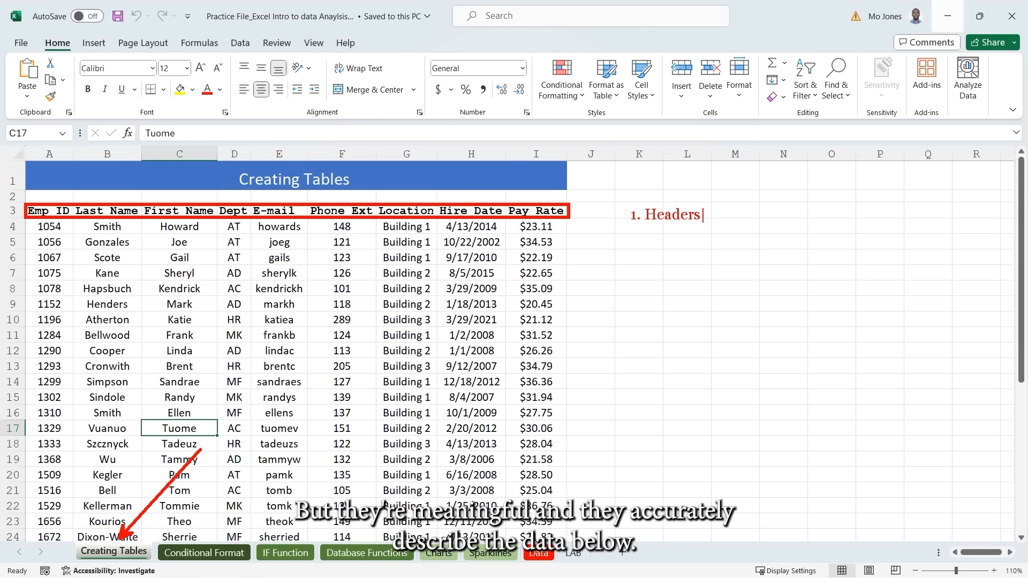
Add the on-screen note "2. Unique Labels" below "1. Headers" and outline the Emp ID values with a blue box.
key(Return)
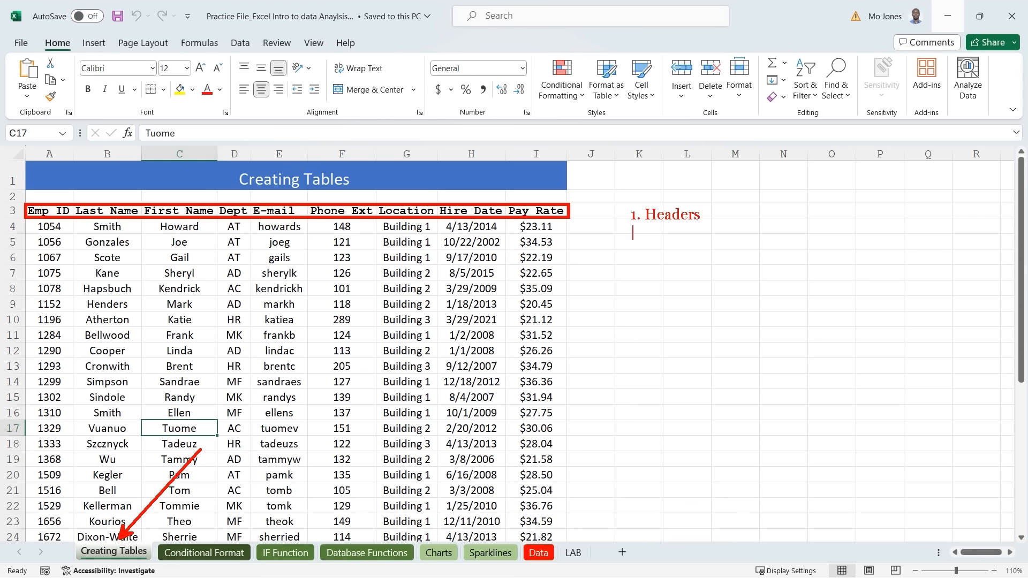
text(2.)
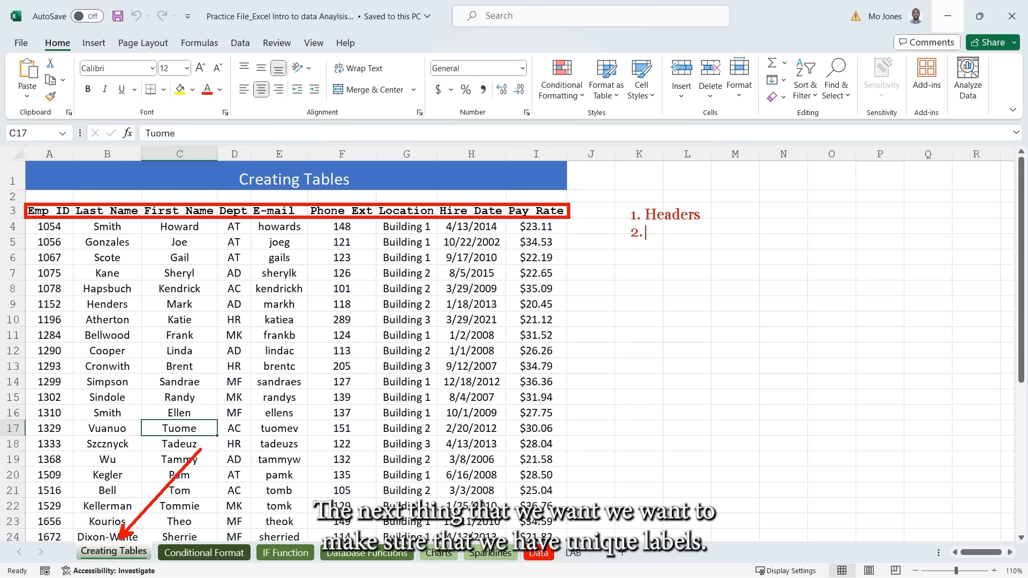
text( Unique )
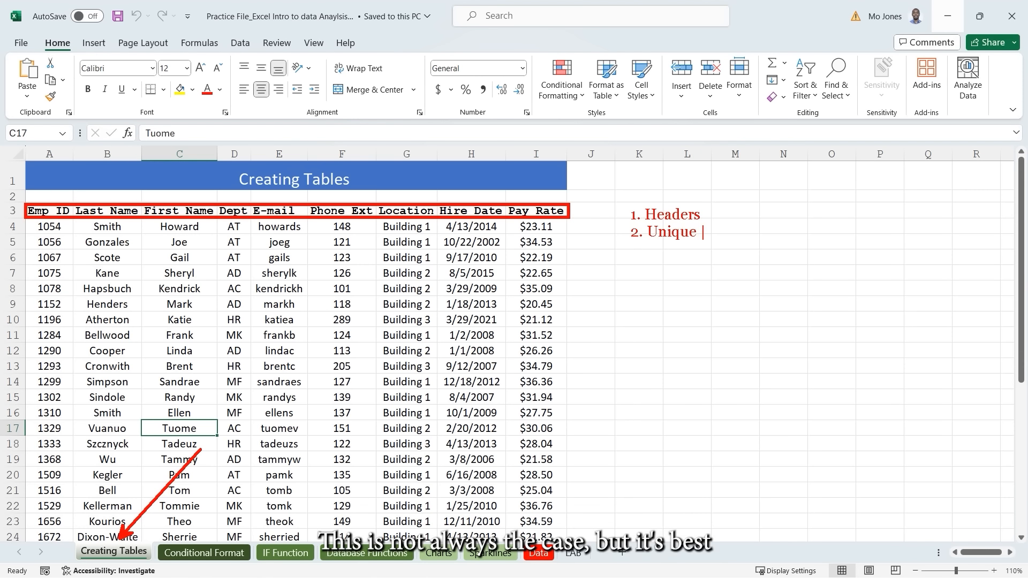
text(Labels)
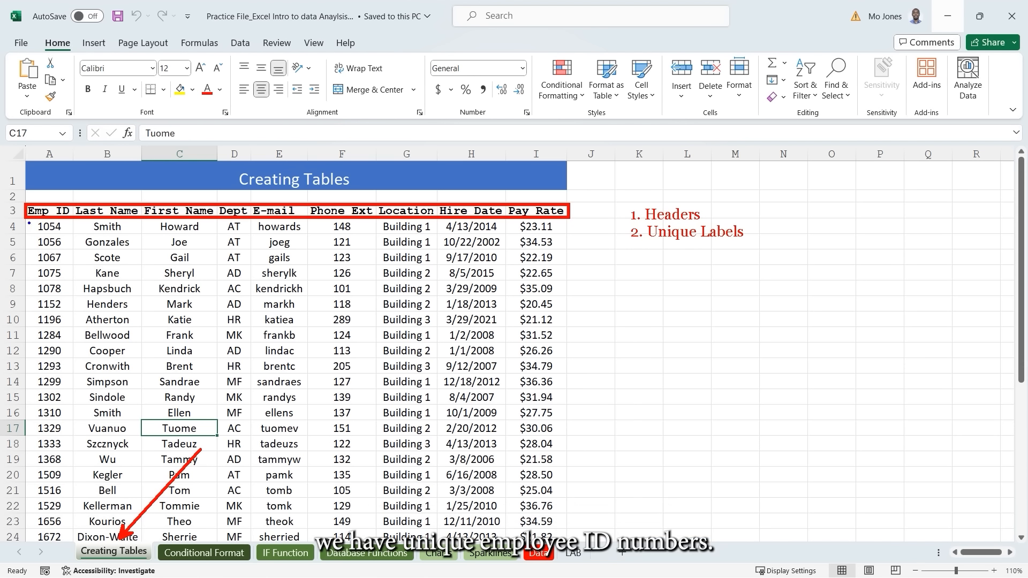
mouse_move(29, 222)
mouse_down()
mouse_move(45, 242)
mouse_move(60, 519)
mouse_move(71, 542)
mouse_up()
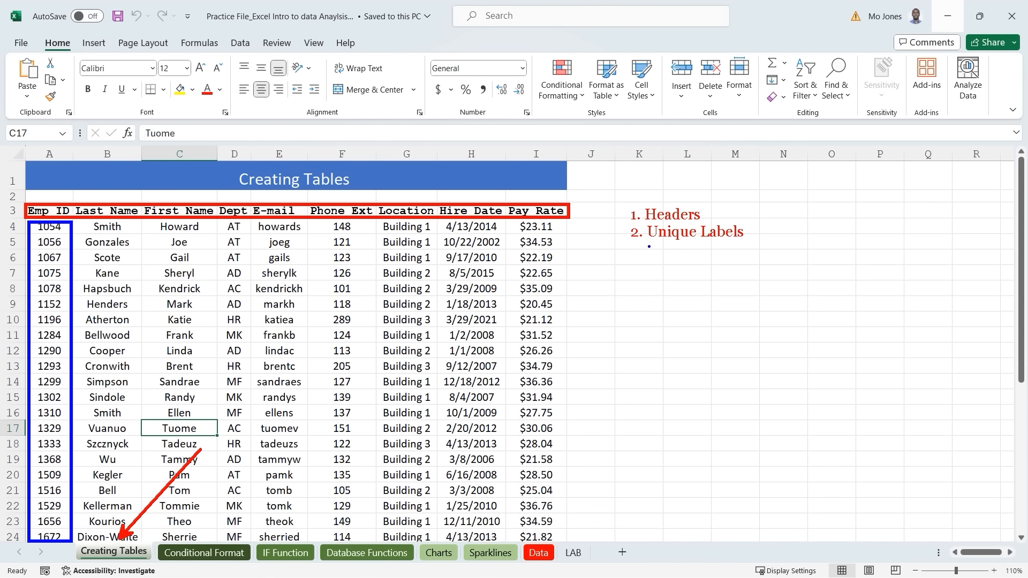
Add the on-screen note "3. Complete records" in blue and mark the row 5 record from Emp ID to Pay Rate.
text(t)
text(3. )
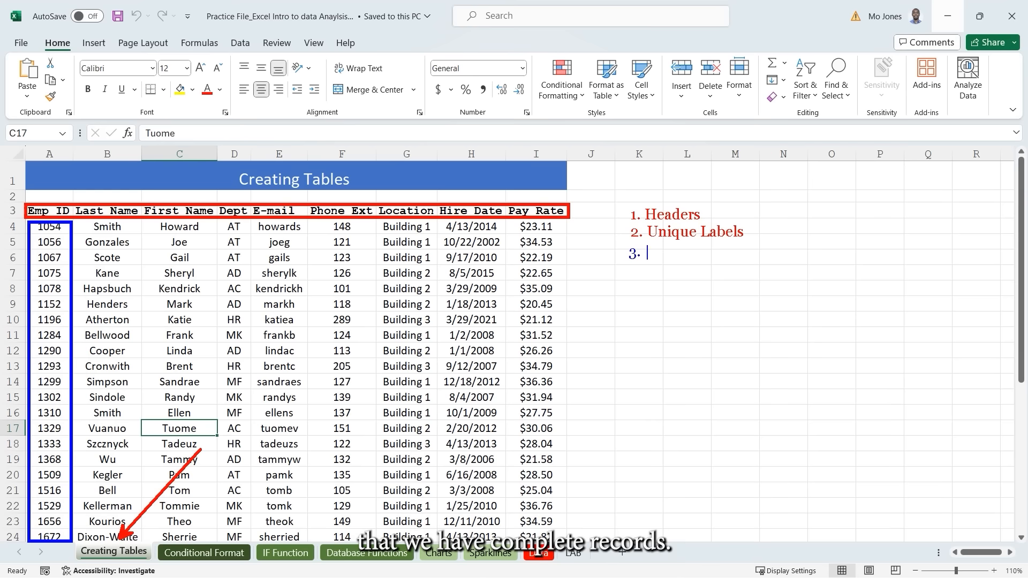
text(Complete records)
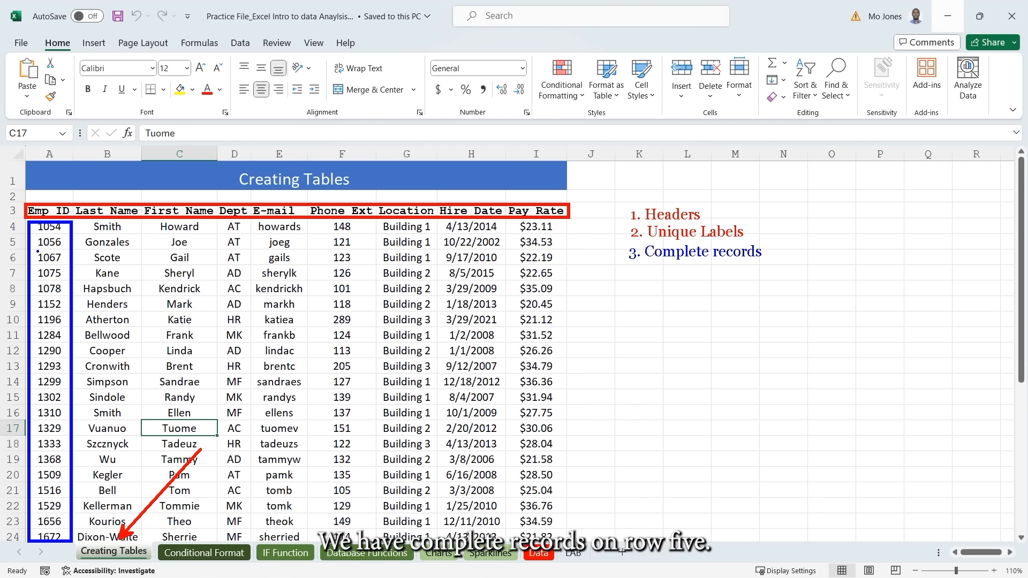
drag(33, 249, 562, 246)
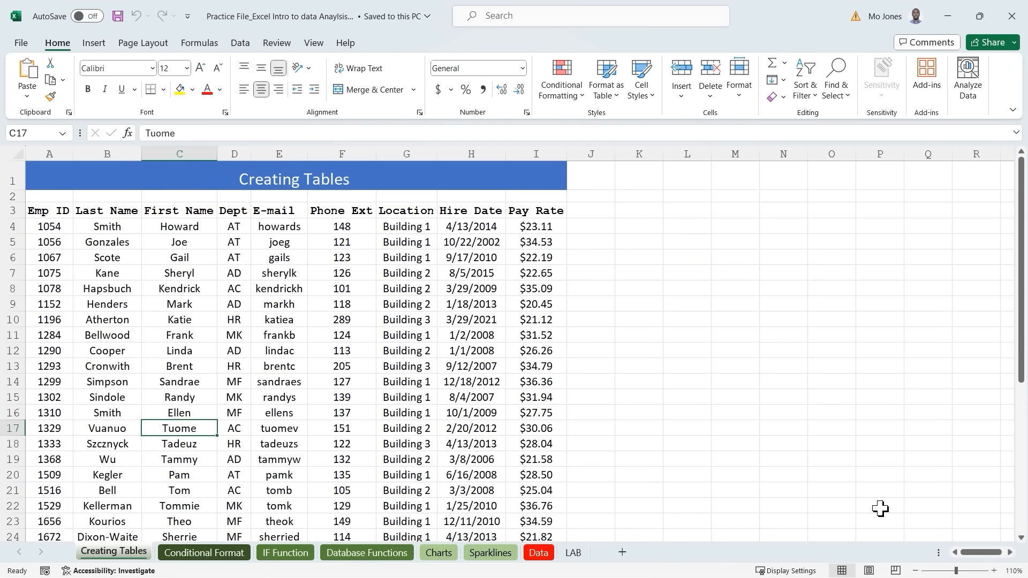
Look through the employee records from the headers to row 40 for blank cells.
click(411, 289)
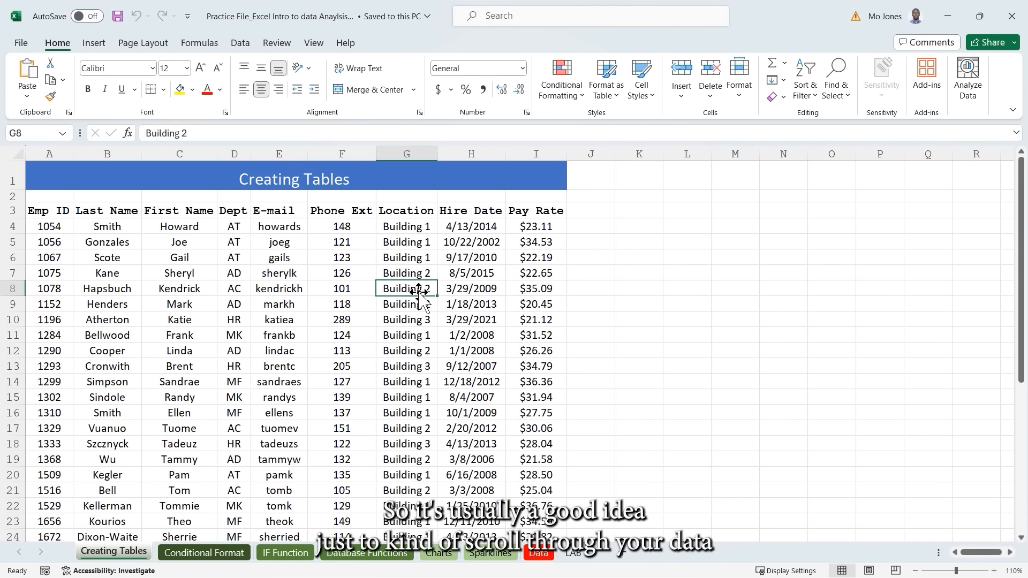
scroll(419, 294, down, 5)
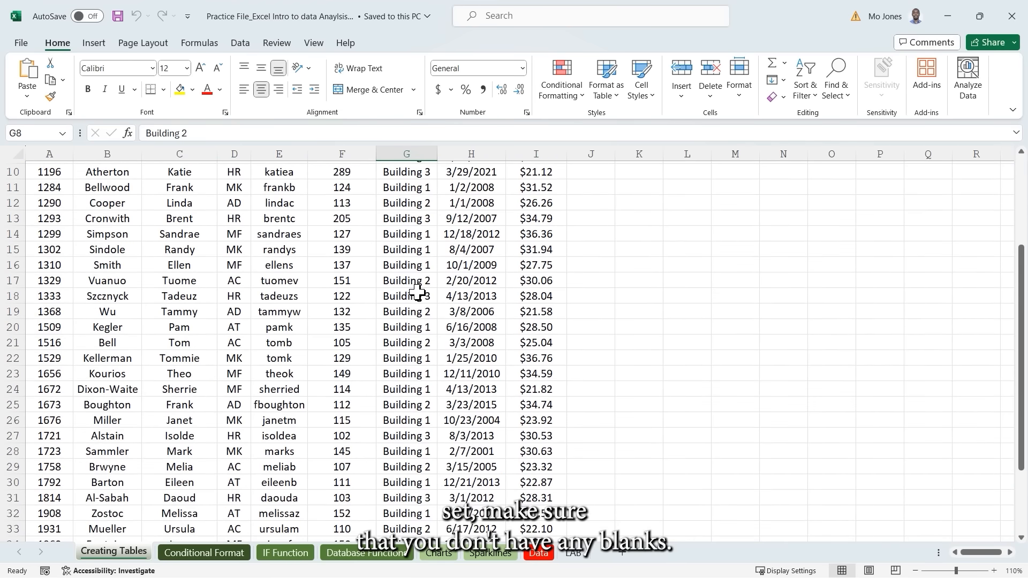
scroll(417, 290, down, 3)
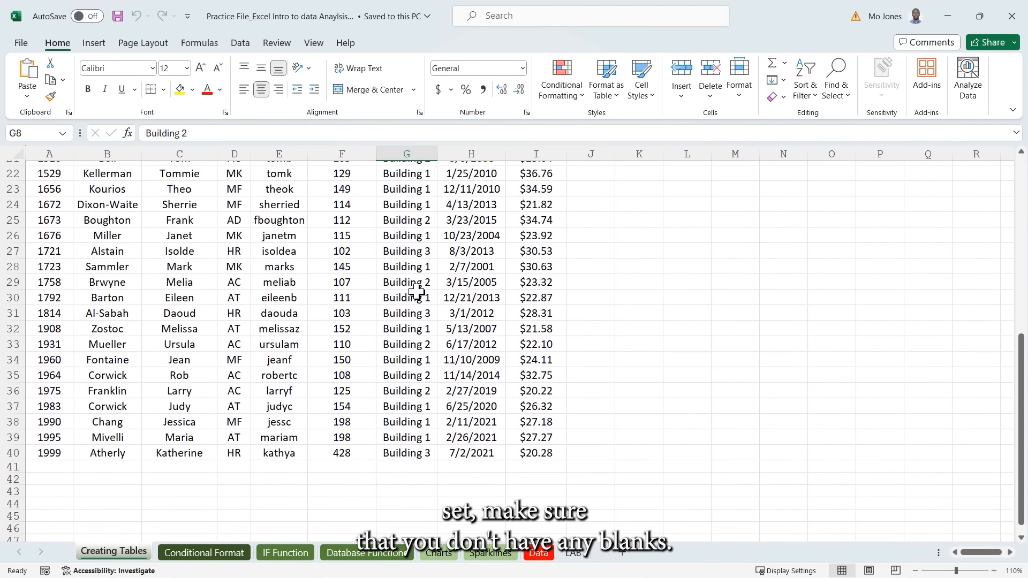
scroll(416, 291, up, 3)
scroll(416, 291, up, 5)
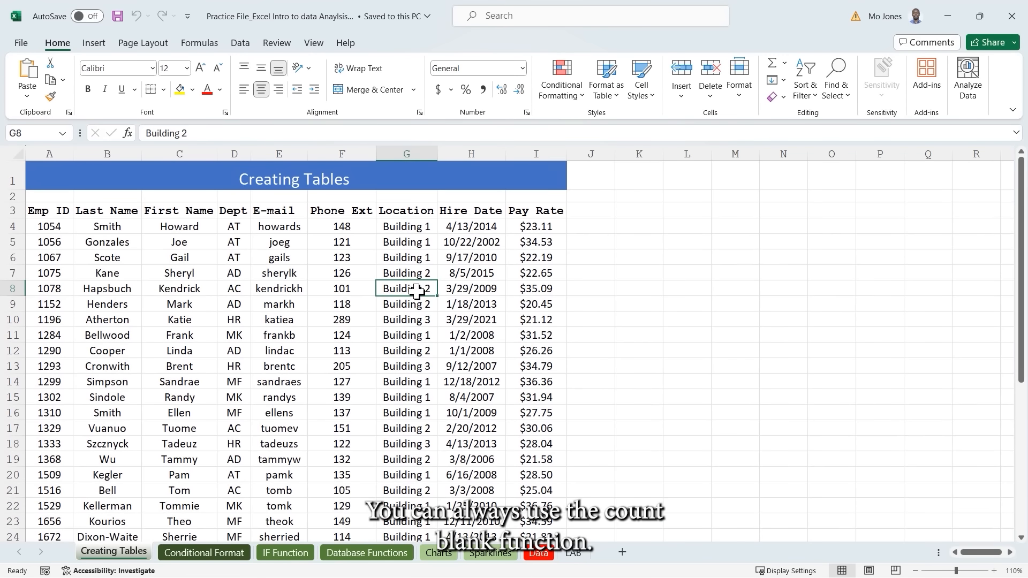
Count the blank cells in the employee data by entering =COUNTBLANK(A3:I40) in cell K4.
click(651, 225)
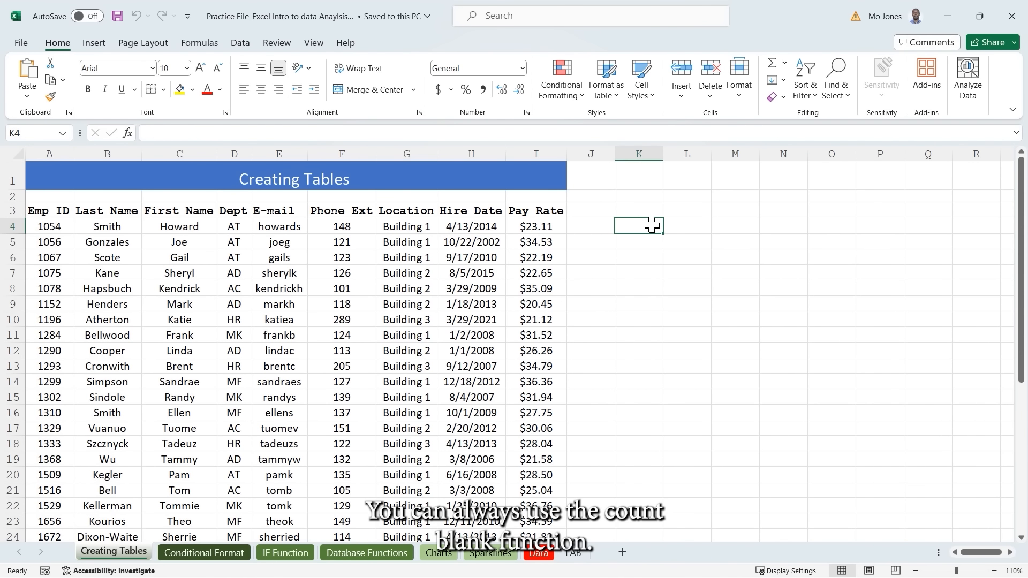
text(=count)
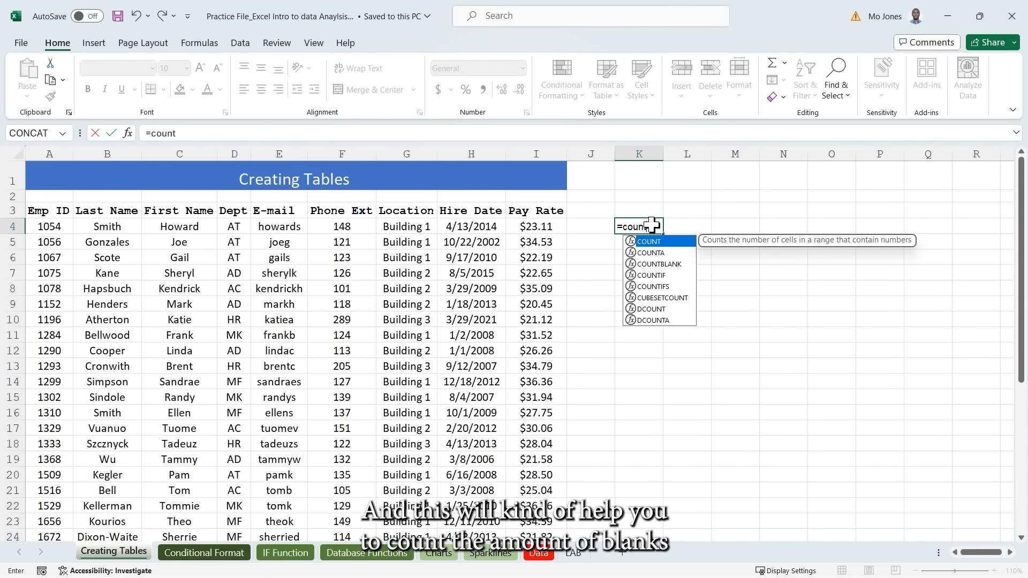
text(blank)
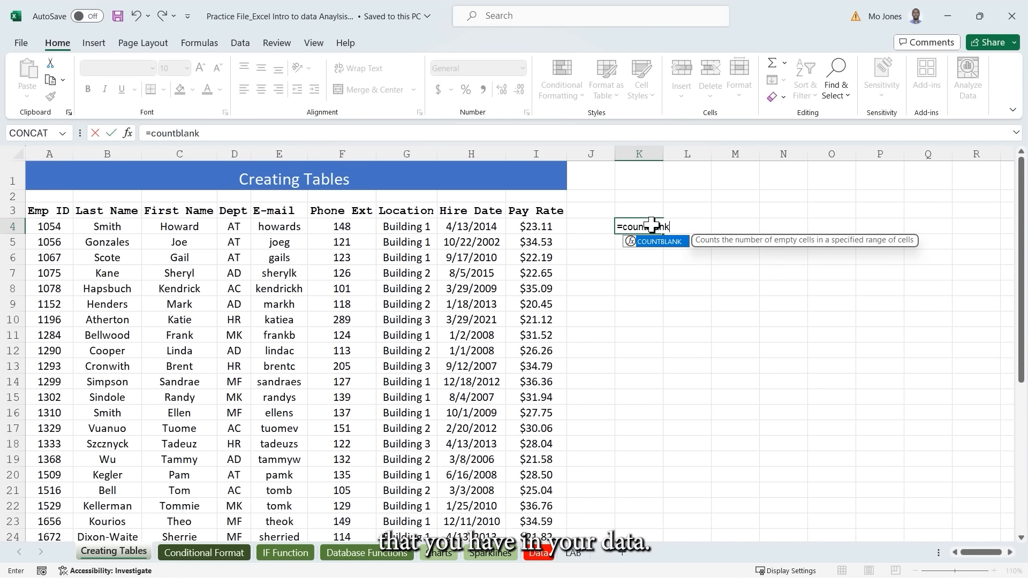
key(Tab)
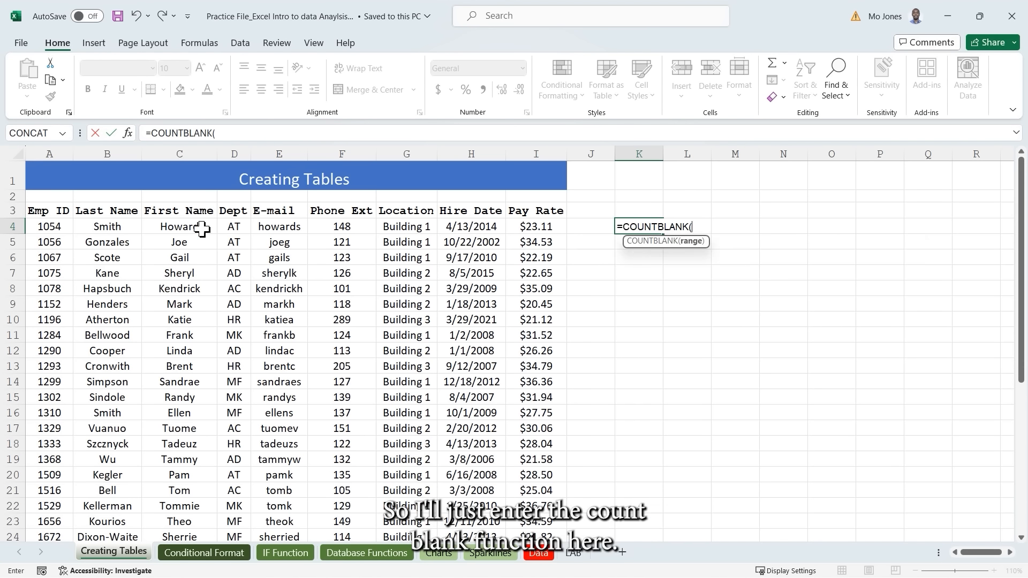
click(41, 212)
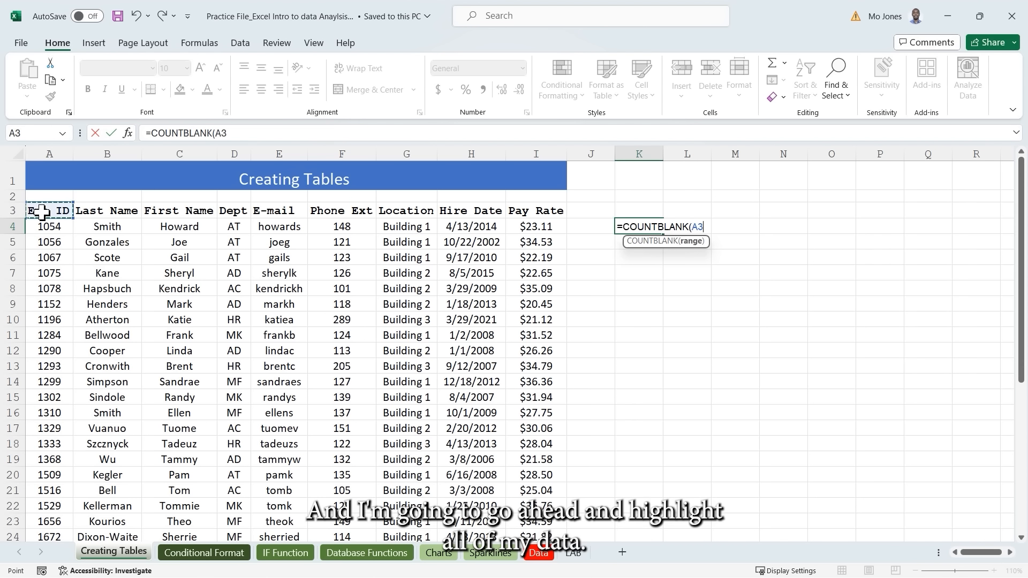
key(ctrl+shift+Right)
key(ctrl+shift+Down)
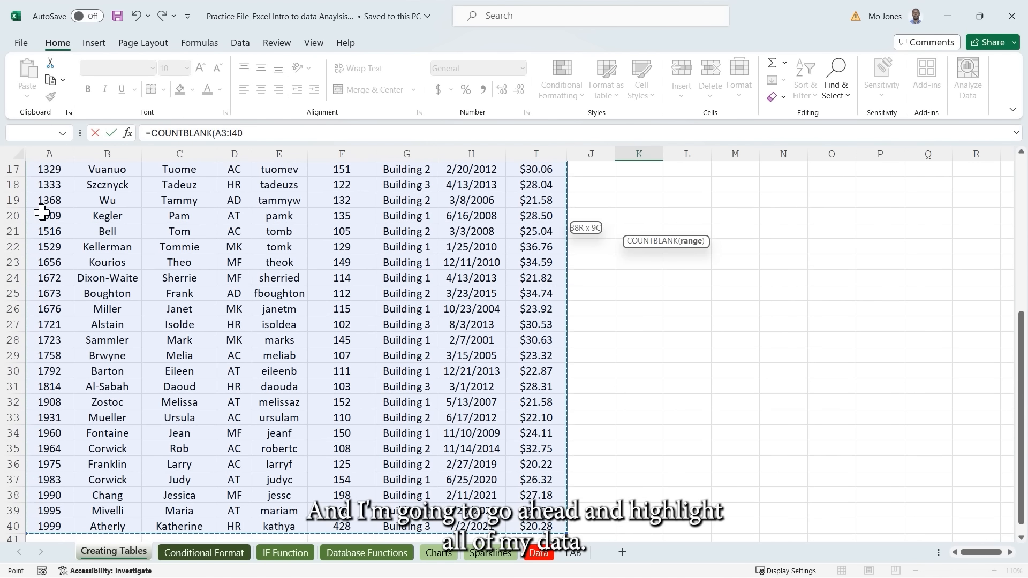
scroll(41, 212, up, 5)
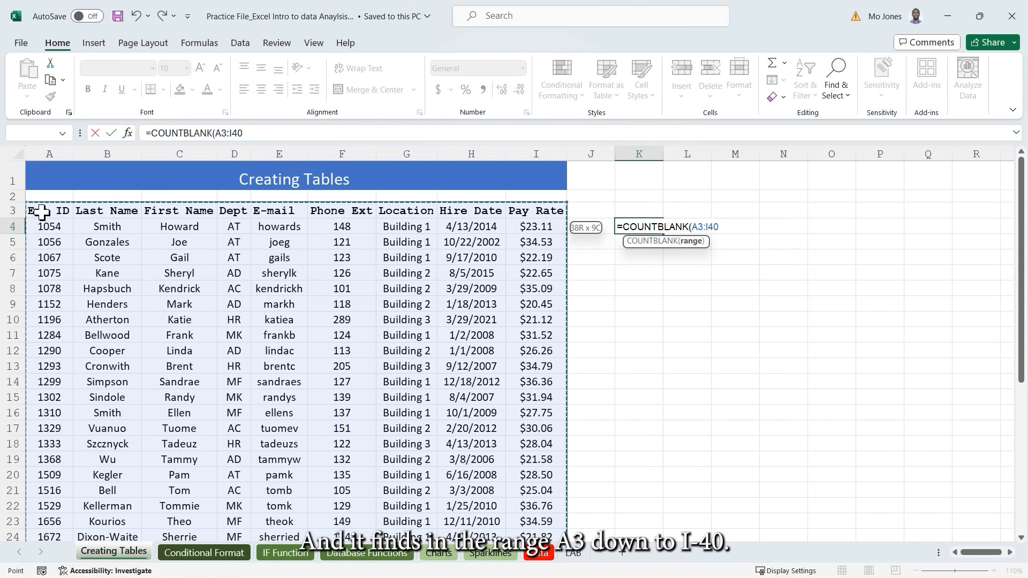
text())
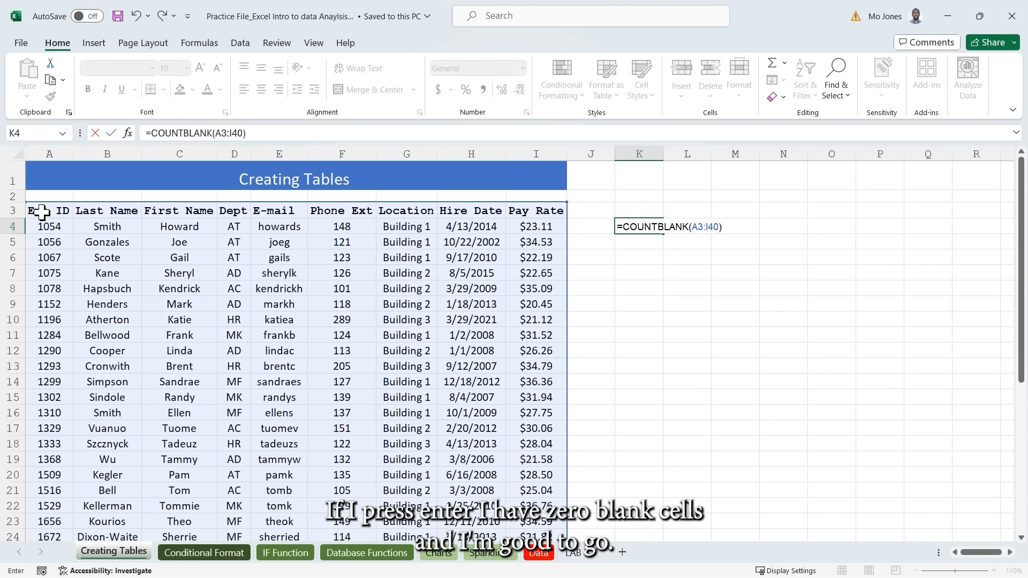
key(Return)
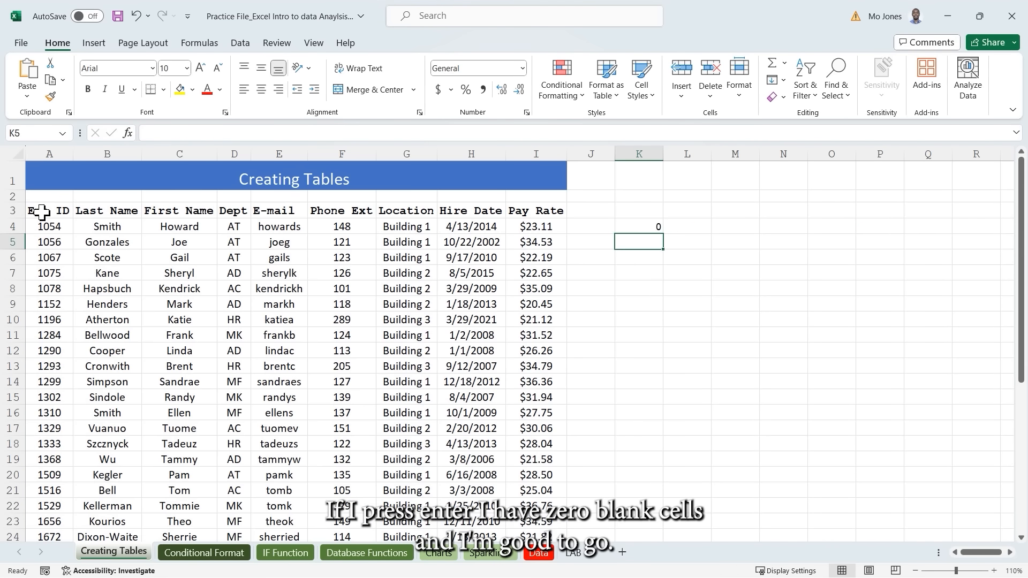
Test the blank count by clearing the first phone extension in F4, and undo the deletion.
click(645, 224)
click(356, 229)
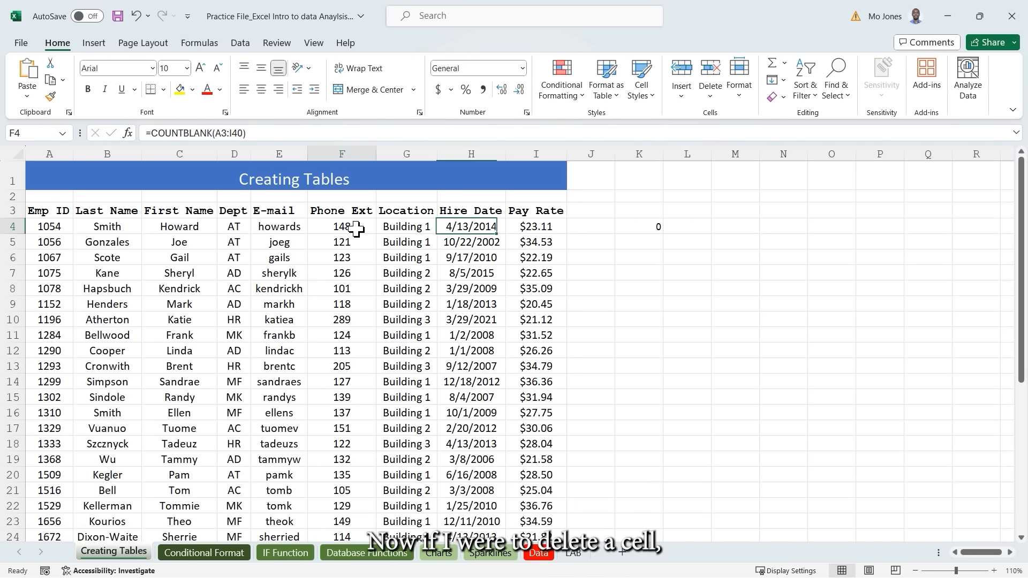
key(Delete)
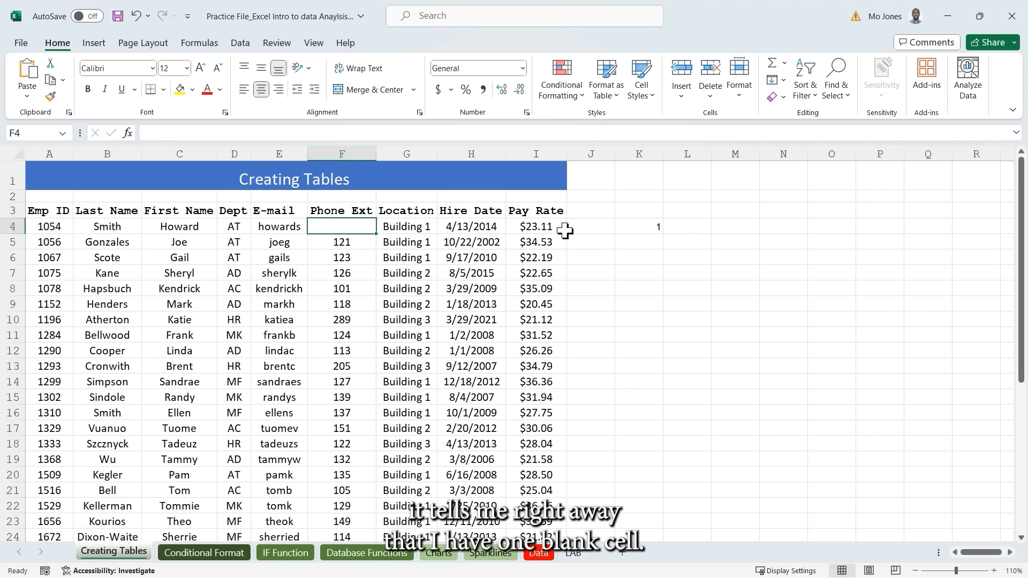
key(ctrl+z)
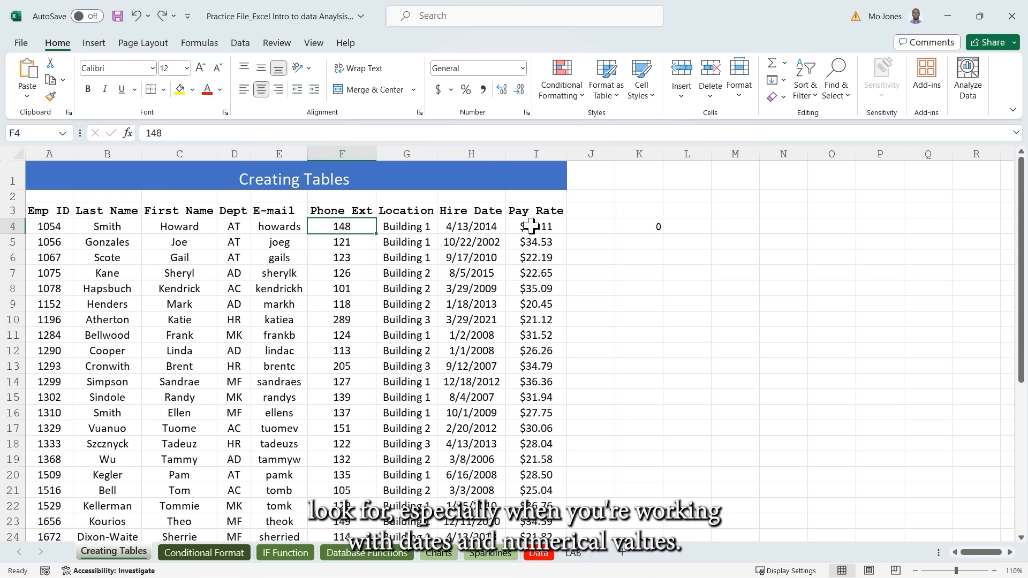
Check the number format of the first hire date in H4, outlining the Hire Date values and their number format in blue.
click(485, 227)
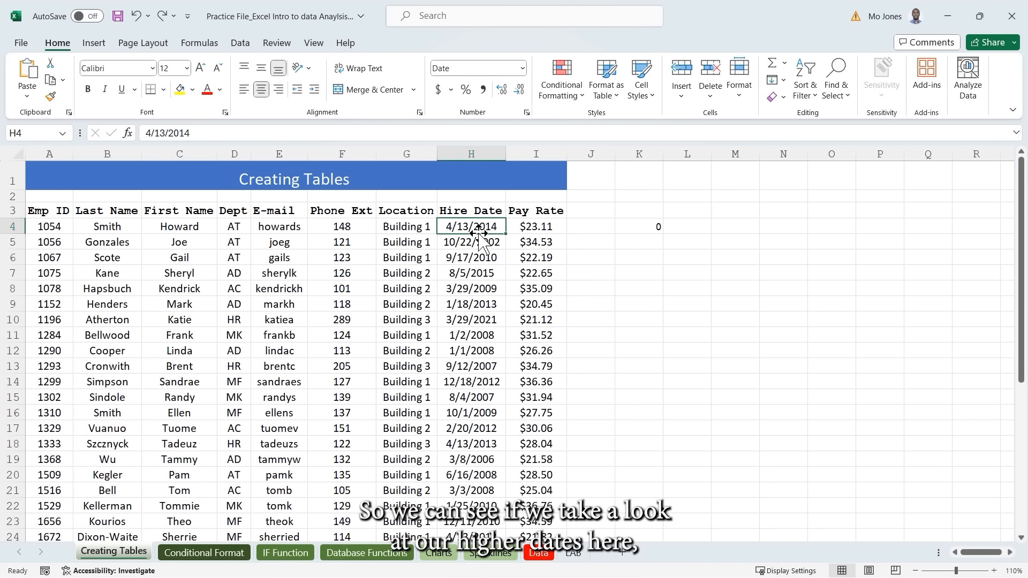
mouse_move(439, 220)
mouse_down()
mouse_move(483, 314)
mouse_move(507, 535)
mouse_up()
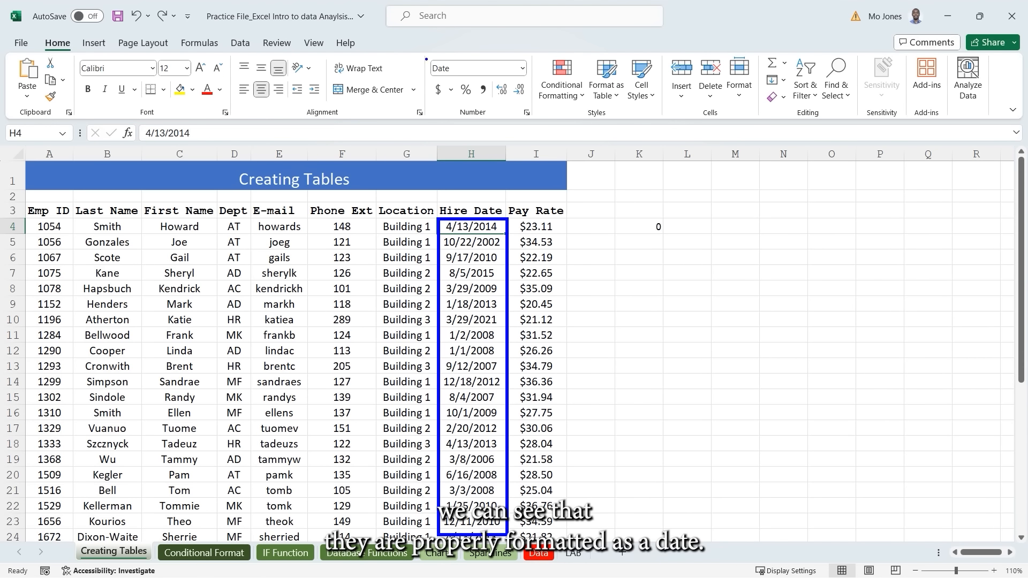
mouse_move(423, 52)
mouse_down()
mouse_move(469, 77)
mouse_move(534, 81)
mouse_up()
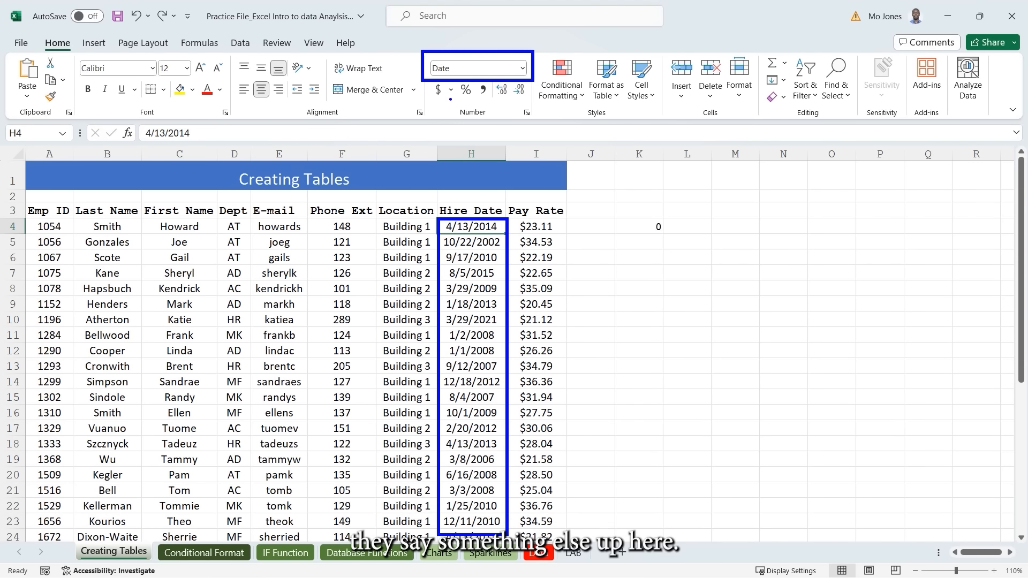
Annotate the number format with a line and the note "Custom/General", and check the format of the first pay rate in I4.
drag(435, 75, 446, 126)
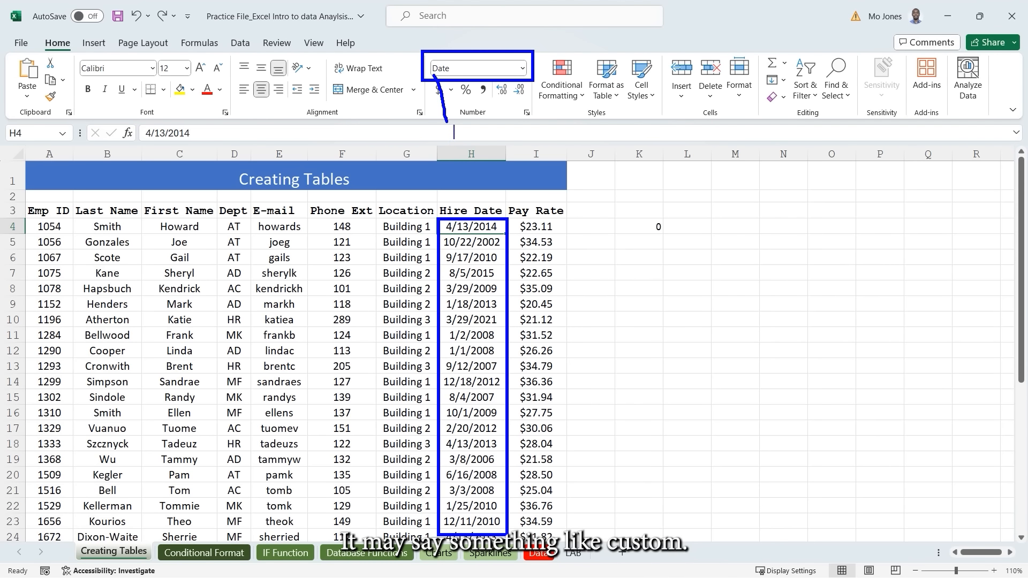
text(Custo)
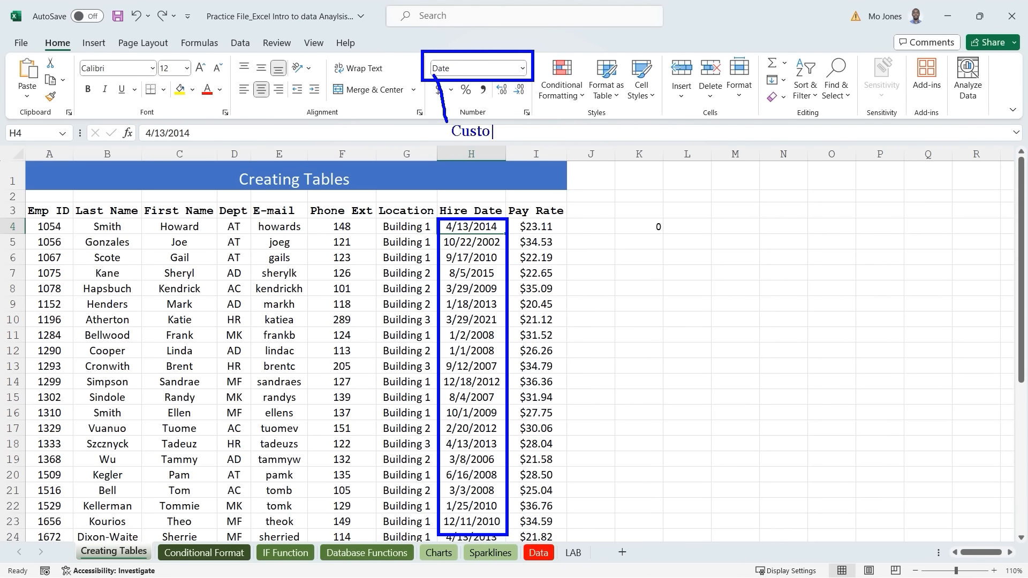
text(m/Ge)
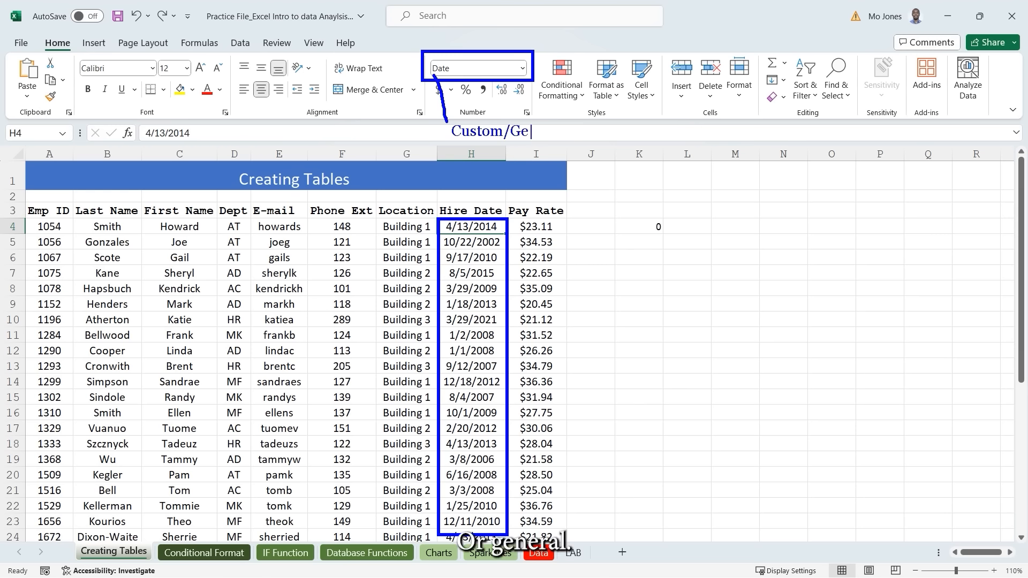
text(neral)
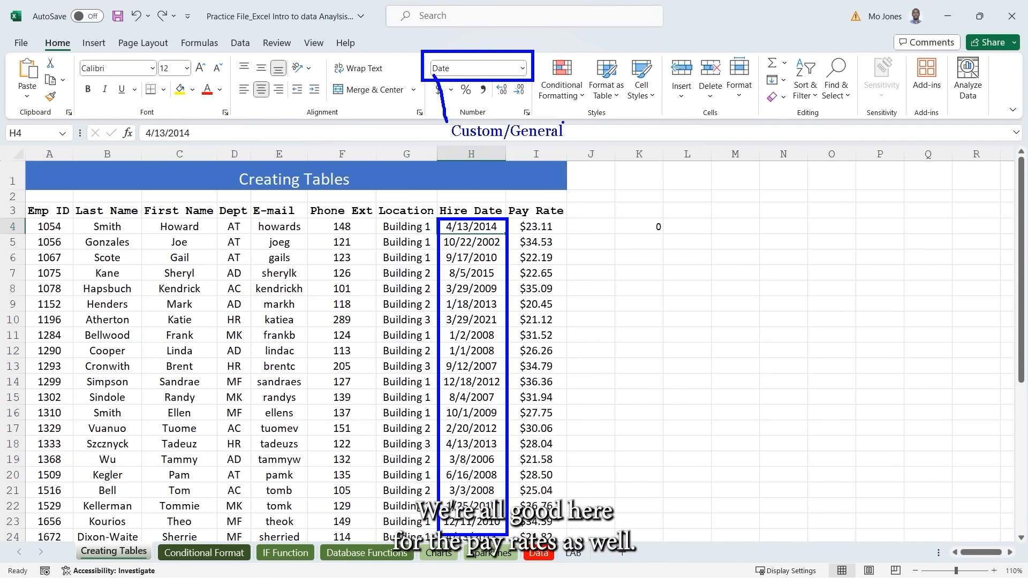
key(Escape)
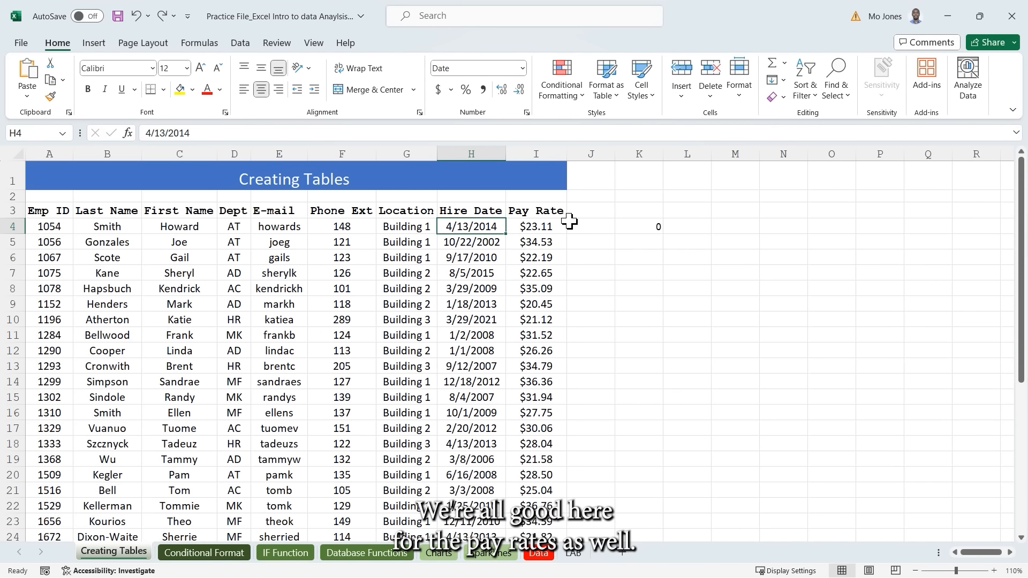
click(543, 227)
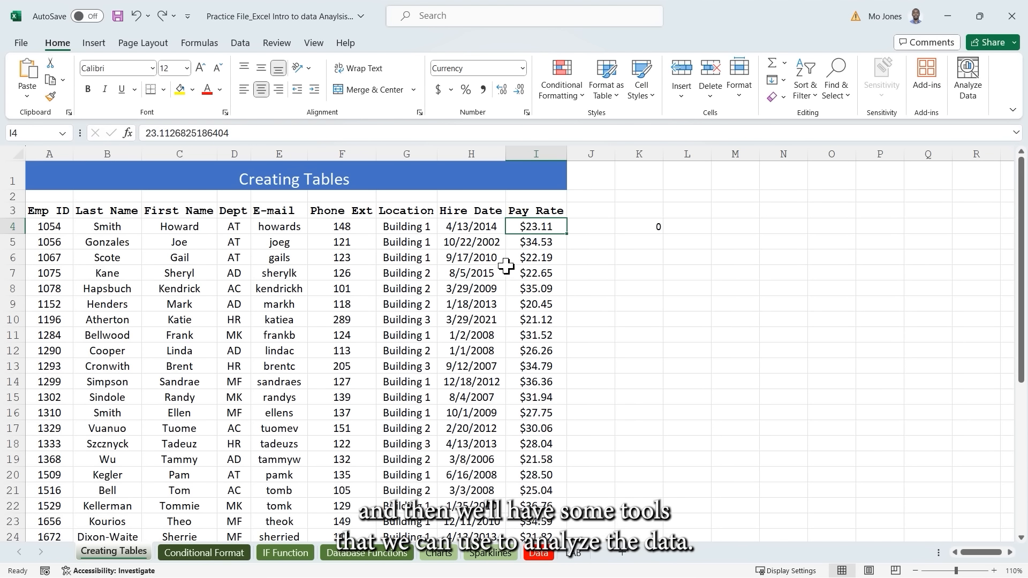
Enter the note "1. CTRL+T" in cell K7 as the first way to create a table.
click(650, 277)
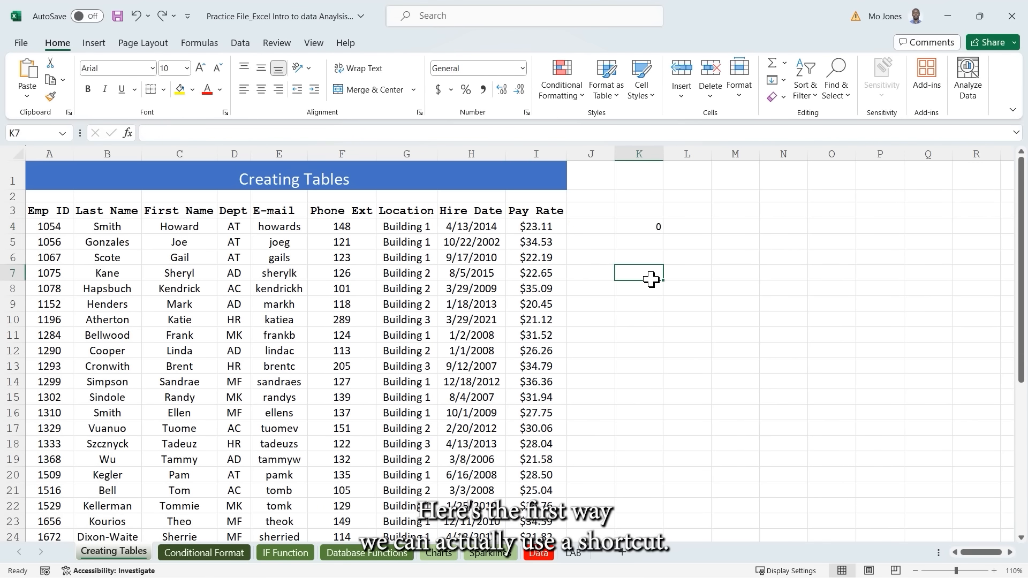
text(1.)
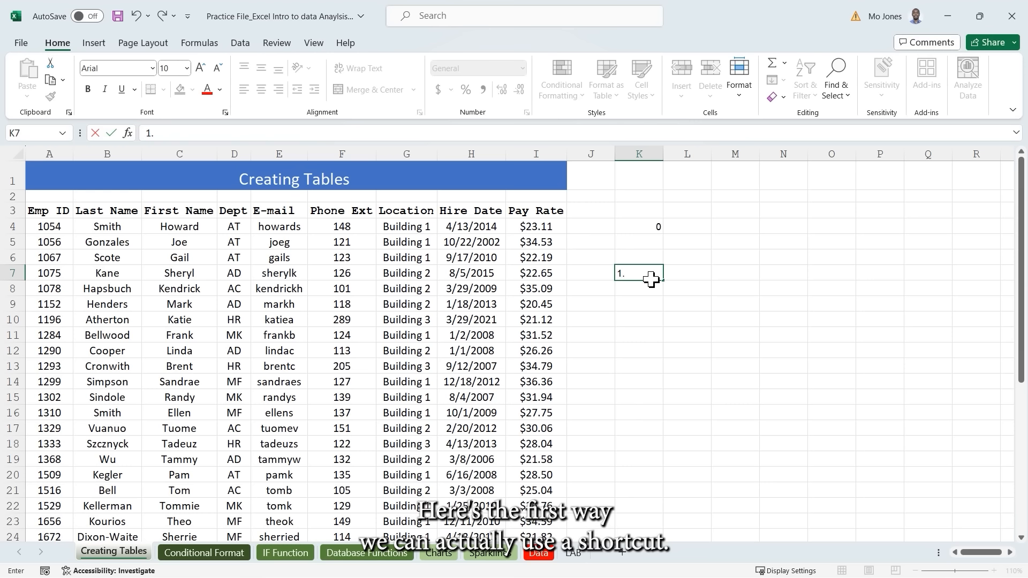
text(CTRL+)
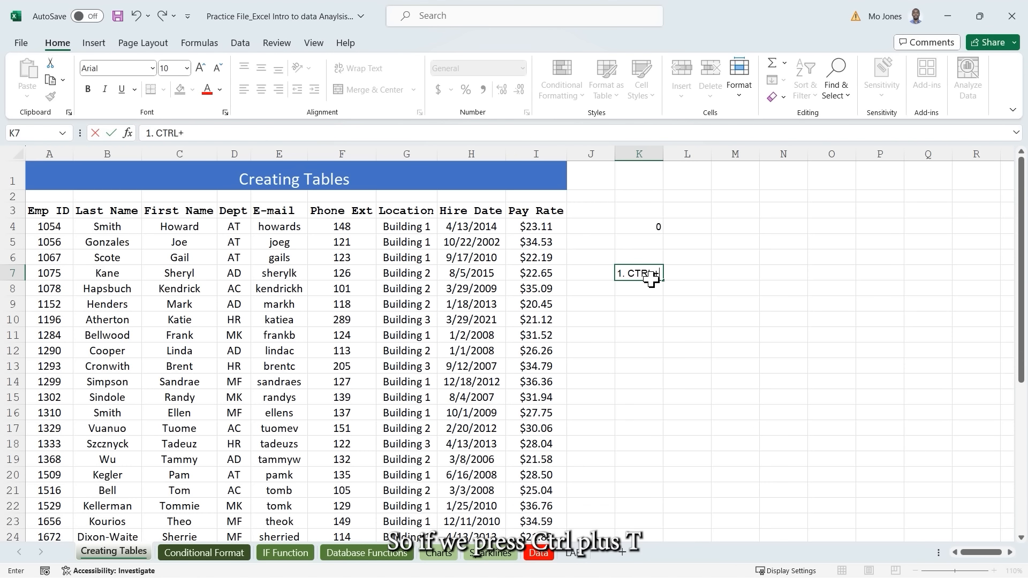
text(T)
key(Return)
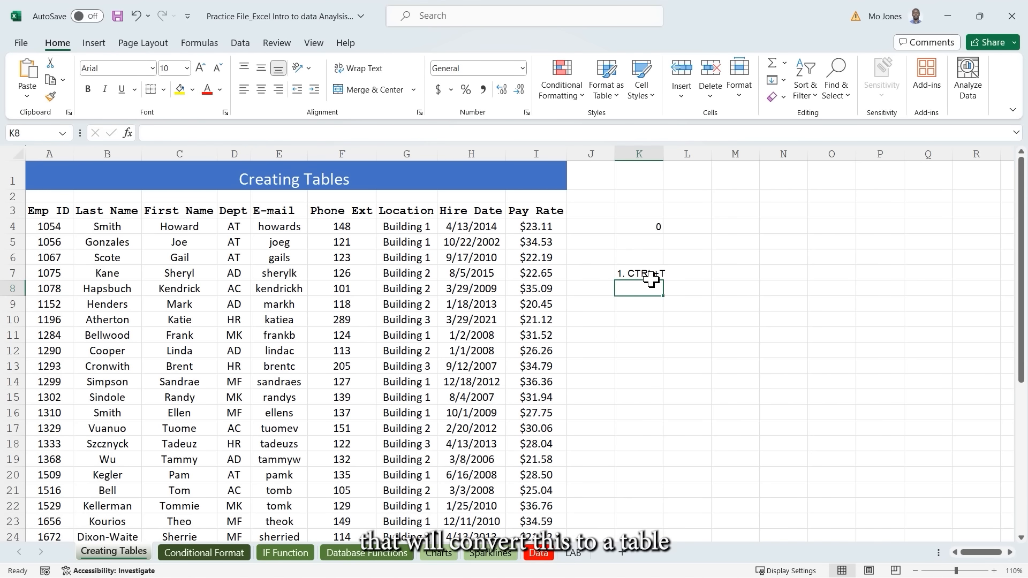
Enter the note "2. Home > Styles > Format as table" in cell K8 as the second way to create a table.
text(2. Home >)
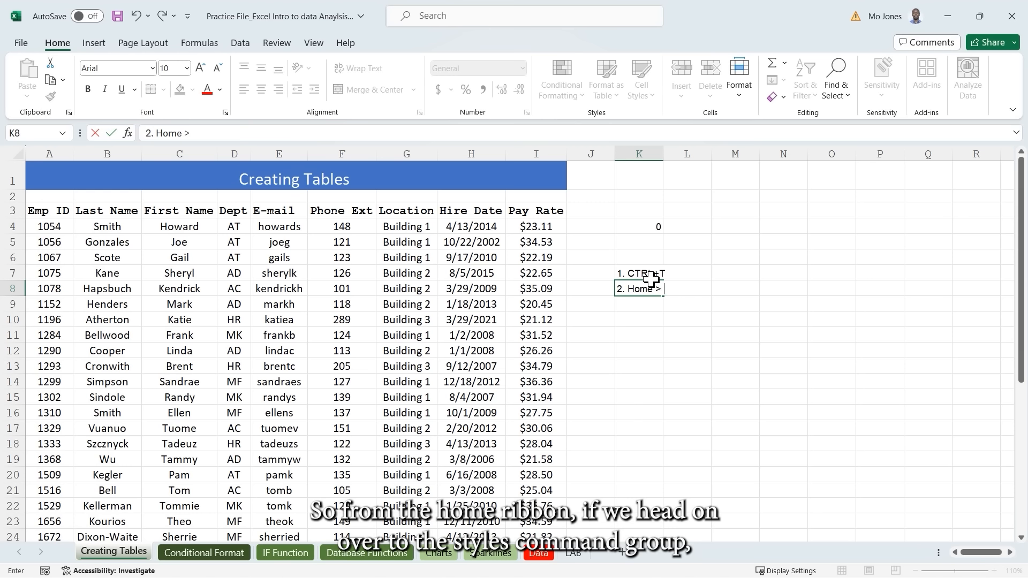
text(Styles )
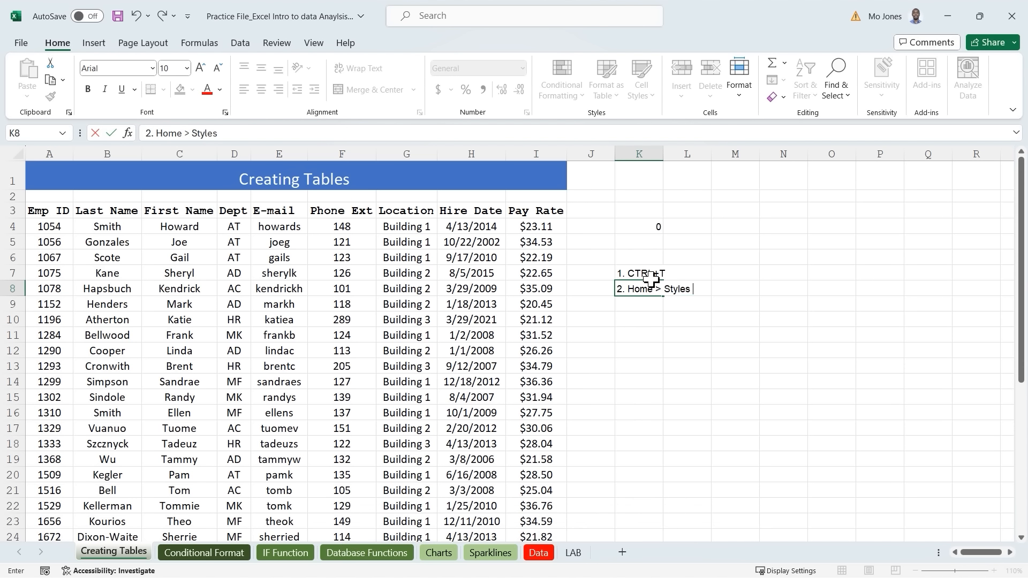
text(> Fo)
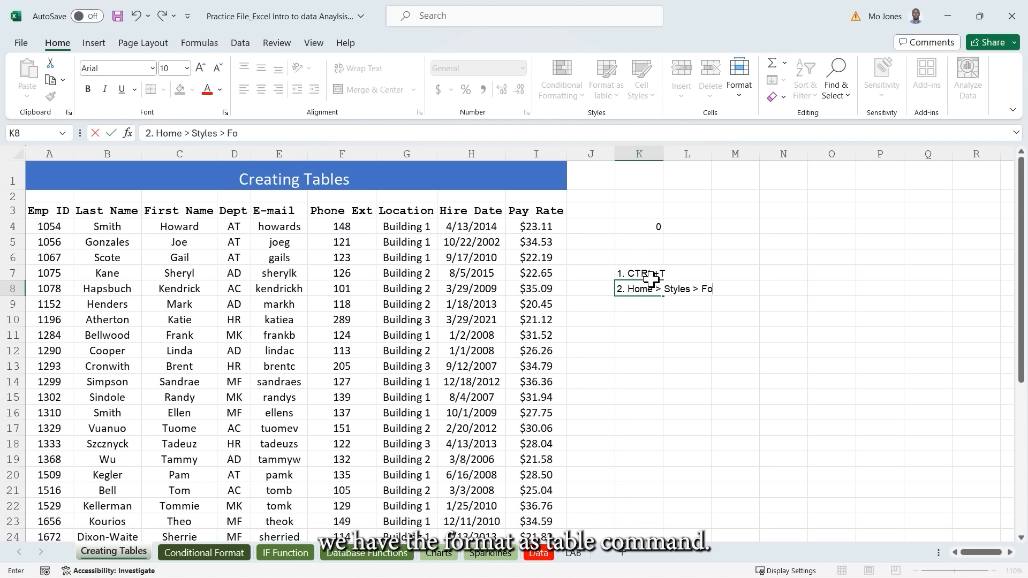
text(rmat)
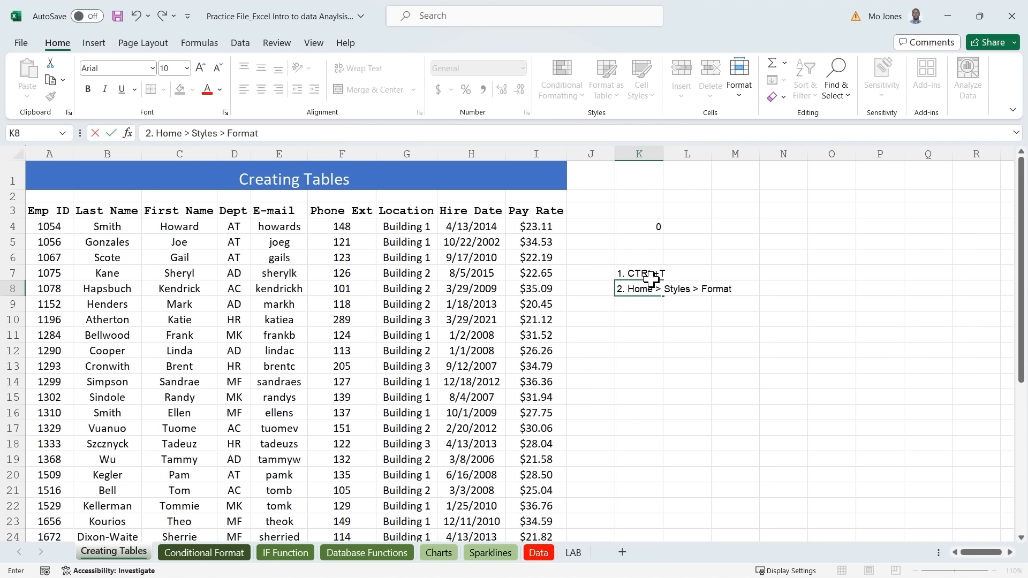
text( as table)
key(Return)
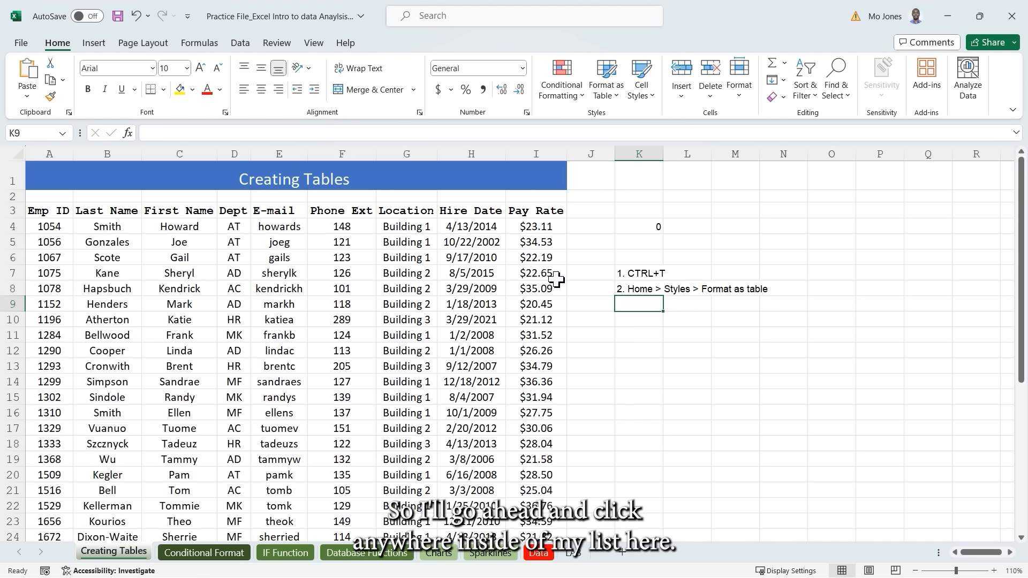
Convert the employee data A3:I40 into a default-style table with headers, checking that the range covers every record.
click(305, 244)
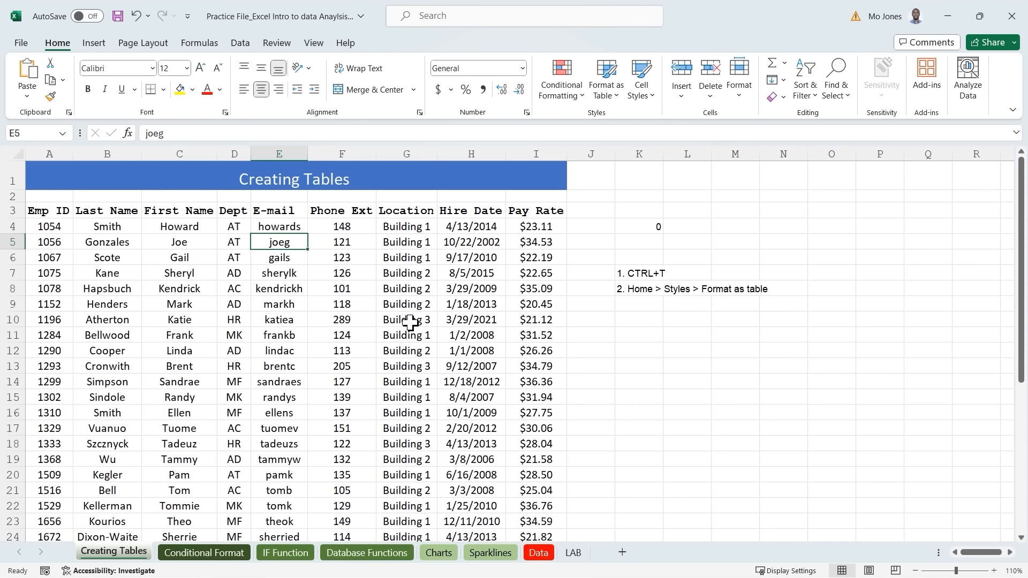
key(ctrl+t)
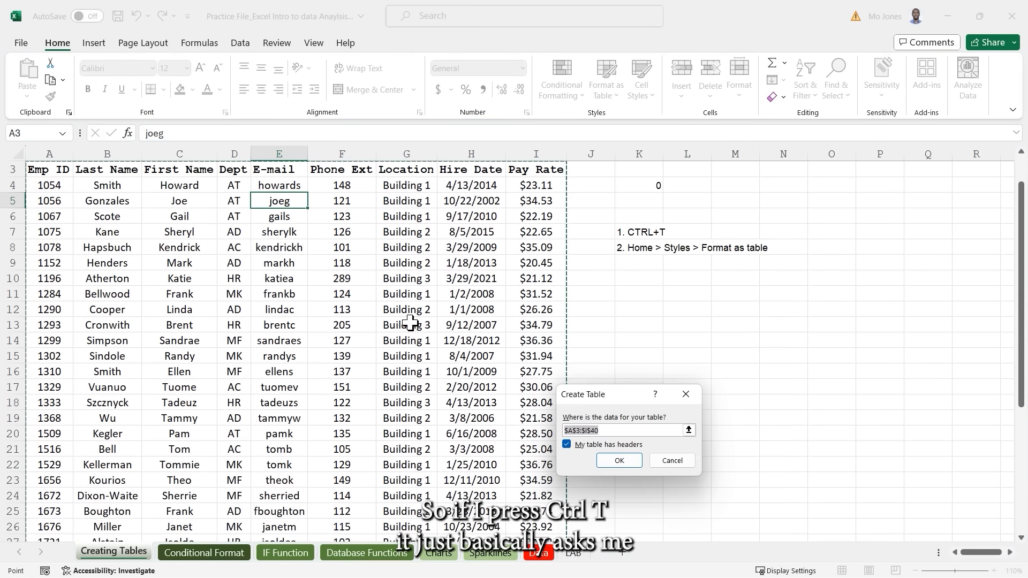
drag(606, 398, 634, 287)
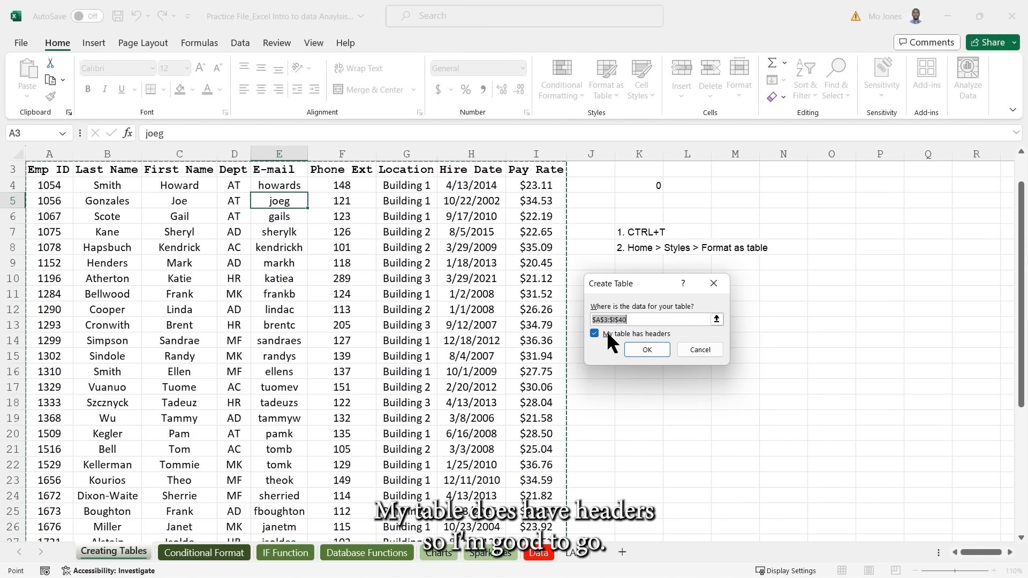
scroll(532, 326, down, 5)
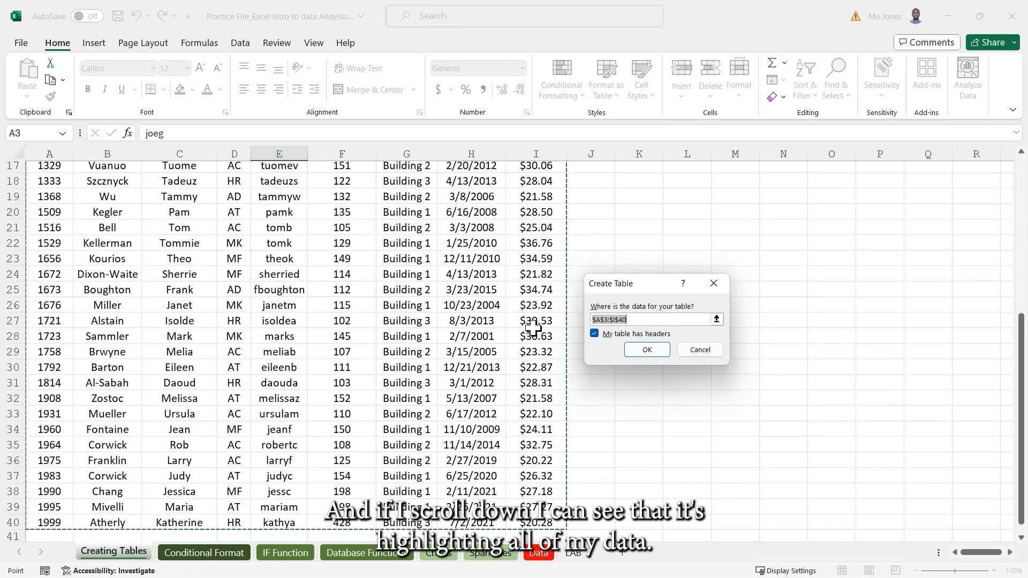
scroll(533, 326, down, 2)
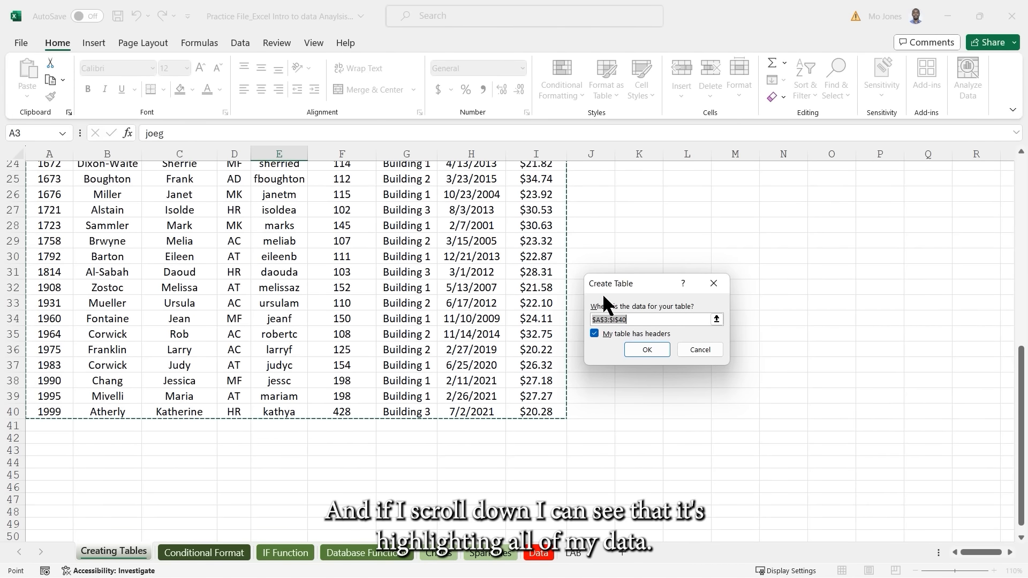
click(647, 350)
scroll(488, 282, up, 3)
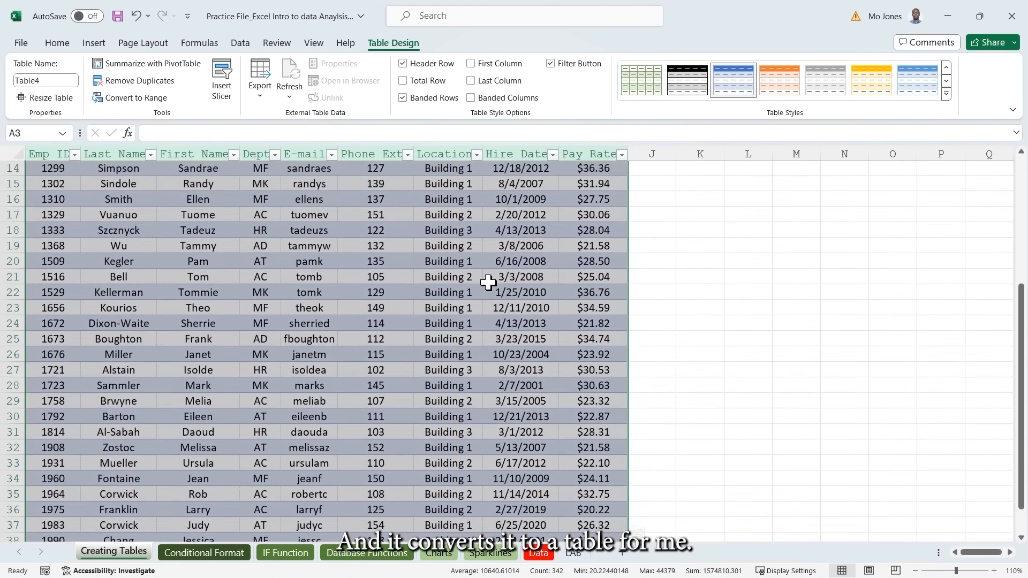
scroll(487, 278, up, 5)
Look over the table design options for the new table, and undo the table conversion.
click(381, 257)
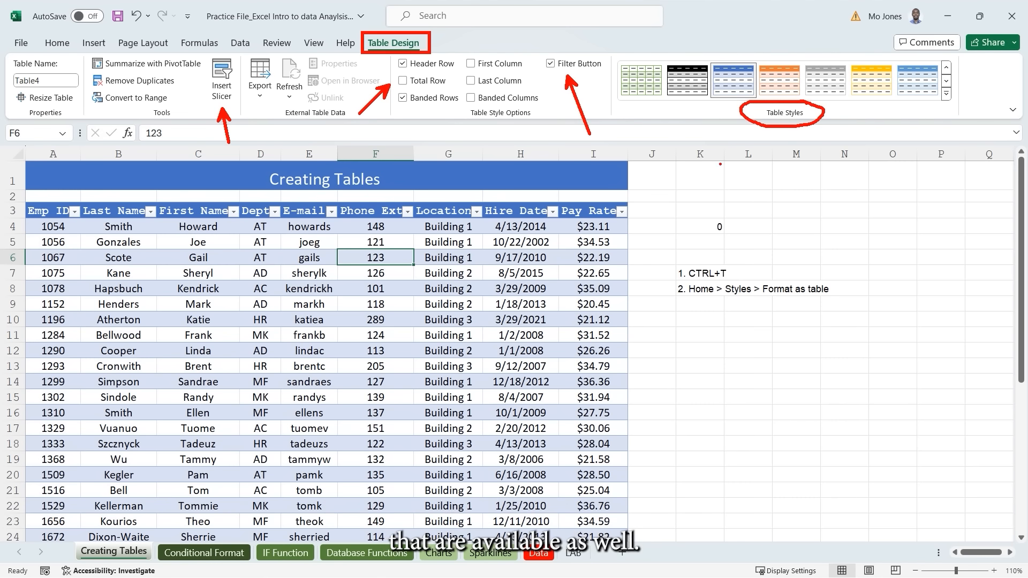
click(548, 289)
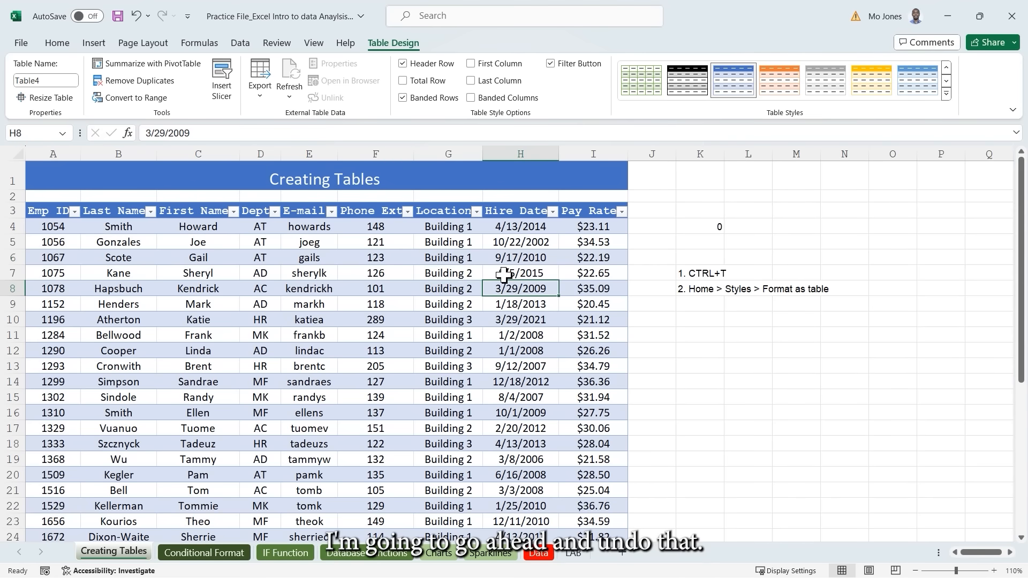
key(ctrl+z)
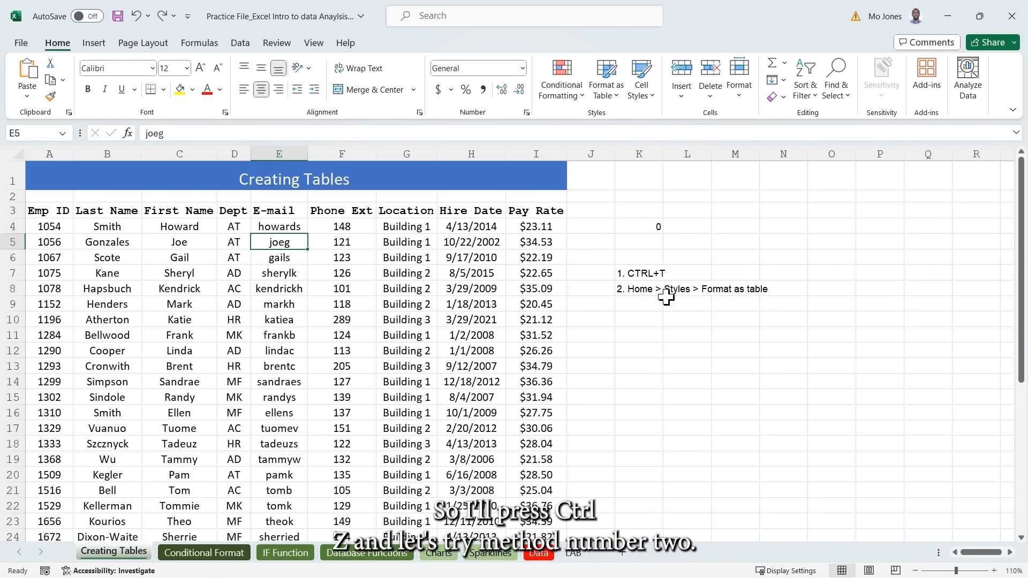
Format the employee data A3:I40 as a table with headers, using the blue style with gridlines from the Light group.
click(617, 100)
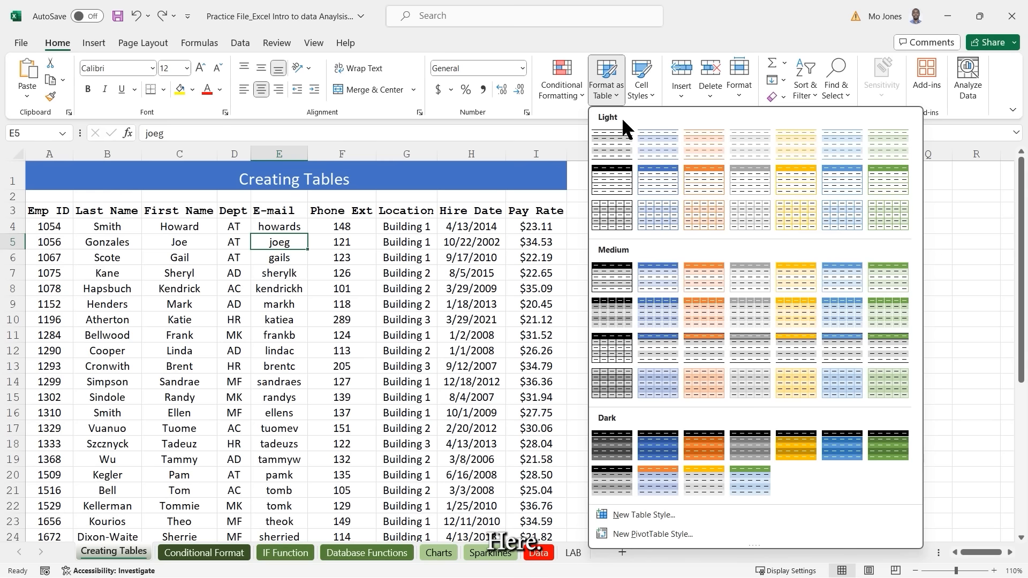
click(659, 216)
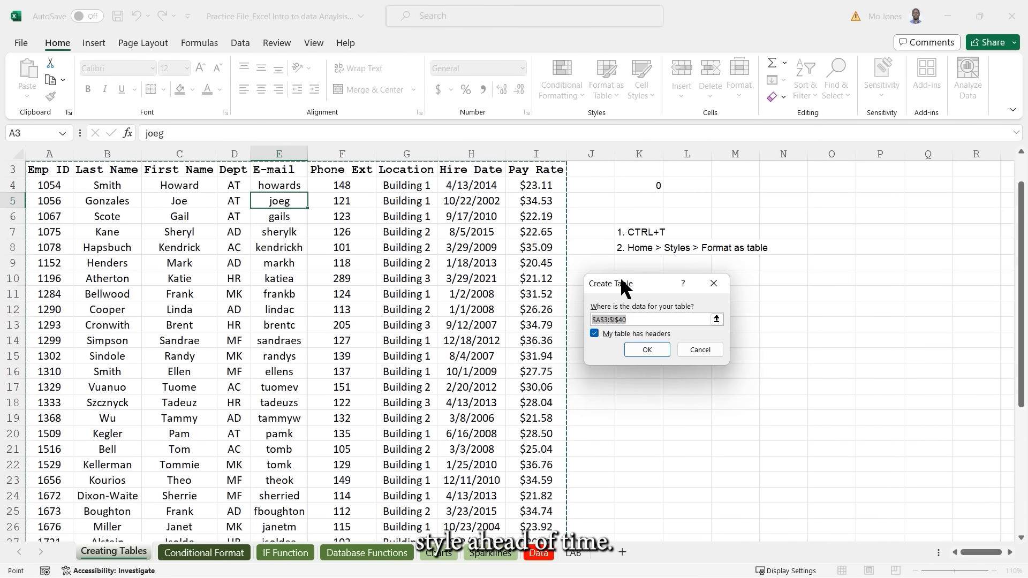
click(647, 349)
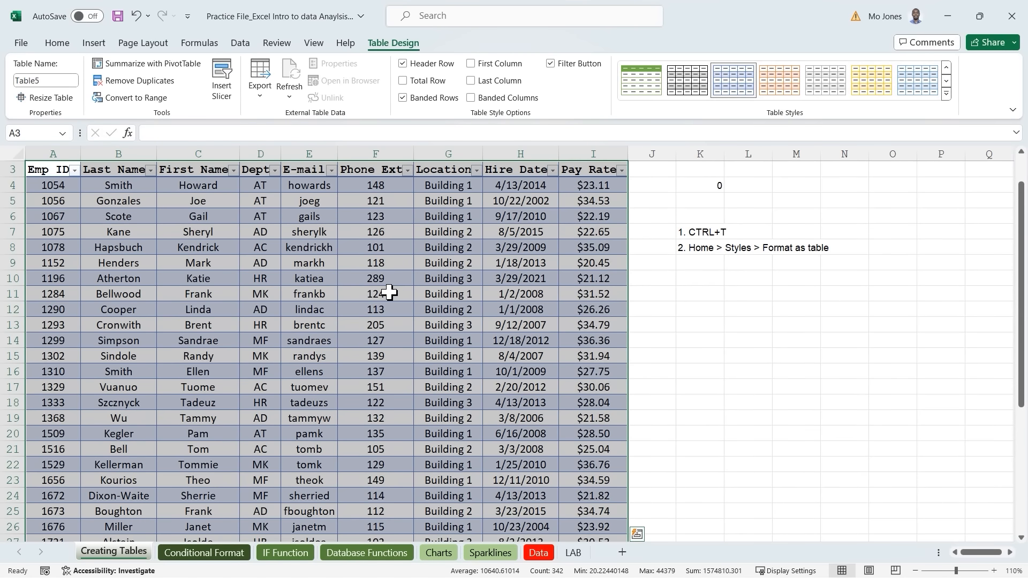
scroll(390, 293, up, 1)
click(398, 260)
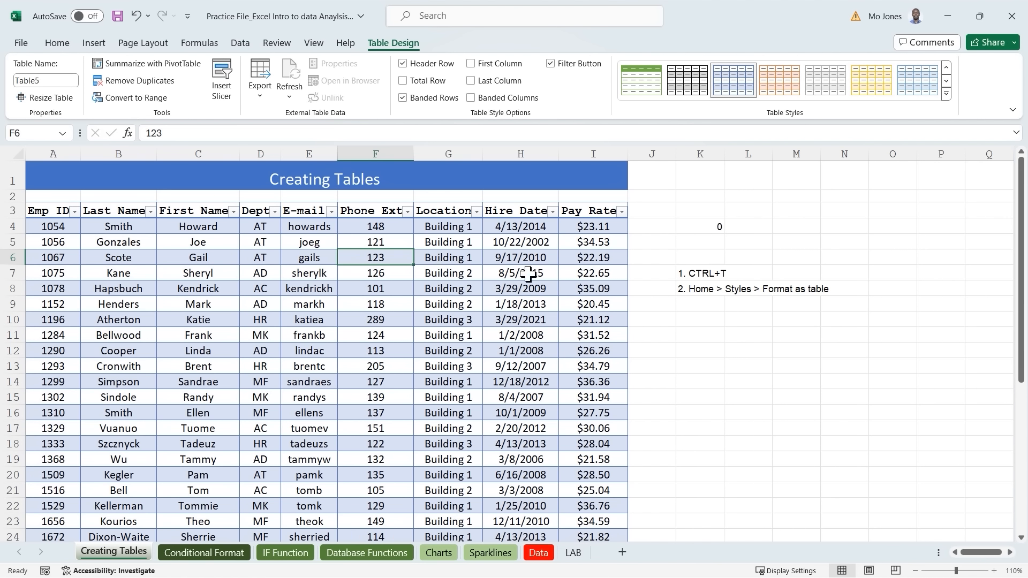
List the table tools "Sort", "Filter" and "Total Row" in cells K10 to K12.
click(697, 319)
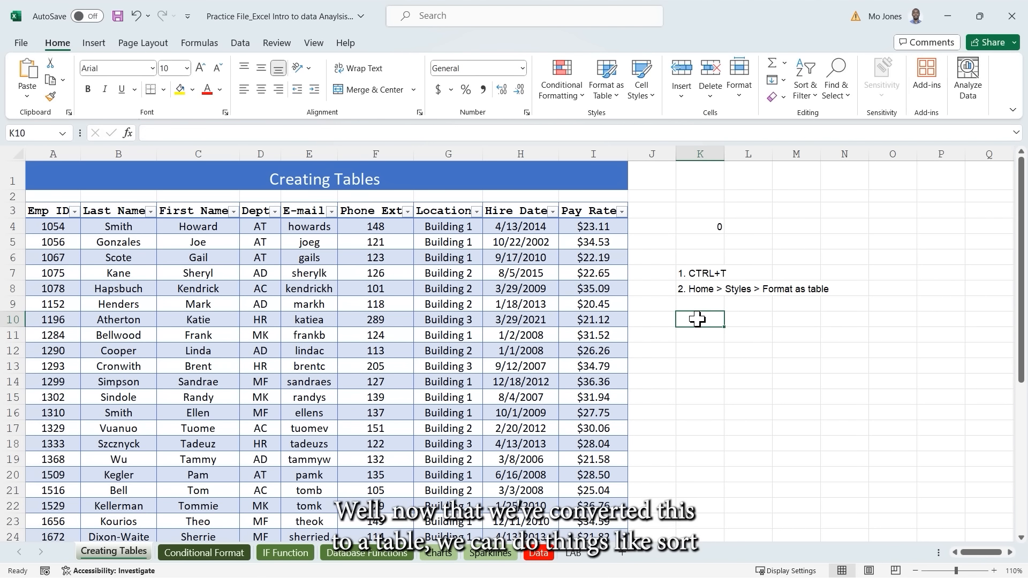
text(Sort)
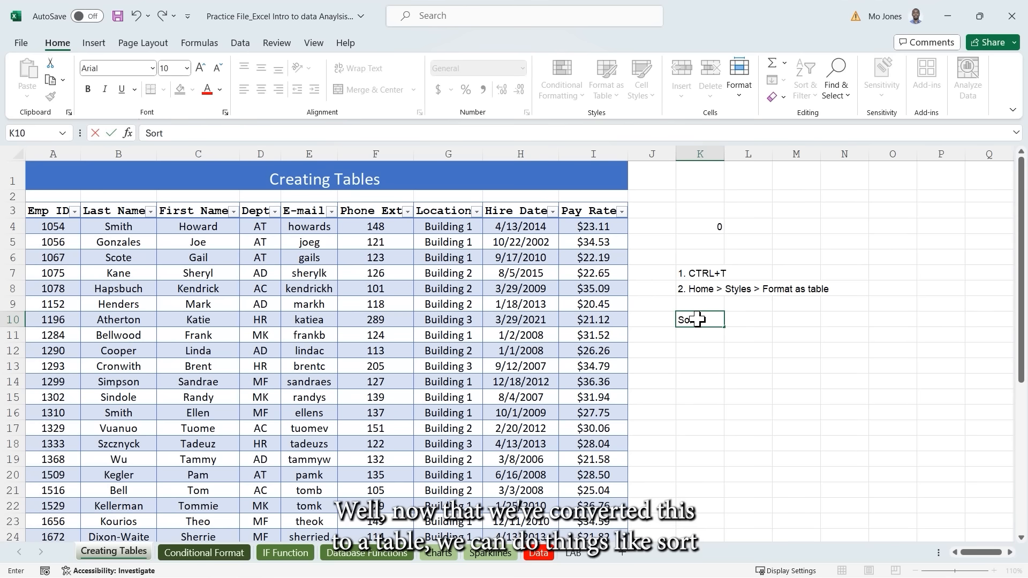
key(Return)
text(Fi)
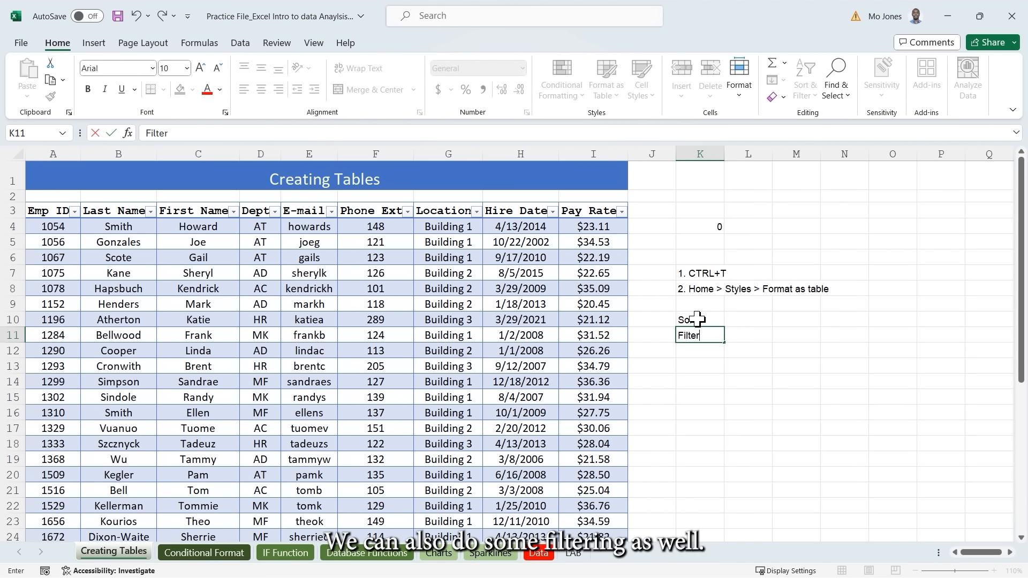
text(lter)
key(Return)
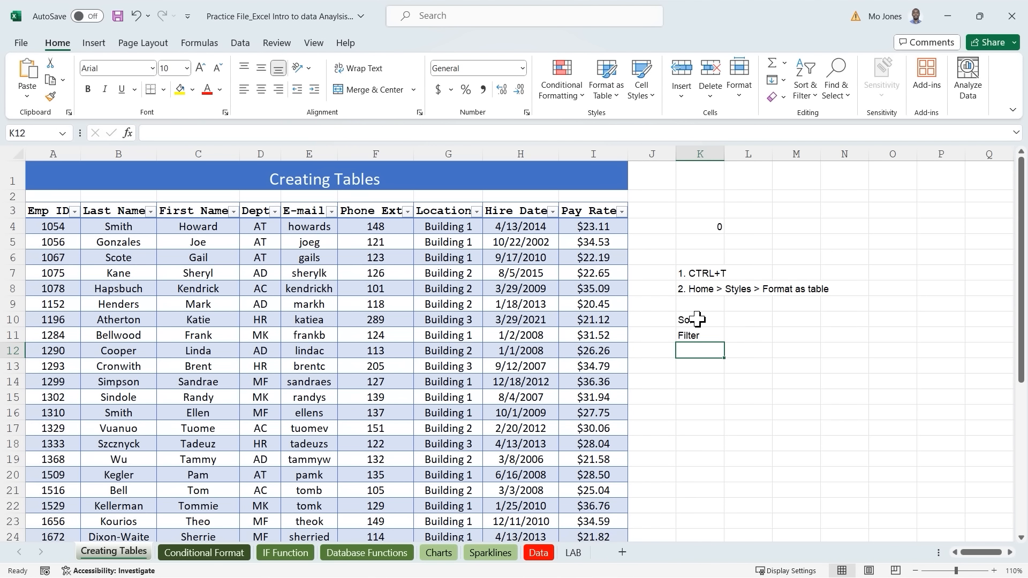
text(Tot)
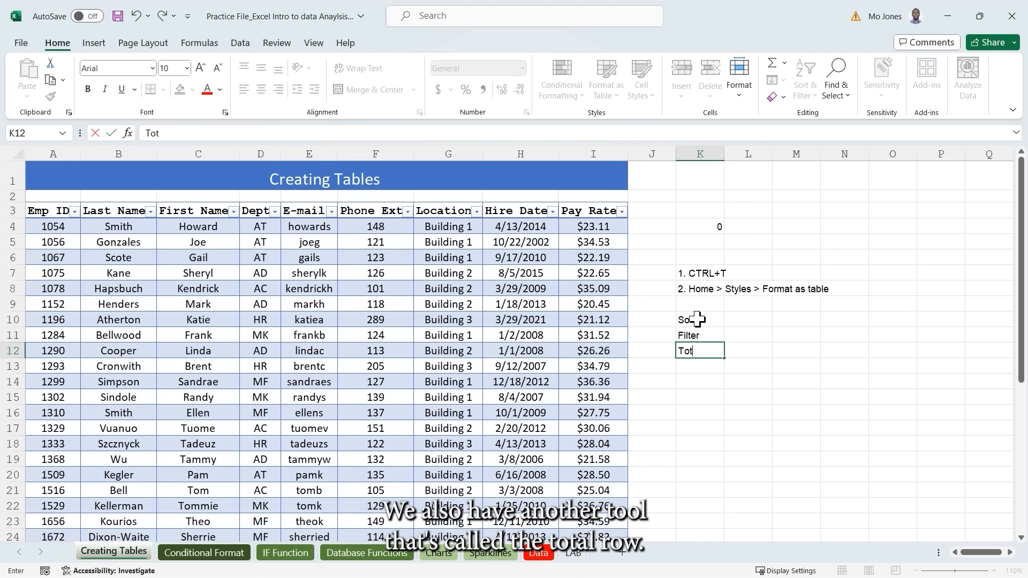
text(al Row)
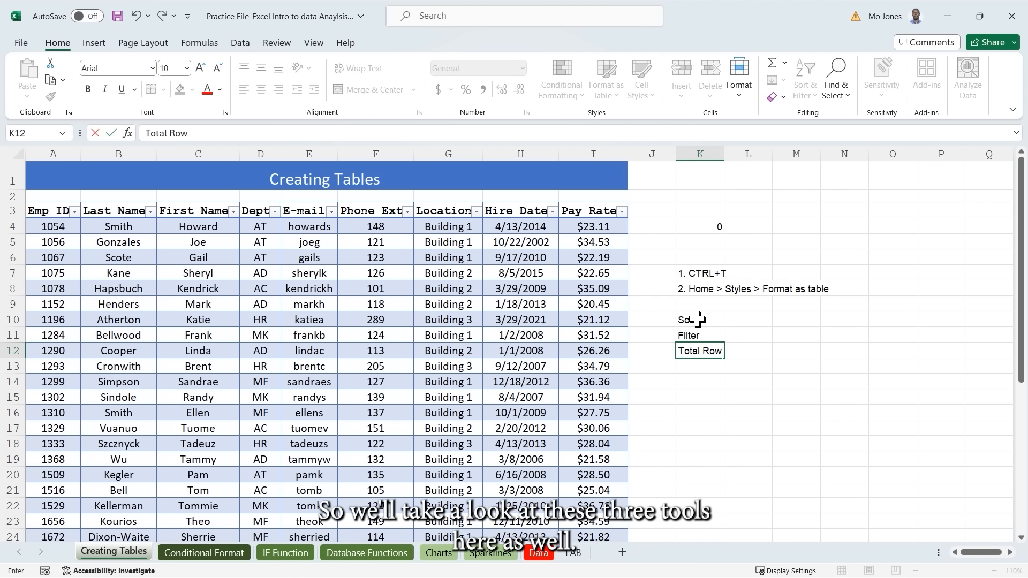
key(Return)
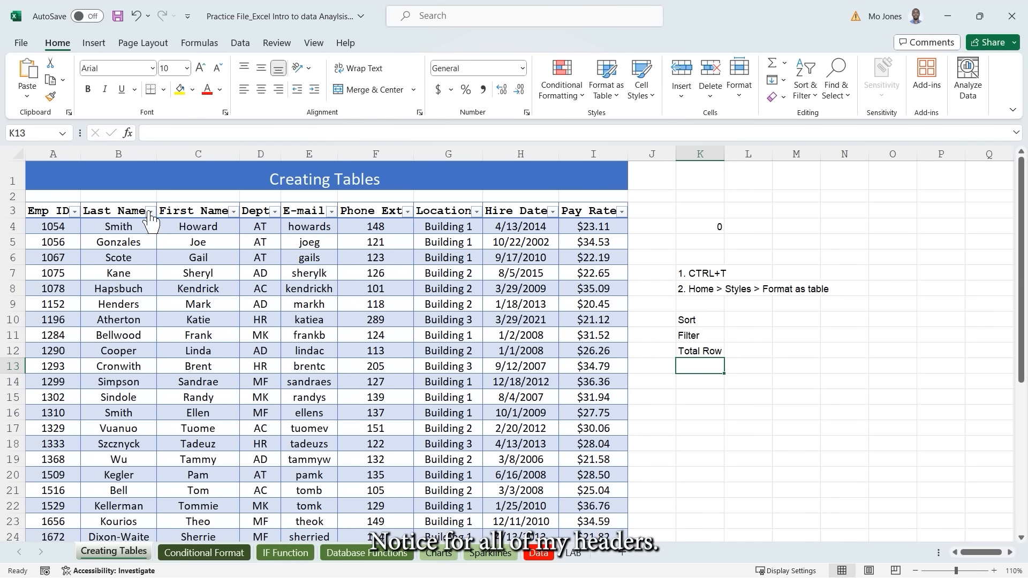
Examine the sorting, text filter, search and value list options in the Last Name column's filter.
click(174, 242)
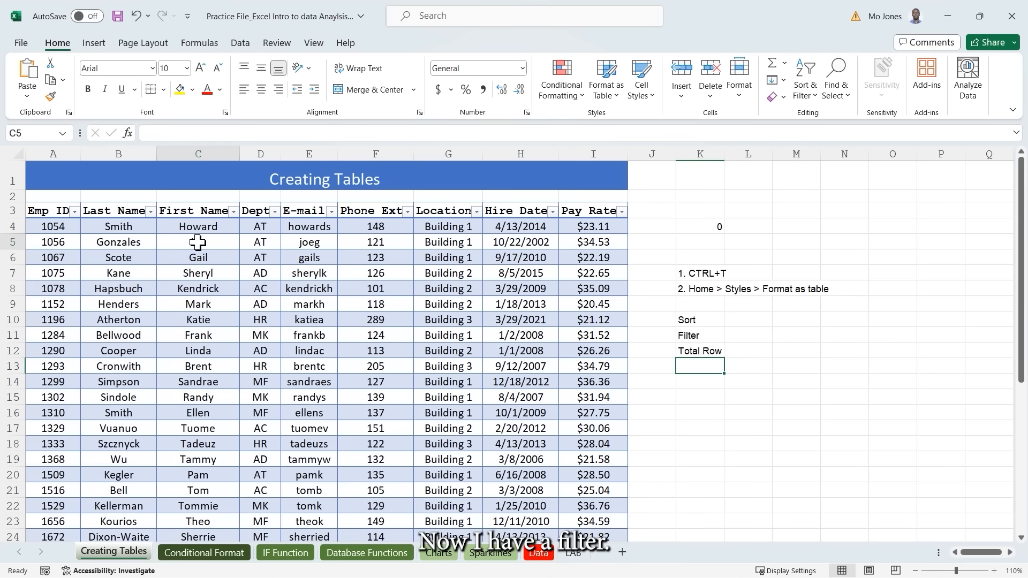
click(151, 213)
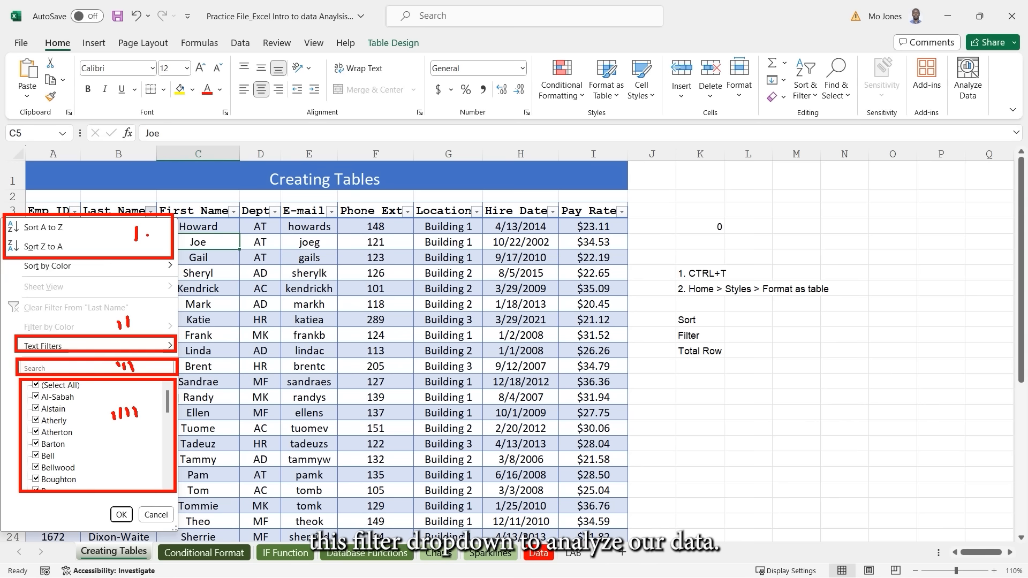
key(Escape)
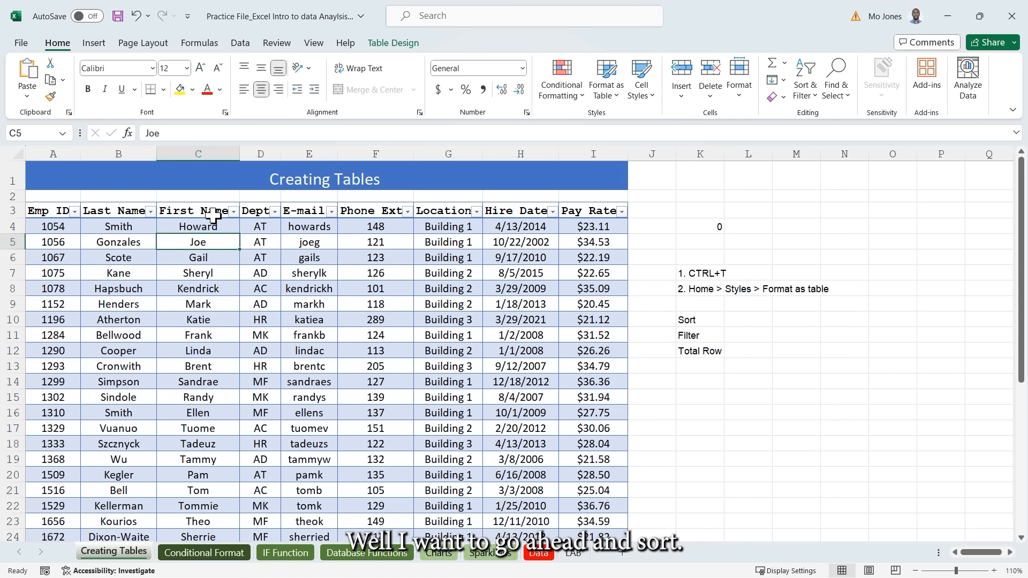
Sort the table by Last Name from A to Z, and select the first record A4:I4 to check that the whole row moved.
click(151, 214)
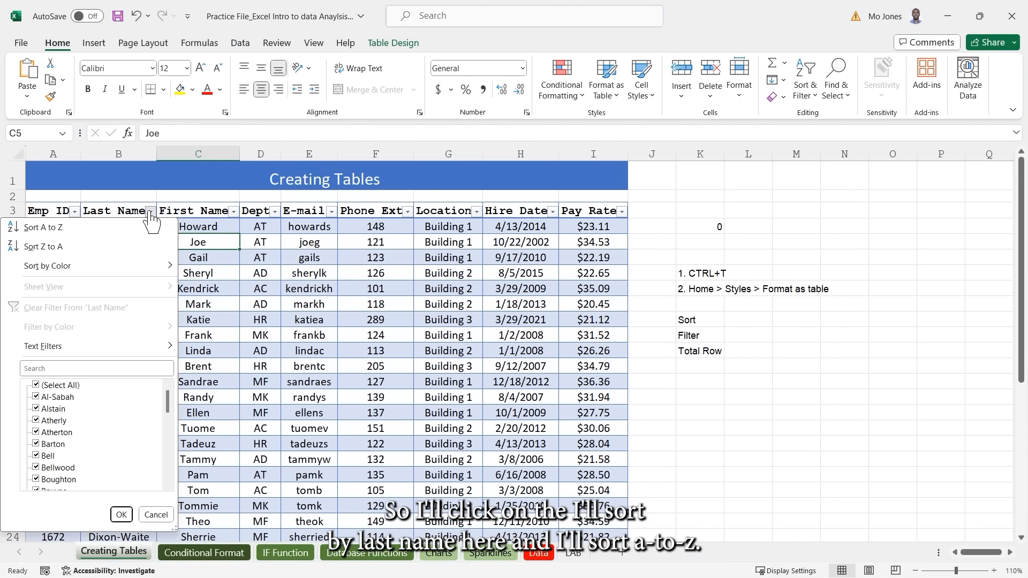
click(50, 225)
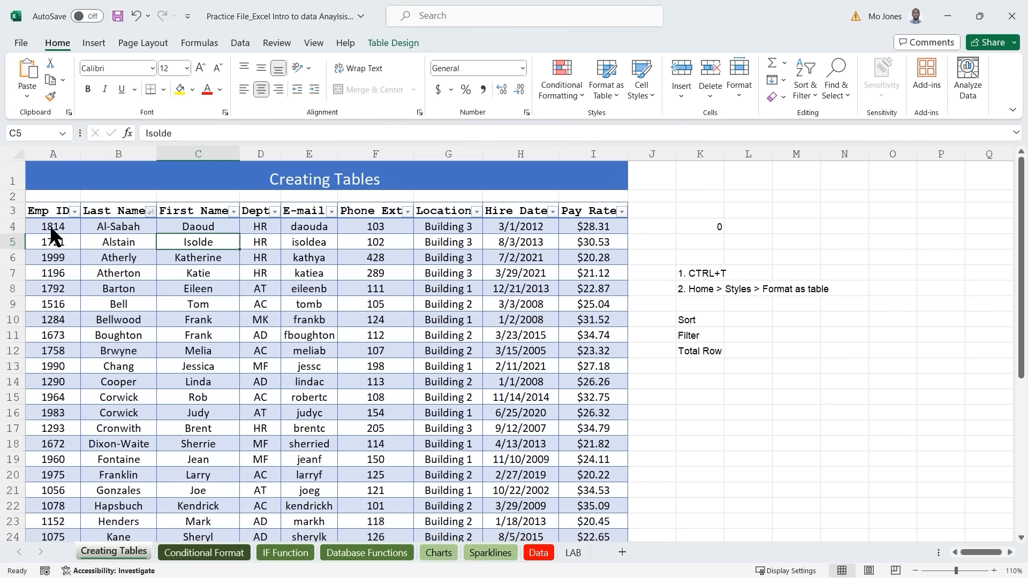
click(73, 226)
drag(83, 228, 586, 231)
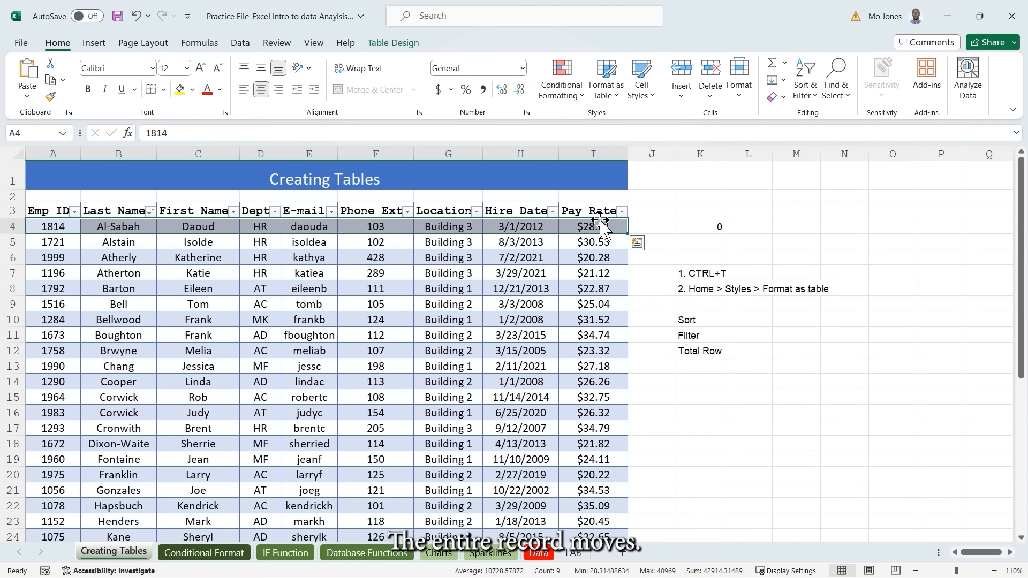
Select the Last Name values and the first record A4:I4 to check that sorting kept each record together.
click(141, 242)
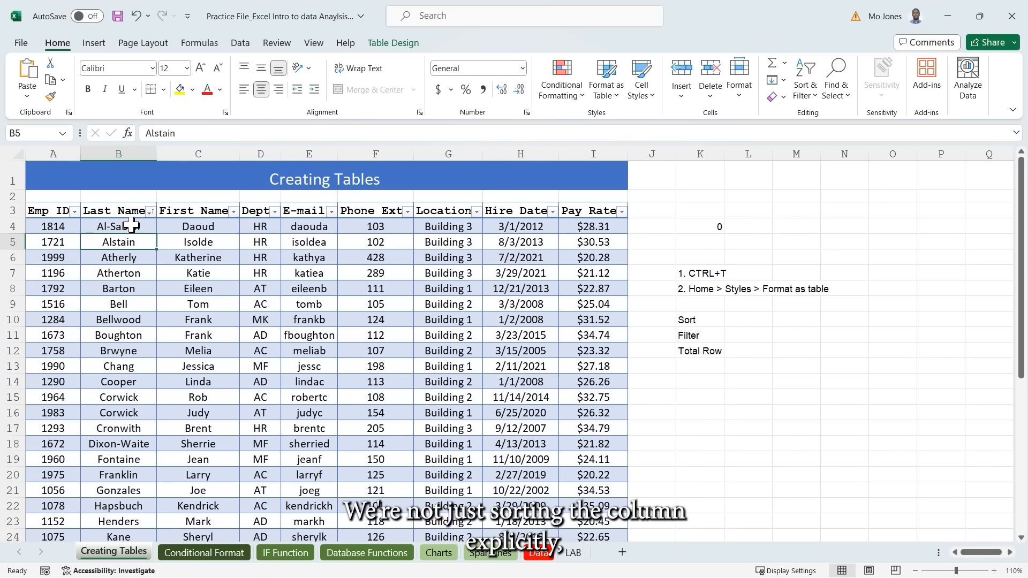
drag(130, 227, 105, 521)
drag(53, 227, 594, 226)
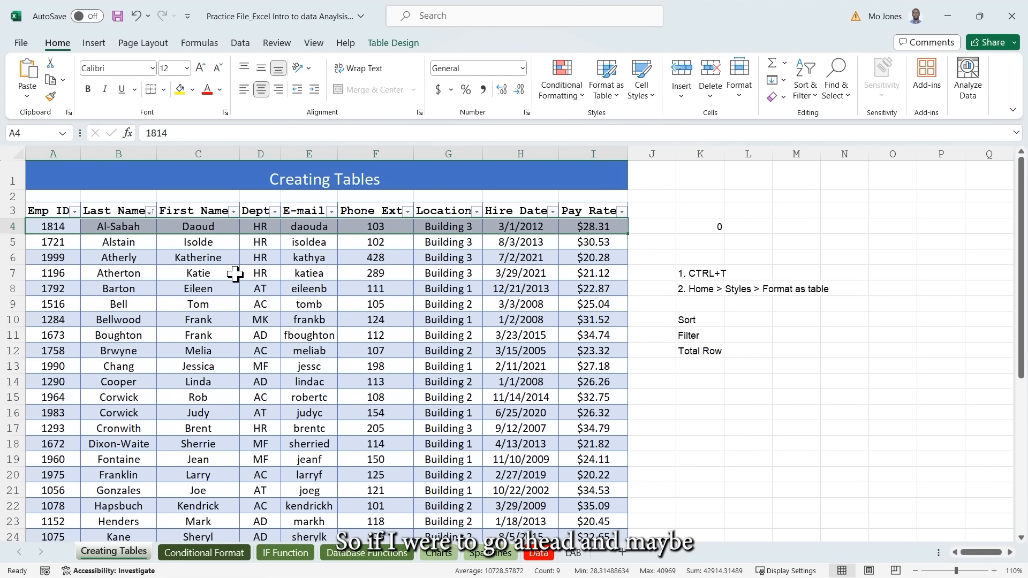
click(217, 256)
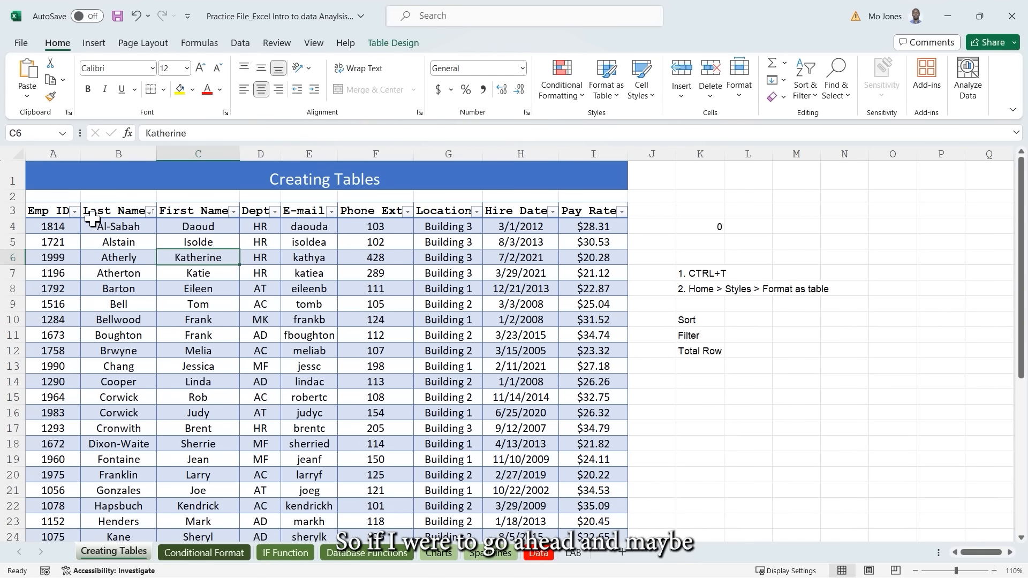
Sort the table by Emp ID from smallest to largest, and select the first record A4:I4 to check that the whole row moved.
click(75, 211)
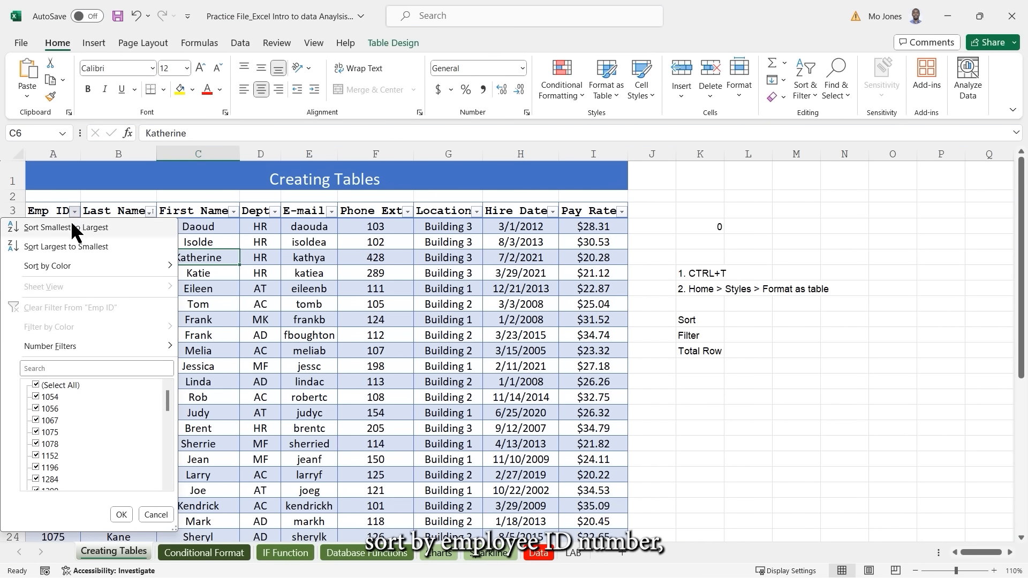
click(71, 228)
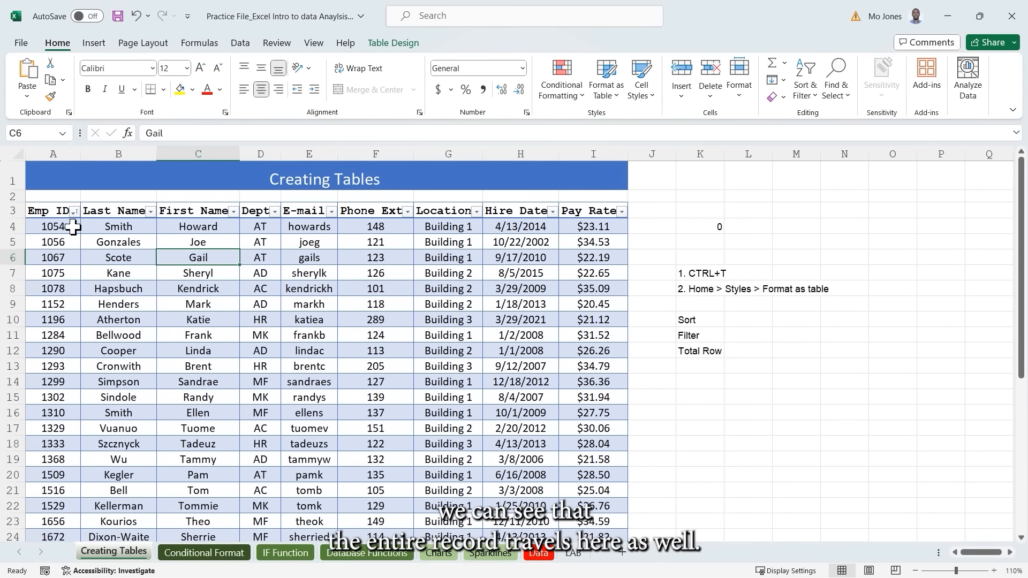
drag(71, 227, 573, 230)
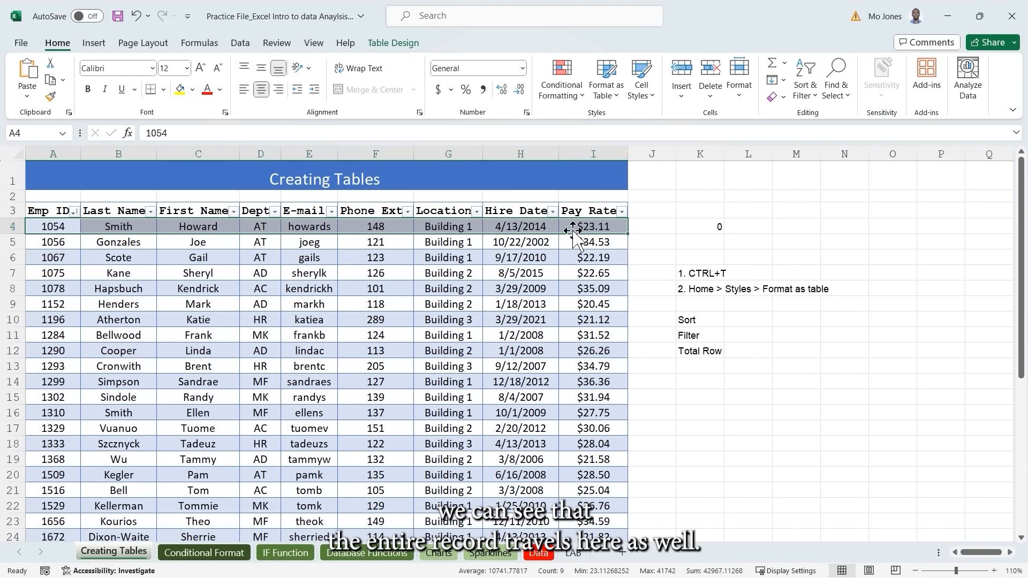
click(274, 287)
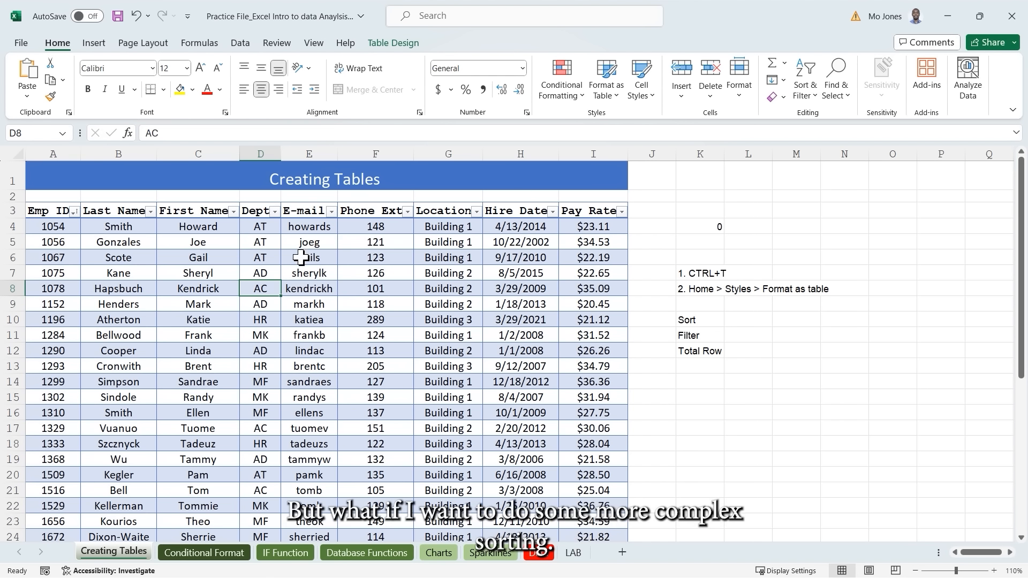
Start a custom multi-level sort of the table with Dept as the first level, sorted on cell values from A to Z.
click(331, 253)
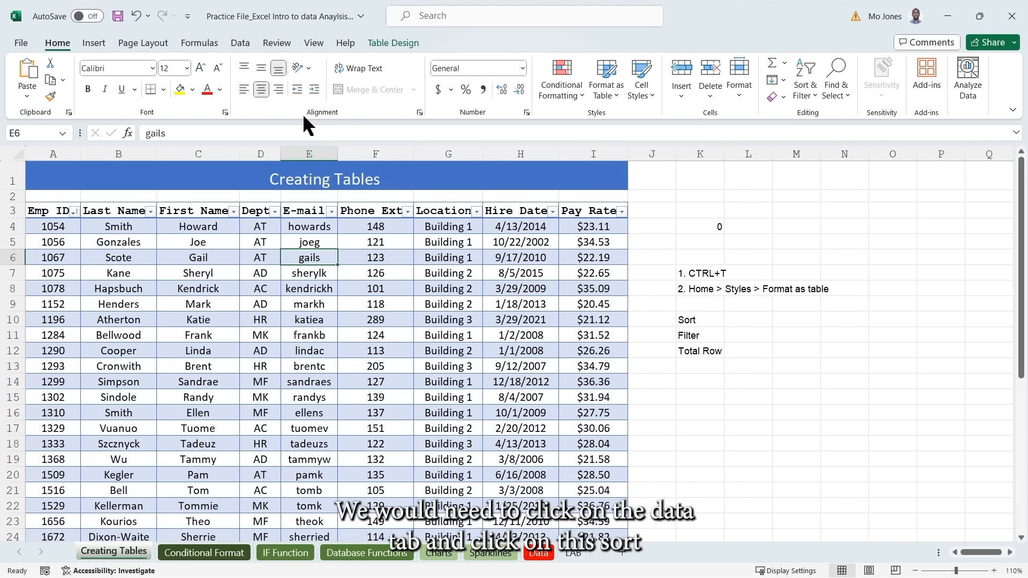
click(239, 46)
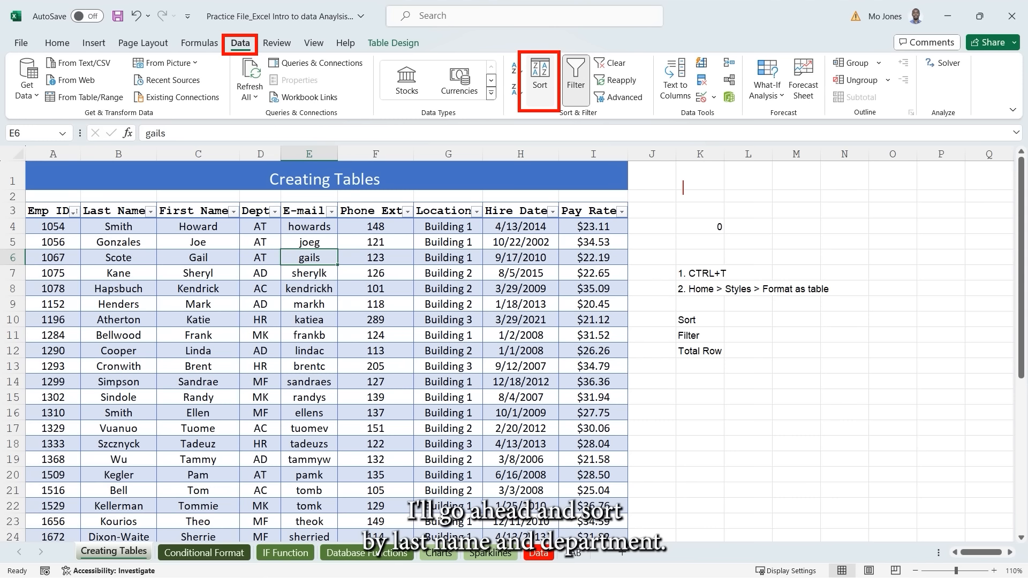
text(La)
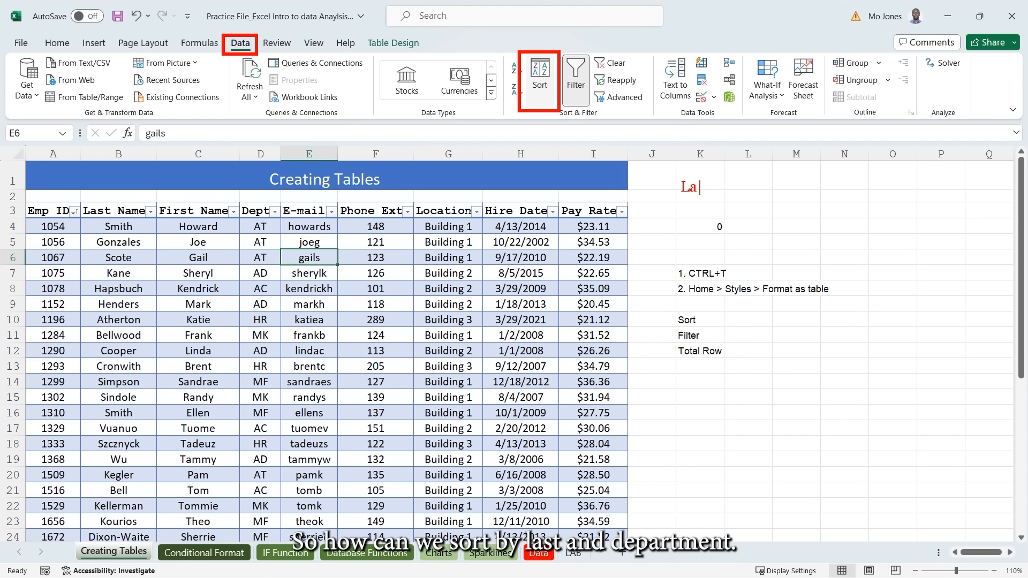
text(st + Dept)
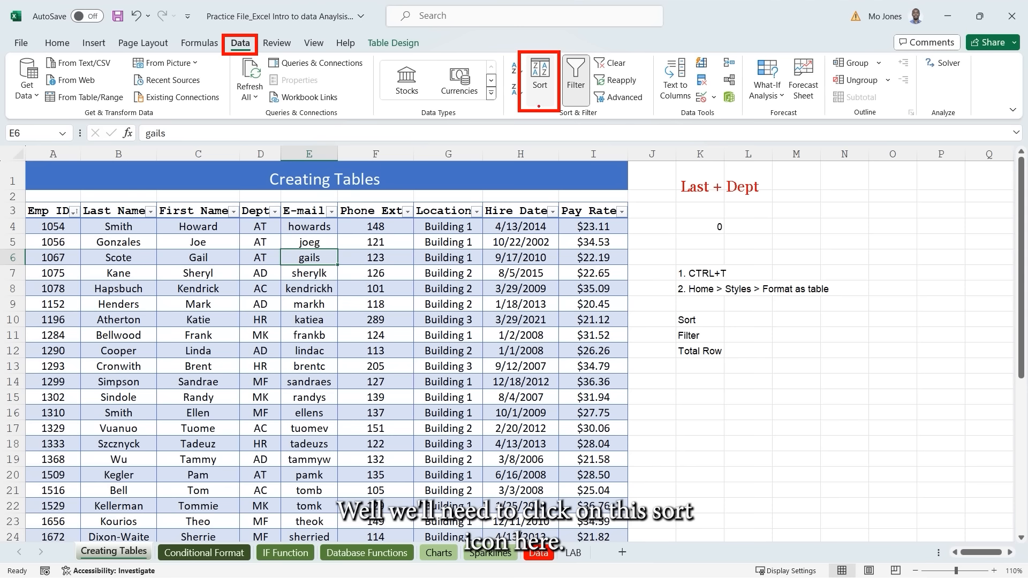
click(545, 70)
drag(445, 106, 498, 229)
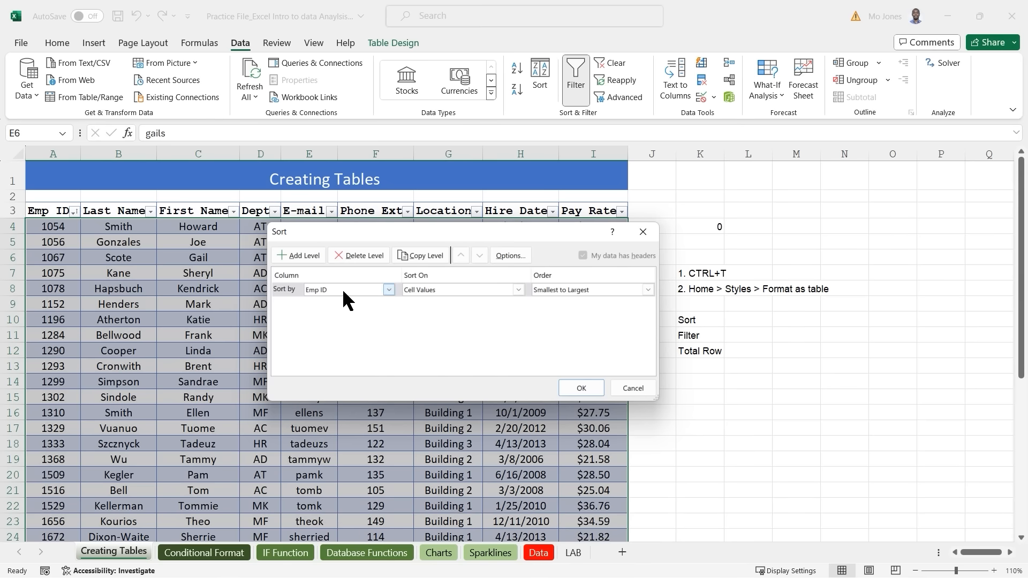
click(390, 289)
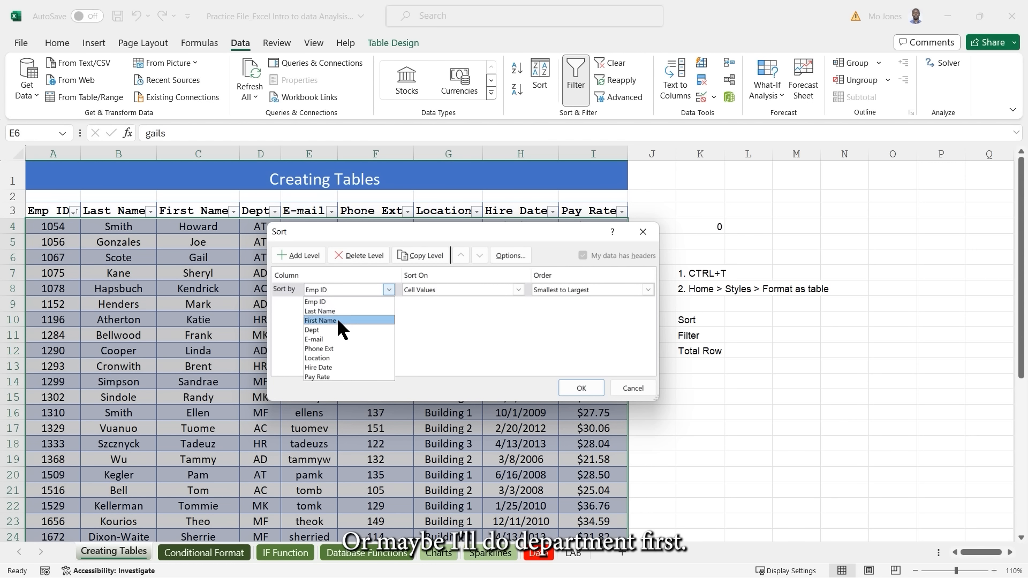
click(326, 329)
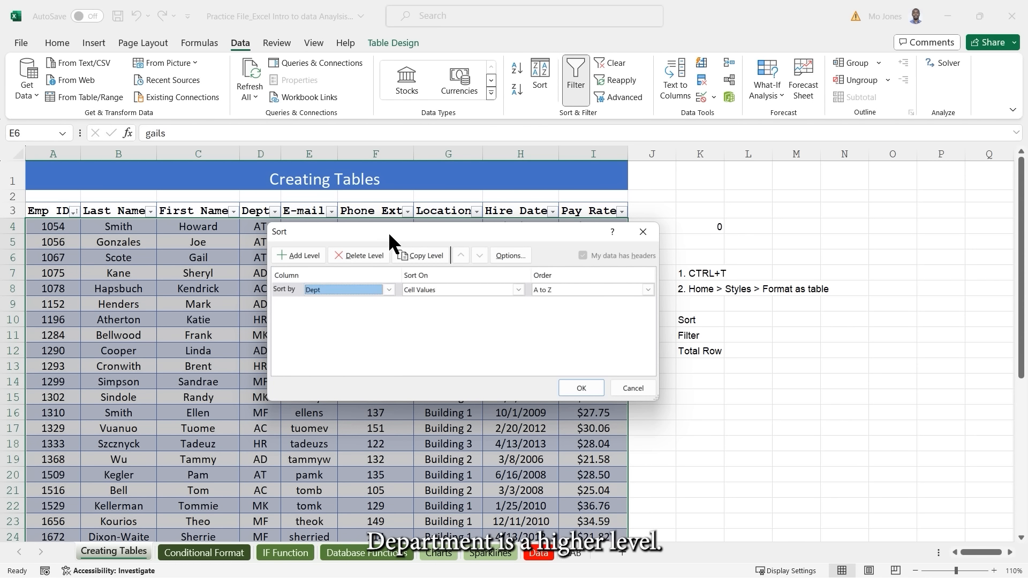
drag(387, 232, 421, 227)
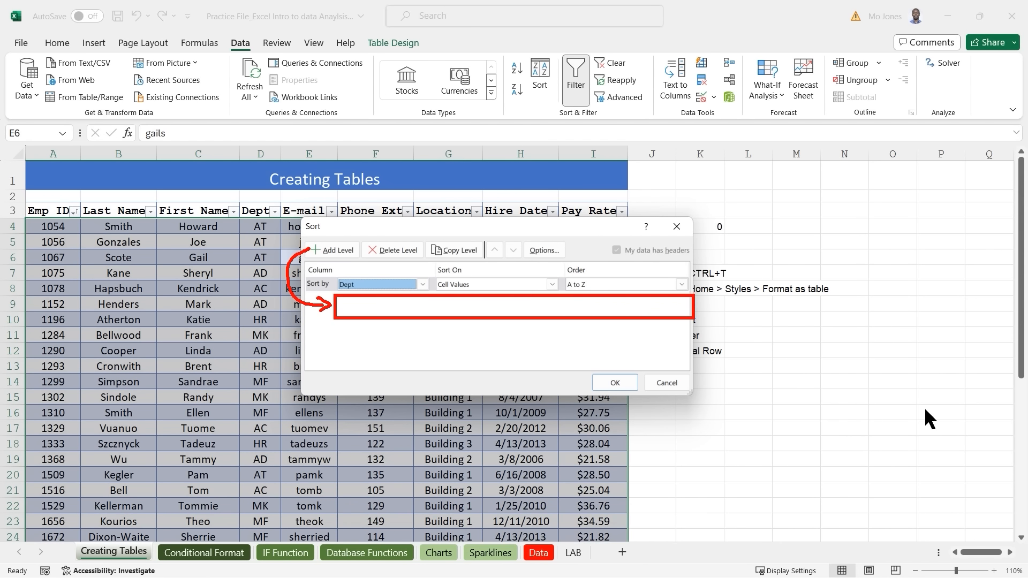
Add Last Name from A to Z as the second sort level and apply the custom sort.
click(335, 246)
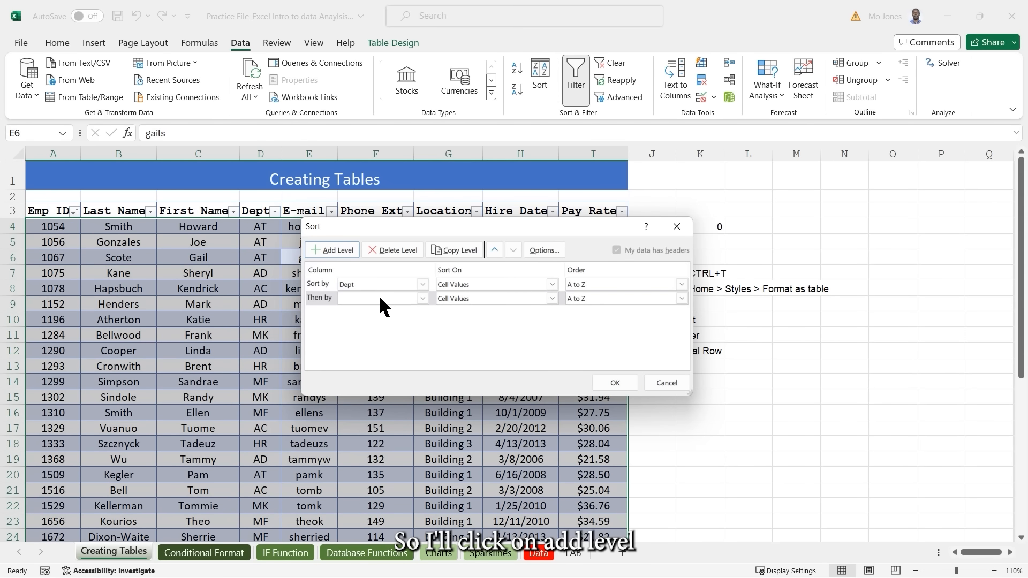
click(421, 294)
click(380, 317)
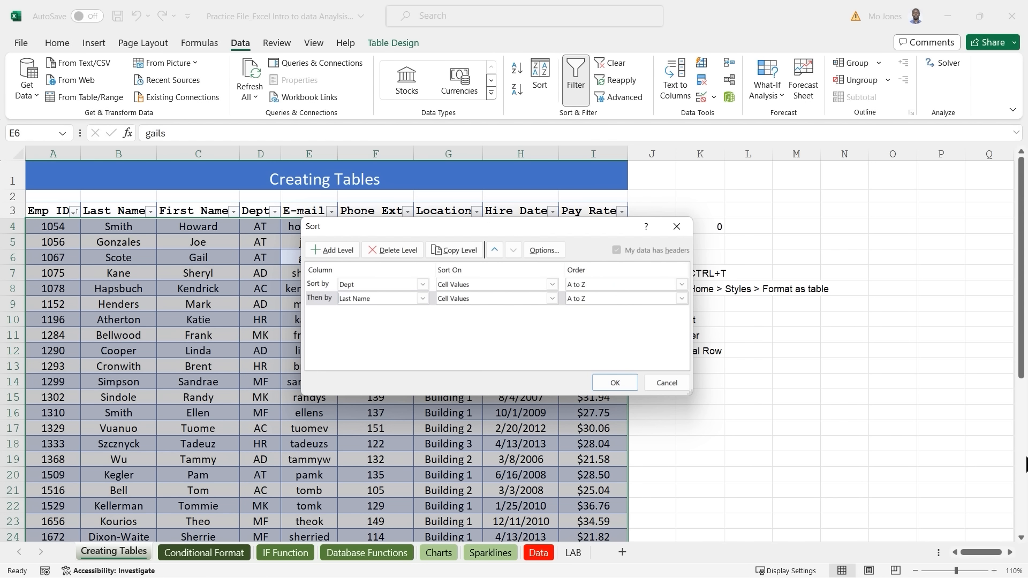
click(615, 382)
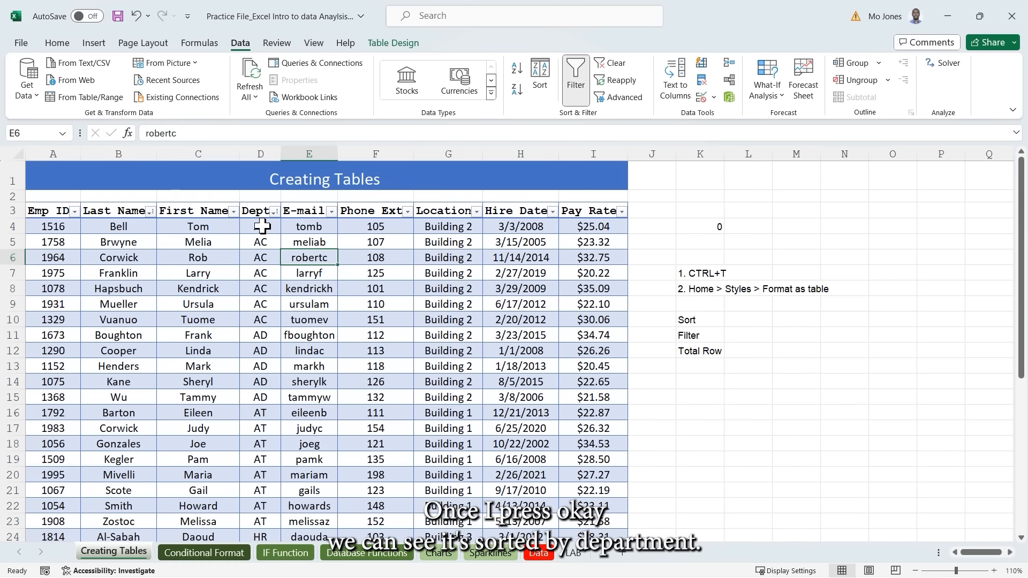
Select the Dept and Last Name cells of the AC and AD groups to check the last-name order within each department.
drag(262, 224, 259, 315)
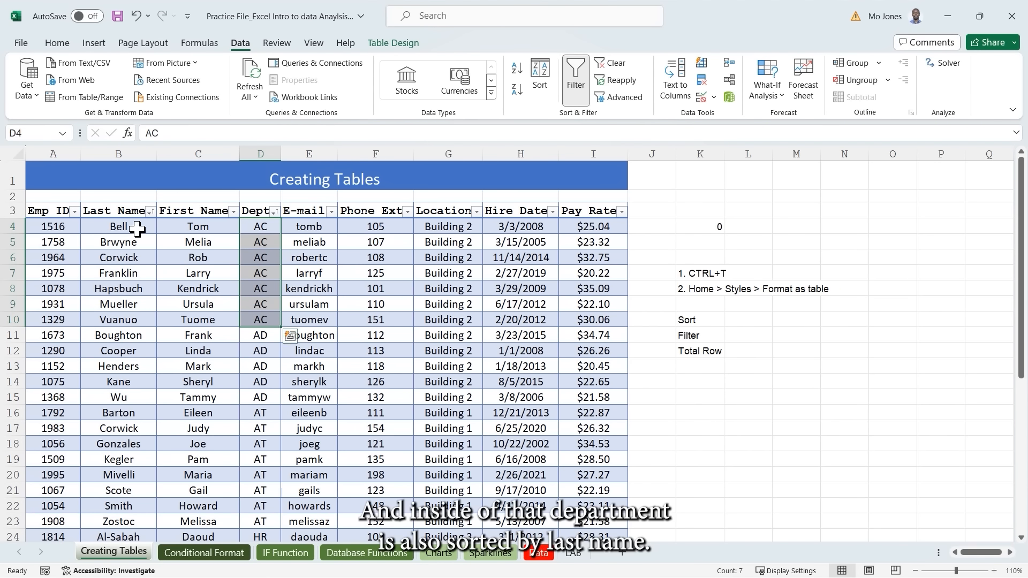
drag(137, 226, 140, 335)
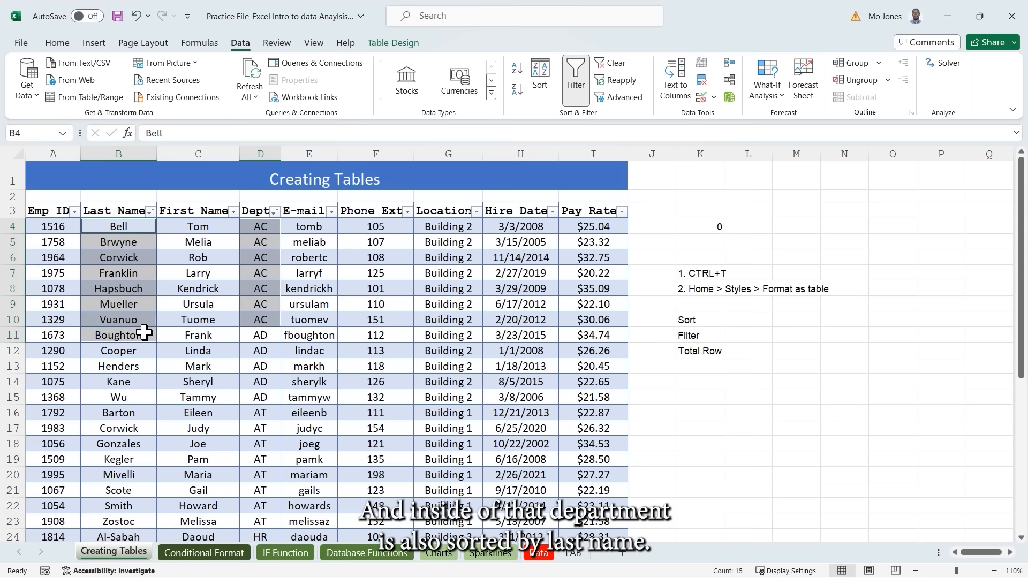
drag(261, 336, 259, 397)
drag(122, 335, 124, 394)
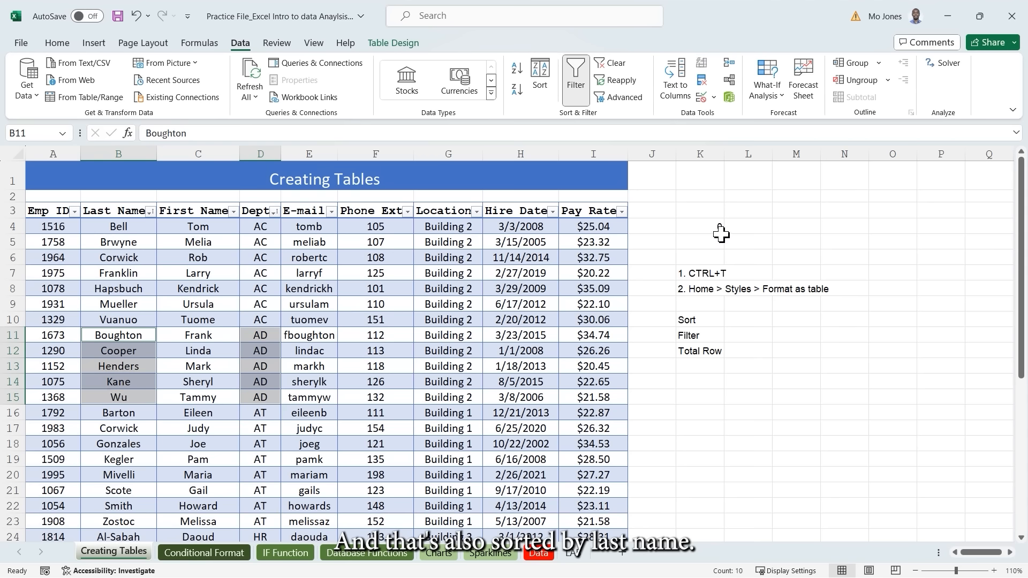
click(453, 272)
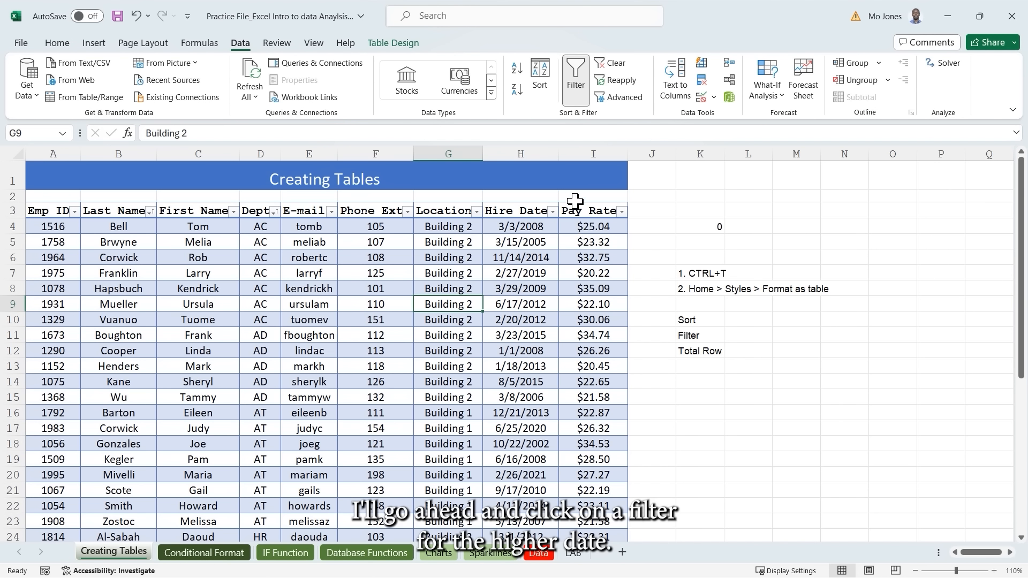
Start a Between date filter on the Hire Date column and set its "is after or equal to" date to 1/1/2000.
click(553, 211)
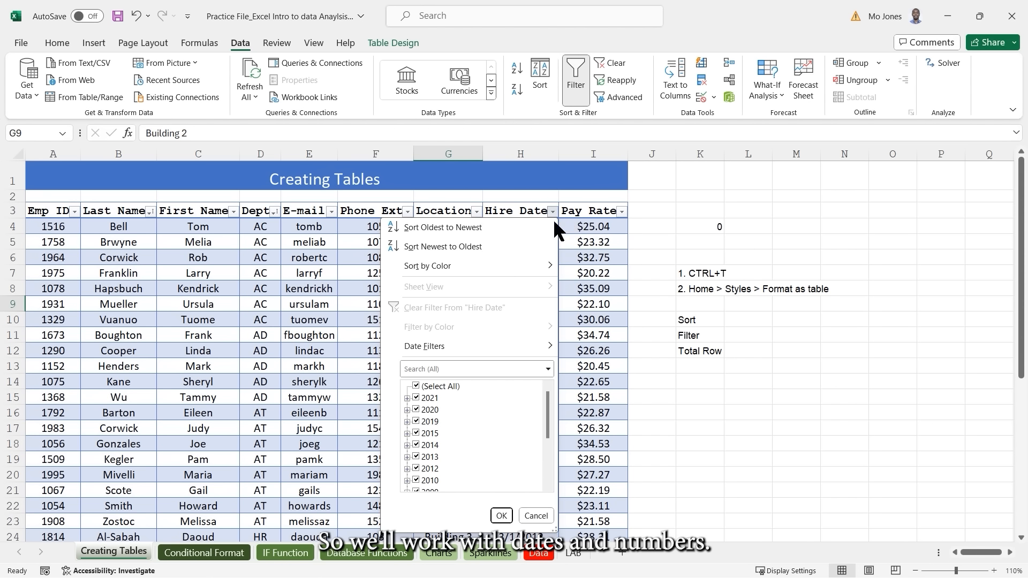
mouse_move(510, 341)
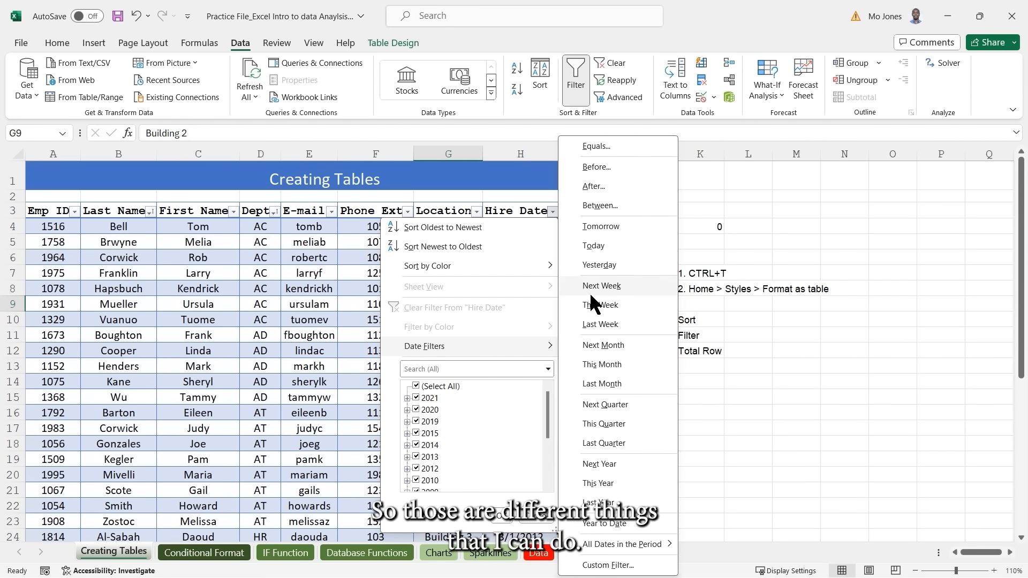
click(608, 205)
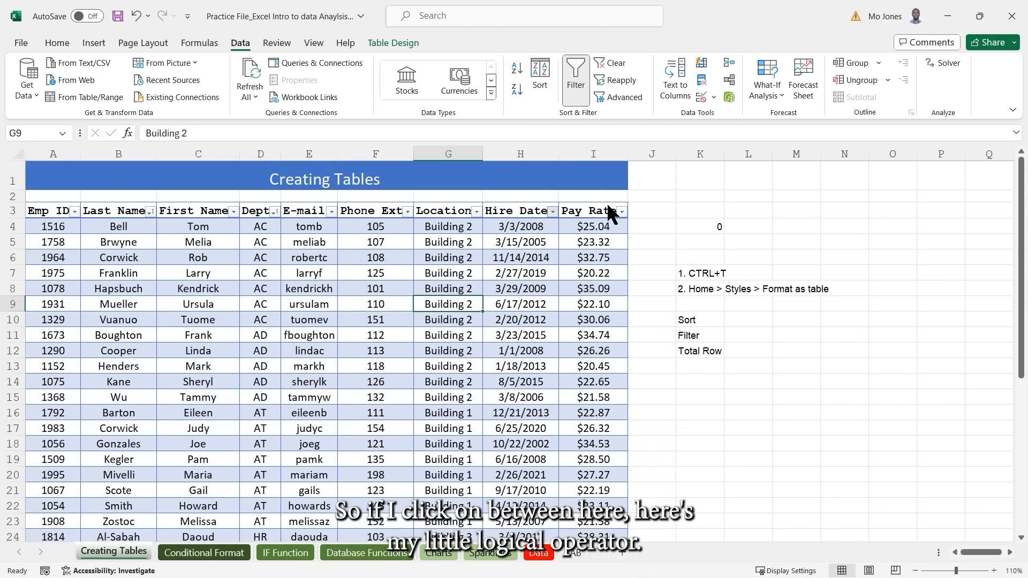
drag(734, 422, 522, 197)
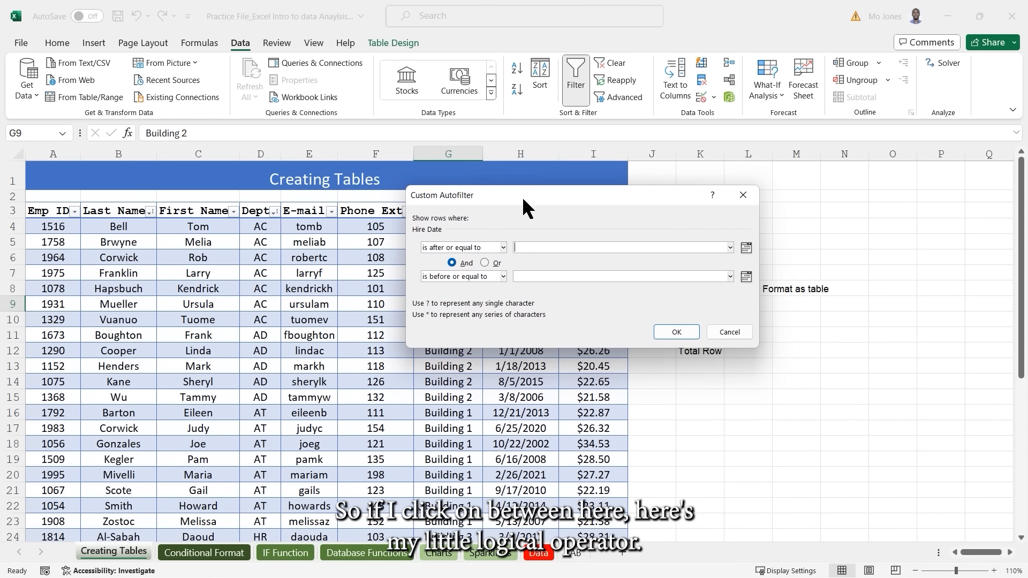
click(527, 248)
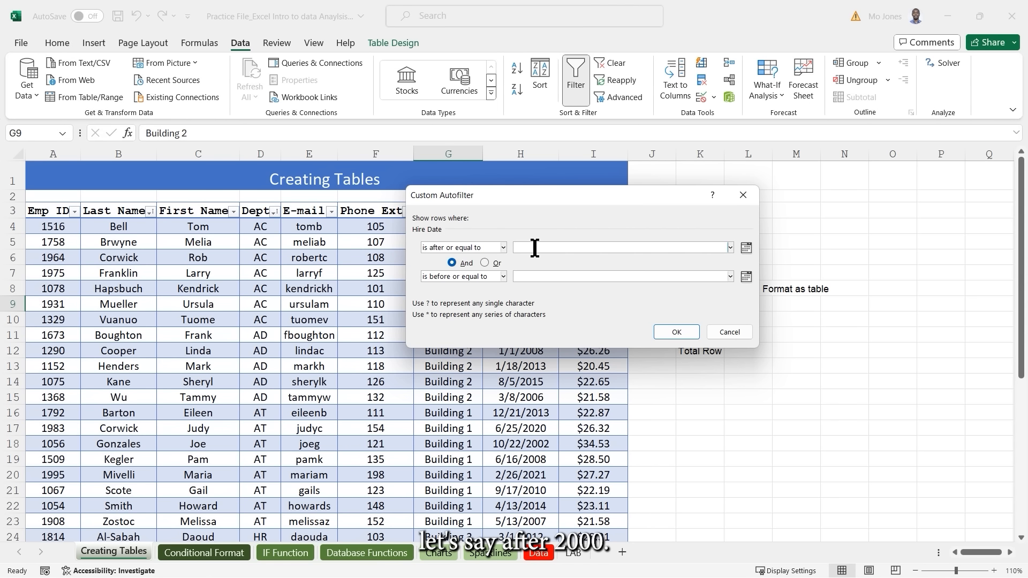
text(1/)
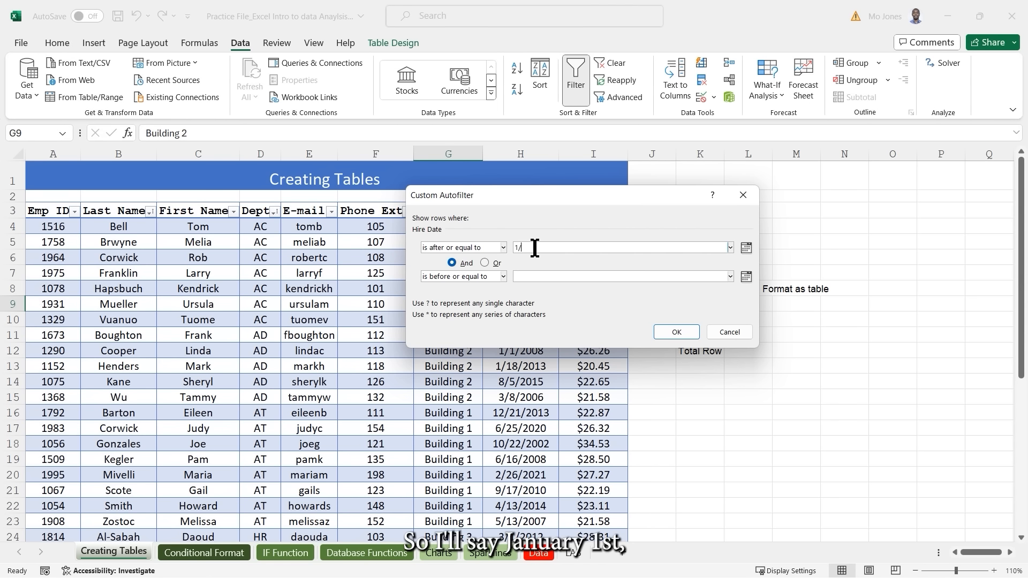
text(1/2000)
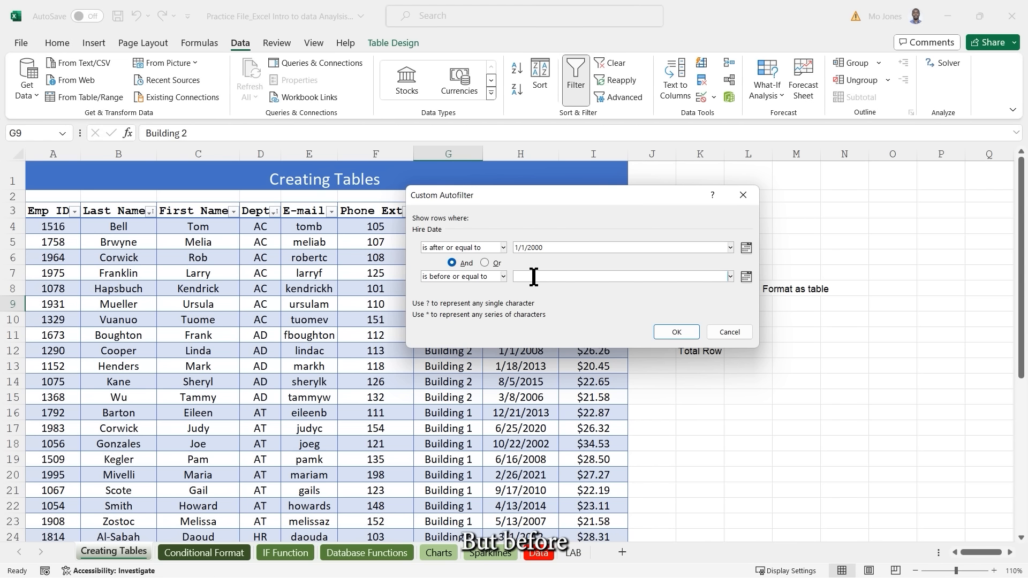
Set the "is before or equal to" date to 12/31/2006 and apply the Hire Date filter.
text(12)
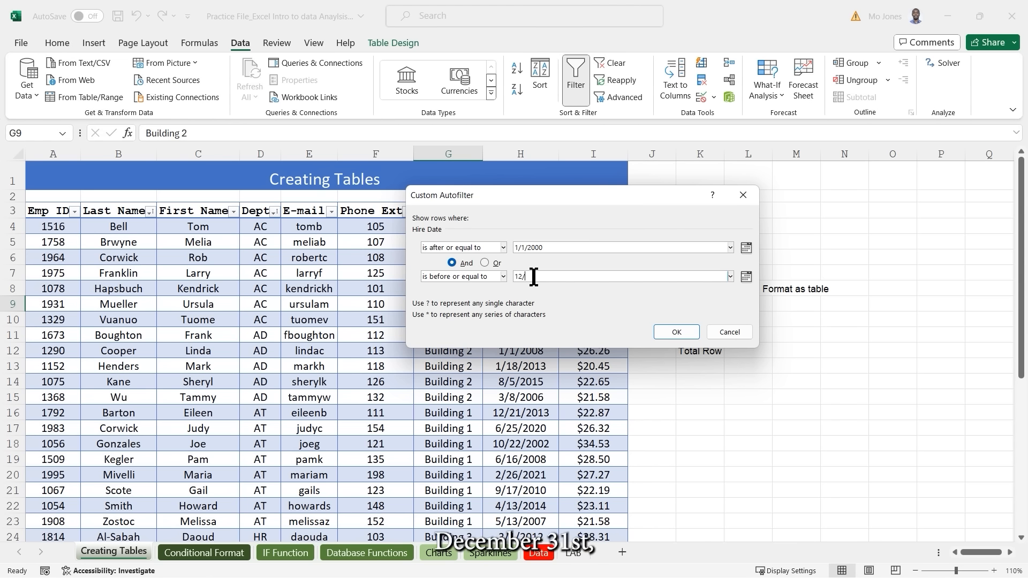
text(/3)
text(/)
key(BackSpace)
text(1/2006)
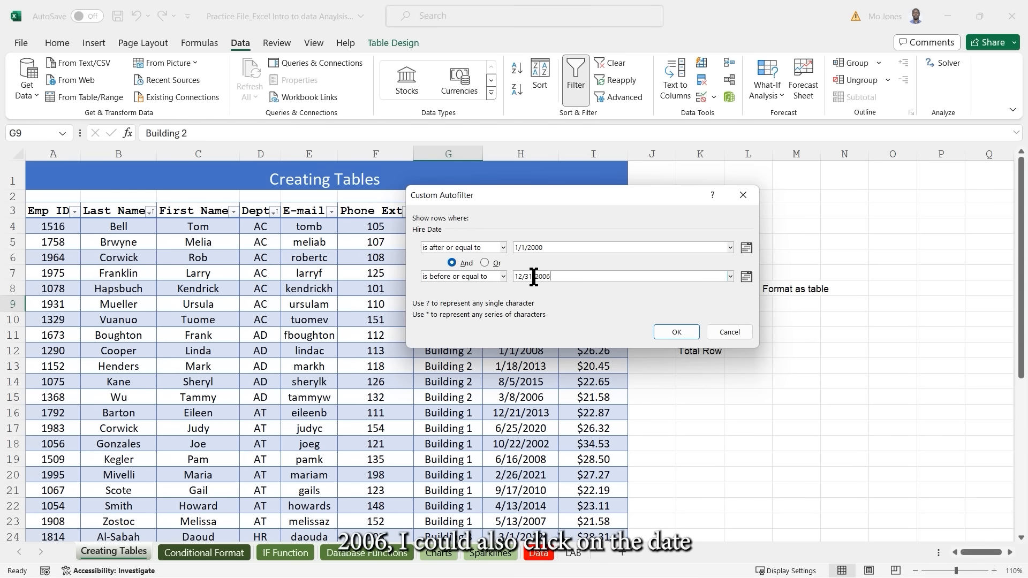
click(746, 276)
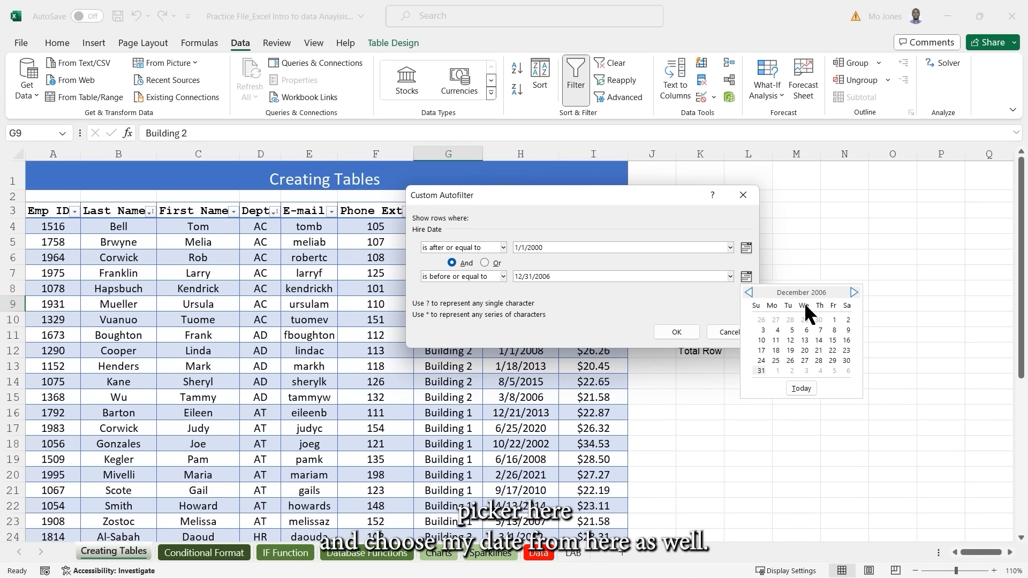
click(599, 258)
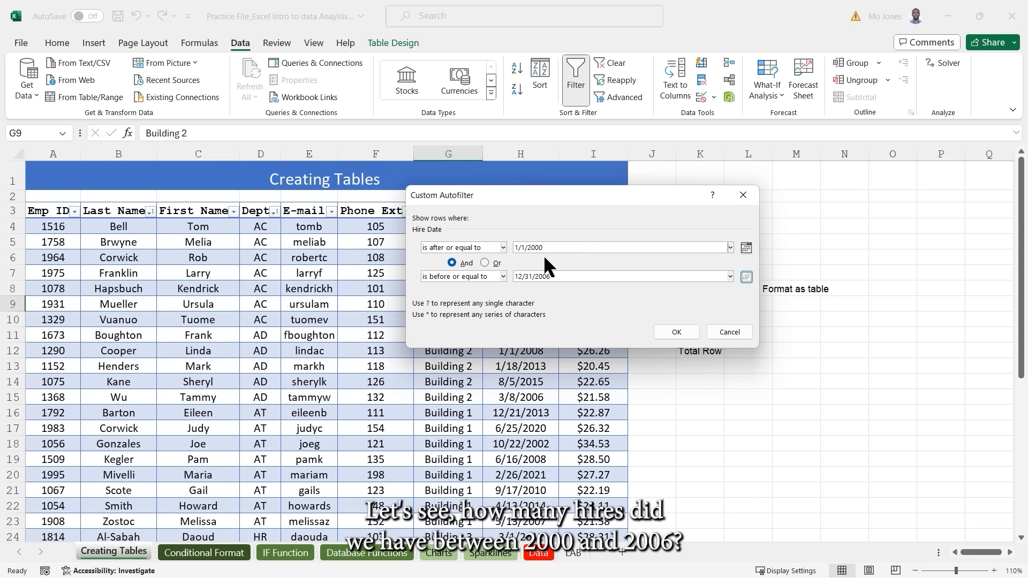
click(677, 332)
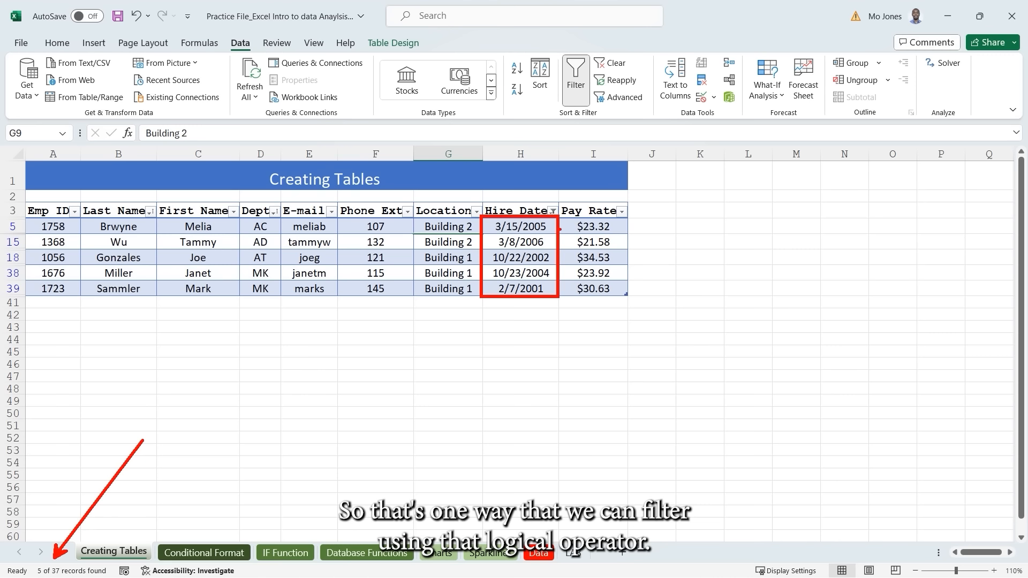
Clear the previous Hire Date filter and filter the column to the year 2010 by searching for 2010.
click(552, 213)
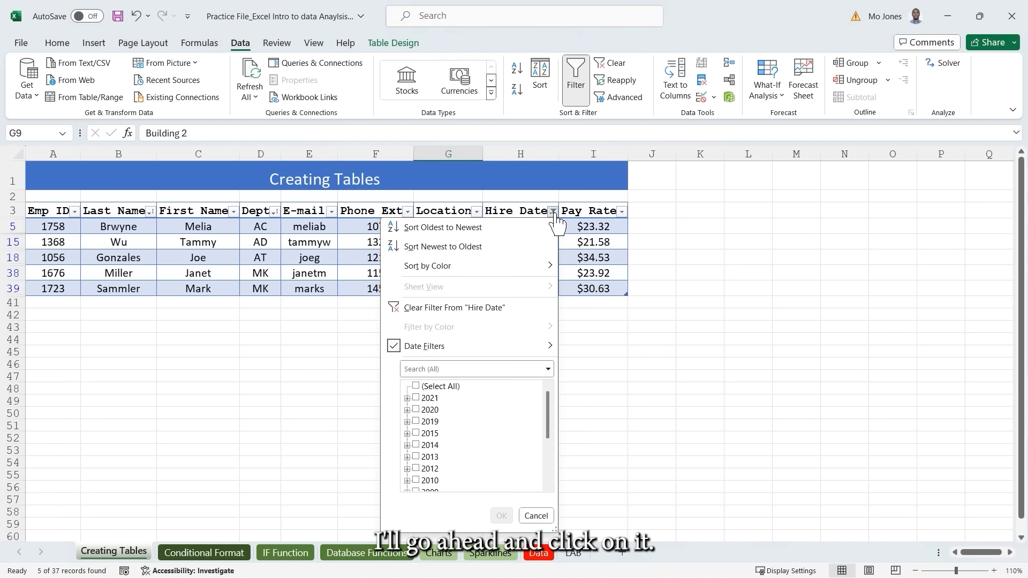
click(456, 309)
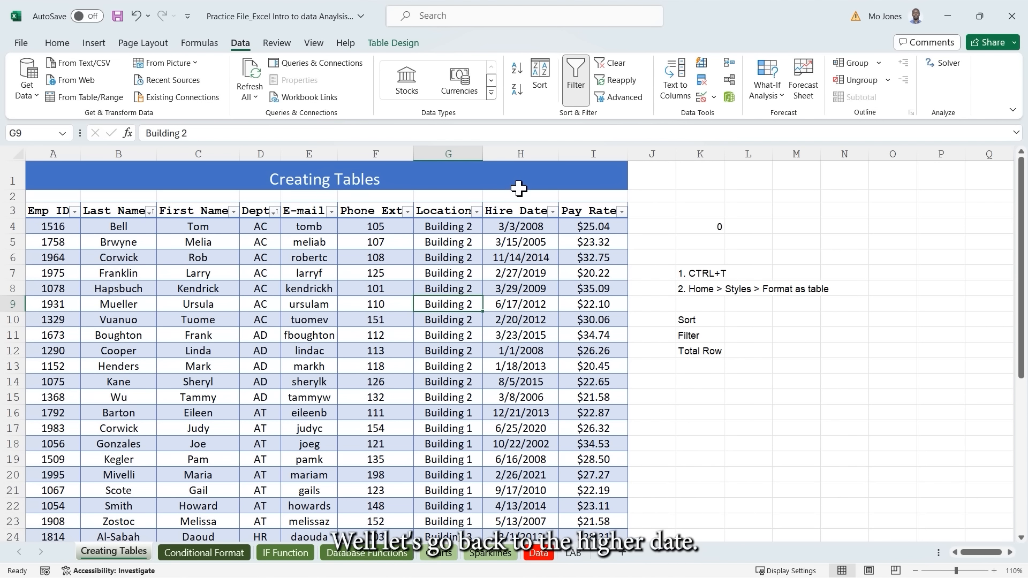
click(552, 211)
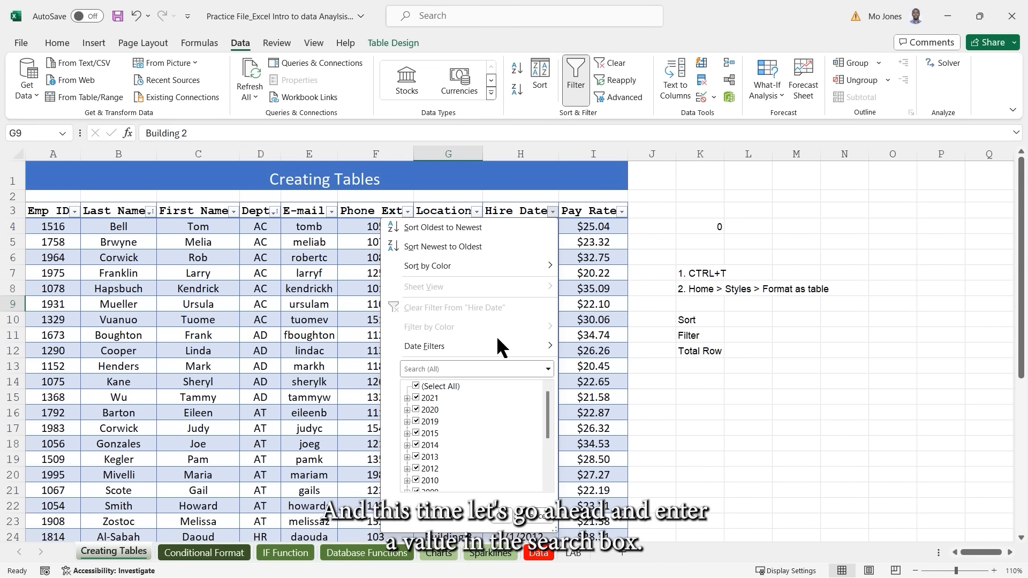
click(441, 370)
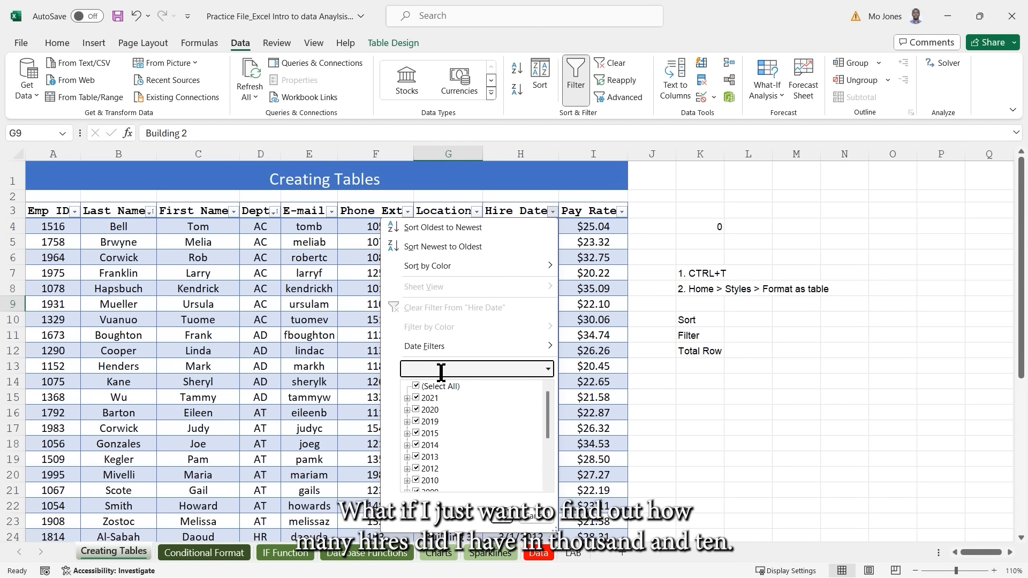
text(2010)
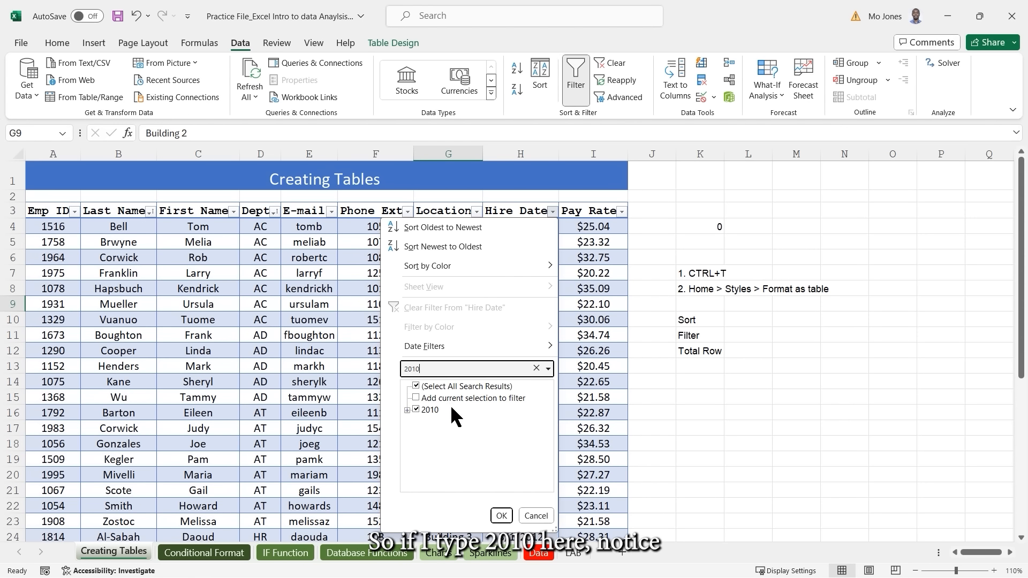
click(407, 411)
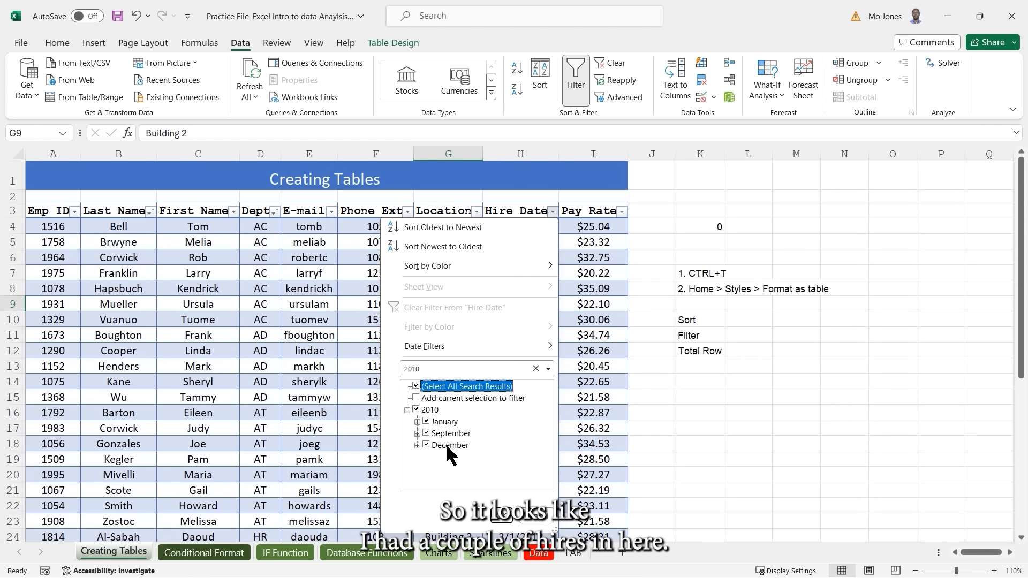
click(504, 514)
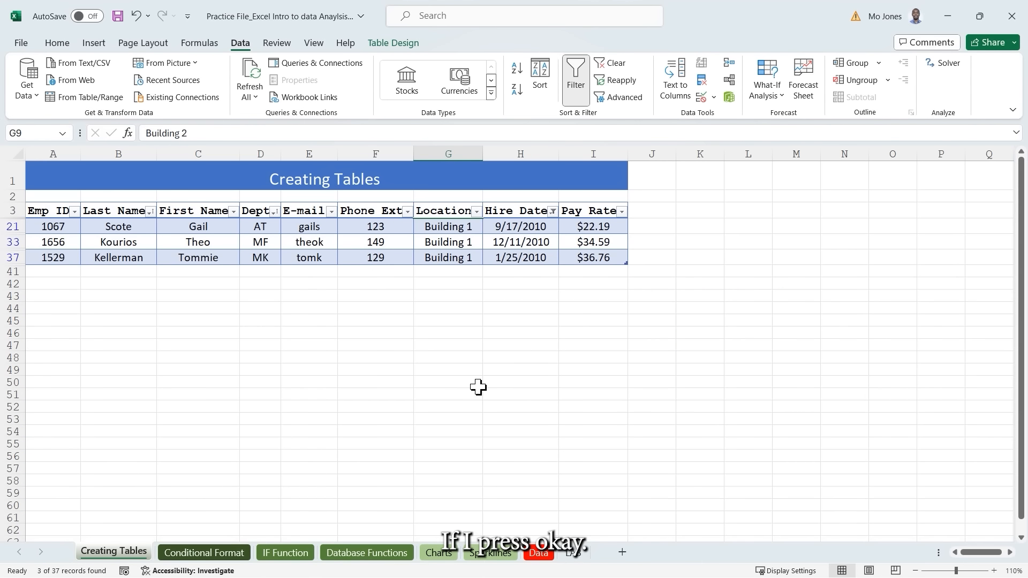
Check the filtered Hire Date cells for 2010 and clear the filter from the column.
click(532, 229)
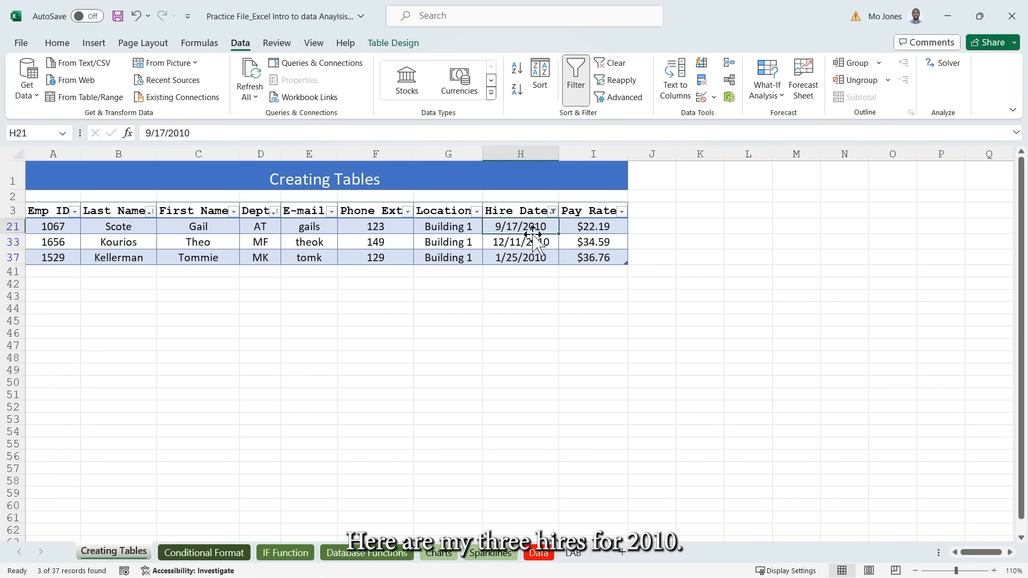
click(527, 243)
click(527, 258)
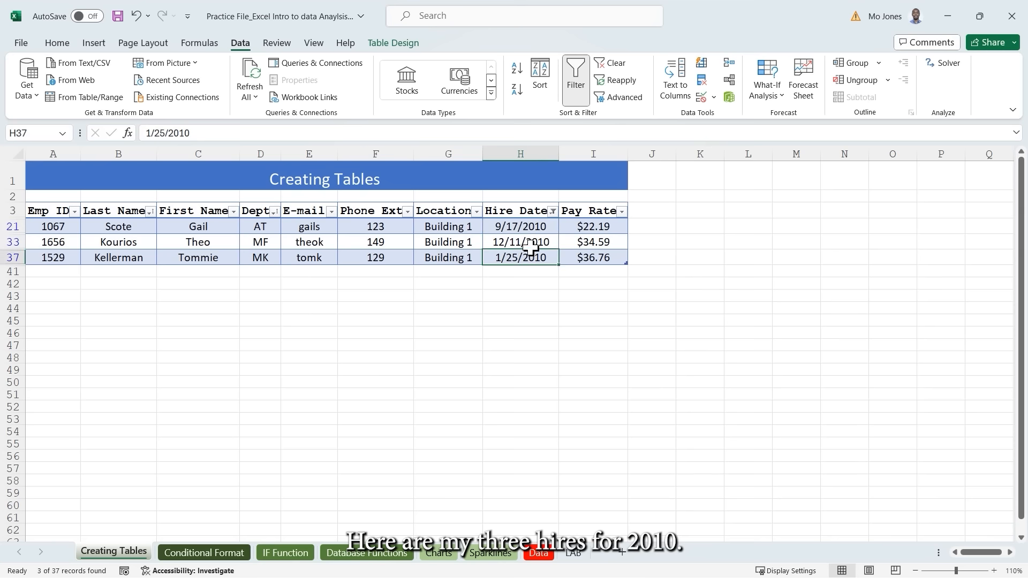
click(532, 227)
click(529, 244)
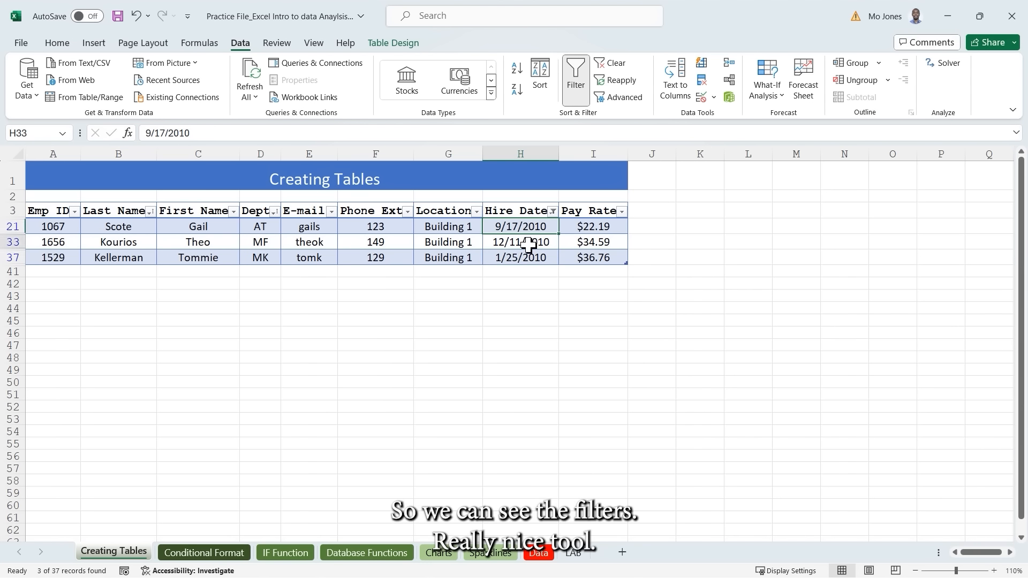
click(528, 256)
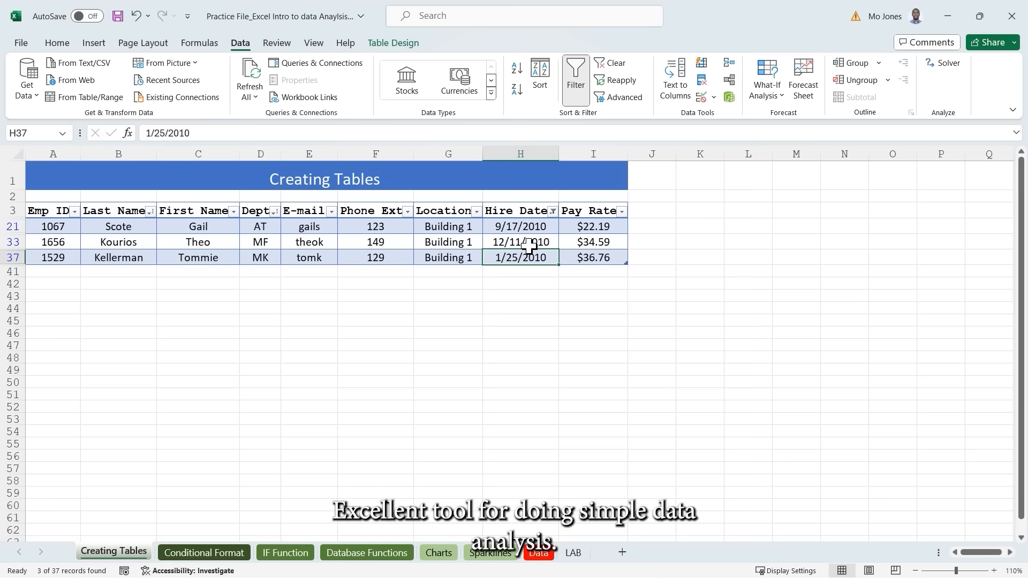
click(553, 211)
click(471, 306)
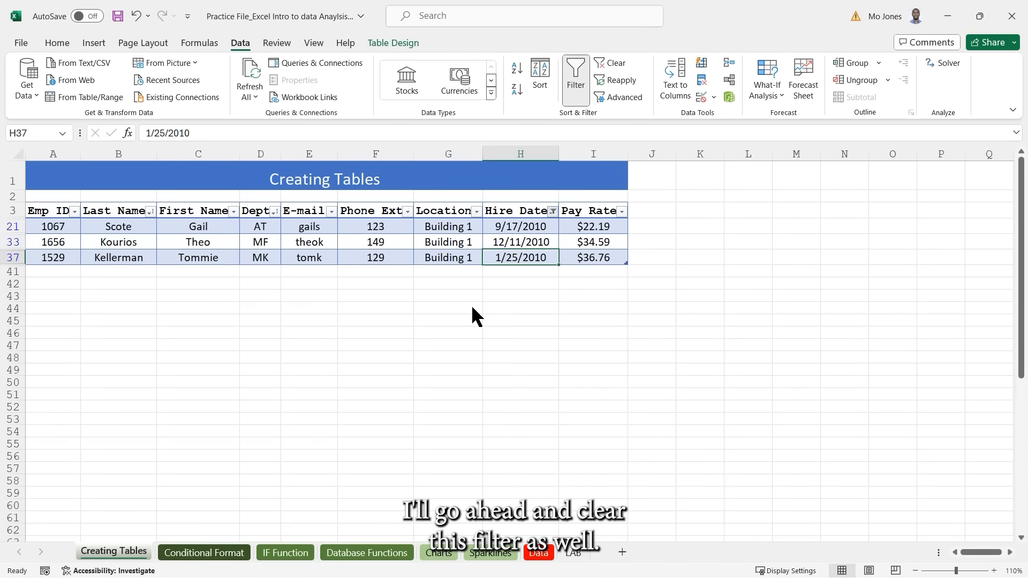
Filter the Hire Date column to show only the years 2006 and 2007.
click(553, 212)
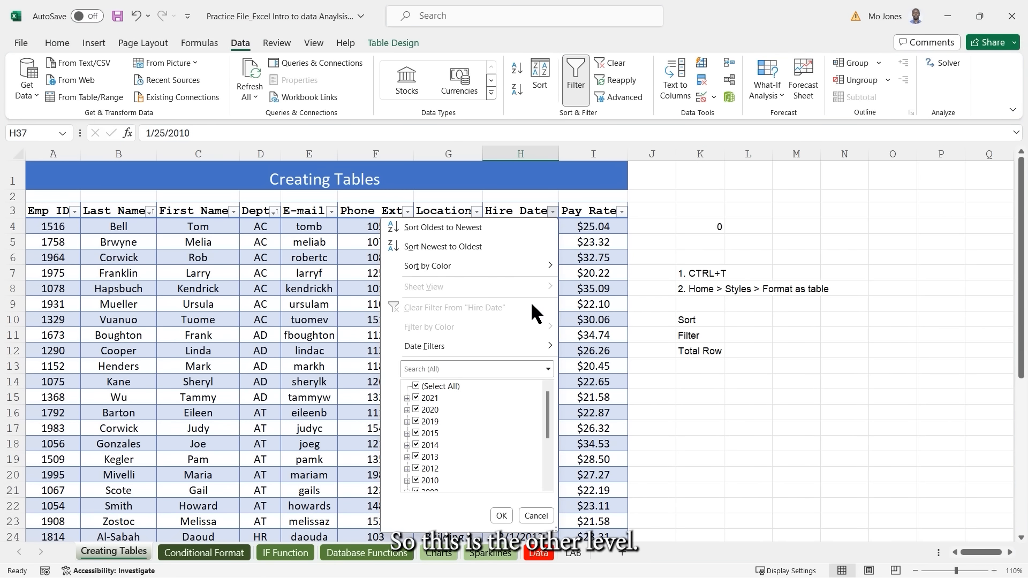
mouse_move(518, 346)
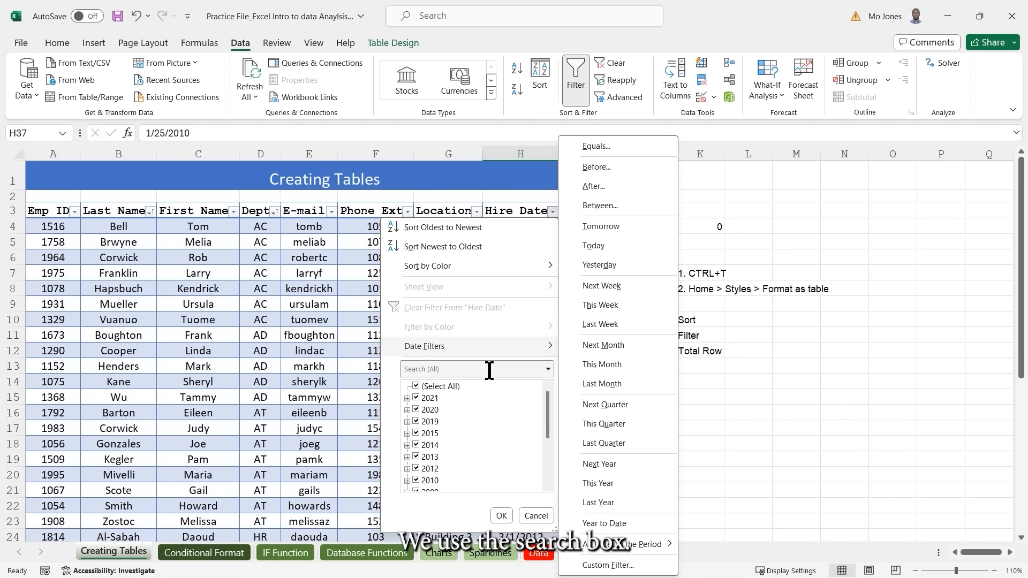
mouse_move(548, 405)
mouse_down()
mouse_move(546, 452)
mouse_move(548, 399)
mouse_up()
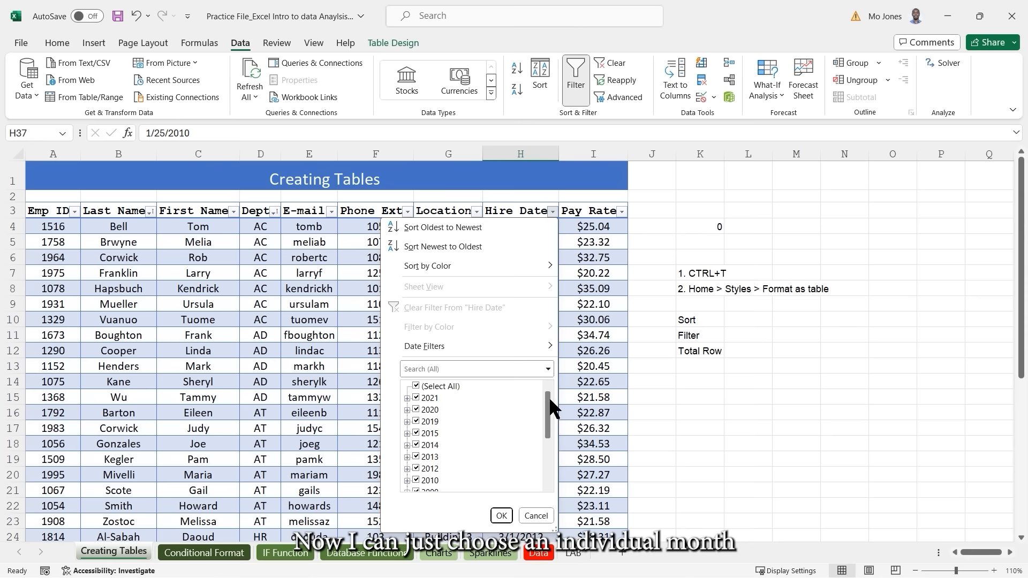
click(416, 385)
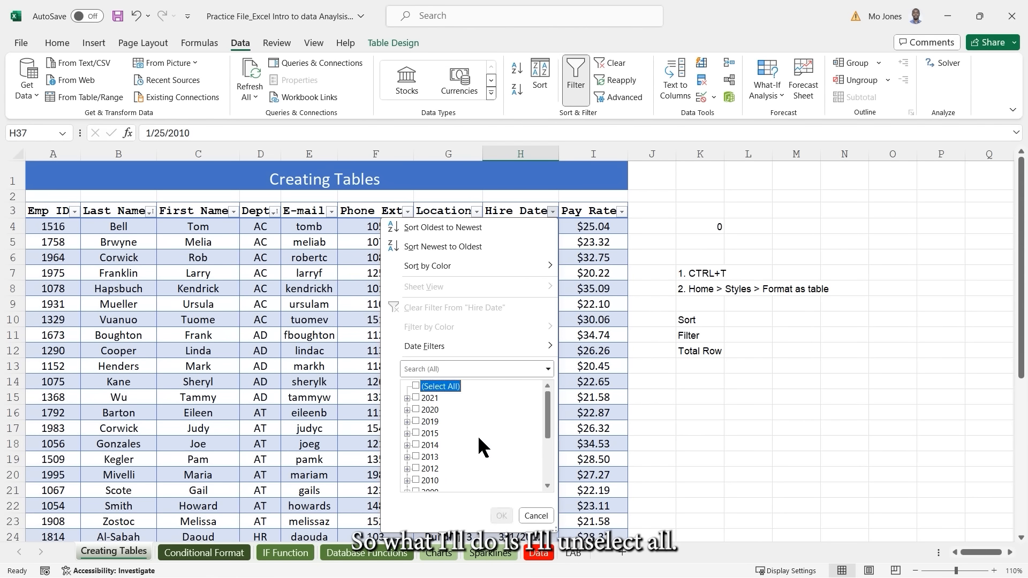
drag(548, 403, 551, 452)
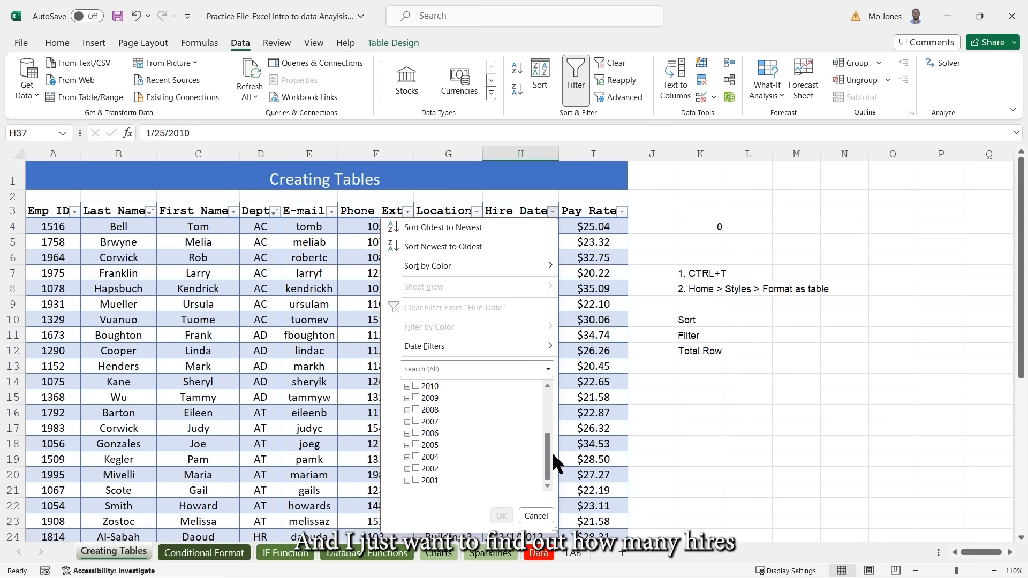
click(416, 433)
click(416, 421)
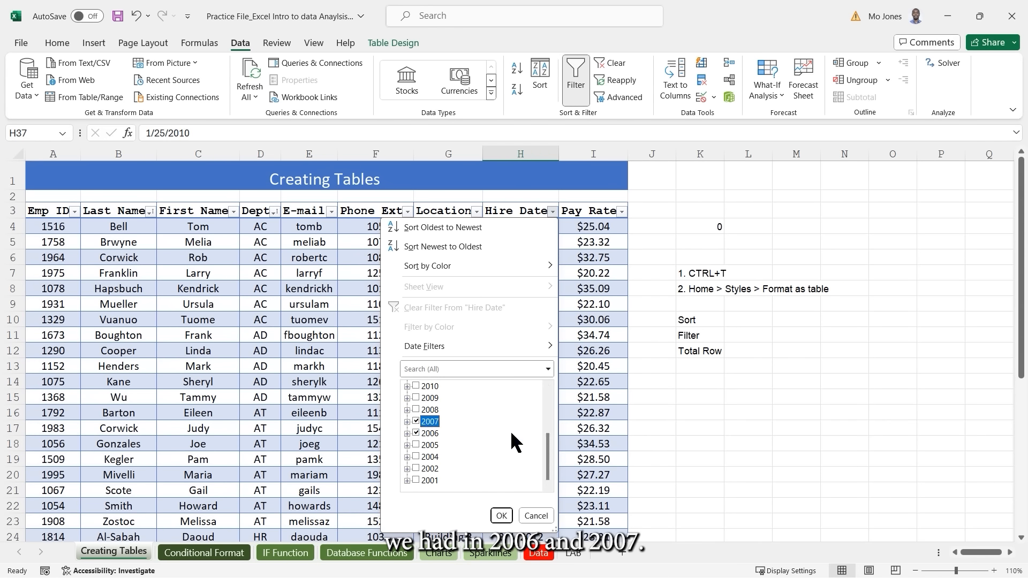
click(502, 515)
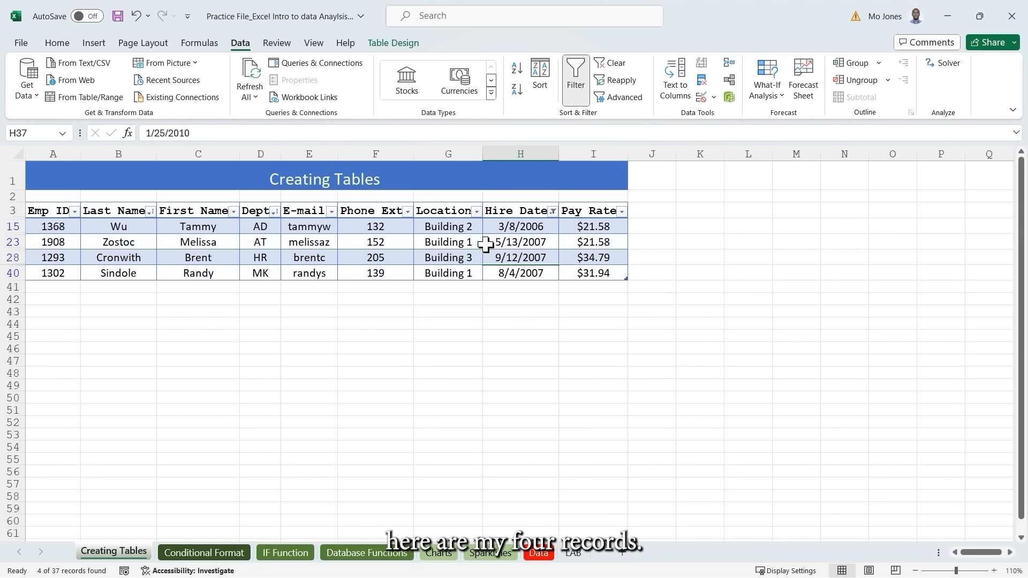
Check the filtered Hire Date cells for 2006 and 2007 and clear the Hire Date filter.
click(508, 225)
click(510, 244)
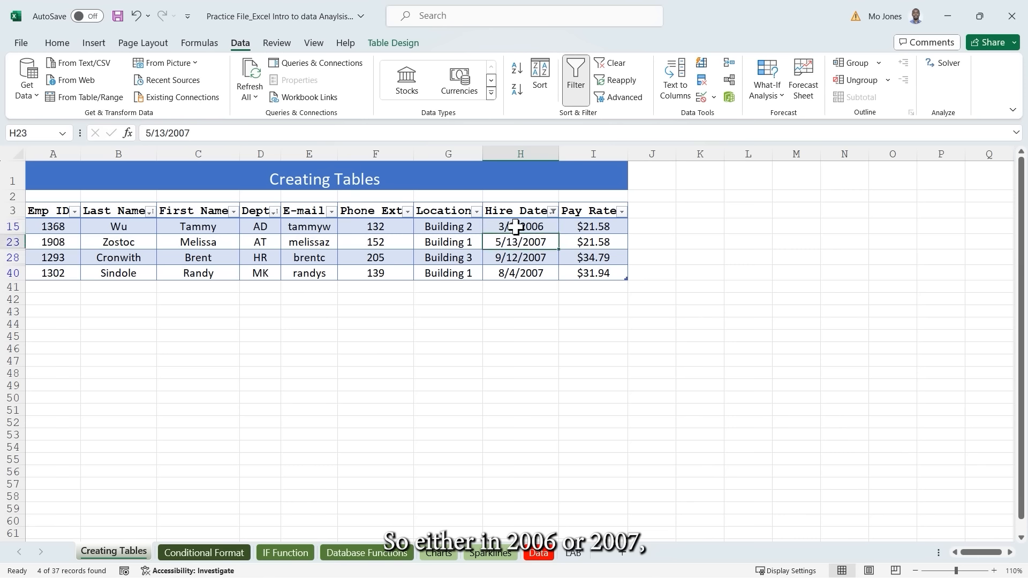
click(509, 272)
click(524, 225)
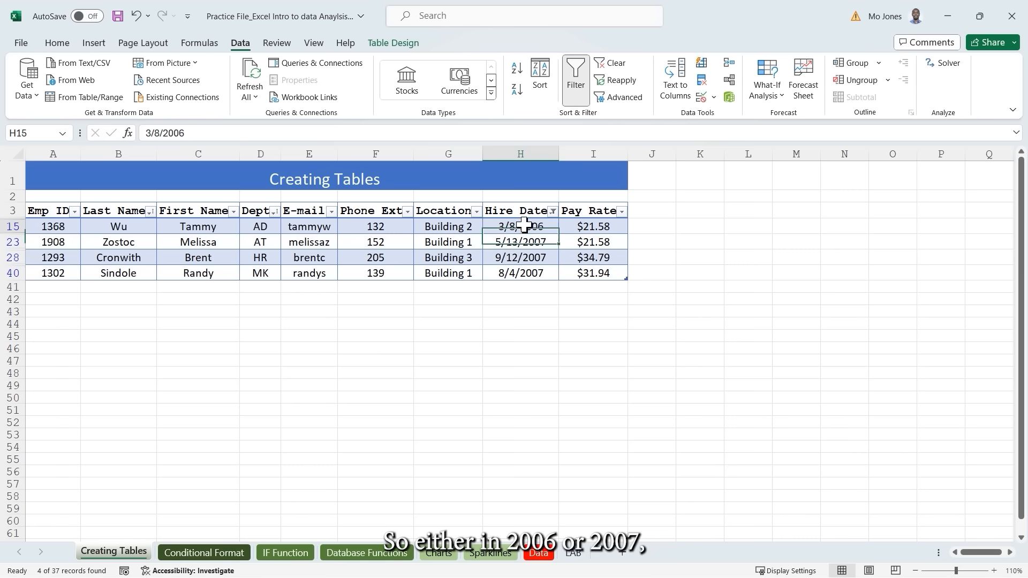
click(552, 213)
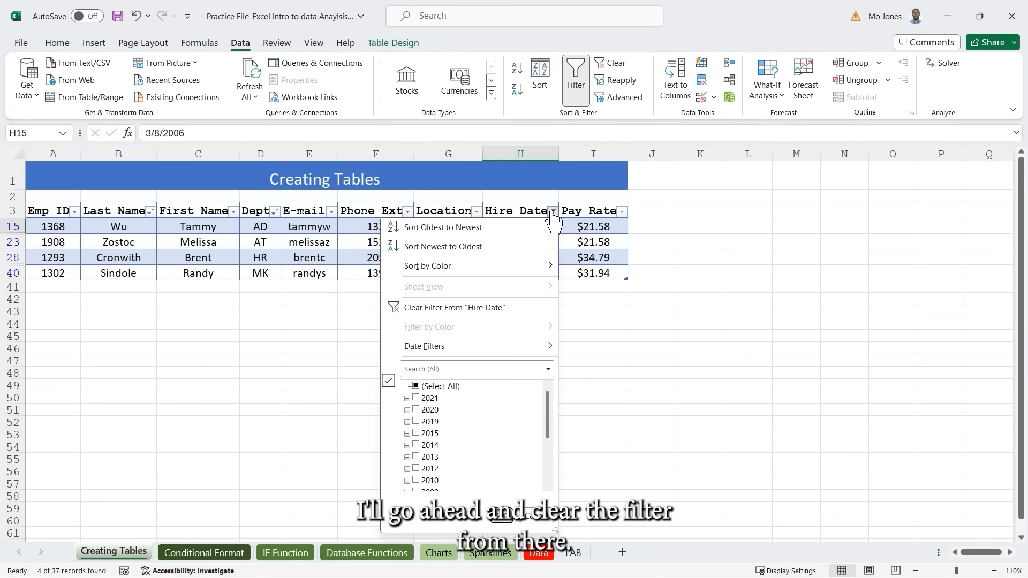
click(469, 305)
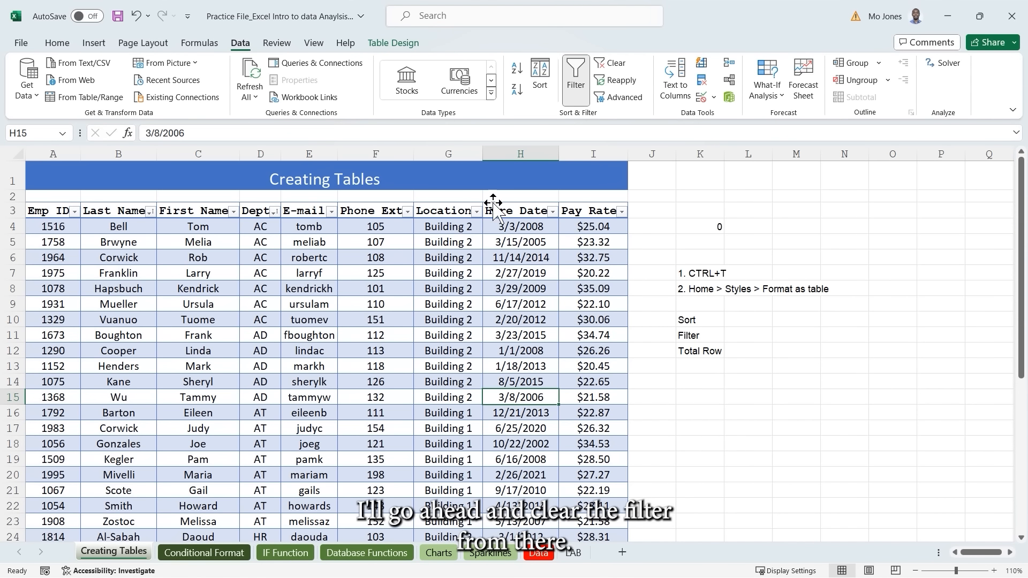
Apply a Greater Than Or Equal To number filter of 30 to the Pay Rate column.
click(621, 213)
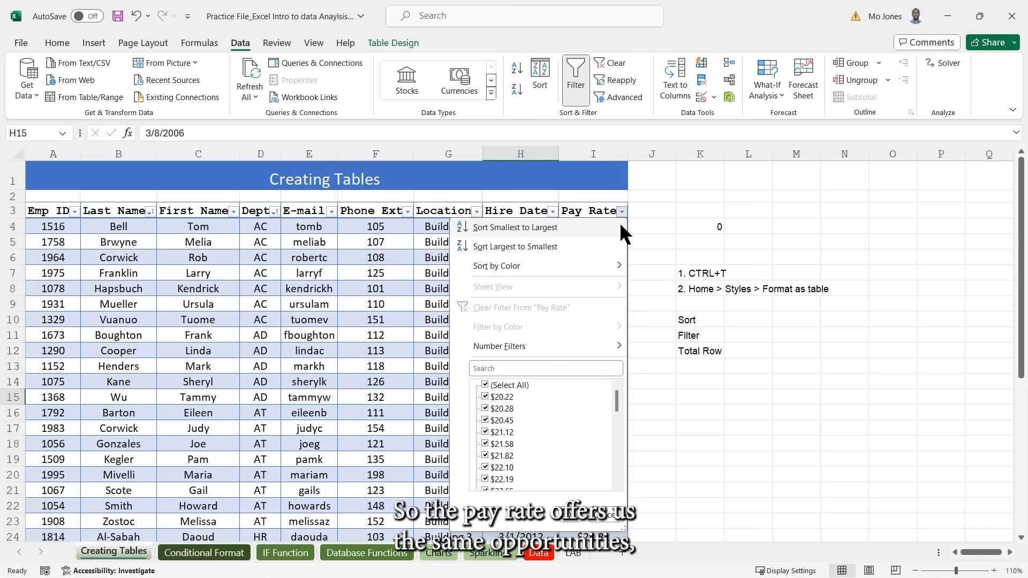
mouse_move(610, 347)
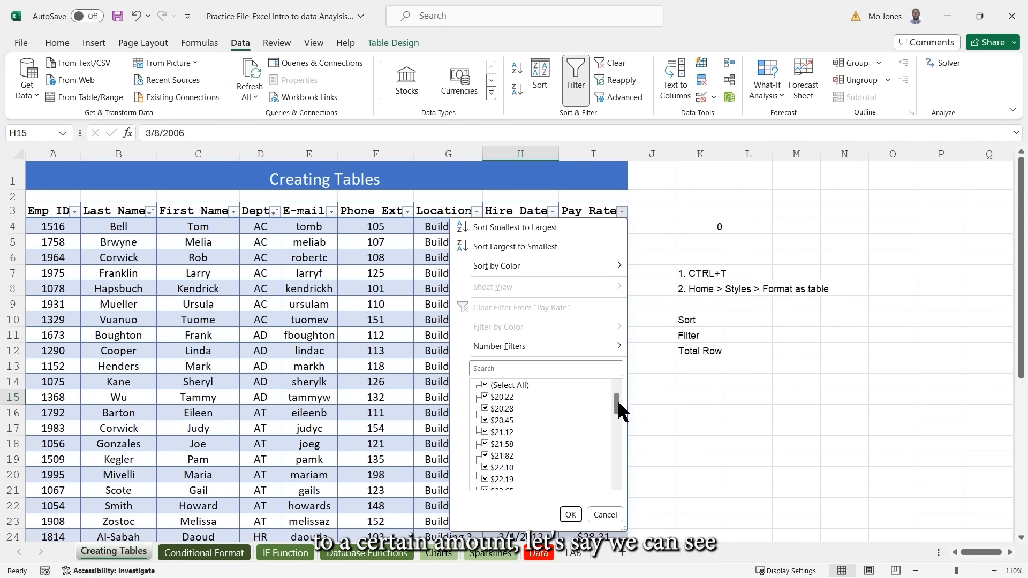
mouse_move(617, 390)
mouse_down()
mouse_move(616, 474)
mouse_move(625, 381)
mouse_up()
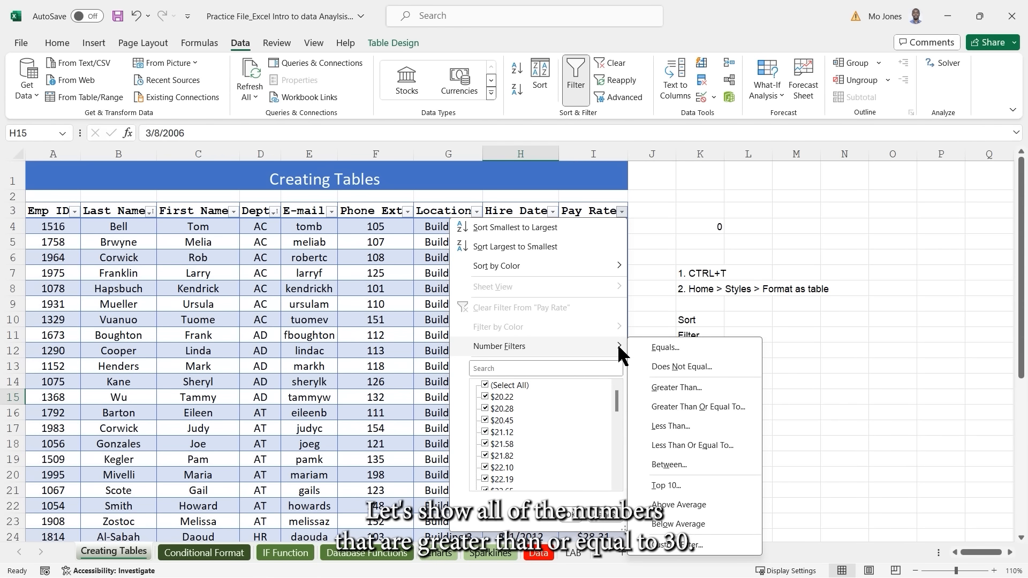
click(713, 407)
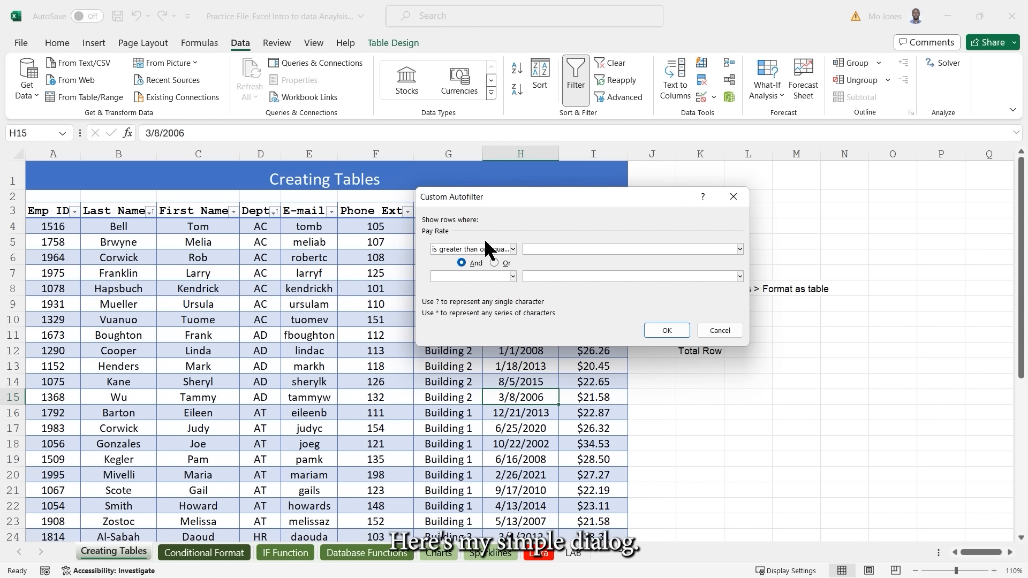
text(30)
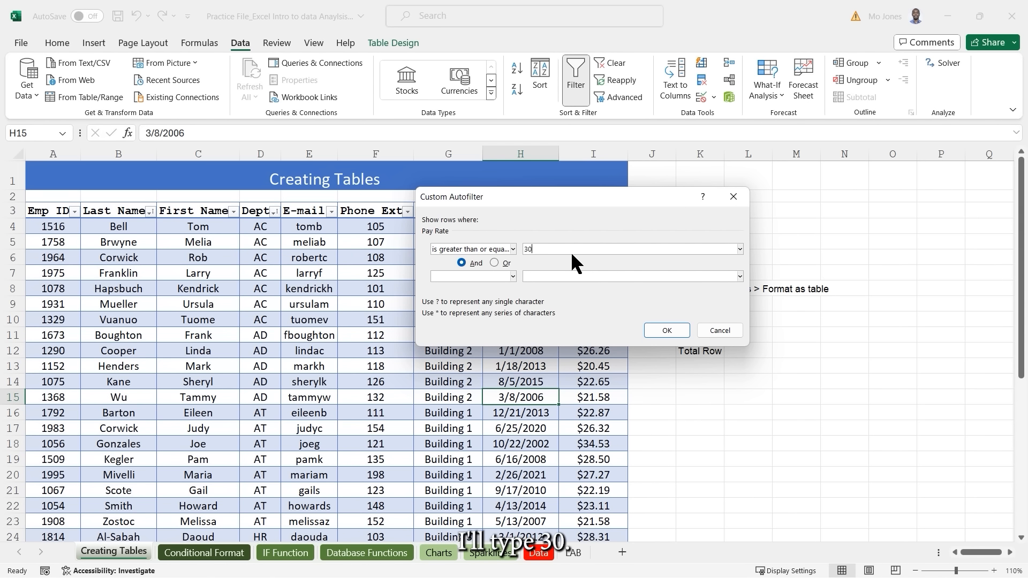
click(672, 331)
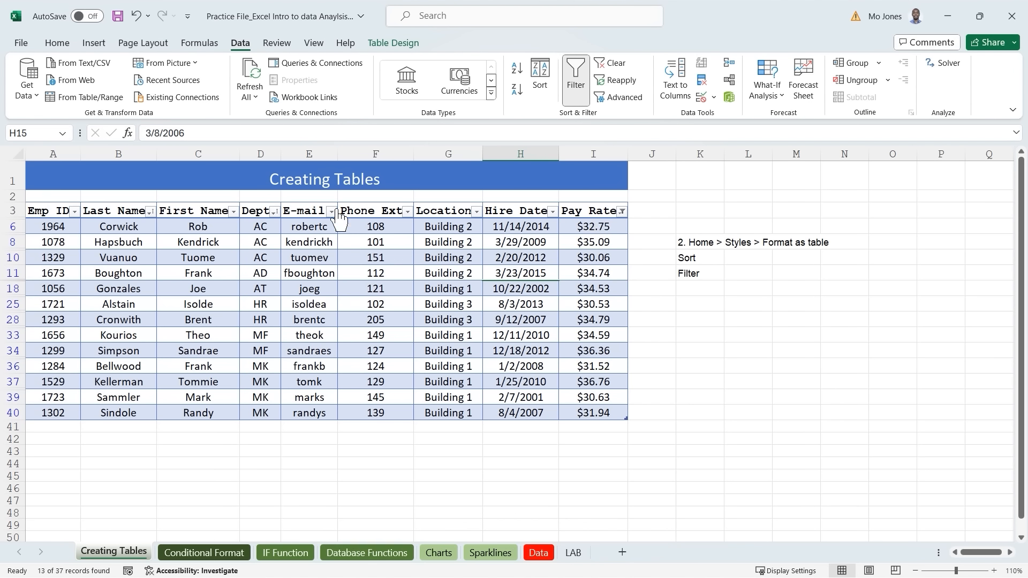
Filter the Dept column to show only HR and select the remaining Dept cells to check them.
click(277, 215)
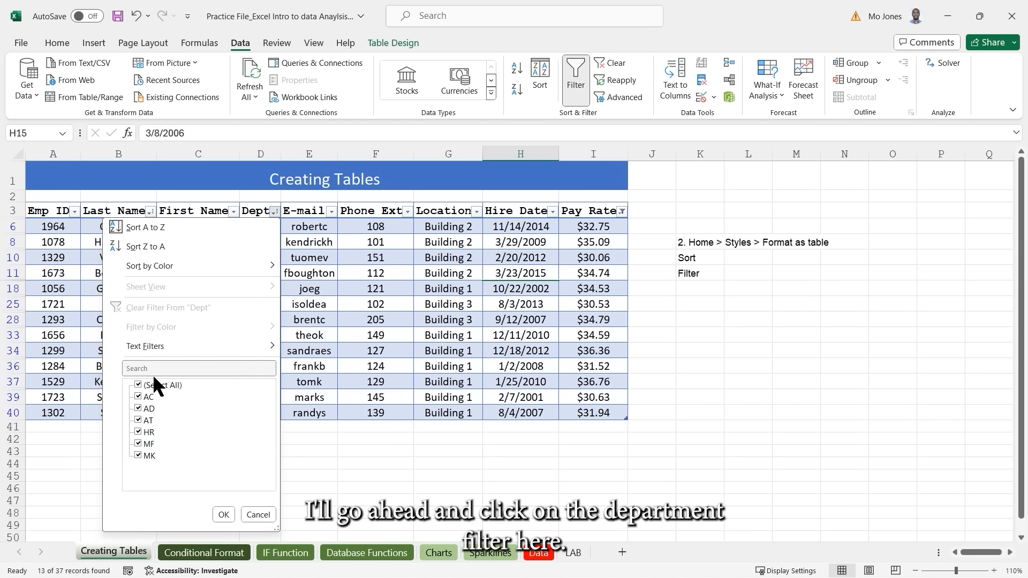
click(138, 397)
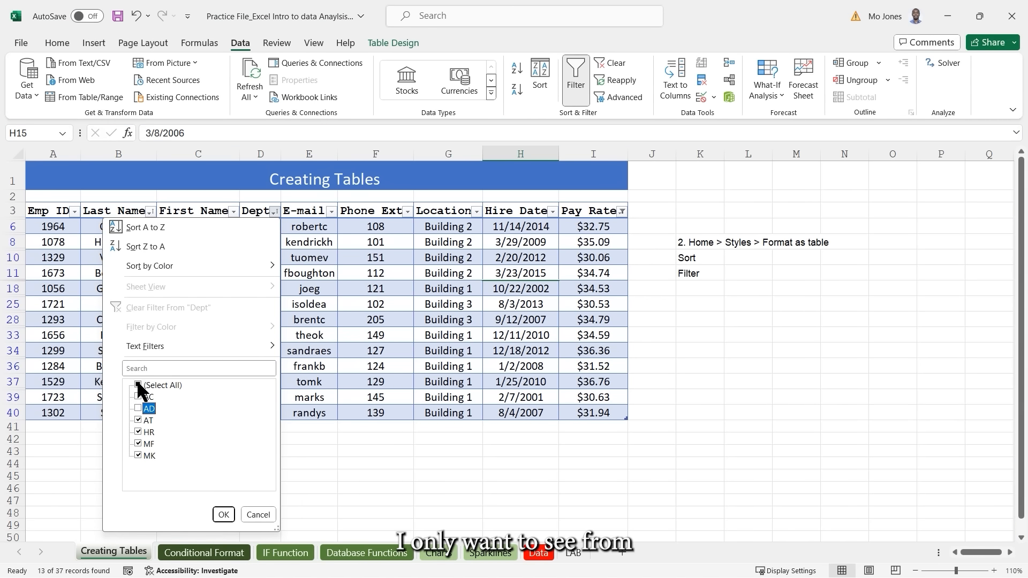
click(139, 385)
click(138, 385)
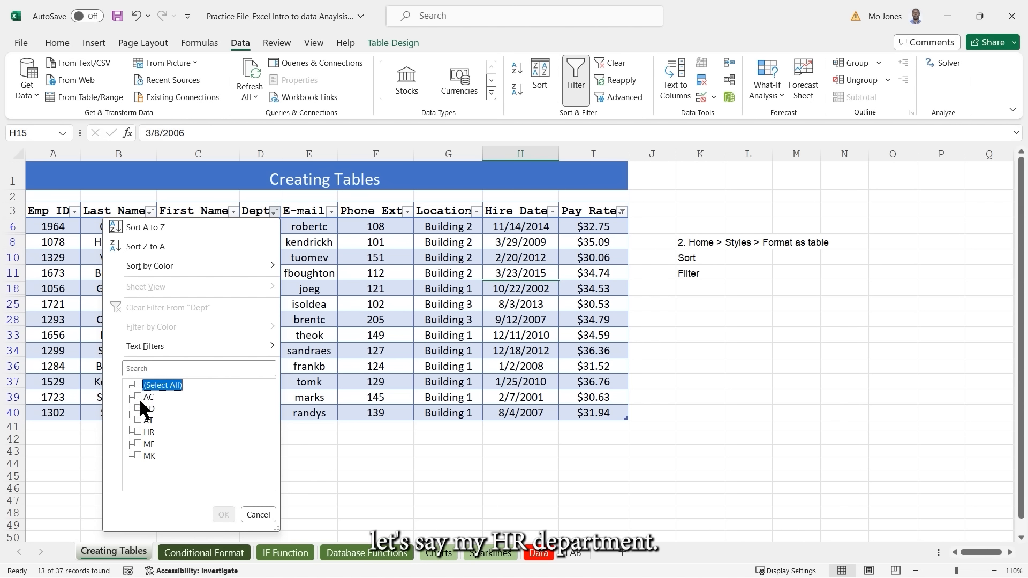
click(138, 431)
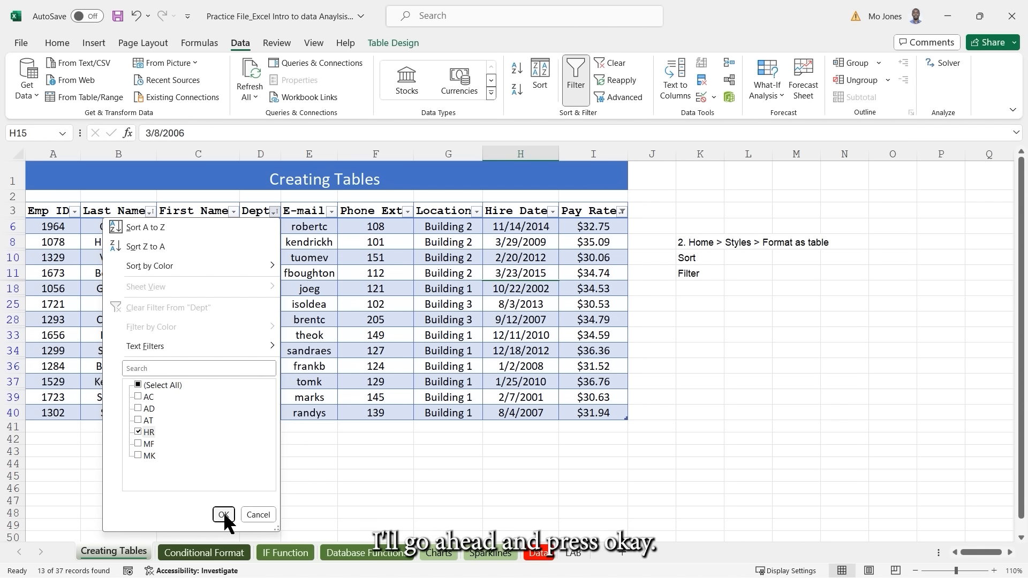
click(224, 515)
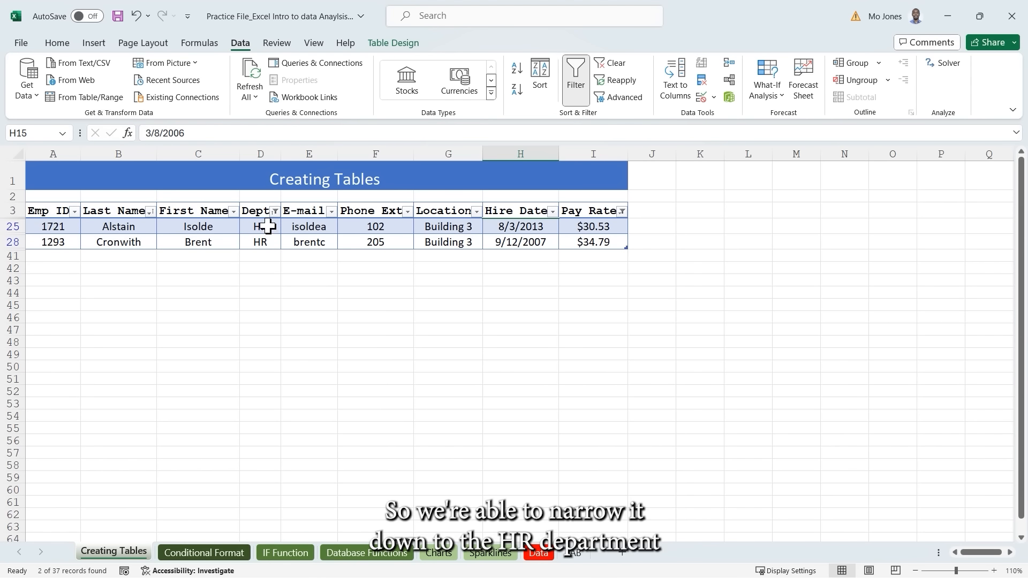
drag(267, 223, 264, 243)
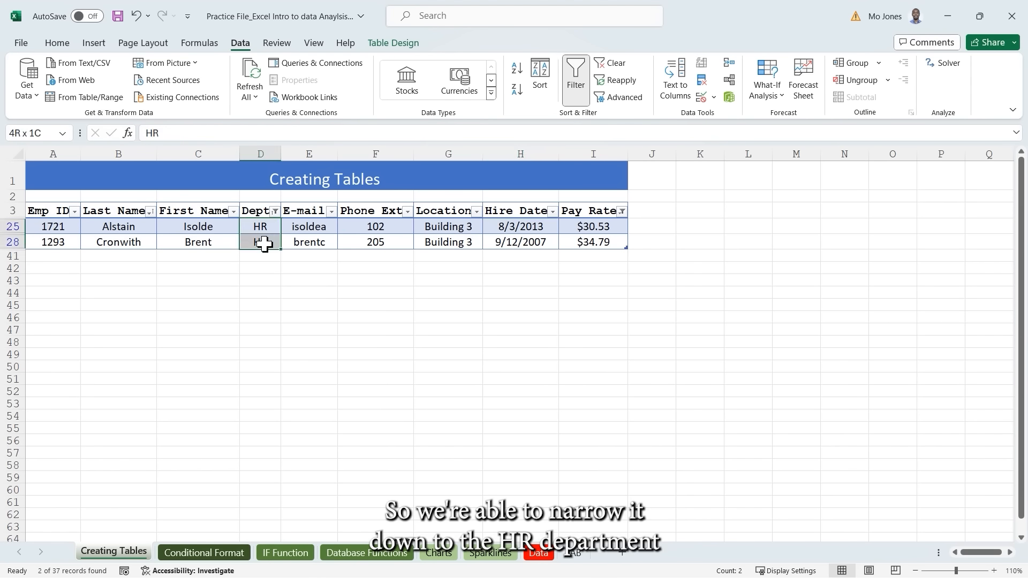
Select the Pay Rate cells of the filtered HR rows, and change the Dept filter to show only MF.
drag(594, 227, 601, 239)
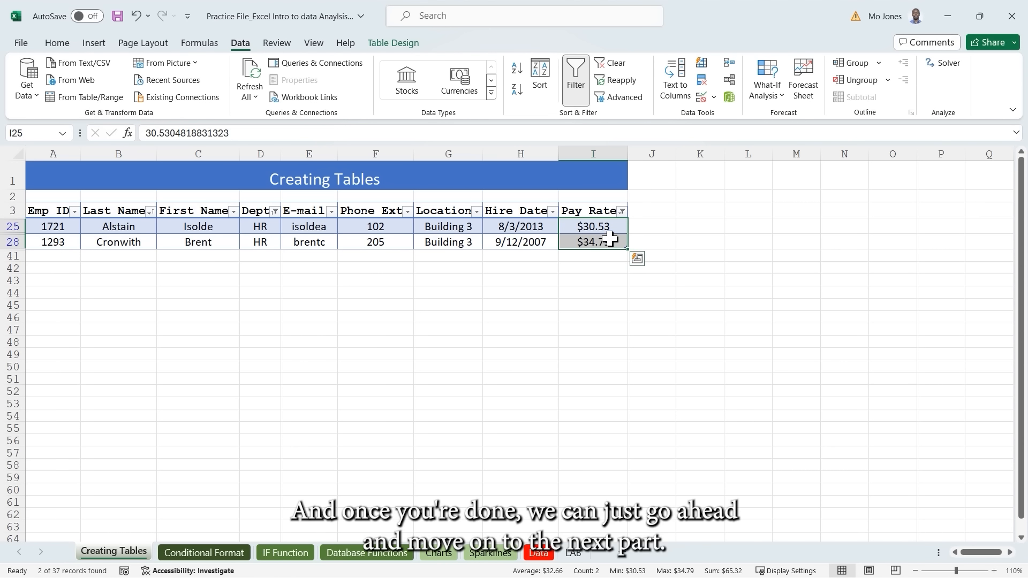
click(276, 213)
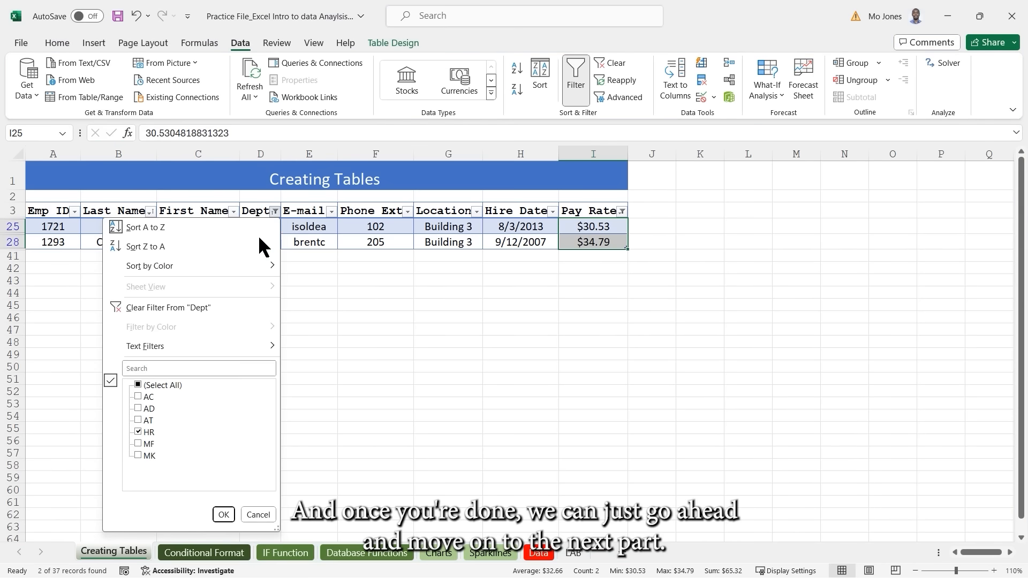
click(138, 431)
click(139, 443)
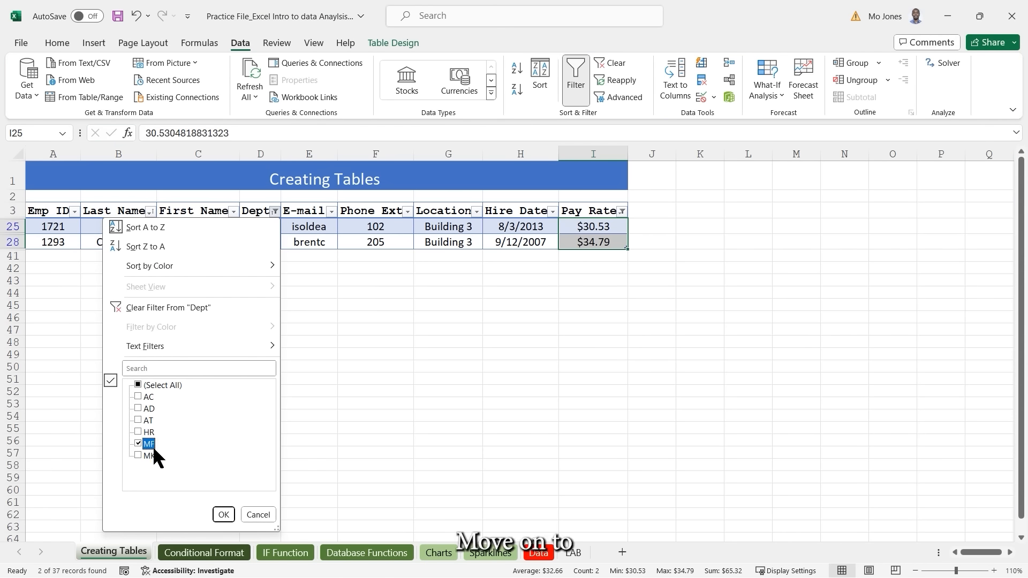
click(230, 512)
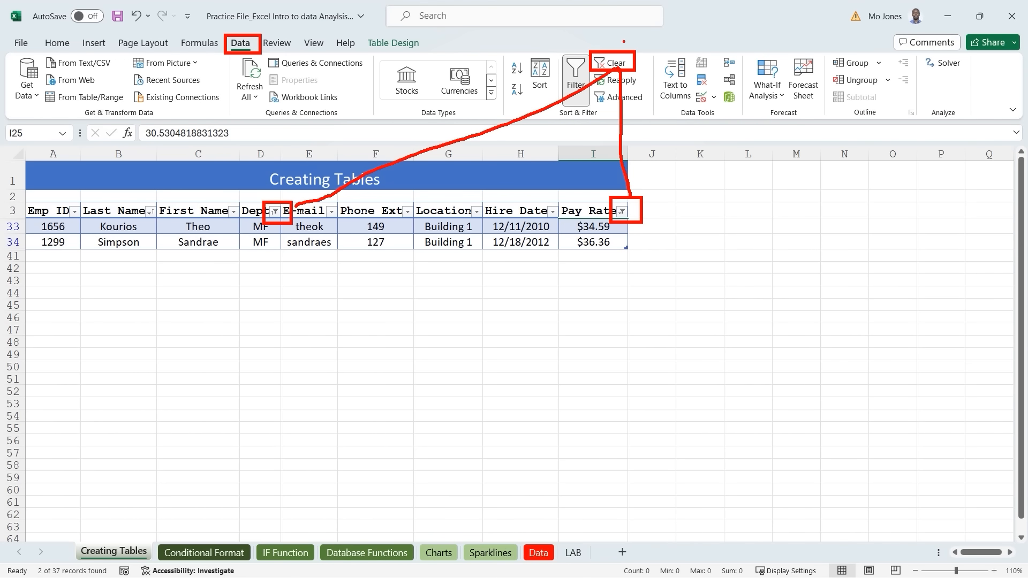
Clear all filters from the employee table and turn on its Total Row.
click(615, 63)
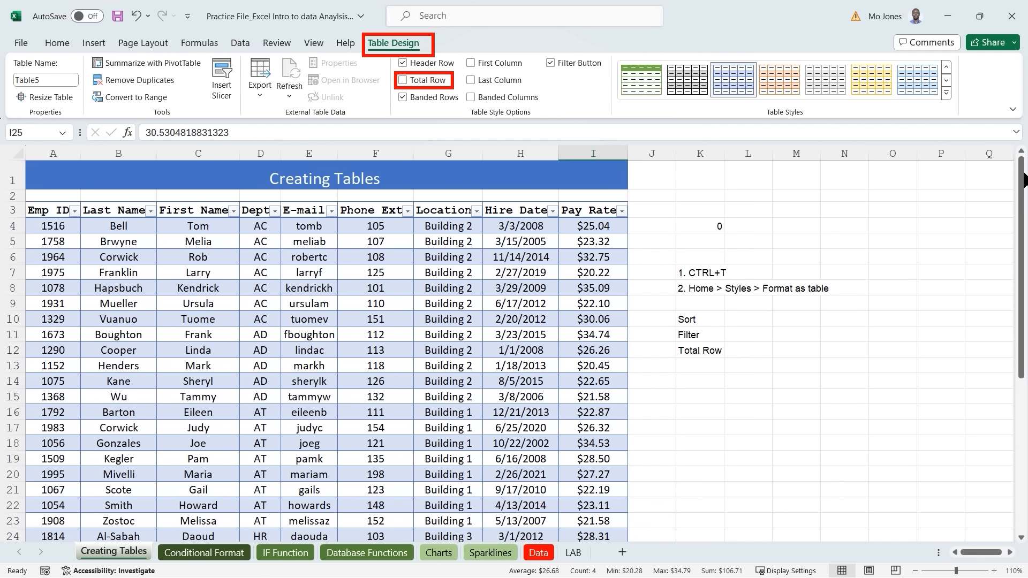
right_click(1022, 174)
click(402, 80)
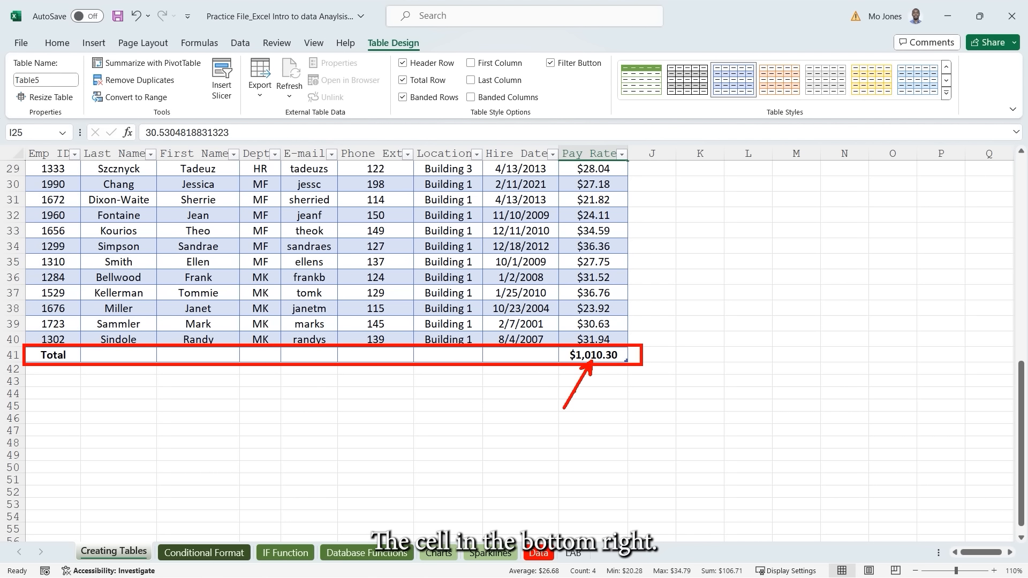
Set the Pay Rate cell in the total row to calculate the Average.
click(614, 354)
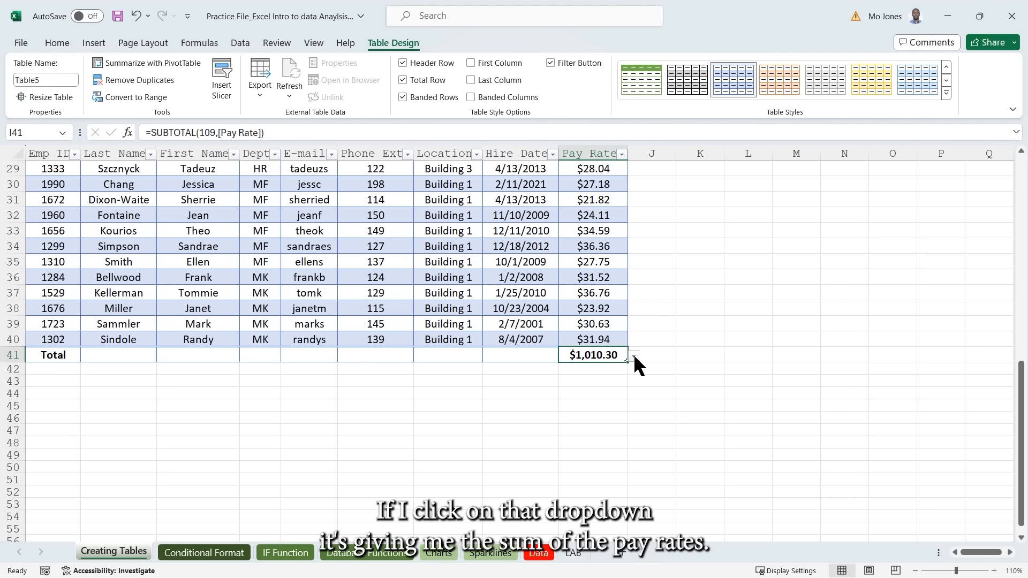
click(634, 355)
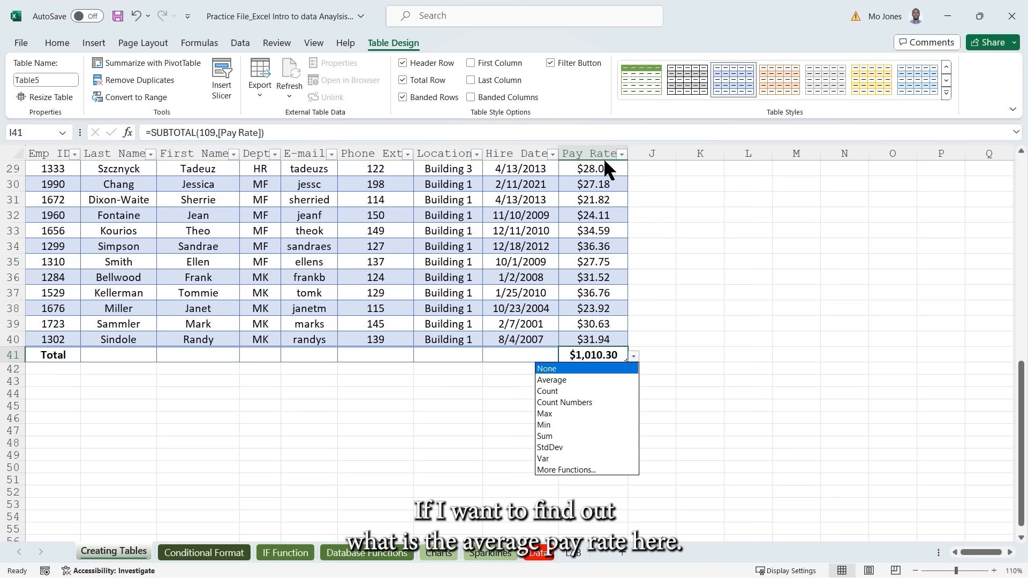
click(554, 381)
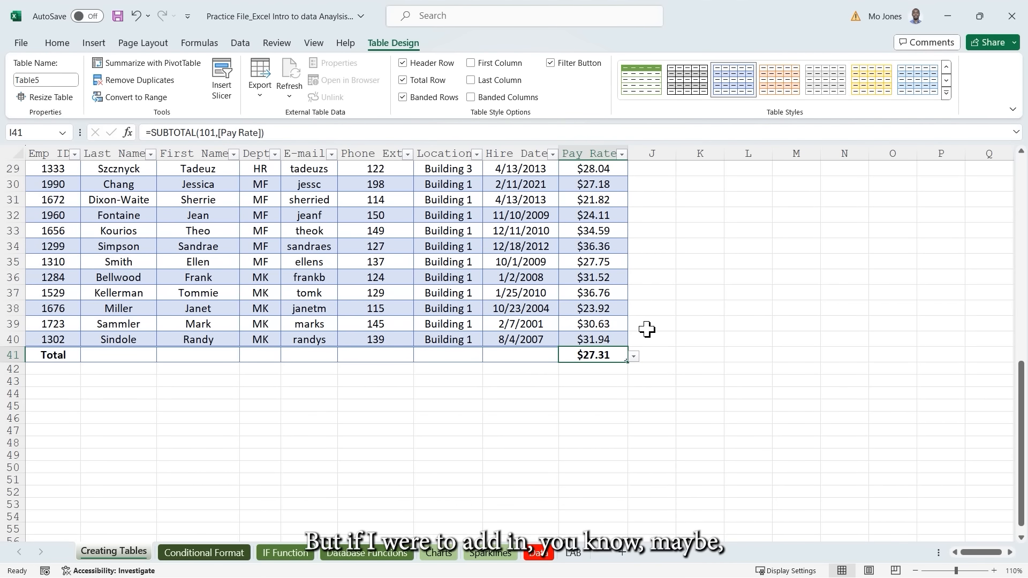
Insert two blank columns between the employee table and the notes that start in column K.
scroll(652, 325, up, 10)
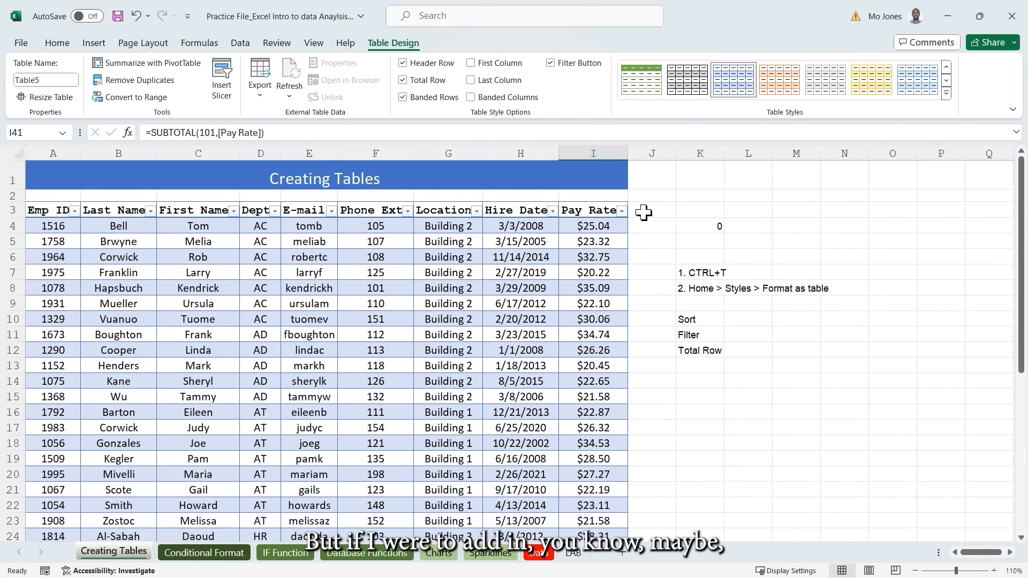
click(645, 210)
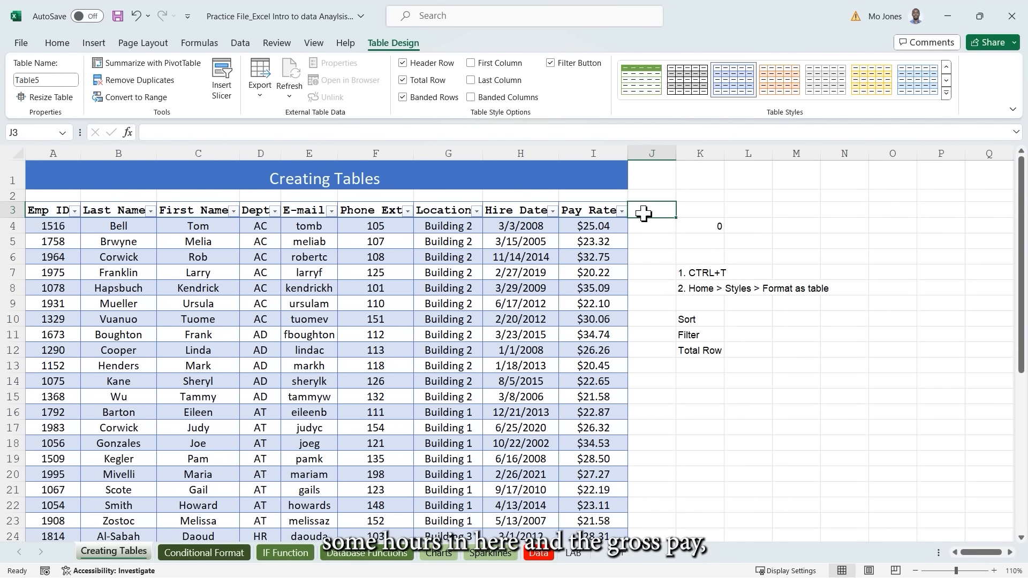
click(697, 211)
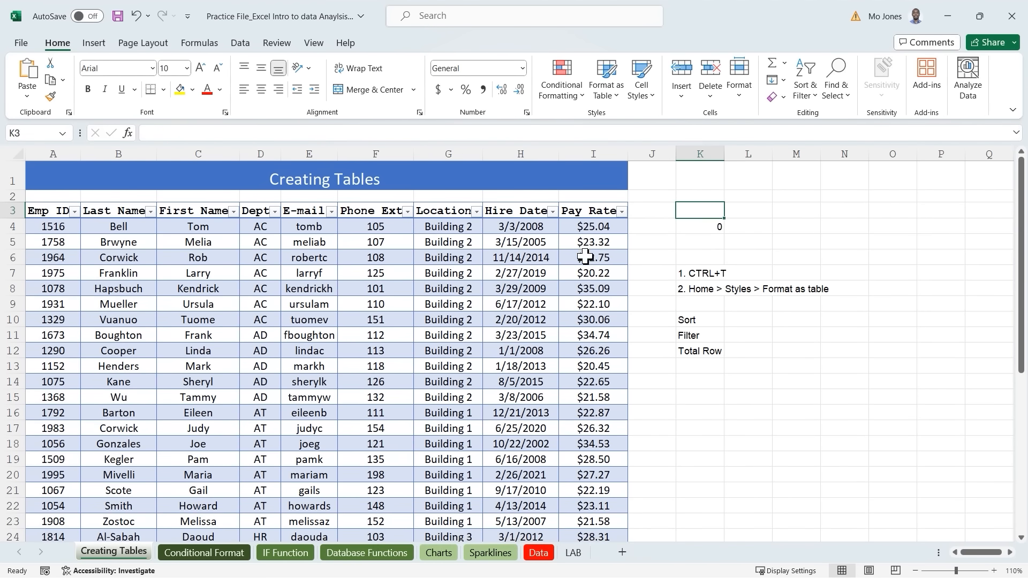
scroll(598, 390, down, 7)
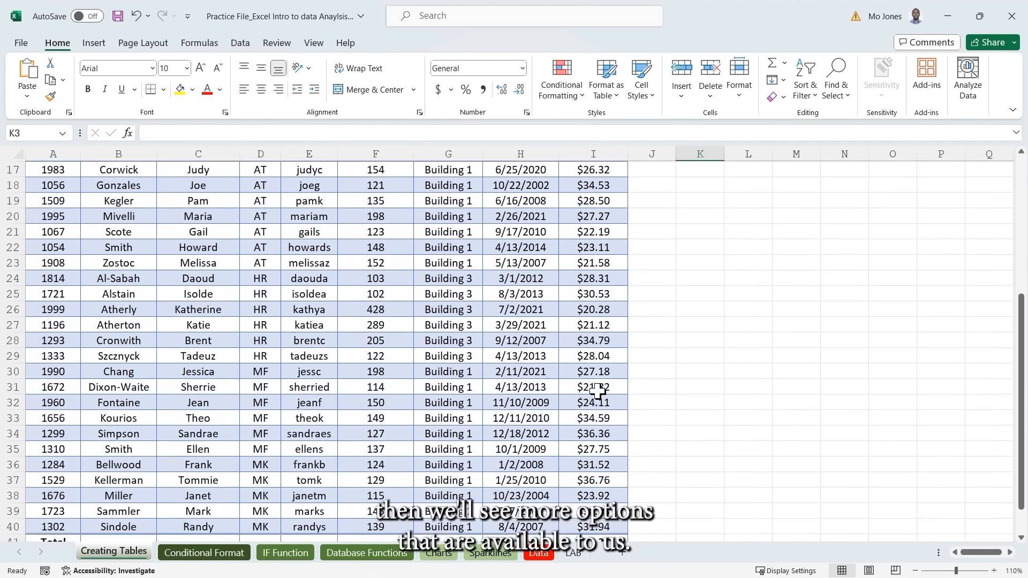
scroll(598, 390, up, 7)
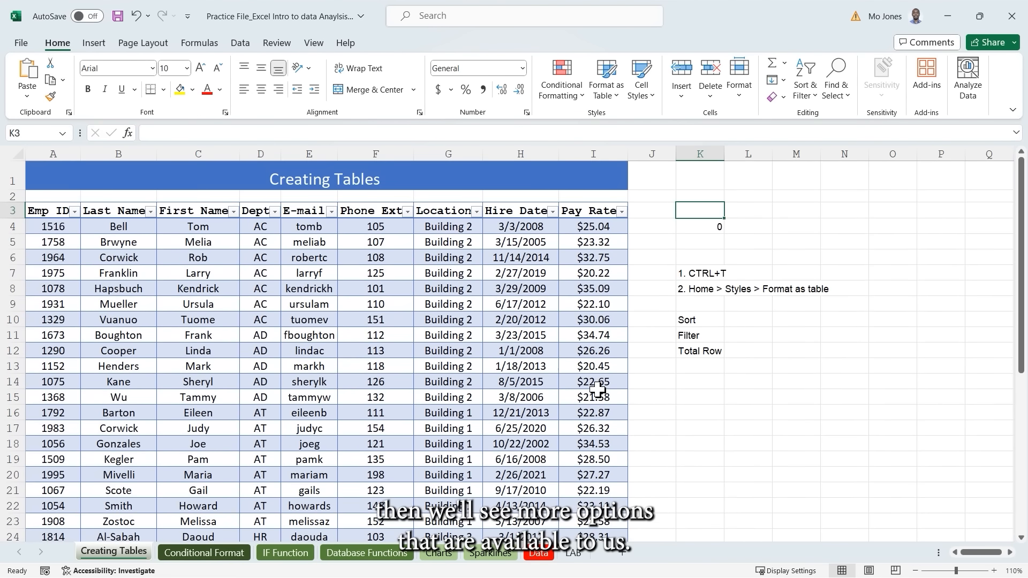
right_click(698, 154)
key(Escape)
click(747, 154)
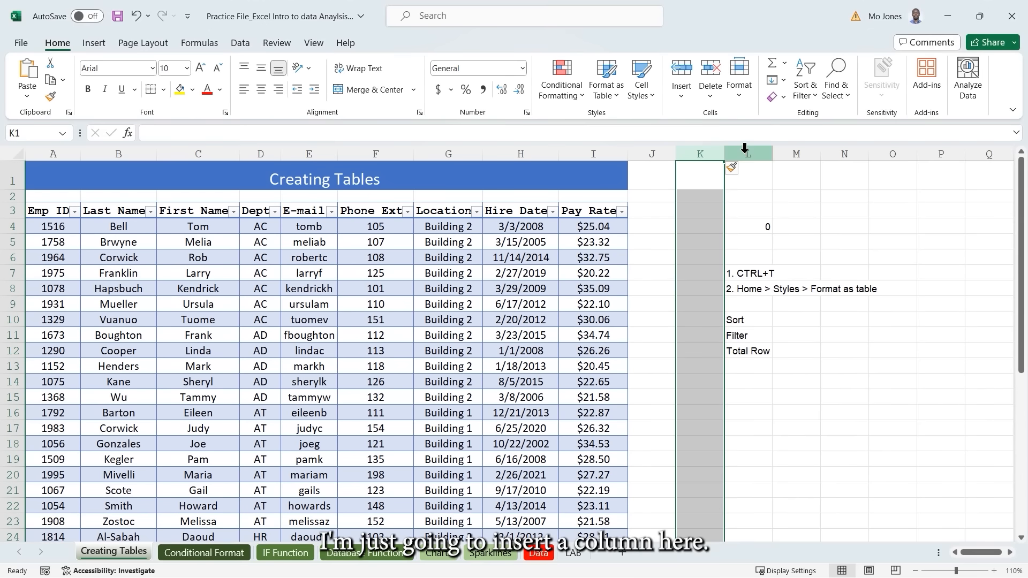
right_click(746, 154)
click(779, 288)
Extend the table with two new column headers, Hours in J3 and Gross Pay in K3.
click(652, 211)
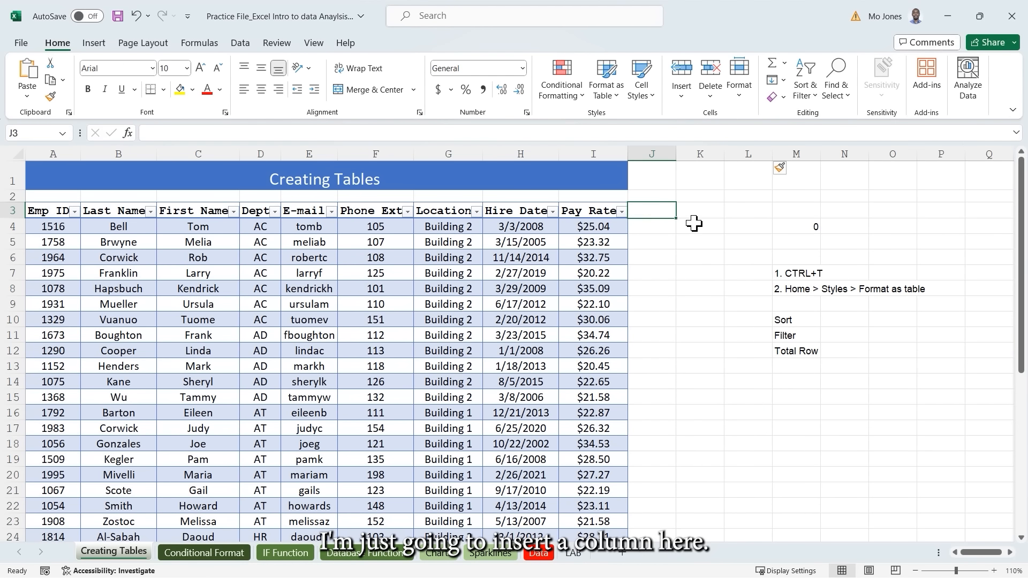
text(Ho)
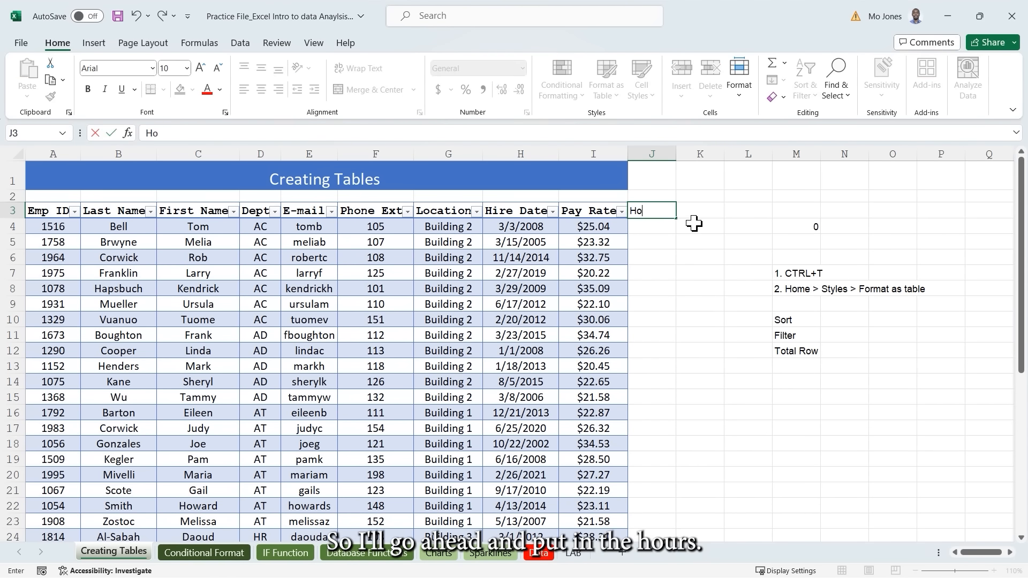
text(urs)
key(Tab)
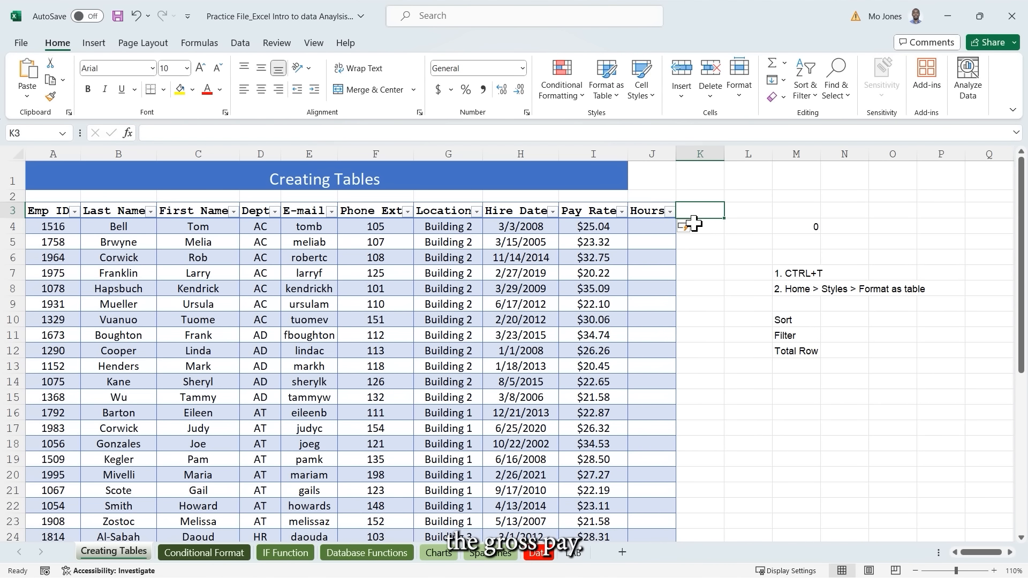
text(Gross)
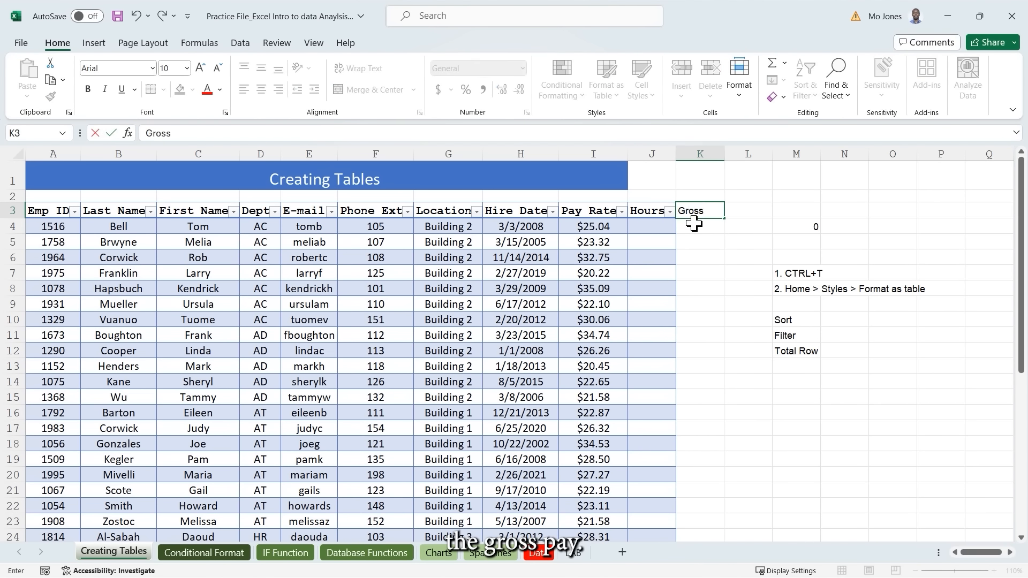
text( Pay)
key(Return)
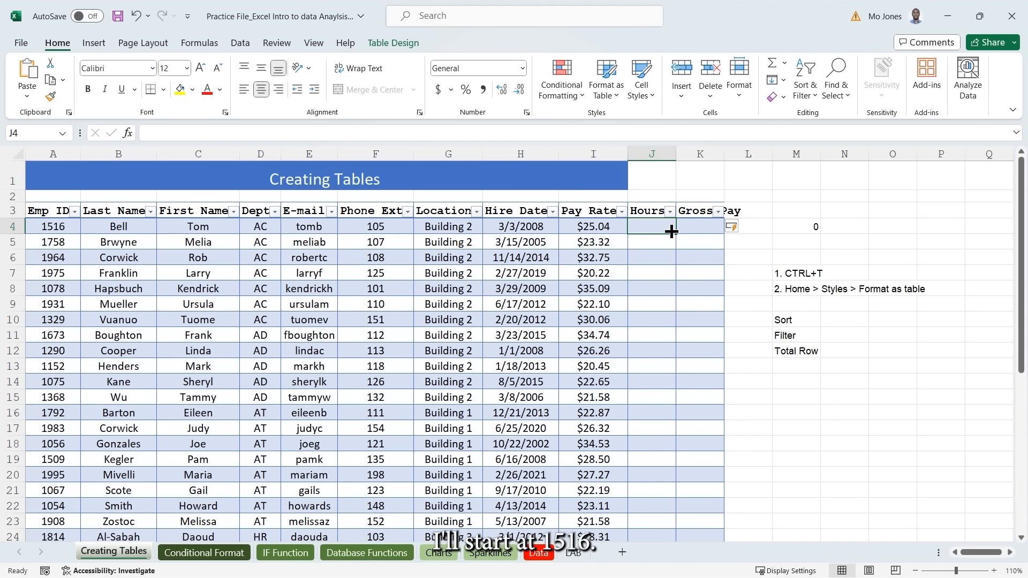
Enter 15 and 16 in the first two Hours cells and fill the series down to 40 in J29.
text(15)
key(Return)
text(16)
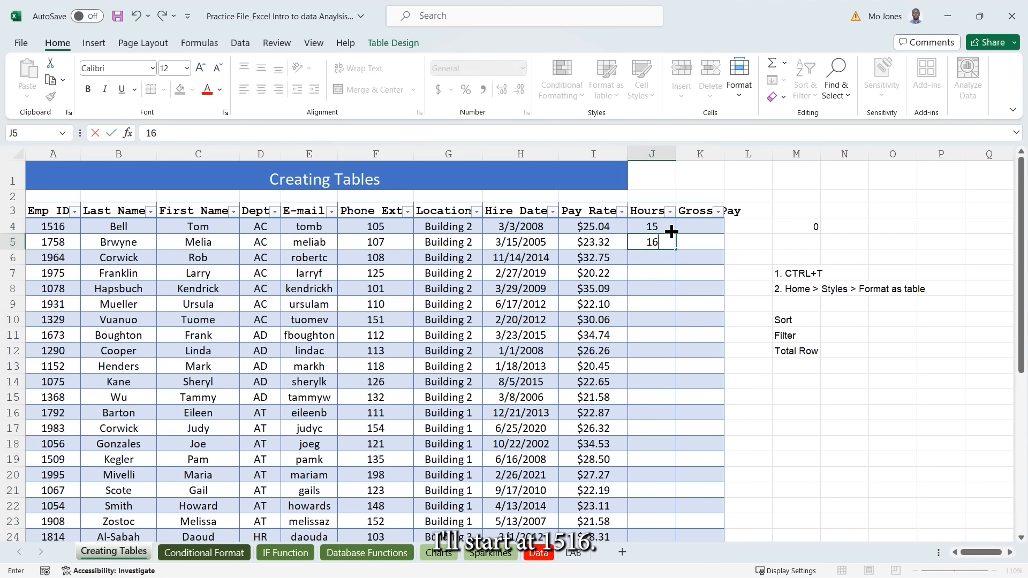
key(Return)
drag(670, 230, 650, 393)
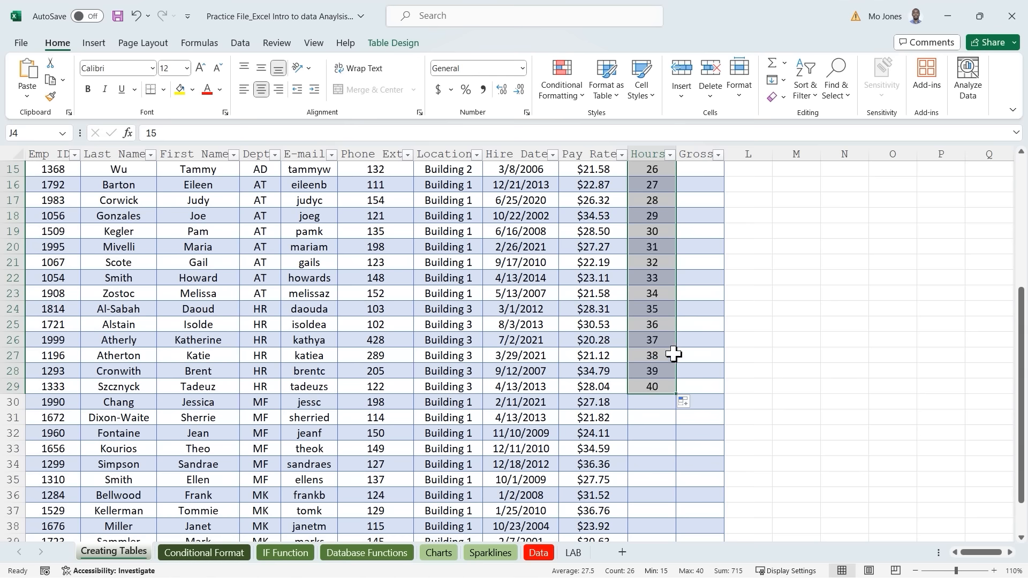
Copy the value 40 from J29 down the Hours column through the last employee row, J40.
scroll(676, 377, down, 3)
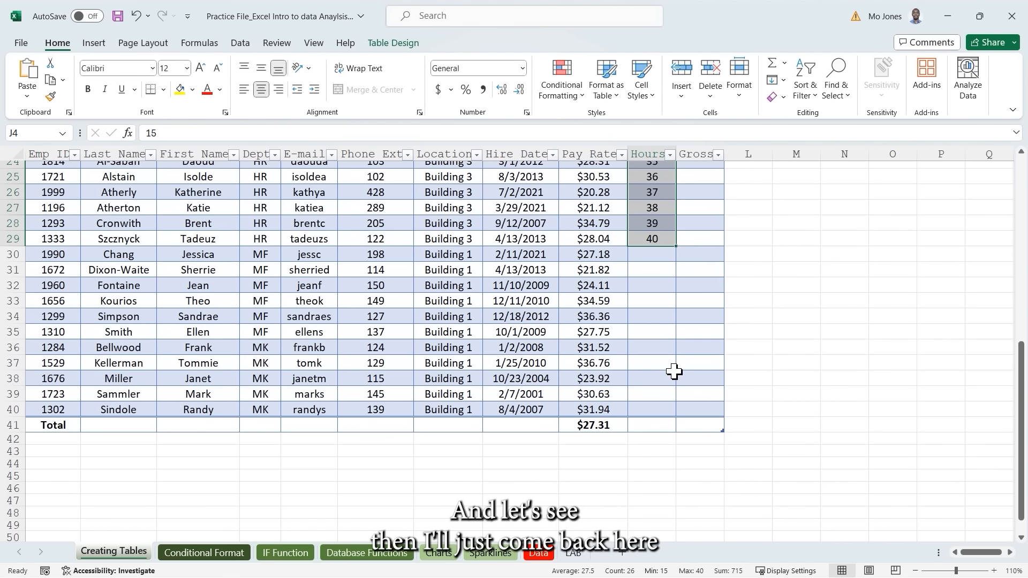
scroll(672, 371, up, 3)
scroll(671, 354, up, 5)
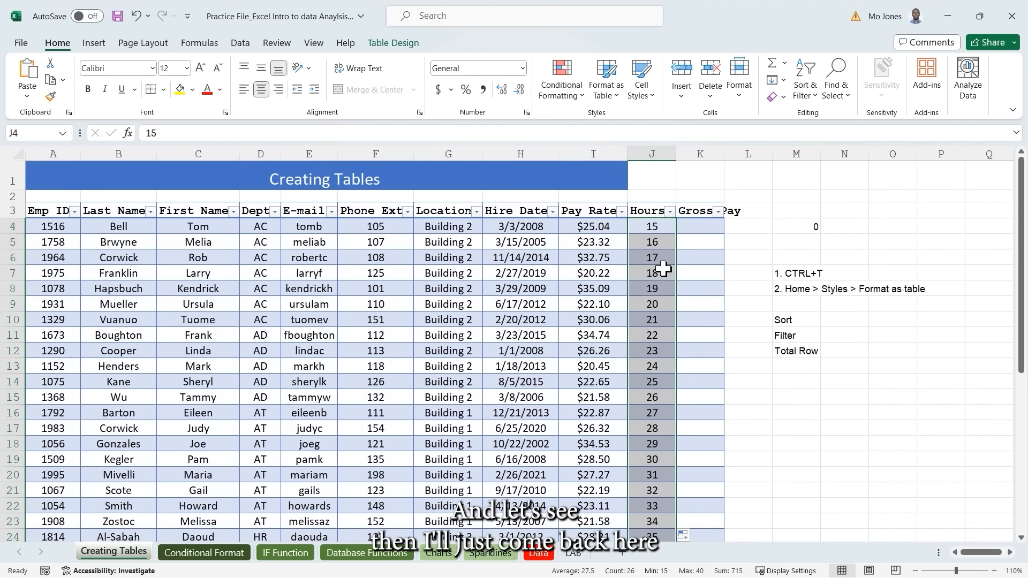
click(661, 271)
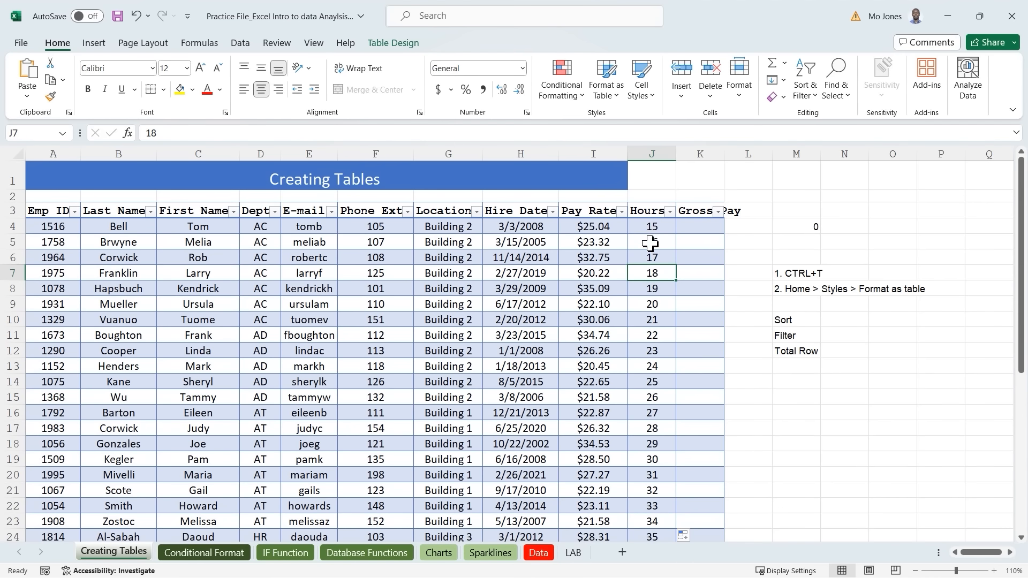
scroll(649, 347, down, 6)
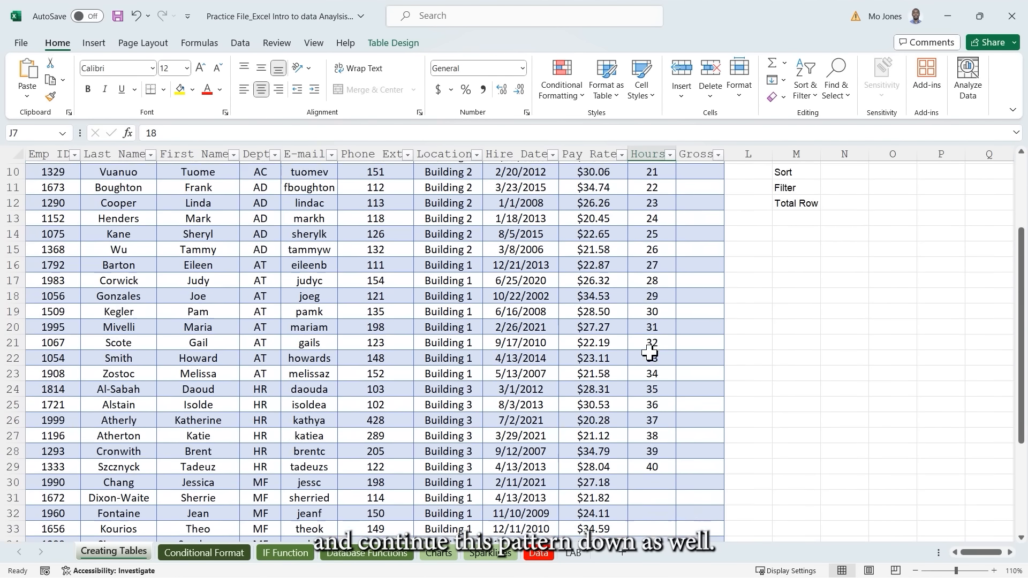
click(660, 319)
drag(676, 326, 666, 497)
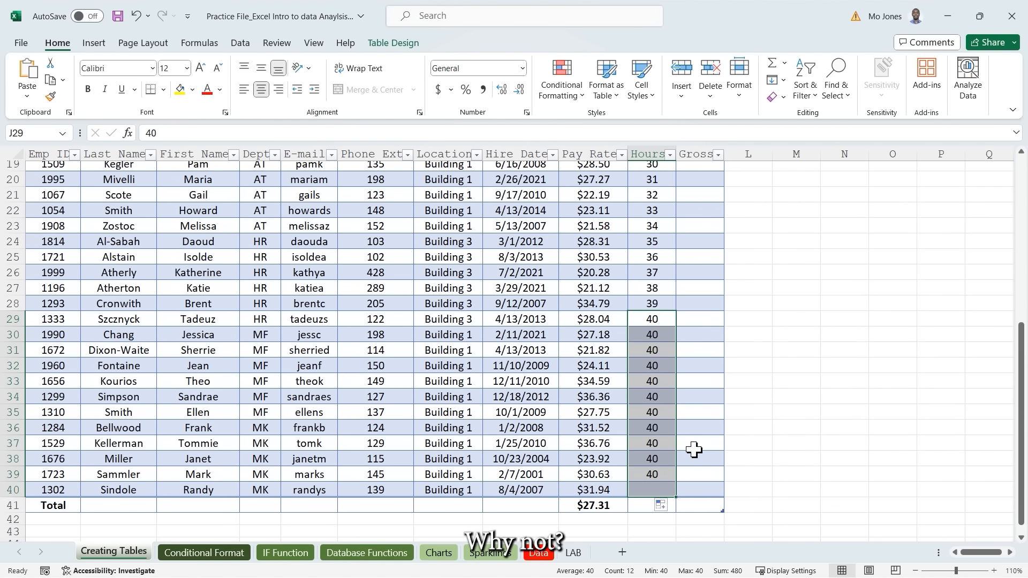
AutoFit column K to the width of its Gross Pay header.
scroll(715, 311, up, 3)
scroll(715, 312, up, 4)
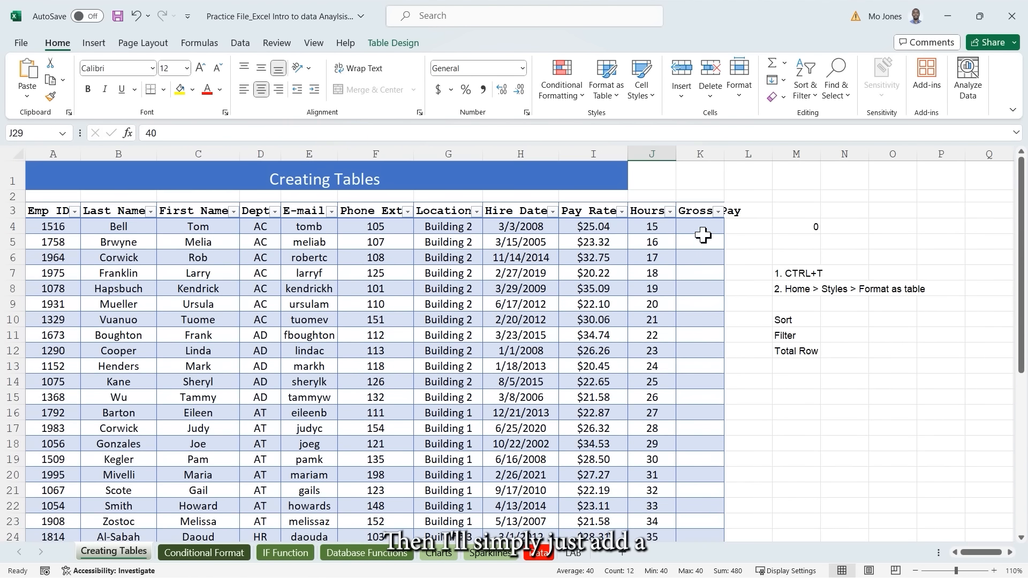
double_click(724, 155)
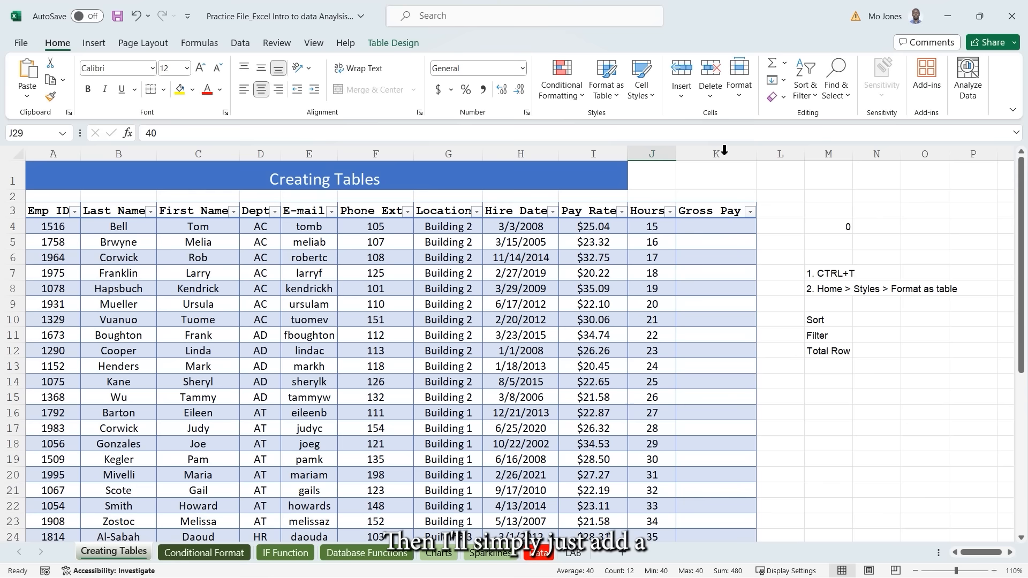
click(696, 227)
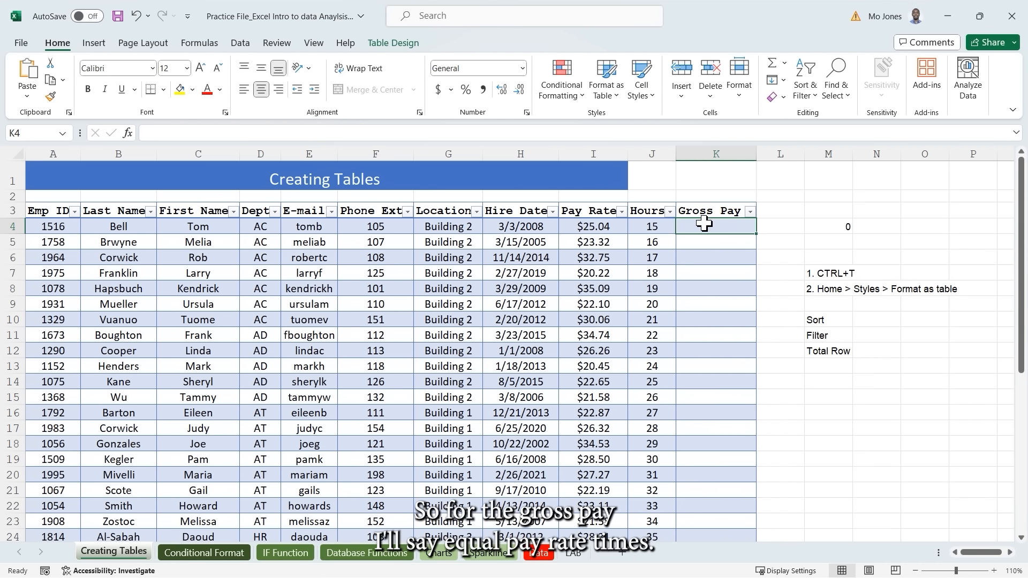
text(=)
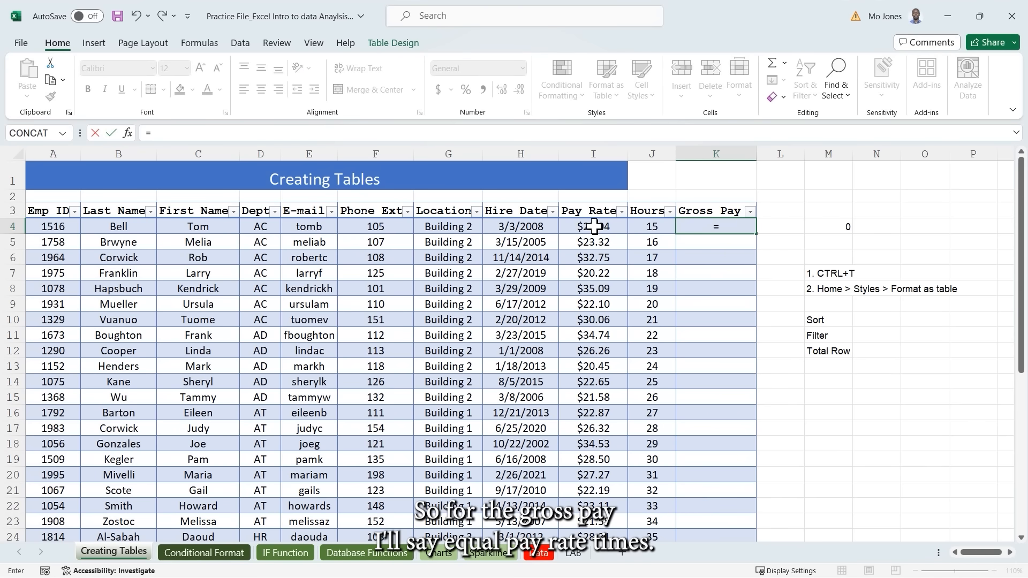
click(594, 225)
text(*)
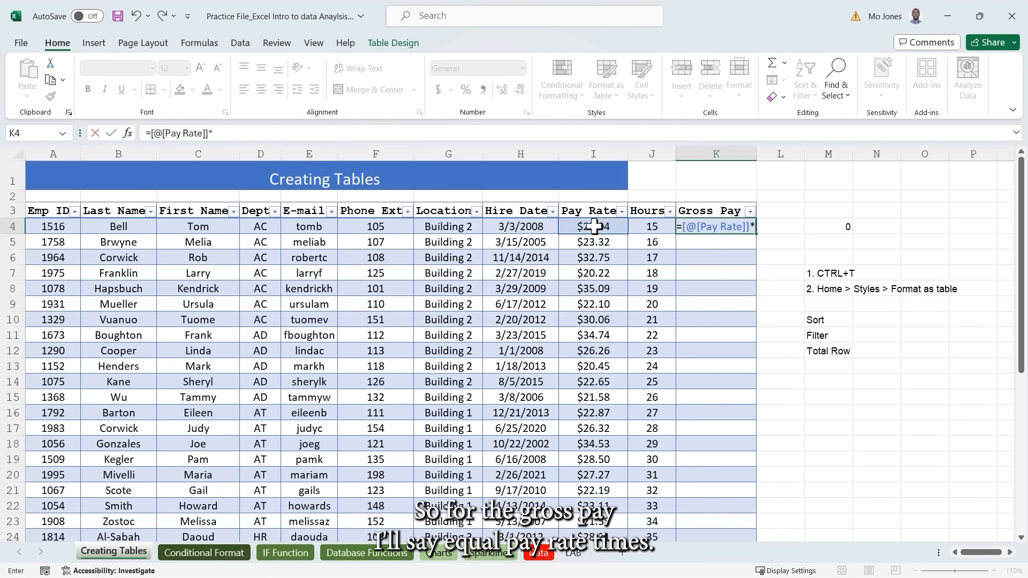
click(649, 230)
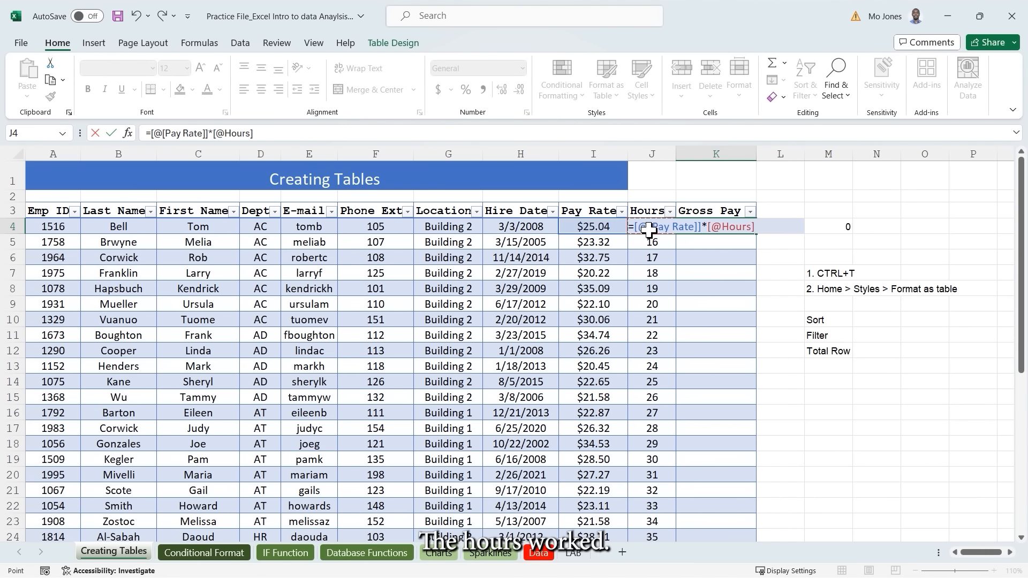
key(Return)
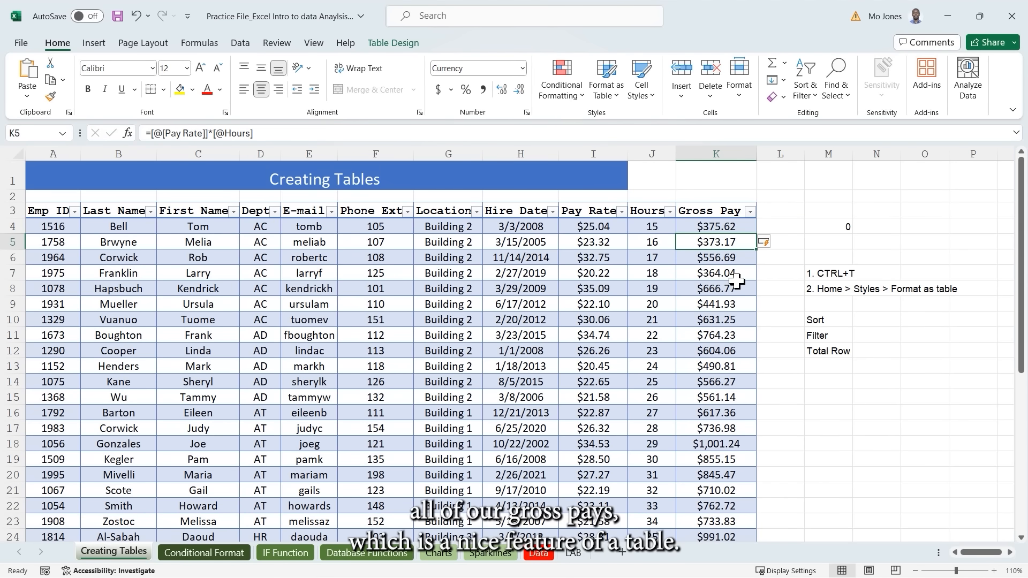
scroll(737, 280, down, 3)
scroll(737, 281, down, 4)
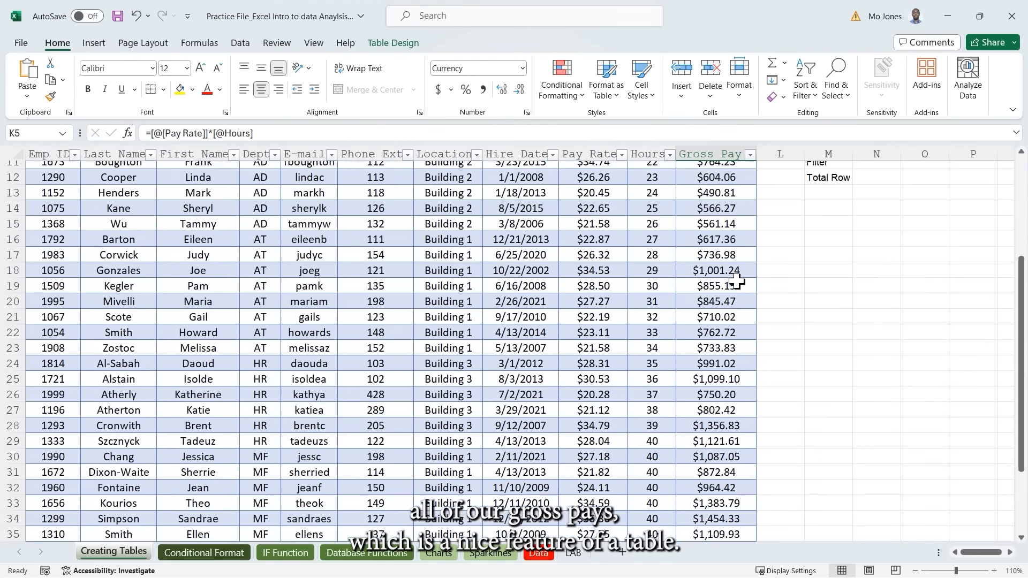
Show the Sum of the Hours column and of the Gross Pay column in the table's total row.
scroll(737, 281, down, 1)
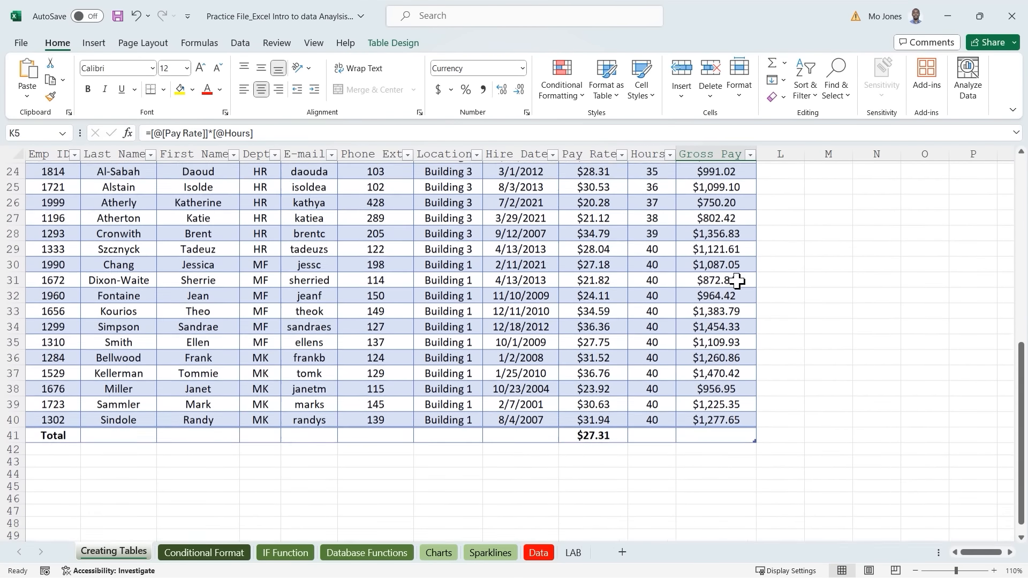
click(657, 432)
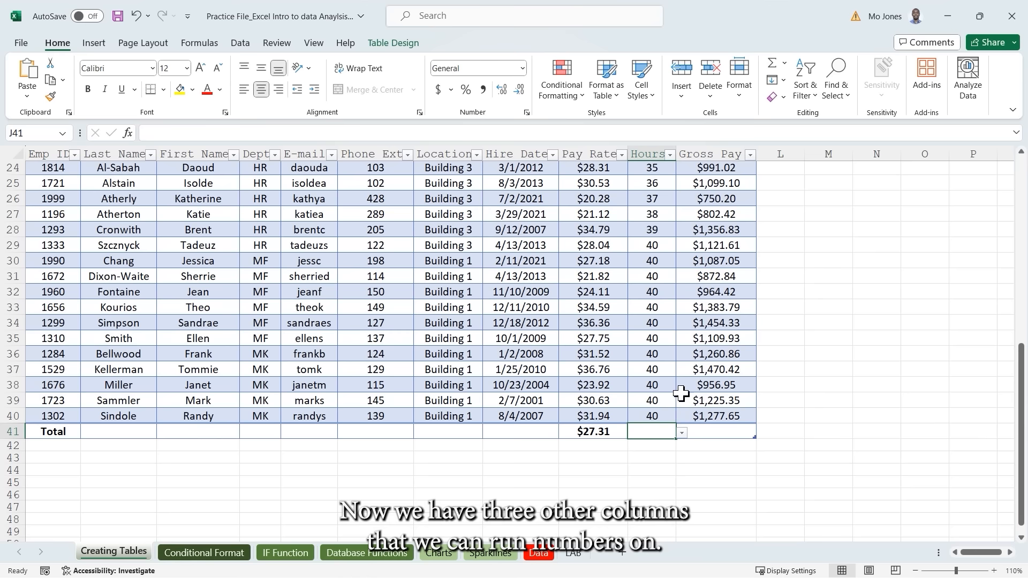
click(682, 431)
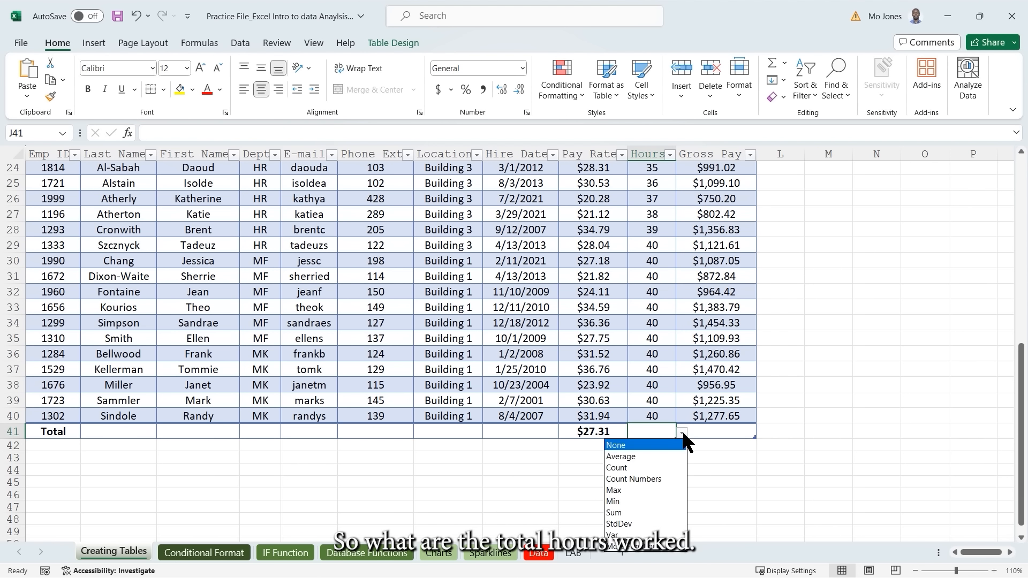
click(625, 513)
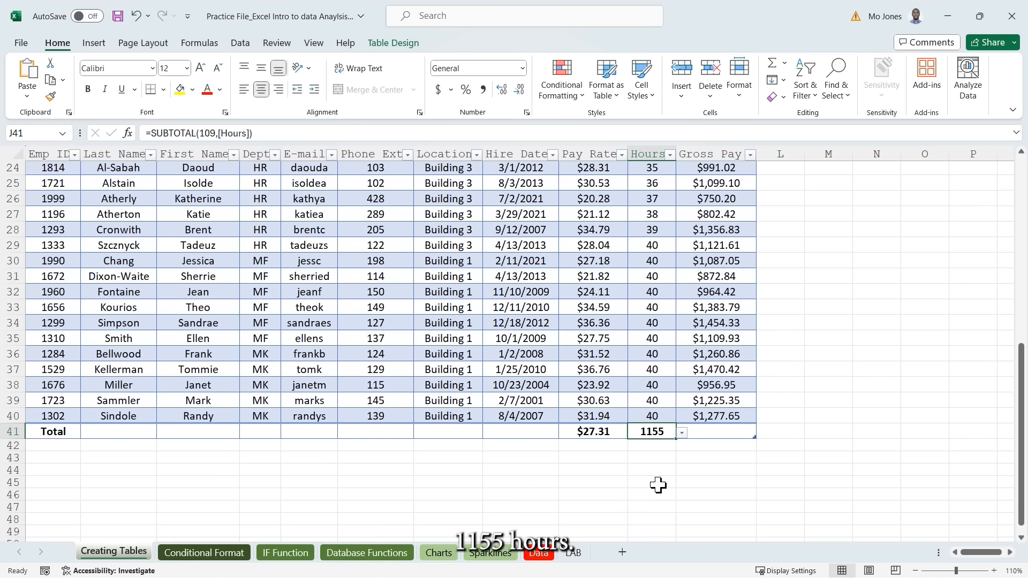
click(744, 433)
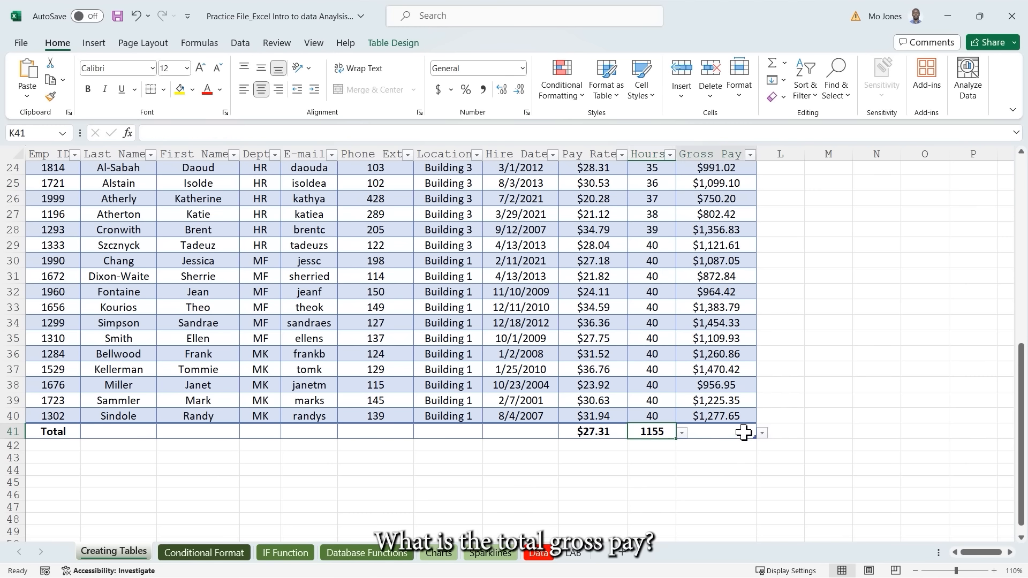
click(762, 432)
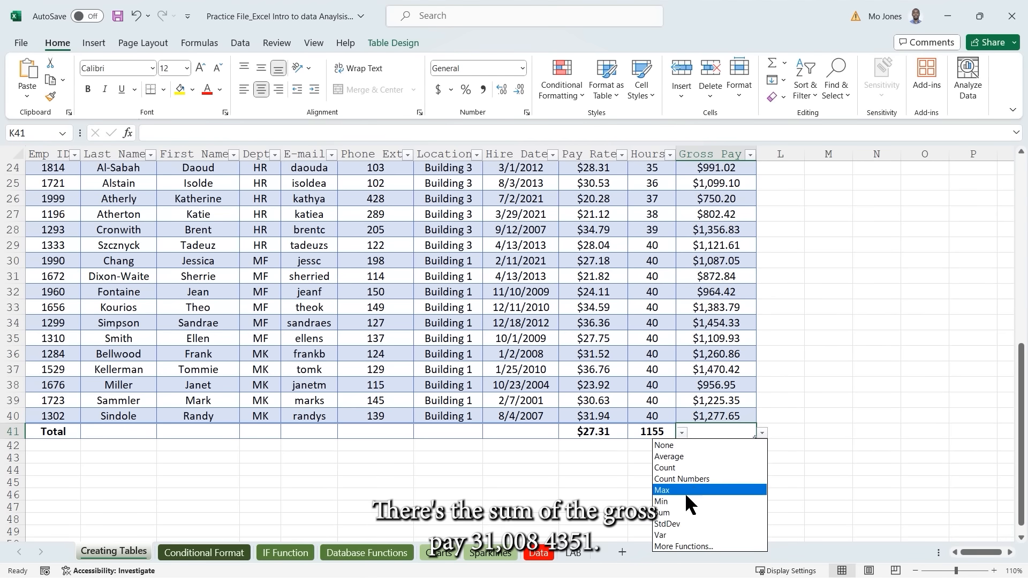
click(666, 509)
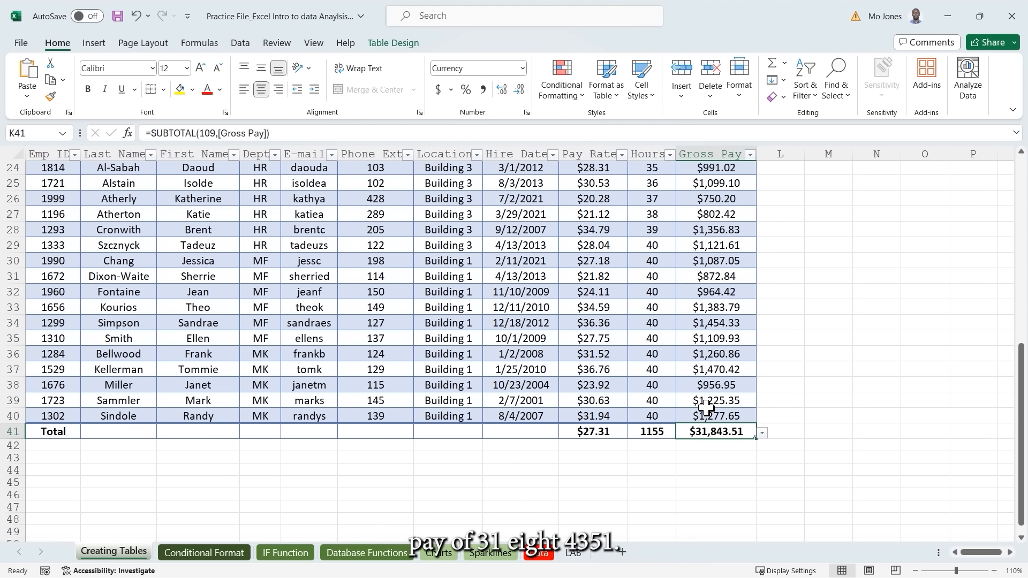
Filter the employee table by Dept to show only the AC department and check the filtered rows.
scroll(686, 375, up, 2)
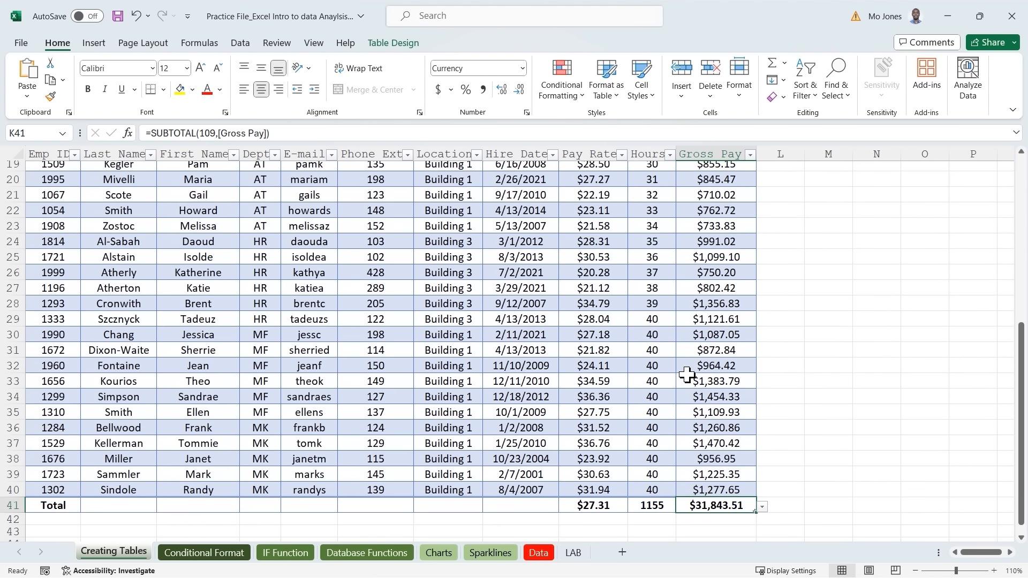
scroll(687, 374, down, 1)
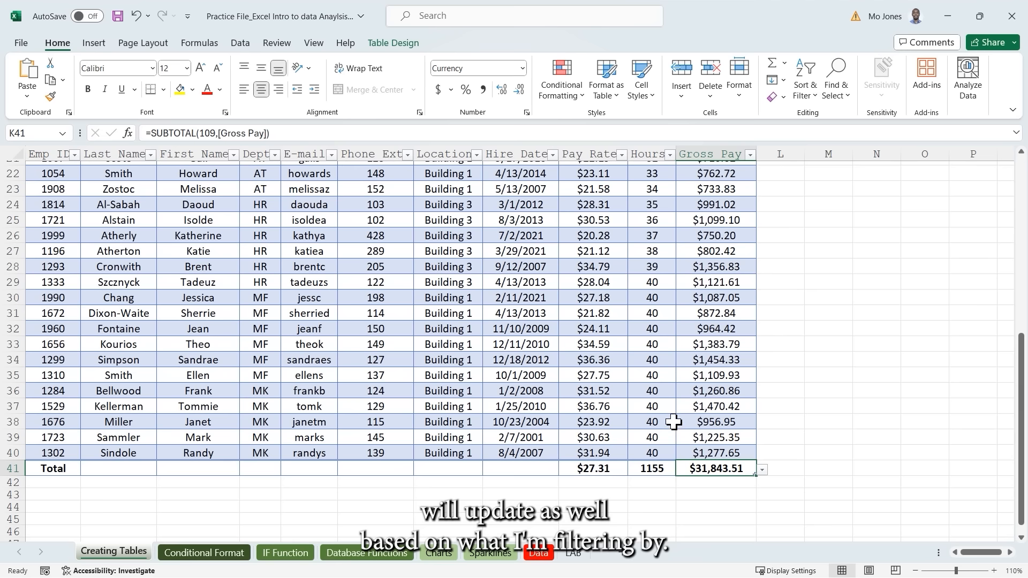
click(273, 155)
click(139, 317)
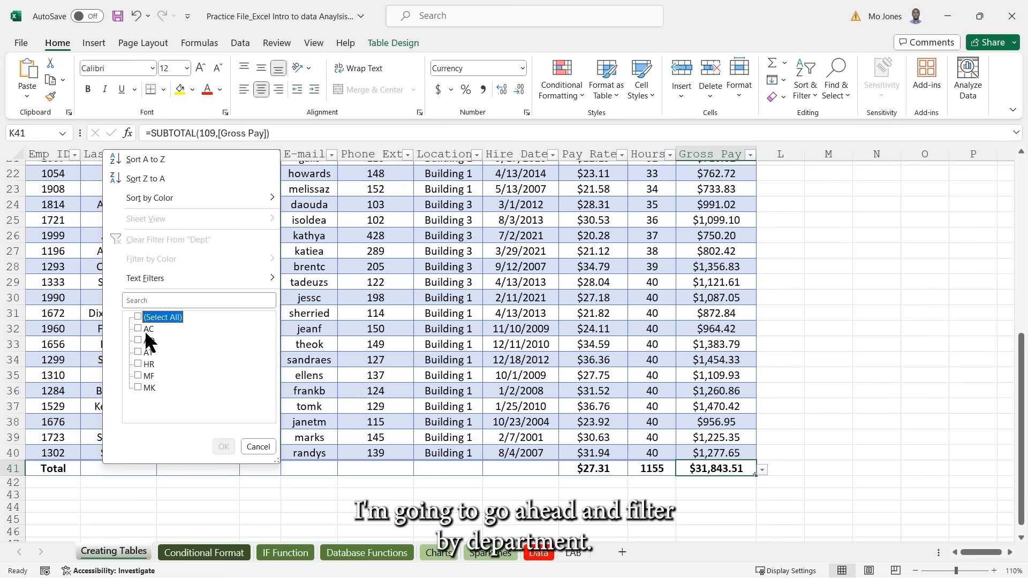
click(139, 328)
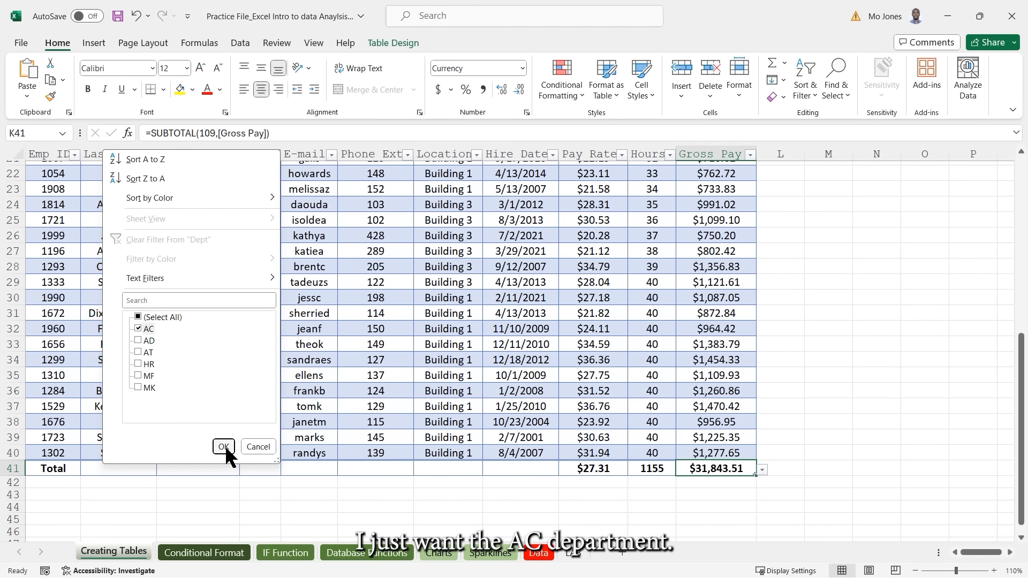
click(224, 447)
scroll(649, 375, up, 4)
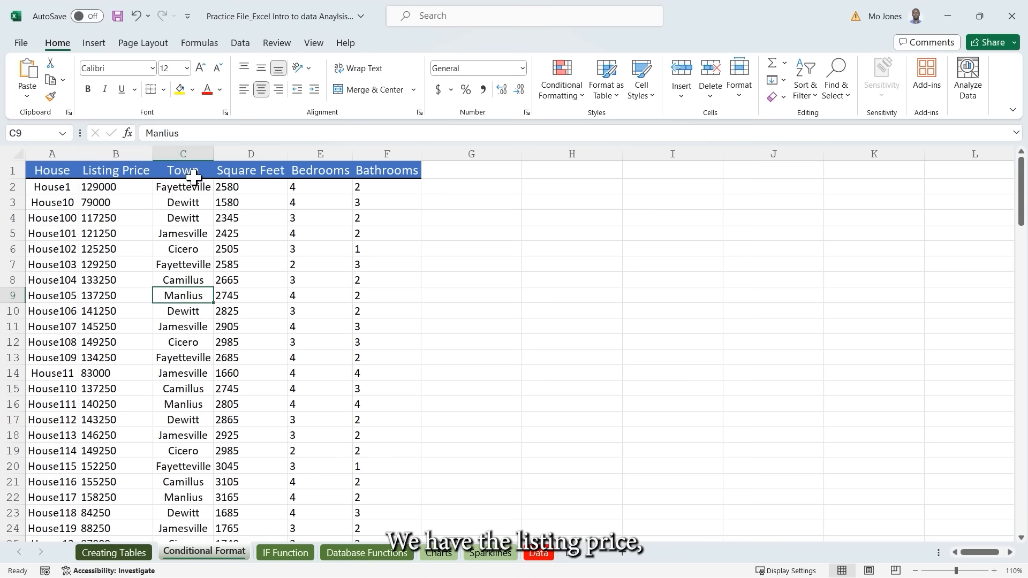
Look over the Square Feet, Bedrooms and Bathrooms columns of the house list and view the conditional formatting options.
click(246, 186)
click(312, 190)
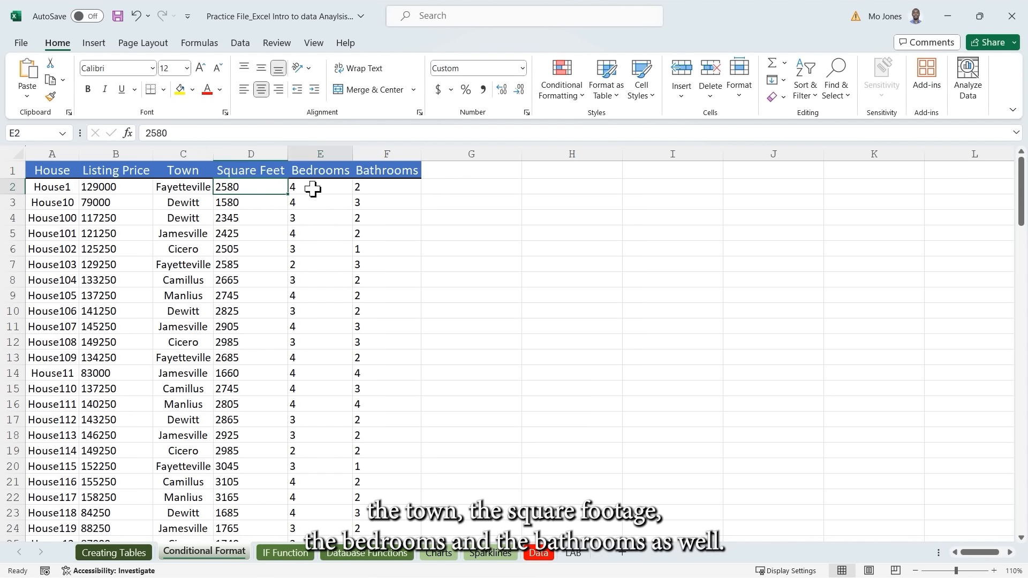
click(376, 191)
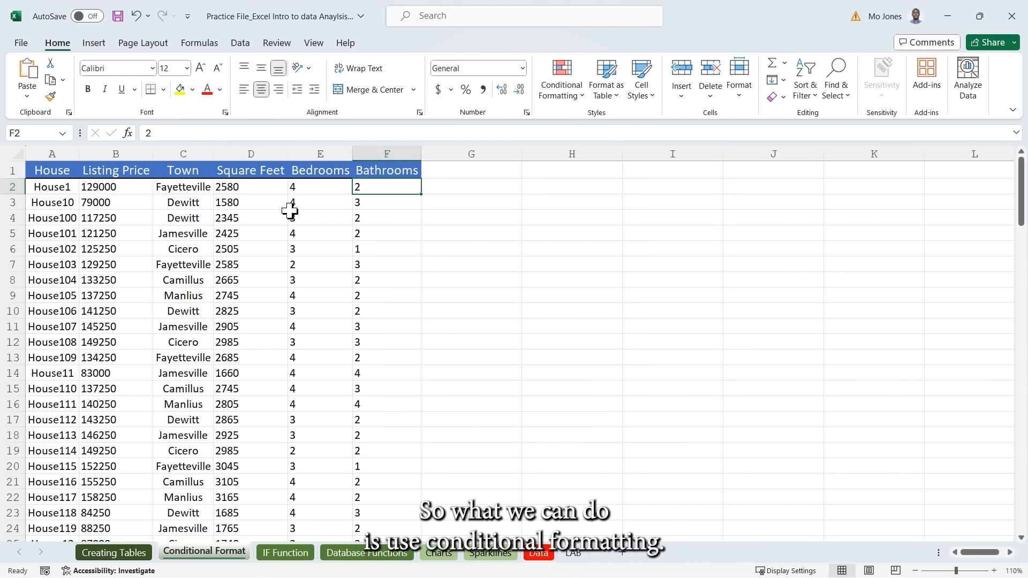
click(583, 99)
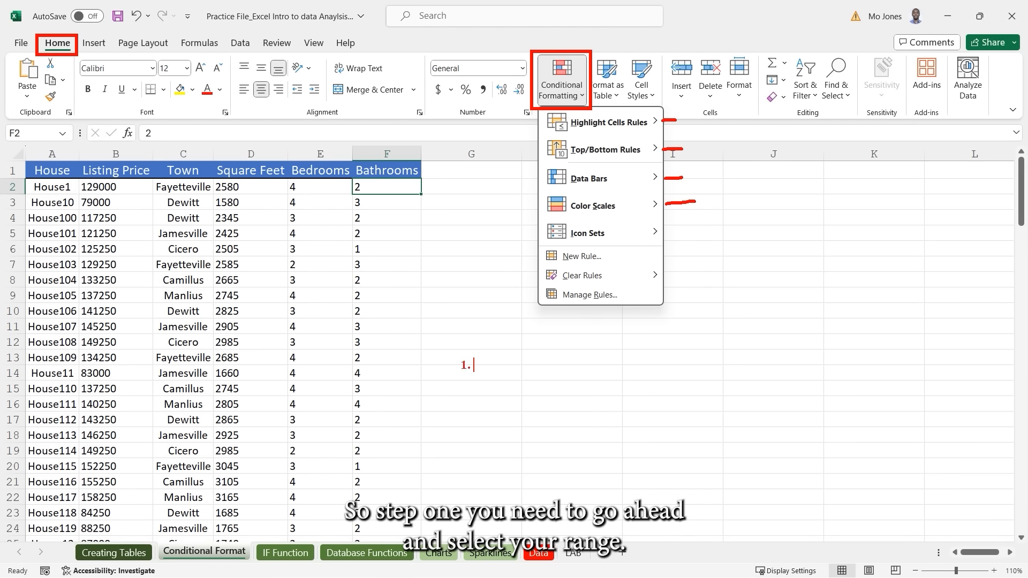
text(Select range)
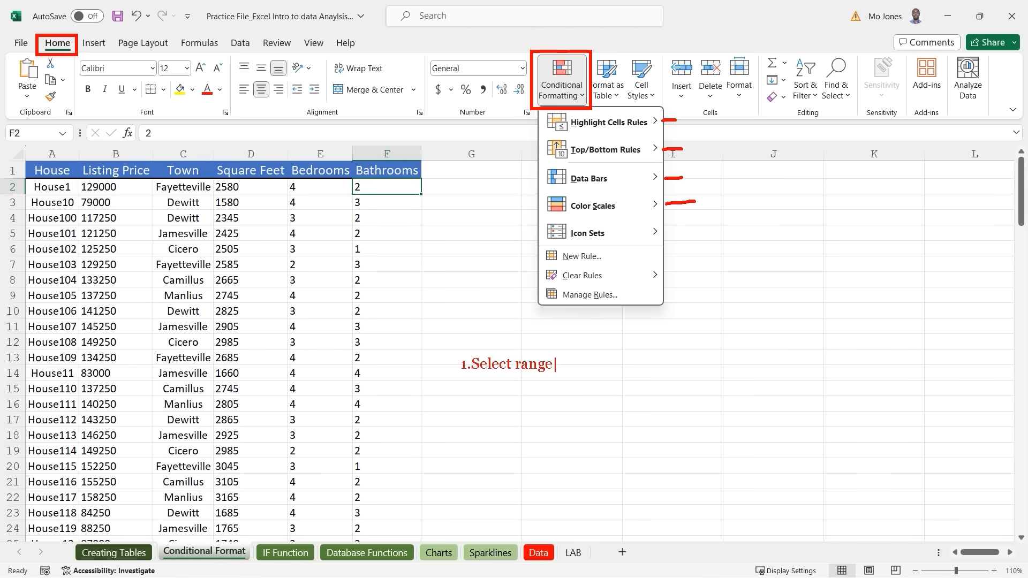
key(Return)
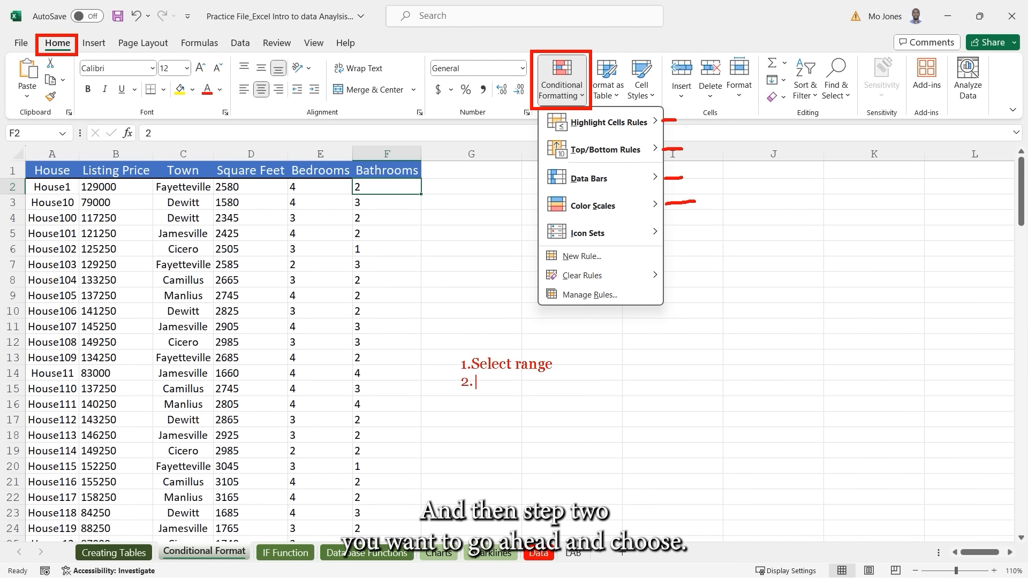
text(2.Choo)
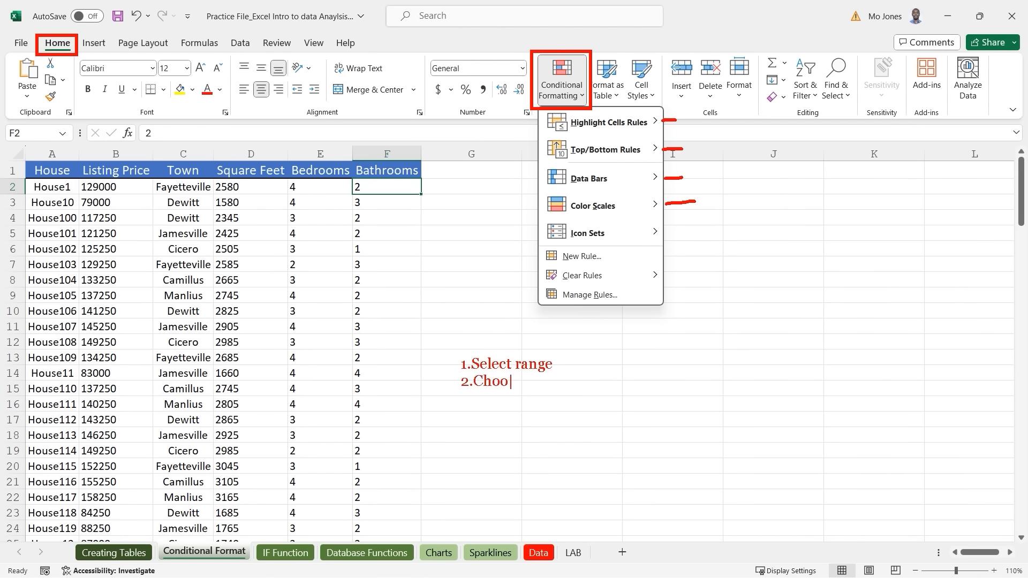
text(se your f)
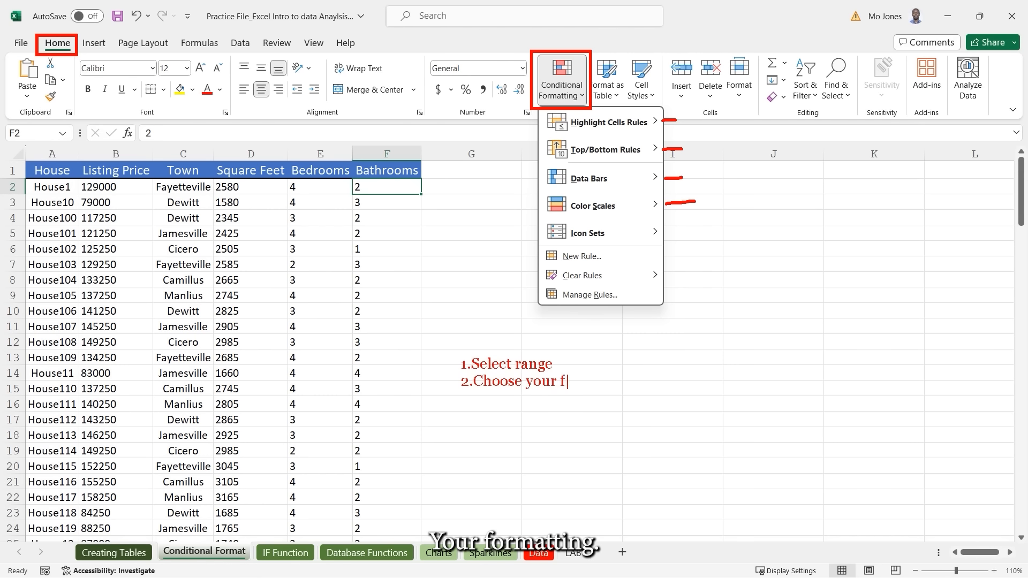
text(ormatting)
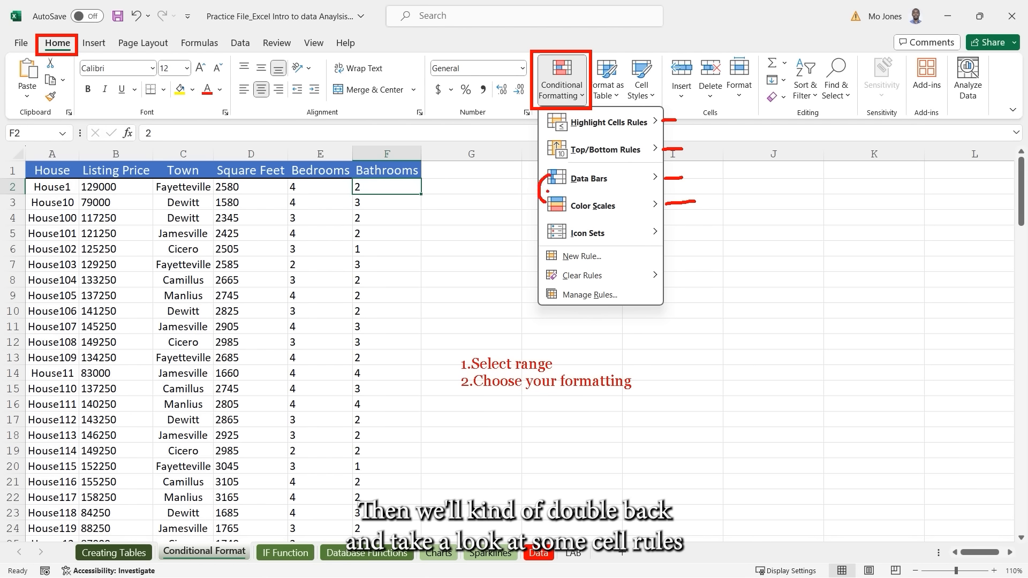
mouse_move(547, 191)
mouse_down()
mouse_move(504, 142)
mouse_move(543, 141)
mouse_up()
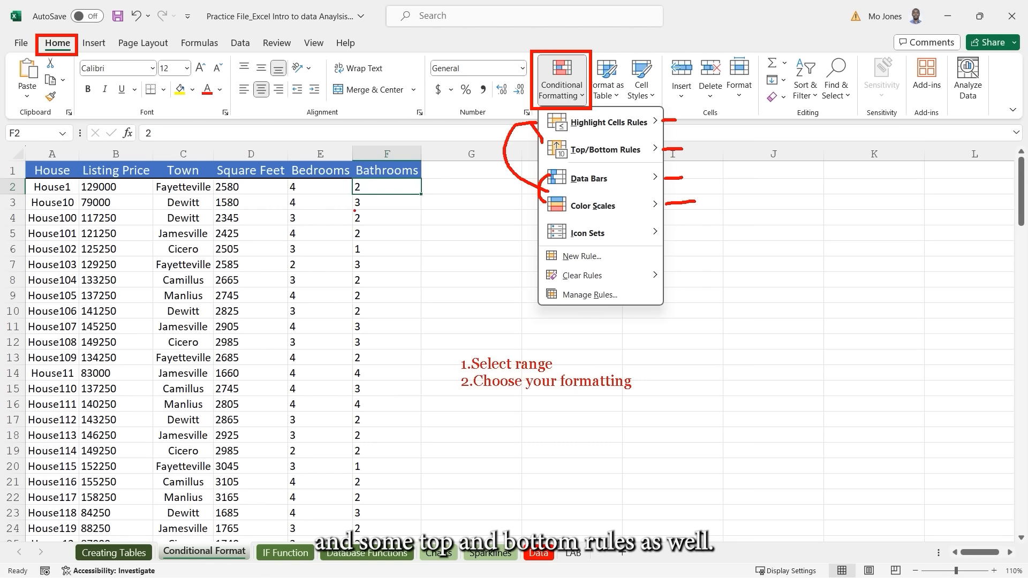
key(Escape)
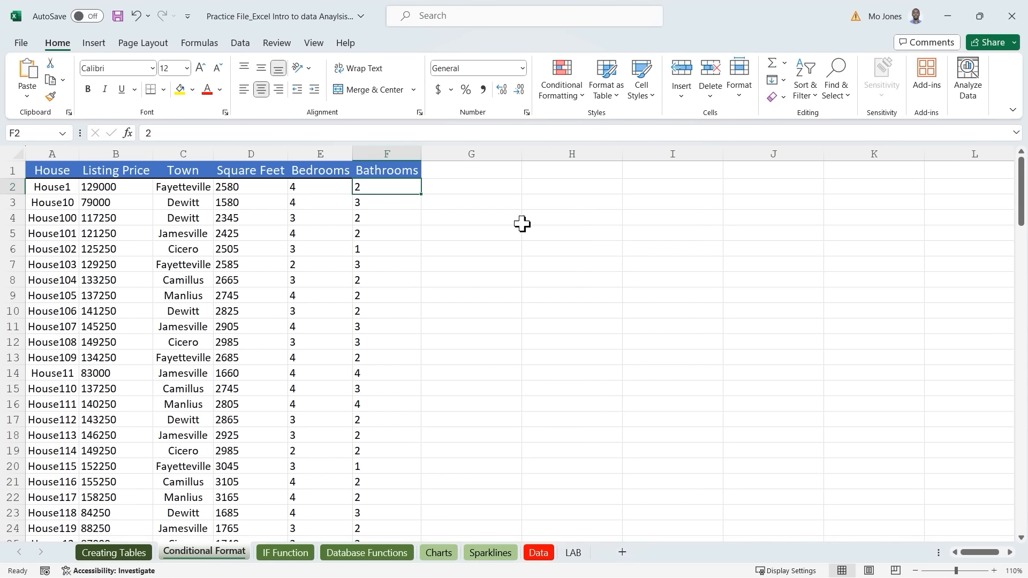
Go to the last cell of the house list to examine how far the data extends and return to cell A1.
click(240, 221)
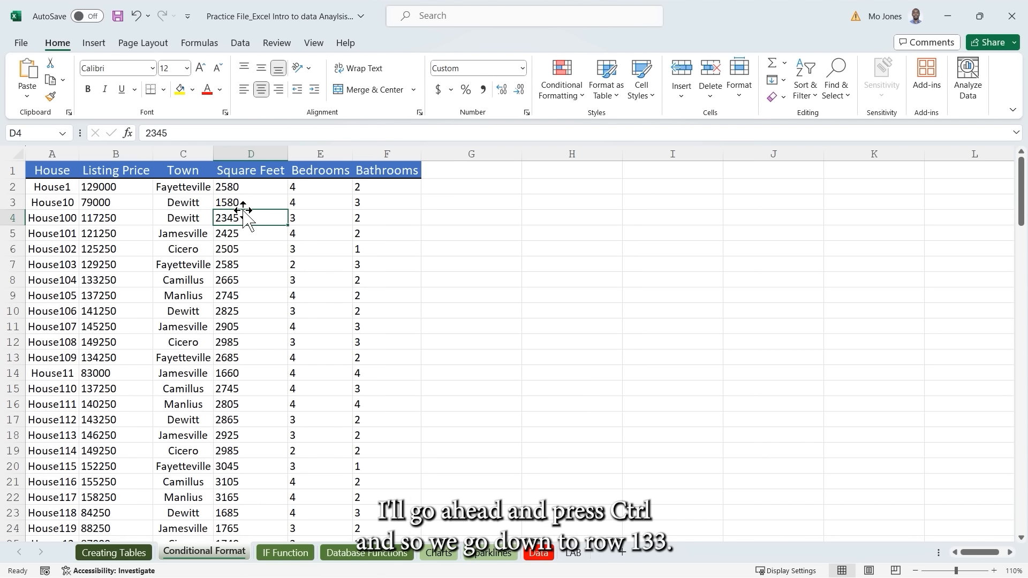
key(ctrl+End)
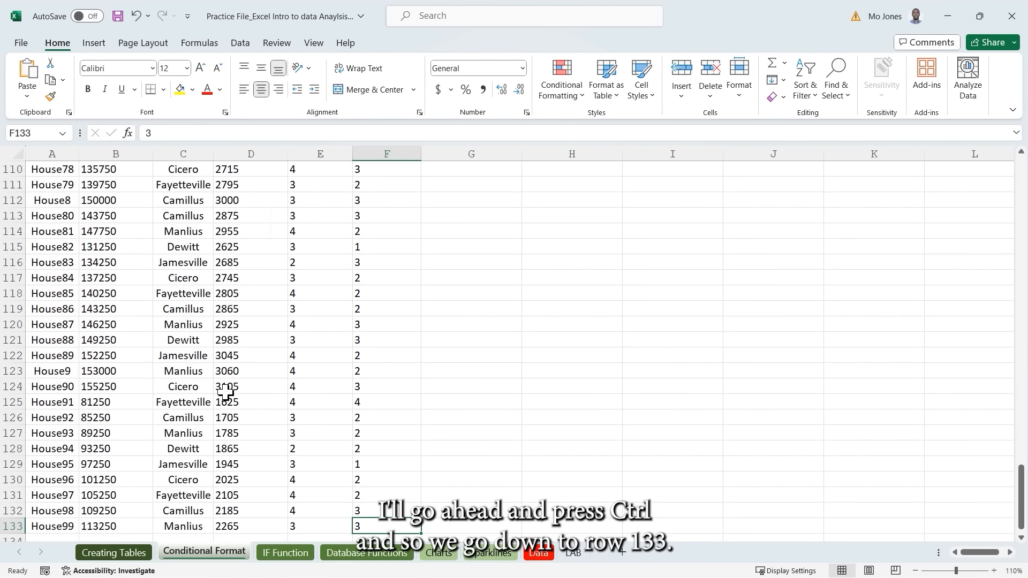
scroll(146, 469, down, 1)
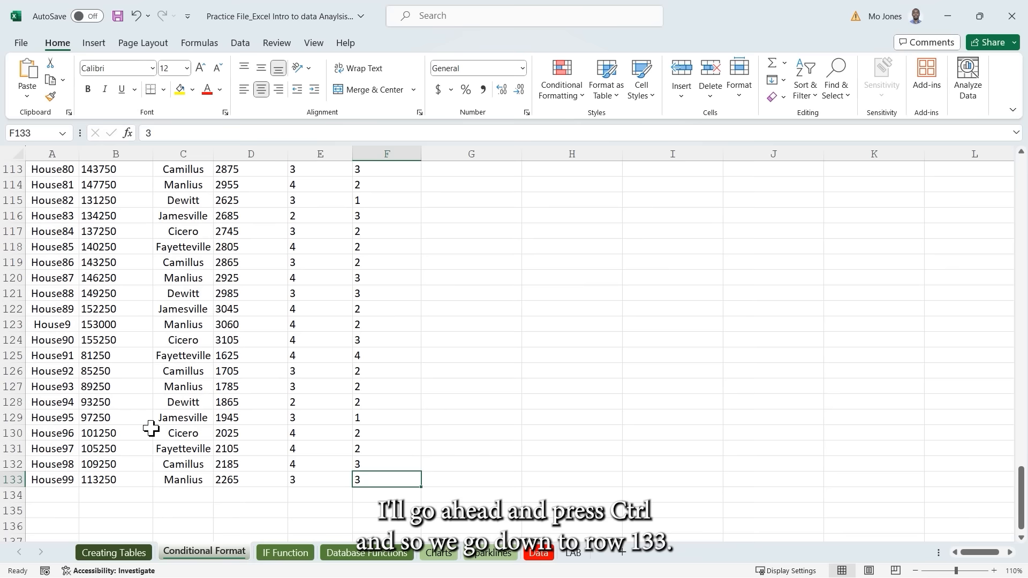
click(193, 380)
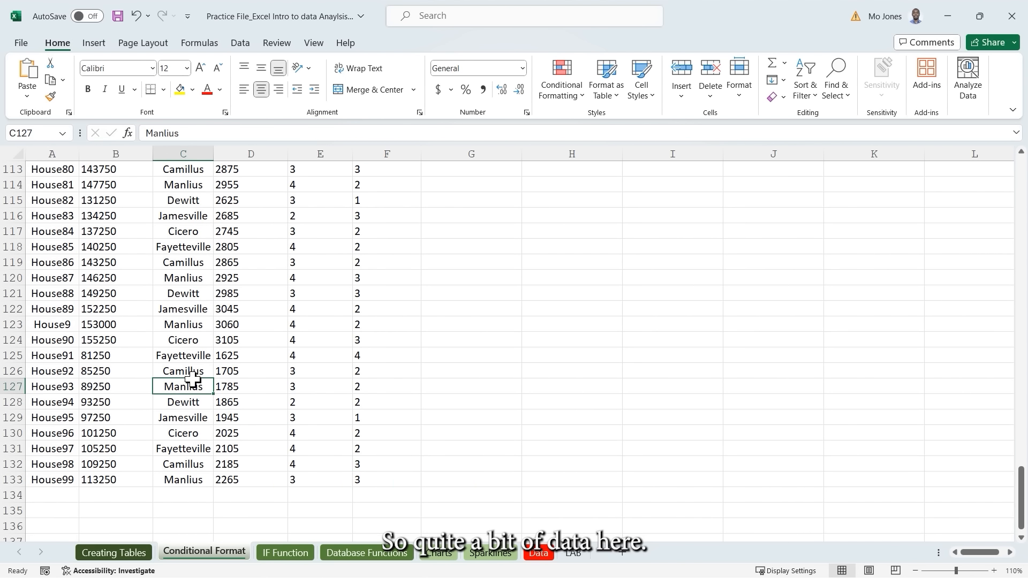
key(ctrl+Home)
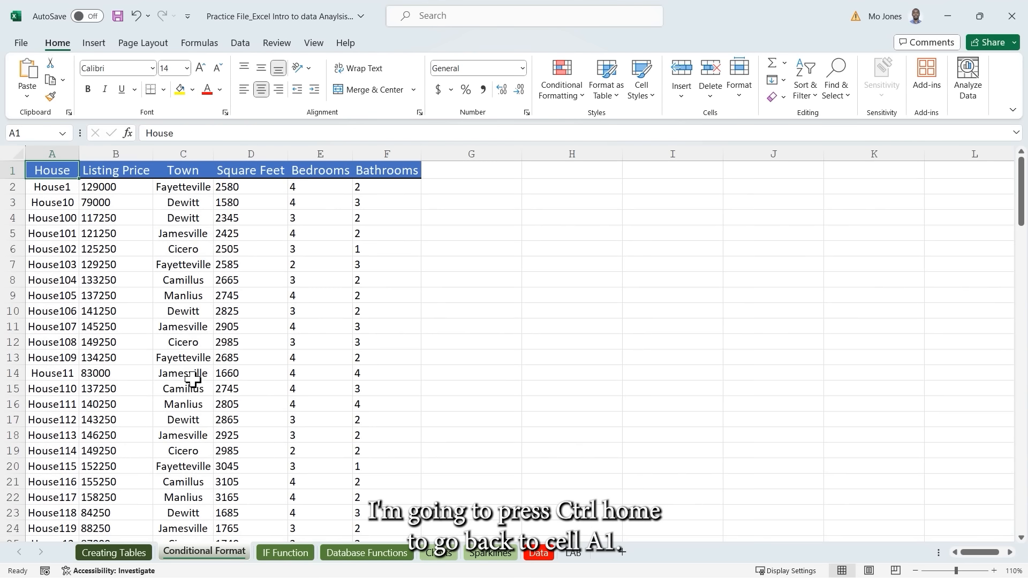
Apply solid-fill blue data bars to all listing prices from B2 down to B133.
click(123, 187)
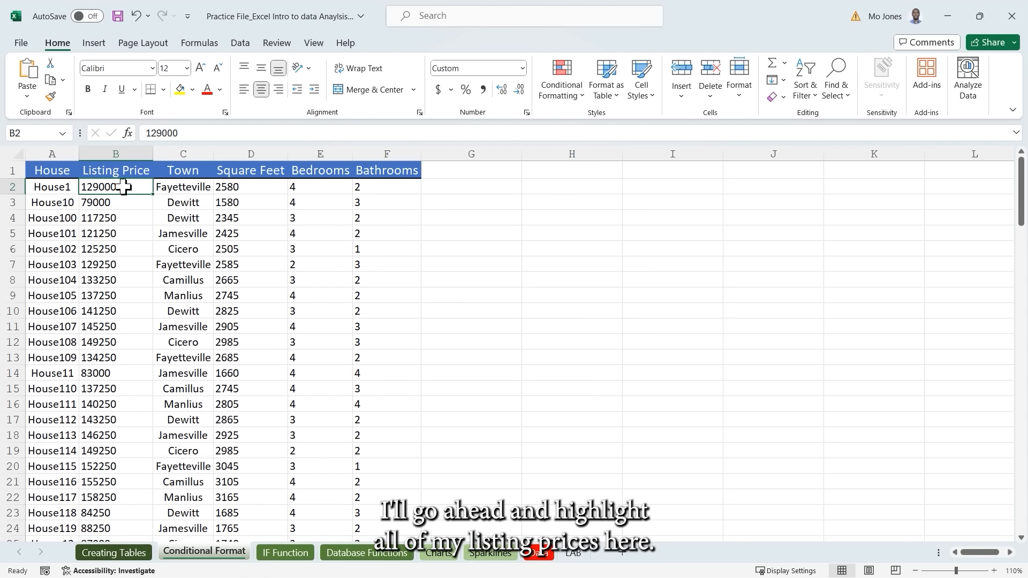
key(ctrl+shift+Down)
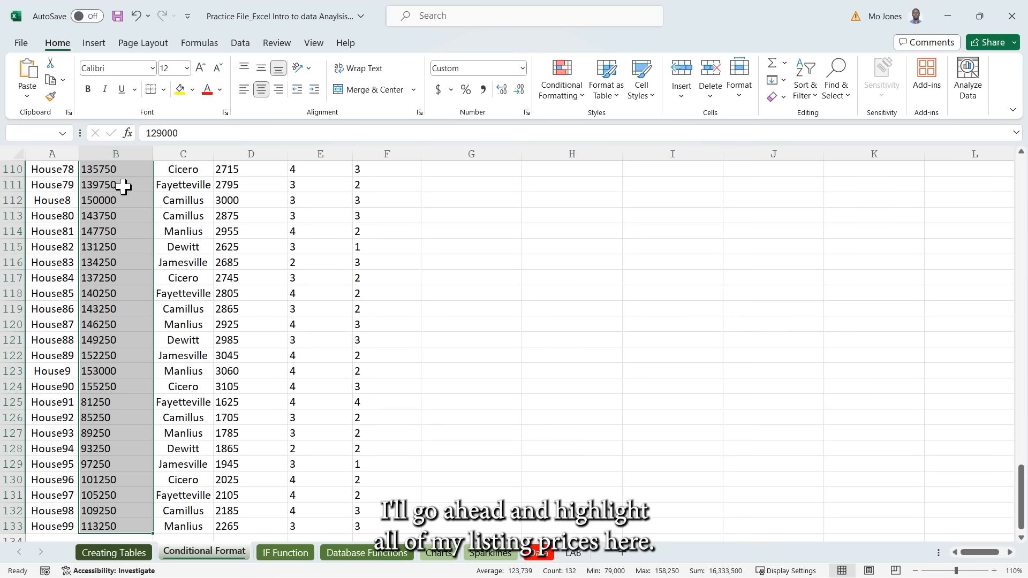
scroll(123, 186, up, 20)
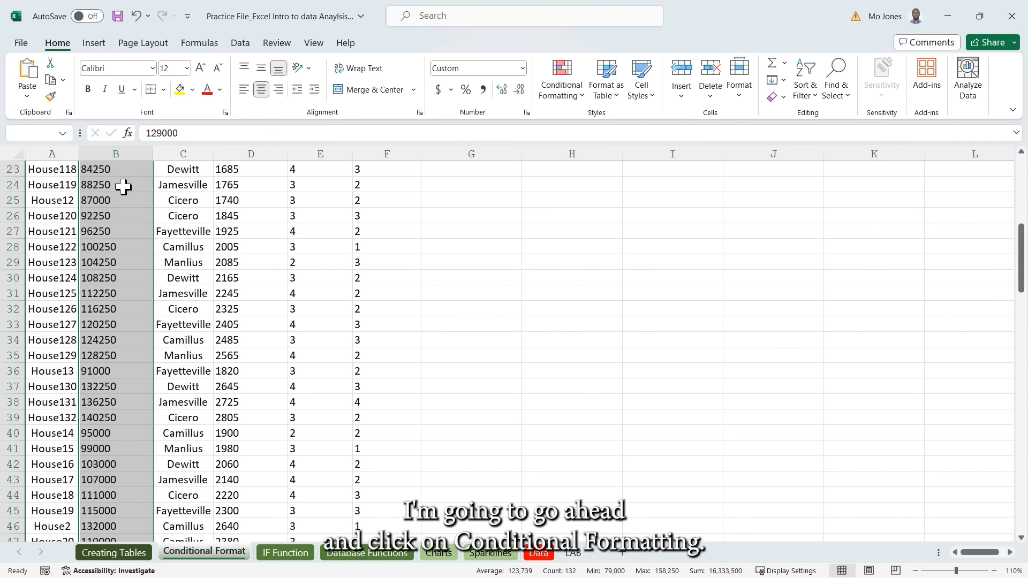
scroll(123, 186, up, 7)
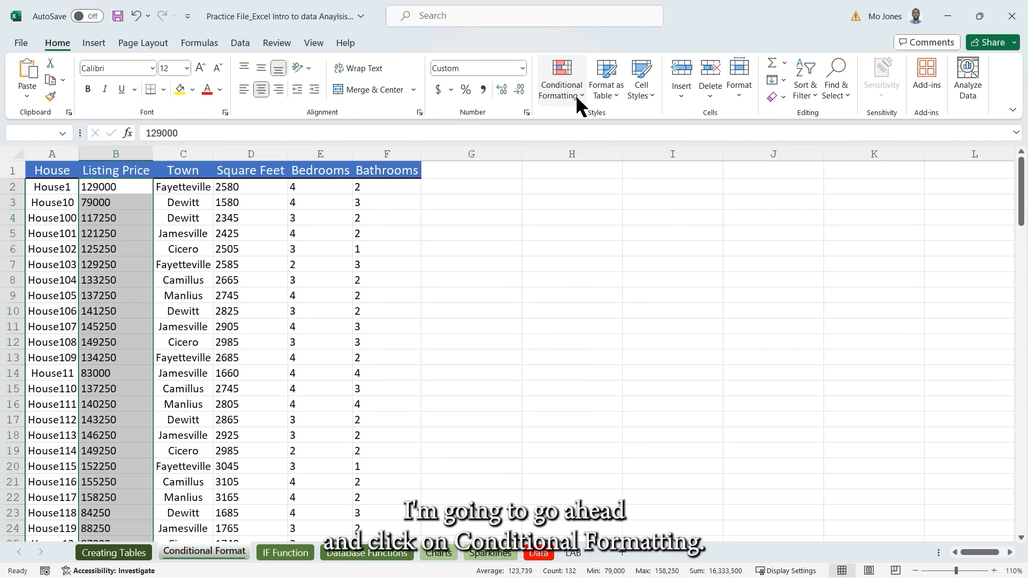
click(578, 96)
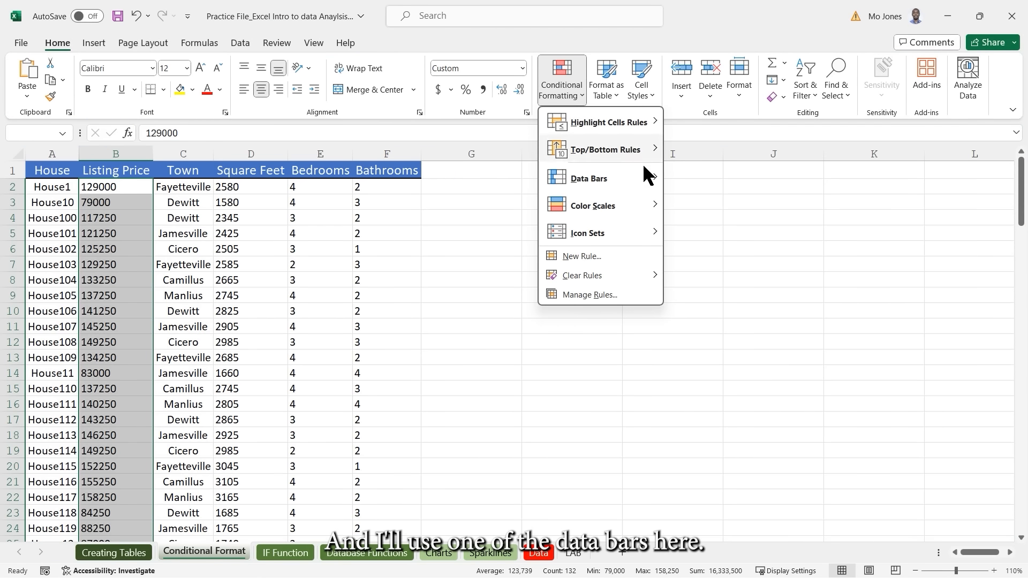
mouse_move(643, 179)
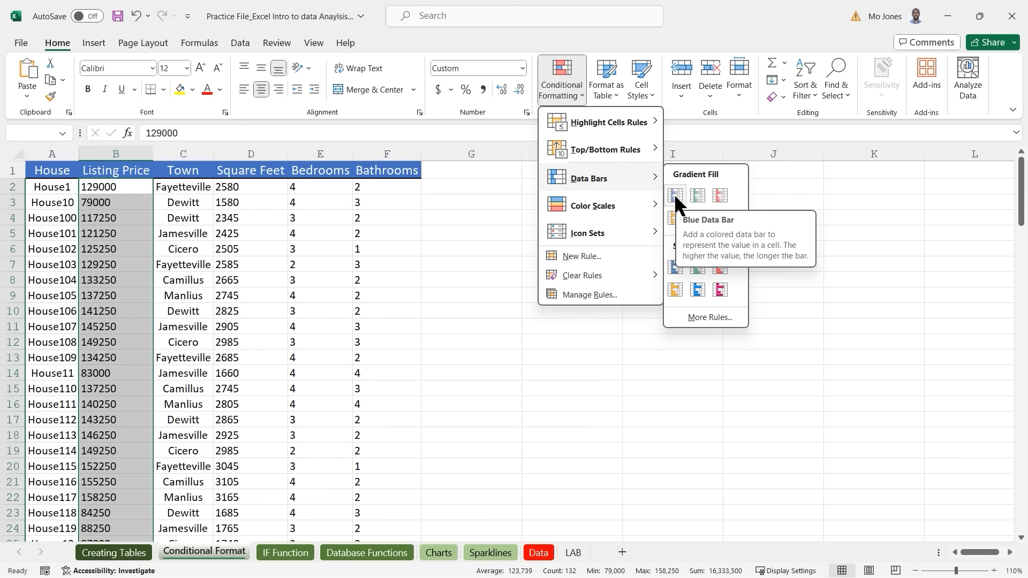
click(675, 266)
click(205, 227)
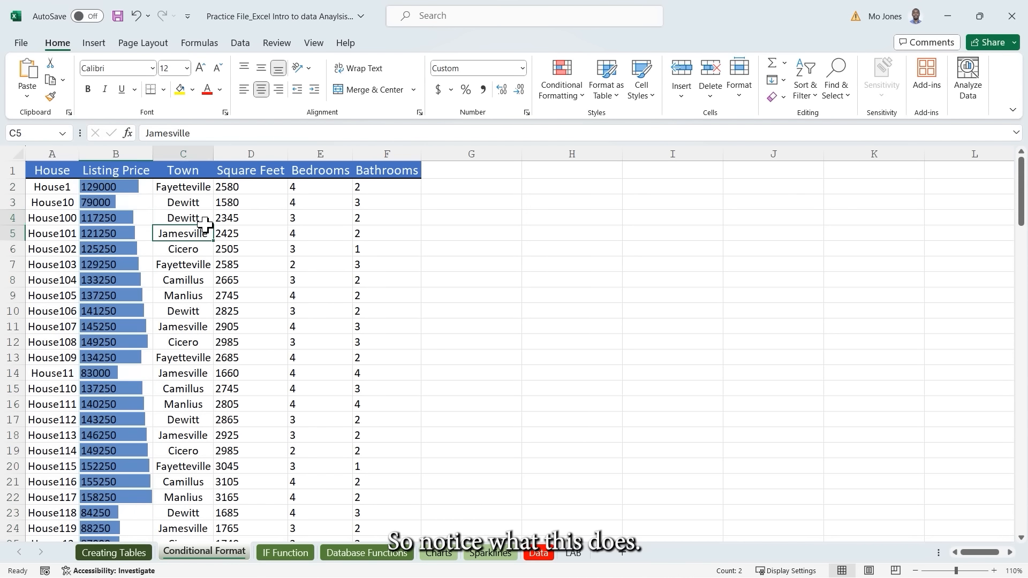
Widen the Listing Price column to nearly double its width to lengthen the data bars.
drag(205, 227, 205, 219)
drag(153, 154, 212, 153)
click(312, 248)
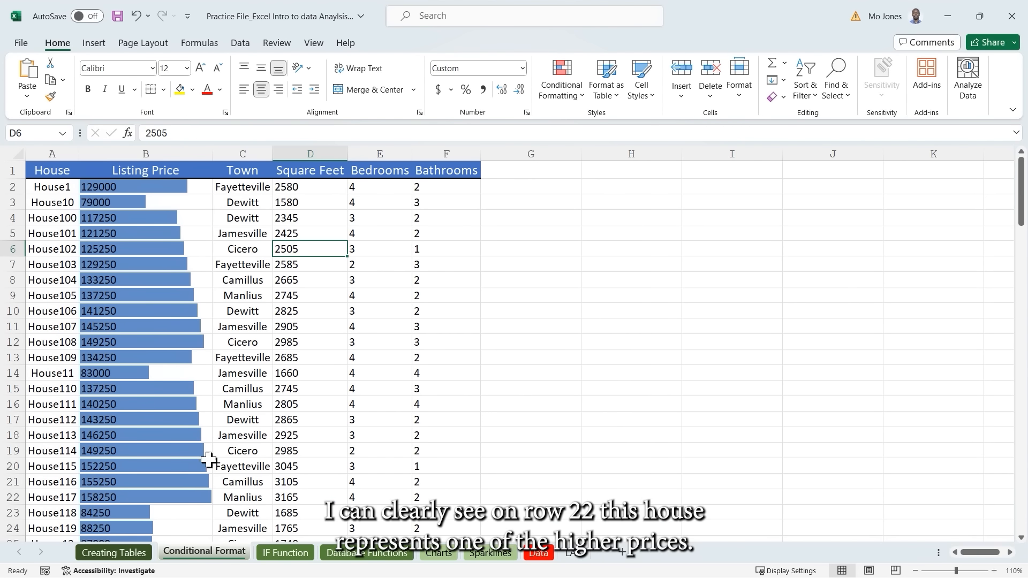
Examine the listing price data bars, starting with House117 in row 22 and continuing through the whole house list.
click(11, 497)
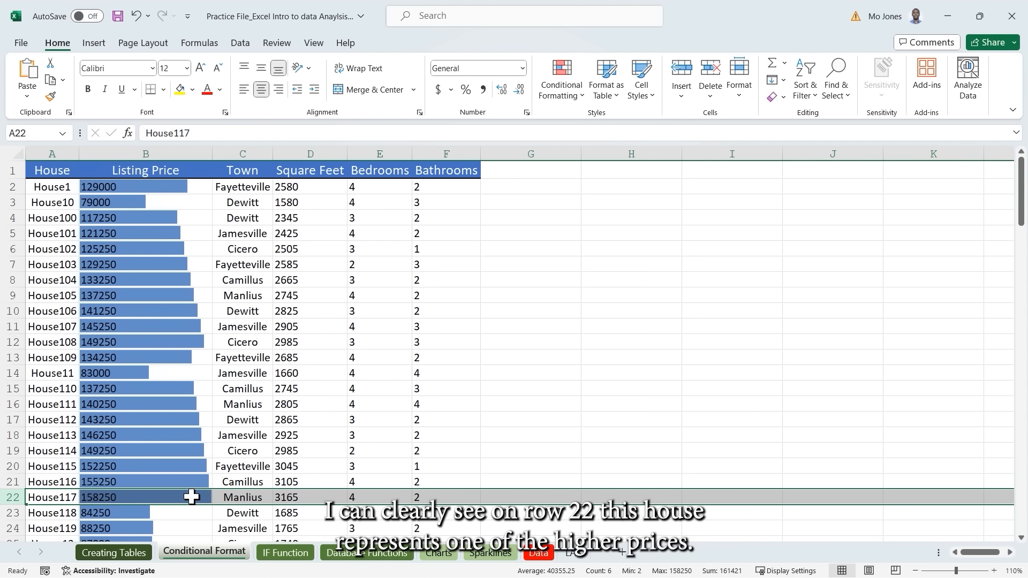
click(249, 390)
scroll(249, 371, down, 1)
scroll(249, 371, down, 11)
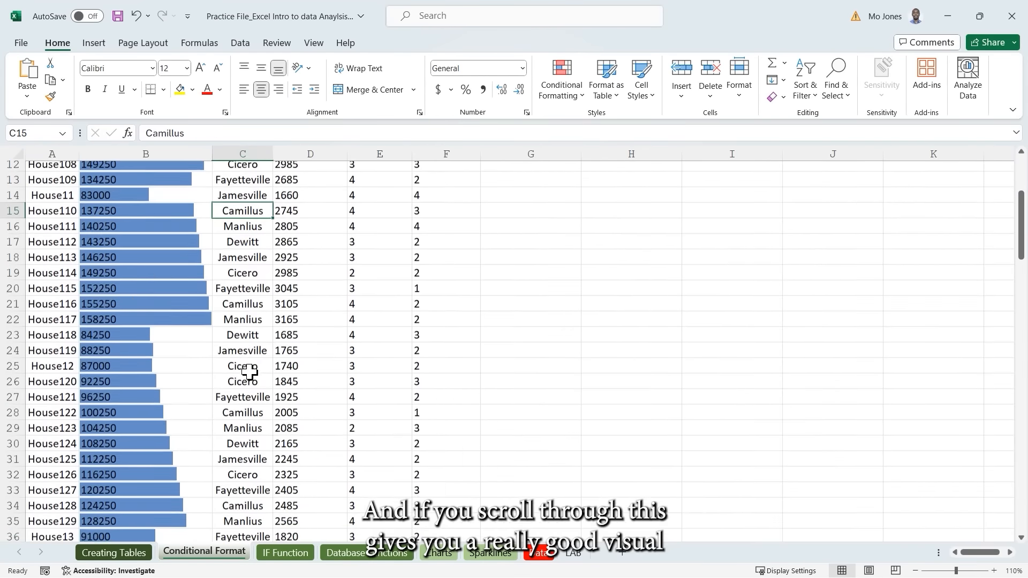
scroll(250, 370, down, 10)
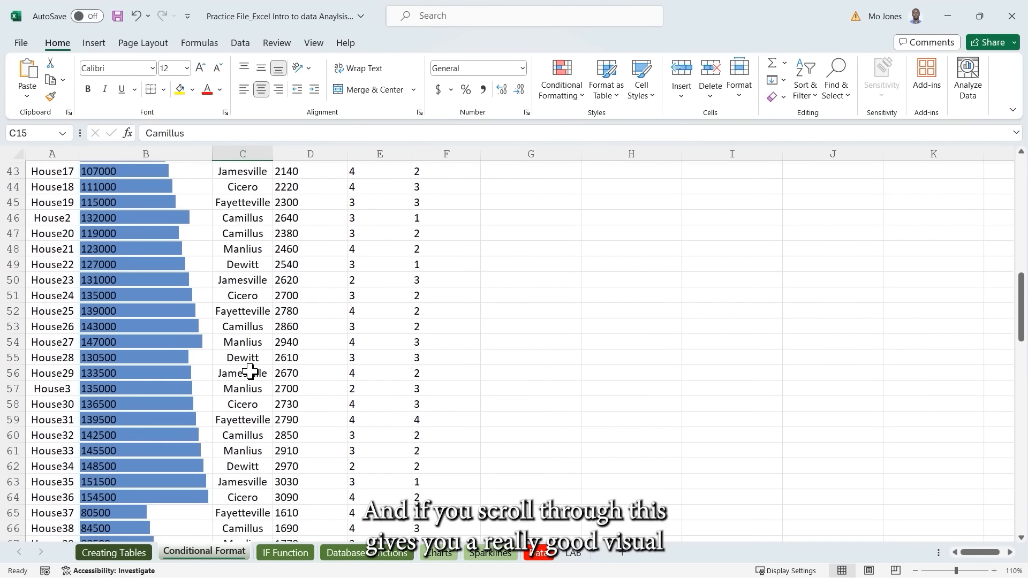
scroll(251, 370, down, 10)
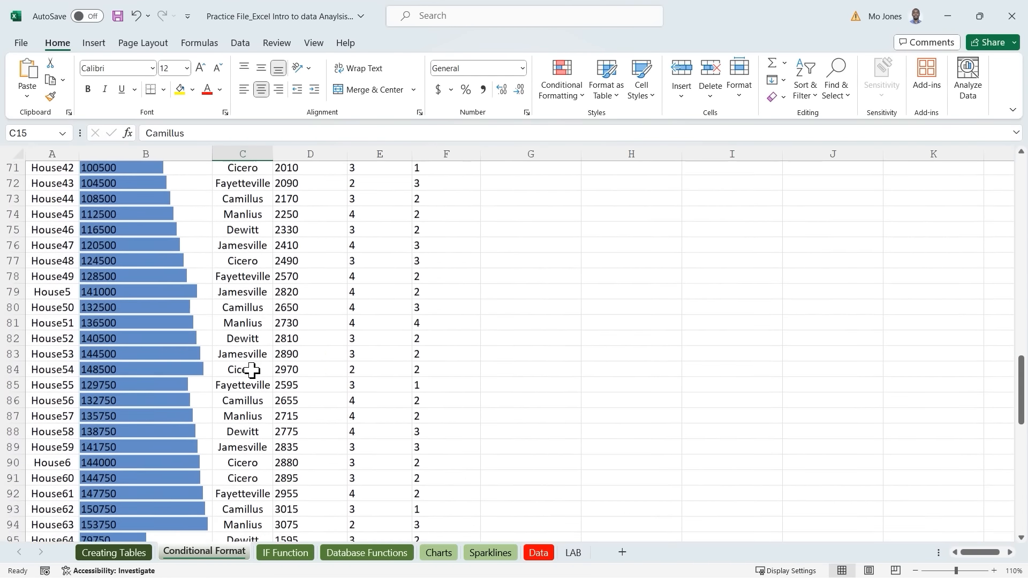
scroll(251, 371, down, 7)
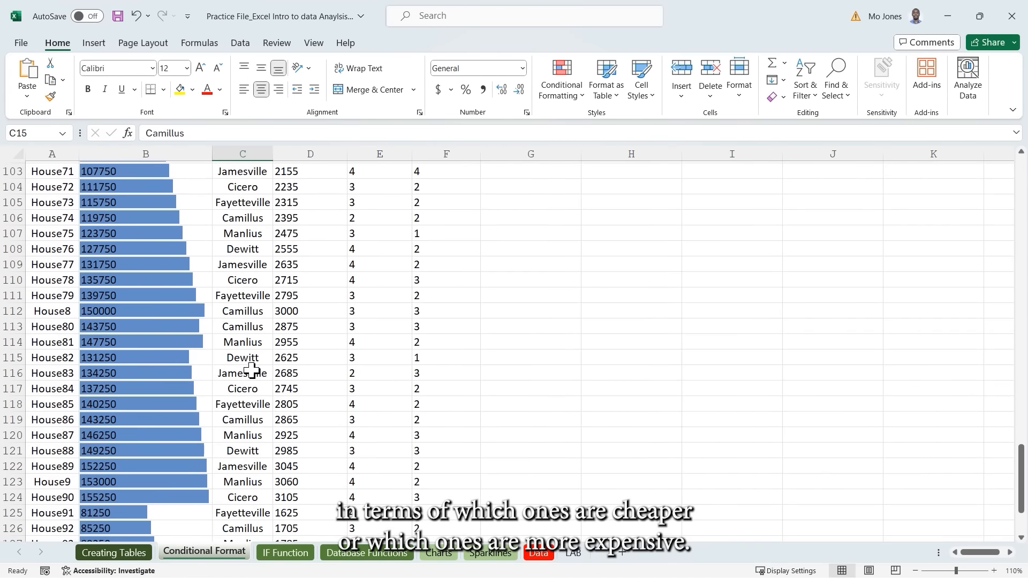
scroll(251, 371, up, 7)
scroll(252, 371, up, 20)
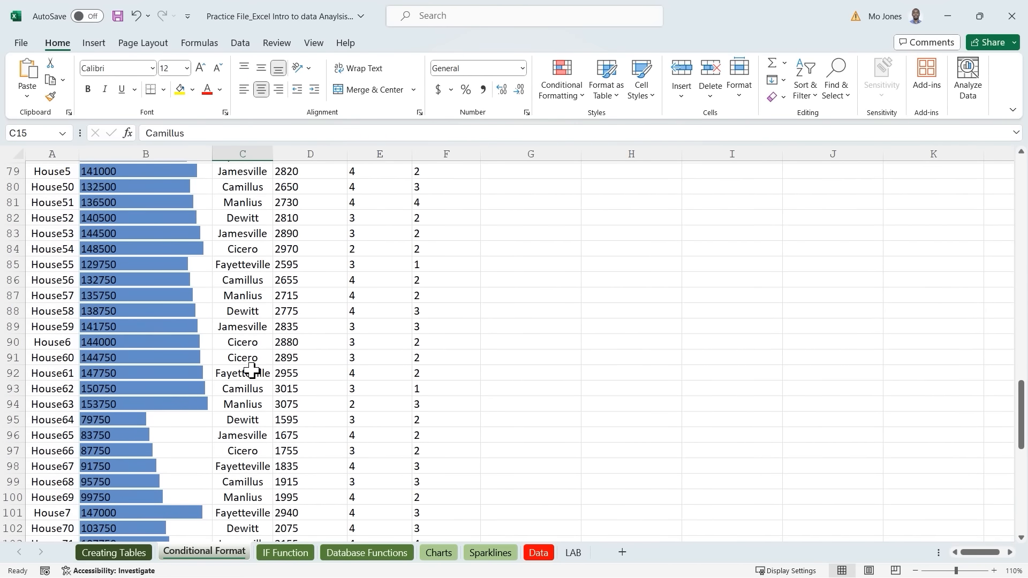
scroll(261, 364, up, 2)
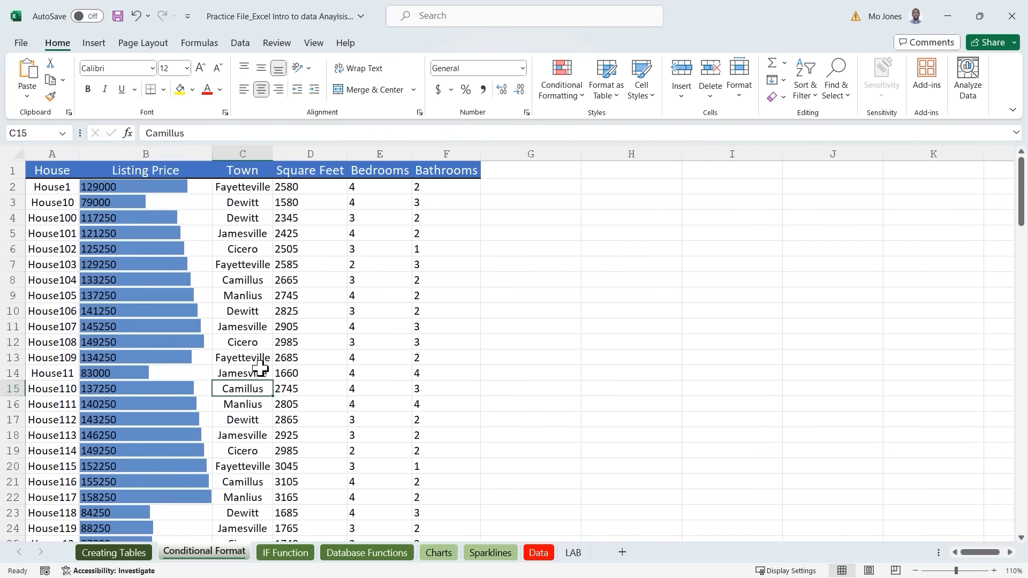
Apply the Green - Yellow - Red Color Scale to all listing prices from B2 down to B133.
click(192, 188)
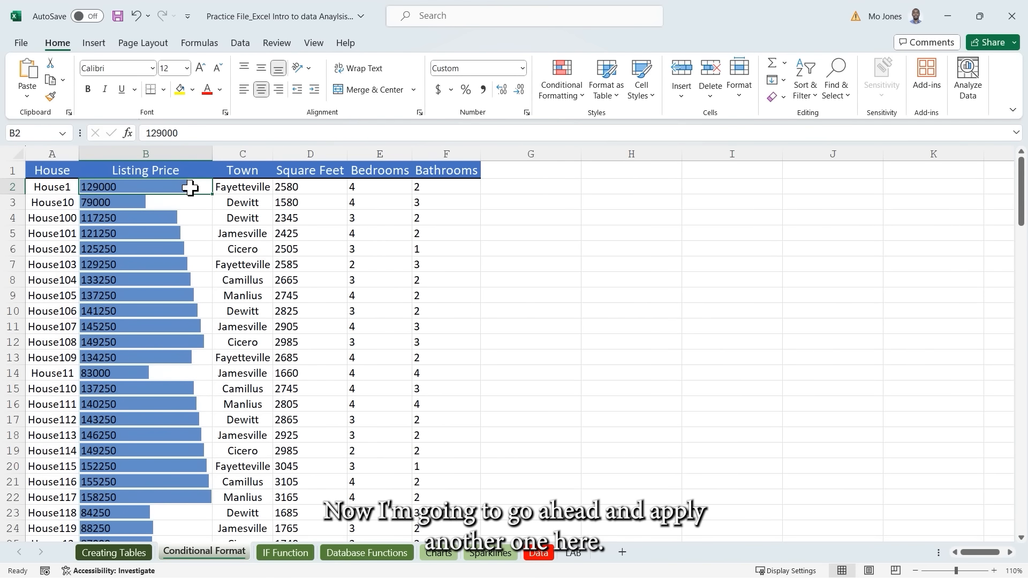
key(ctrl+shift+Down)
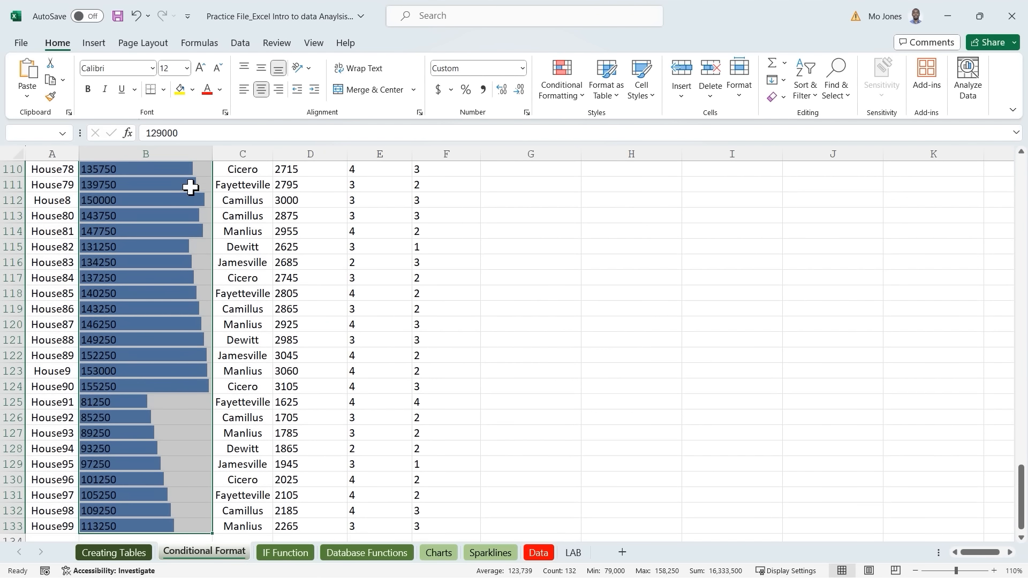
click(578, 98)
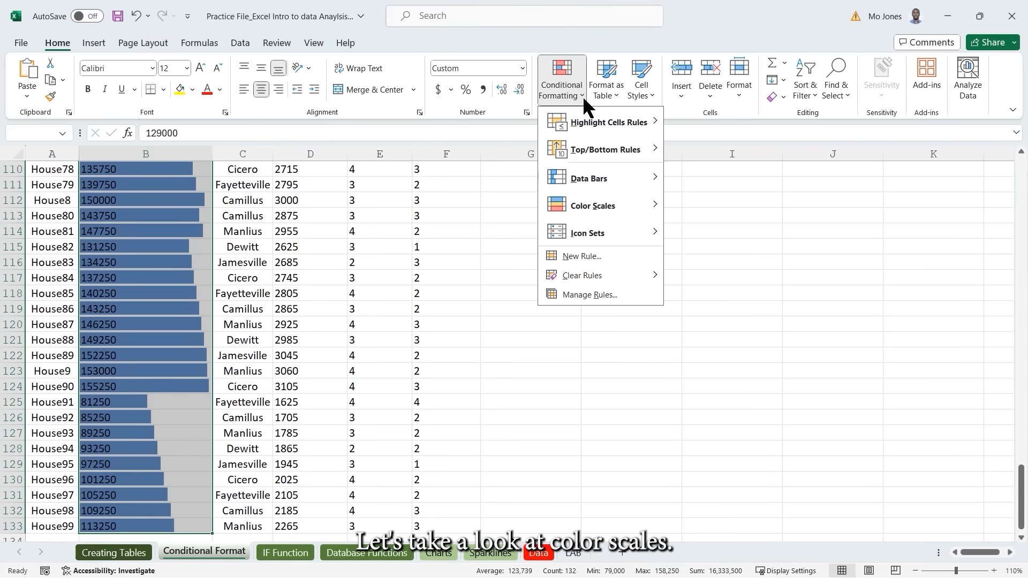
mouse_move(656, 207)
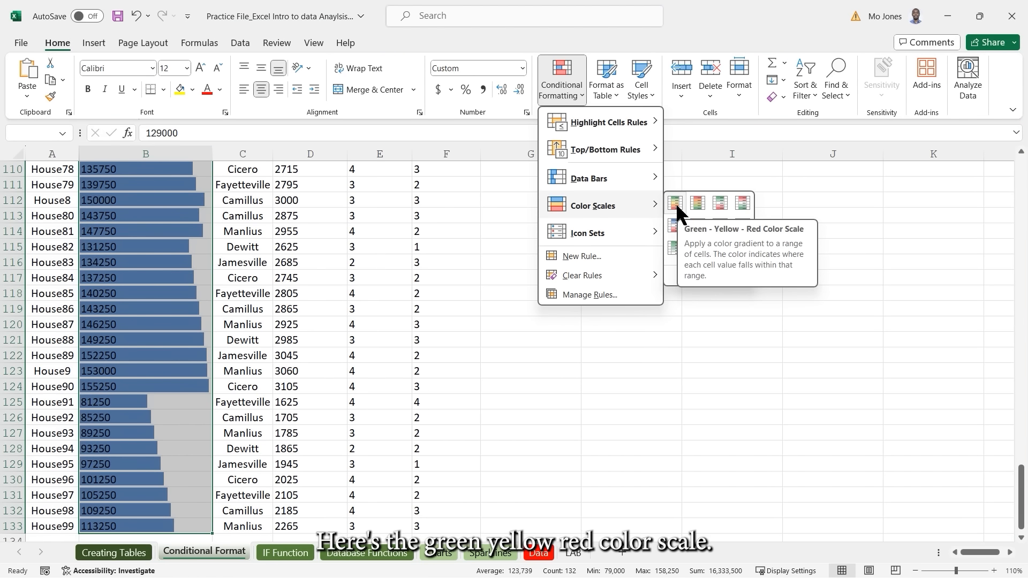
click(675, 204)
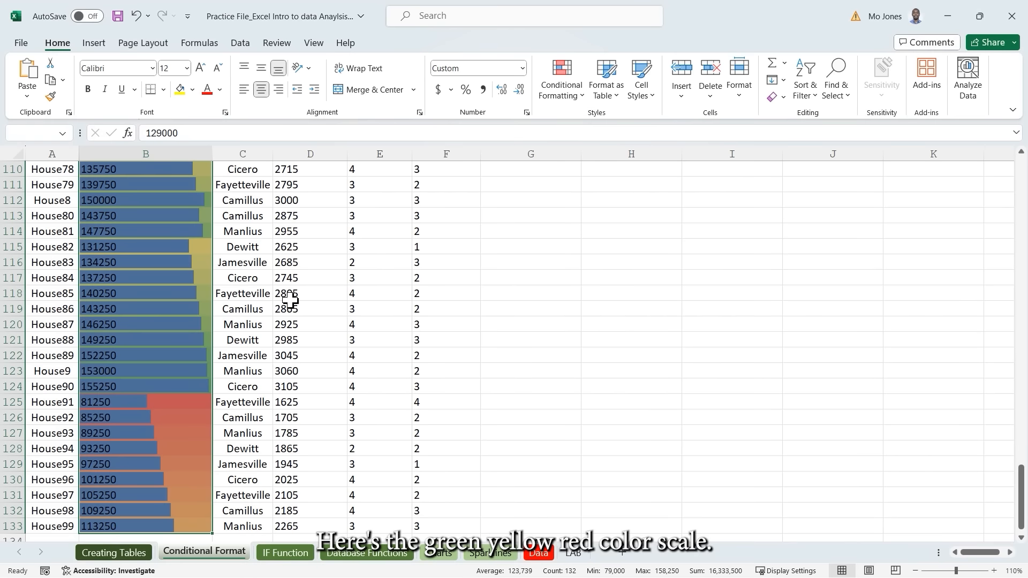
Delete the Data Bar rule from the listing prices' conditional formatting rules, keeping the Graded Color Scale rule.
click(582, 95)
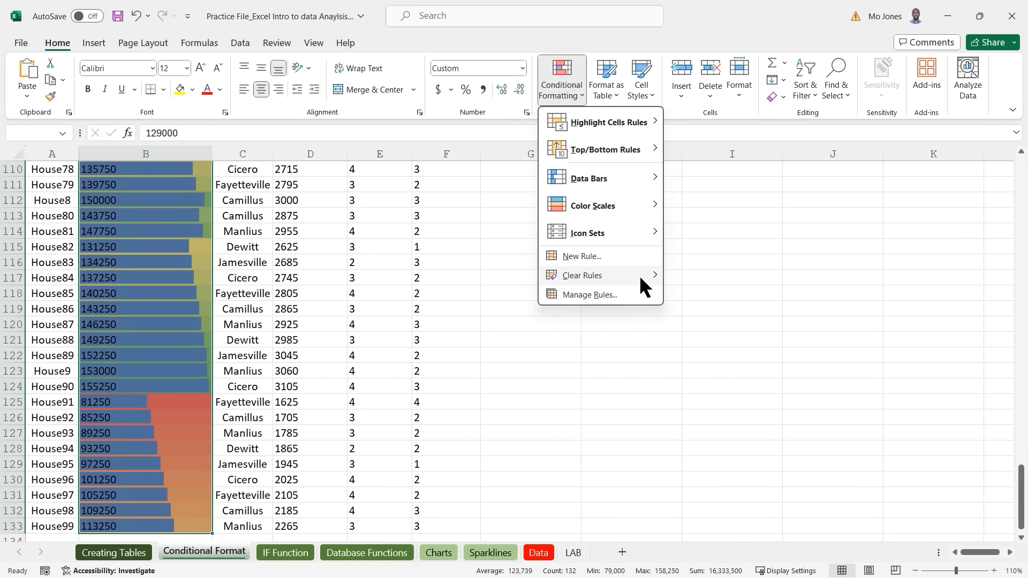
click(589, 296)
click(227, 178)
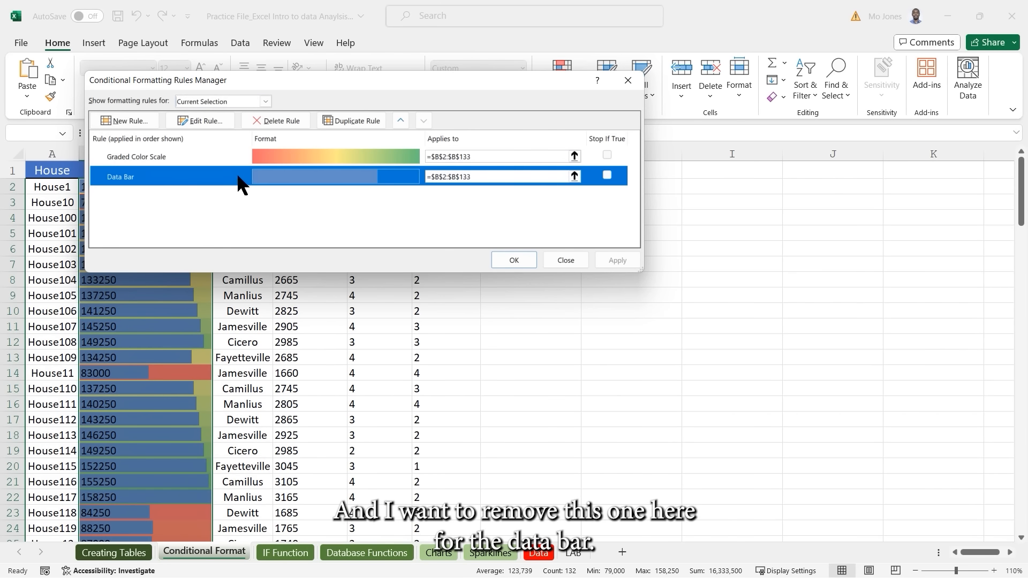
click(279, 120)
click(618, 259)
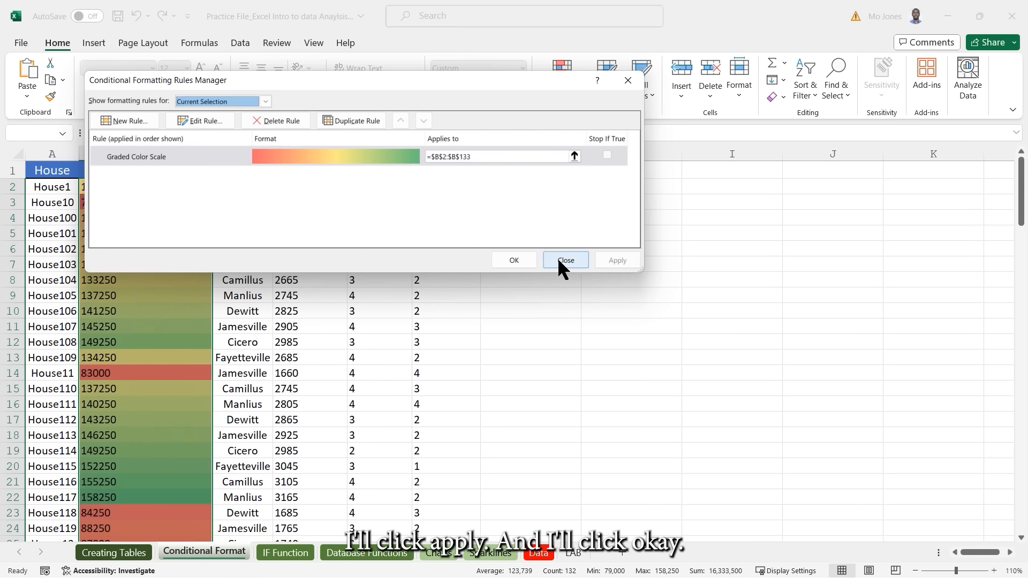
click(514, 260)
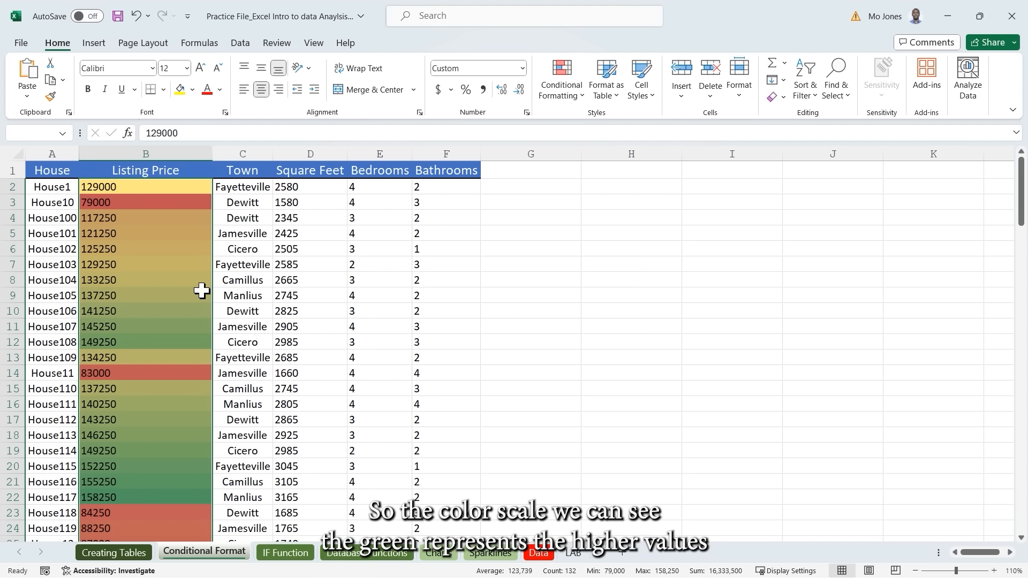
Examine the color scale on high and low listing prices through the whole house list.
click(126, 452)
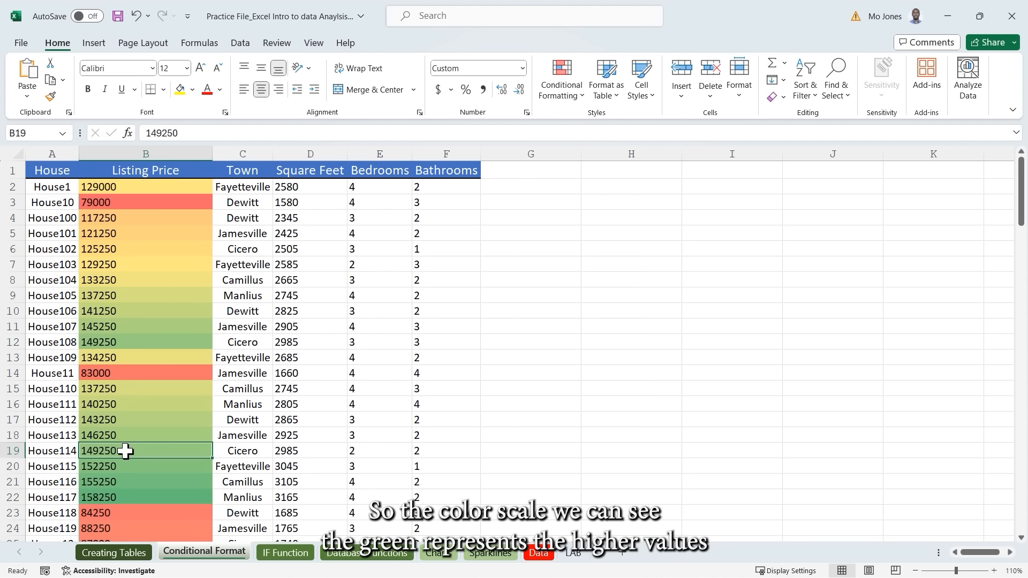
click(141, 375)
scroll(142, 376, down, 7)
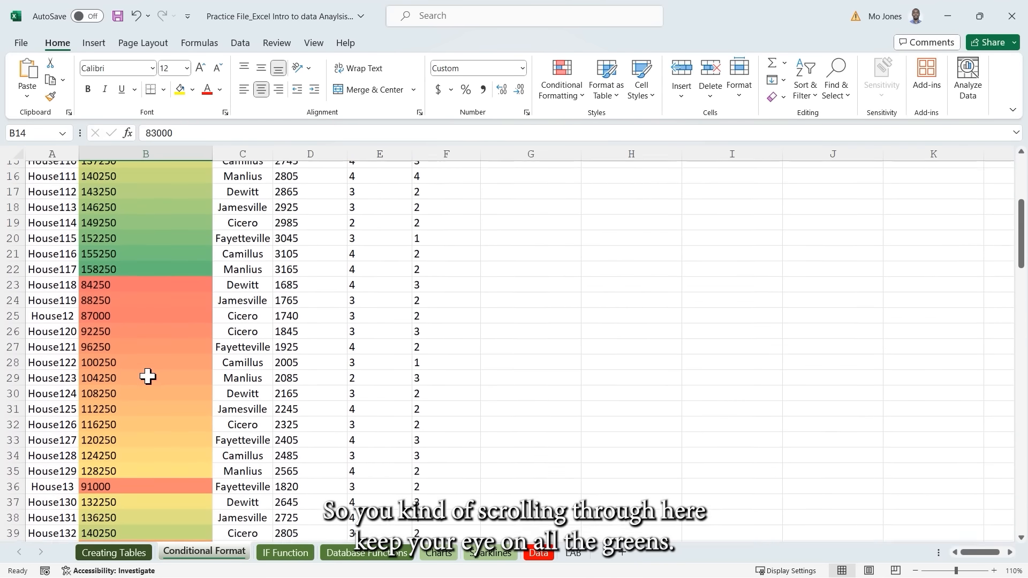
scroll(148, 376, down, 11)
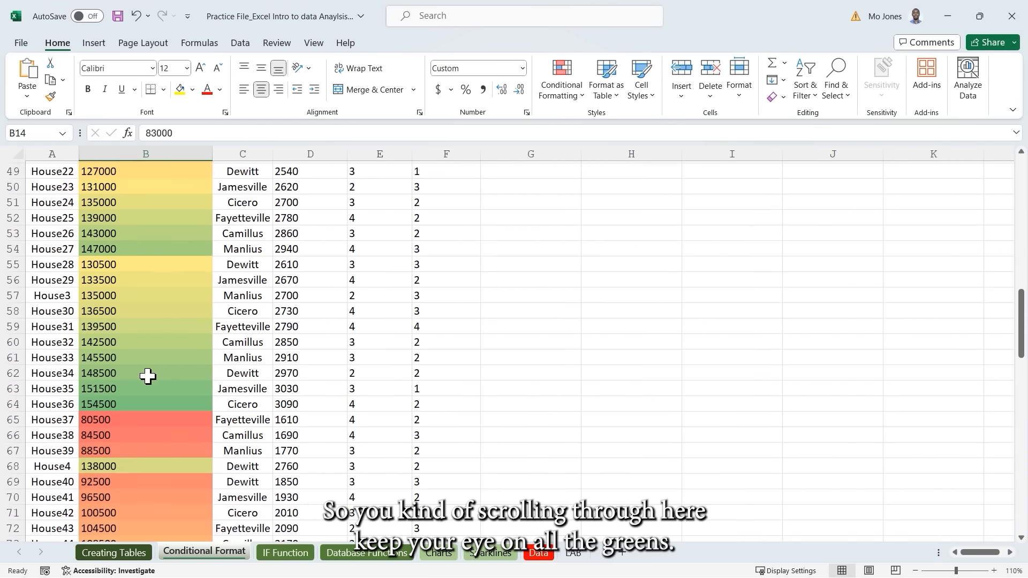
scroll(148, 376, down, 8)
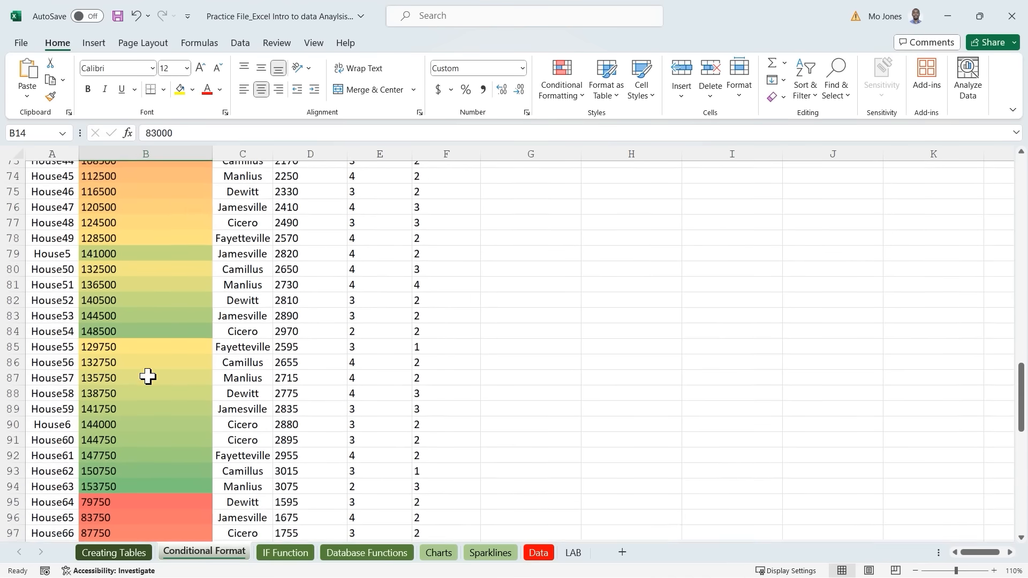
scroll(147, 377, down, 9)
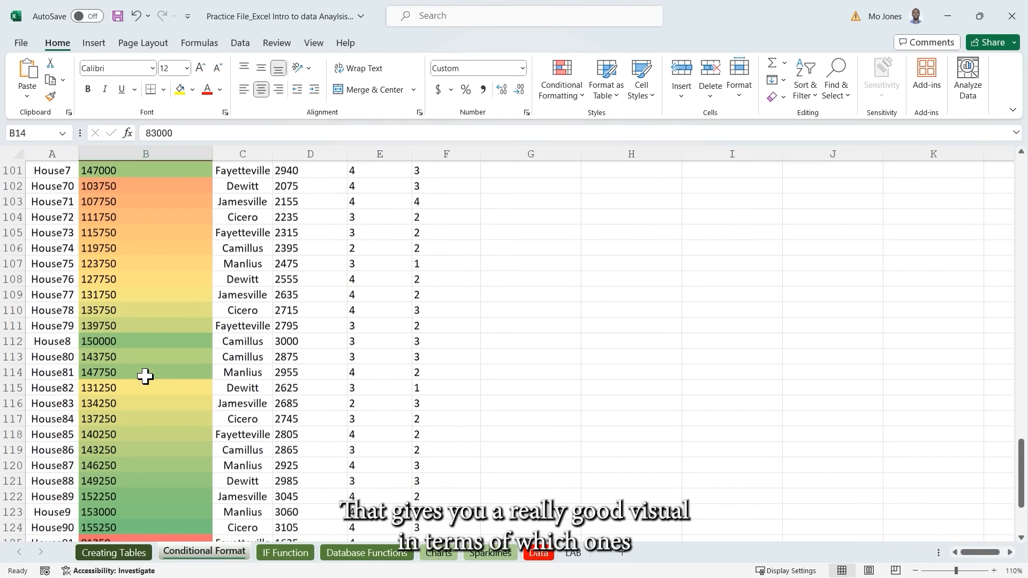
scroll(145, 376, down, 3)
scroll(145, 377, up, 3)
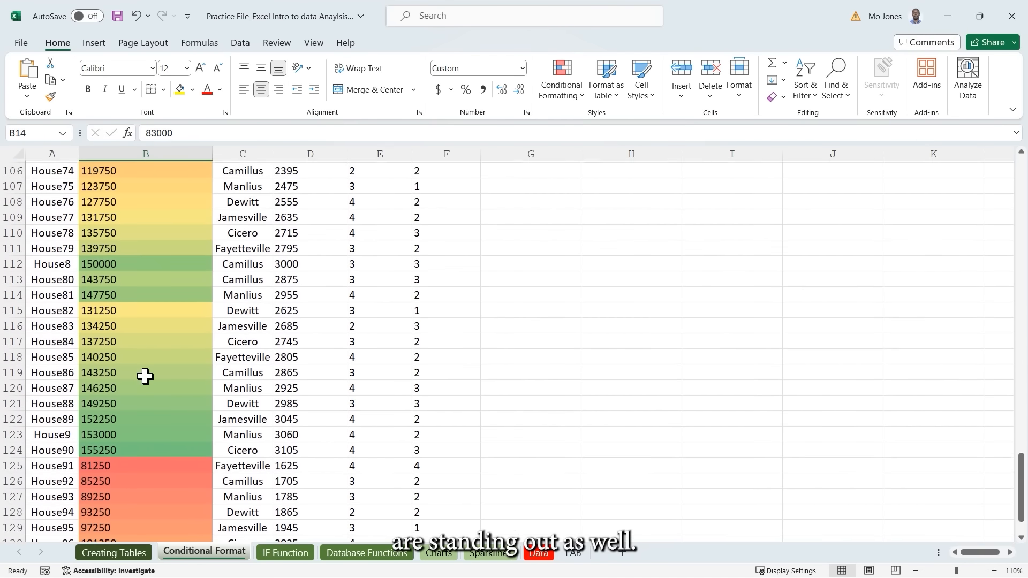
scroll(145, 377, up, 20)
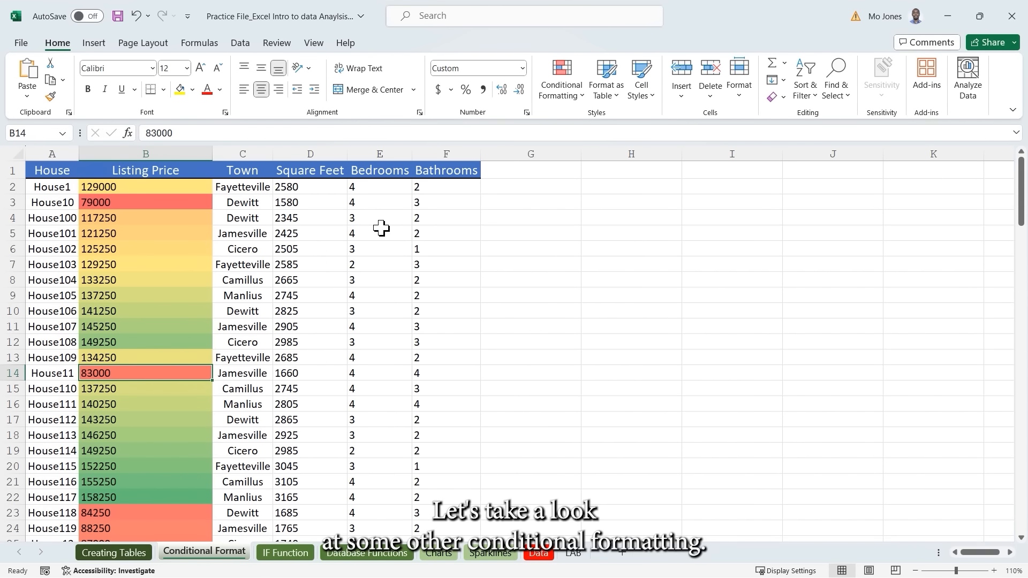
Highlight all Square Feet values from D2 to D133 that are greater than 2500 using Green Fill with Dark Green Text.
click(343, 206)
click(334, 185)
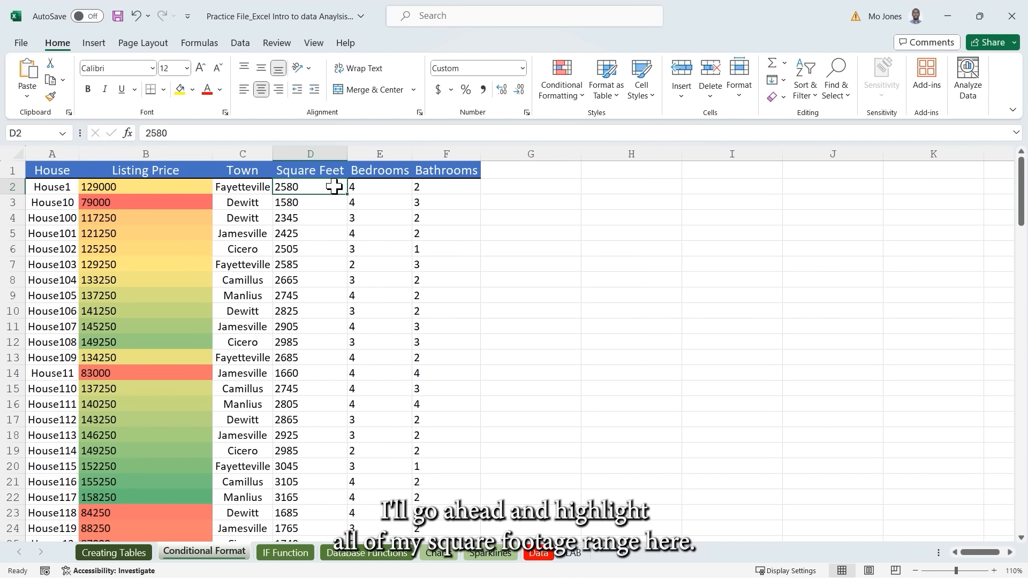
key(ctrl+shift+Down)
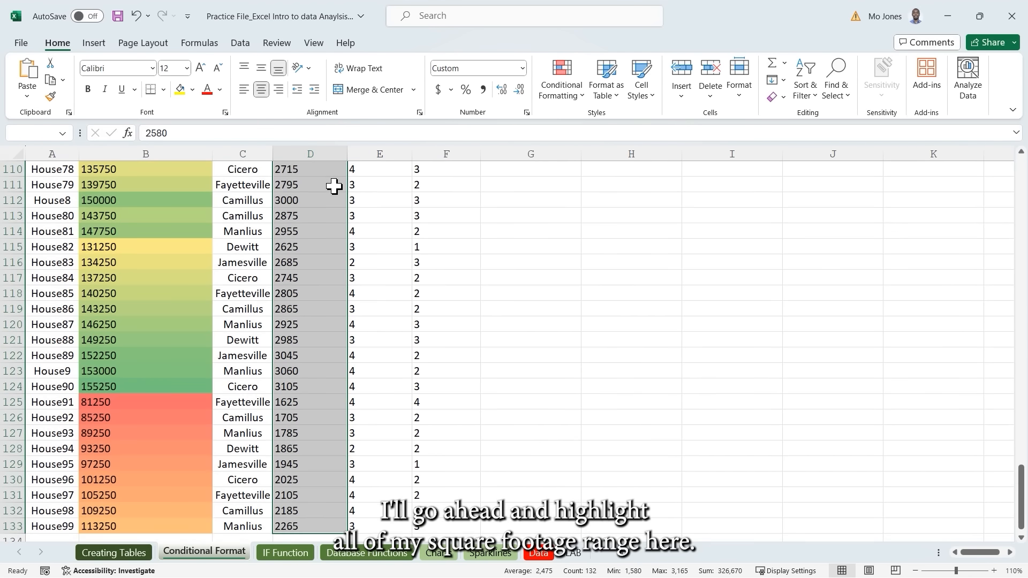
scroll(334, 186, up, 20)
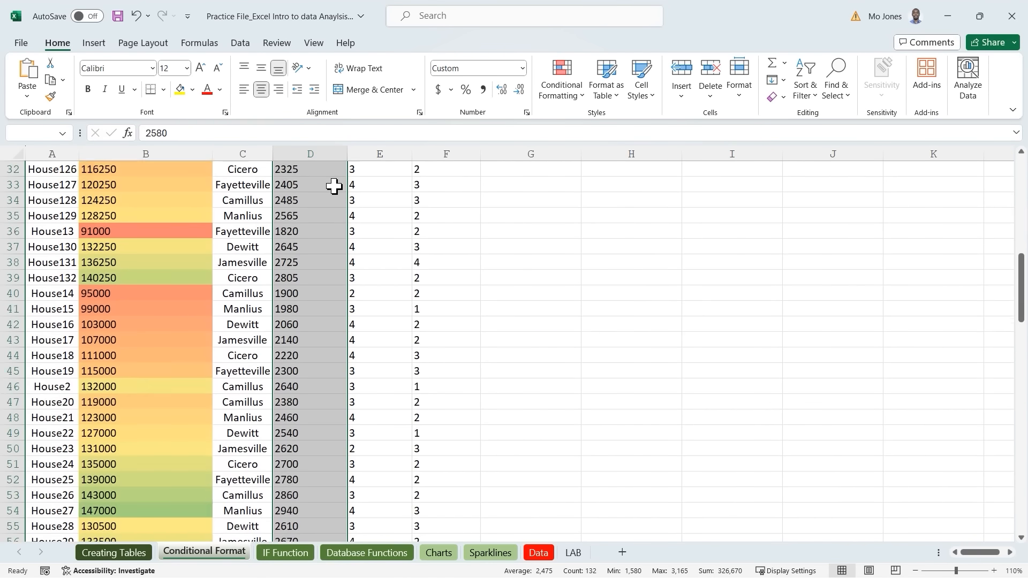
scroll(335, 185, up, 3)
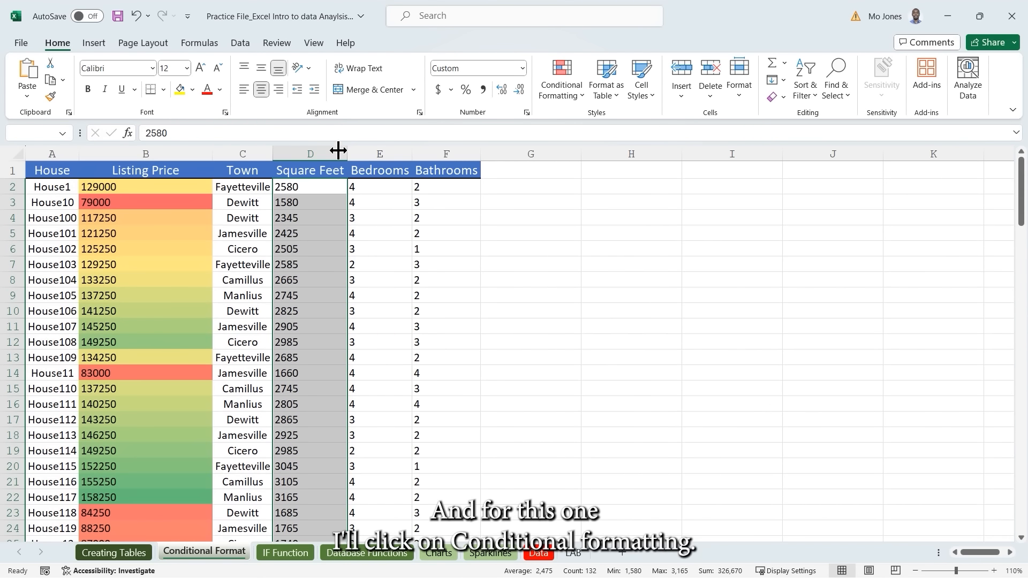
click(582, 95)
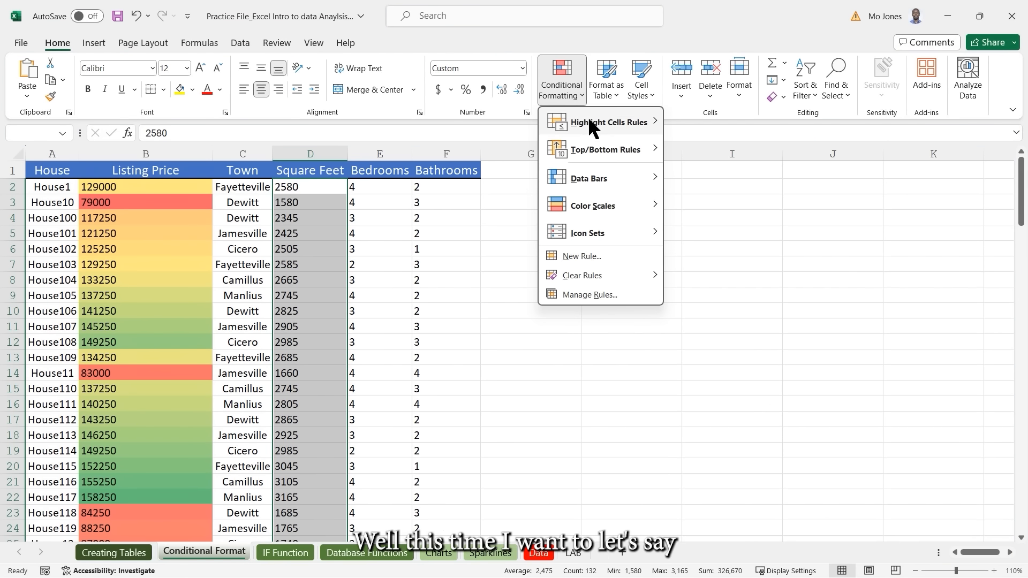
mouse_move(591, 123)
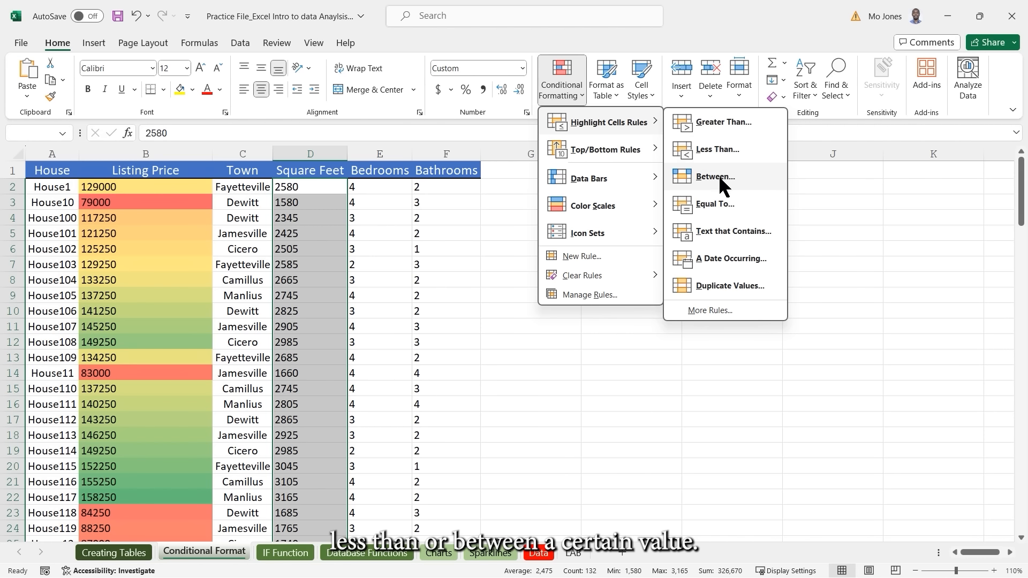
click(720, 122)
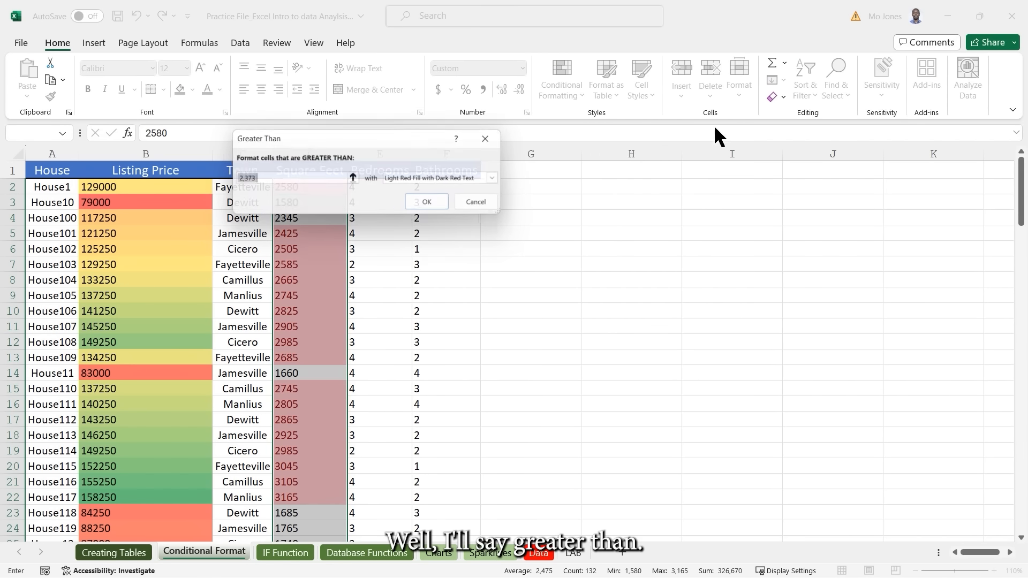
drag(420, 144, 609, 204)
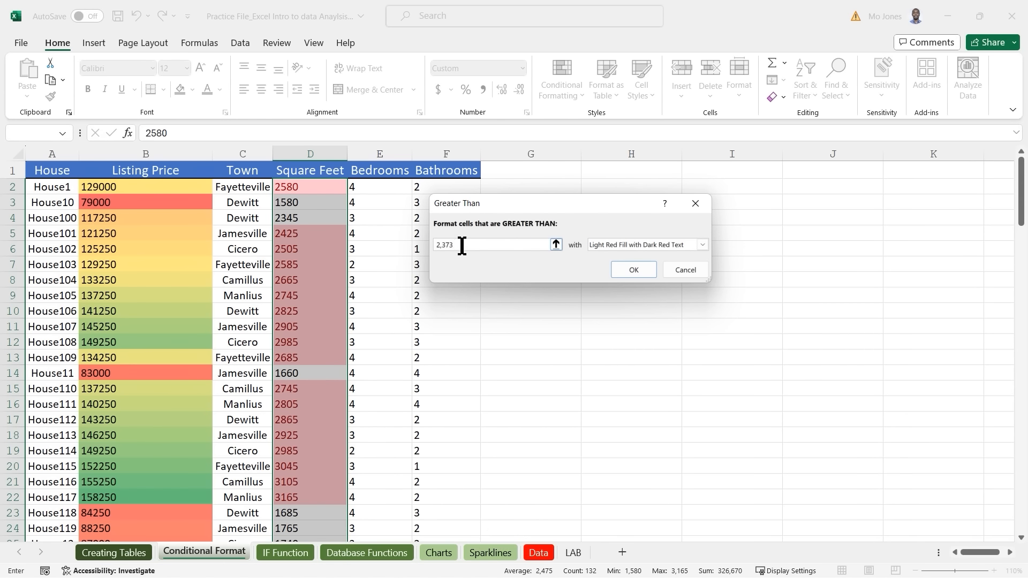
text(2500)
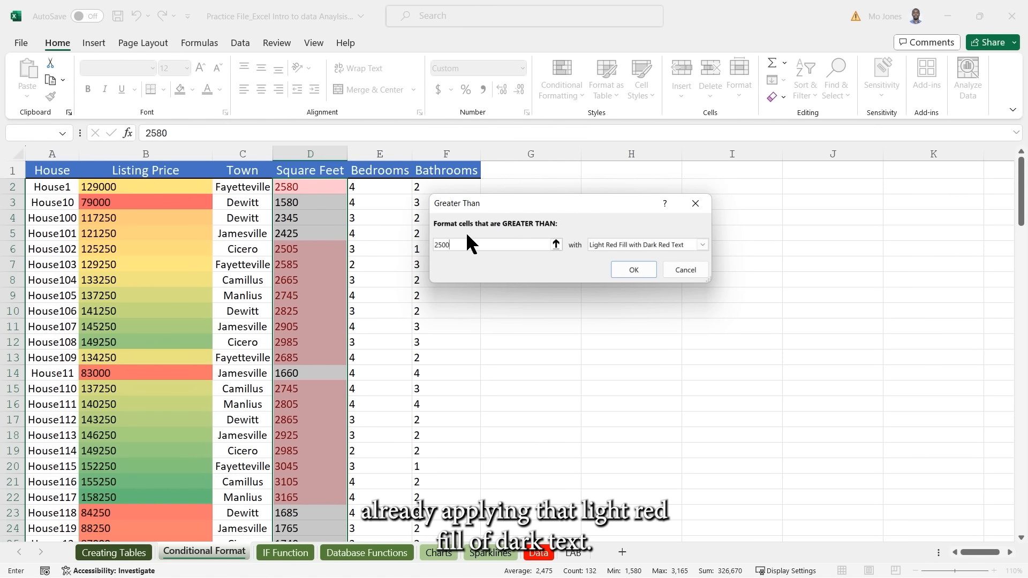
click(701, 245)
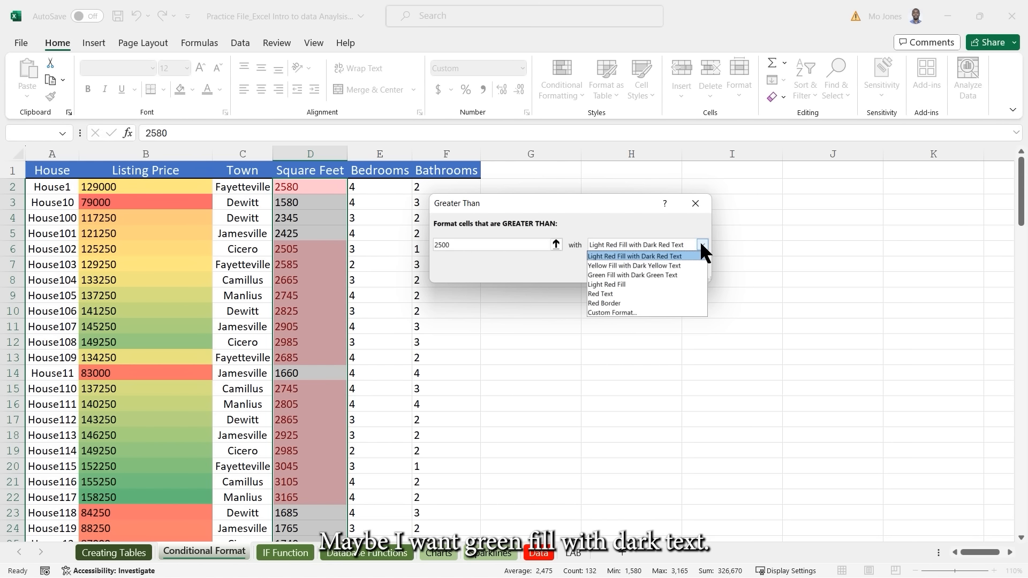
click(626, 275)
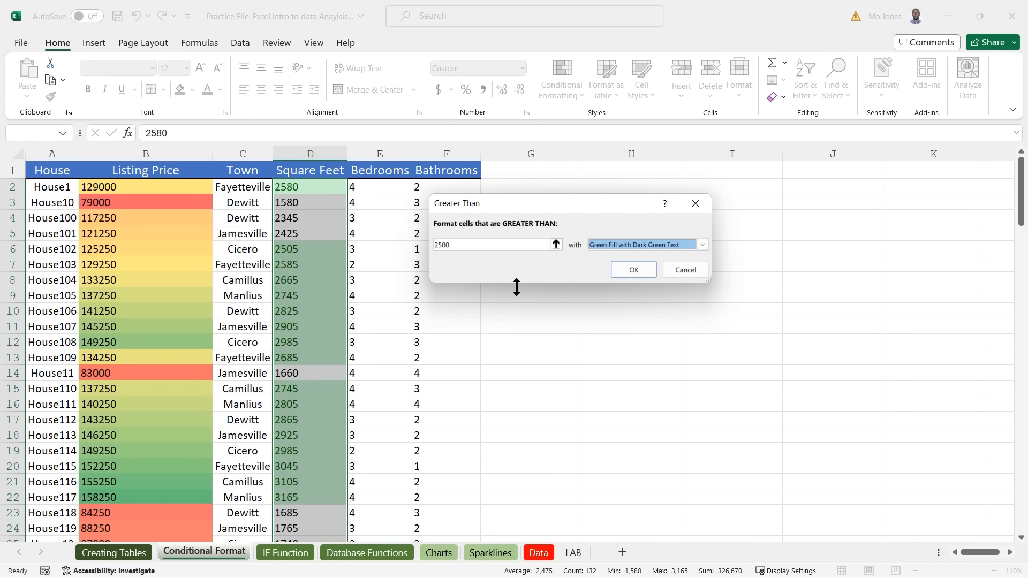
click(634, 270)
Select the House10, House100 and House101 records in A3:F5 to check their square footage against the highlight rule.
click(378, 234)
drag(316, 203, 315, 227)
drag(50, 202, 436, 230)
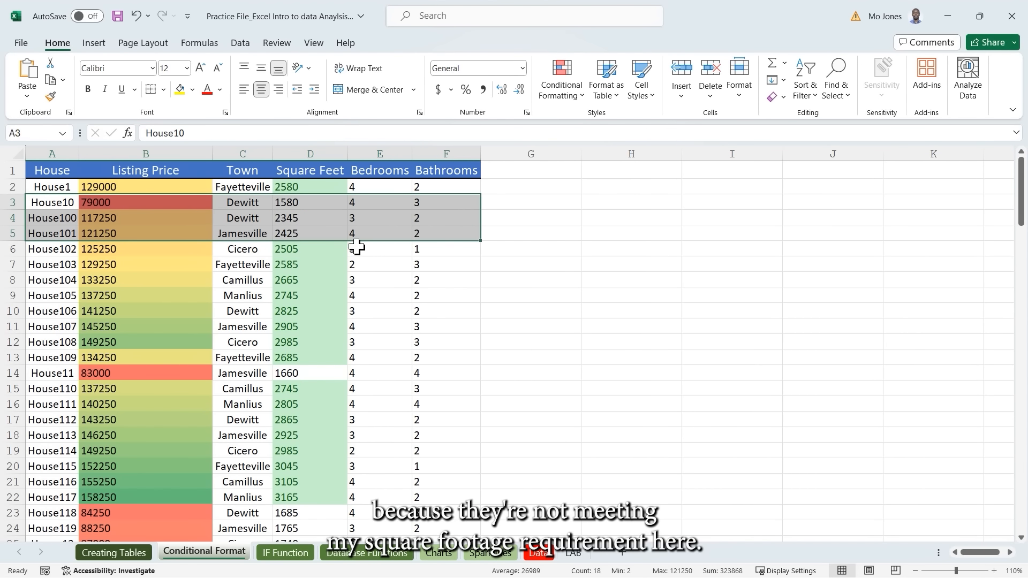
Highlight all Bedrooms values from E2 to E133 that are equal to 3 using Green Fill with Dark Green Text.
click(379, 266)
click(379, 186)
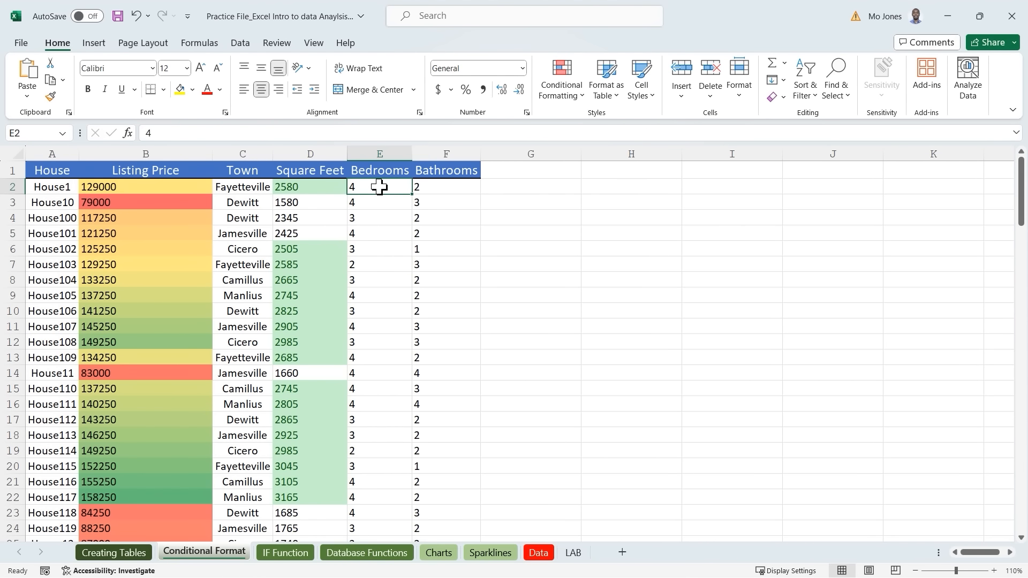
key(ctrl+shift+Down)
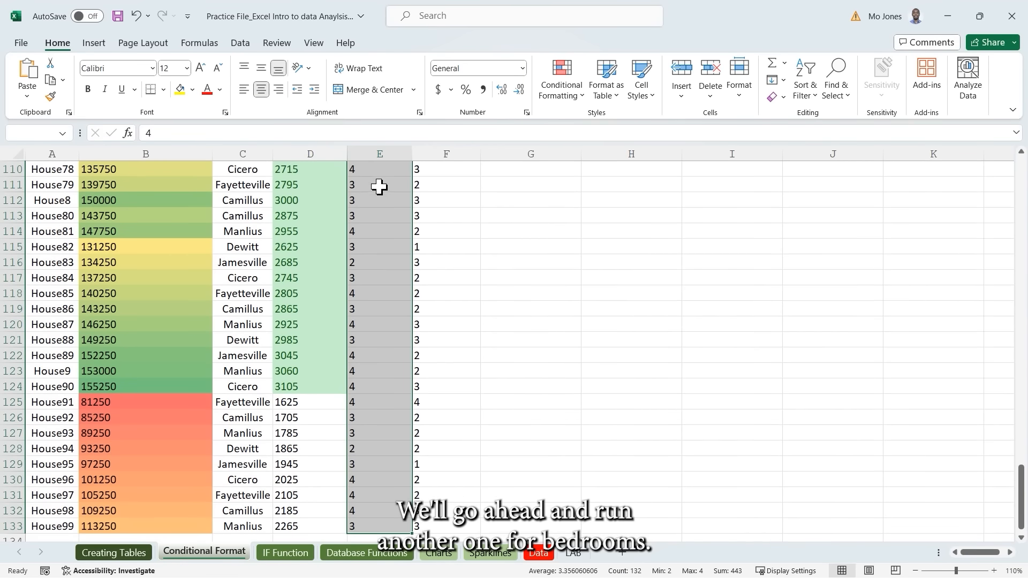
scroll(375, 190, up, 12)
scroll(373, 191, up, 20)
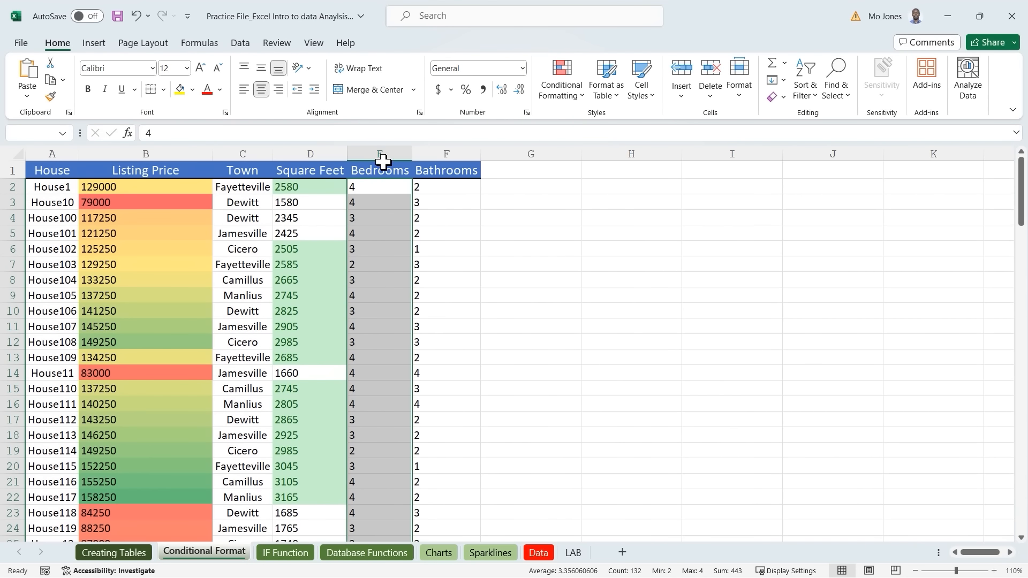
click(578, 95)
mouse_move(646, 124)
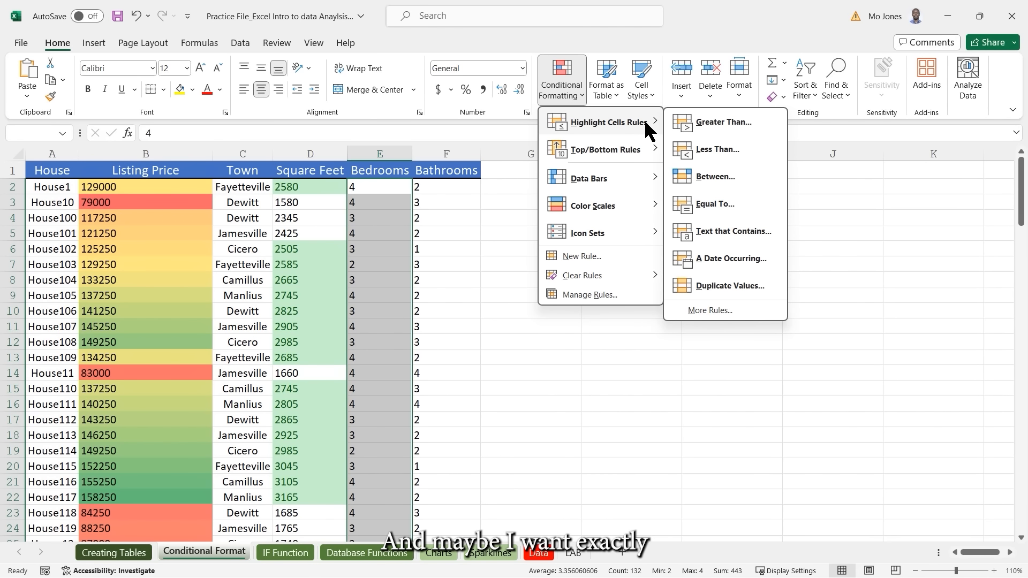
click(714, 203)
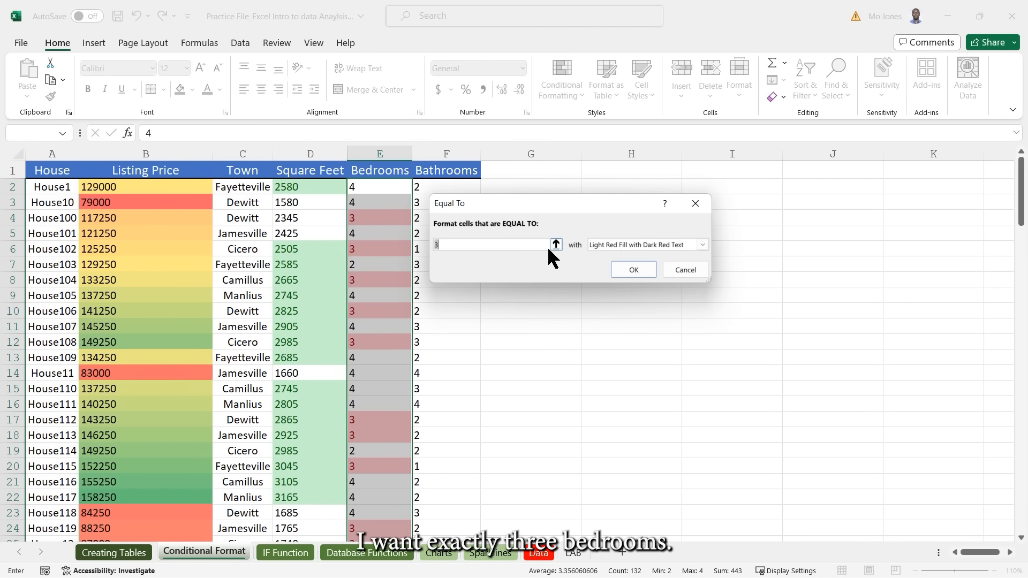
click(703, 244)
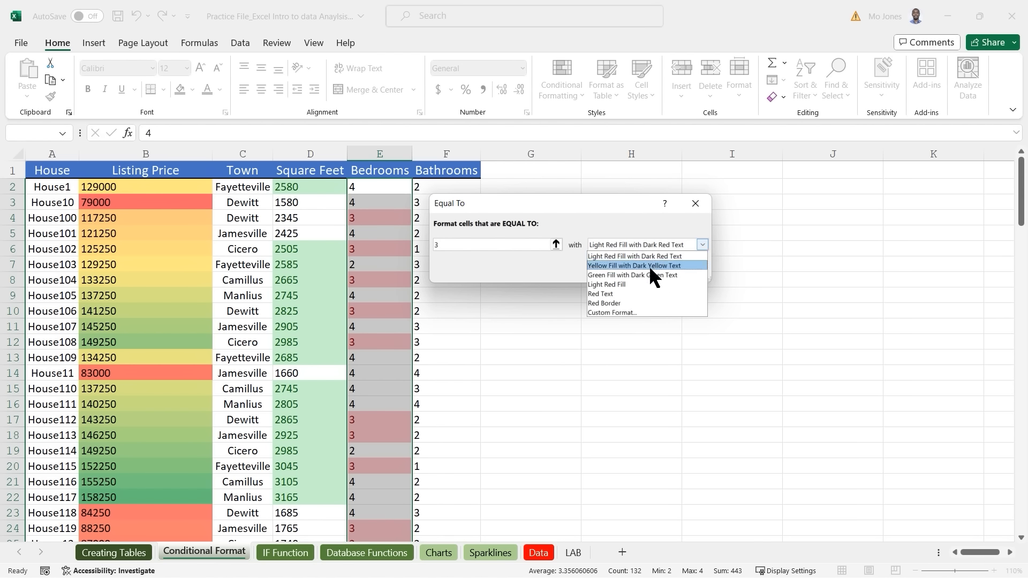
click(638, 275)
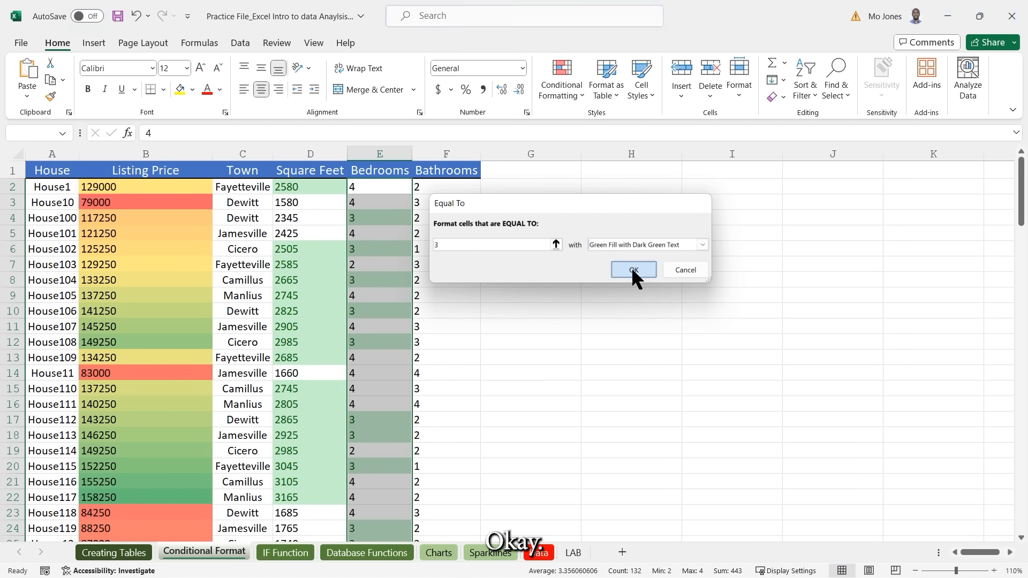
click(631, 267)
Select the Square Feet and Bedrooms cells of House102 and then House104 to check where both highlight rules match.
click(456, 263)
drag(303, 248, 370, 250)
drag(310, 283, 380, 284)
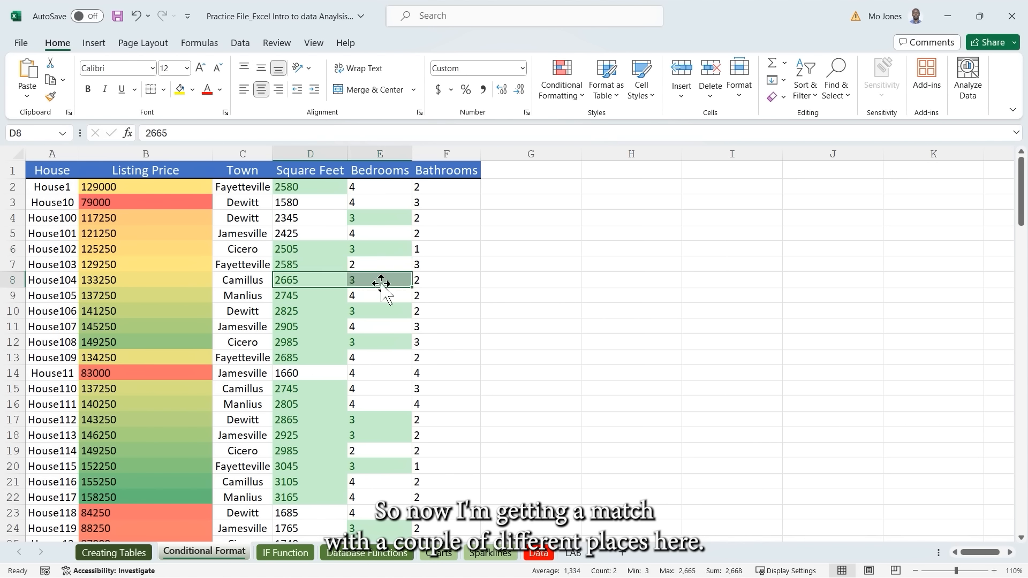
click(520, 259)
Highlight all Bathrooms values from F2 to F133 that are greater than 2 using Green Fill with Dark Green Text.
click(455, 188)
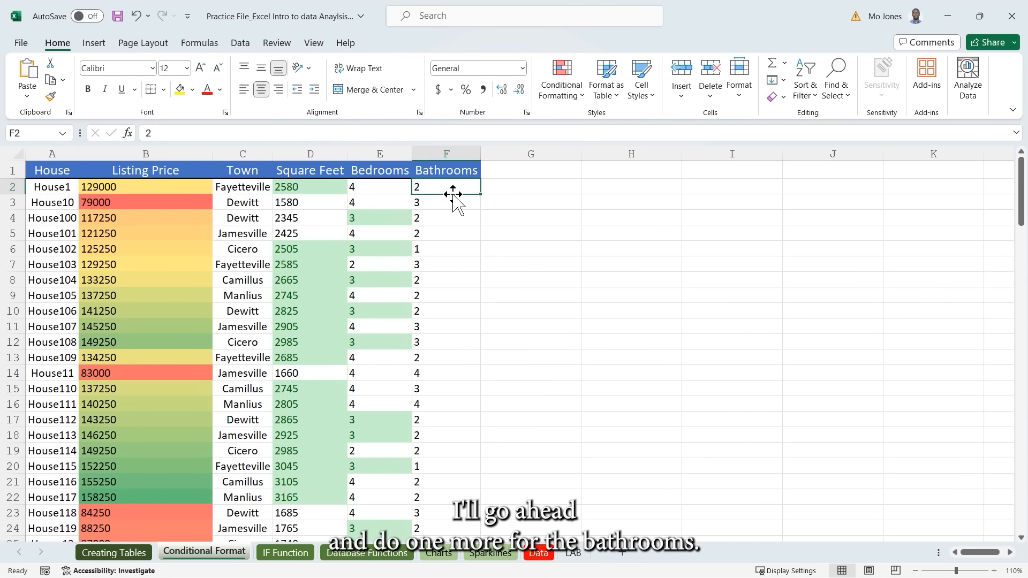
key(ctrl+shift+Down)
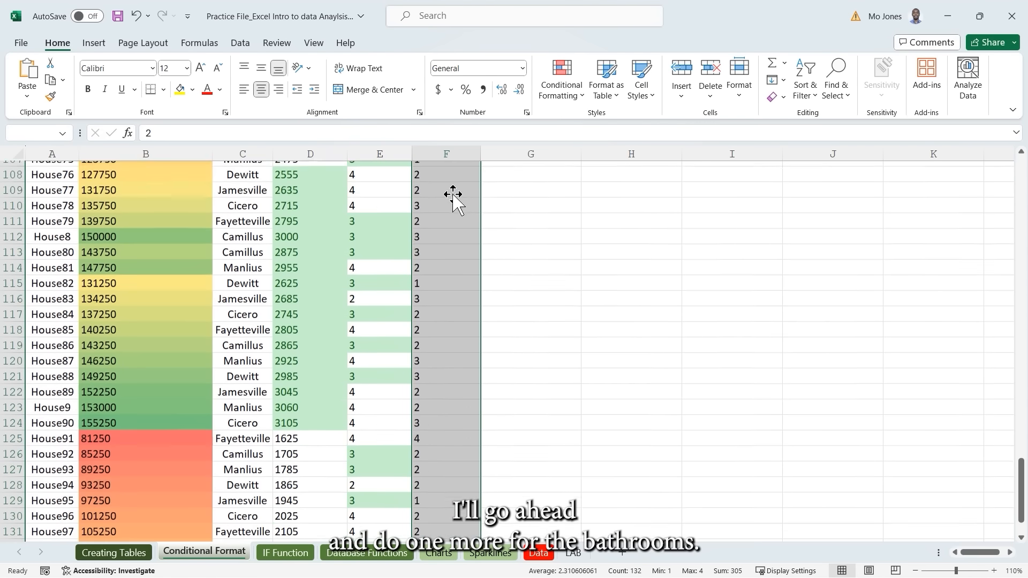
click(580, 94)
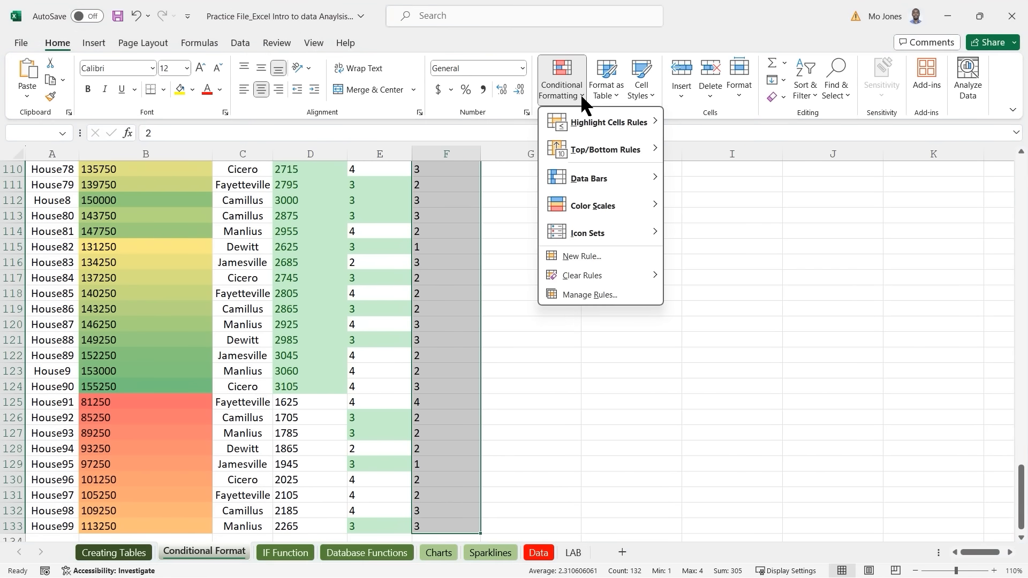
mouse_move(631, 117)
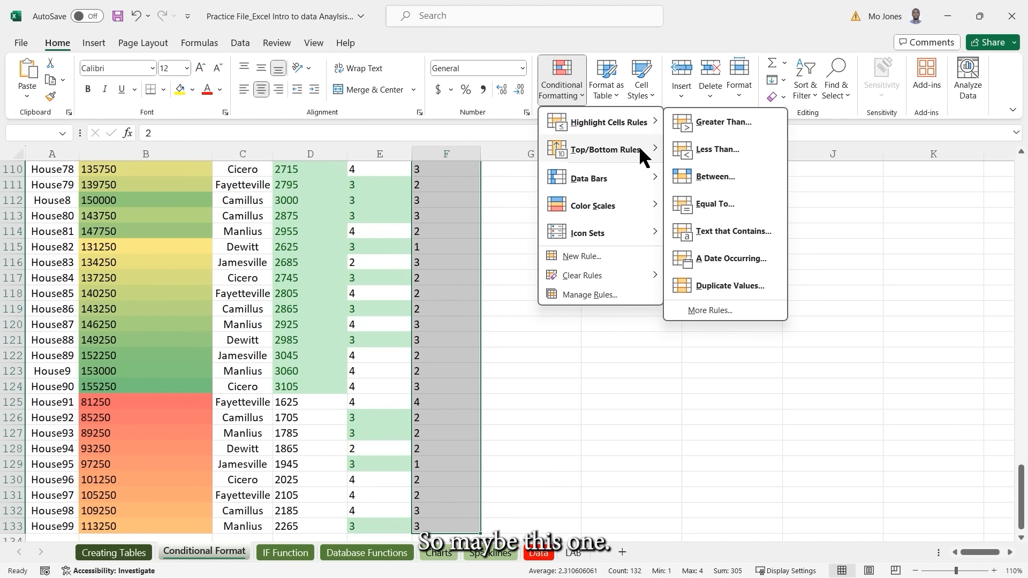
mouse_move(639, 149)
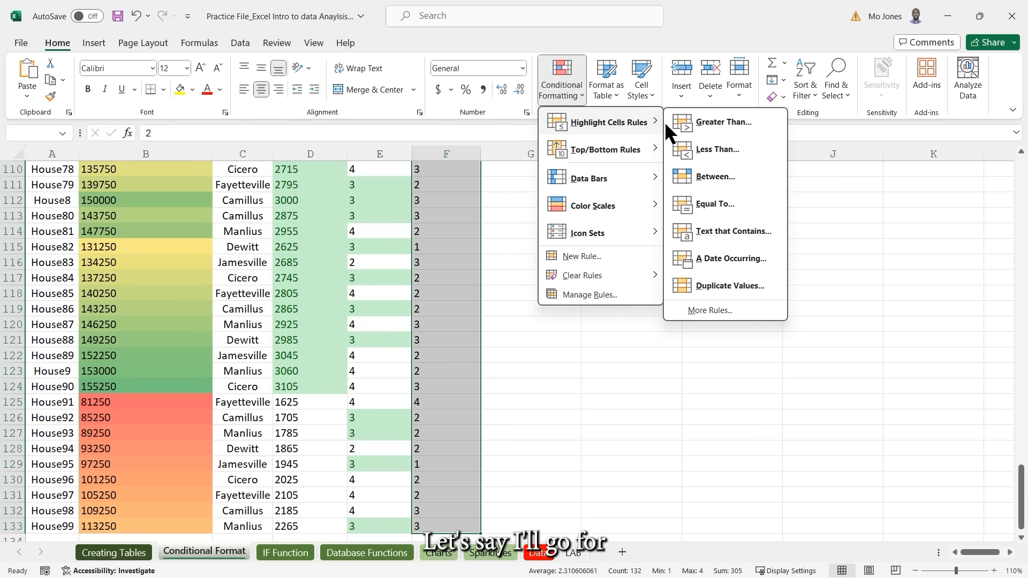
click(716, 123)
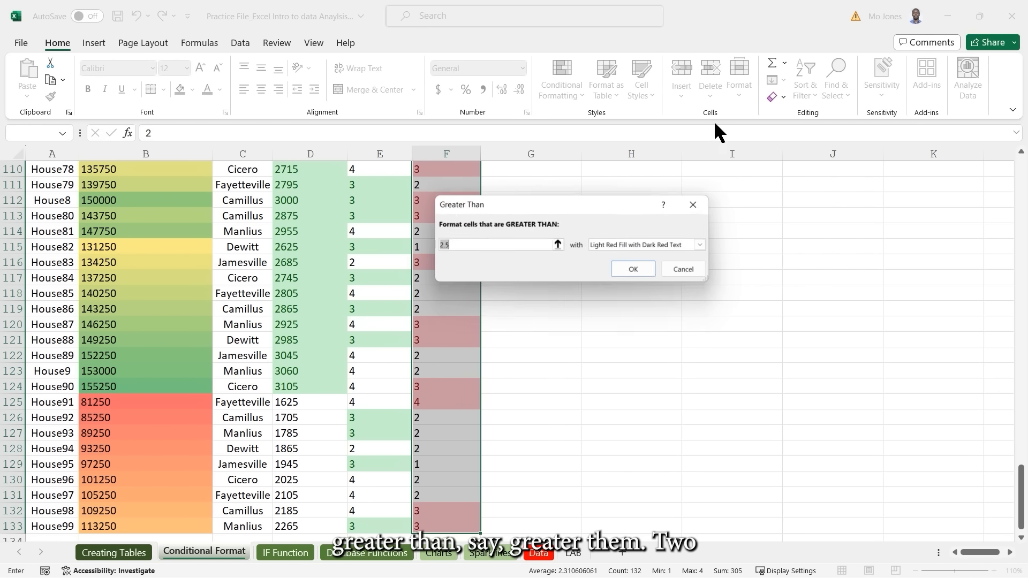
text(2)
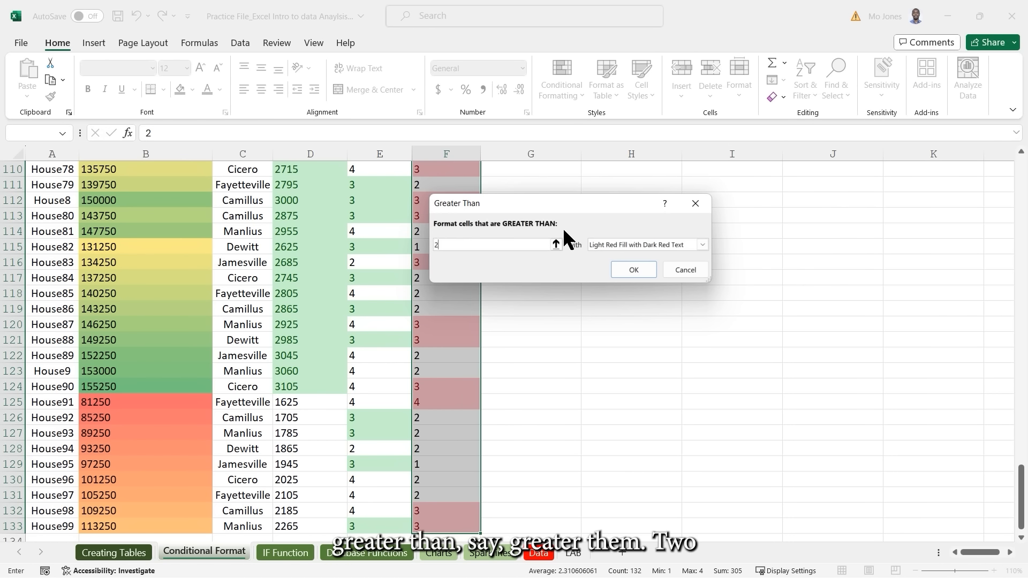
click(702, 244)
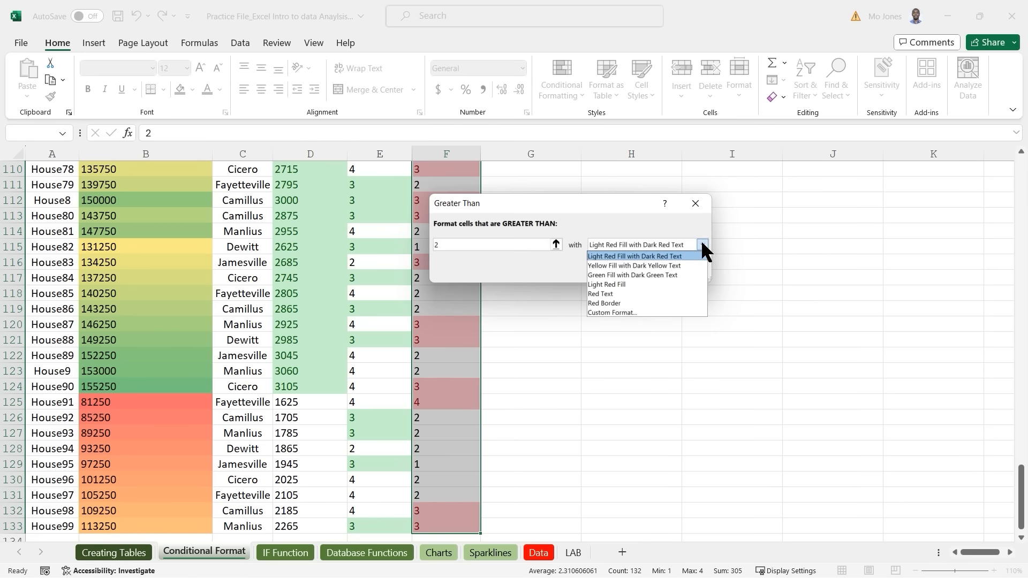
click(628, 265)
click(640, 272)
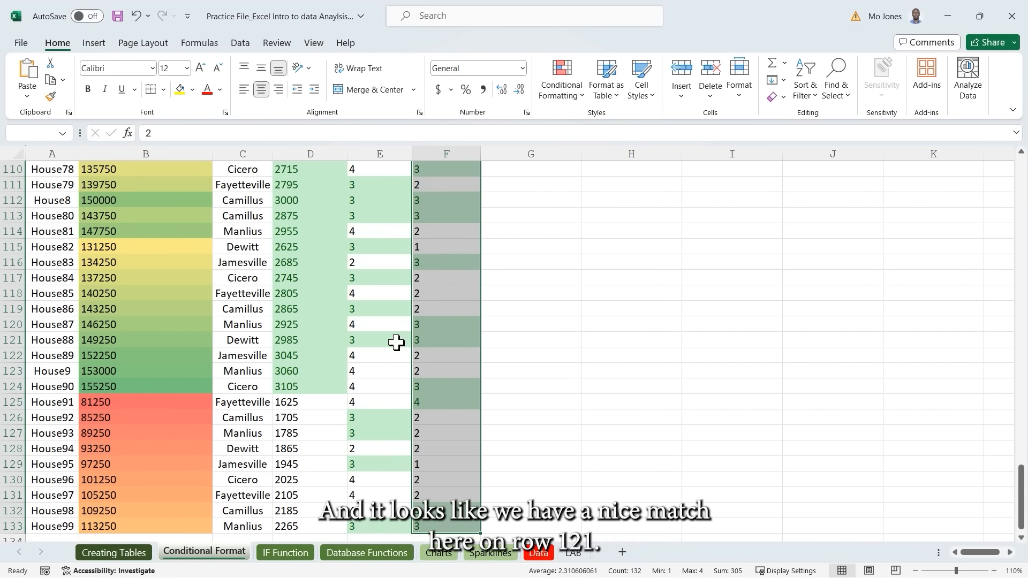
Select the House88 record in row 121 to check it against all highlight rules, and return to the start of the list.
click(18, 339)
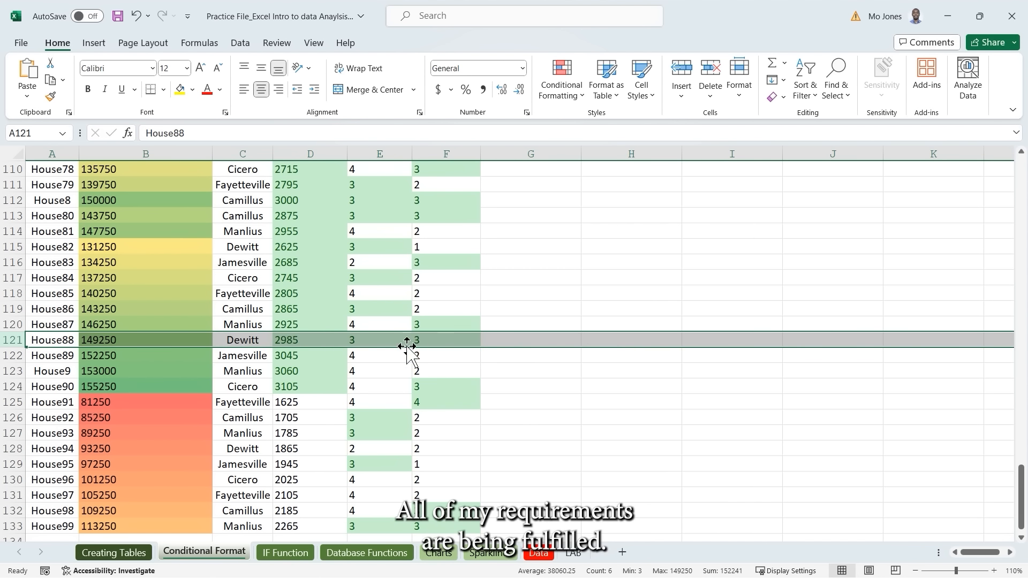
click(438, 340)
scroll(465, 305, up, 16)
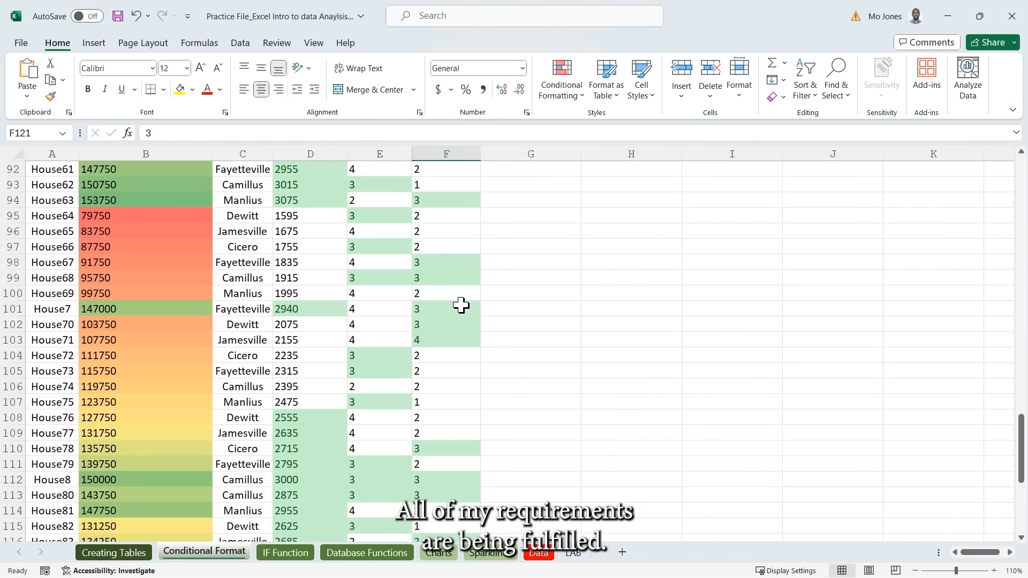
scroll(465, 305, up, 20)
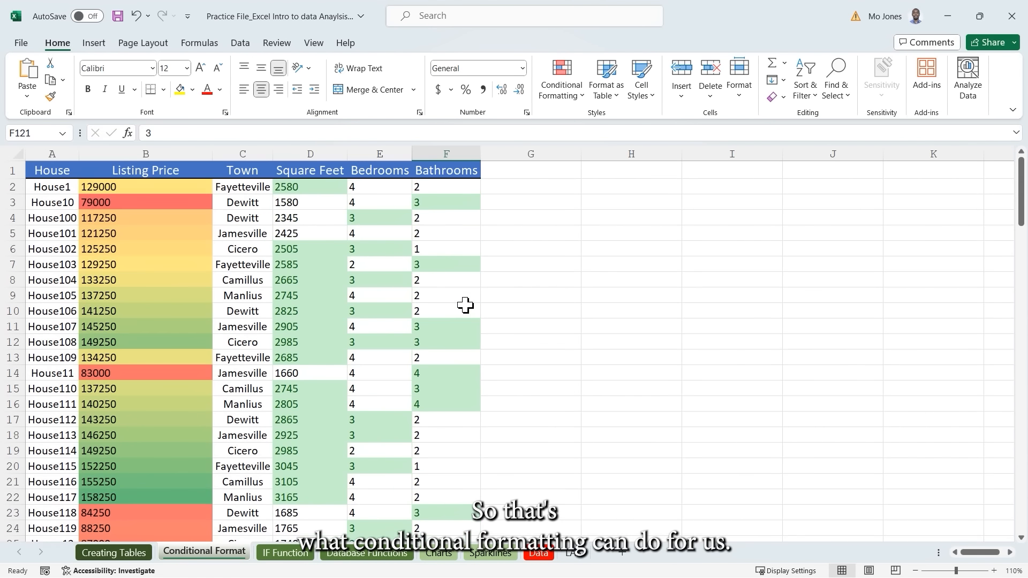
Delete the Graded Color Scale rule on listing prices B2 to B133 from this worksheet's conditional formatting rules and apply the change.
click(583, 94)
mouse_move(648, 148)
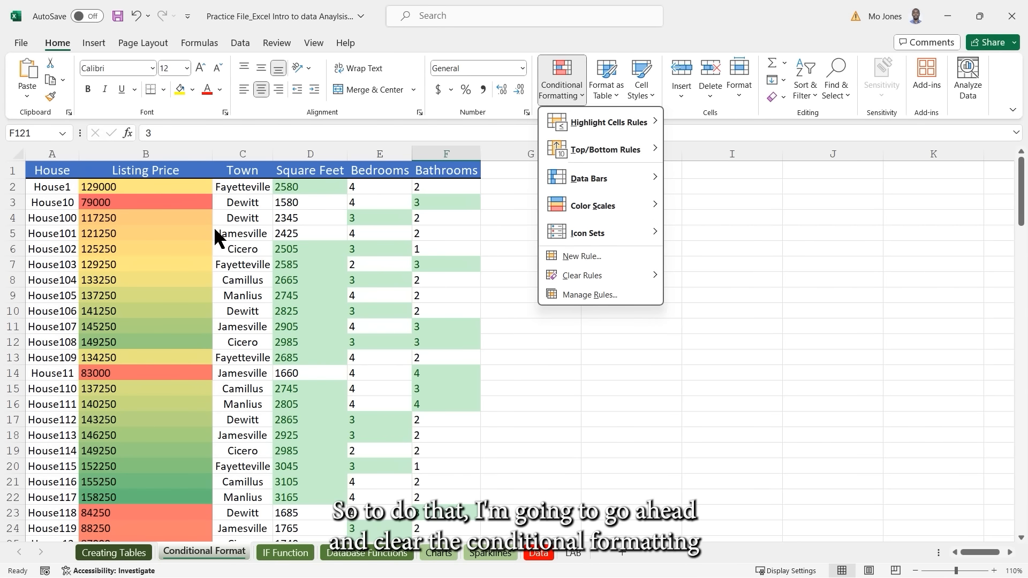
click(166, 191)
click(166, 190)
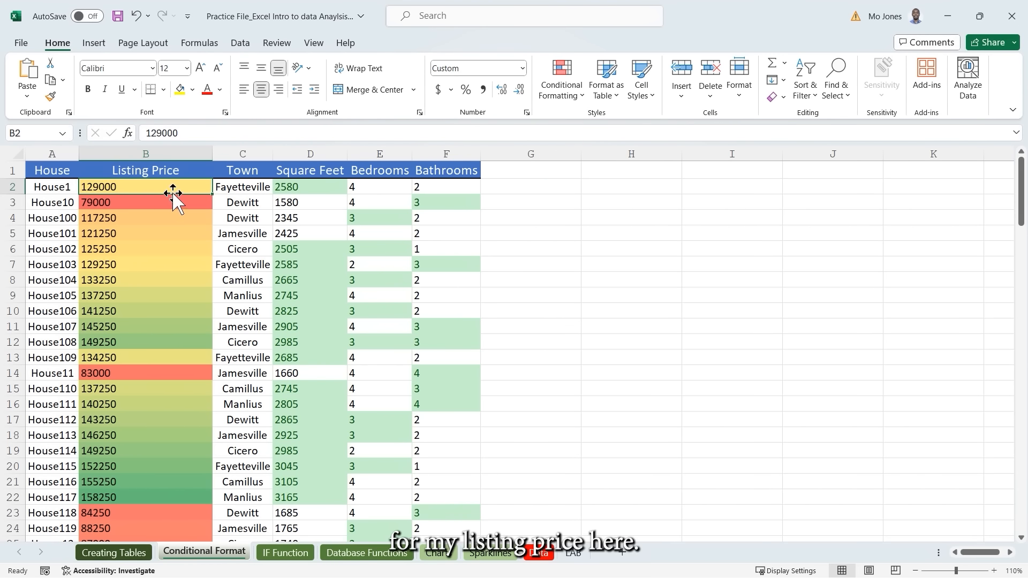
click(583, 97)
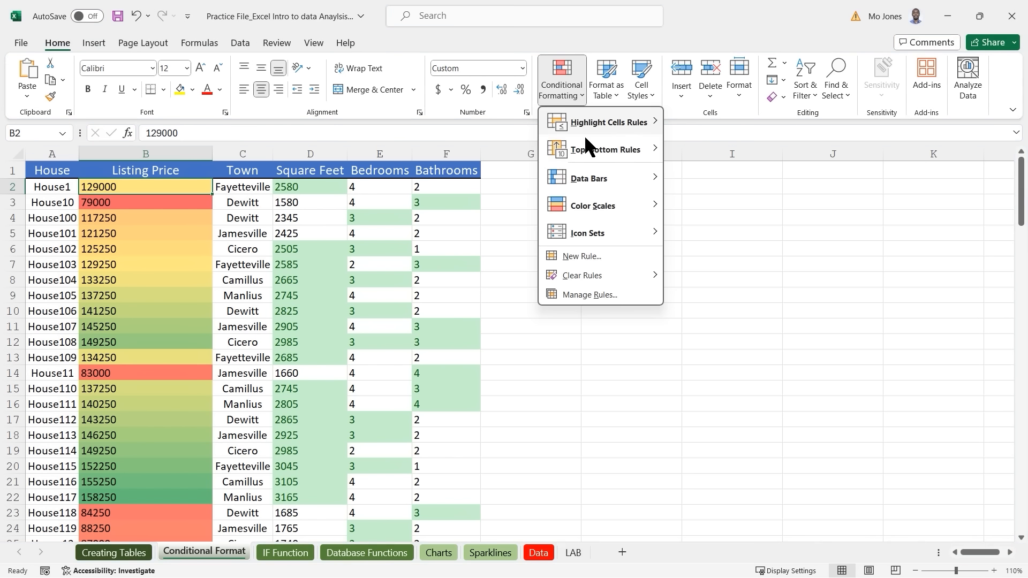
click(592, 294)
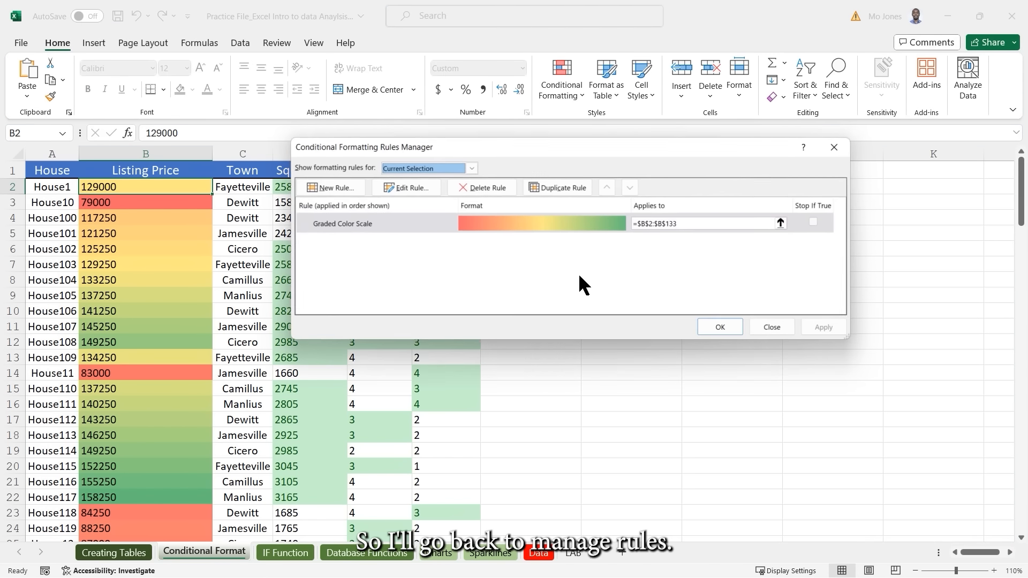
click(471, 168)
click(403, 189)
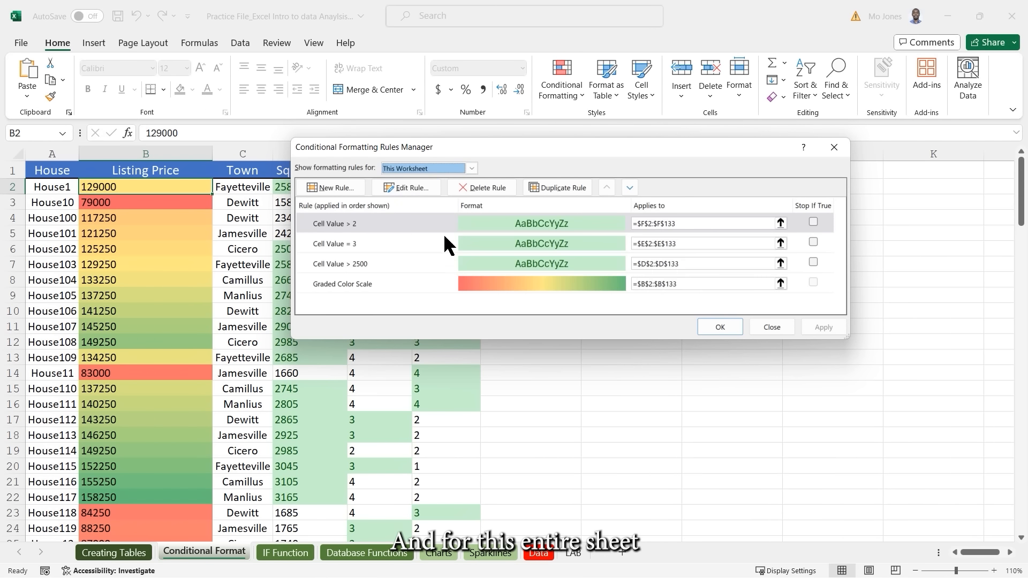
click(407, 284)
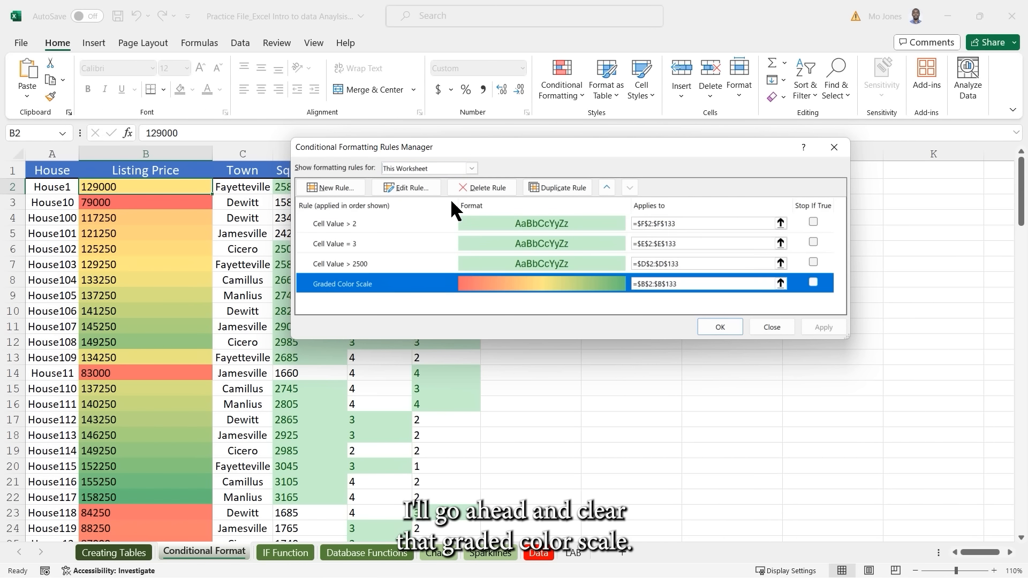
click(475, 187)
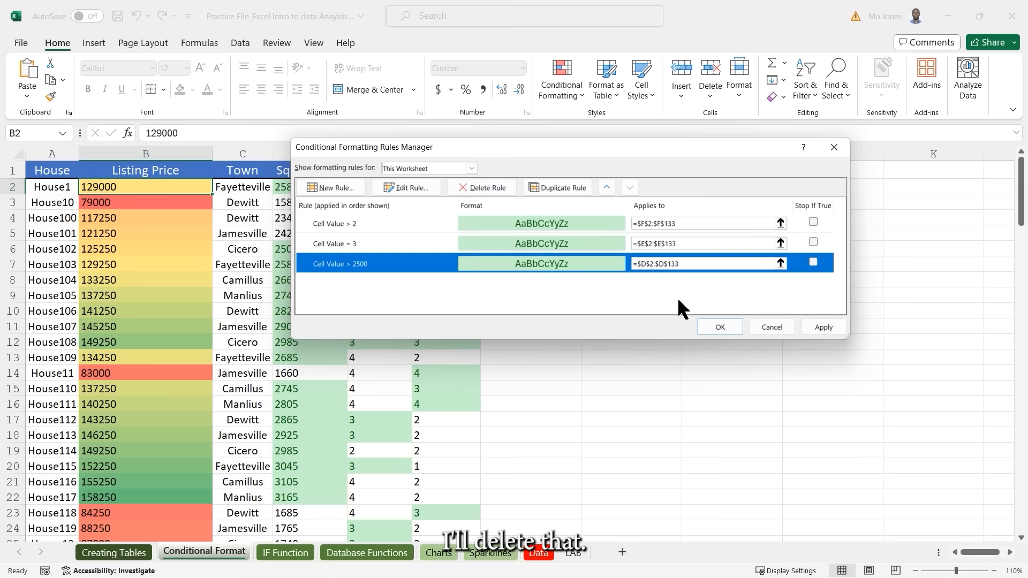
click(824, 324)
click(720, 326)
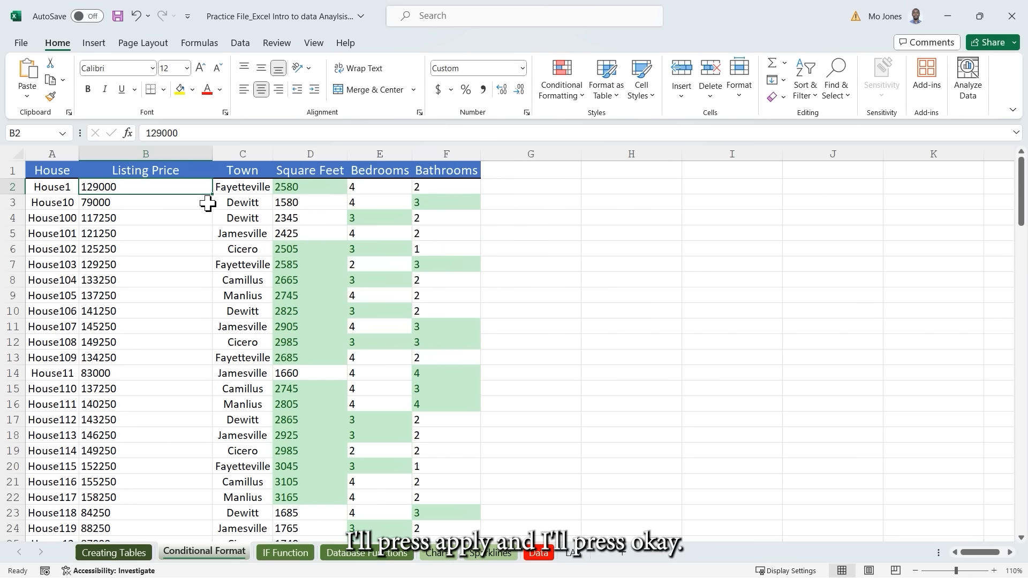
Preview highlighting the top 20% of listing prices from B2 to B133 using Light Red Fill with Dark Red Text, without applying it.
key(ctrl+shift+Down)
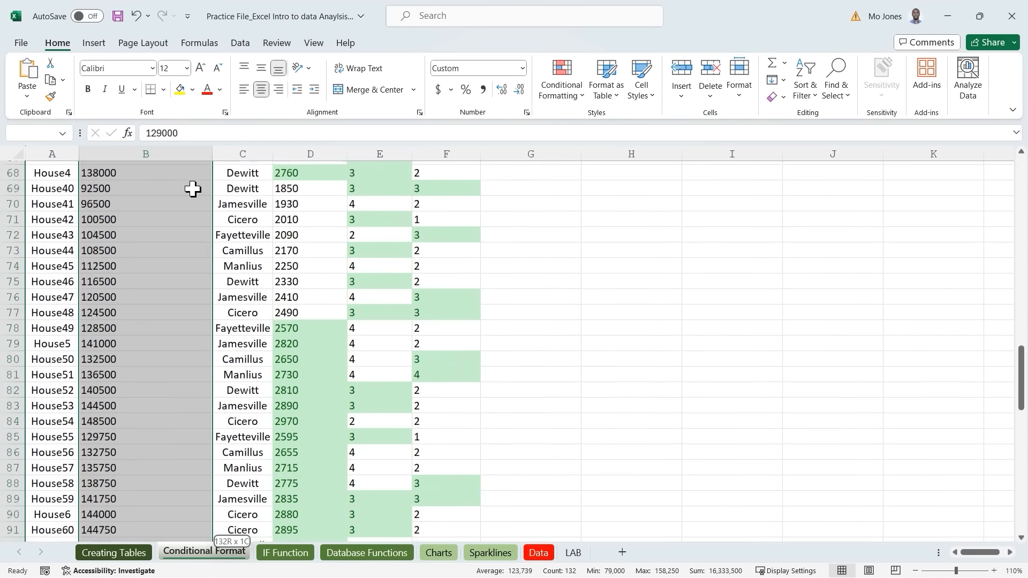
scroll(199, 188, up, 20)
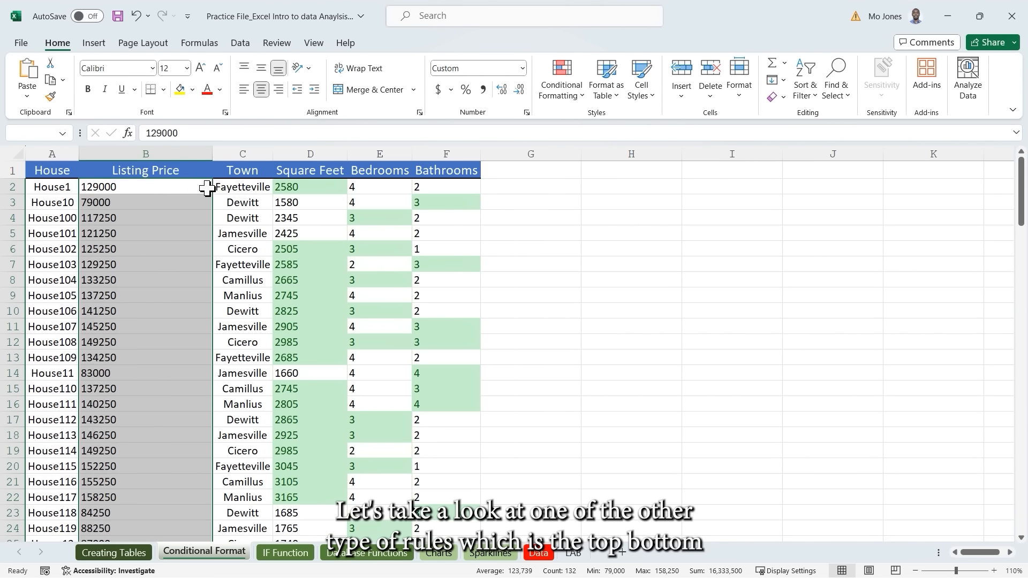
click(580, 92)
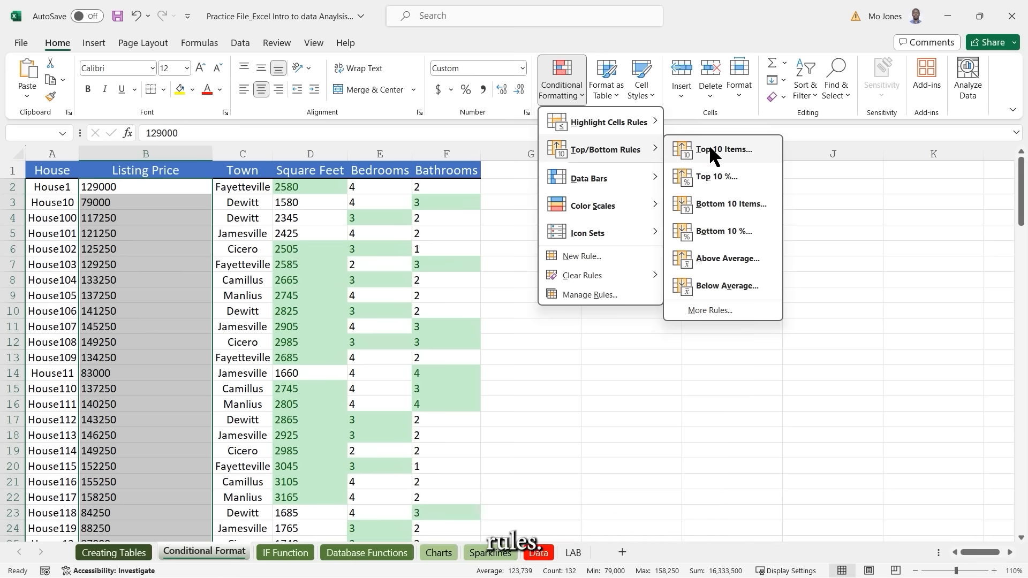
click(718, 175)
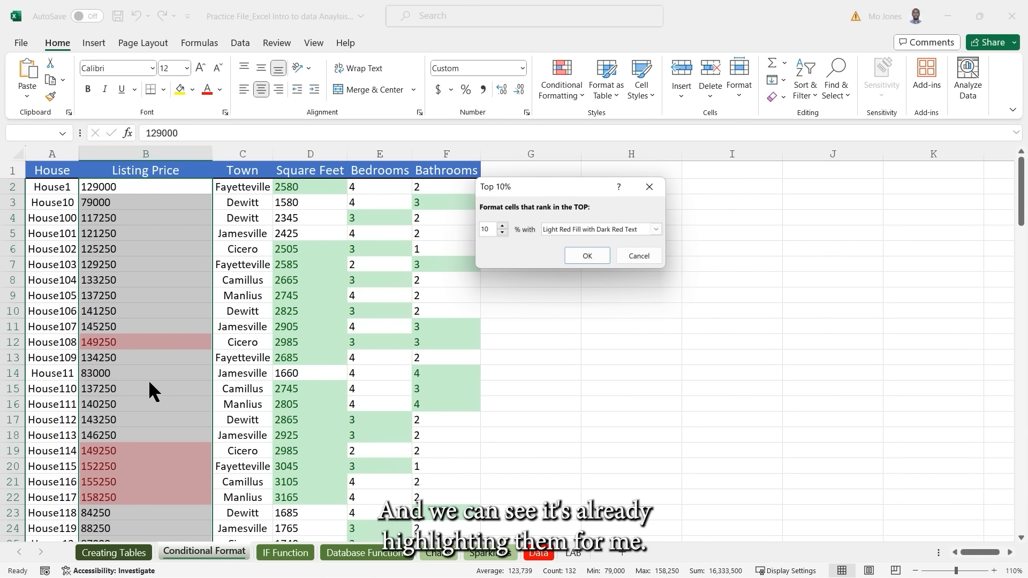
click(502, 225)
click(503, 225)
click(502, 224)
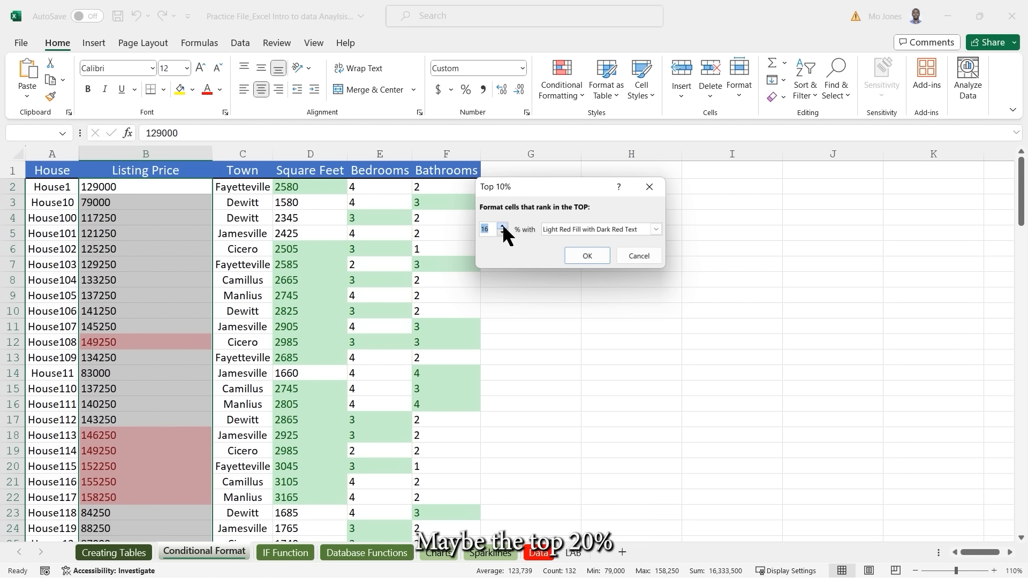
click(503, 225)
click(502, 225)
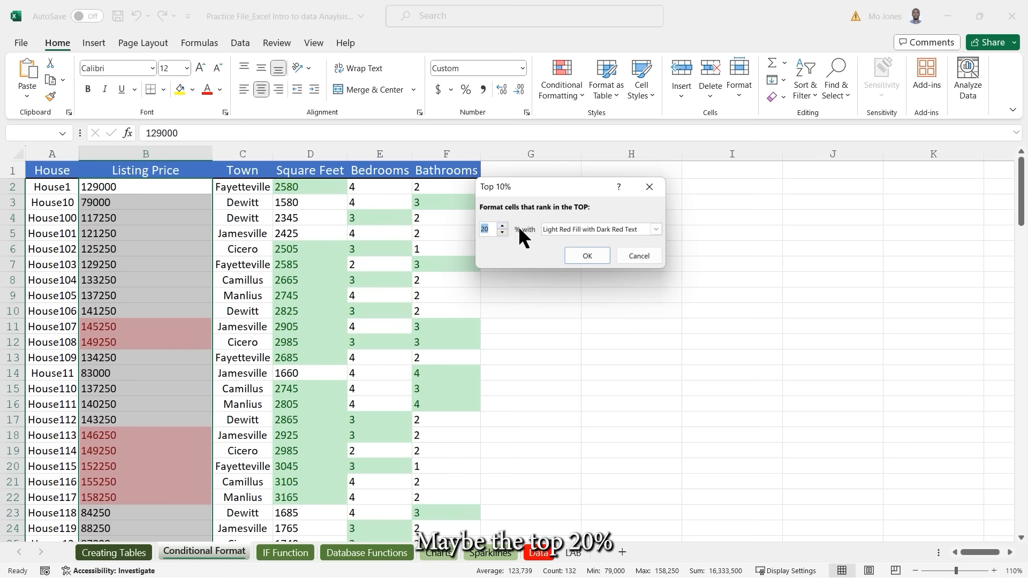
click(638, 256)
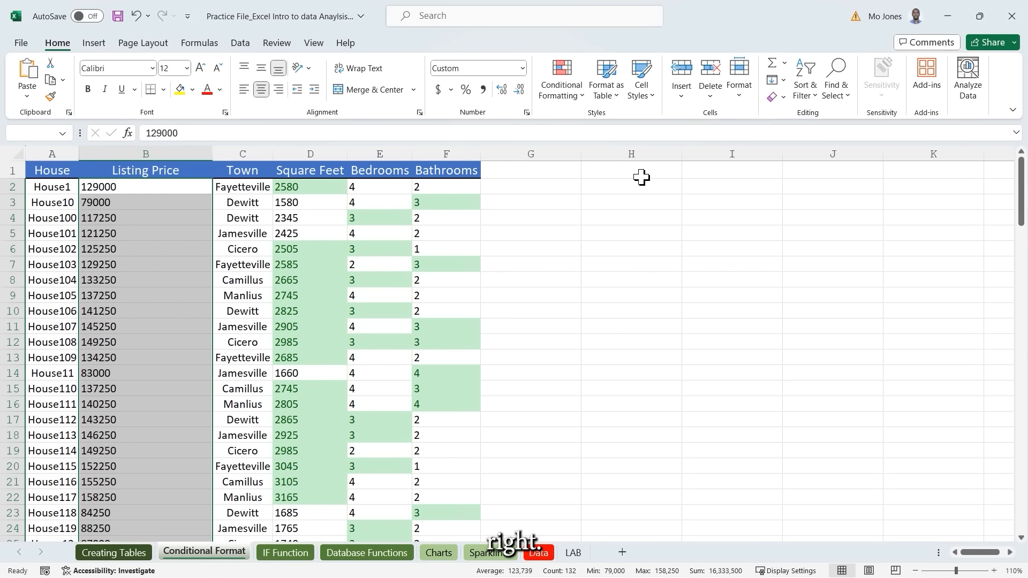
Preview highlighting the bottom 10% of listing prices from B2 to B133 using Light Red Fill with Dark Red Text, without applying it.
click(579, 95)
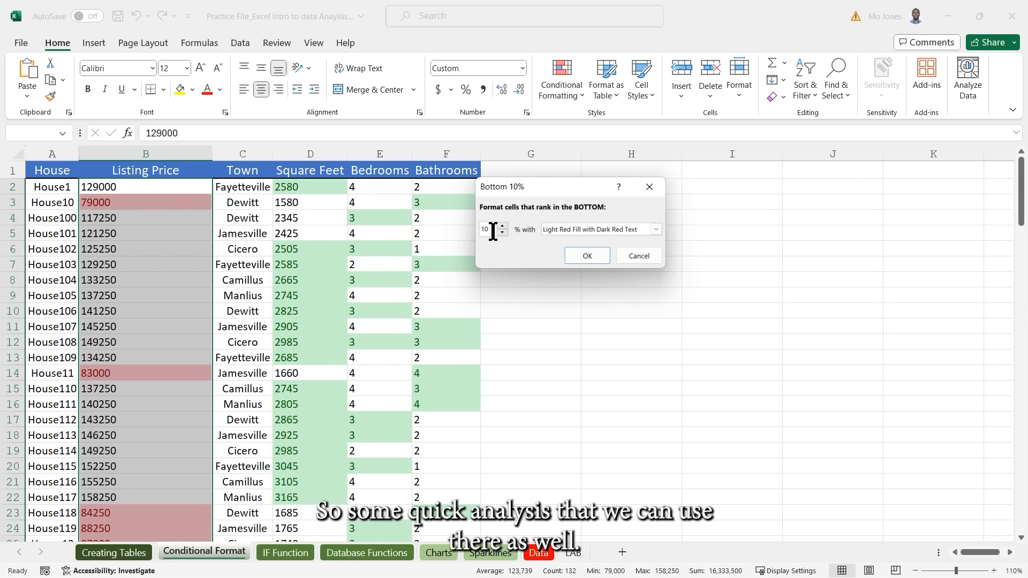
click(638, 256)
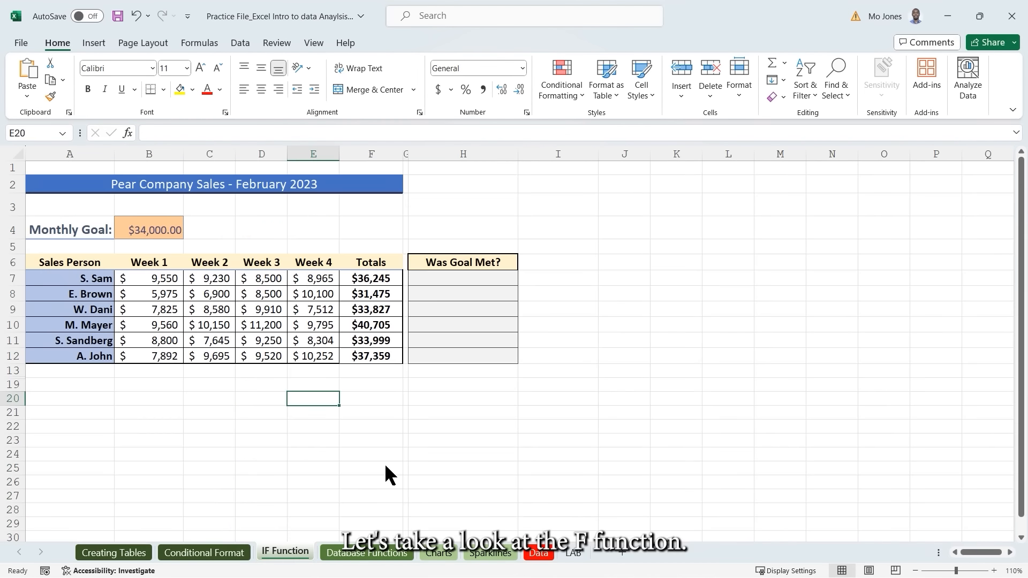
On the IF Function sheet, examine the Was Goal Met? column, the salespeople in column A, the weekly sales in row 7 and the total in F7.
click(444, 278)
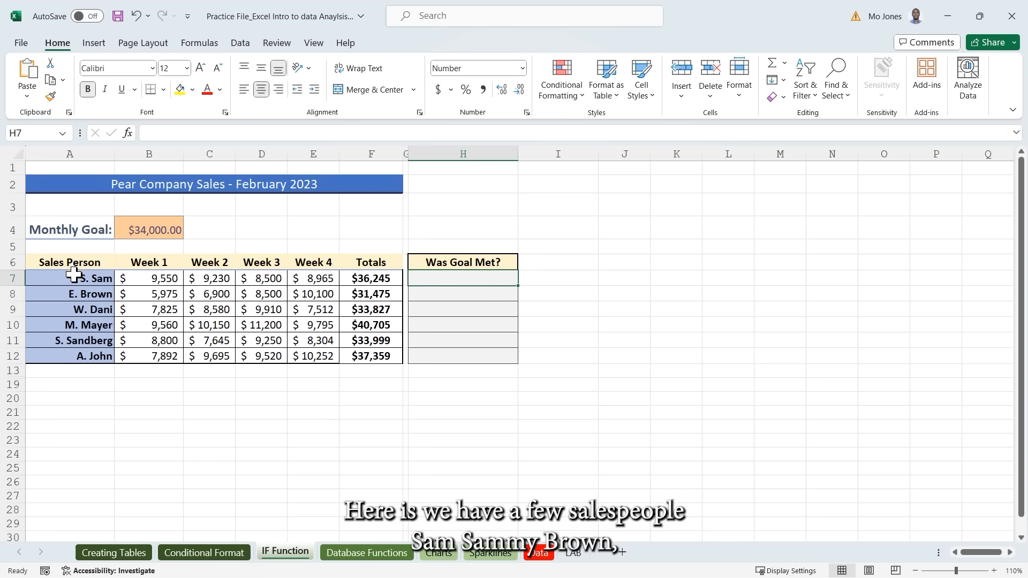
click(68, 295)
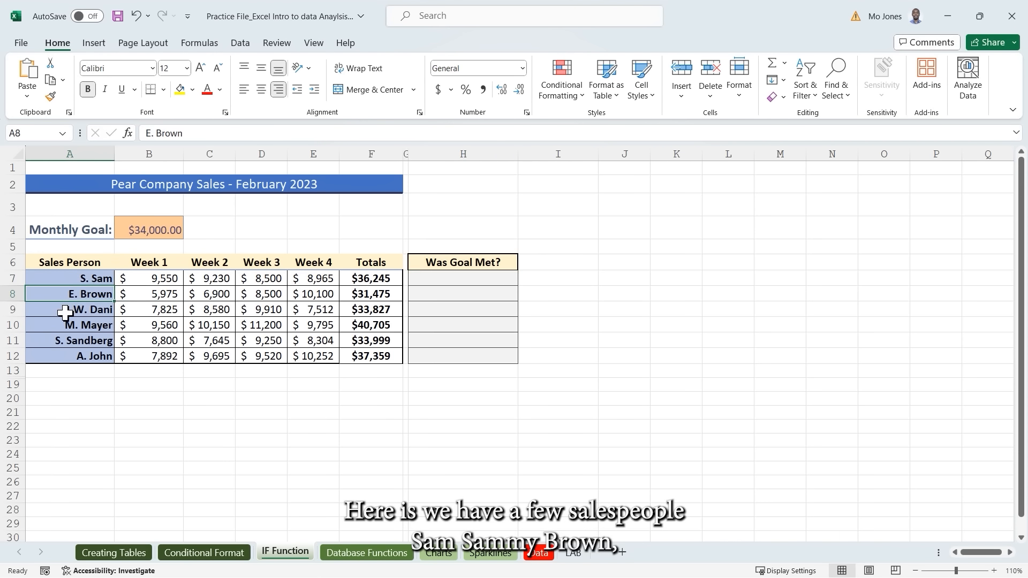
click(65, 309)
click(62, 325)
click(63, 341)
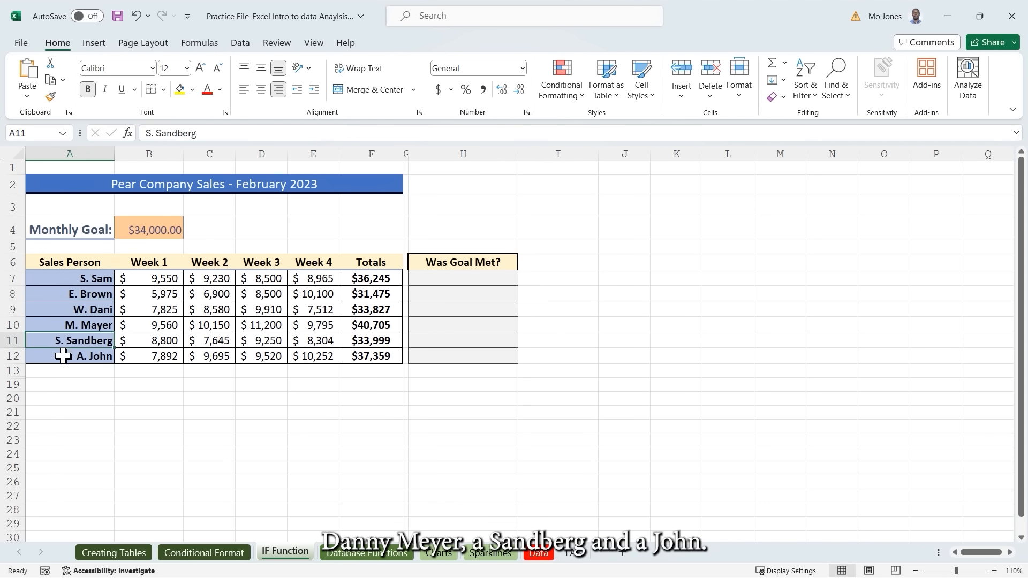
click(60, 358)
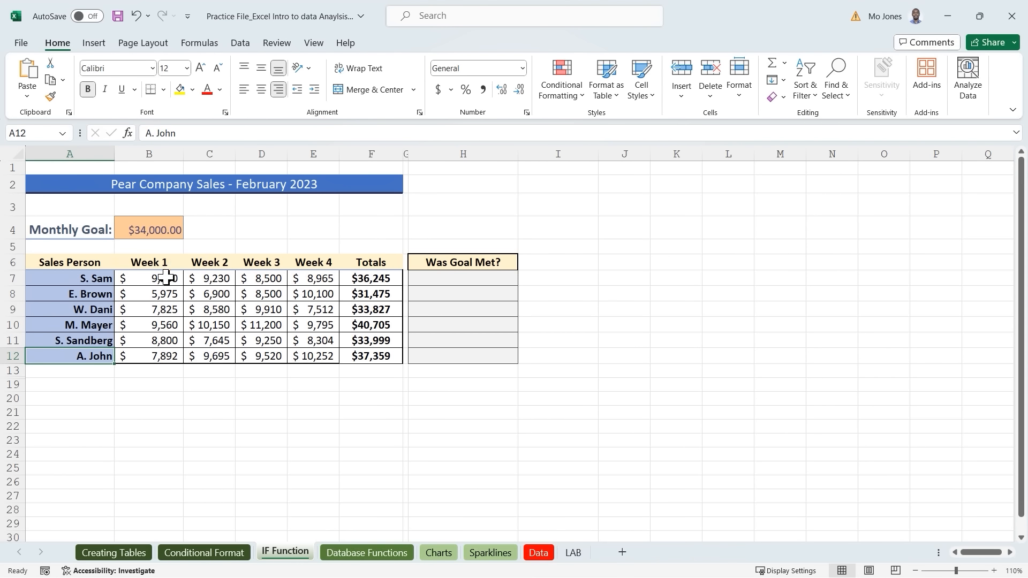
click(157, 280)
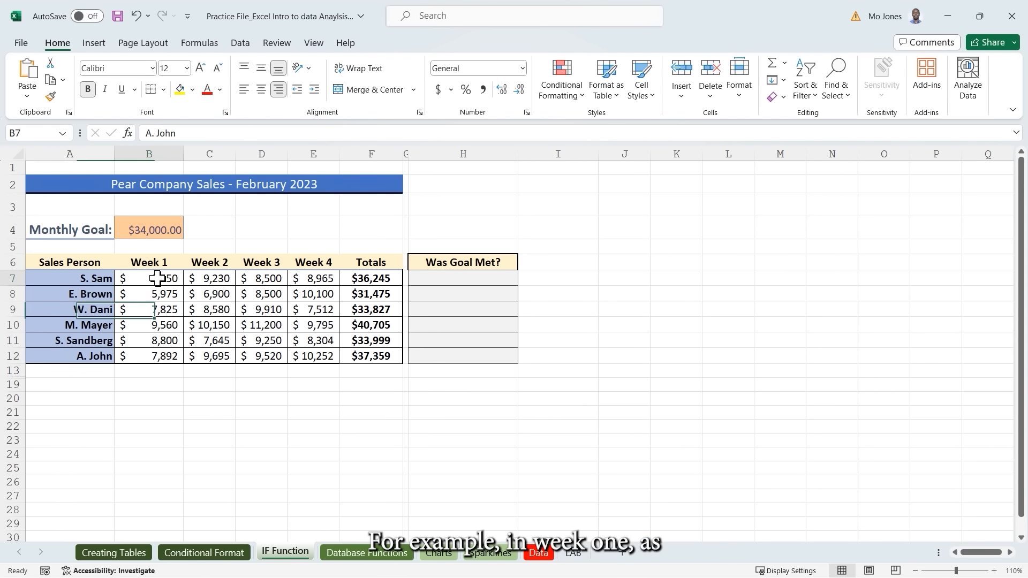
drag(155, 290, 312, 281)
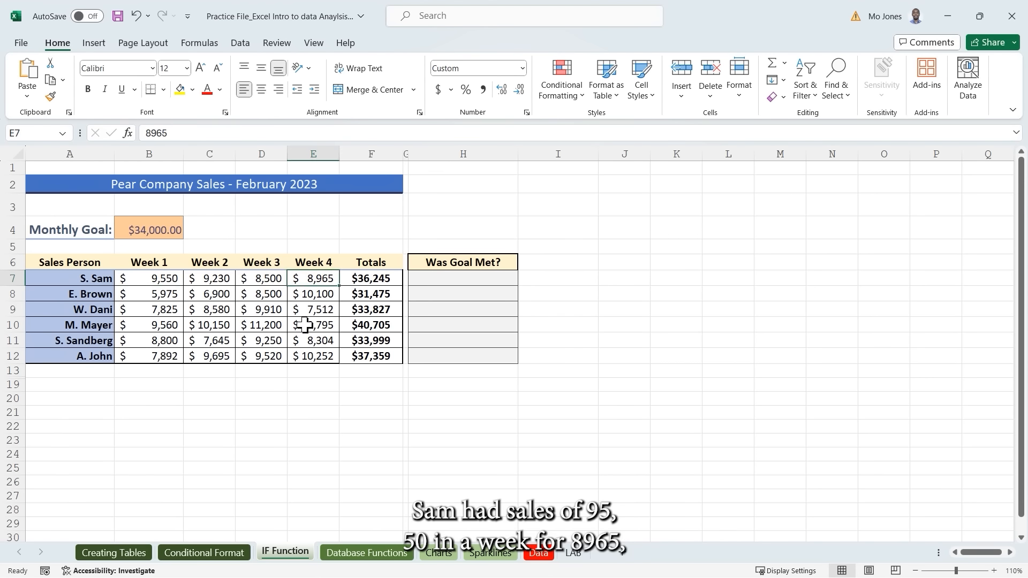
click(377, 279)
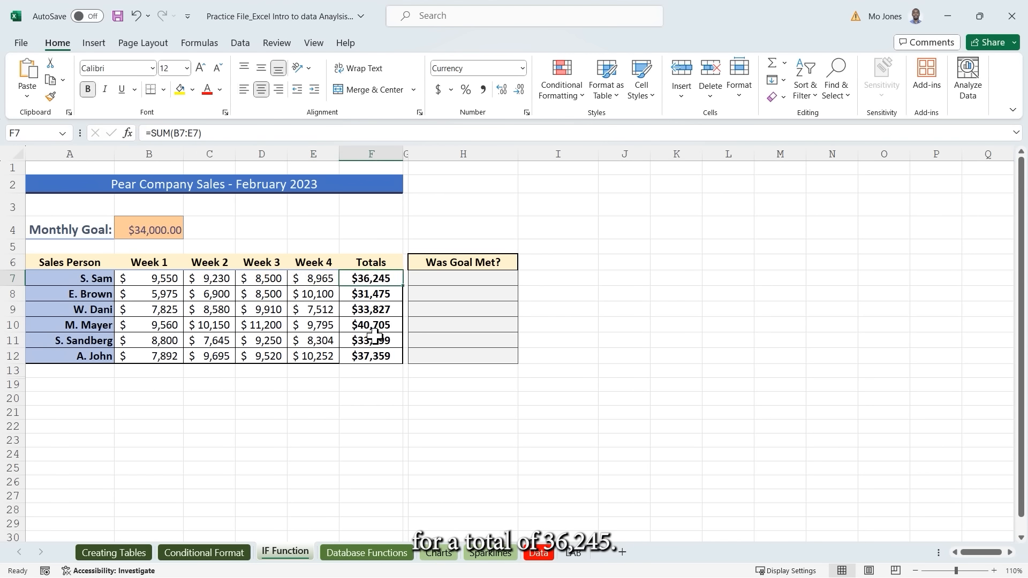
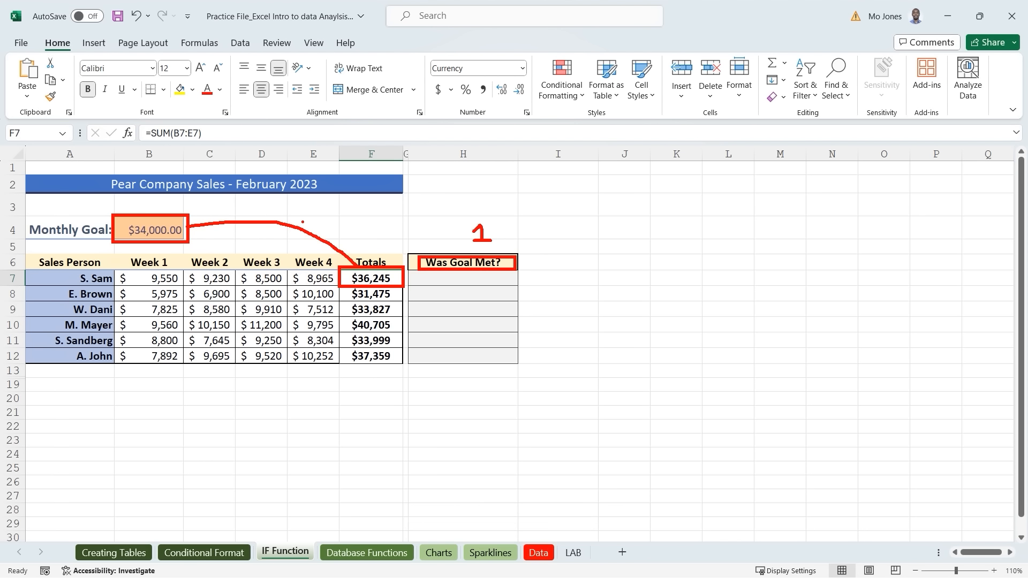
drag(311, 211, 338, 217)
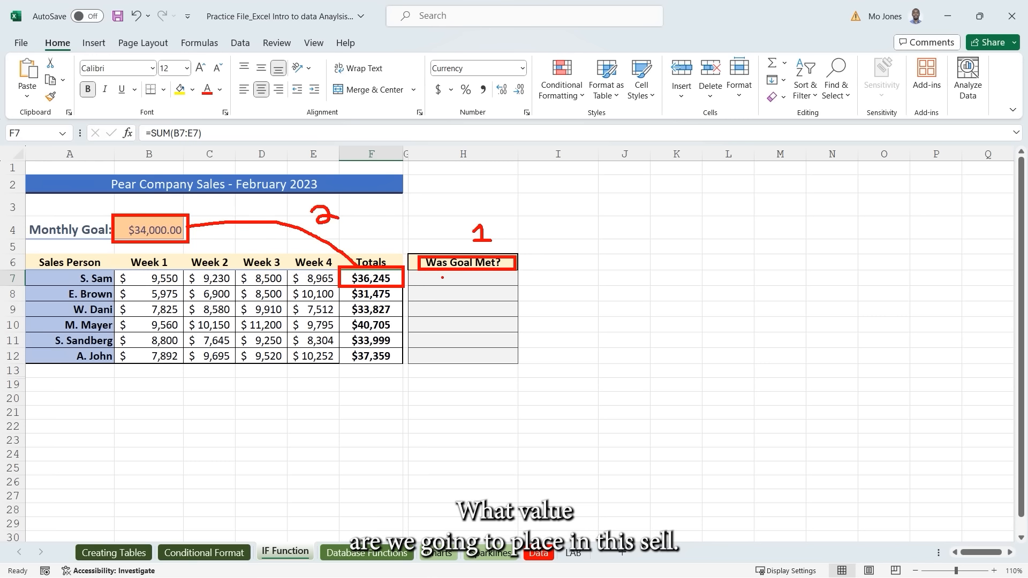
mouse_move(434, 278)
mouse_down()
mouse_move(432, 289)
mouse_move(468, 282)
mouse_move(473, 292)
mouse_move(493, 278)
mouse_move(501, 287)
mouse_move(504, 274)
mouse_up()
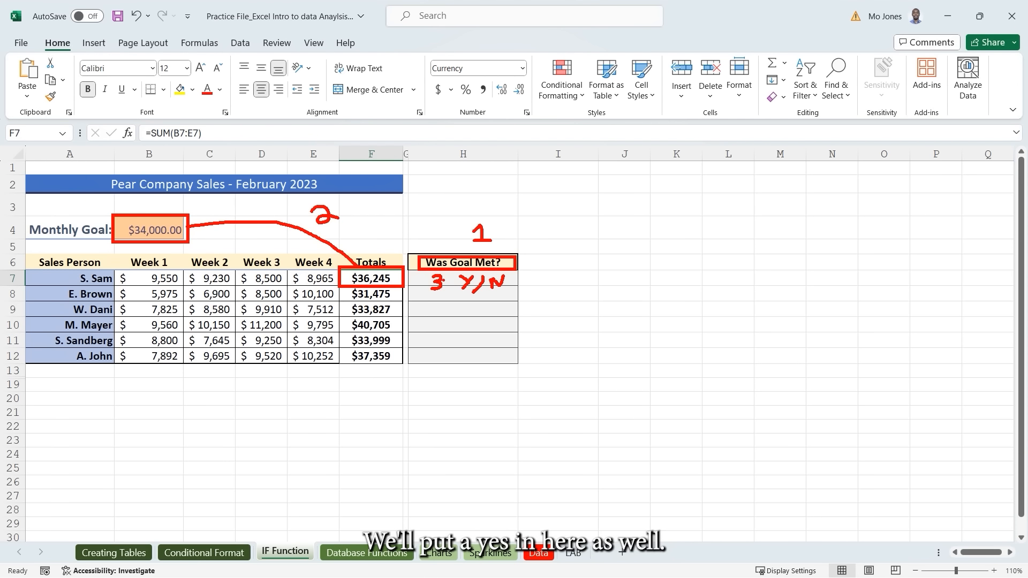
key(Escape)
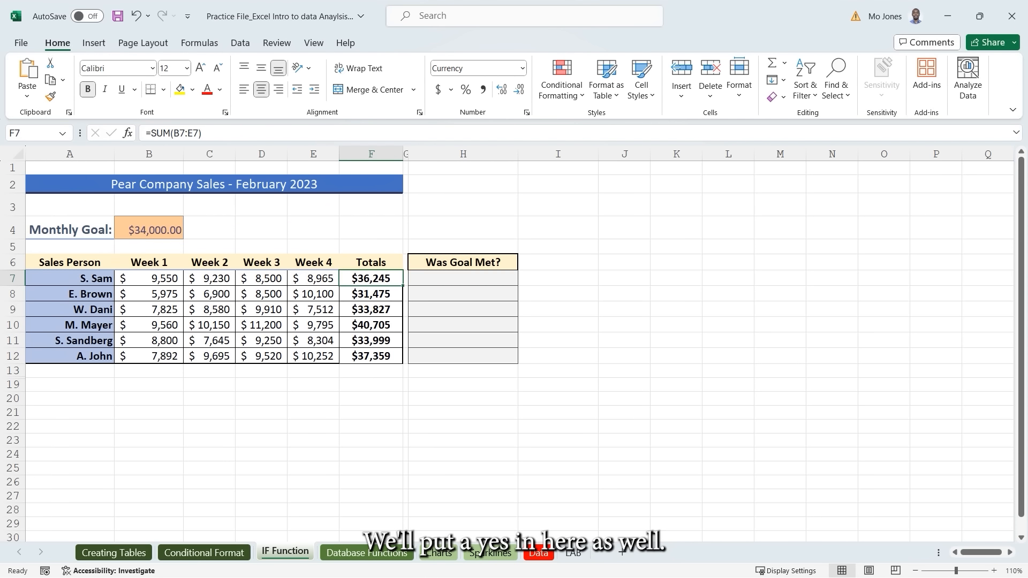
Select cell H7, the first entry in the Was Goal Met? column, for the goal comparison.
click(458, 278)
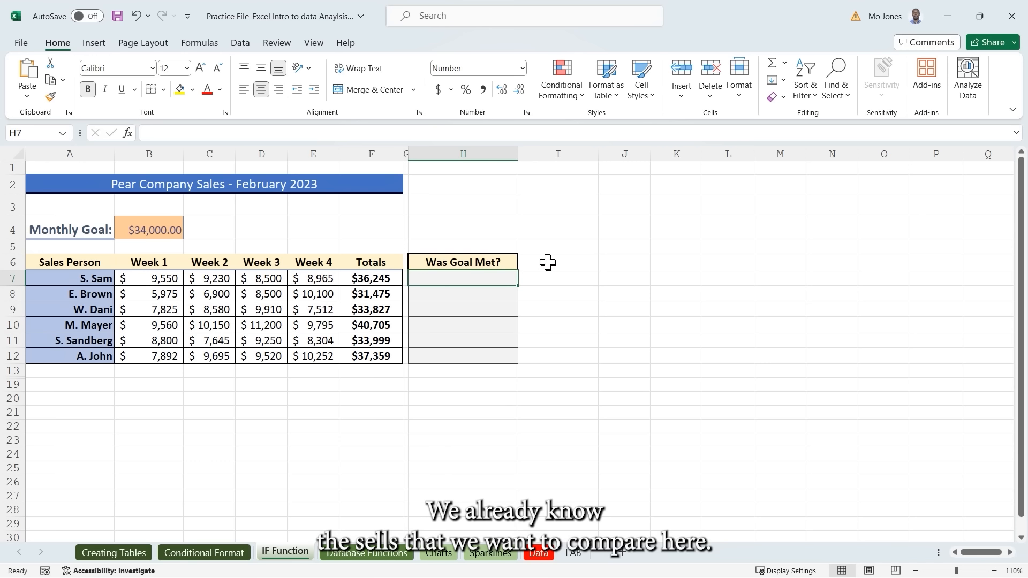
Find the IF function by searching for "if" and insert it in cell H7 under Was Goal Met?
click(367, 281)
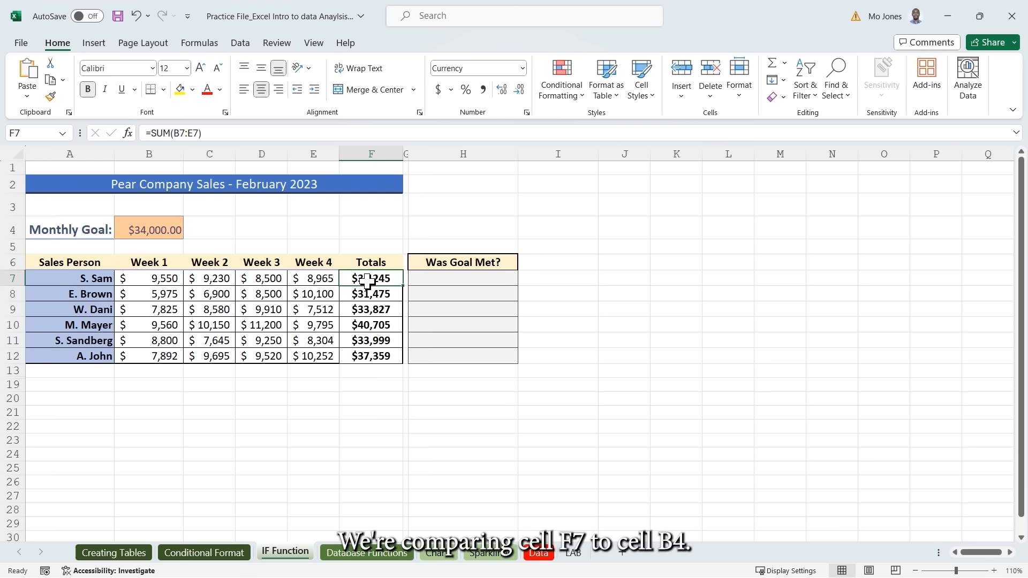
click(153, 230)
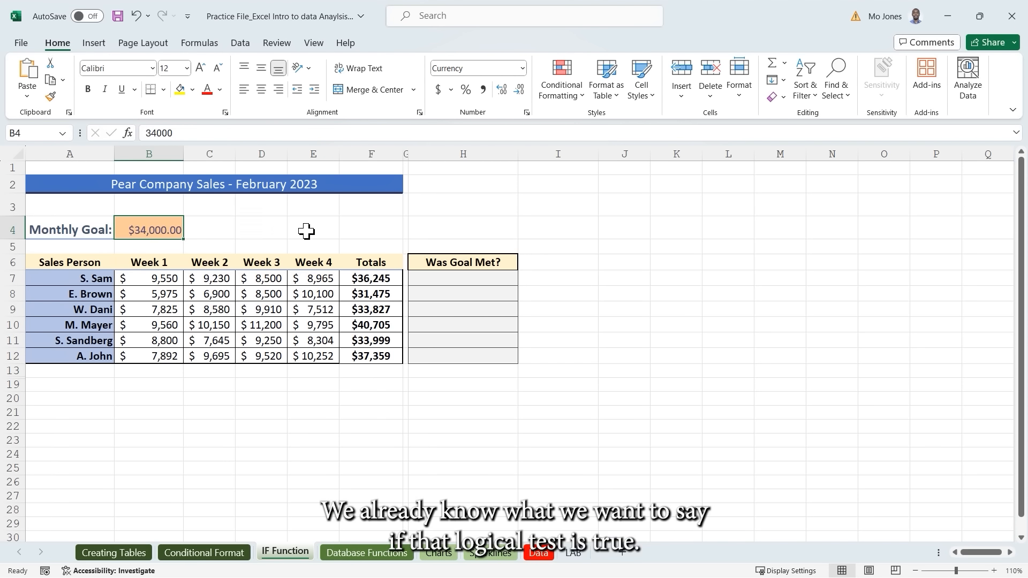
click(461, 278)
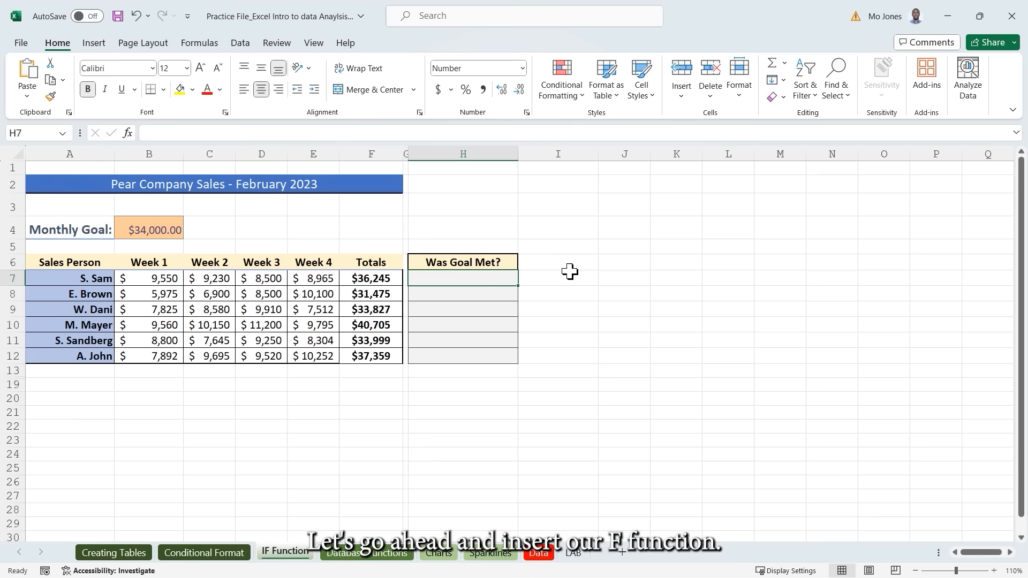
click(206, 45)
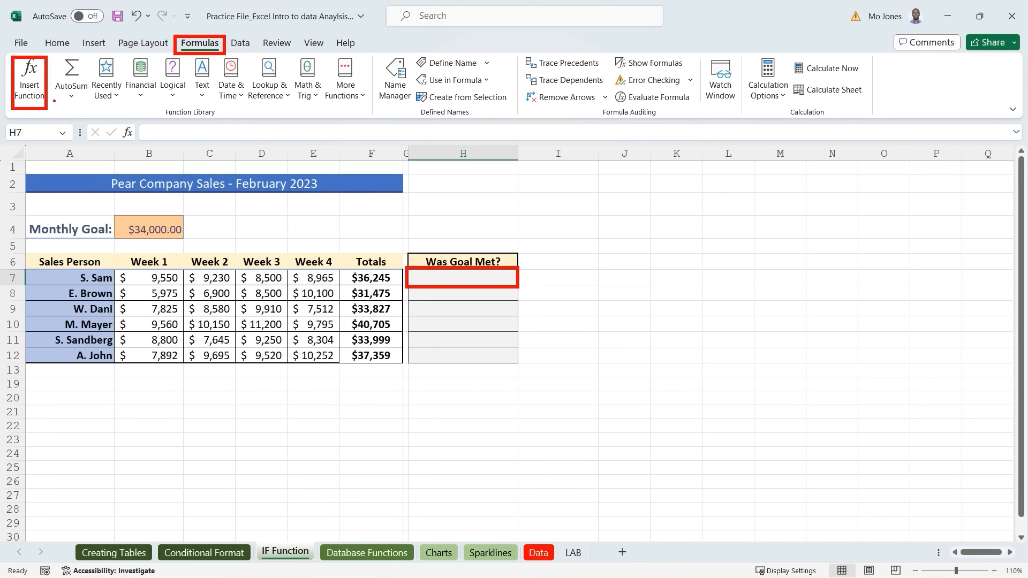
click(36, 89)
drag(551, 86, 641, 142)
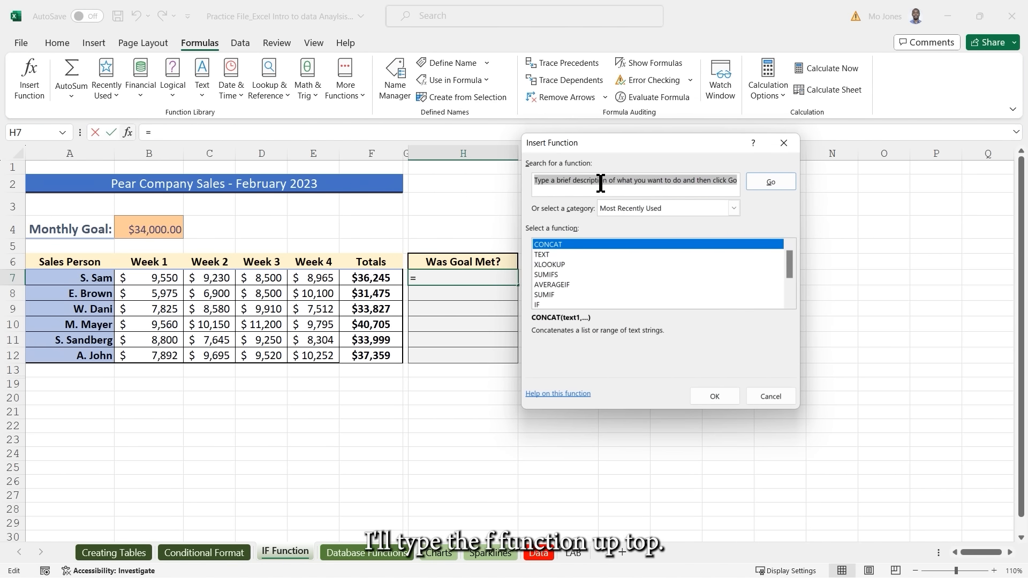
text(if)
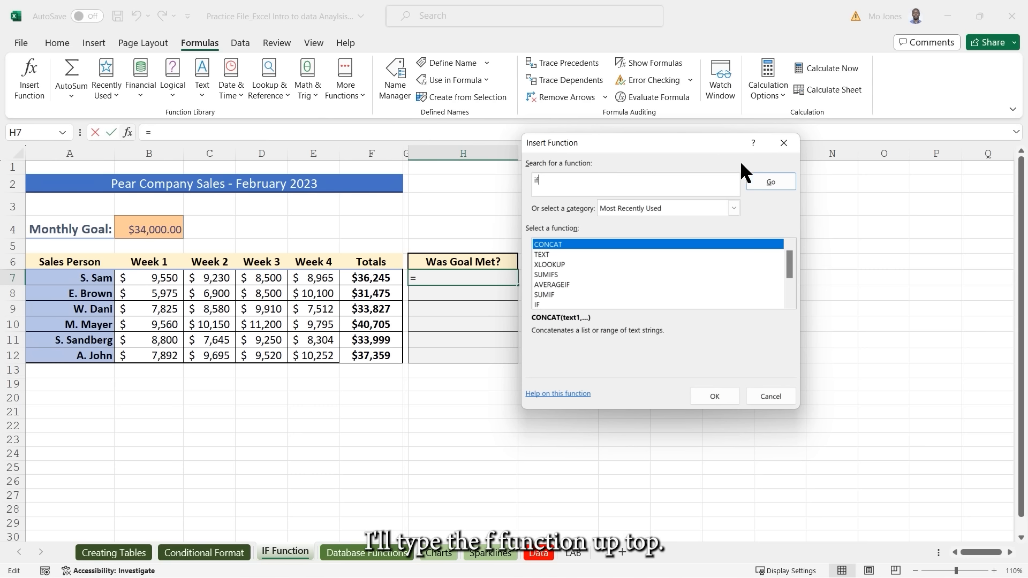
click(770, 182)
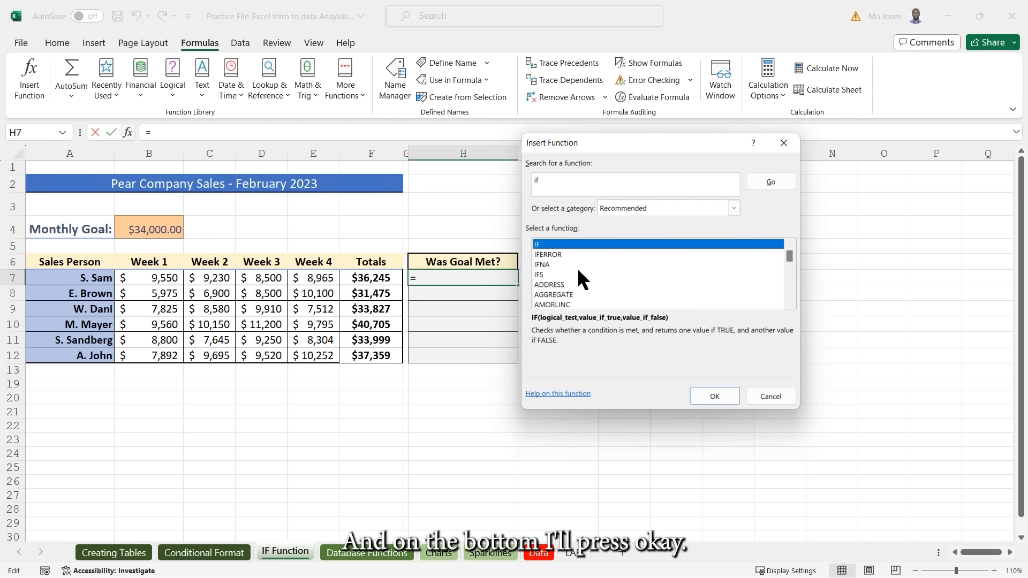
click(714, 395)
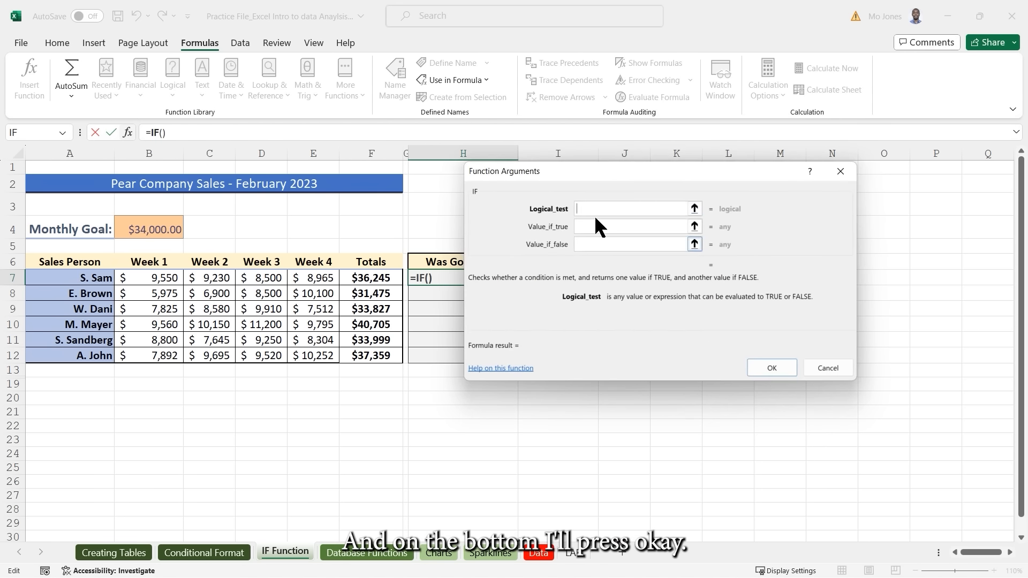
Set the IF function's logical test to F7>=B4, comparing the first salesperson's total with the monthly goal.
drag(599, 172, 656, 194)
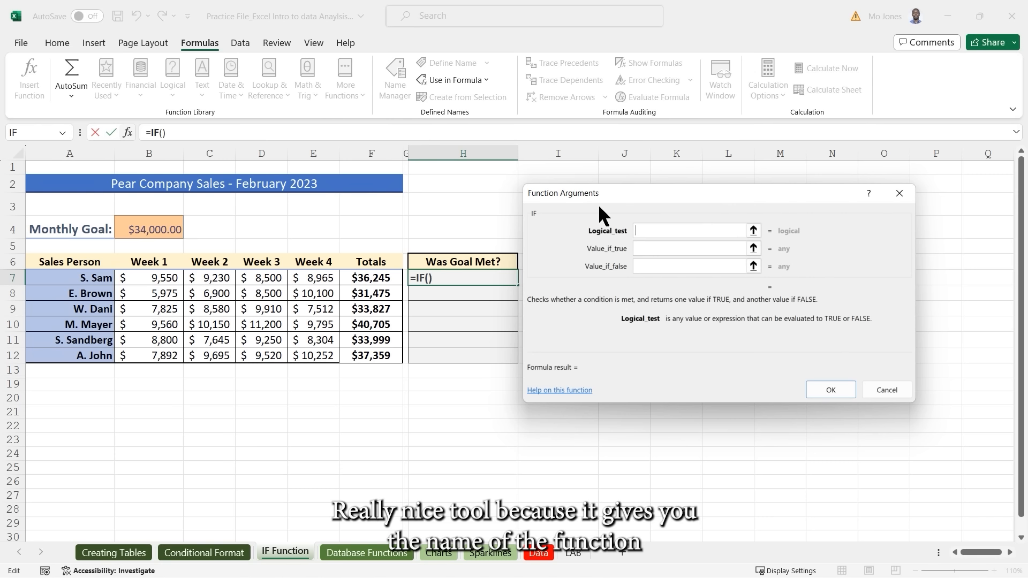
mouse_move(538, 205)
mouse_down()
mouse_move(521, 217)
mouse_move(543, 204)
mouse_up()
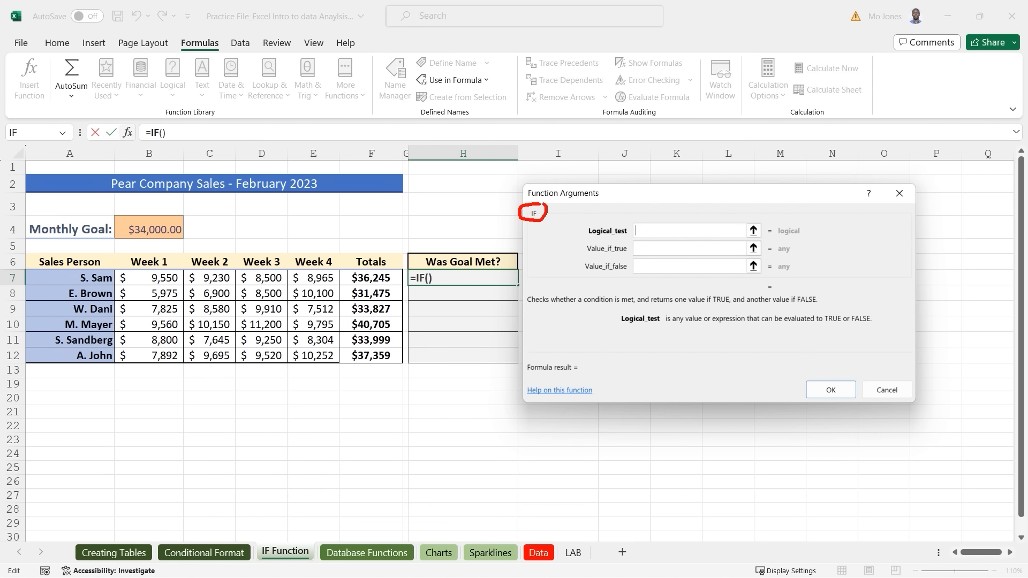
mouse_move(523, 289)
mouse_down()
mouse_move(835, 308)
mouse_move(884, 276)
mouse_move(645, 209)
mouse_move(566, 225)
mouse_move(585, 233)
mouse_up()
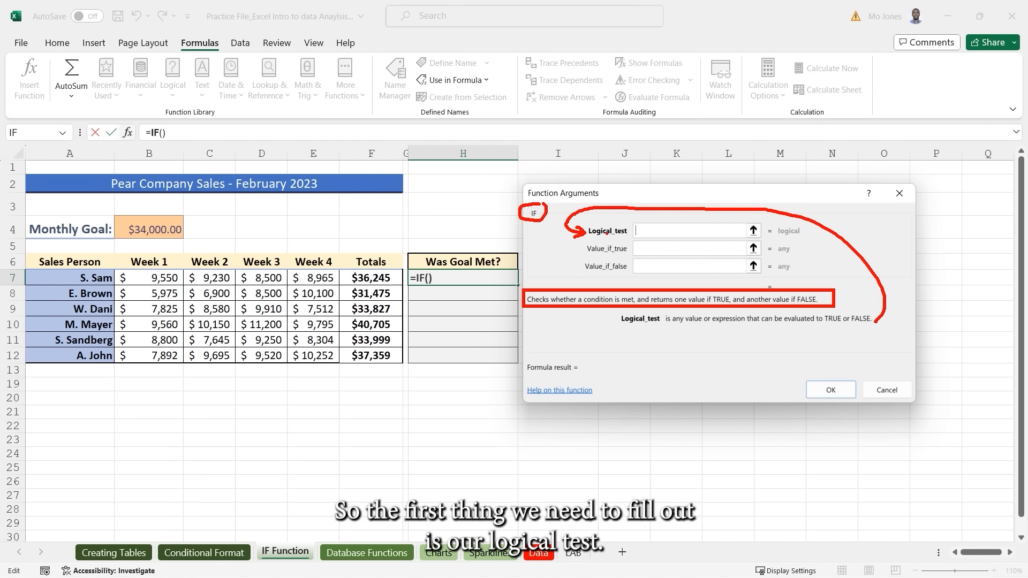
key(Escape)
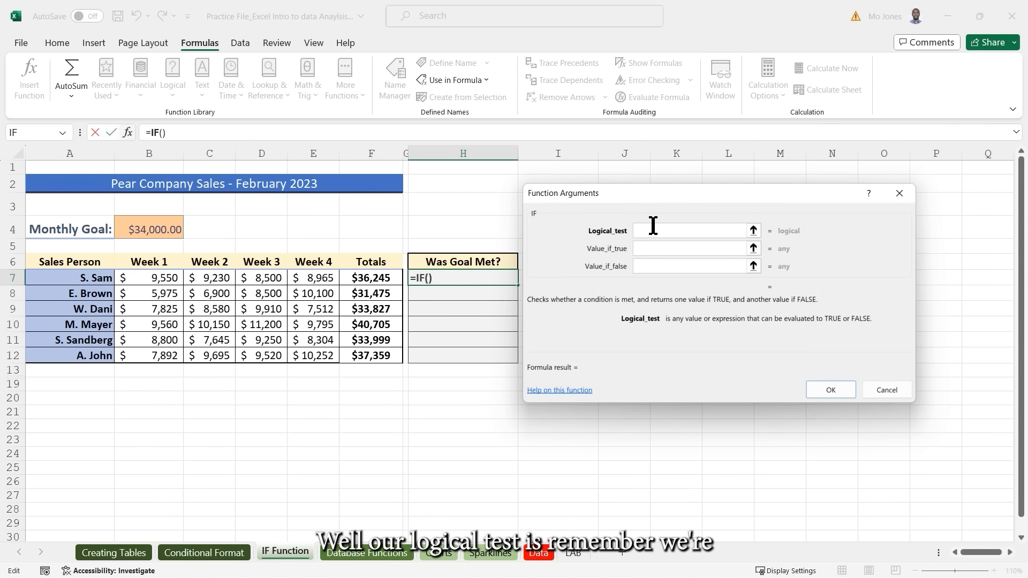
click(380, 279)
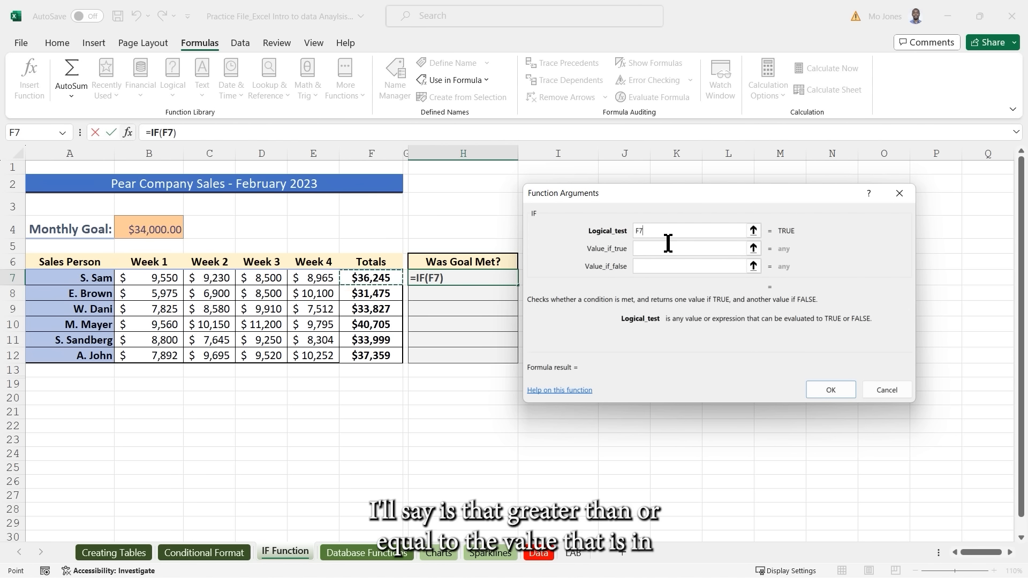
text(>=)
click(158, 231)
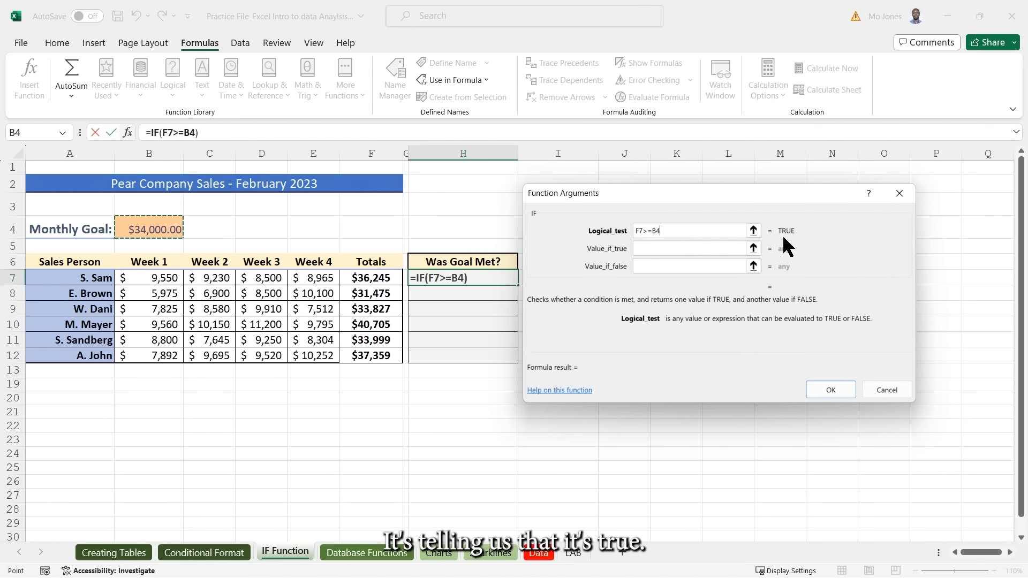
Set the IF function's value if true to "Yes, goal met".
click(660, 249)
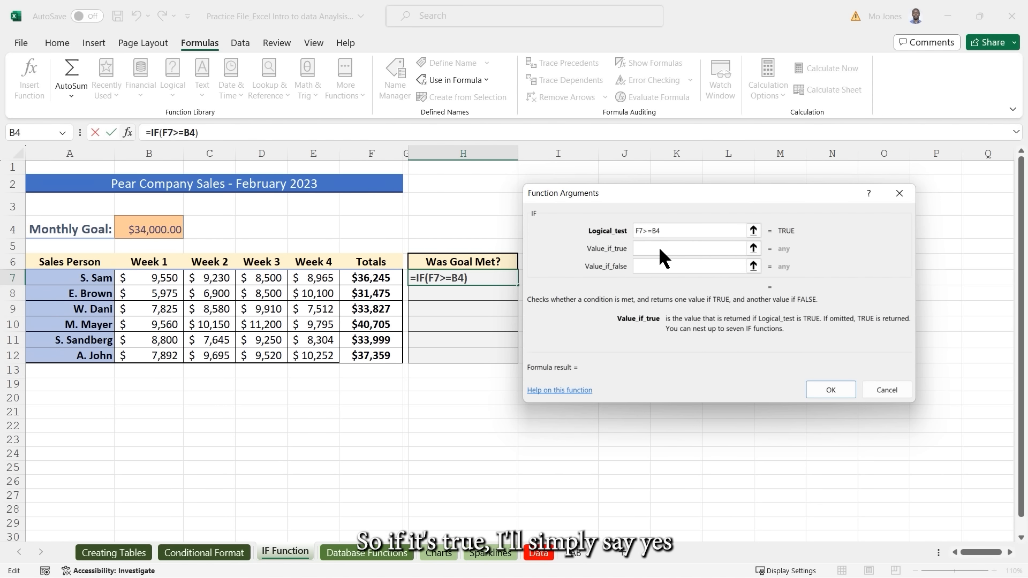
text("Yes)
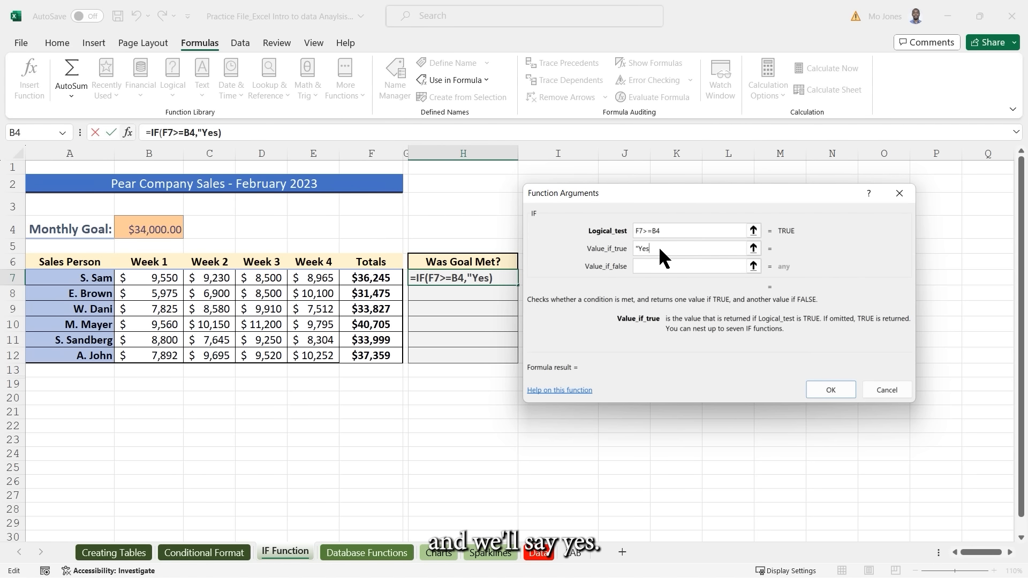
text(, goal)
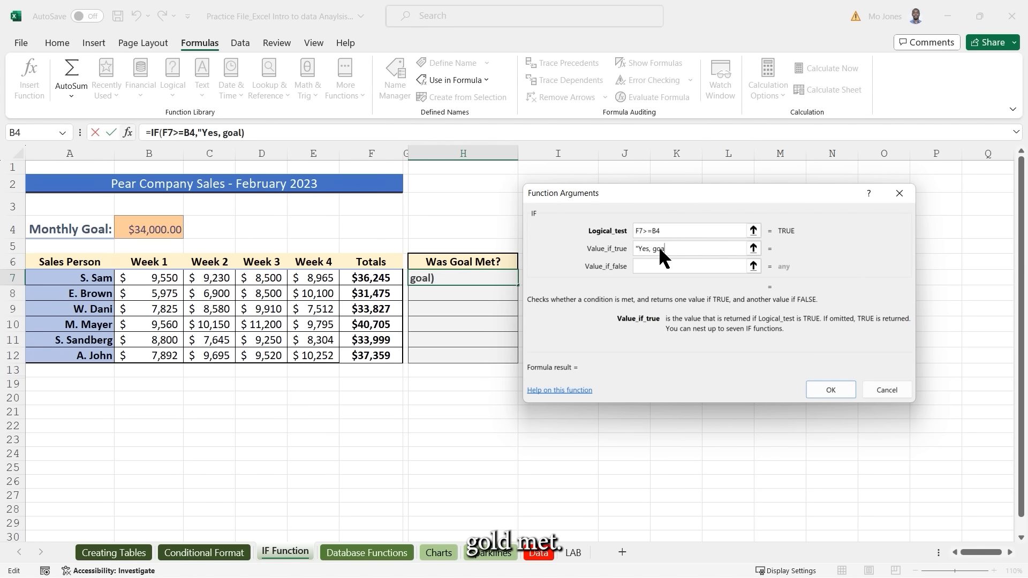
text( met")
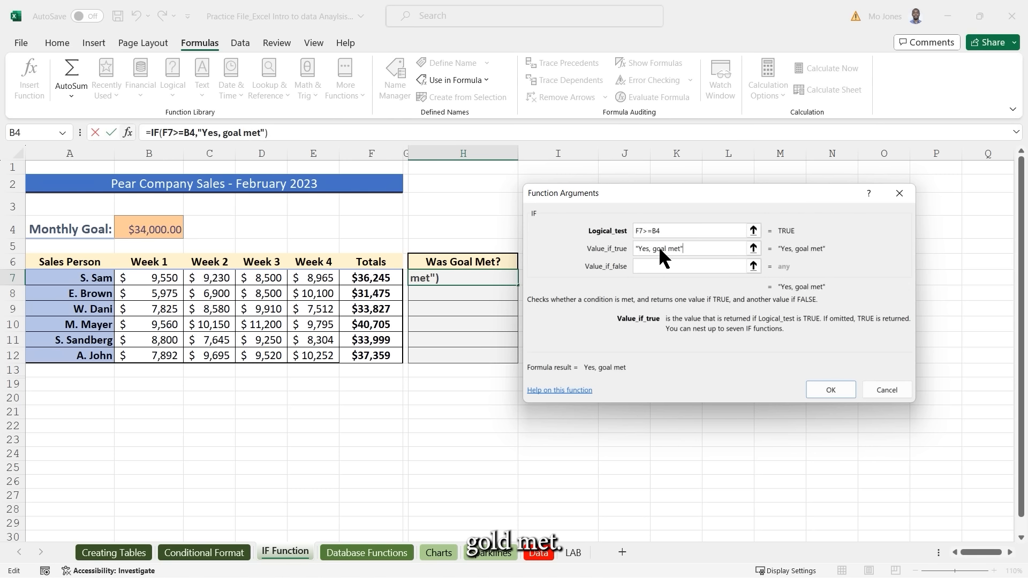
Set the value if false to "No, goal not met" and complete the IF formula in H7.
click(671, 267)
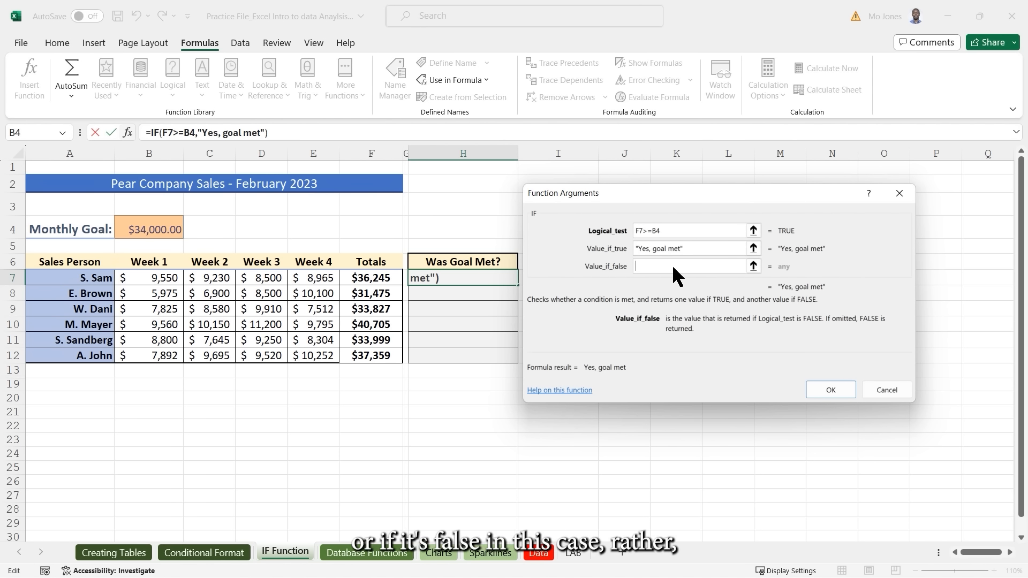
text(")
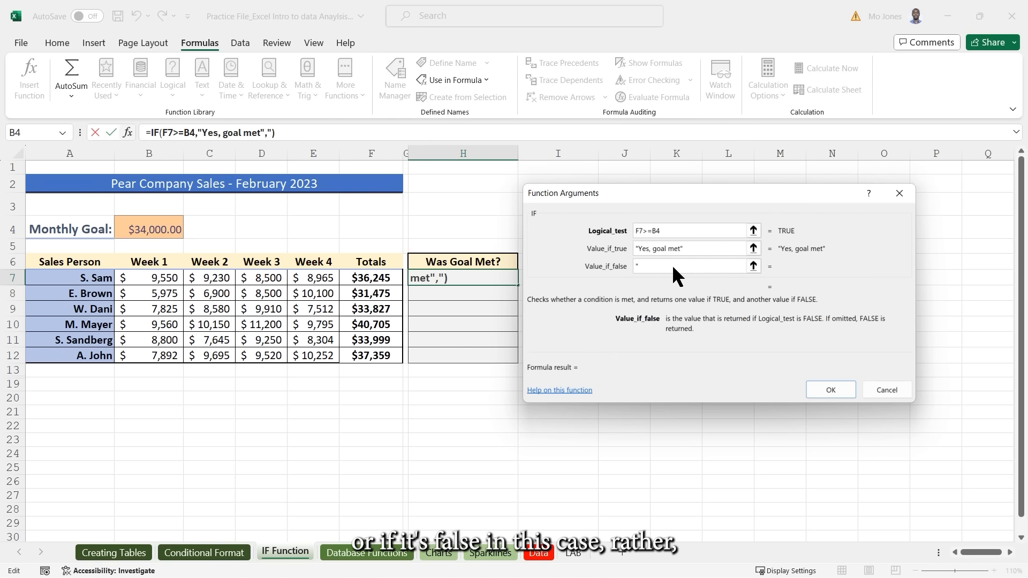
text(No, g)
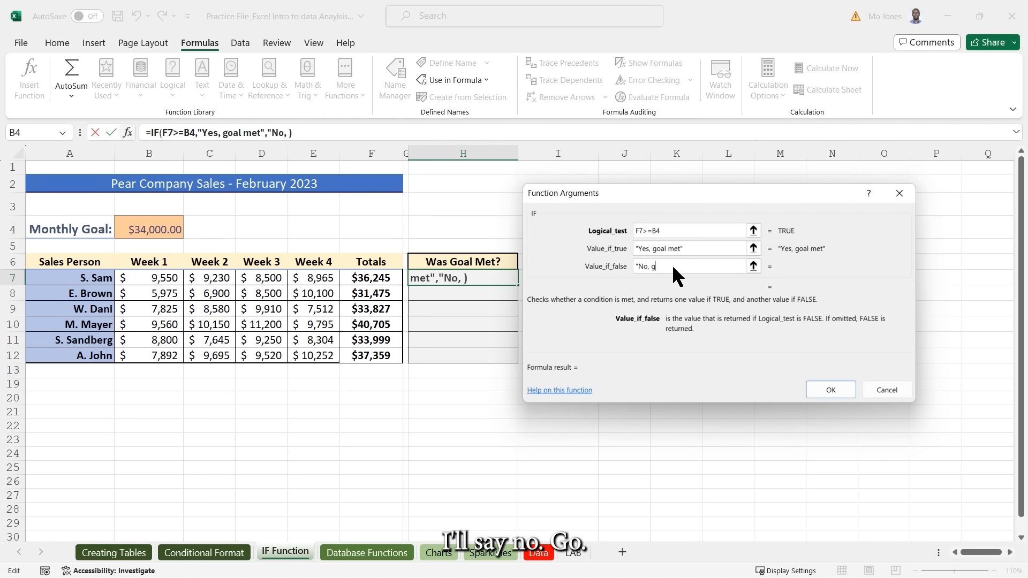
text(oal no)
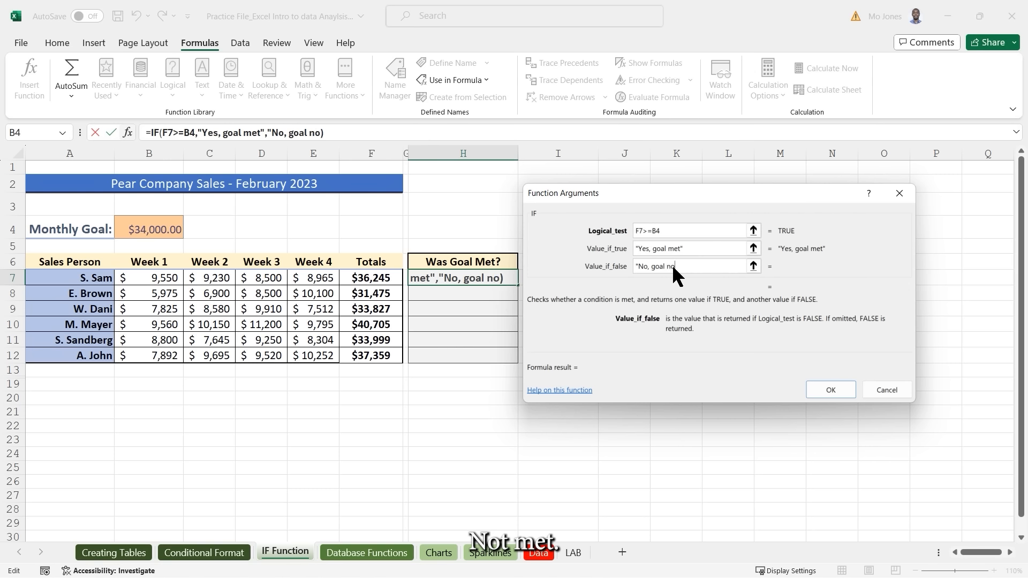
text(t met")
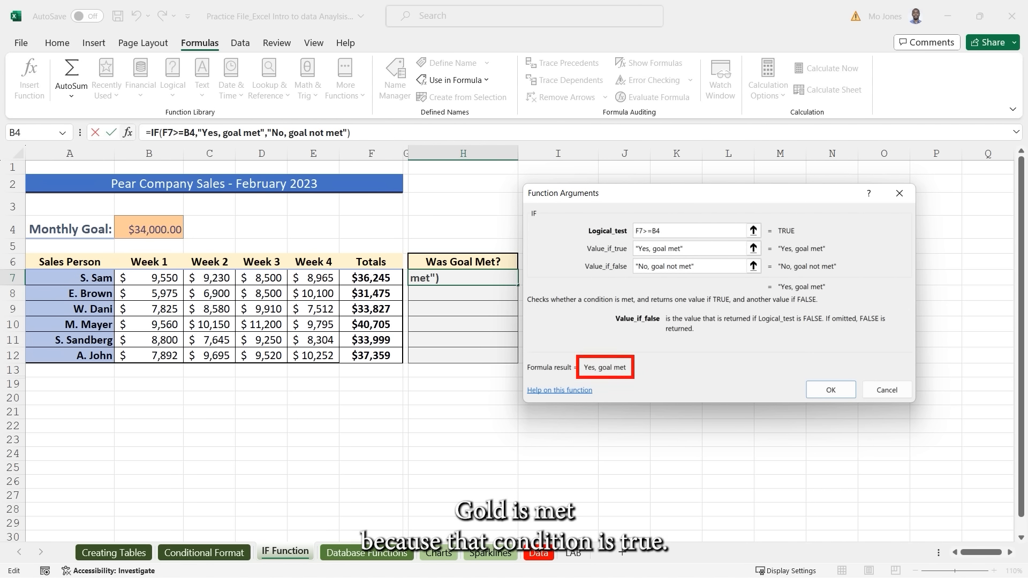
click(825, 388)
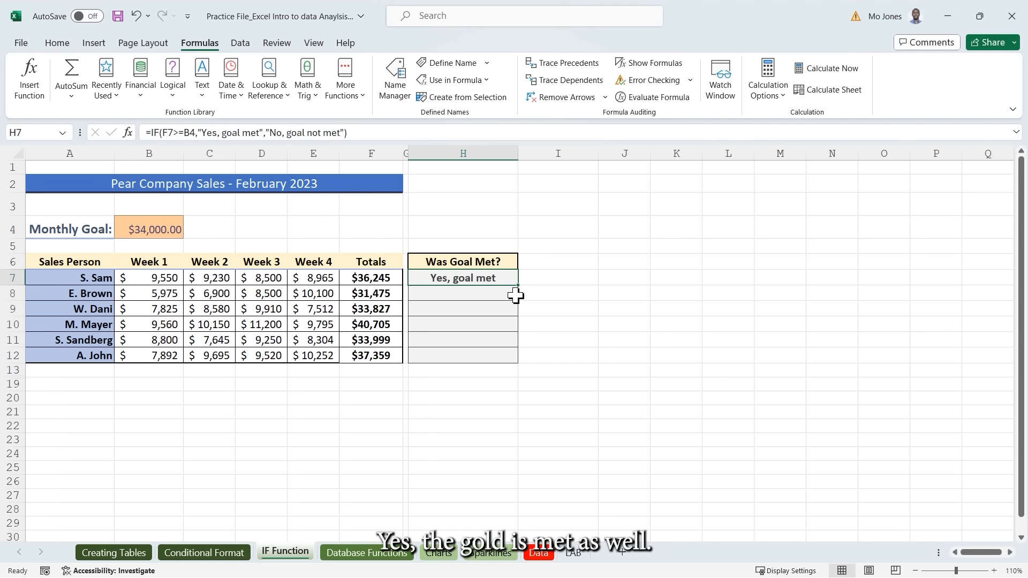
Fill the IF formula from H7 down through H12 for the remaining salespeople.
click(459, 309)
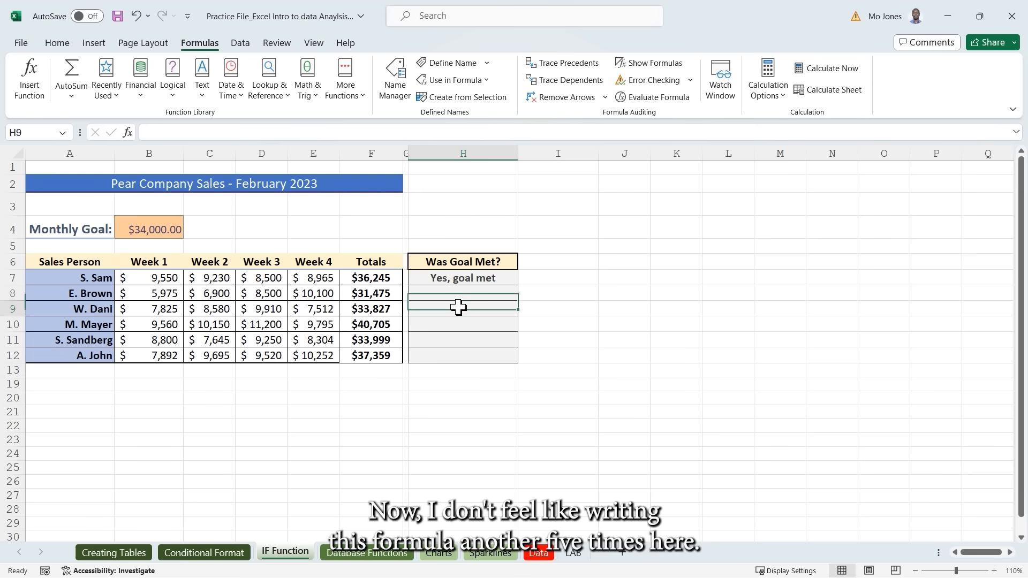
click(456, 324)
click(455, 340)
click(457, 355)
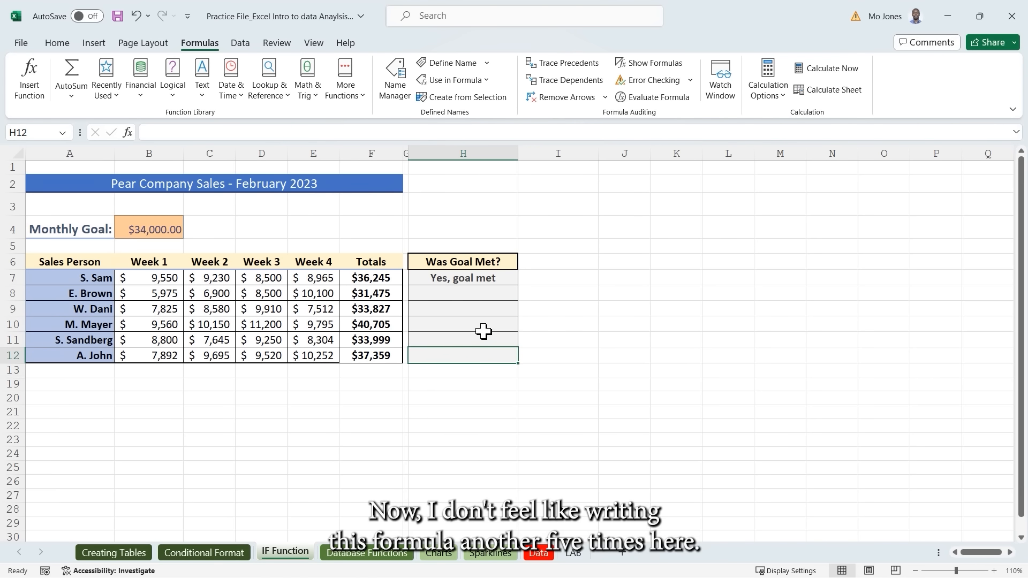
click(496, 277)
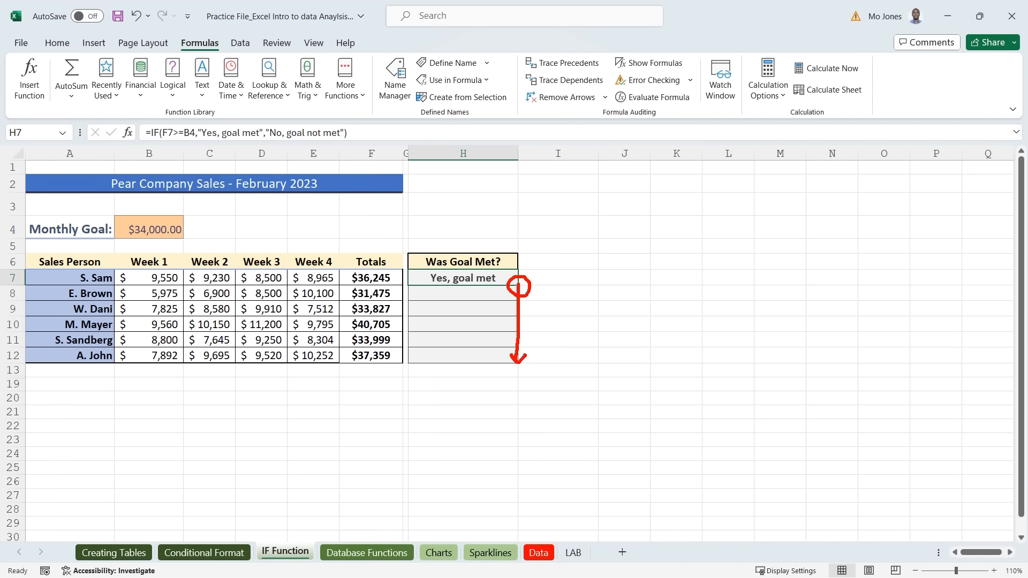
key(Escape)
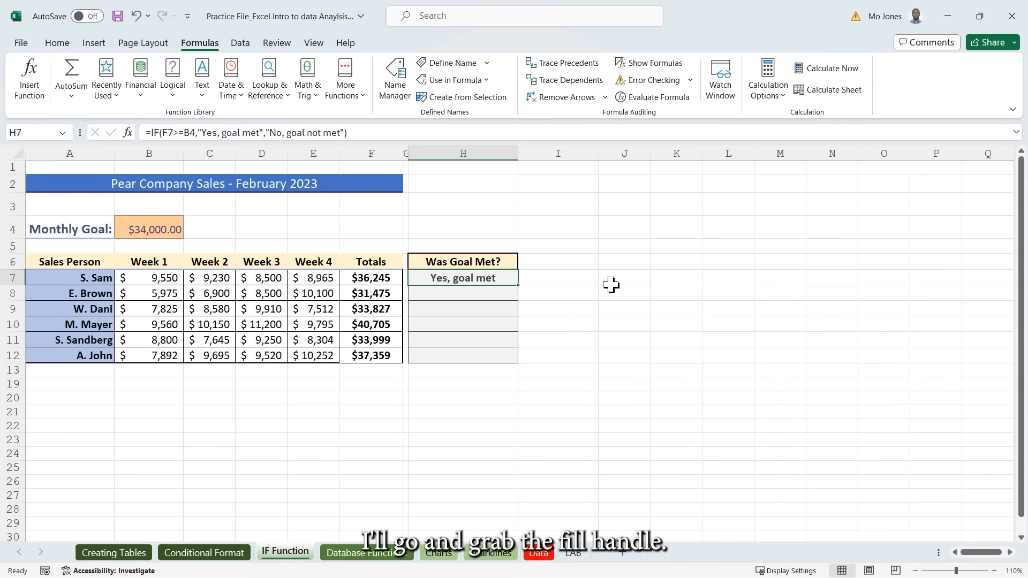
drag(519, 286, 519, 359)
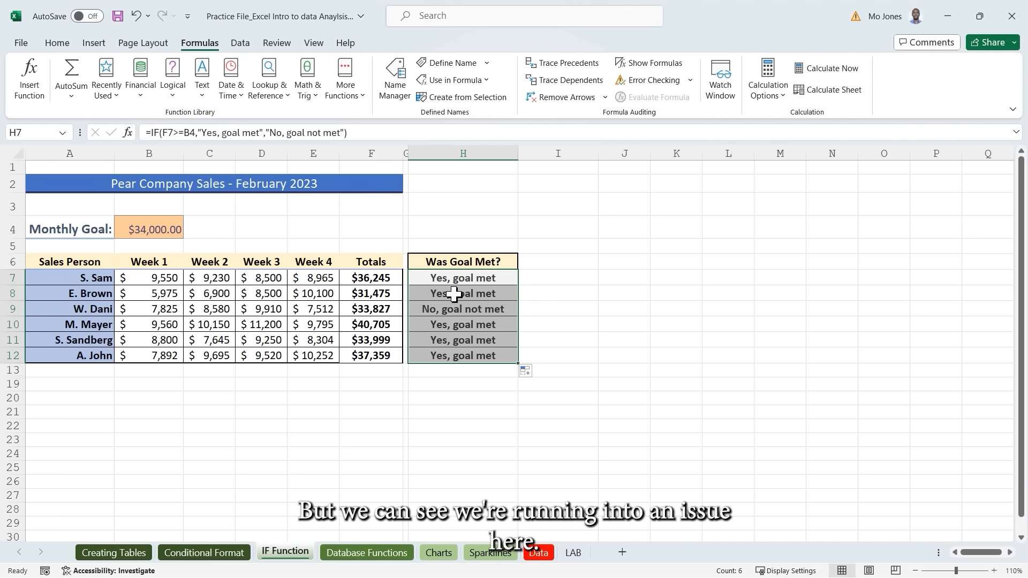
Examine the copied IF formula in H8 to check which cells it references, leaving it unedited.
click(438, 293)
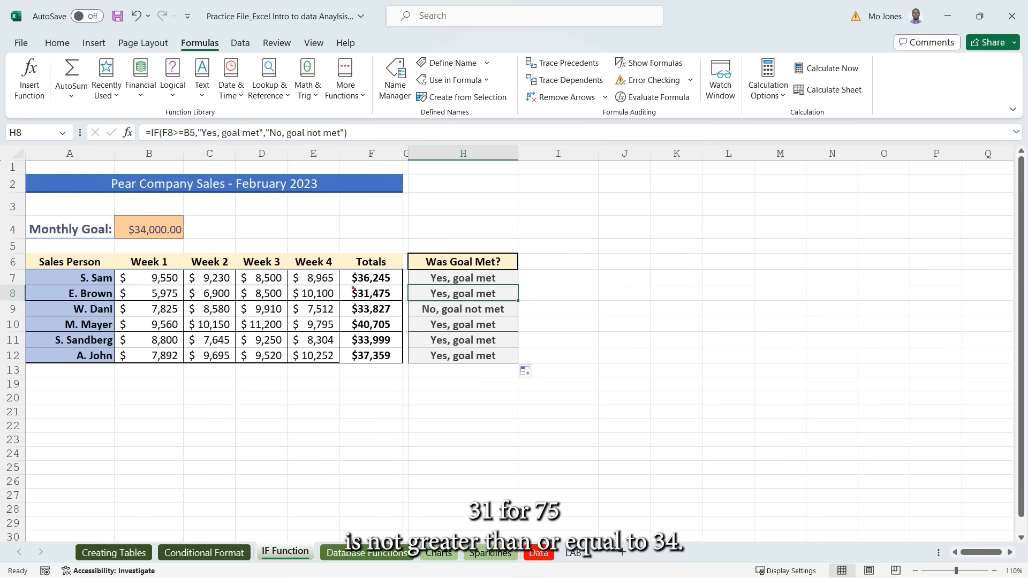
drag(356, 290, 393, 287)
mouse_move(456, 291)
mouse_down()
mouse_move(480, 296)
mouse_move(448, 299)
mouse_up()
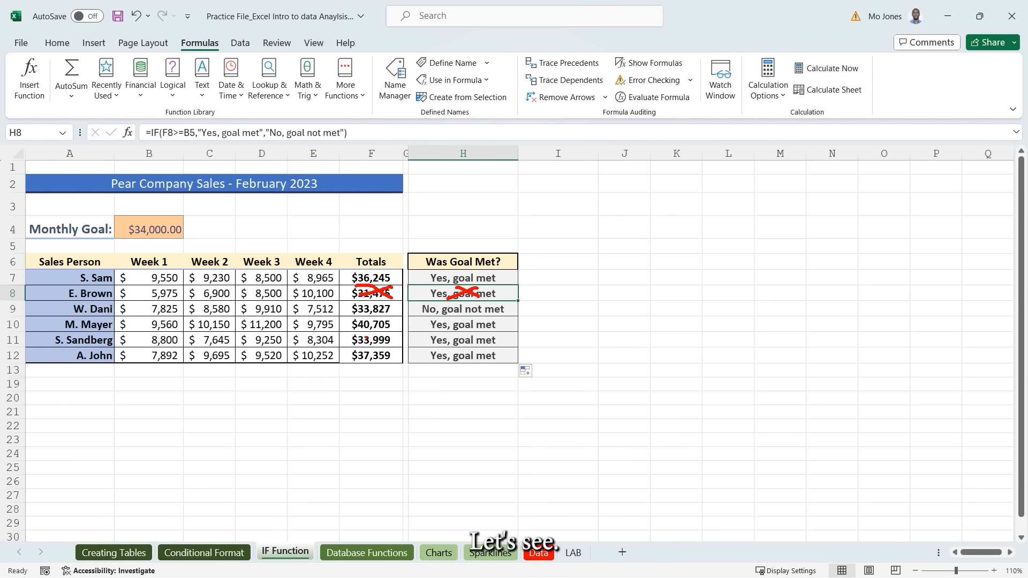
drag(354, 338, 379, 341)
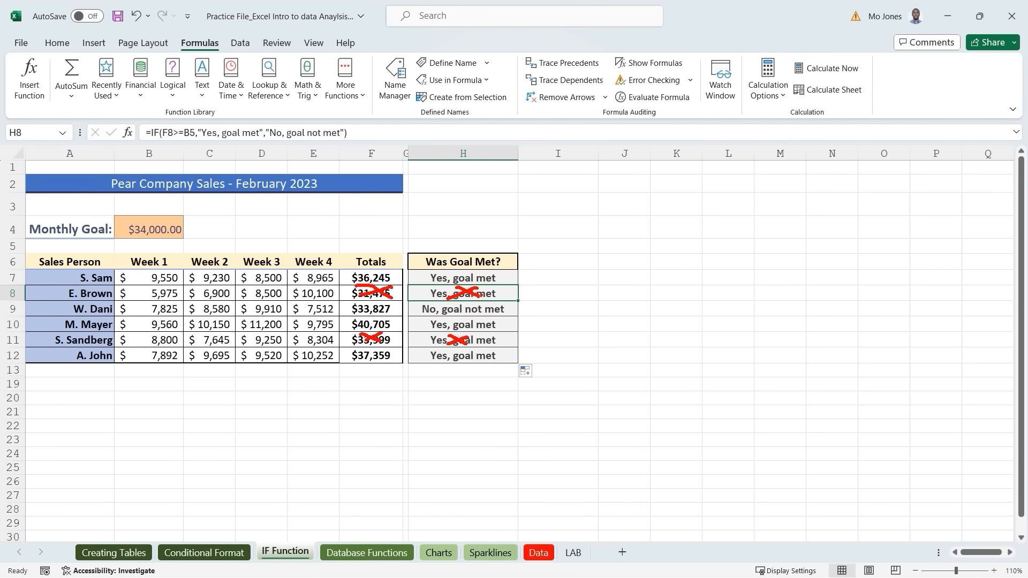
key(Escape)
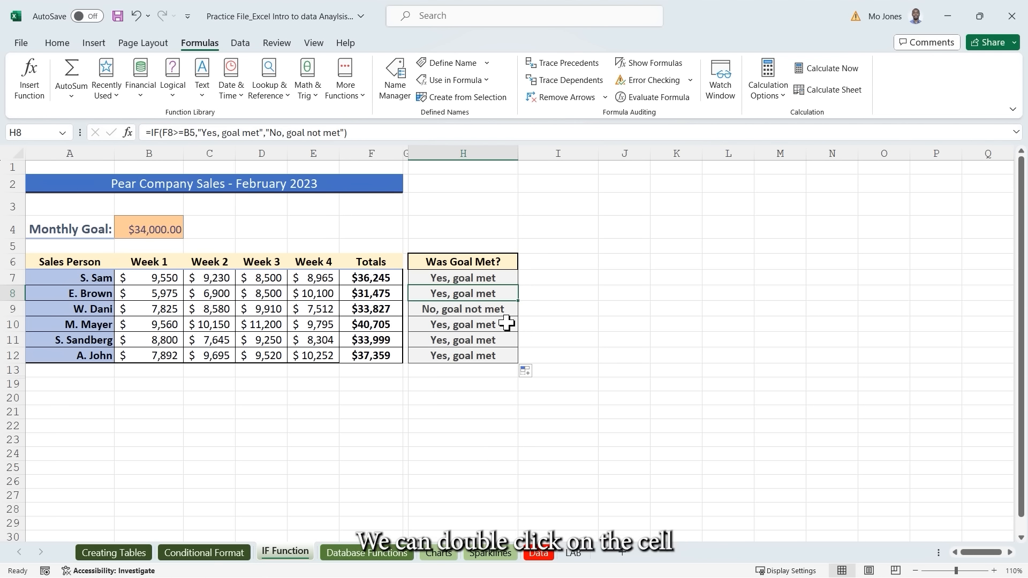
double_click(465, 295)
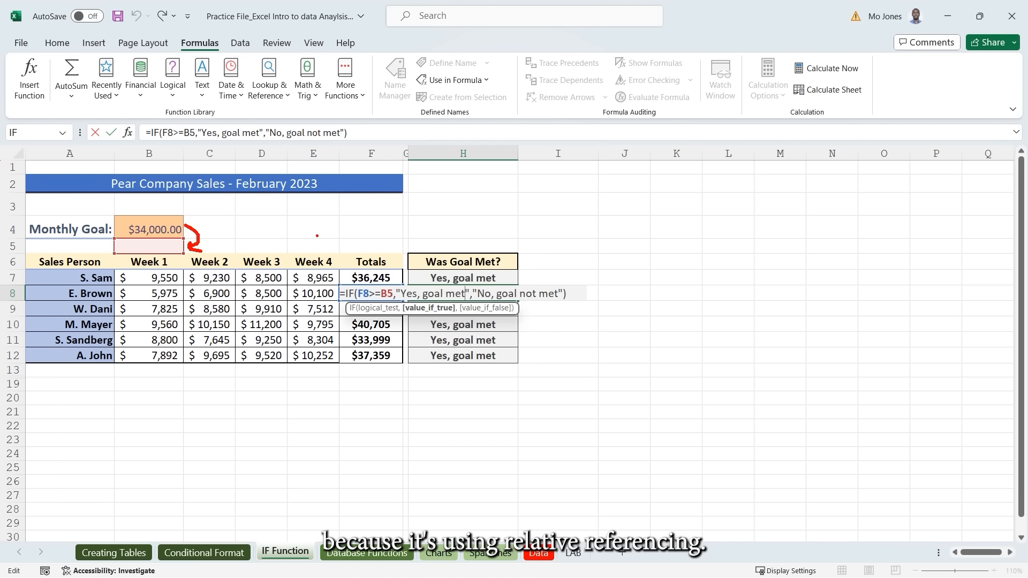
key(Escape)
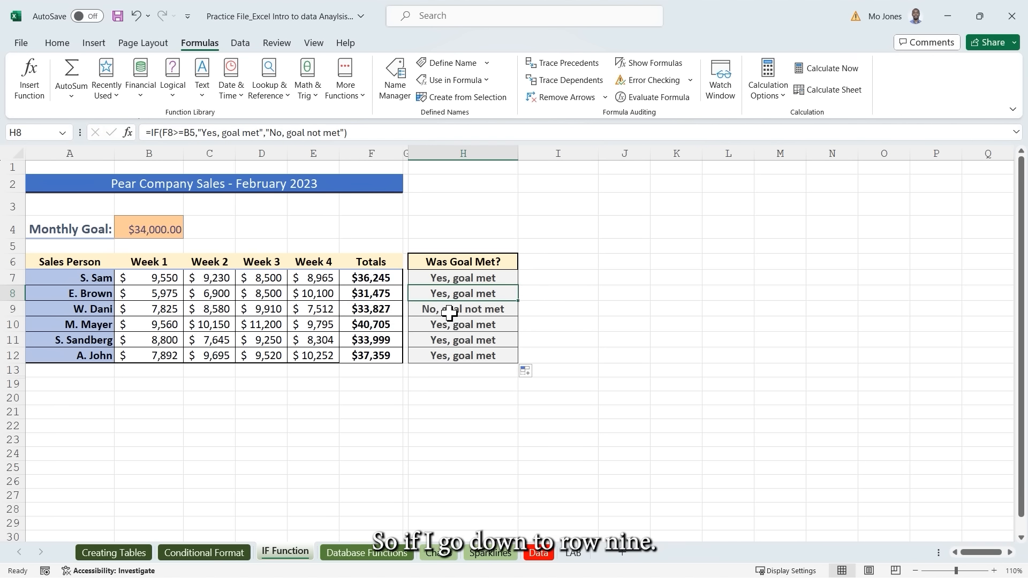
Examine the copied IF formula in H9 to check which goal cell it references, leaving it unedited.
click(449, 313)
double_click(451, 314)
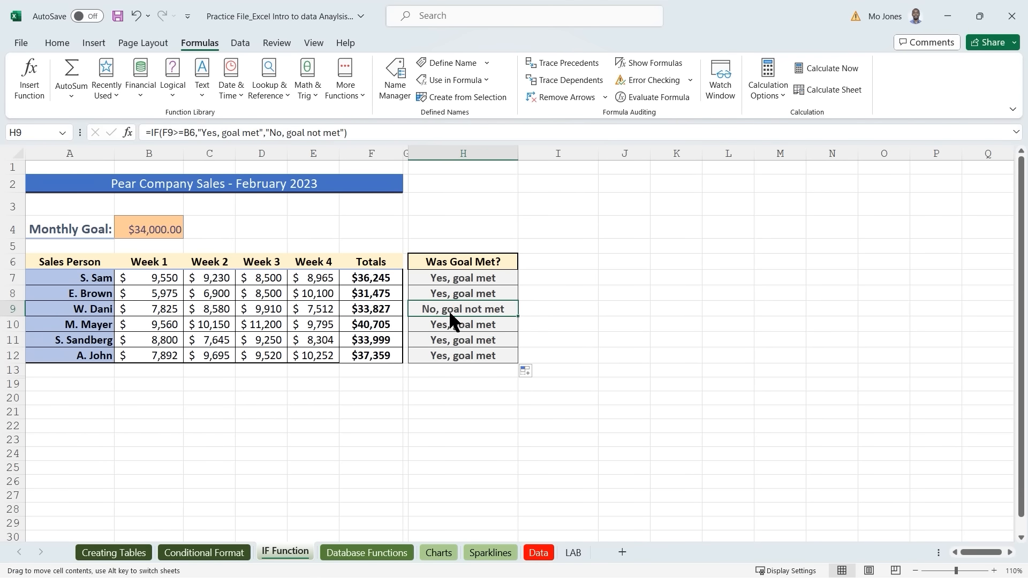
double_click(451, 314)
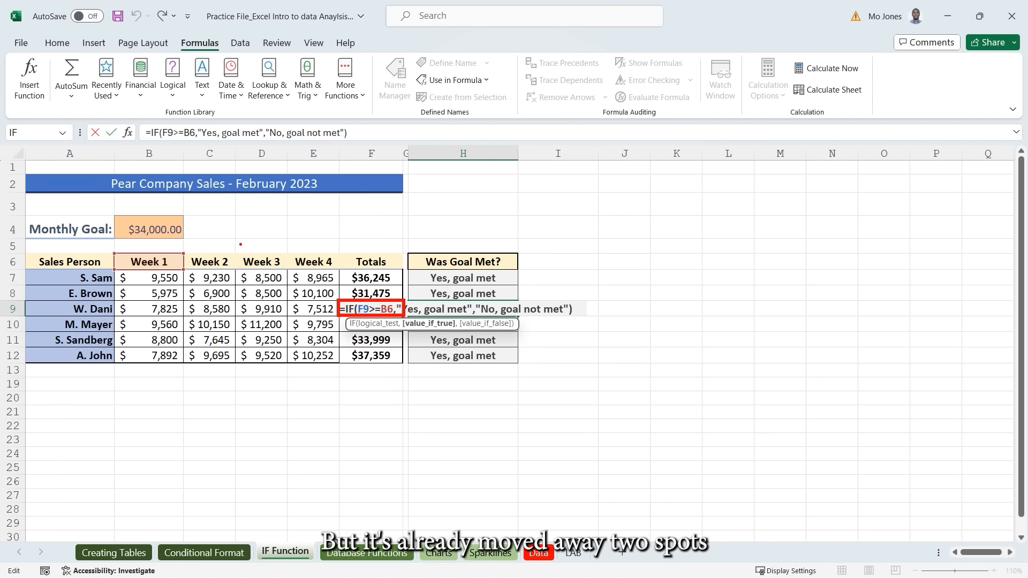
drag(185, 225, 198, 229)
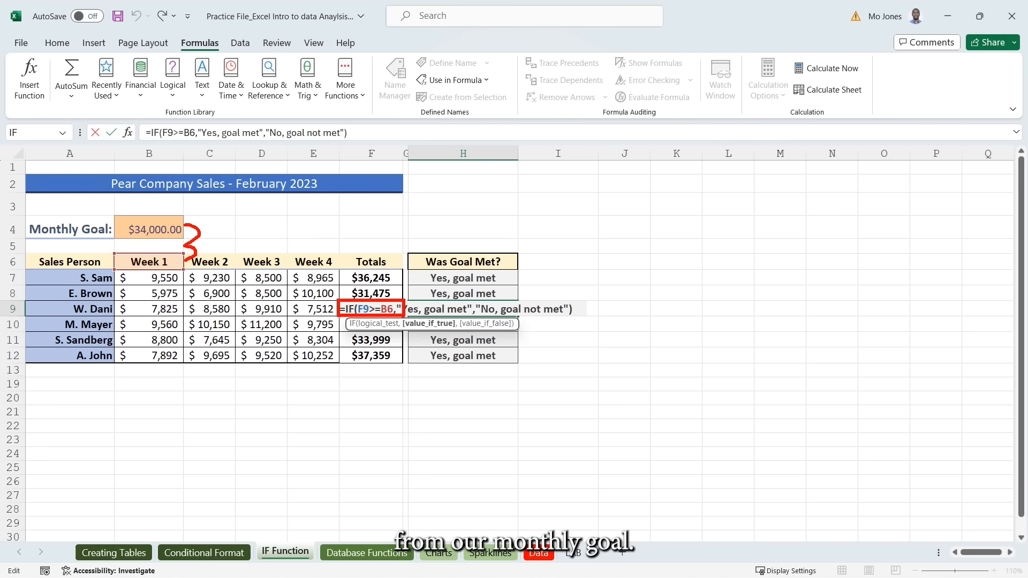
key(Escape)
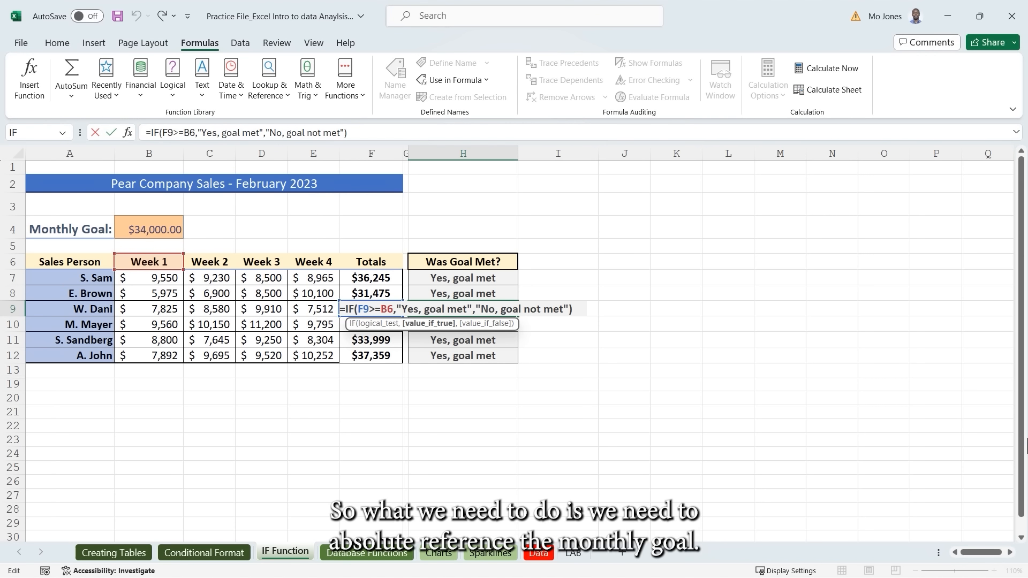
key(ctrl+Return)
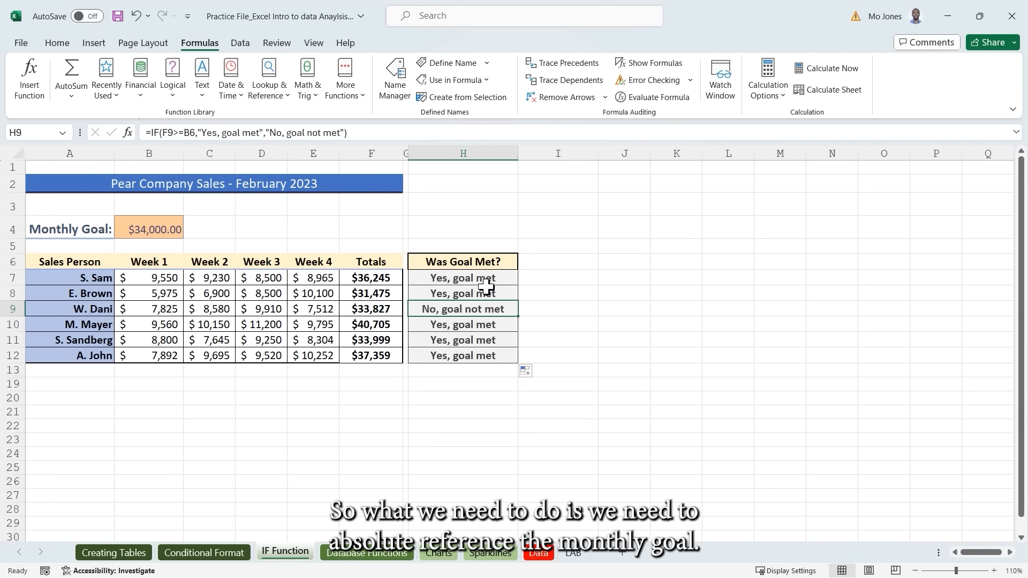
Enter the absolute reference $B$4 as a text note in cell H4 above the Was Goal Met? column.
click(464, 280)
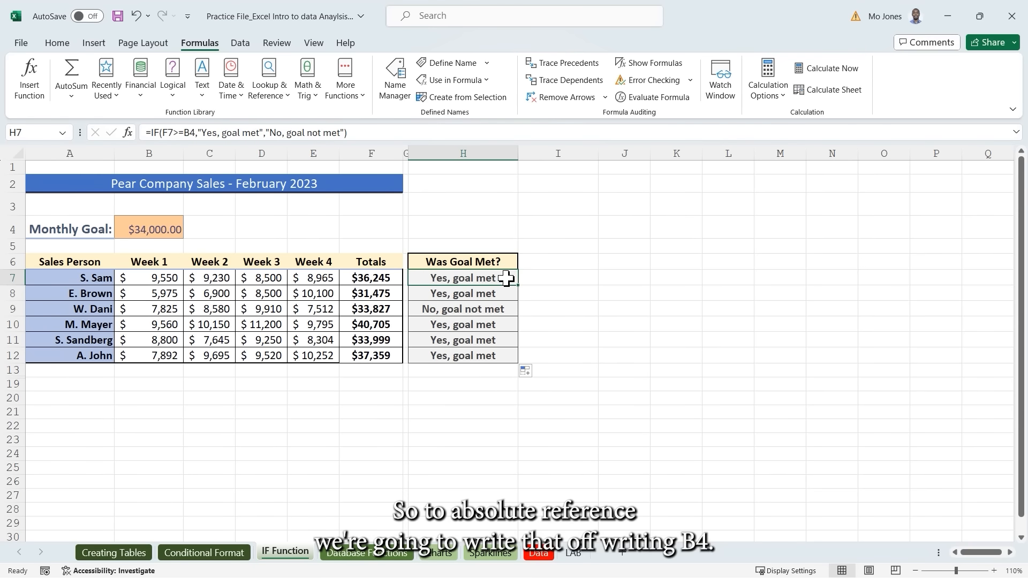
click(496, 232)
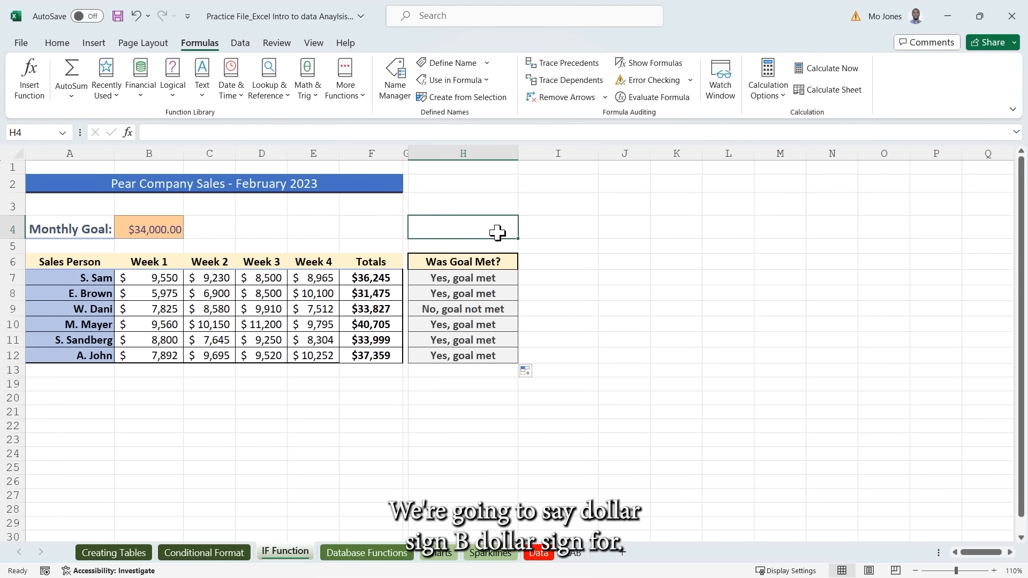
text($B$4)
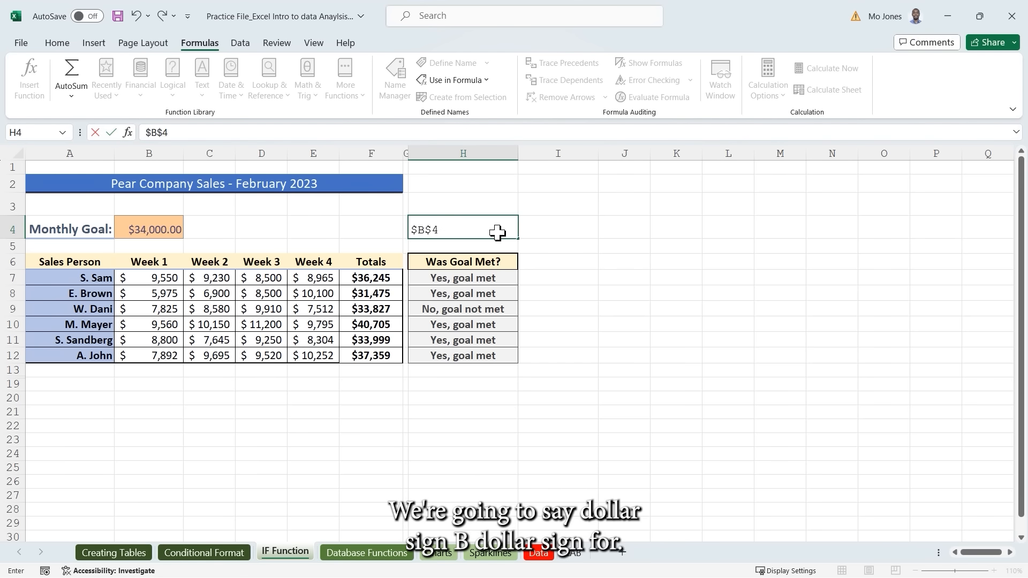
click(642, 279)
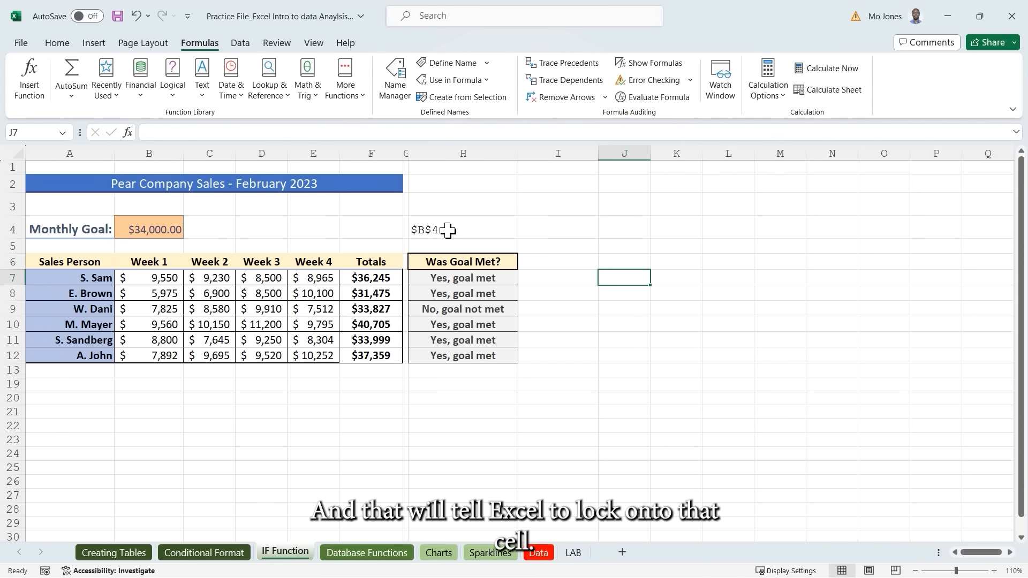
click(448, 231)
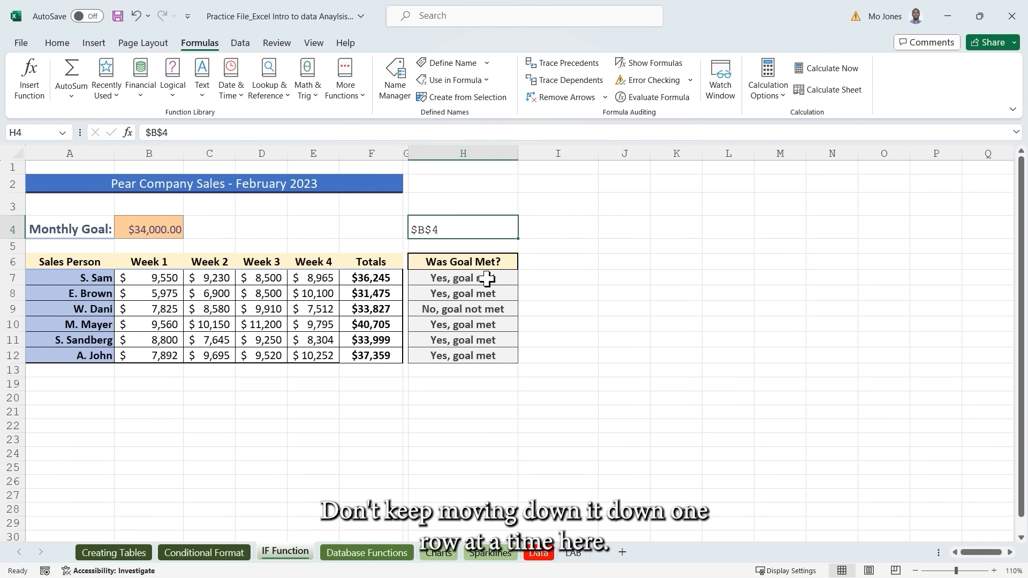
Edit the IF formula in H7 to reference the monthly goal absolutely as $B$4.
click(461, 279)
double_click(458, 276)
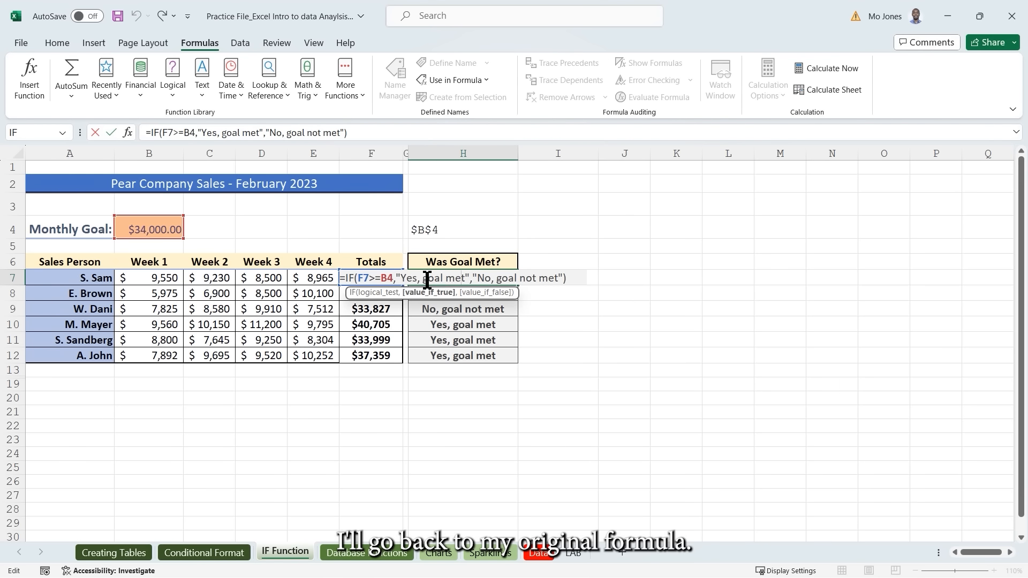
click(380, 277)
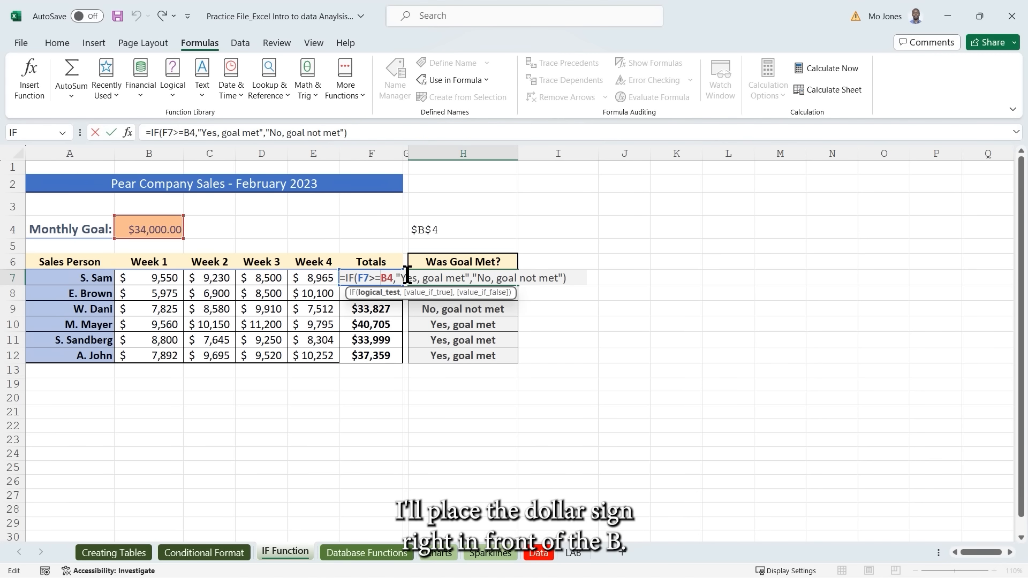
text($B)
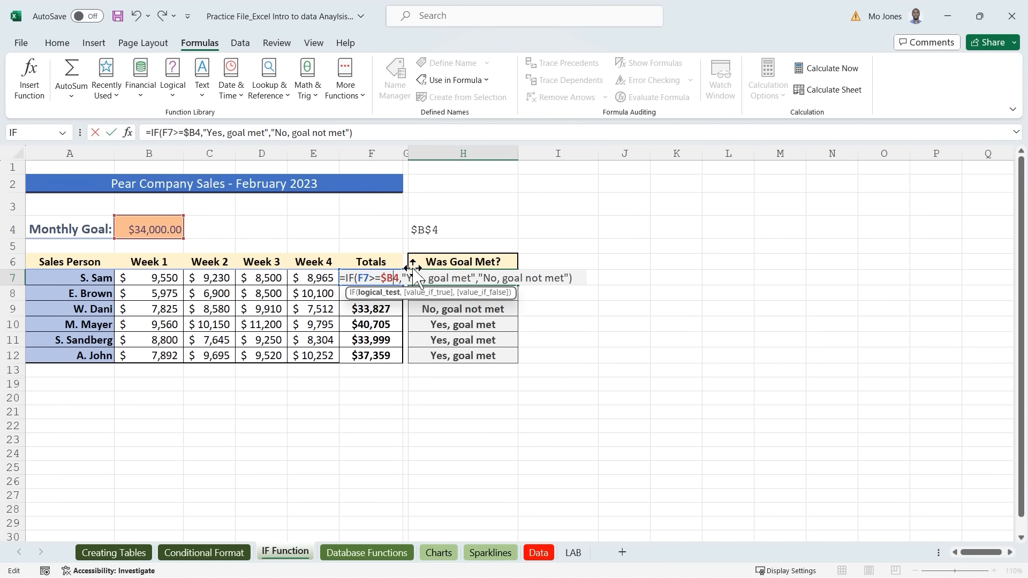
text($)
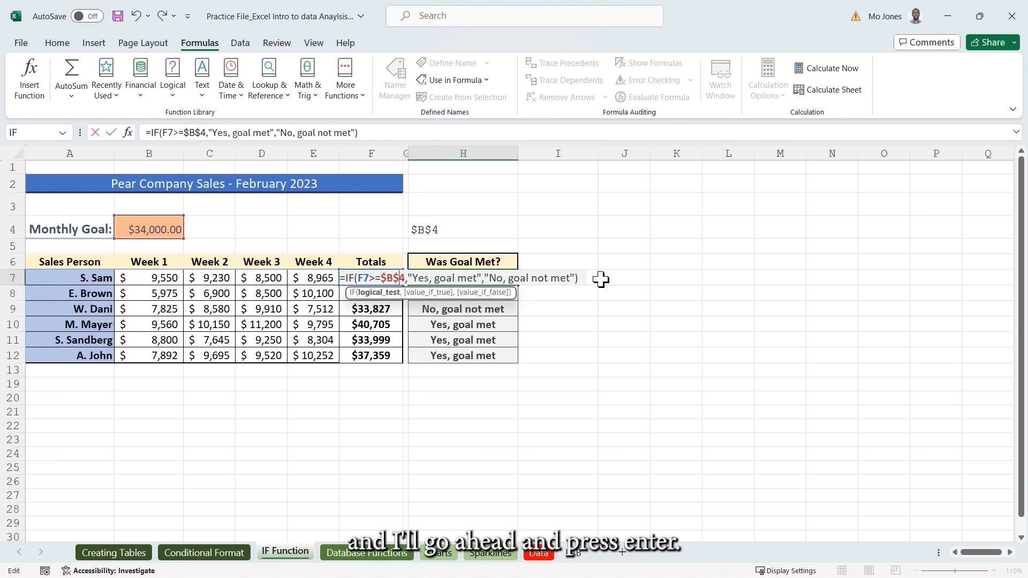
key(Return)
Fill the corrected IF formula from H7 down through H12, replacing the earlier copies.
click(511, 278)
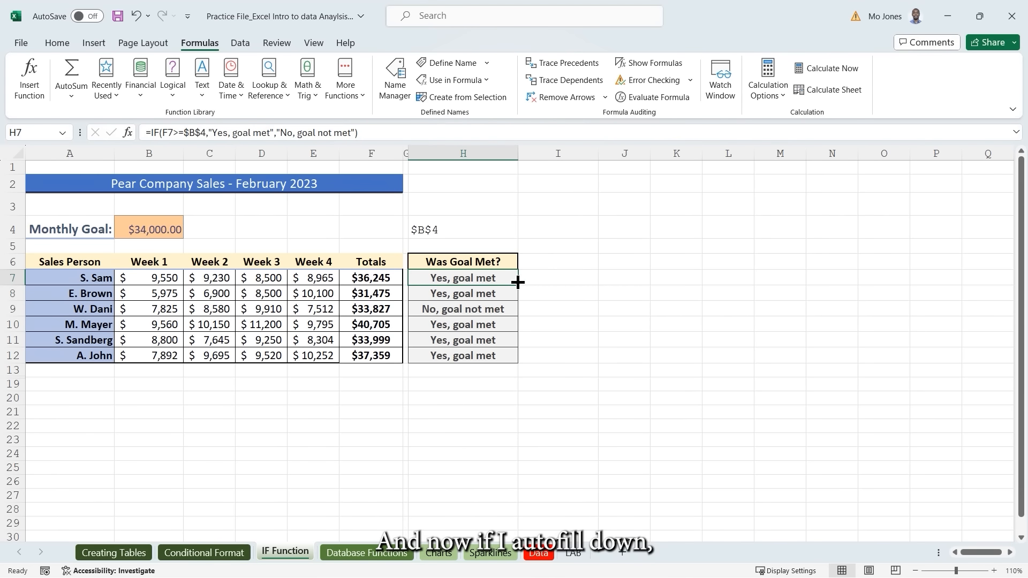
drag(519, 288, 514, 356)
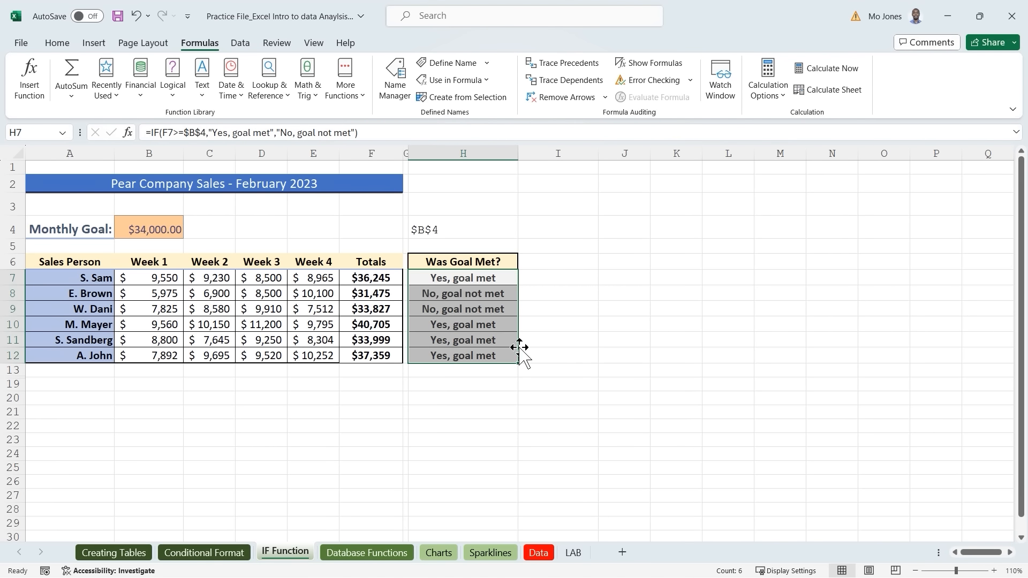
click(592, 293)
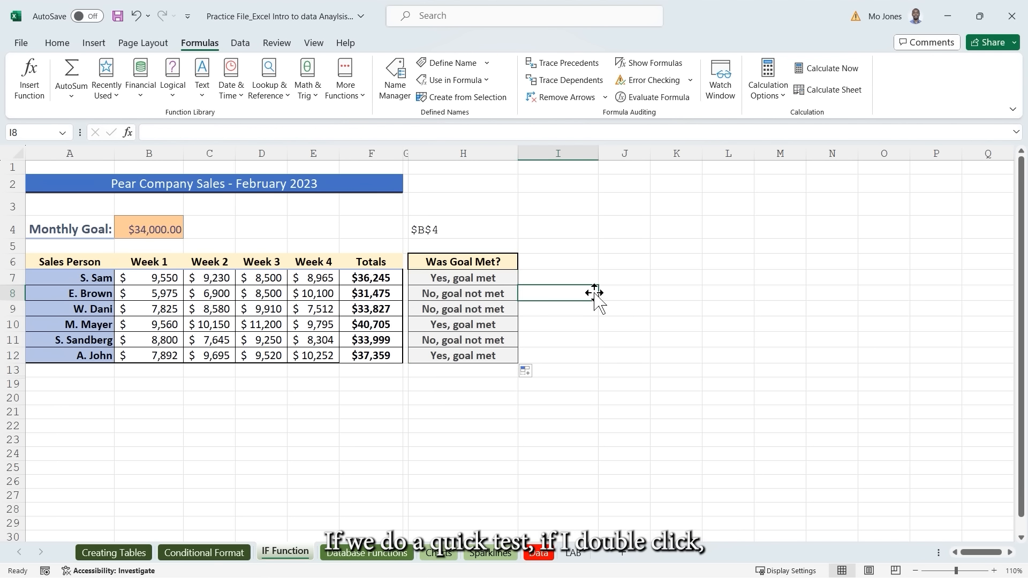
Check the goal reference in the refilled IF formulas in H8 and H12, leaving both unedited.
double_click(473, 294)
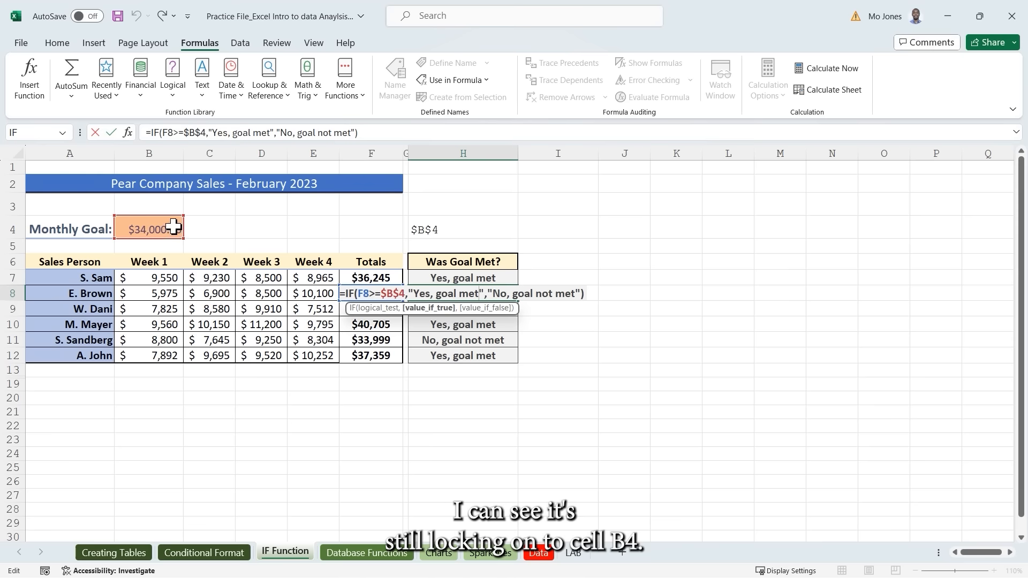
key(Escape)
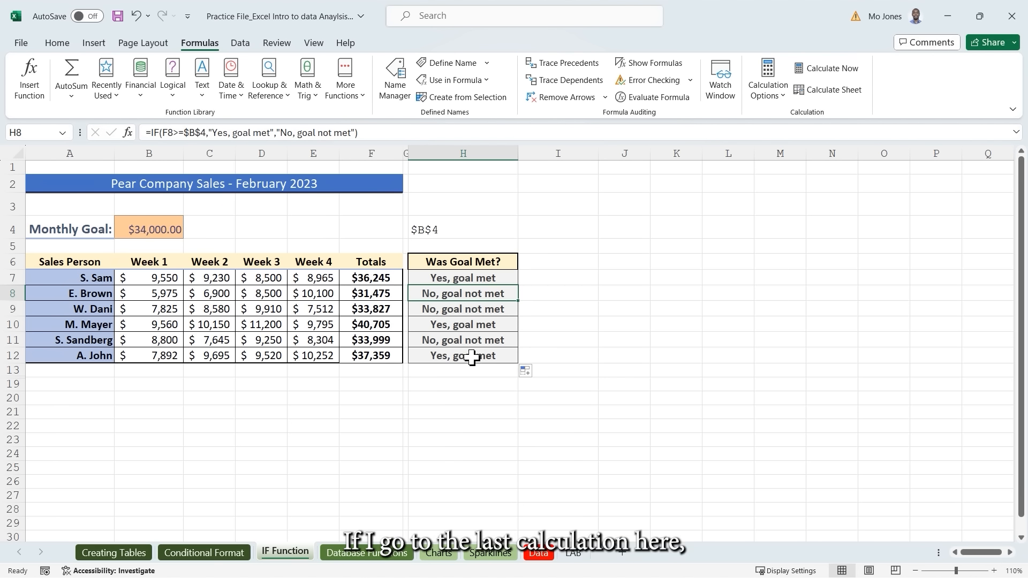
double_click(473, 356)
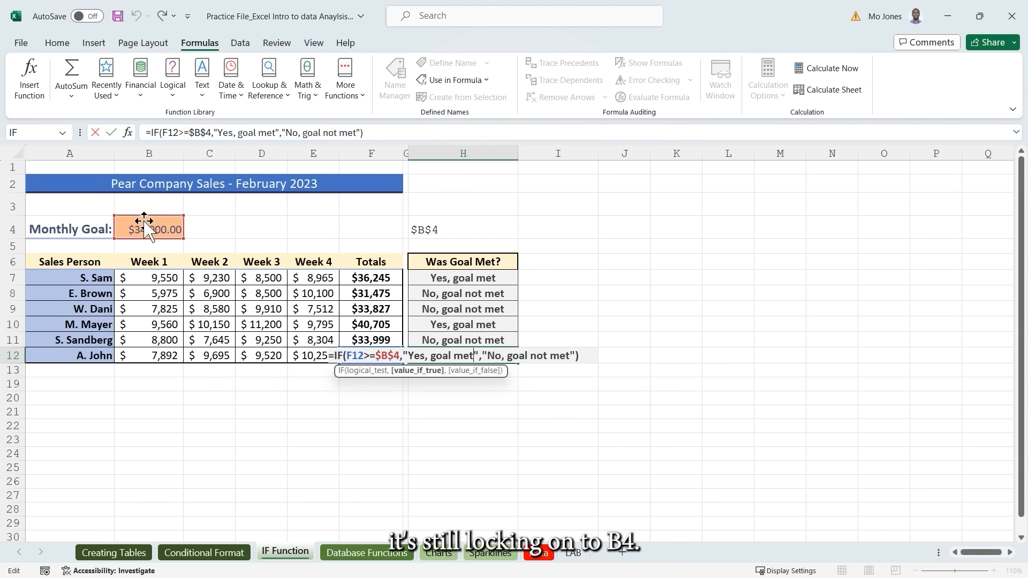
key(ctrl+2)
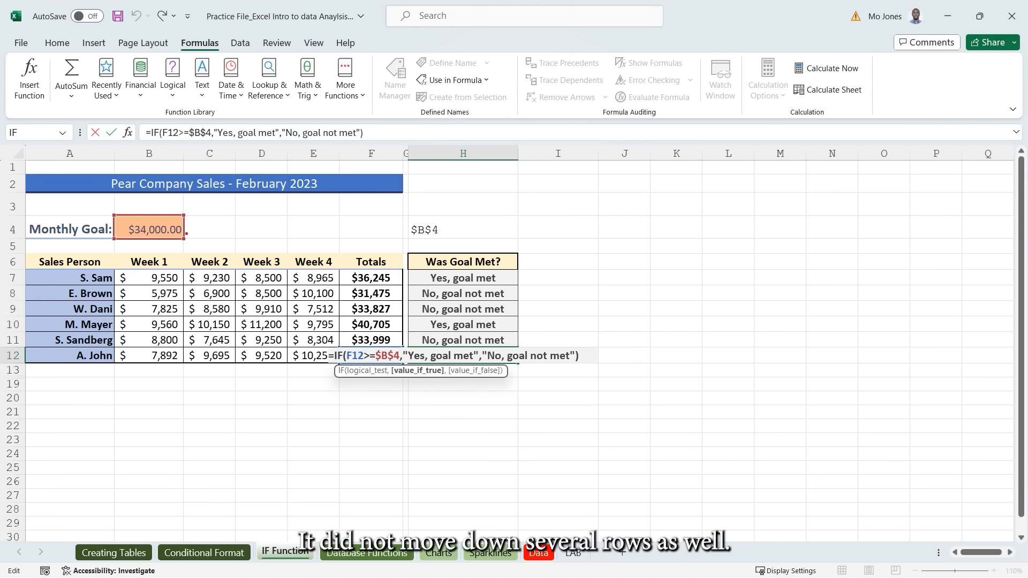
mouse_move(191, 228)
mouse_down()
mouse_move(203, 234)
mouse_move(186, 259)
mouse_move(193, 333)
mouse_up()
key(Escape)
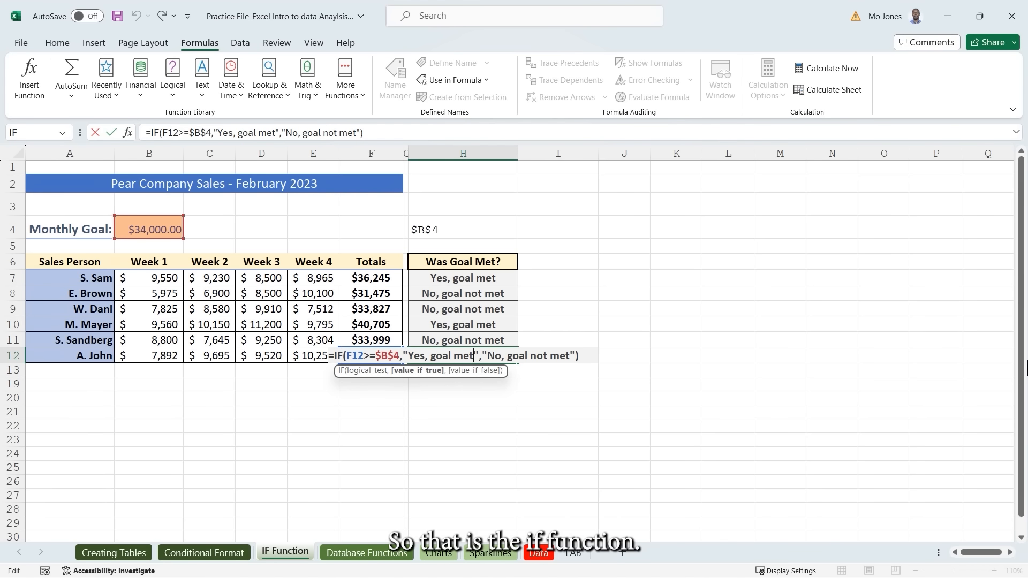
key(ctrl+Return)
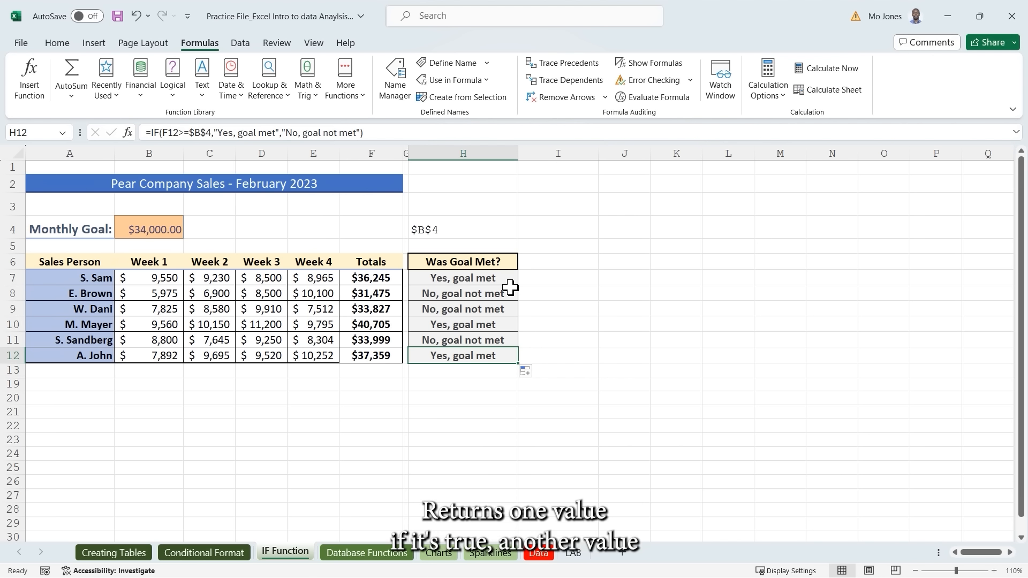
click(372, 412)
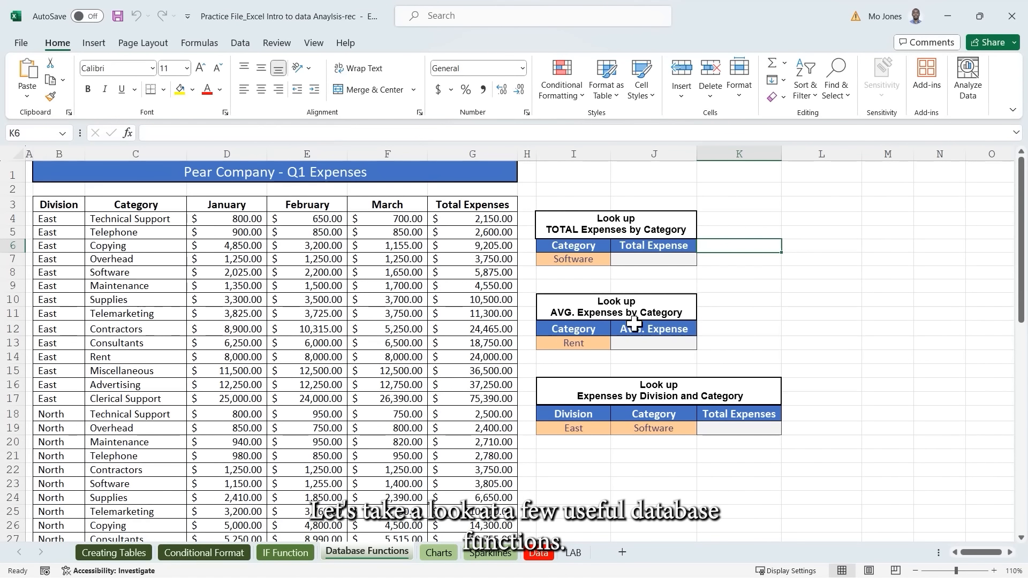
Examine the divisions and categories in the Q1 Expenses table on the Database Functions sheet.
click(818, 276)
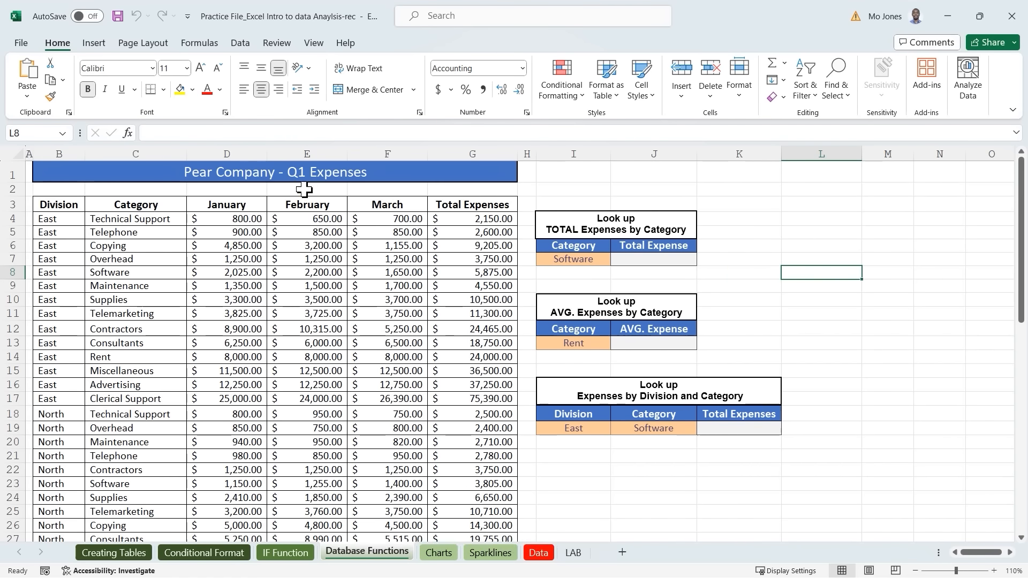
click(243, 174)
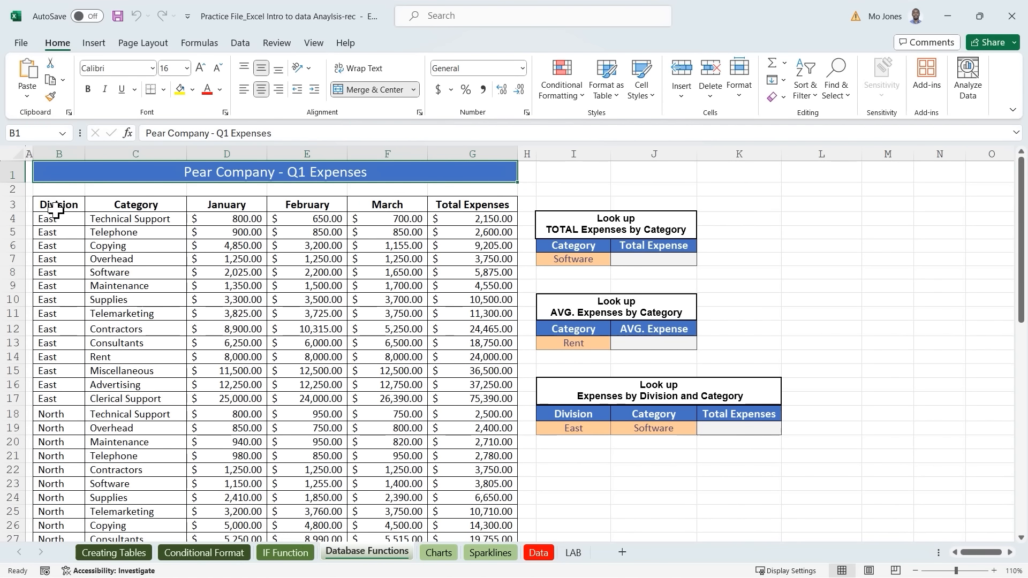
click(60, 235)
scroll(70, 405, down, 11)
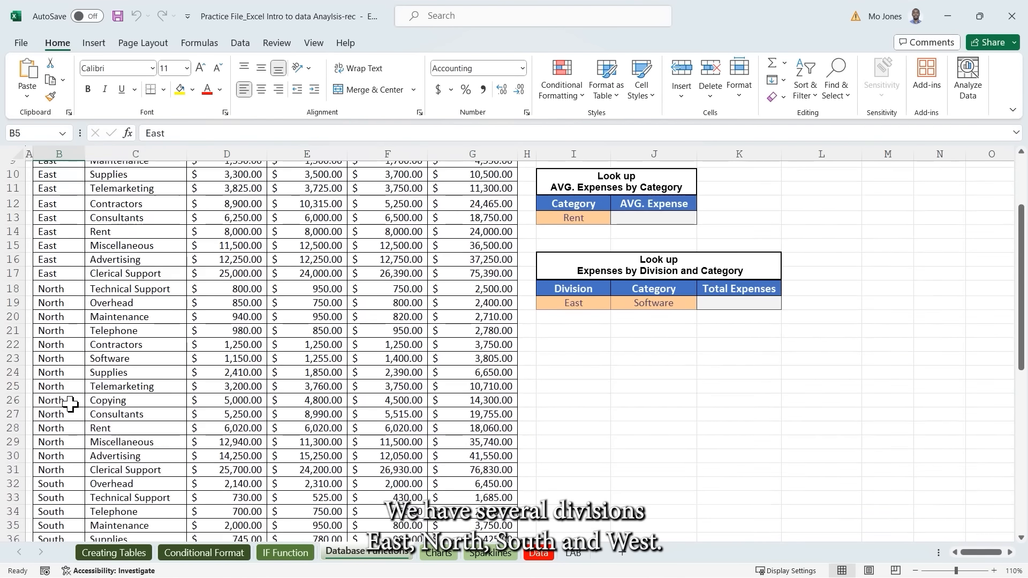
scroll(70, 405, up, 11)
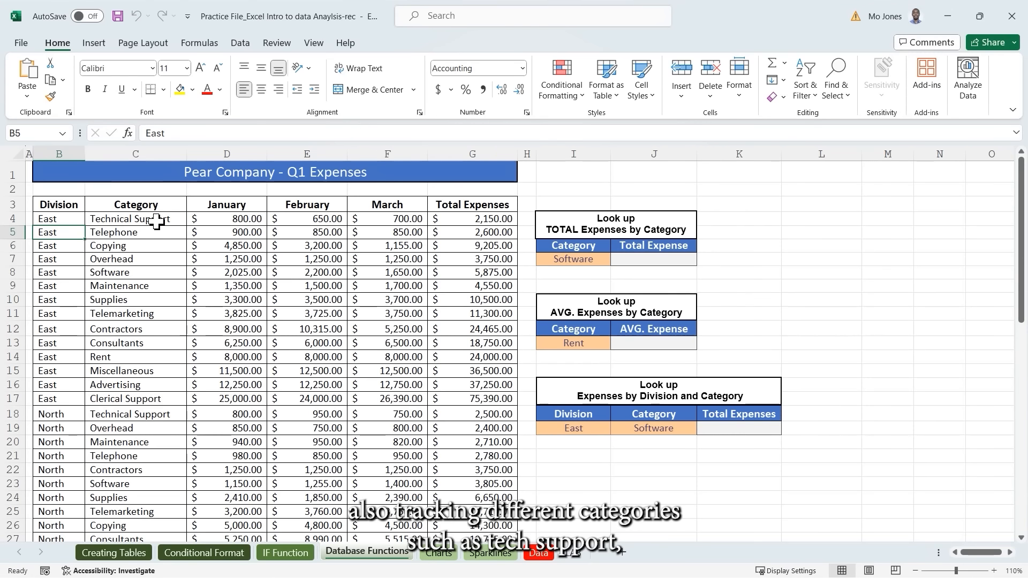
click(156, 221)
click(145, 234)
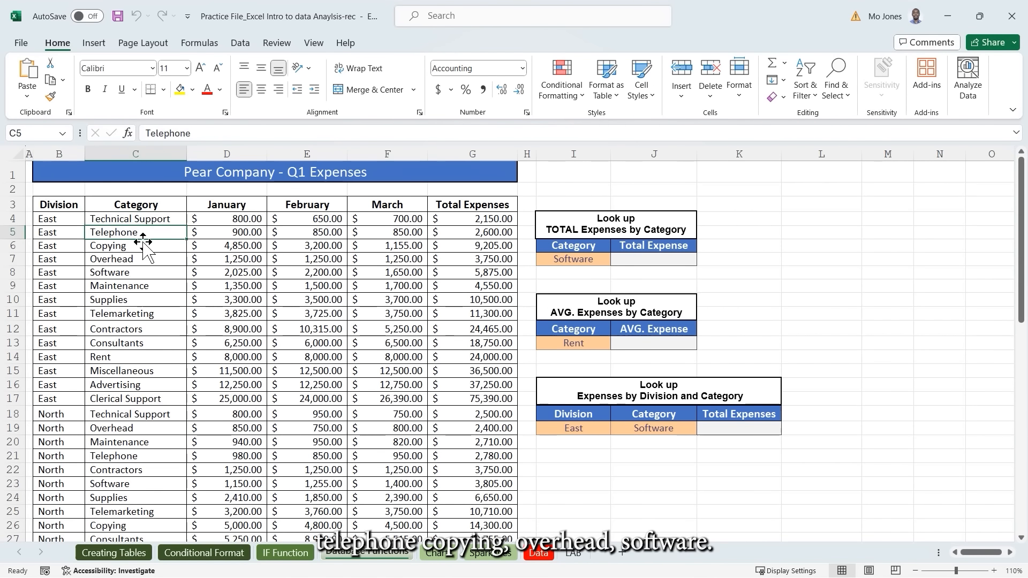
click(138, 259)
click(139, 272)
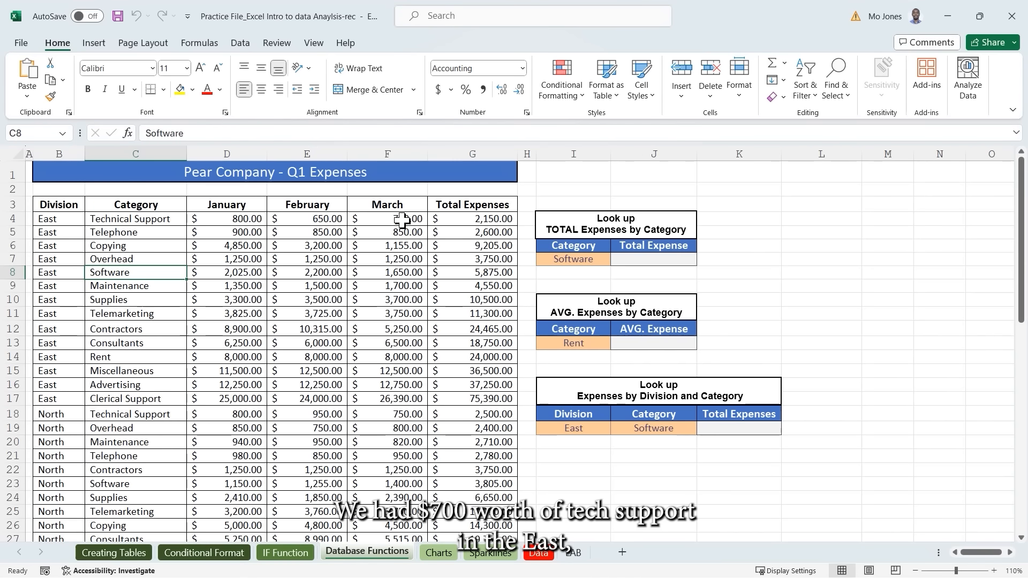
Review the Total Expenses column from its first entry to the table's last row, and return to the table's start.
click(469, 220)
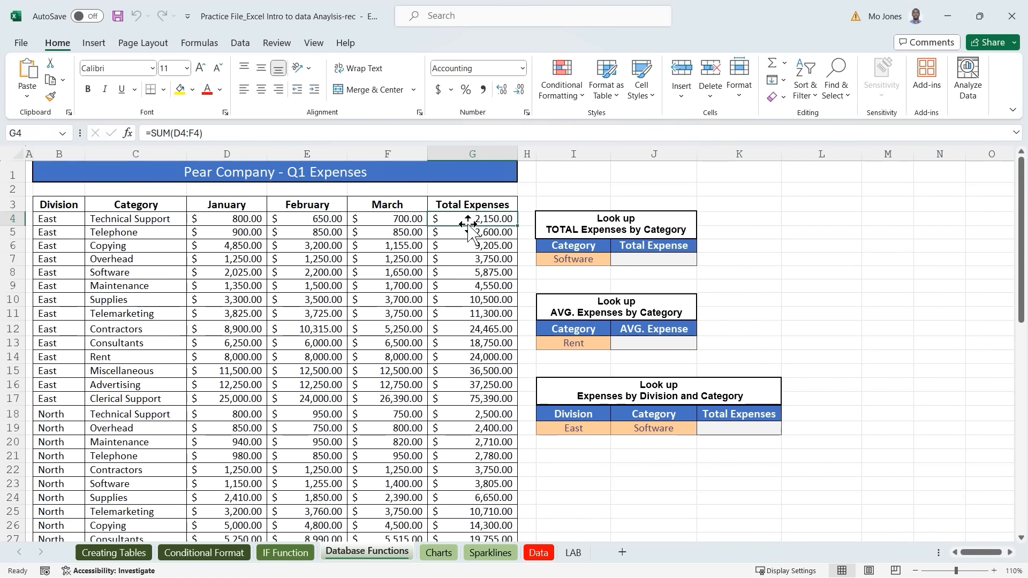
scroll(468, 224, down, 15)
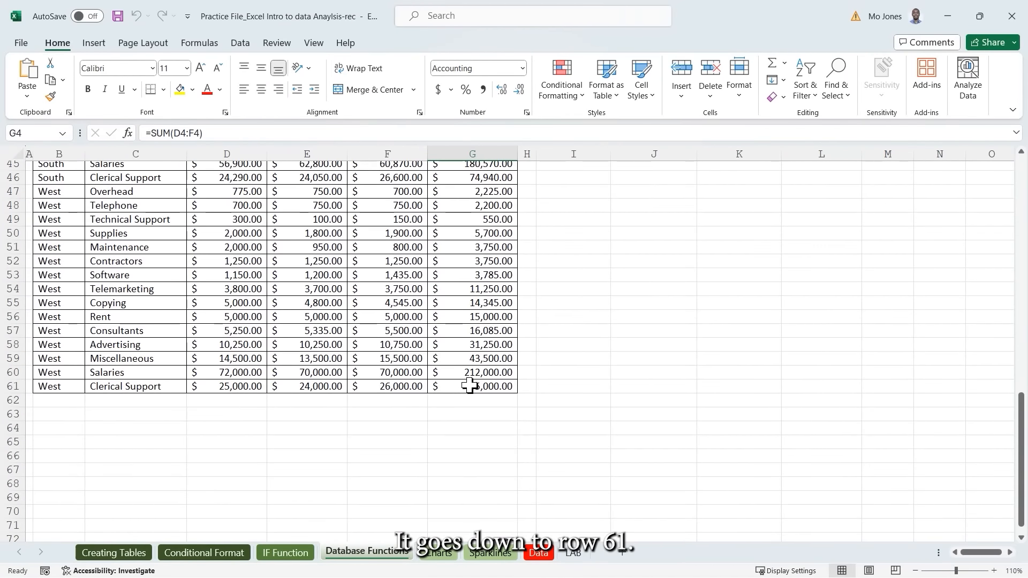
click(470, 386)
scroll(464, 338, up, 3)
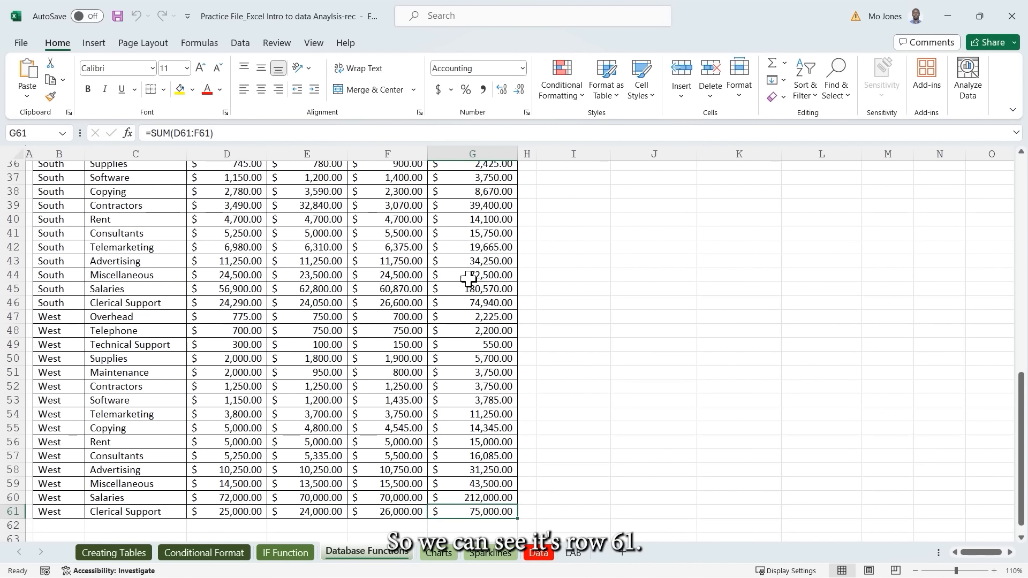
click(462, 260)
scroll(459, 265, up, 8)
scroll(459, 265, up, 4)
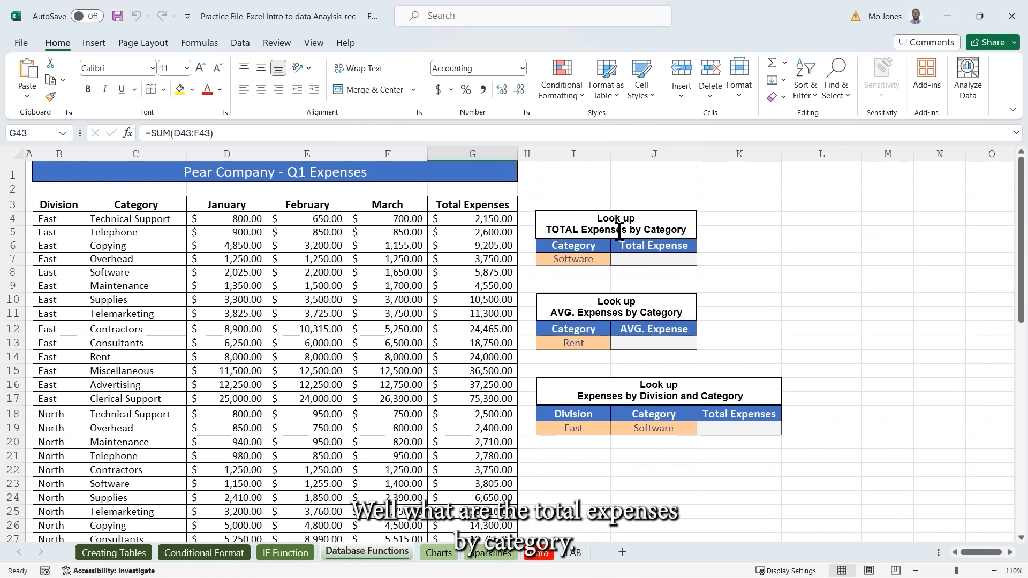
Select every Software entry in the Category column together: C8, C23, C37 and C53.
click(652, 261)
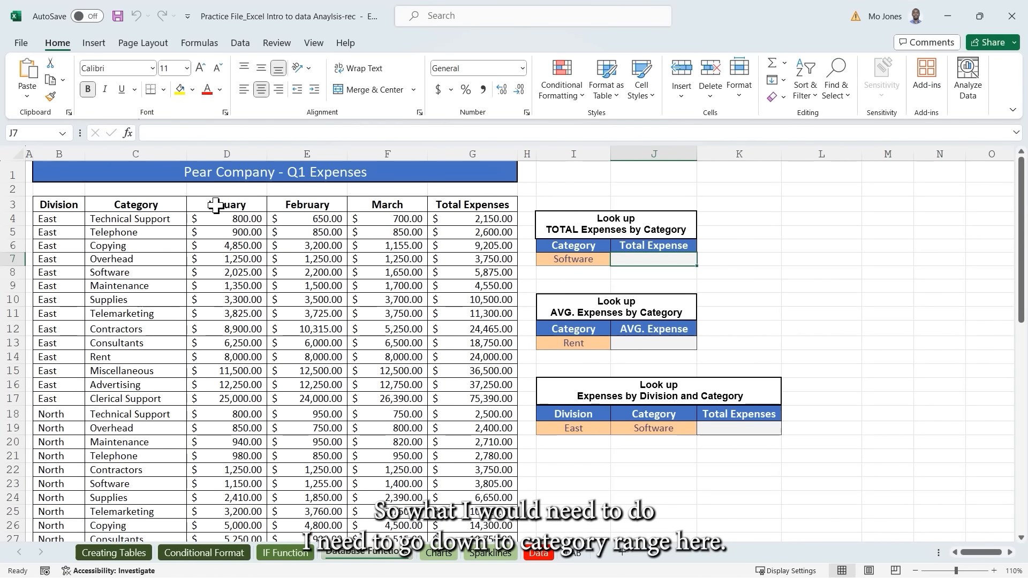
click(139, 272)
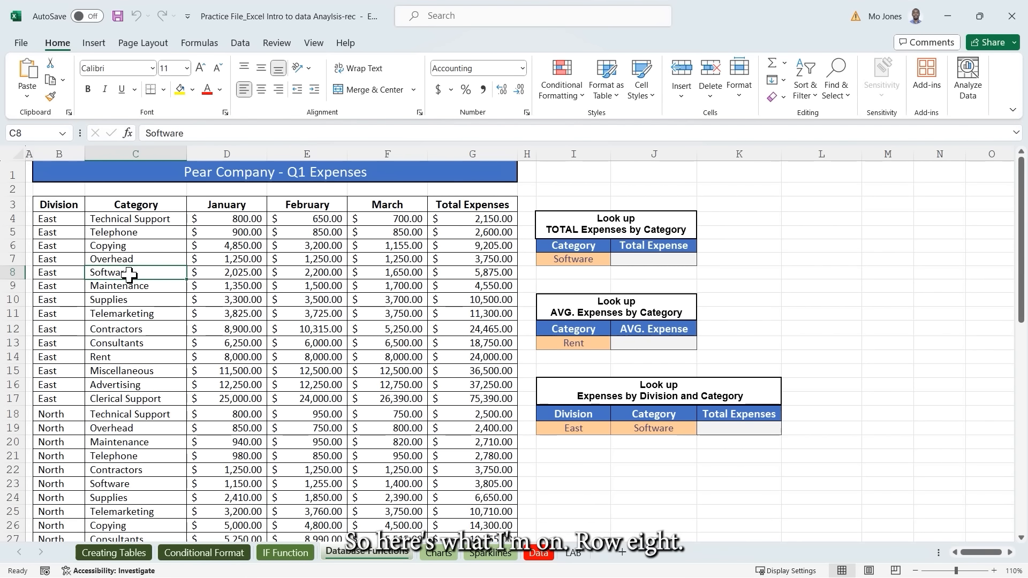
ctrl+click(134, 486)
scroll(184, 402, down, 5)
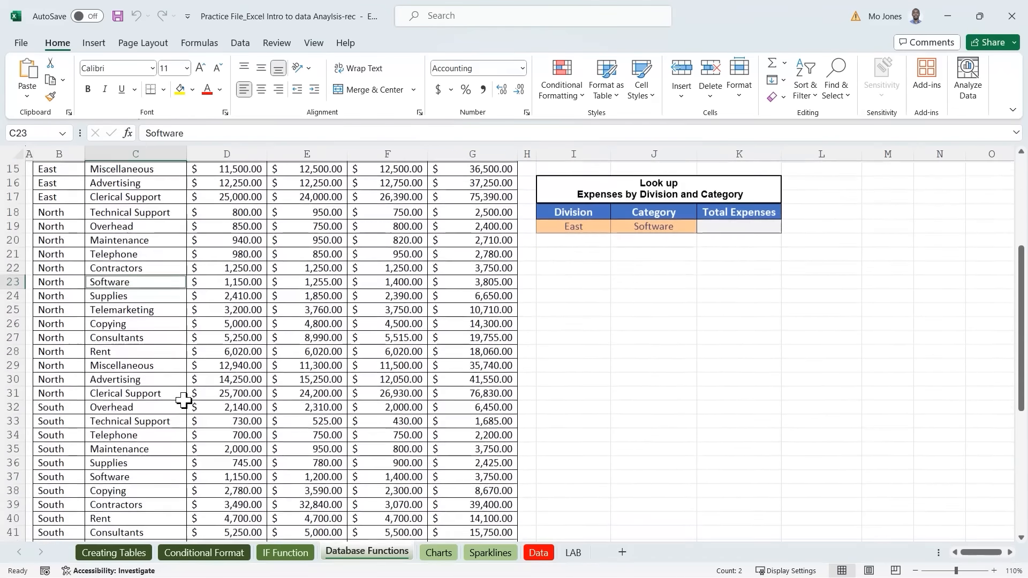
ctrl+click(136, 474)
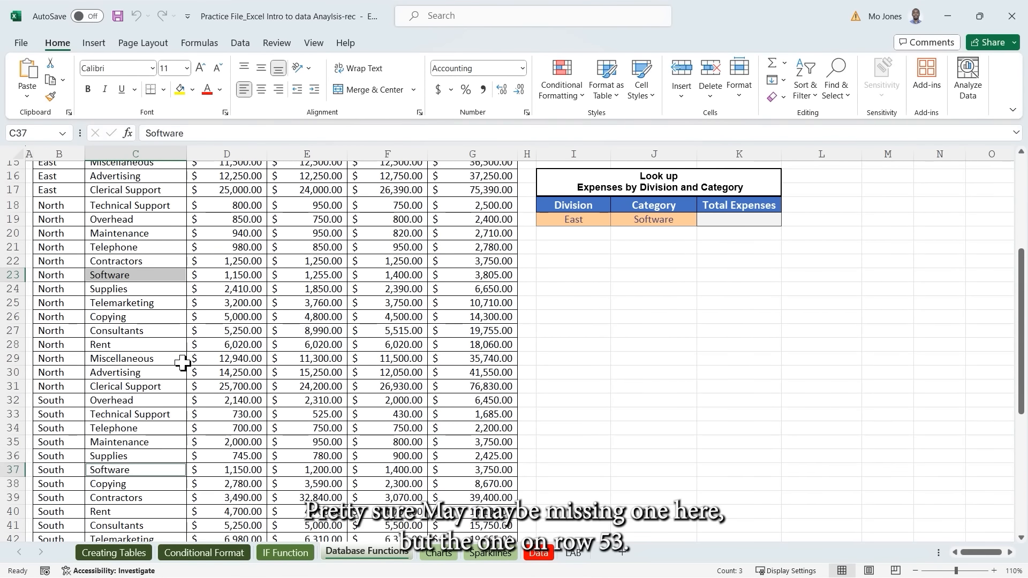
scroll(183, 363, down, 2)
scroll(183, 364, down, 3)
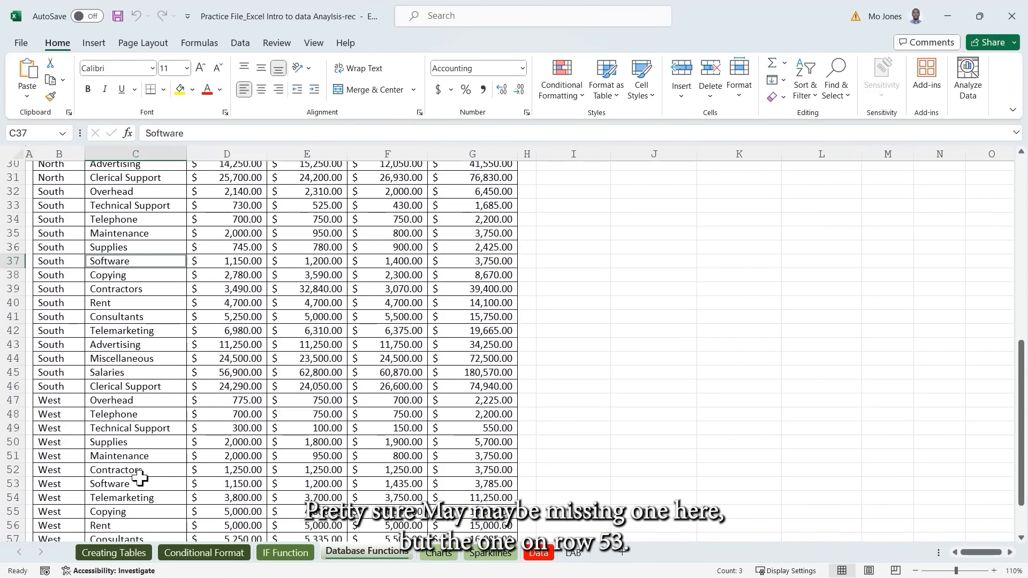
ctrl+click(133, 483)
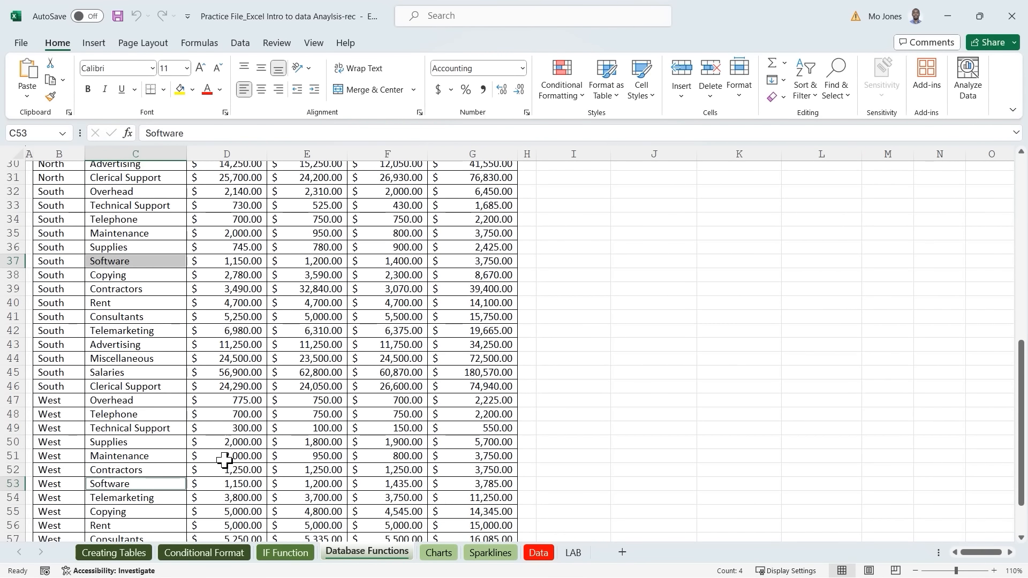
Add the matching Total Expenses cells G53, G37, G23 and G8 to the selection of Software entries.
ctrl+click(510, 484)
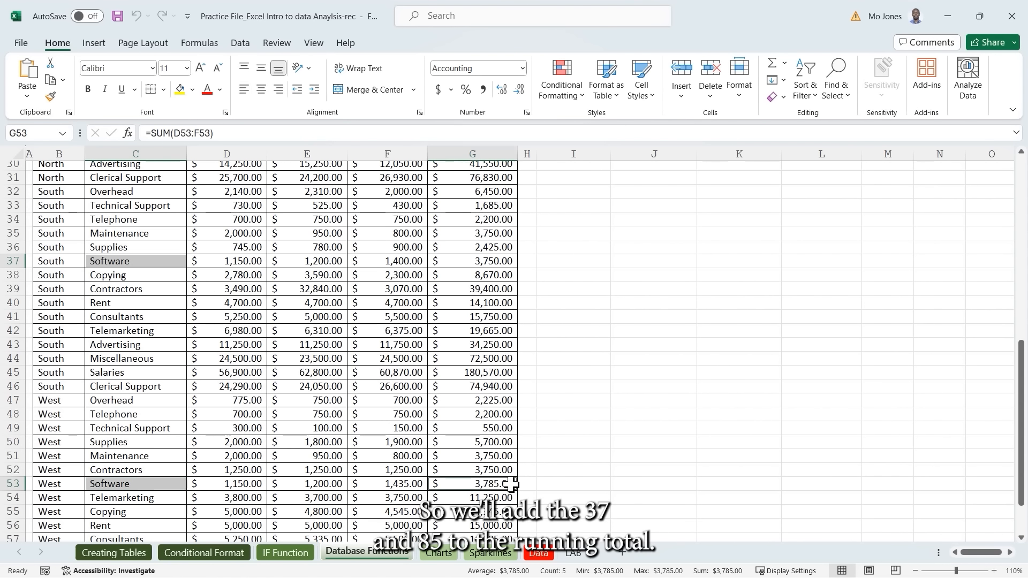
ctrl+click(492, 261)
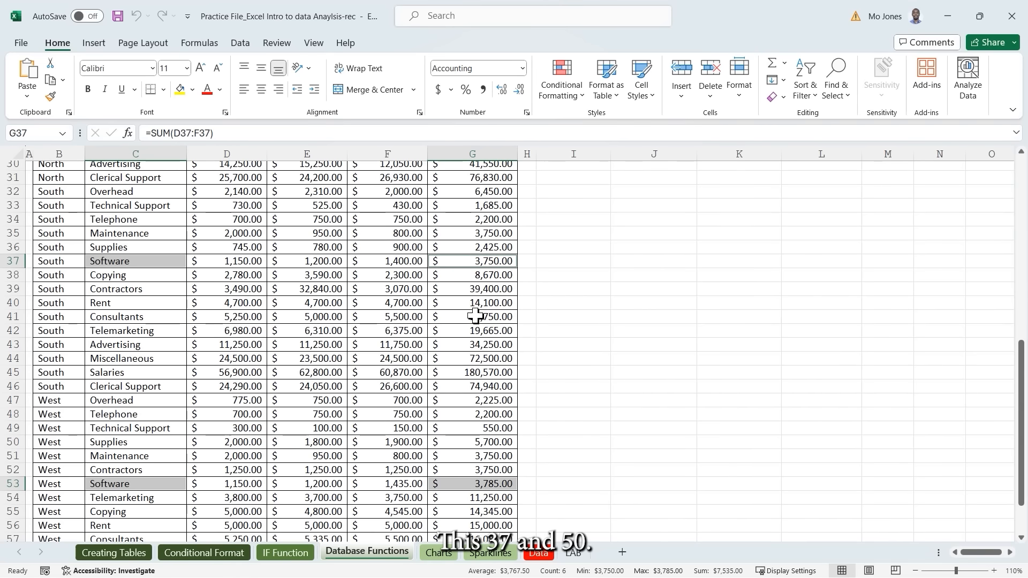
scroll(476, 316, up, 2)
scroll(476, 316, up, 2)
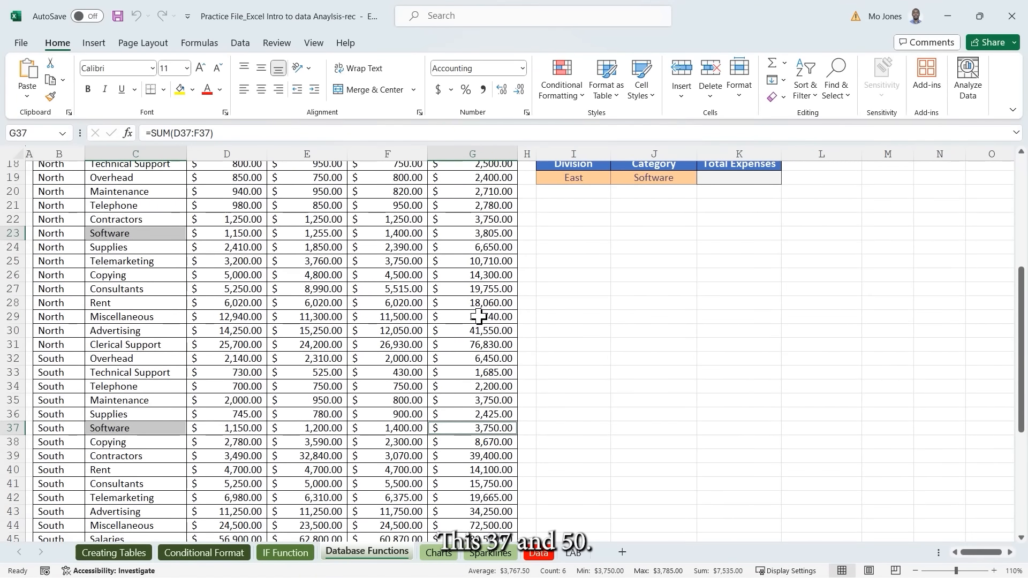
ctrl+click(490, 233)
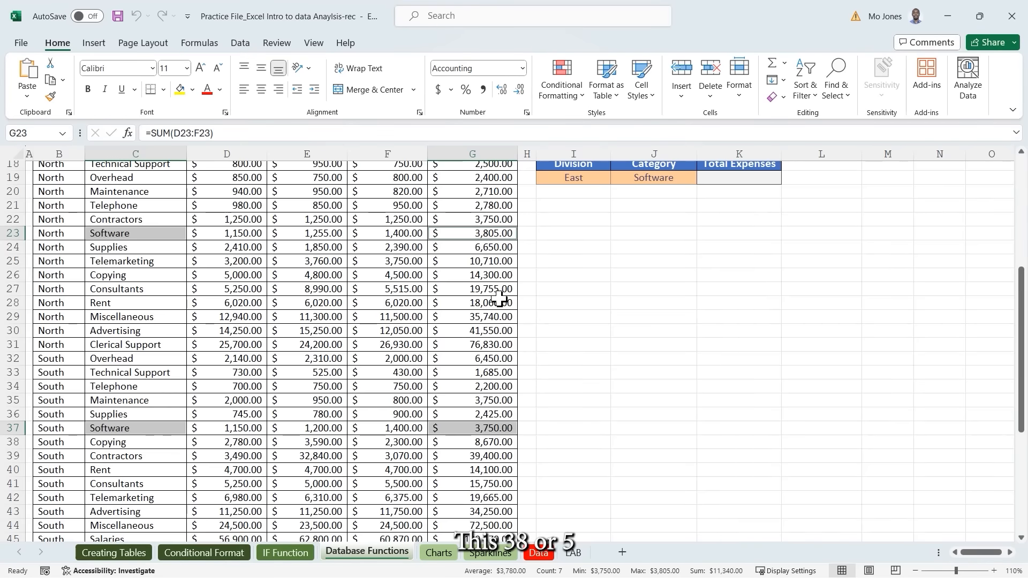
scroll(498, 298, up, 6)
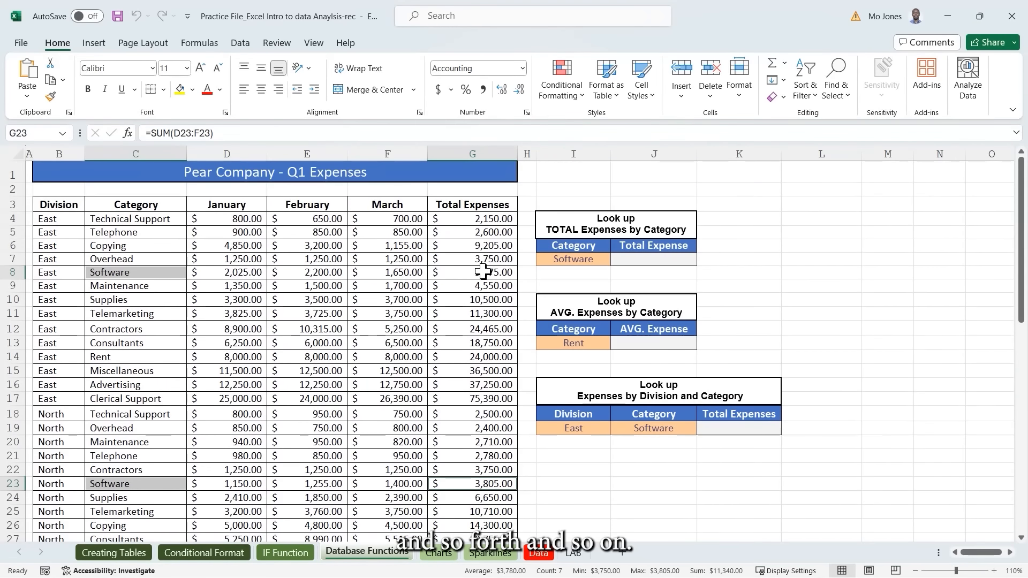
ctrl+click(484, 272)
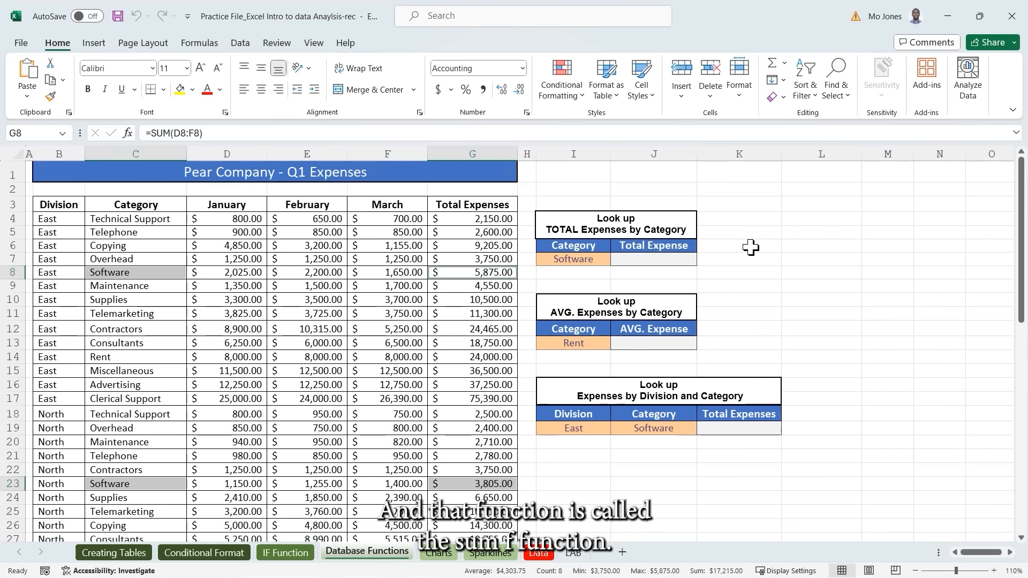
Enter the label SUMIF in cell L6 beside the total expenses lookup.
click(804, 247)
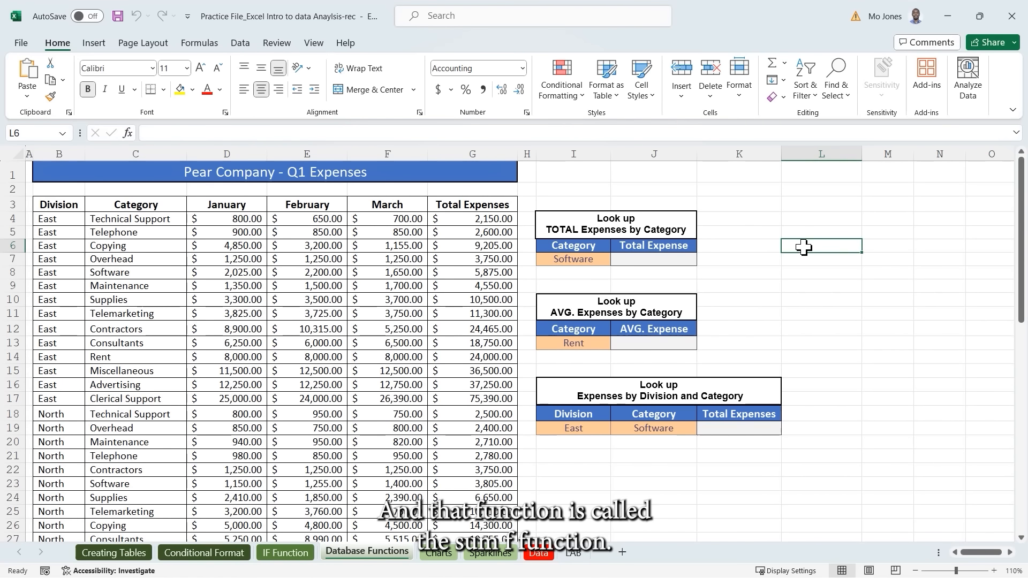
text(SUMIF)
key(Return)
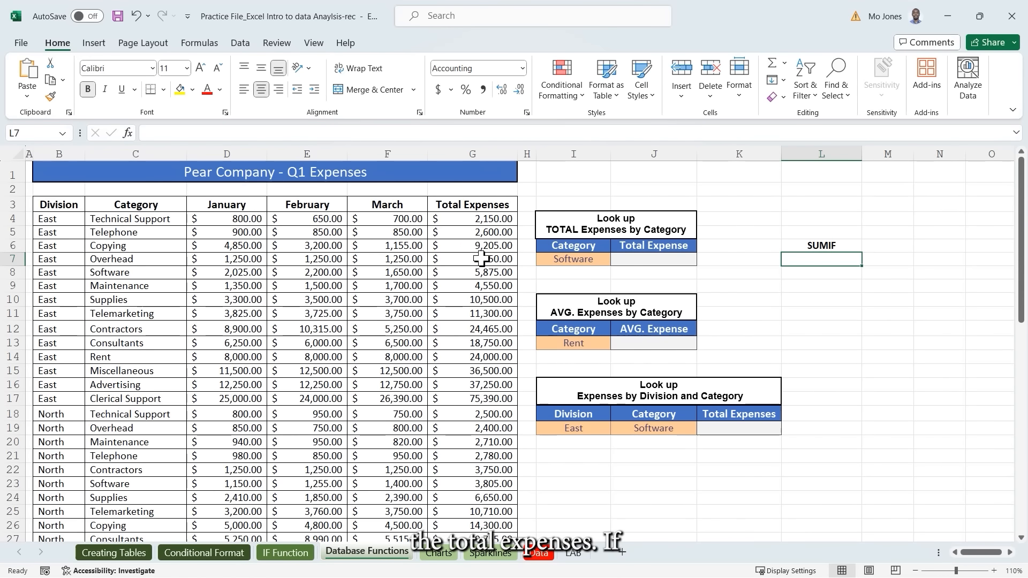
click(154, 208)
click(134, 272)
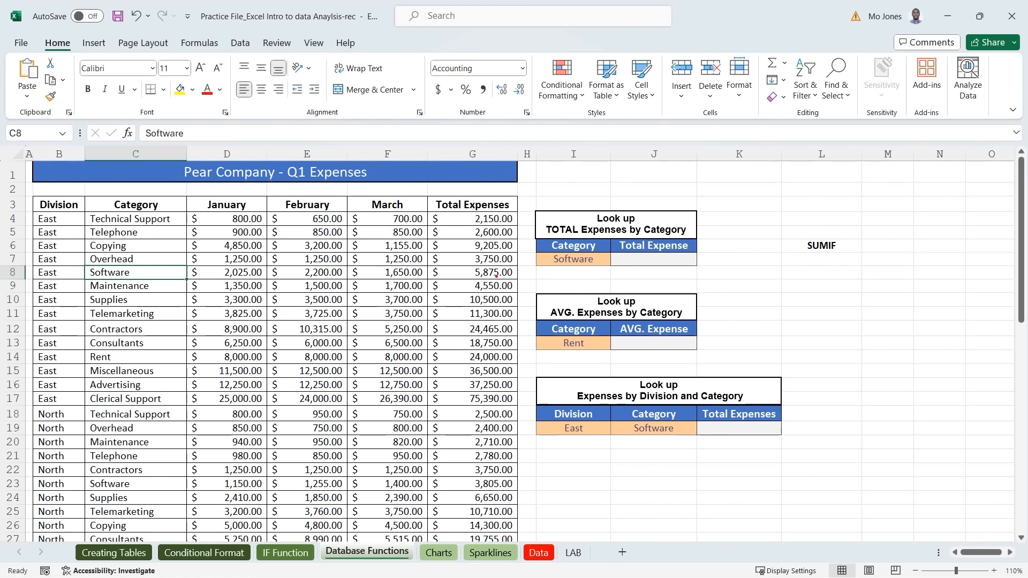
mouse_move(425, 266)
mouse_down()
mouse_move(472, 281)
mouse_move(517, 279)
mouse_up()
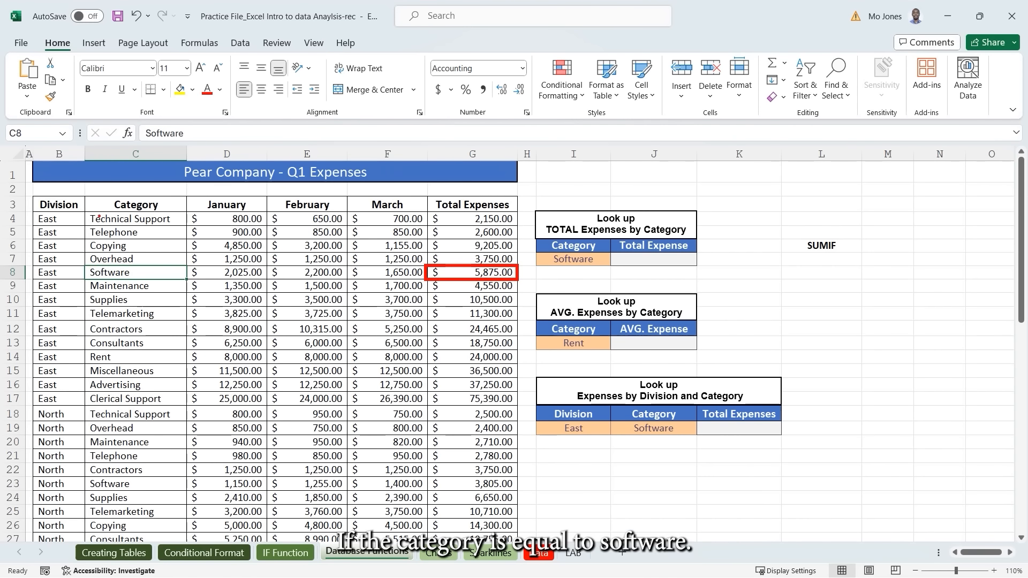
drag(84, 193, 186, 212)
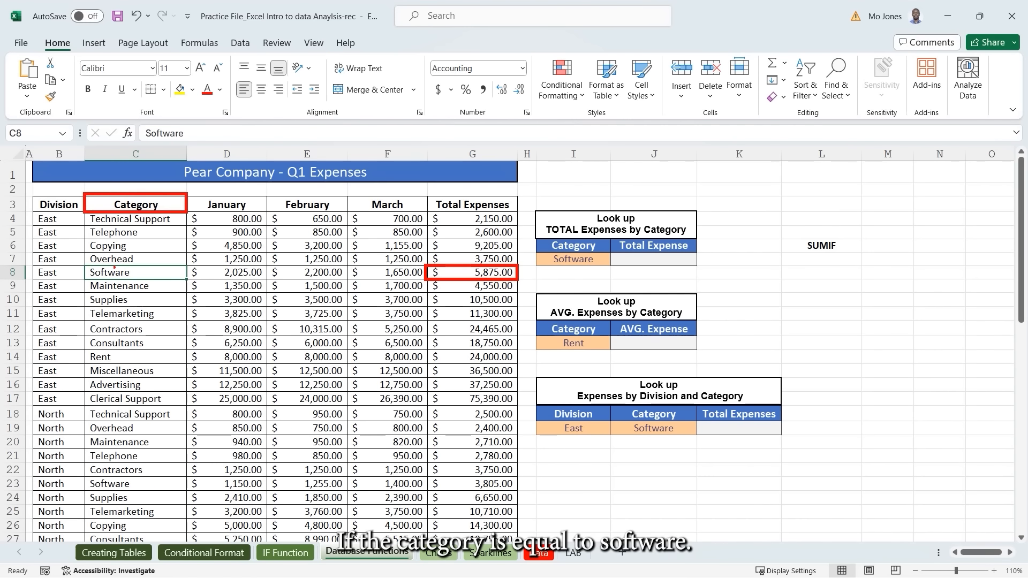
drag(83, 262, 188, 280)
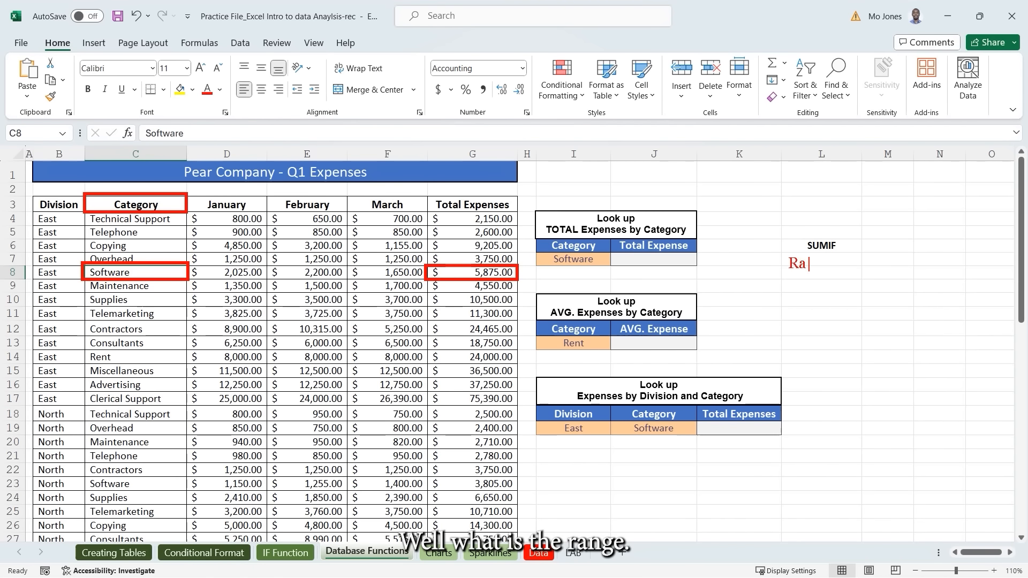
text(nge)
key(Return)
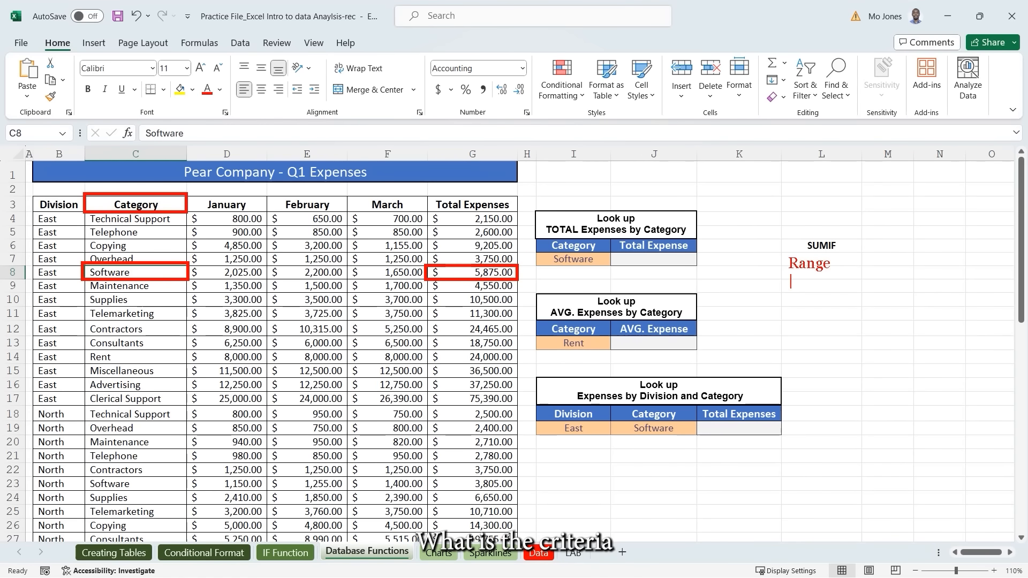
text(Criteria )
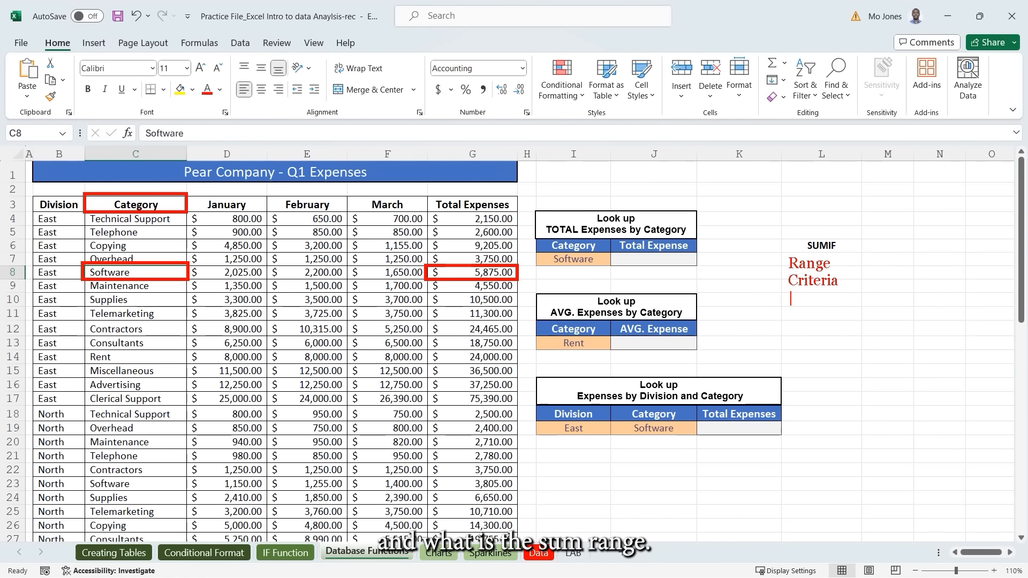
text(Sum R)
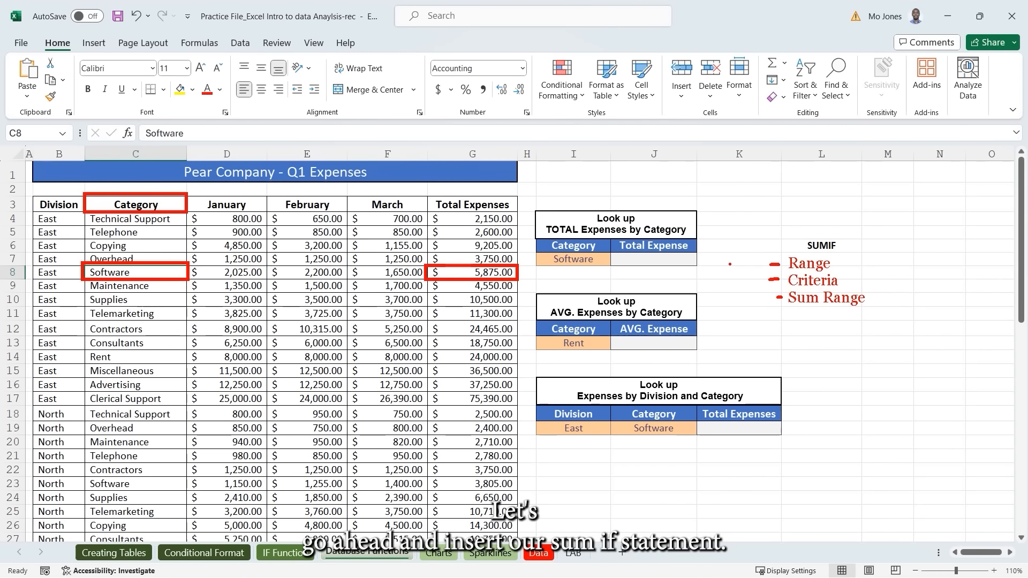
Search the function library for sumif and insert the SUMIF function in cell J7.
click(654, 259)
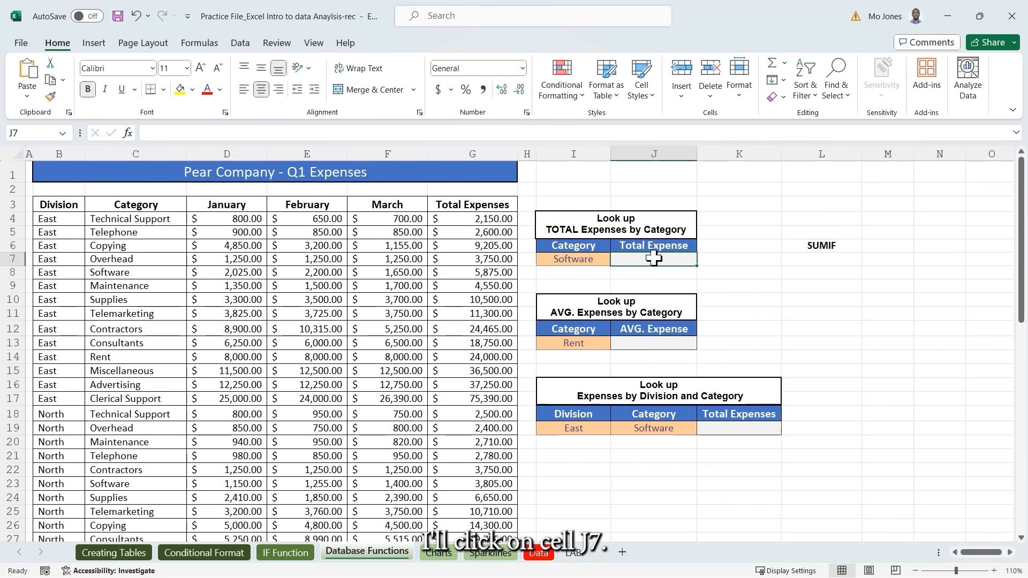
click(201, 43)
click(30, 80)
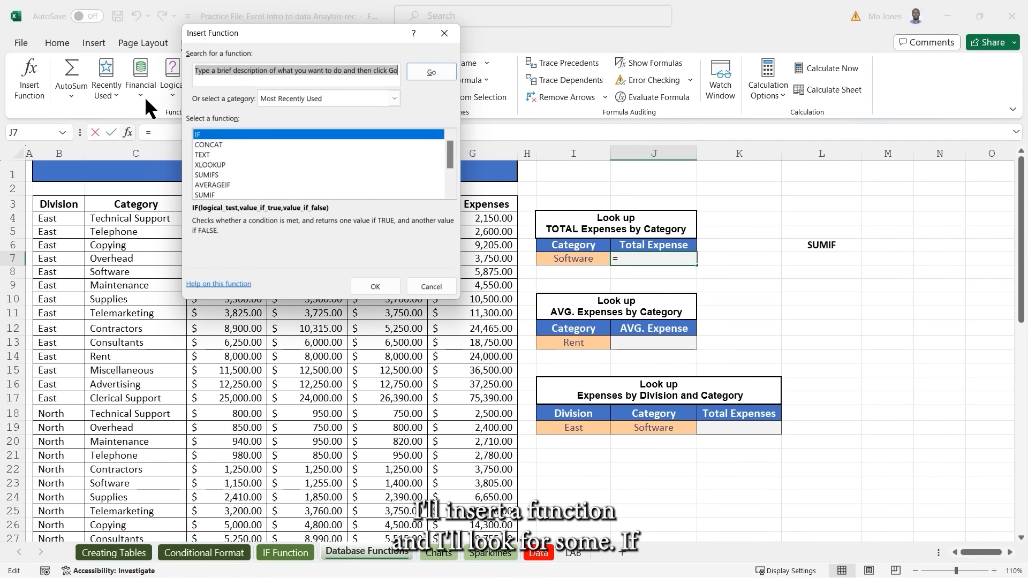
text(sumif)
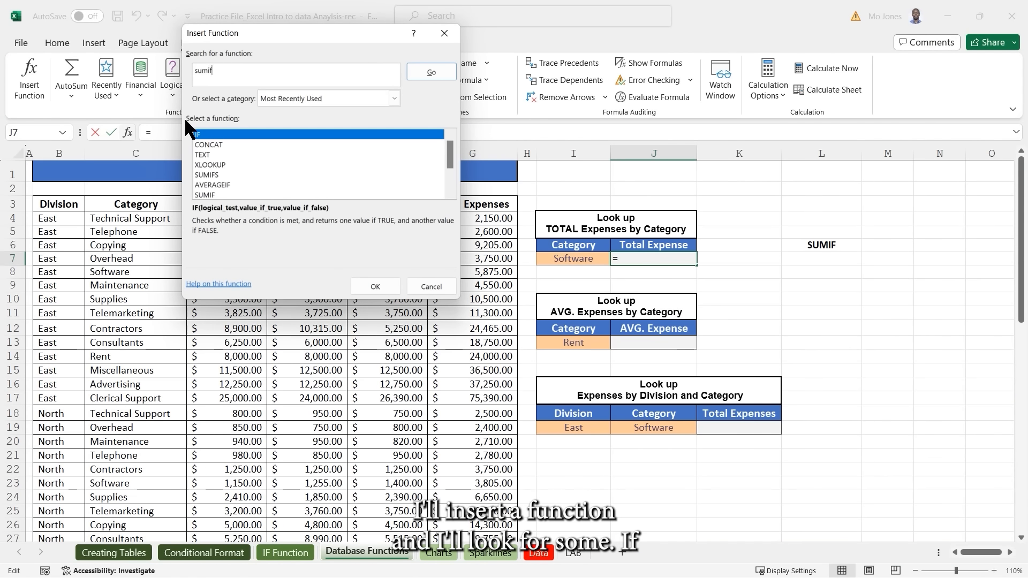
click(419, 71)
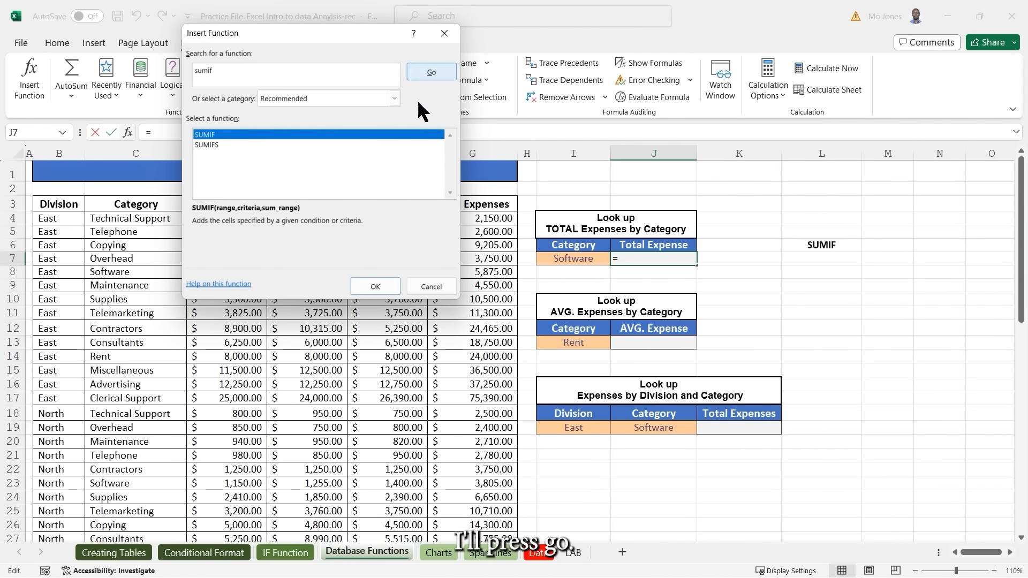
click(375, 287)
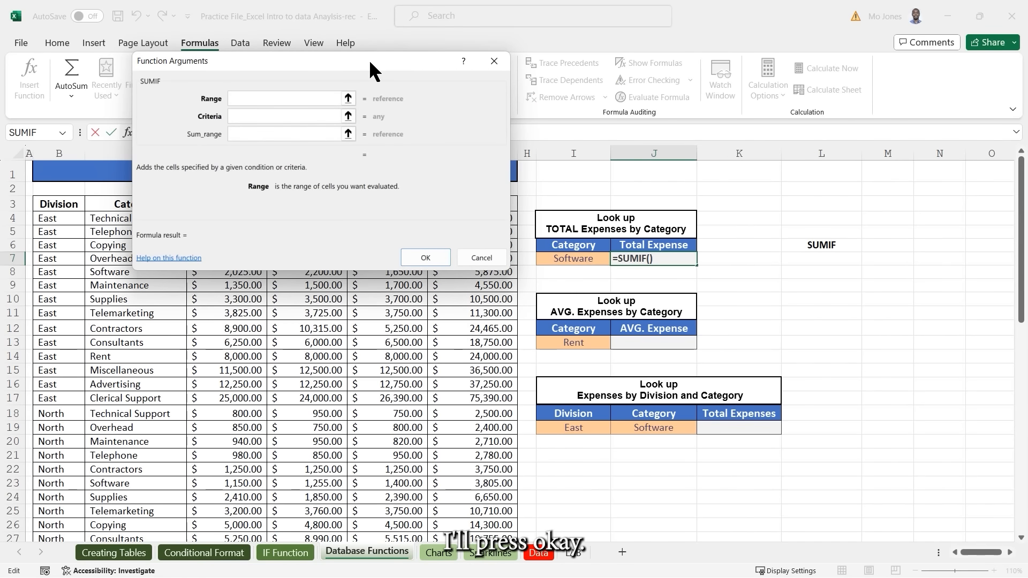
Set the SUMIF range to all category entries, C4:C61, with the arguments dialog moved clear of the Category column.
drag(369, 60, 685, 25)
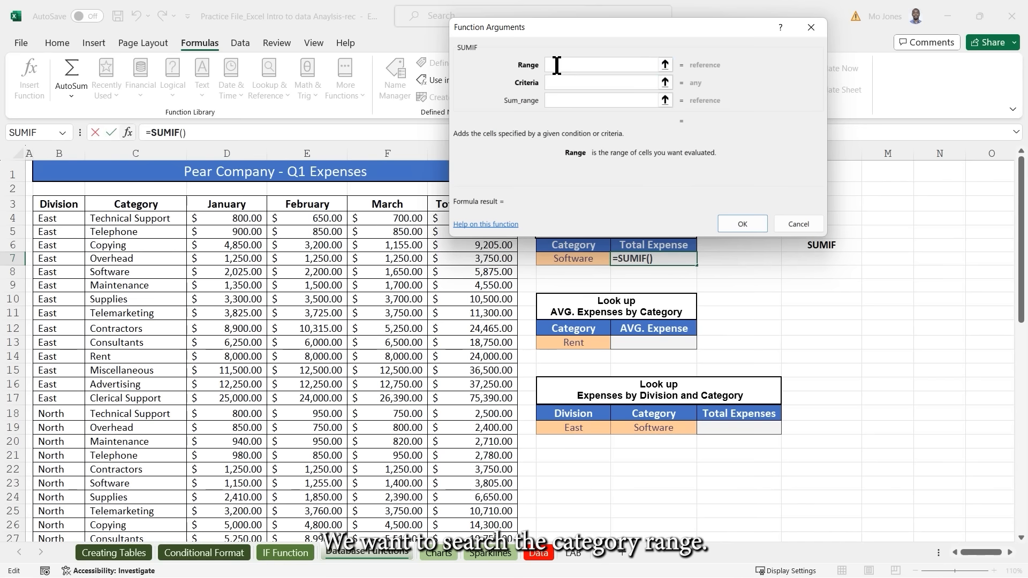
click(161, 219)
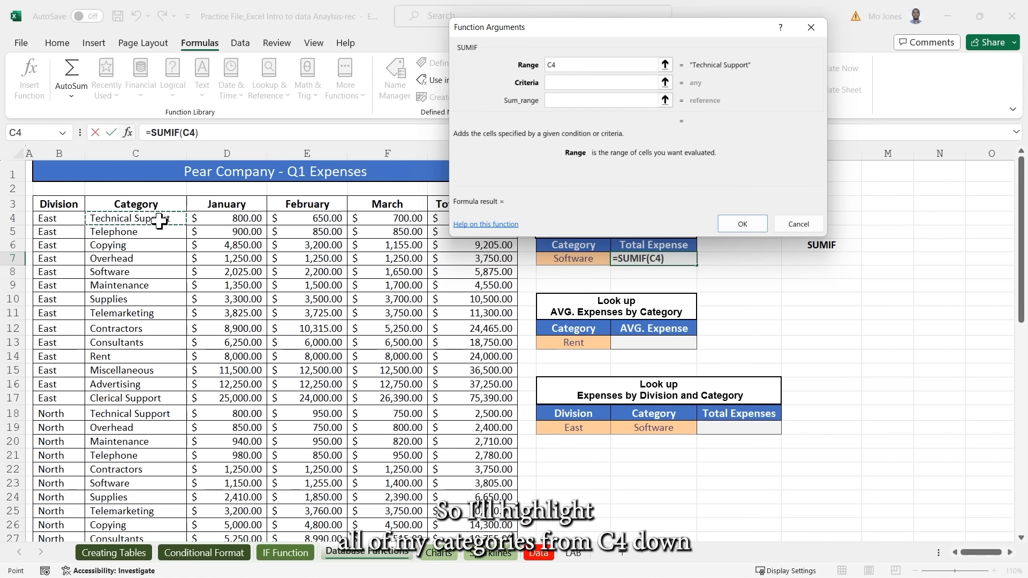
key(ctrl+shift+Down)
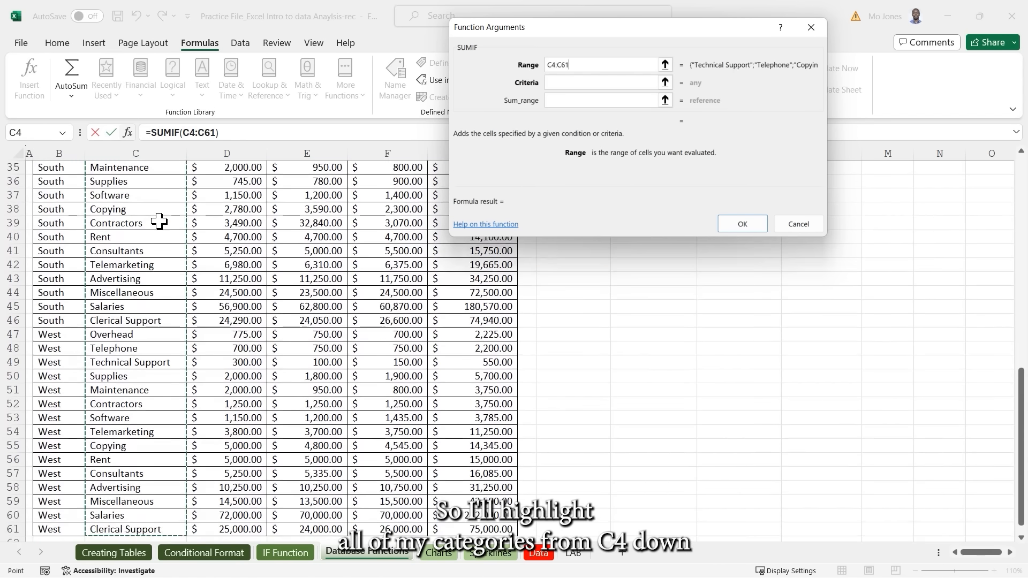
scroll(159, 220, up, 4)
scroll(159, 220, up, 7)
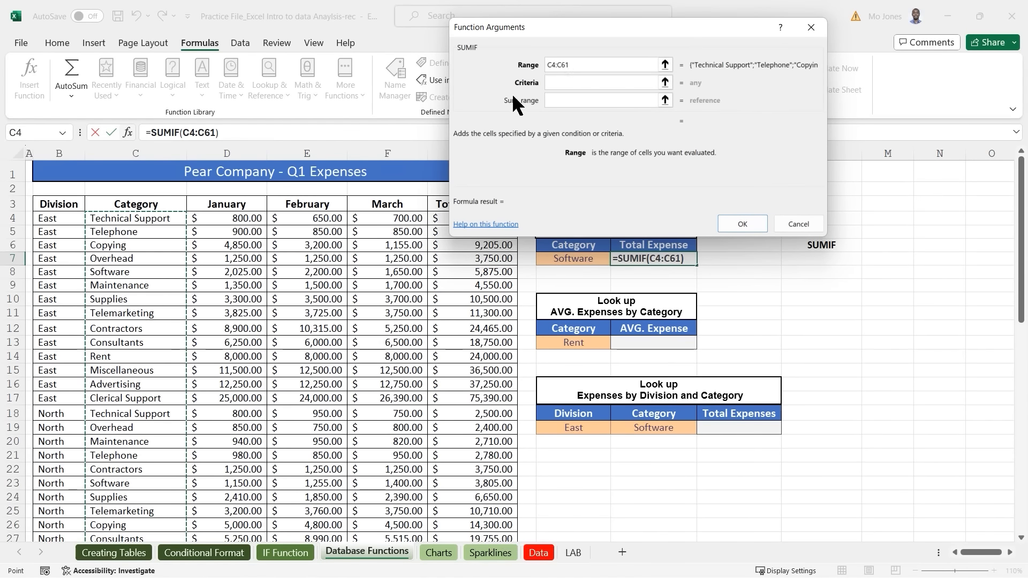
Enter "software" as the SUMIF criteria and replace it with a reference to the lookup category in cell I7.
click(565, 82)
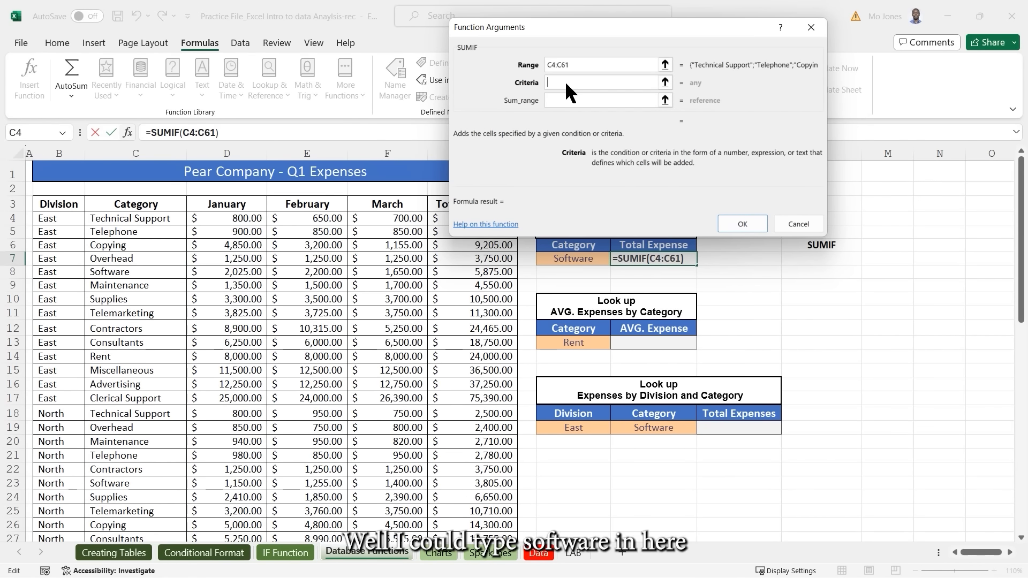
text("software")
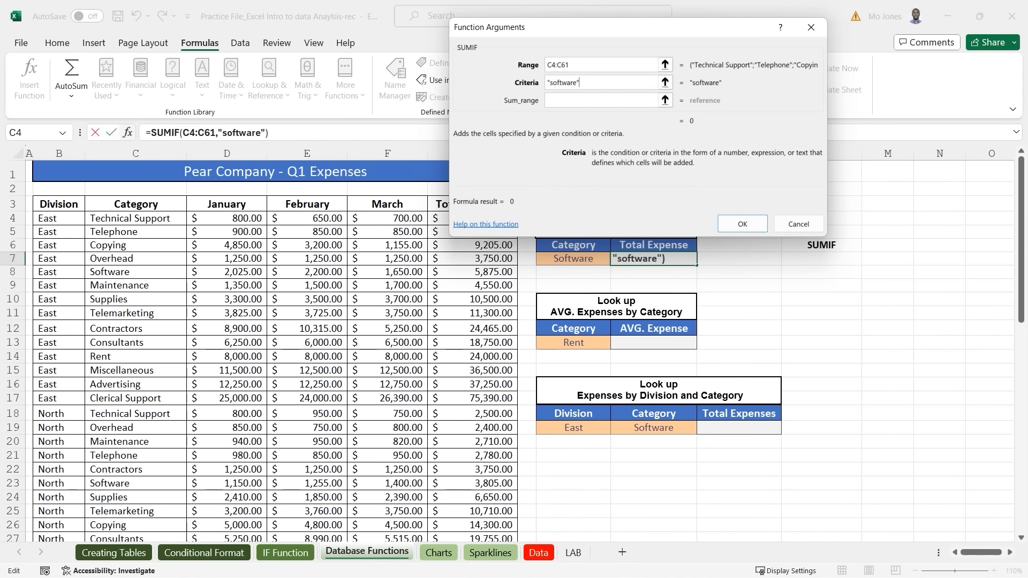
drag(611, 85, 541, 84)
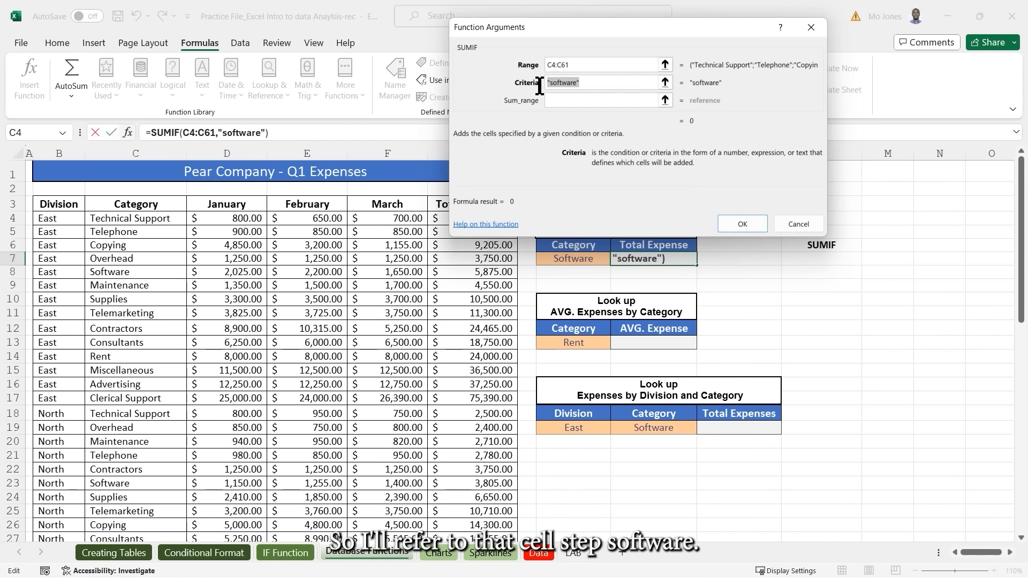
key(BackSpace)
click(573, 259)
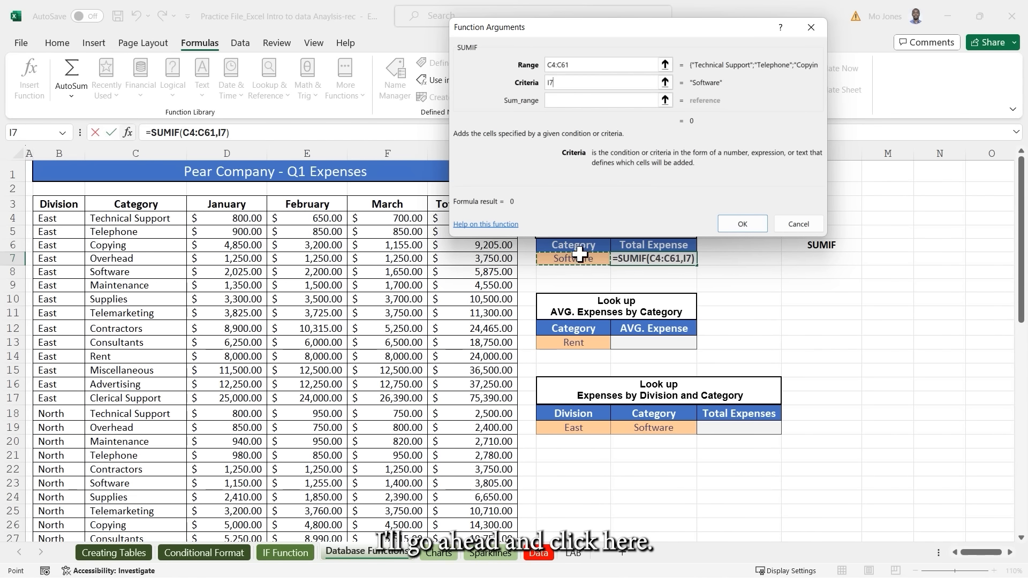
Set the SUMIF sum range to all total expenses, G4:G61, and complete the formula in cell J7.
click(573, 101)
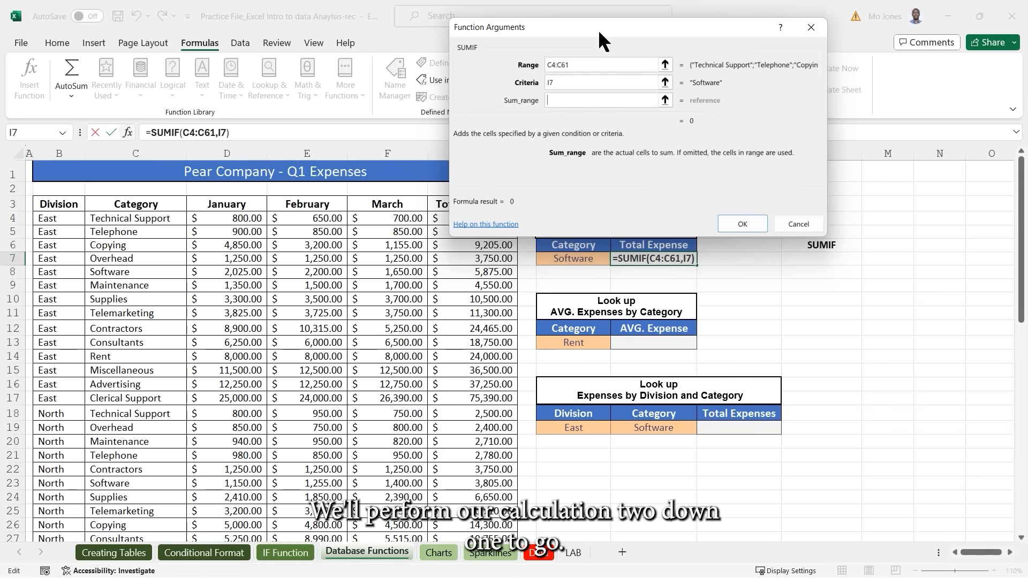
drag(598, 30, 681, 42)
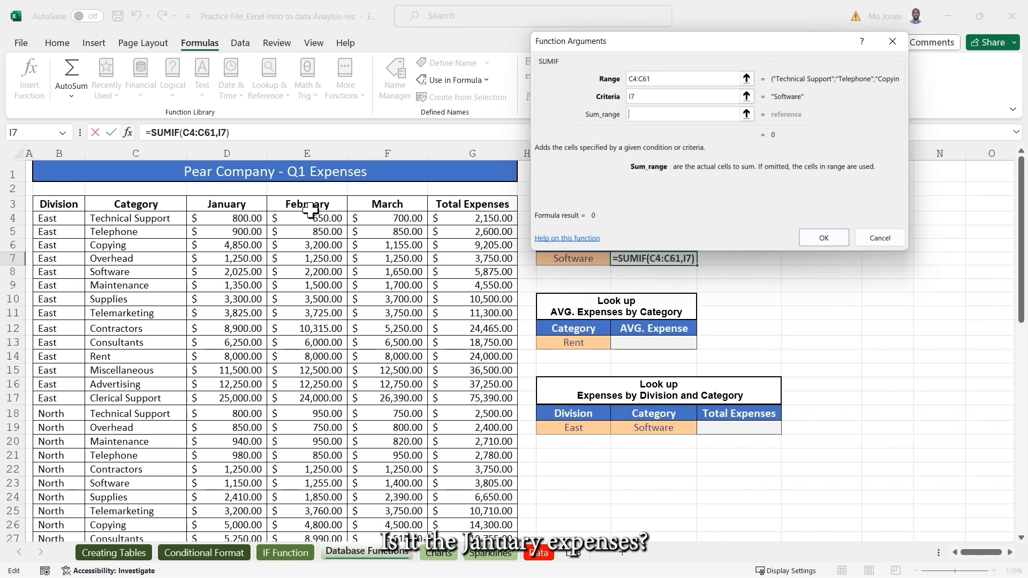
click(484, 219)
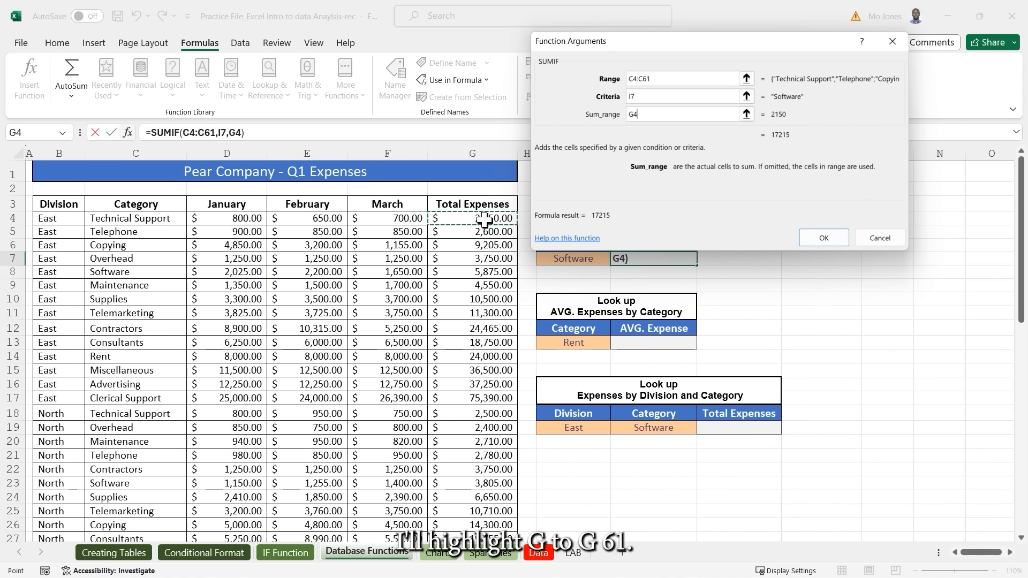
key(ctrl+shift+Down)
scroll(485, 220, up, 11)
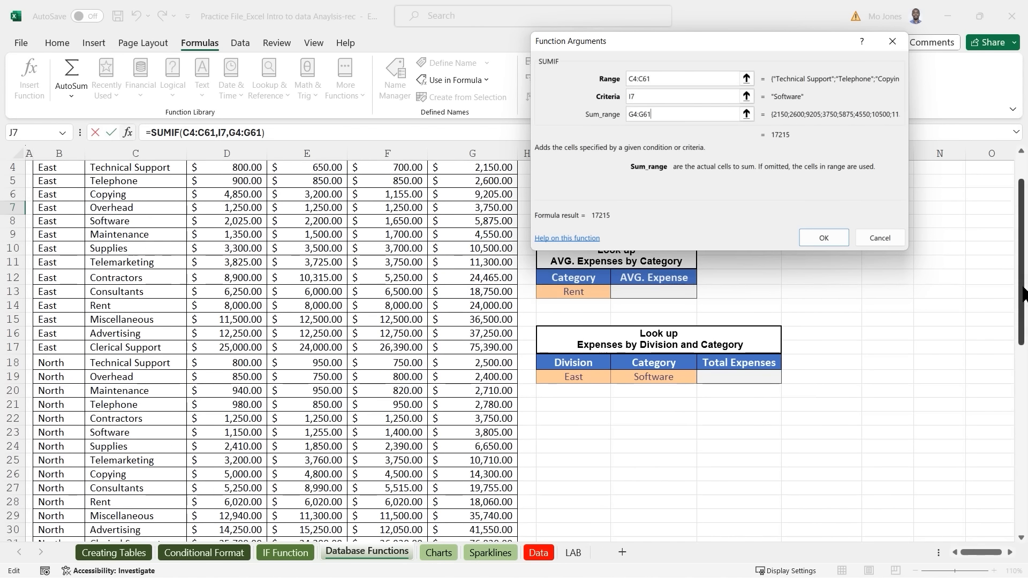
click(824, 238)
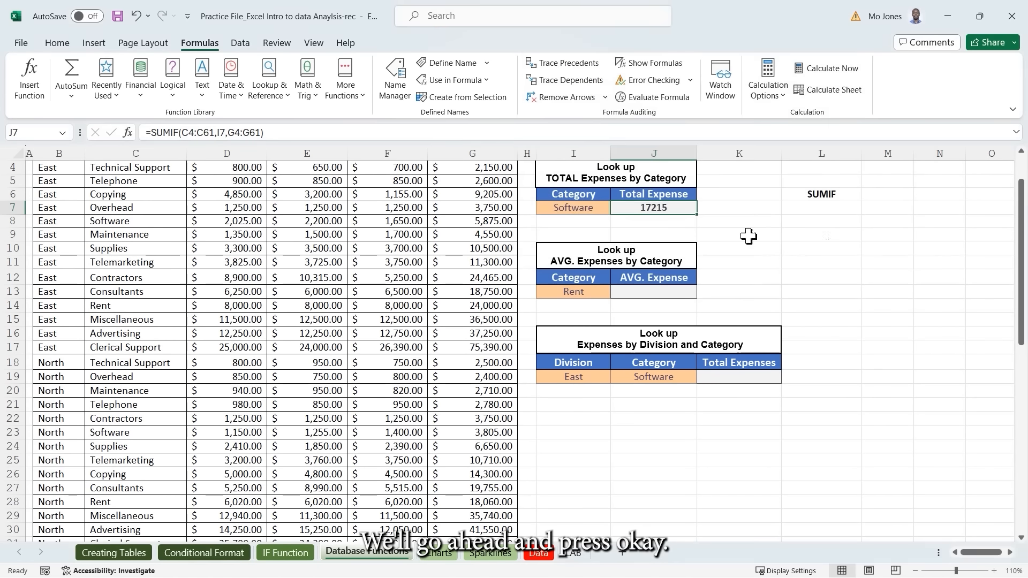
Format the total expense result in cell J7 as Currency.
right_click(659, 209)
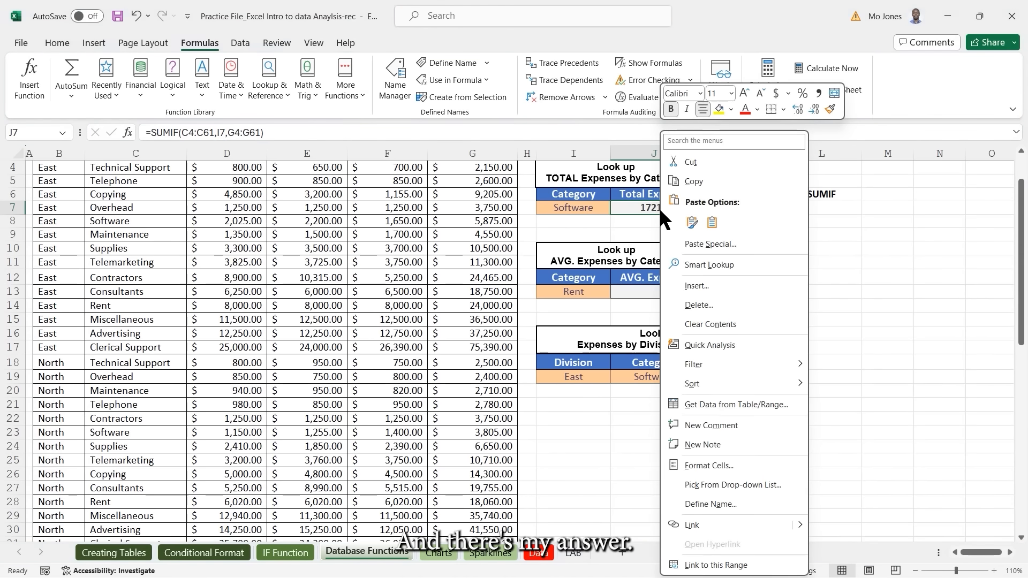
click(719, 458)
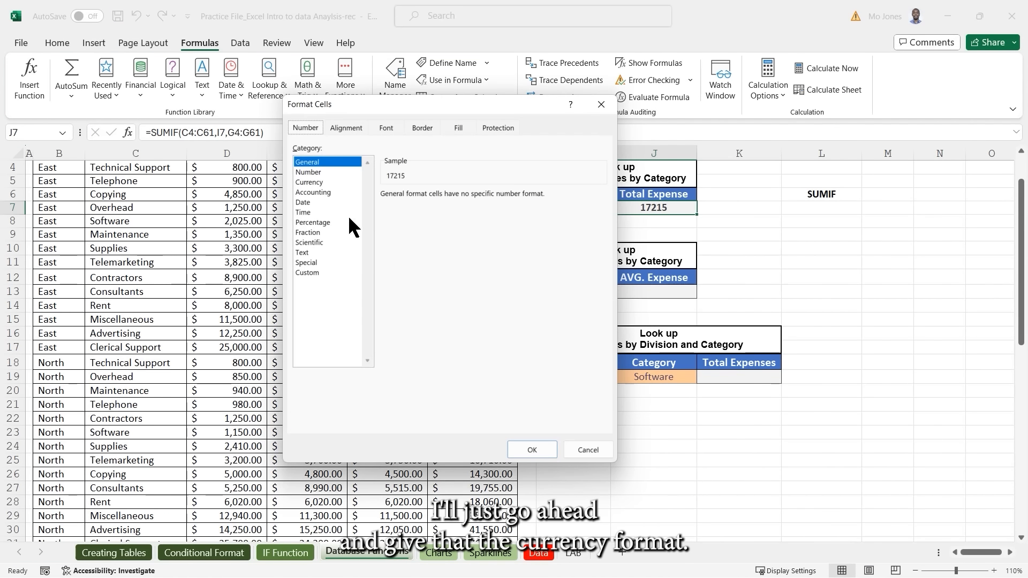
click(316, 182)
click(536, 450)
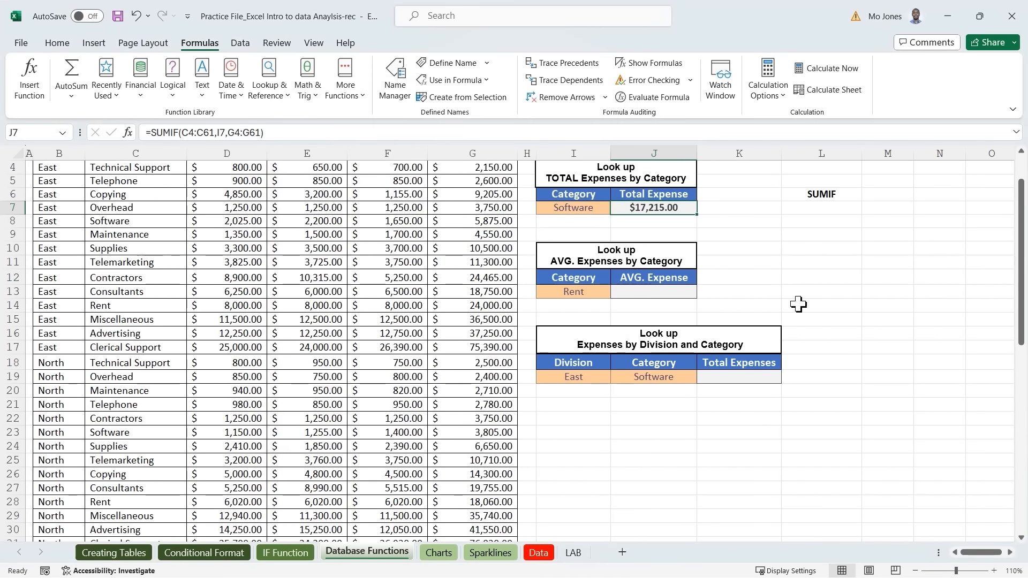
Enter the label AVERAGEIF in cell L12 beside the average expenses lookup.
click(649, 295)
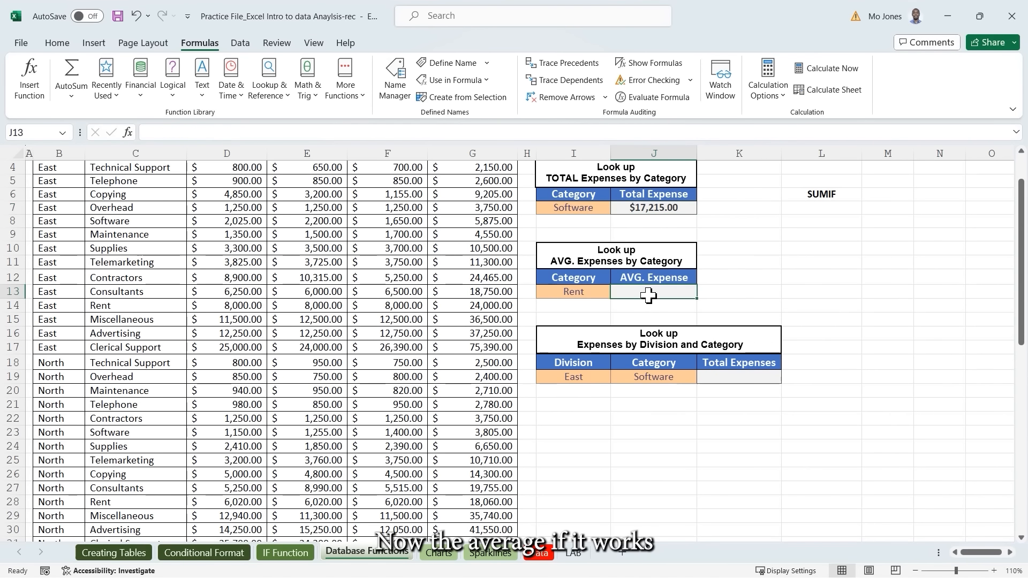
scroll(649, 295, up, 1)
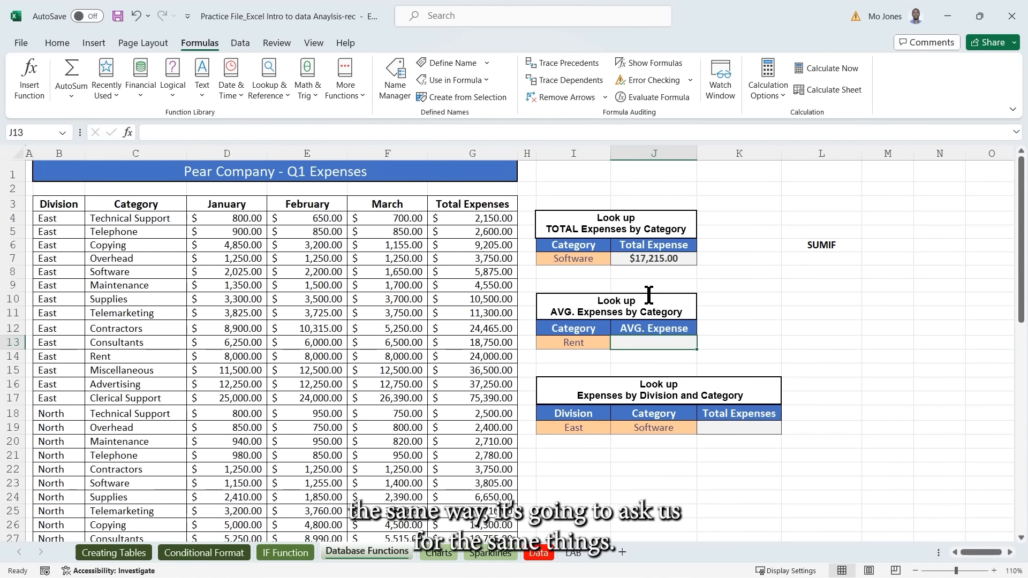
click(812, 326)
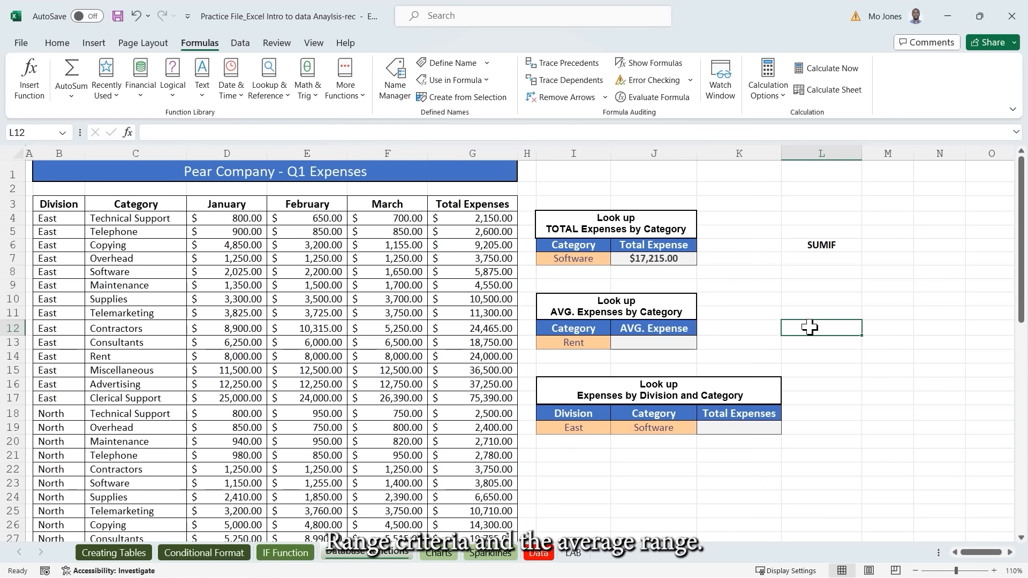
text(AVERAGE)
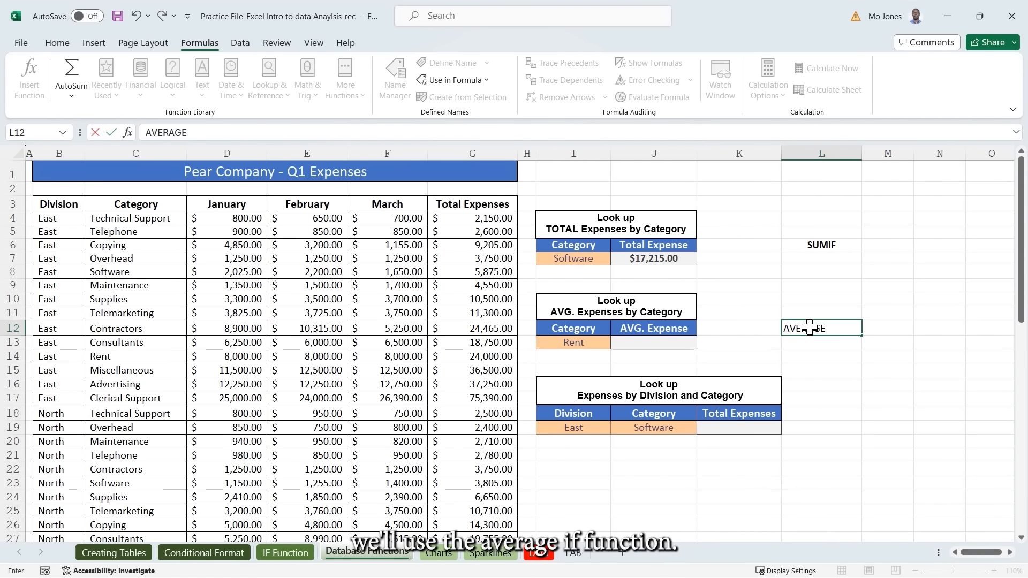
text(IF)
click(878, 286)
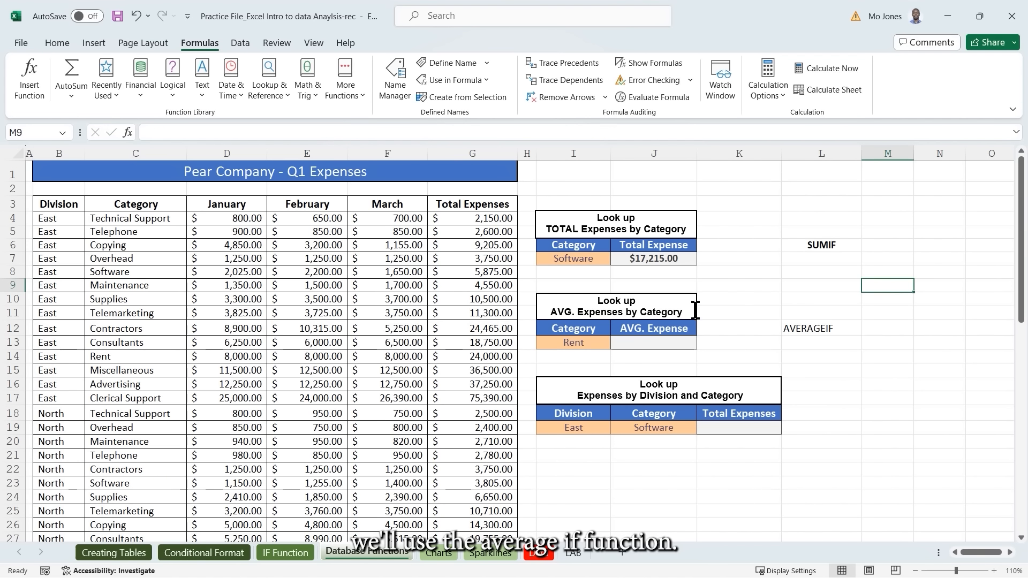
Search the function library for averageif and insert the AVERAGEIF function in cell J13.
click(590, 332)
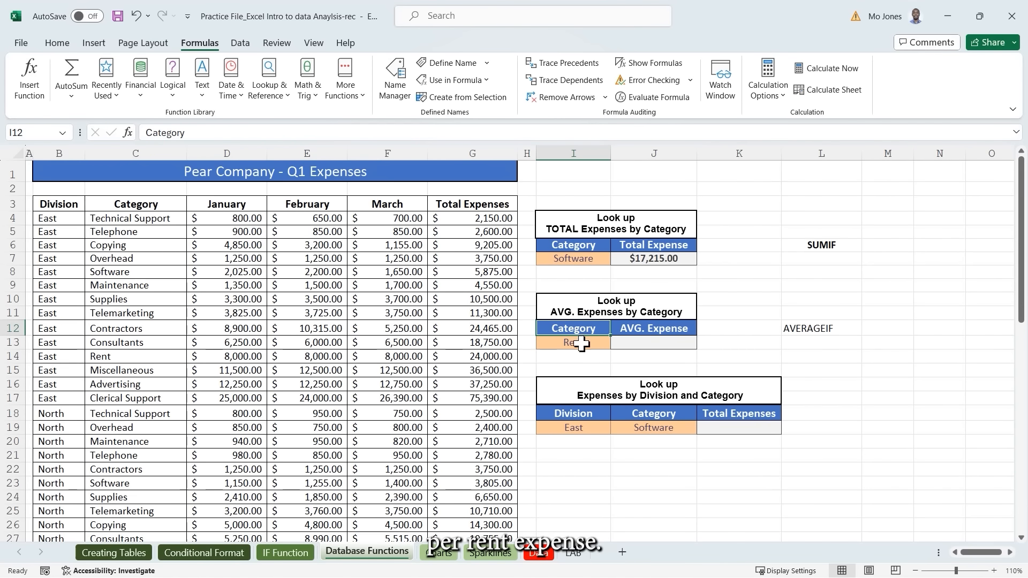
click(584, 344)
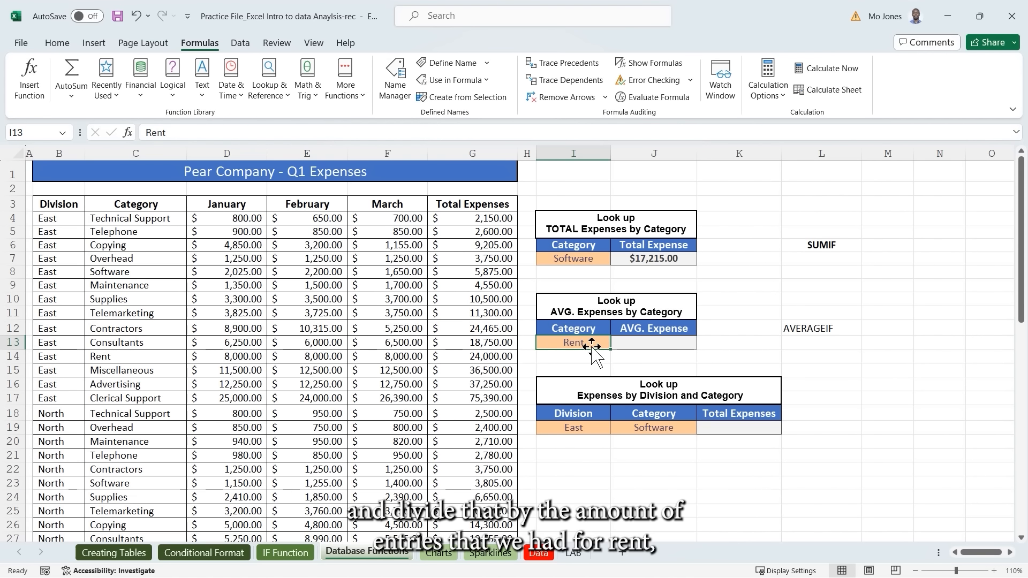
click(641, 341)
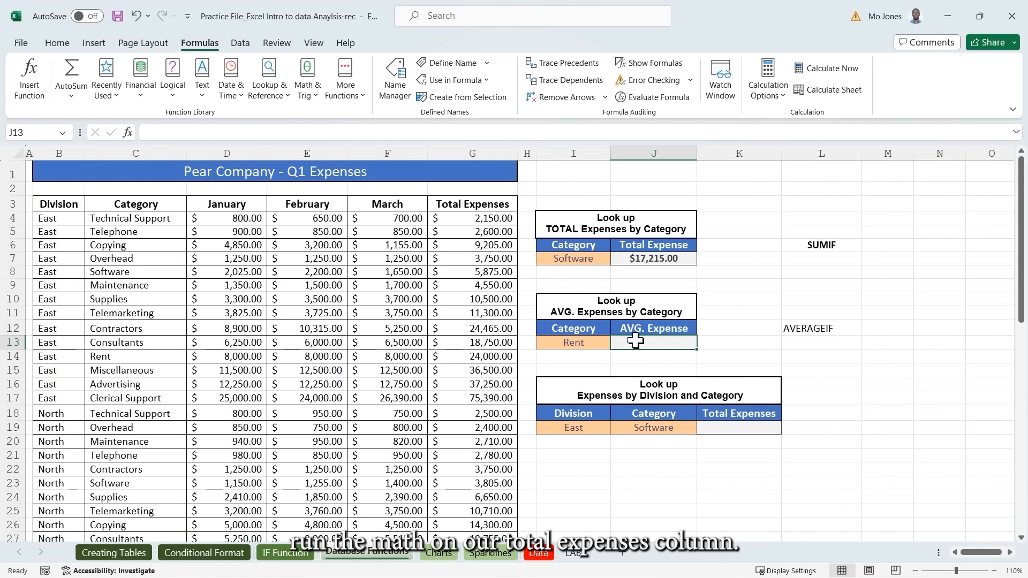
click(35, 78)
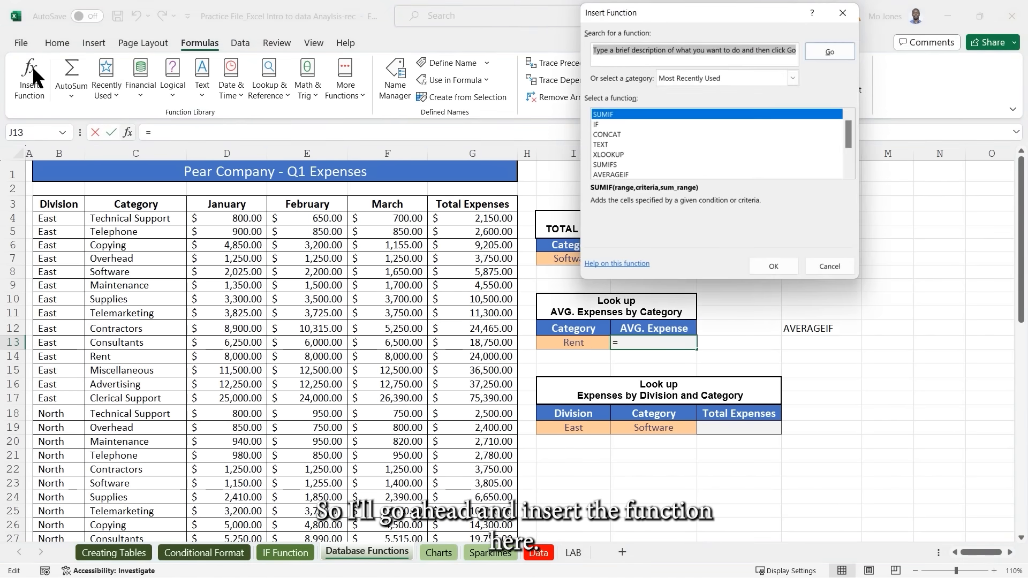
text(averageif)
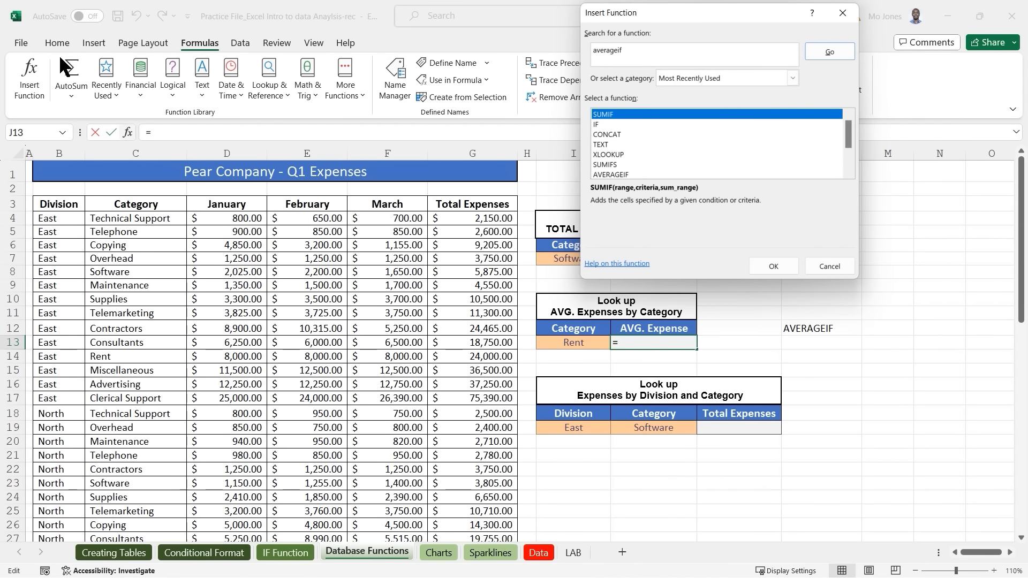
click(831, 54)
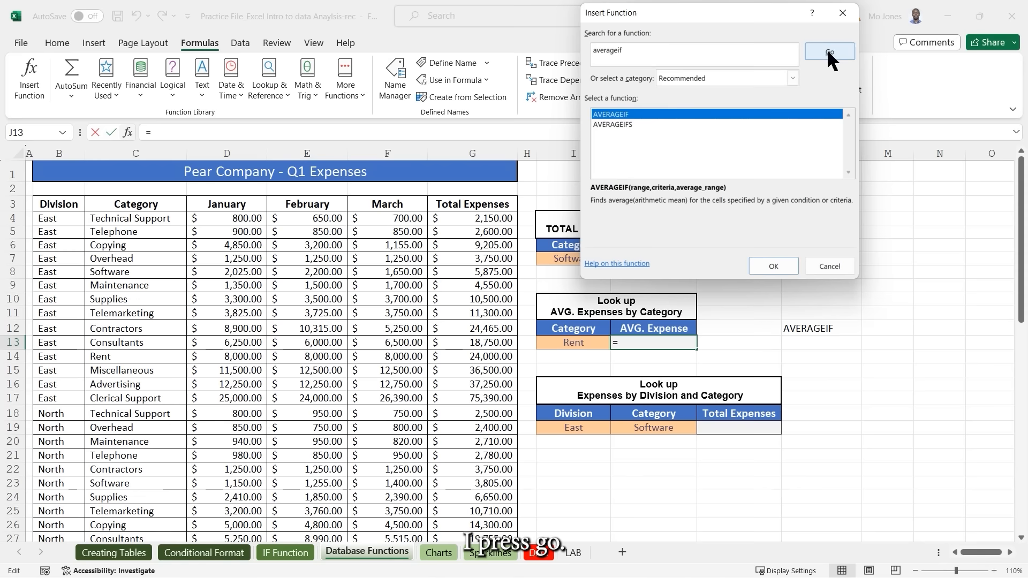
click(772, 262)
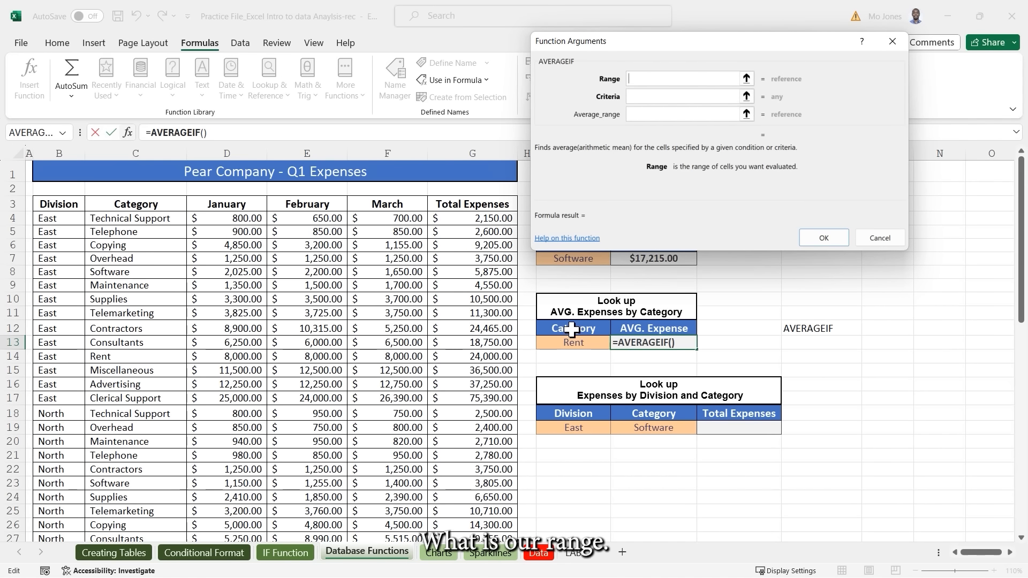
Set the AVERAGEIF range to all category entries, C4:C61, and the criteria to the lookup category in cell I13.
click(130, 217)
key(ctrl+shift+Down)
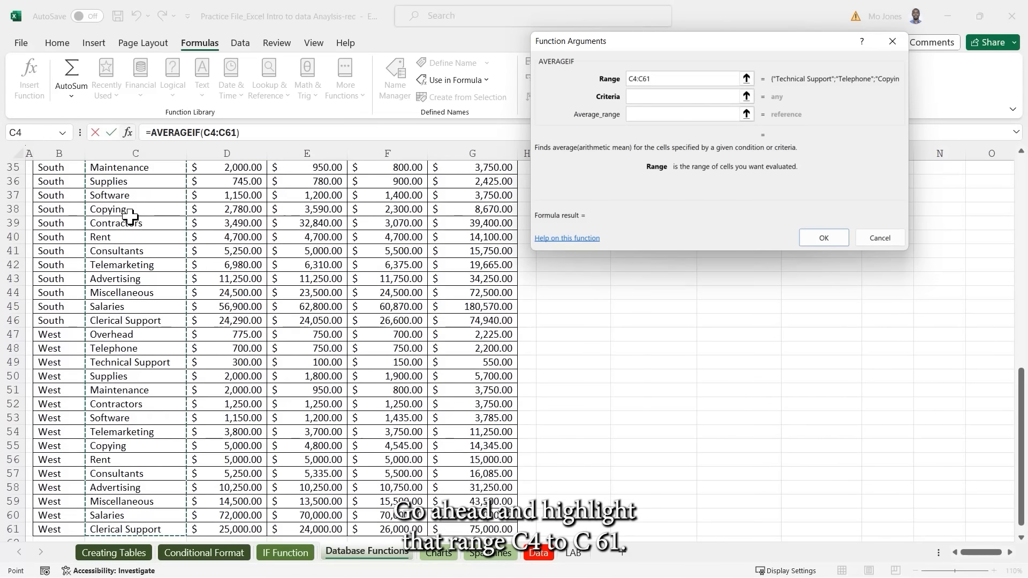
scroll(134, 215, up, 11)
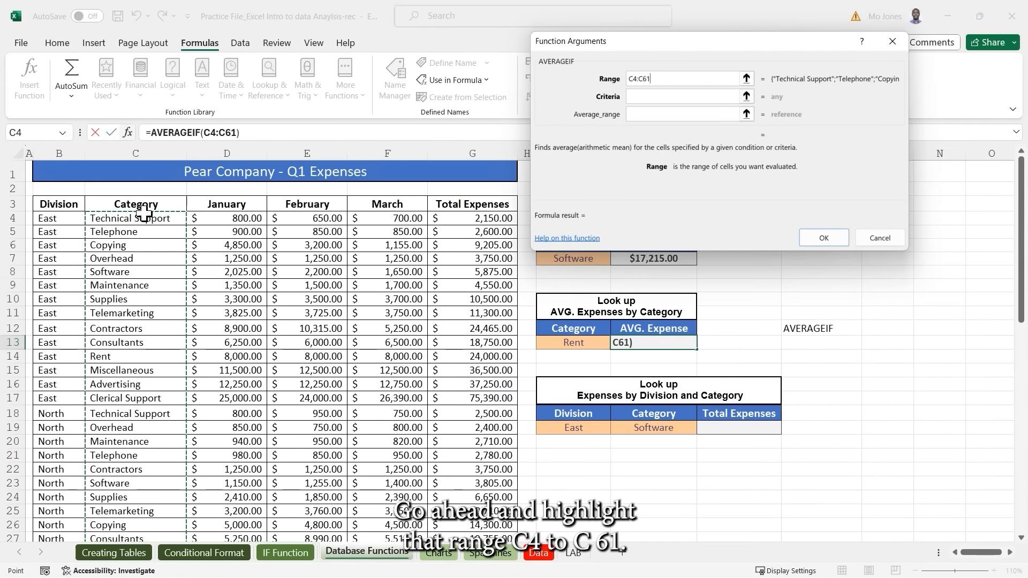
click(660, 96)
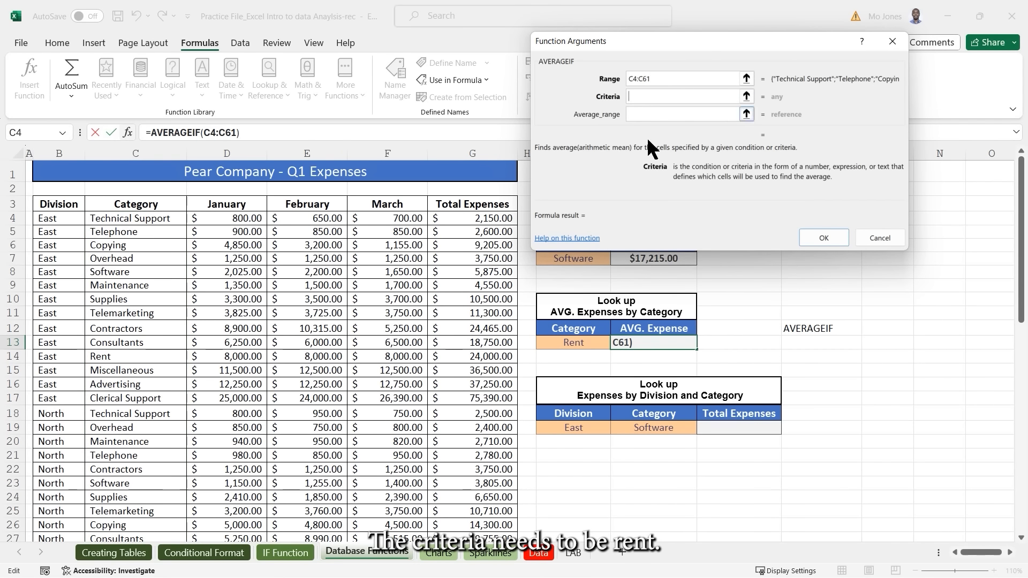
click(582, 343)
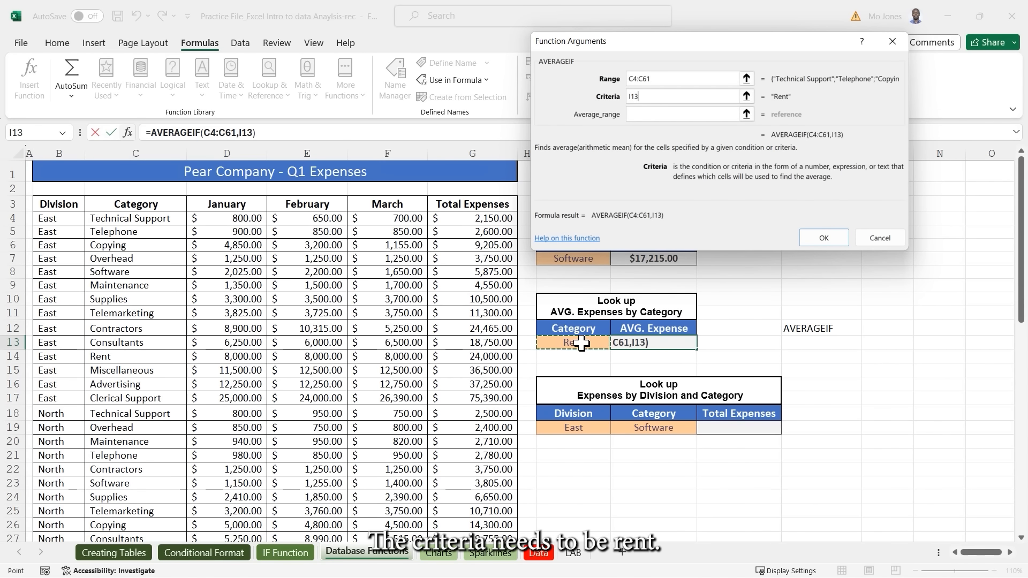
Set the average range to all total expenses, G4:G61, and complete the AVERAGEIF formula in cell J13.
click(639, 114)
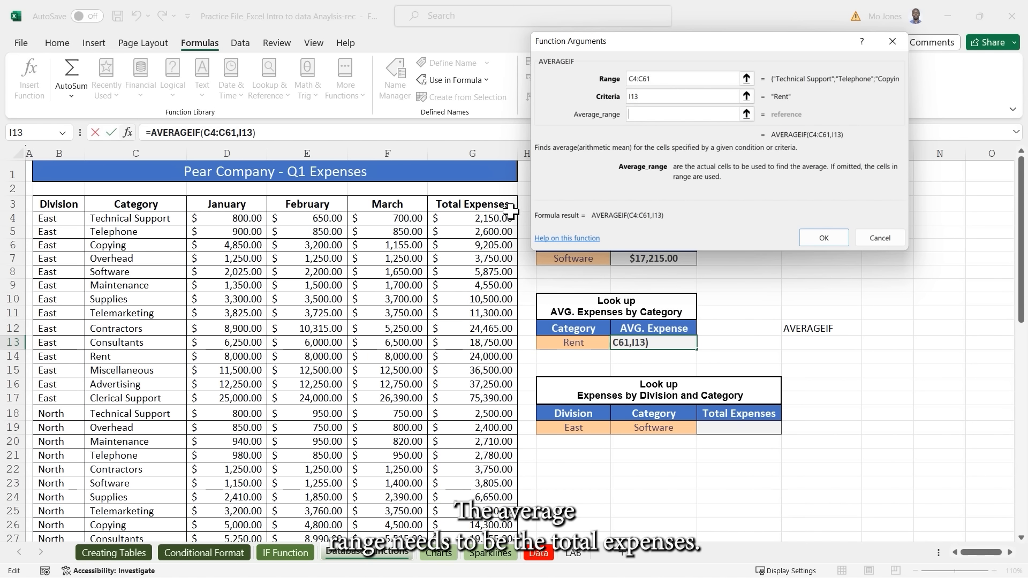
click(475, 219)
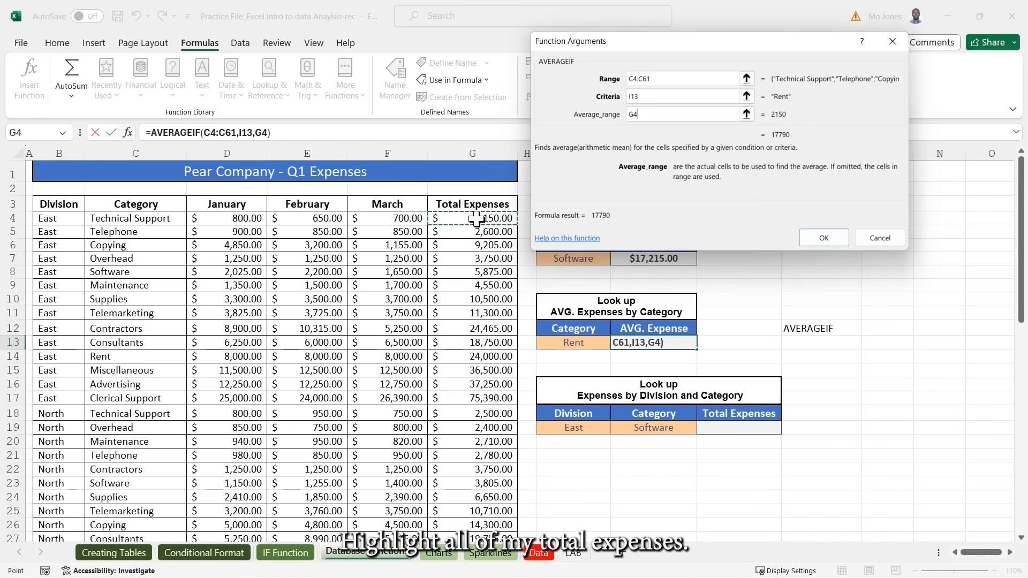
key(ctrl+shift+Down)
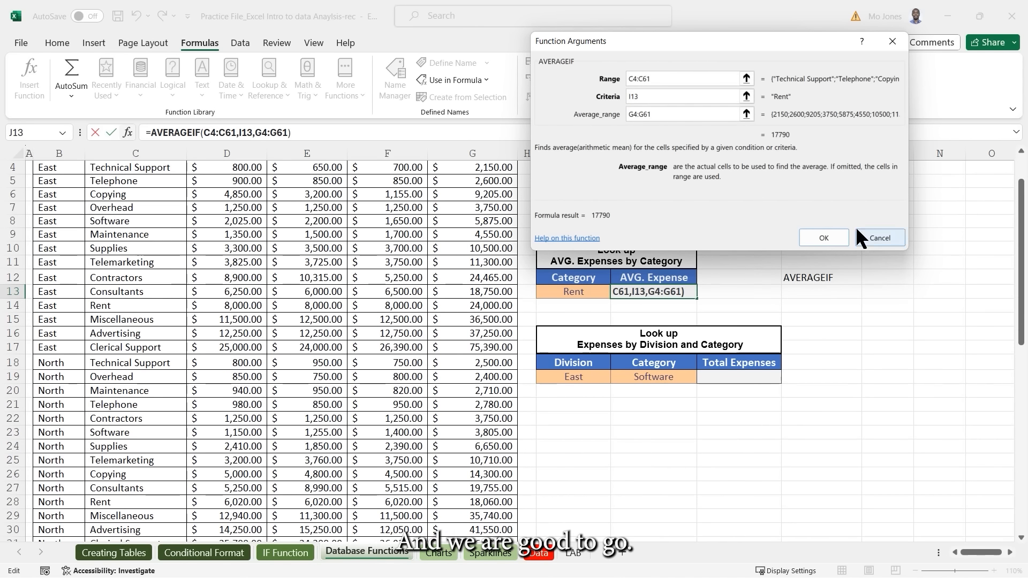
click(831, 232)
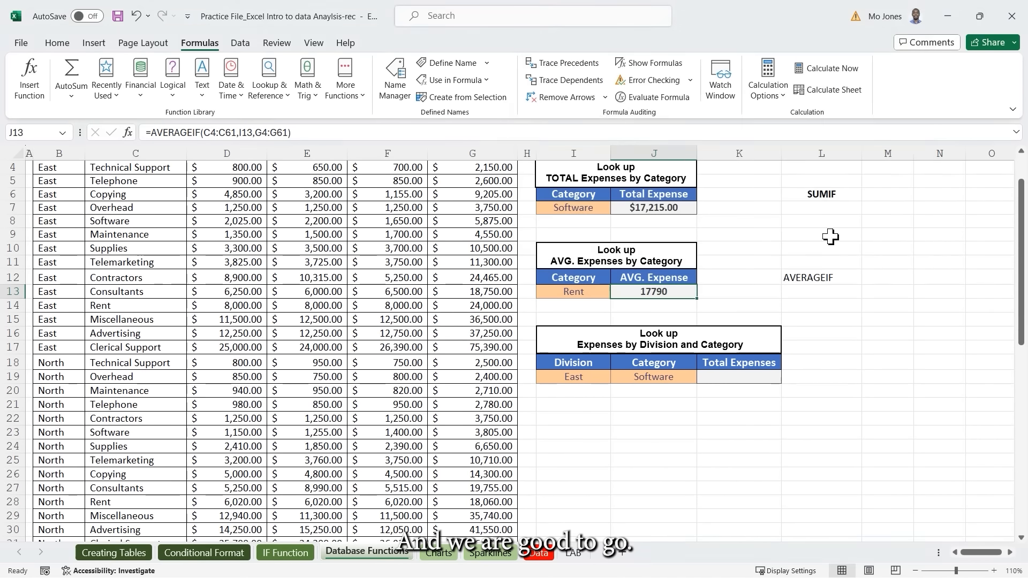
Copy the currency formatting from cell J7 to the average expense result in cell J13 with Format Painter.
click(653, 206)
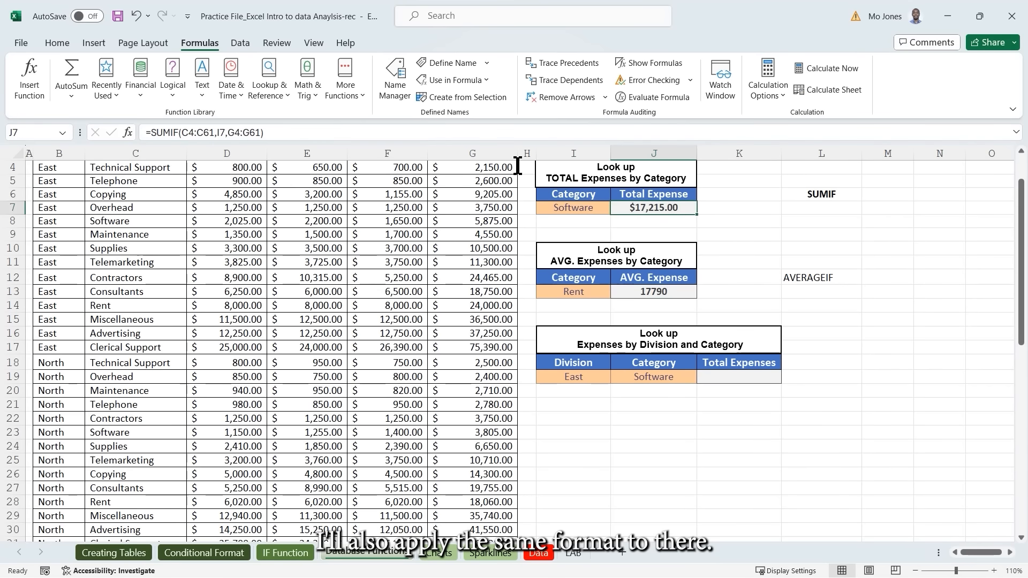
click(57, 43)
click(50, 97)
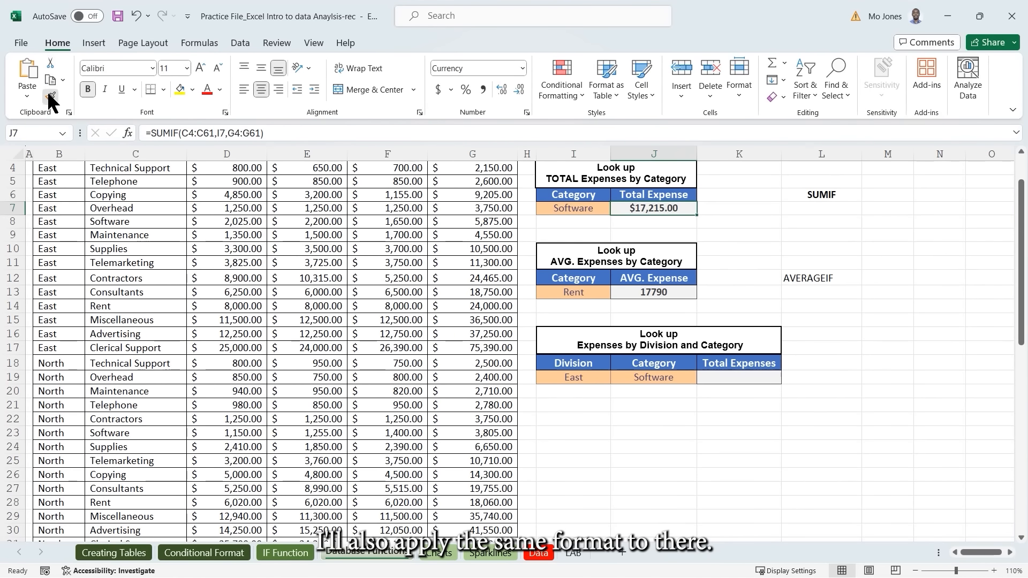
click(657, 291)
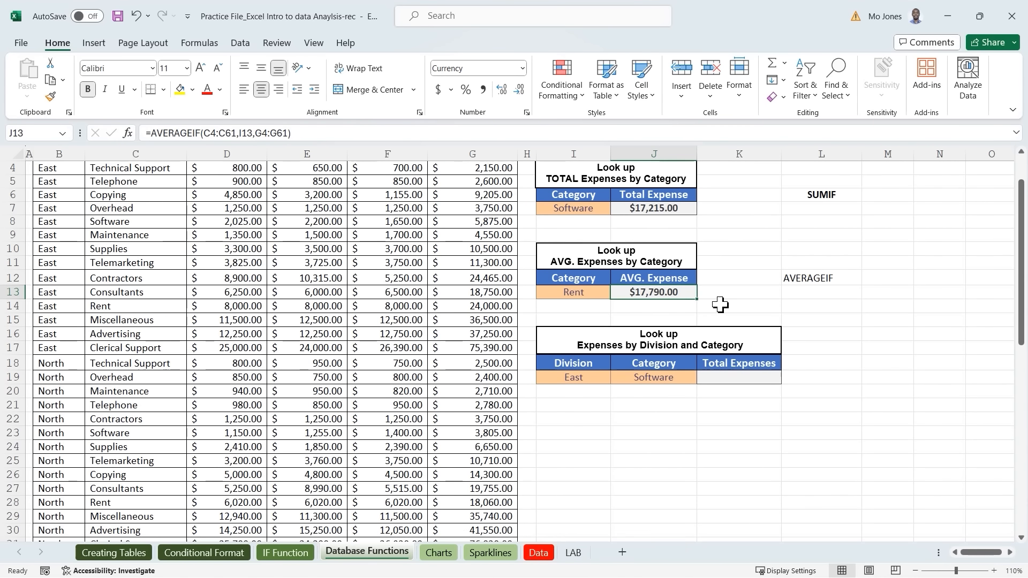
Change the lookup category in cell I7 of the total expenses table to Supplies.
click(573, 209)
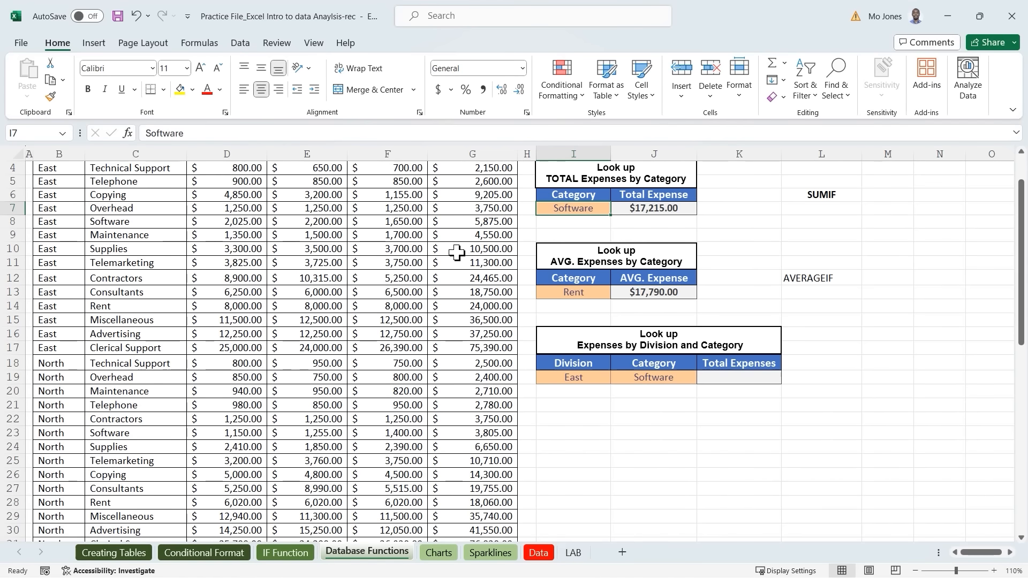
scroll(455, 257, up, 1)
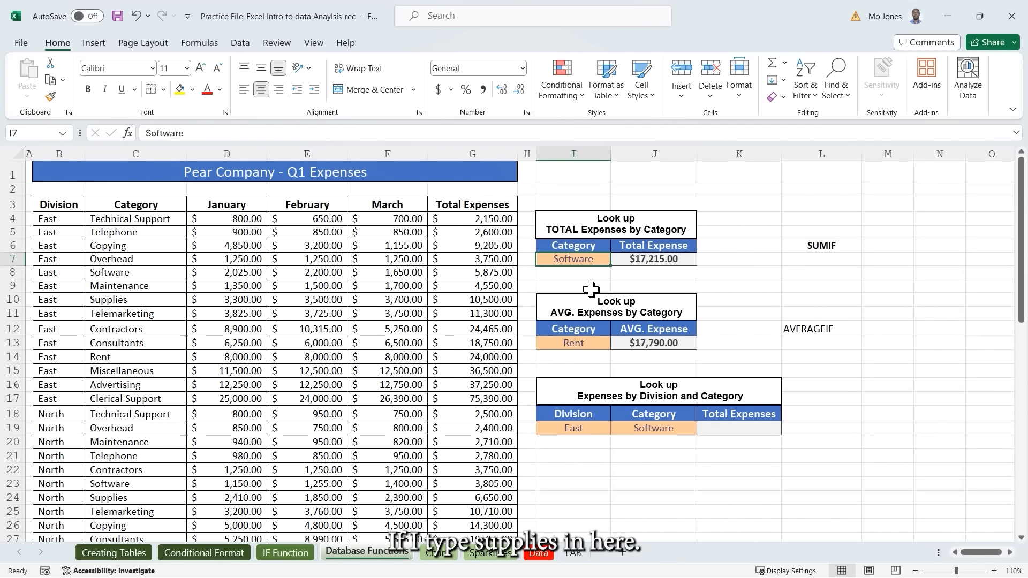
text(Suppl)
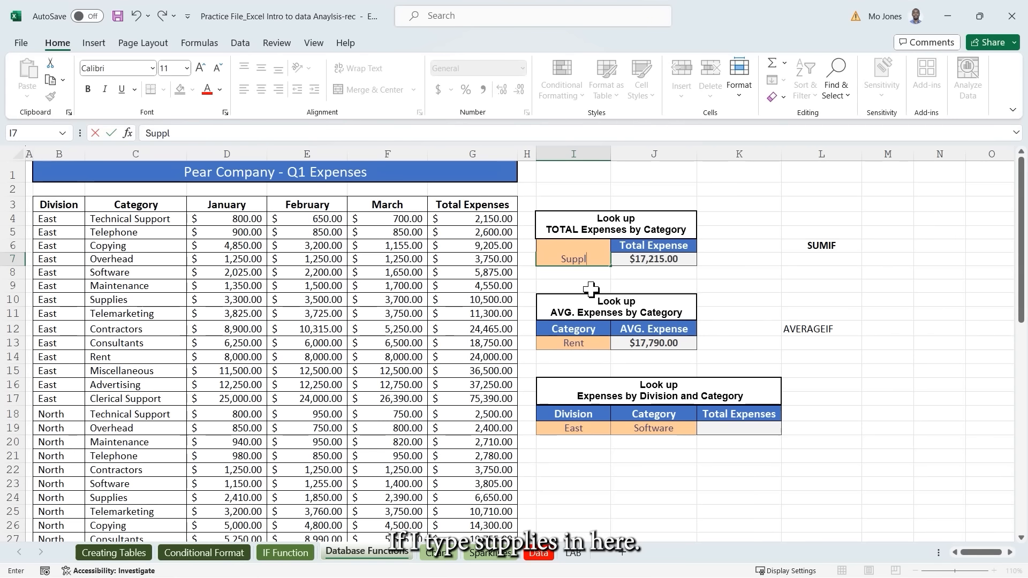
text(ies)
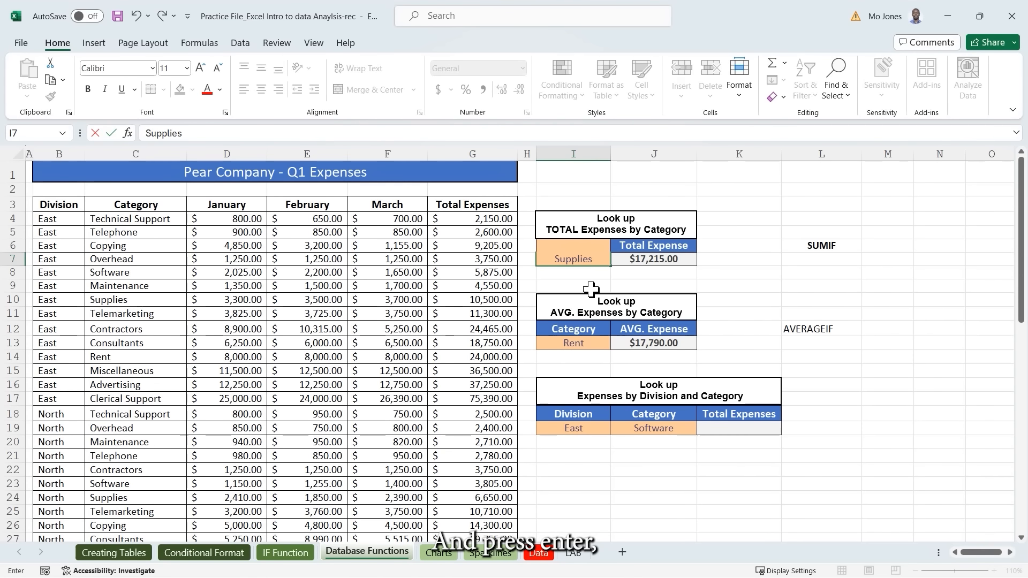
key(Return)
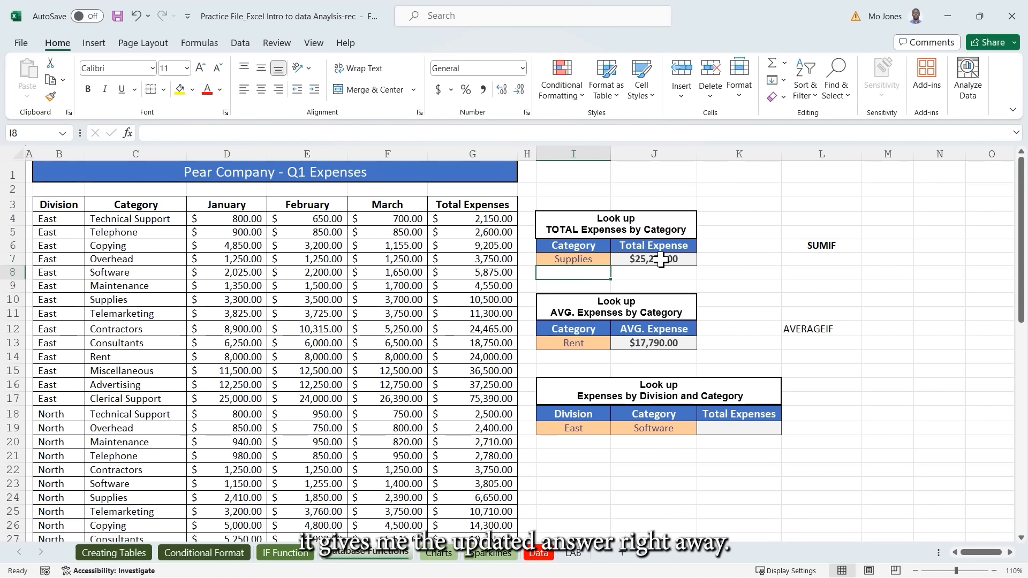
Change the lookup category in cell I13 of the average expenses table to Supplies.
click(577, 344)
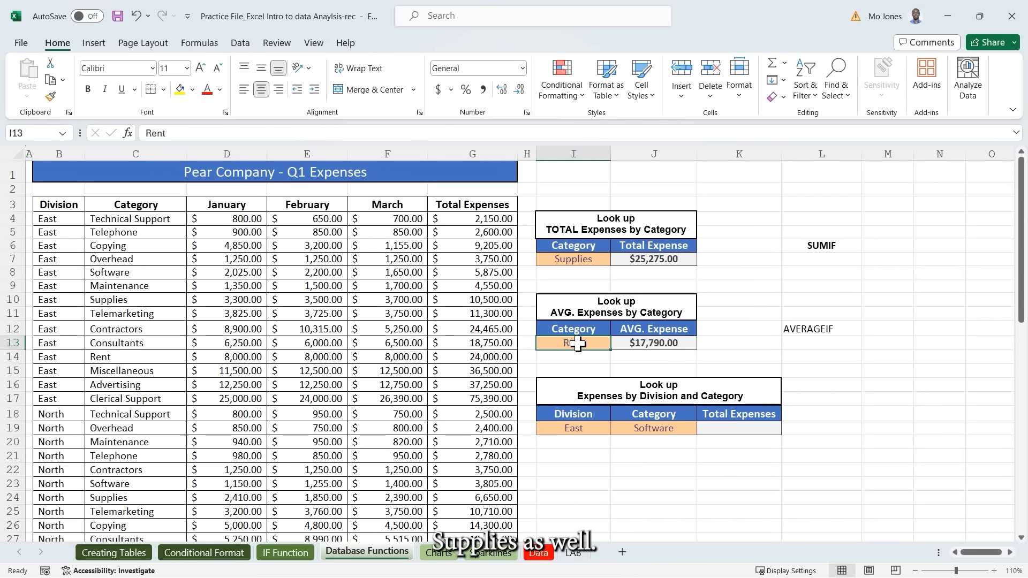
text(Supplies)
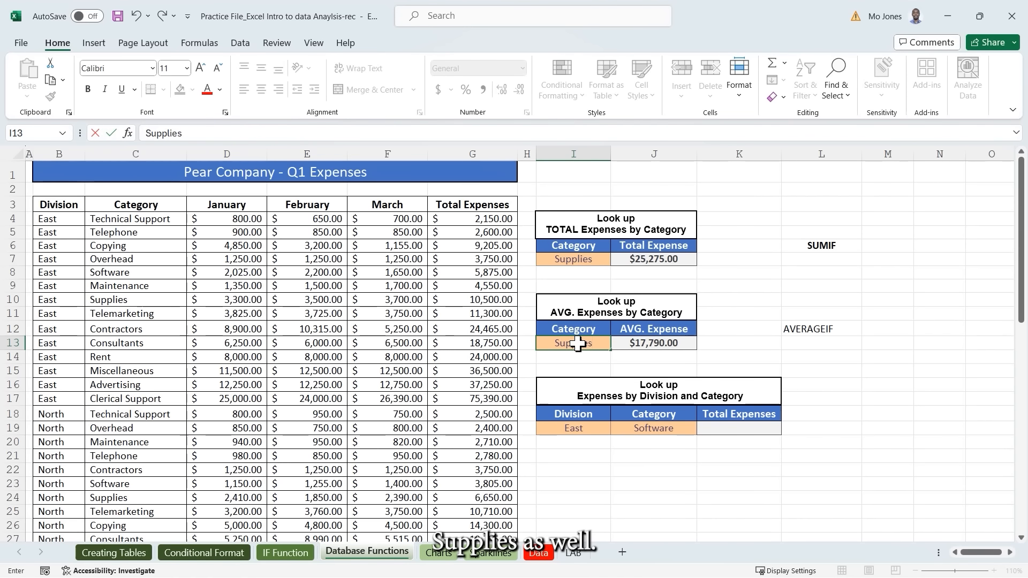
key(Return)
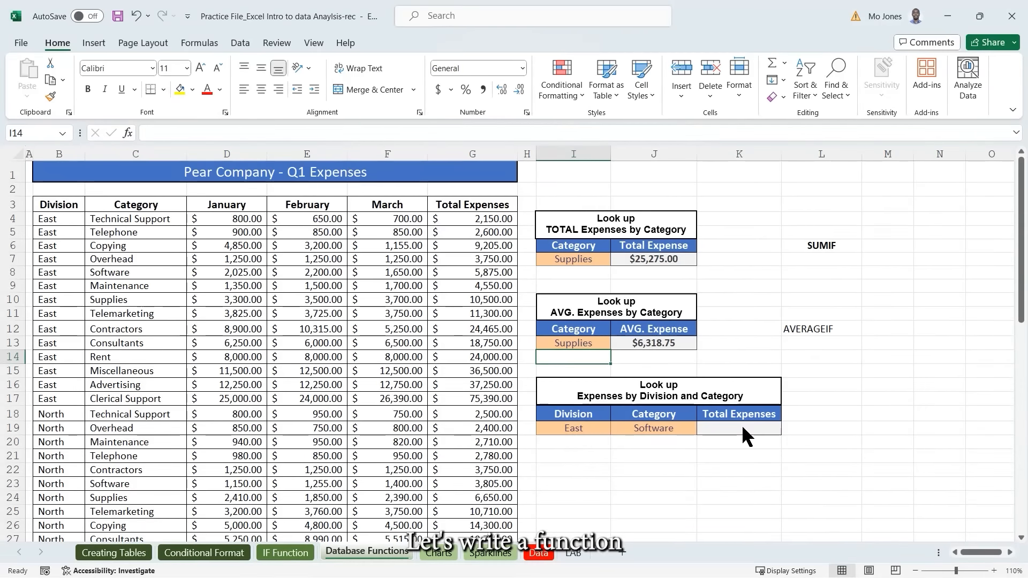
Examine the division and category lookup criteria and find the matching East Software row with its total expense in the data.
click(656, 396)
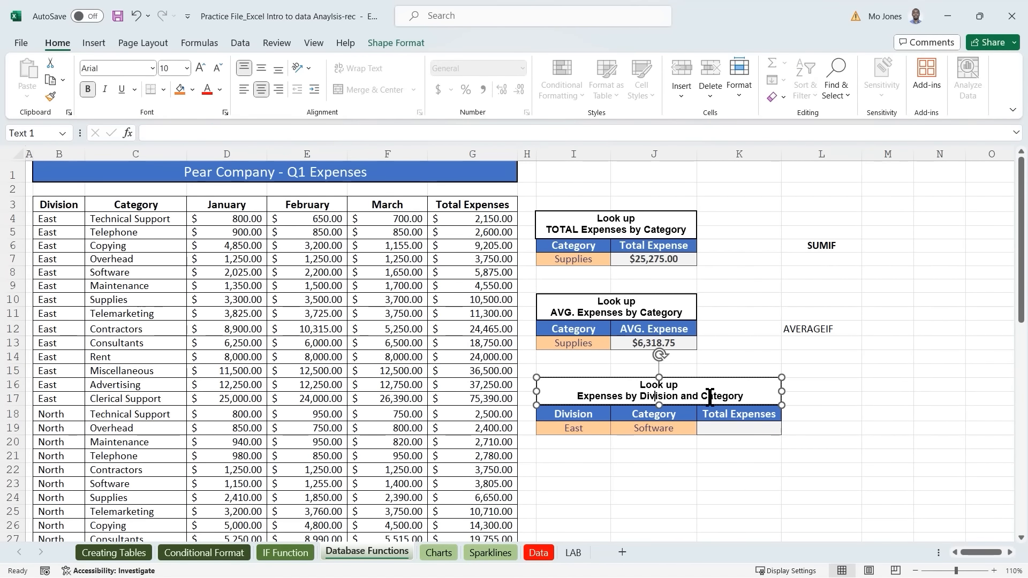
click(582, 427)
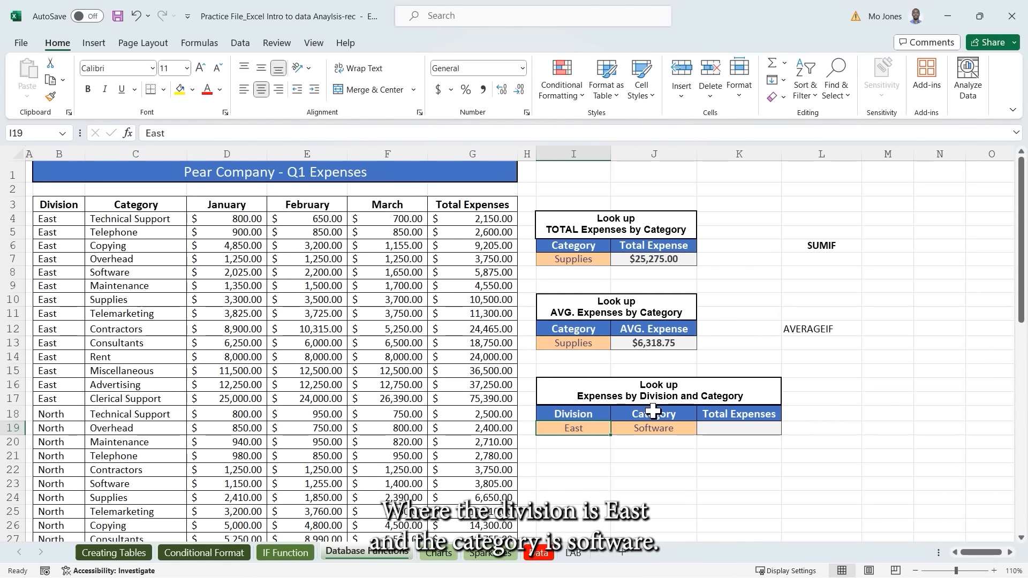
click(657, 429)
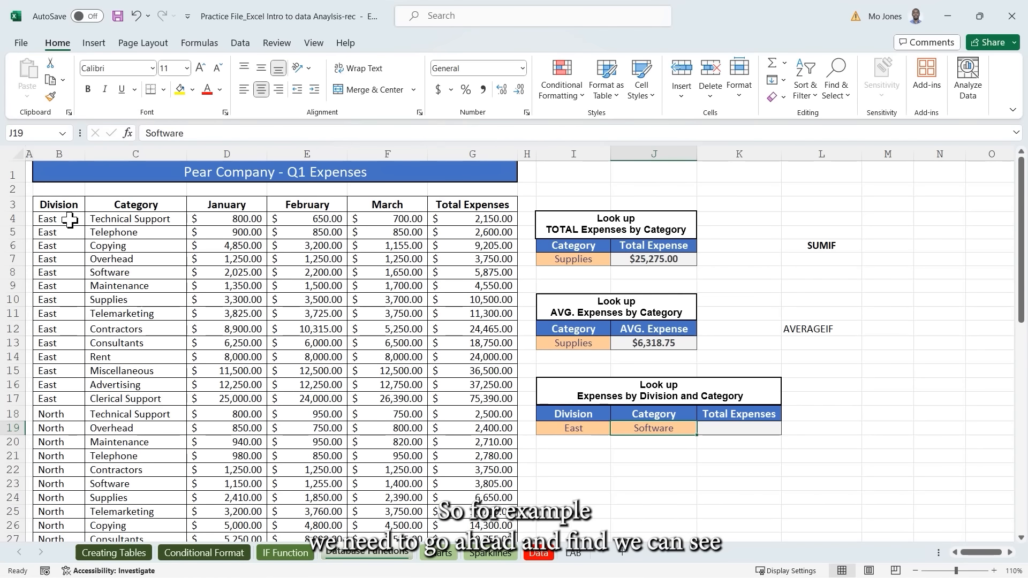
click(56, 274)
drag(57, 274, 146, 274)
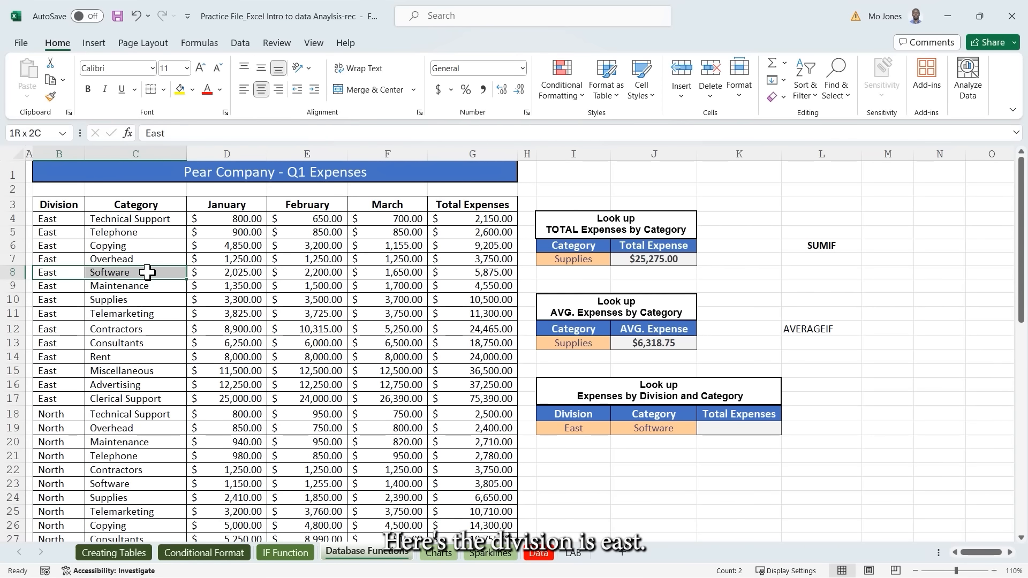
ctrl+click(481, 272)
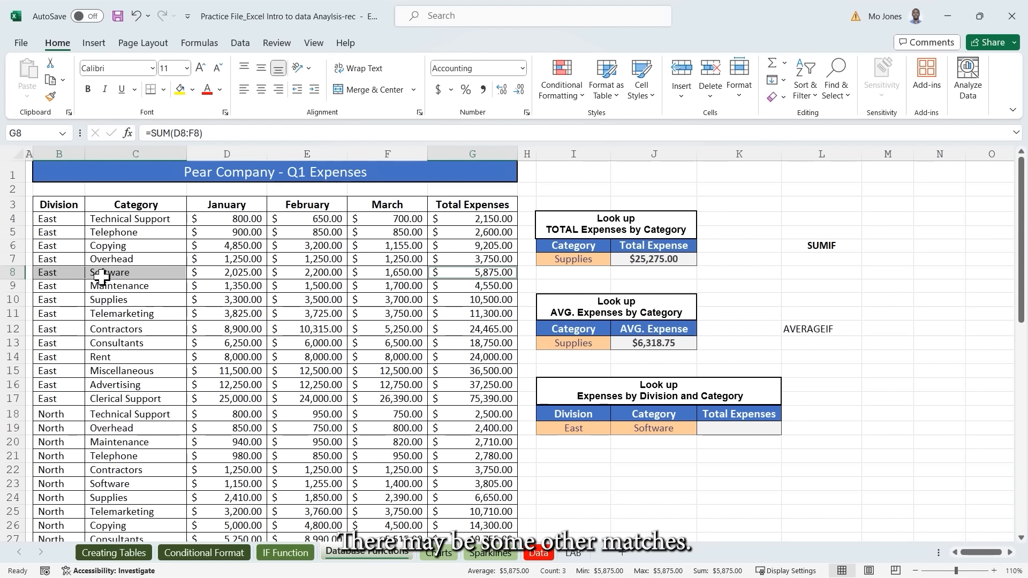
Search the function library for sumifs and insert the SUMIFS function in cell K19.
click(726, 428)
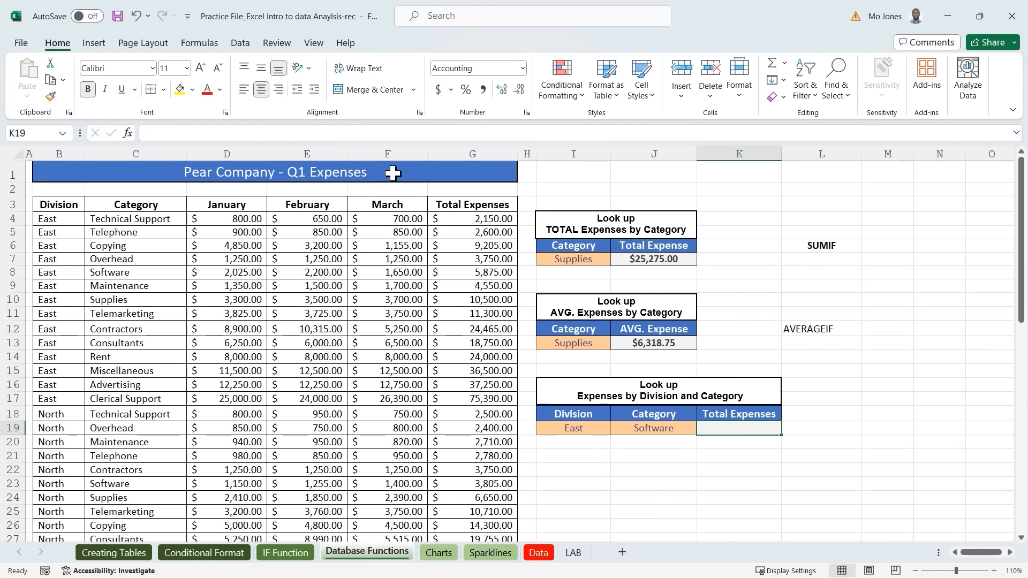
click(201, 44)
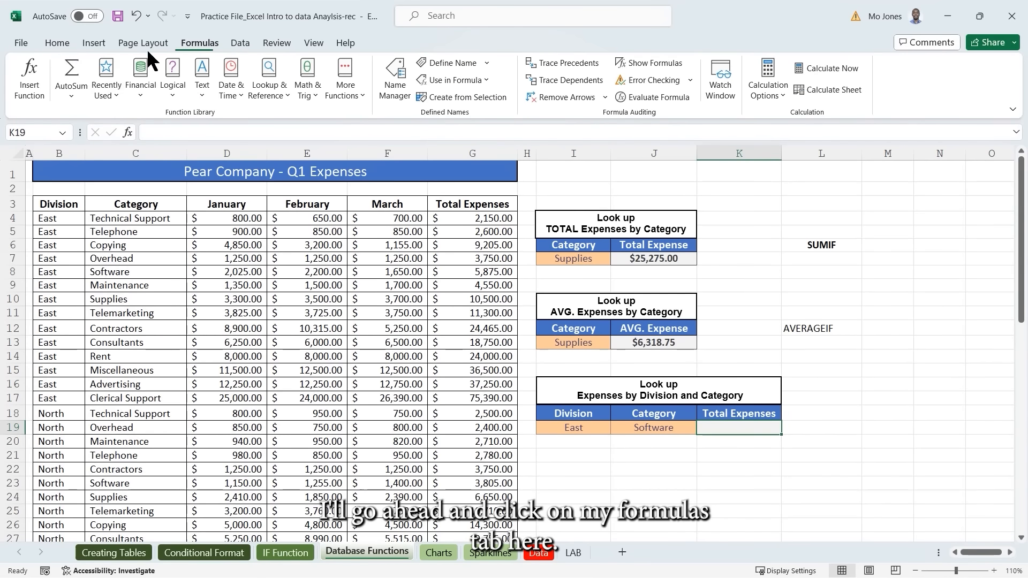
click(31, 81)
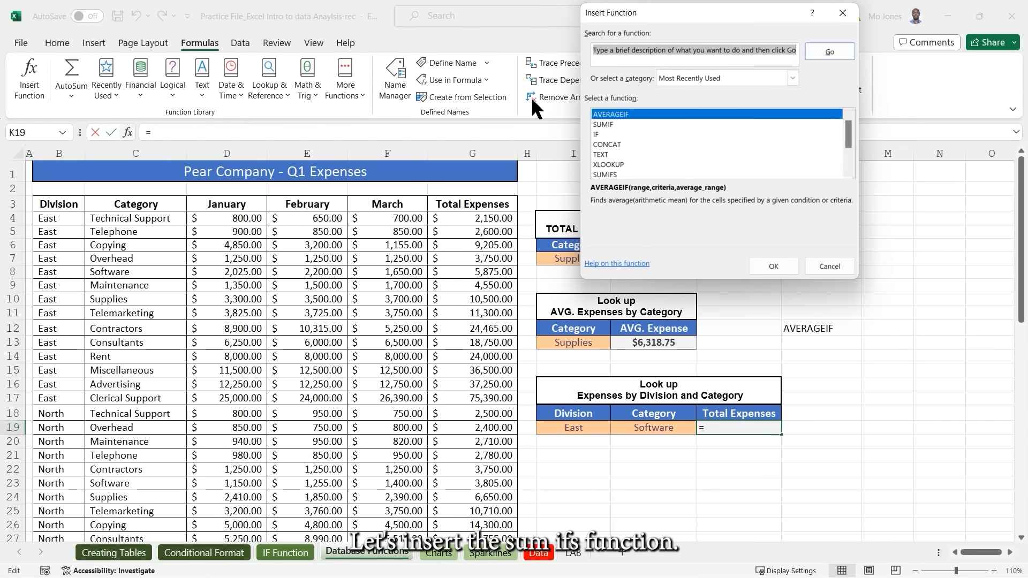
text(sumifs)
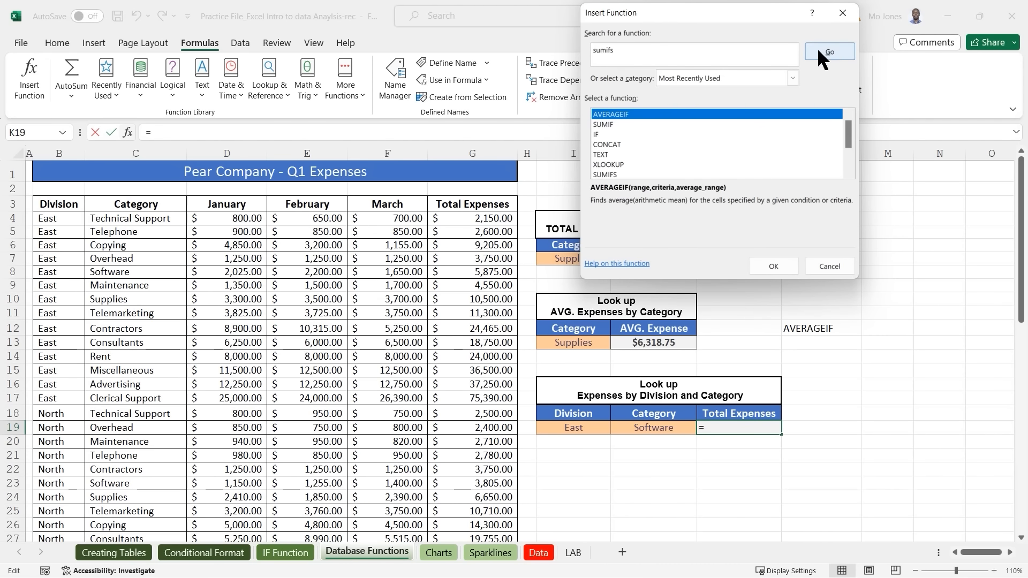
click(817, 48)
click(774, 264)
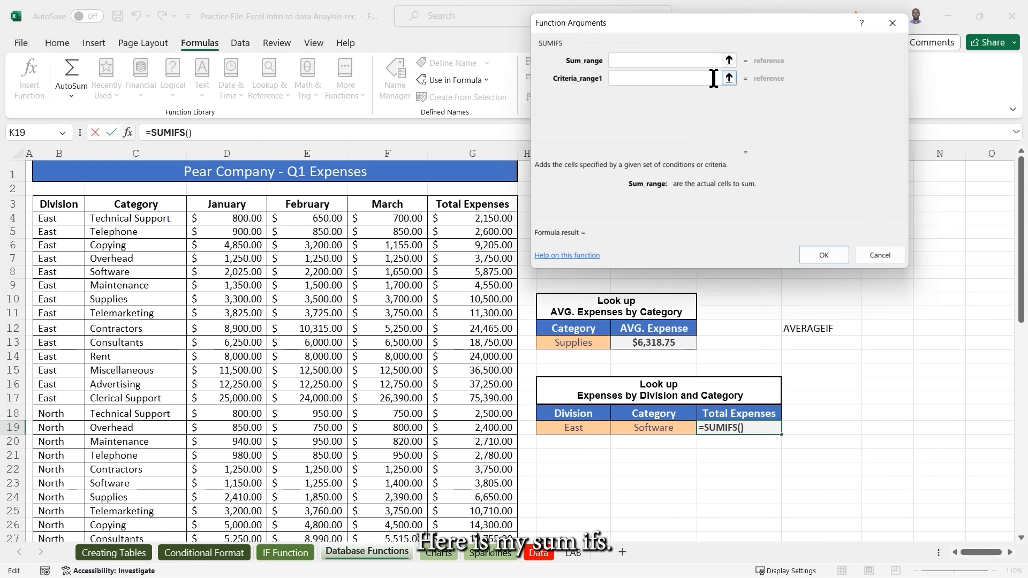
Set the SUMIFS sum range to all total expenses, G4:G61.
drag(682, 25, 686, 95)
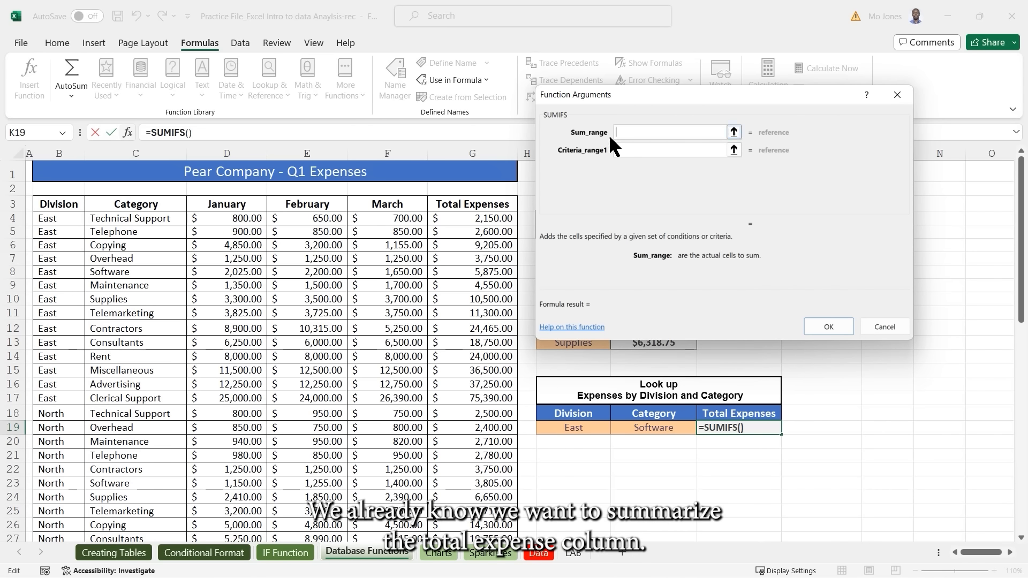
click(477, 220)
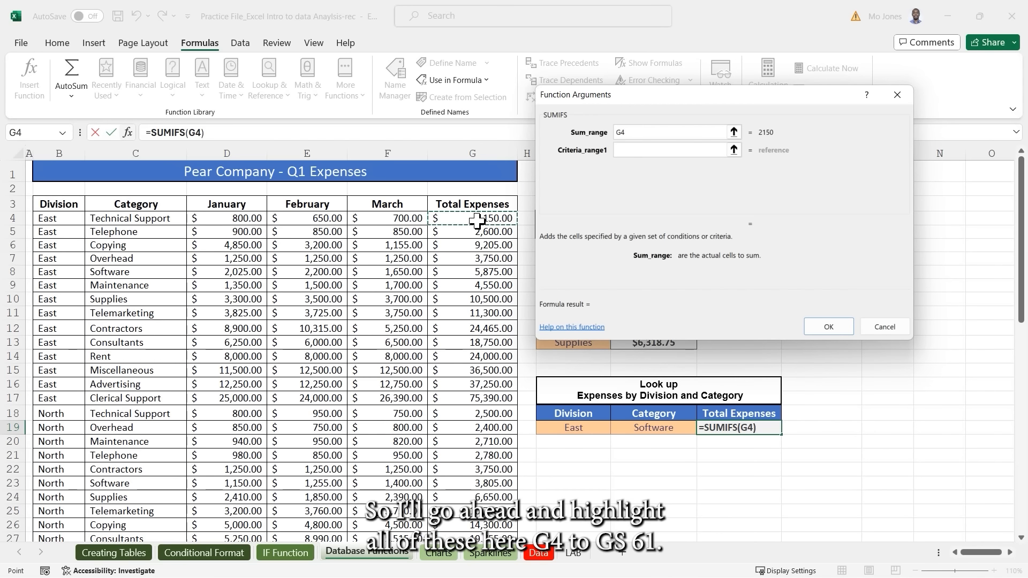
key(ctrl+shift+Down)
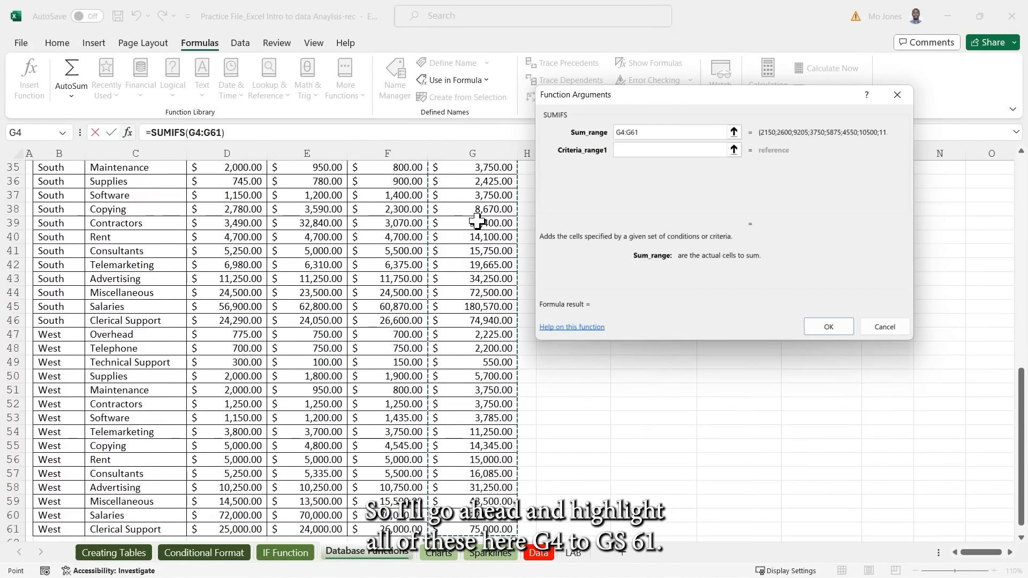
scroll(477, 219, up, 9)
scroll(476, 219, up, 4)
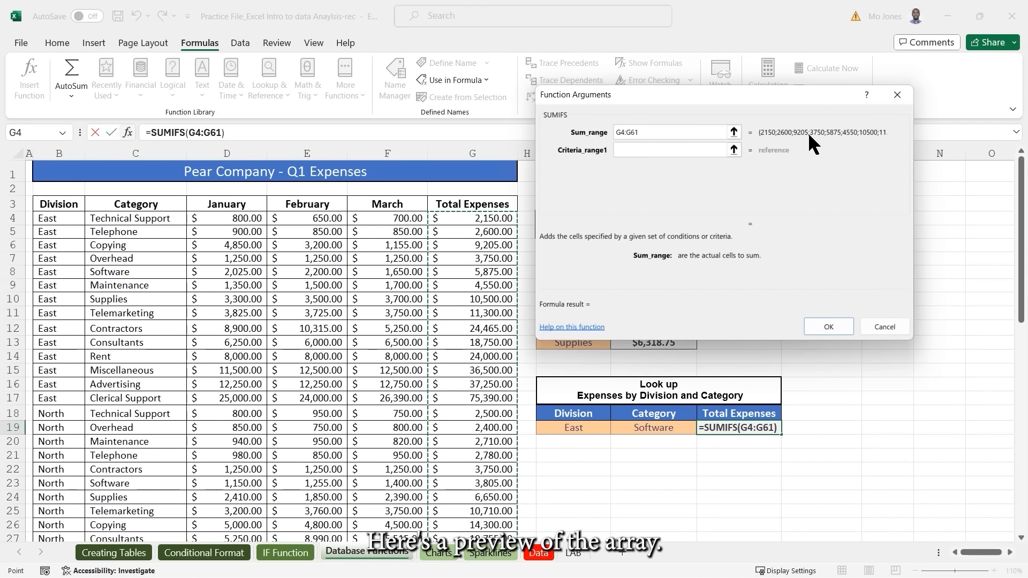
Set the first criteria range to all divisions, B4:B61, and its criteria to the lookup division in cell I19.
click(654, 148)
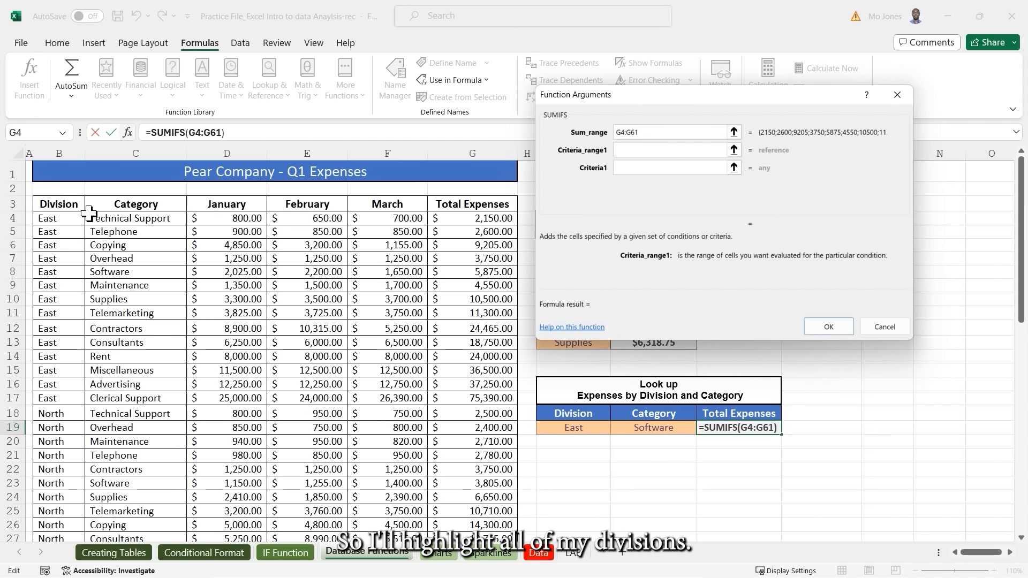
click(60, 220)
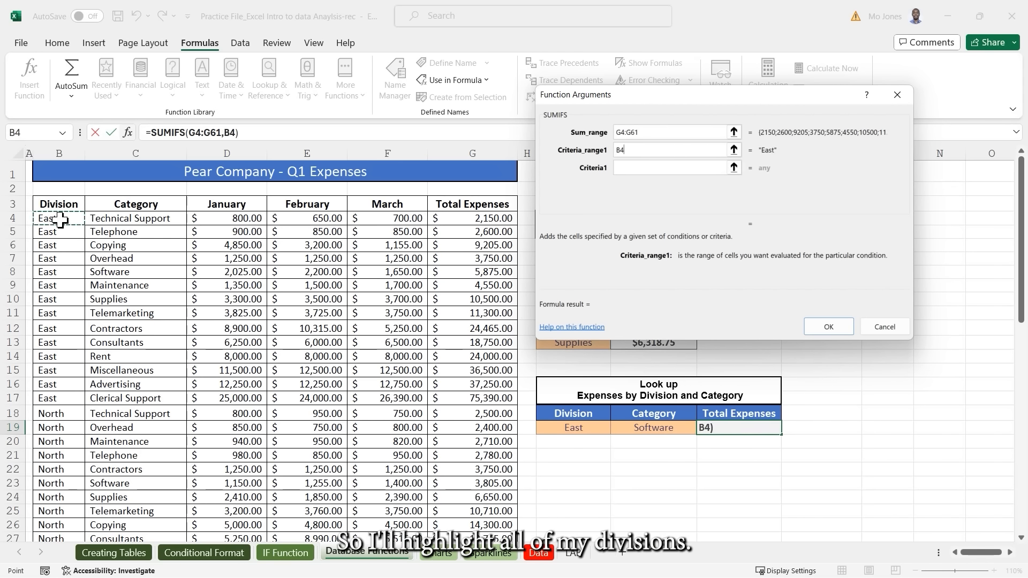
key(ctrl+shift+Down)
scroll(60, 220, up, 7)
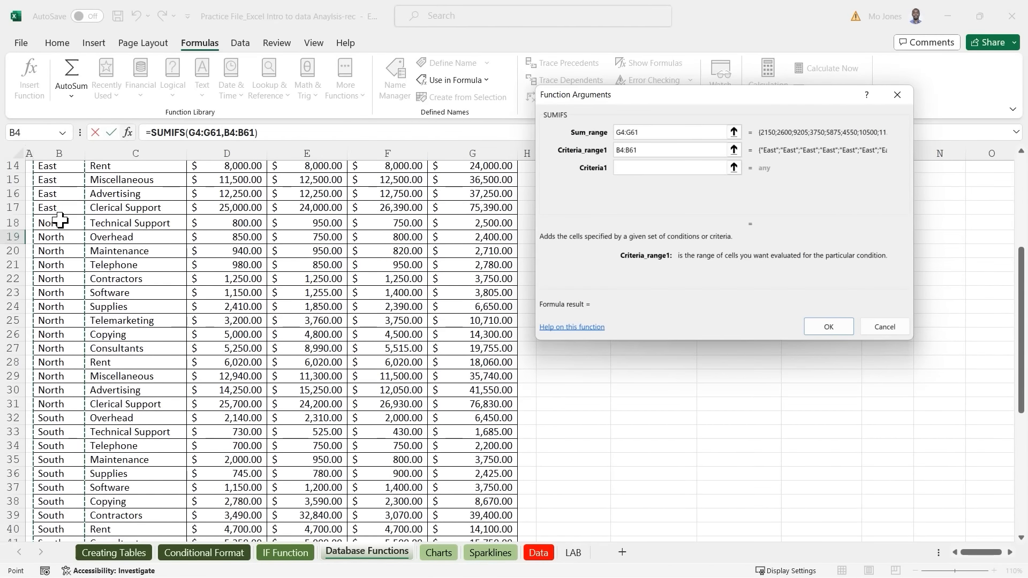
scroll(60, 219, up, 4)
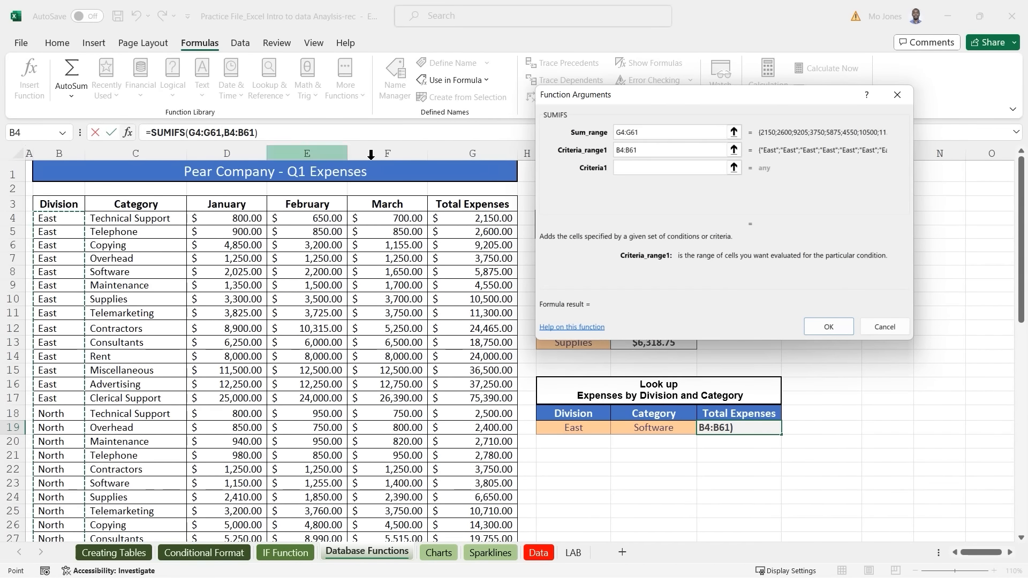
click(637, 167)
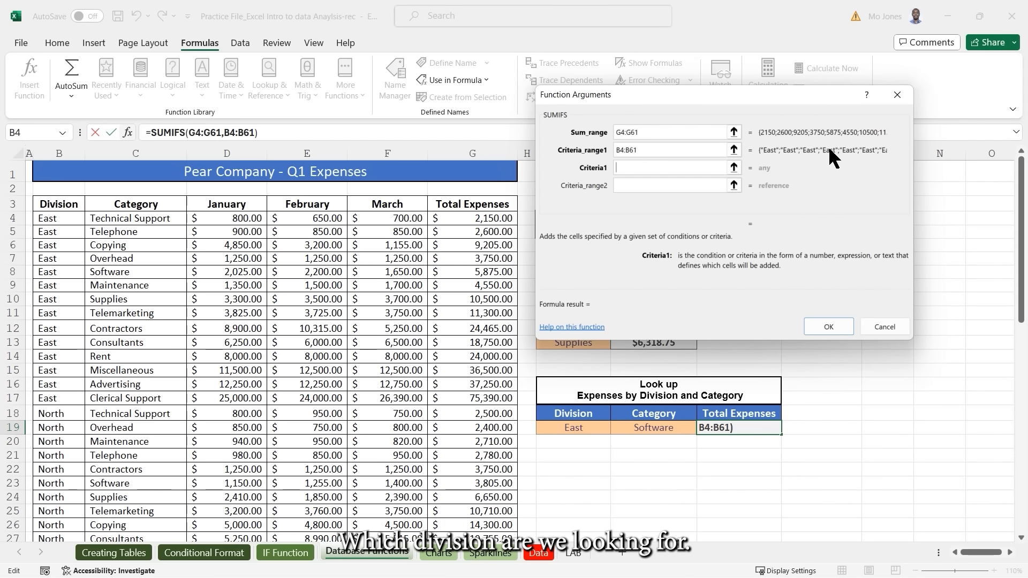
click(580, 428)
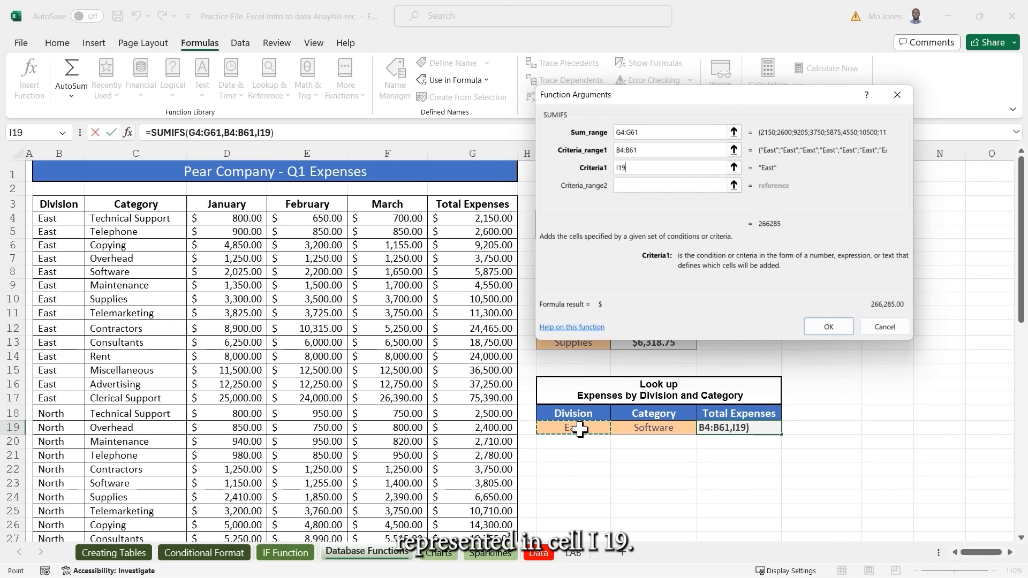
Set the second criteria range to all categories, C4:C61, with the lookup category in J19 as its criteria, and complete the SUMIFS formula.
click(636, 186)
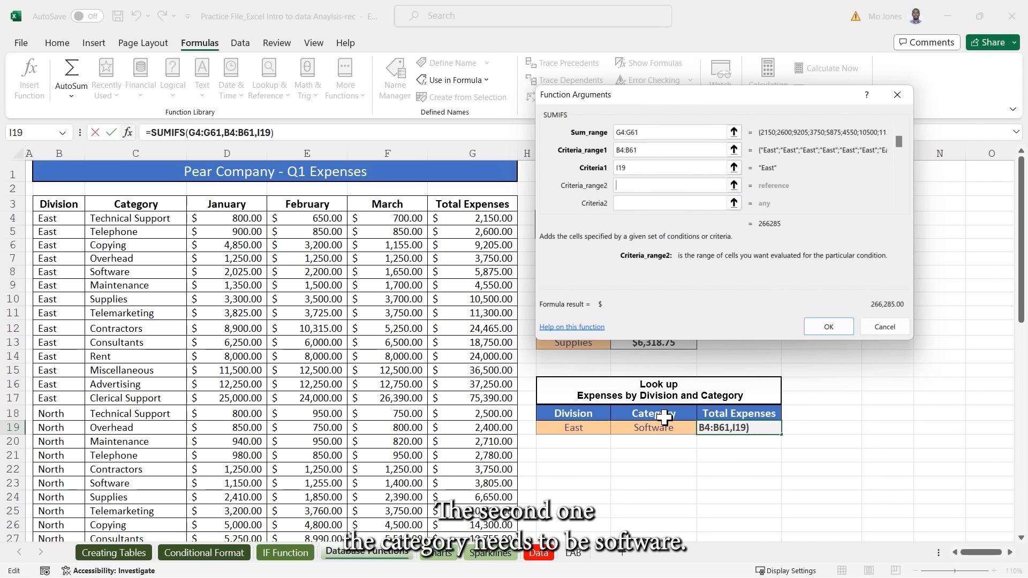
click(173, 220)
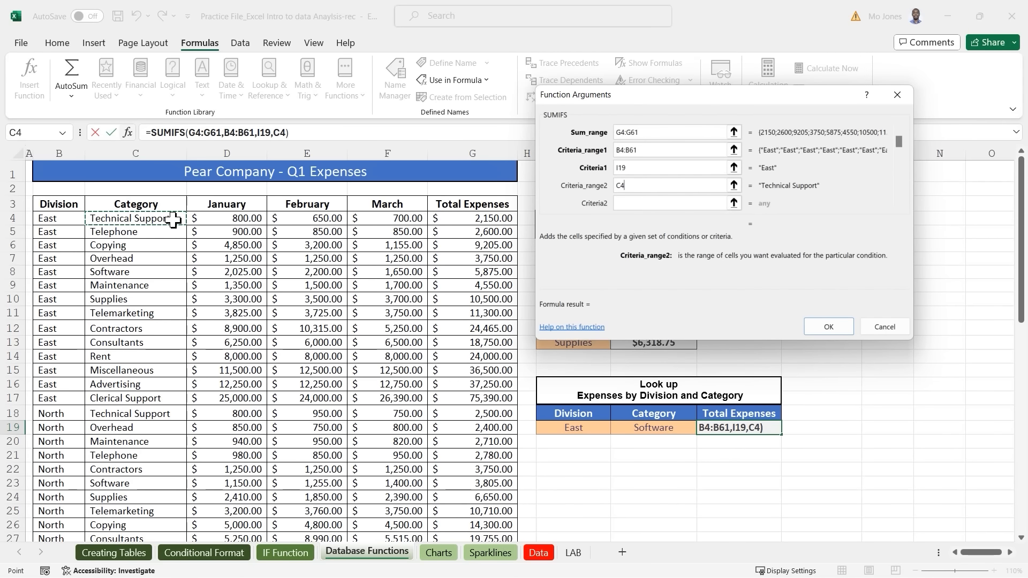
key(ctrl+shift+Down)
scroll(161, 225, up, 5)
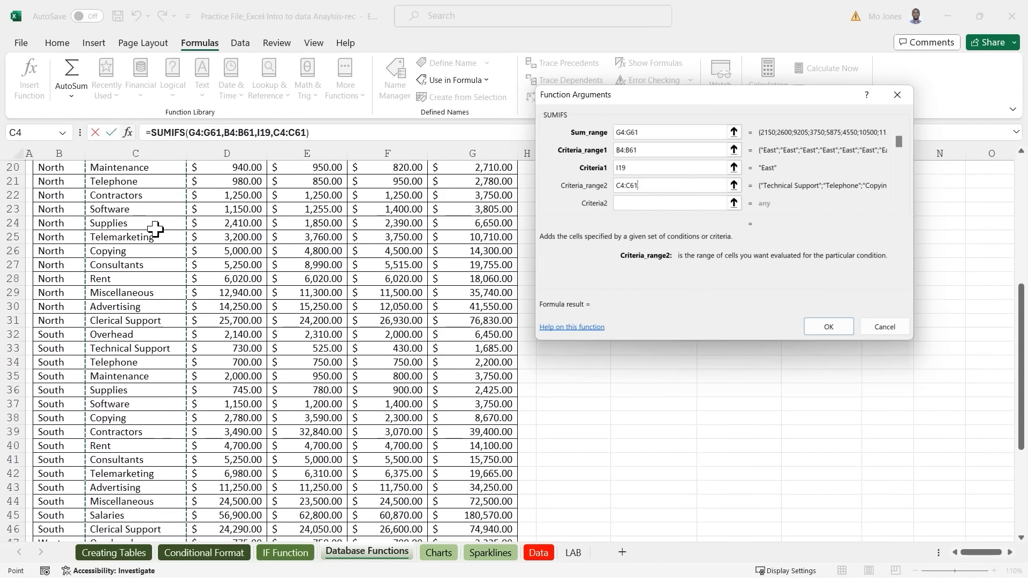
scroll(156, 229, up, 6)
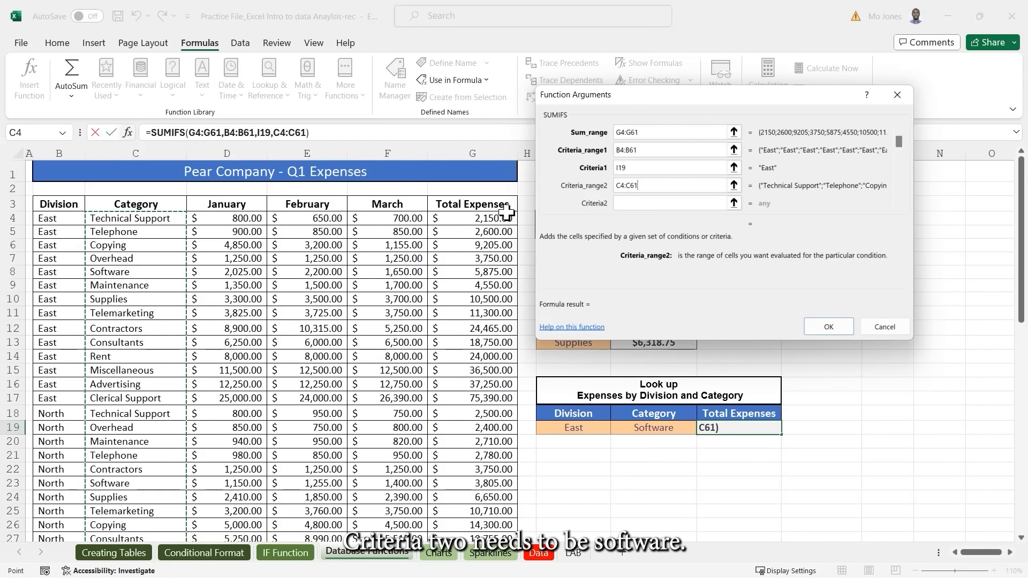
click(632, 203)
click(651, 427)
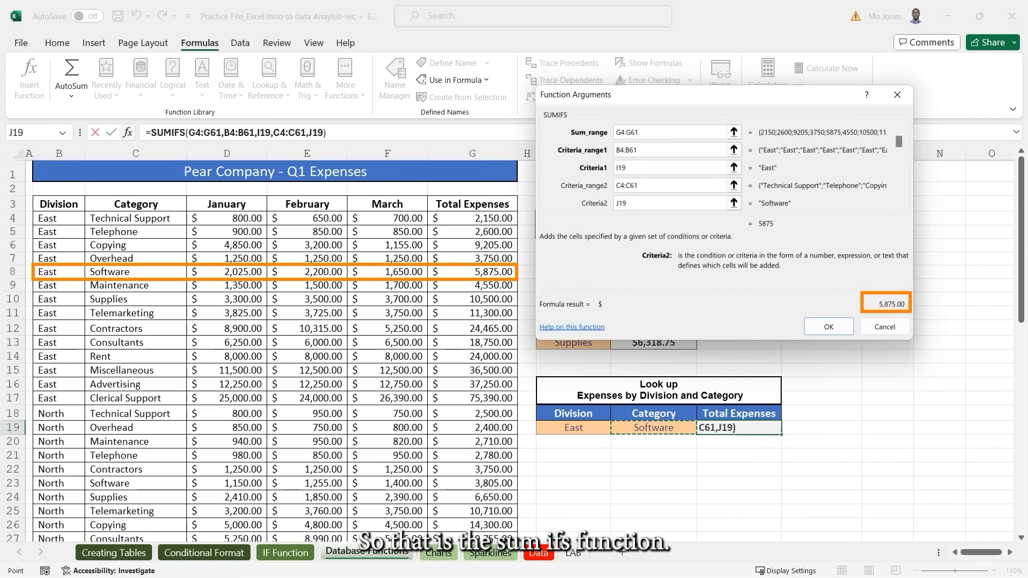
click(829, 327)
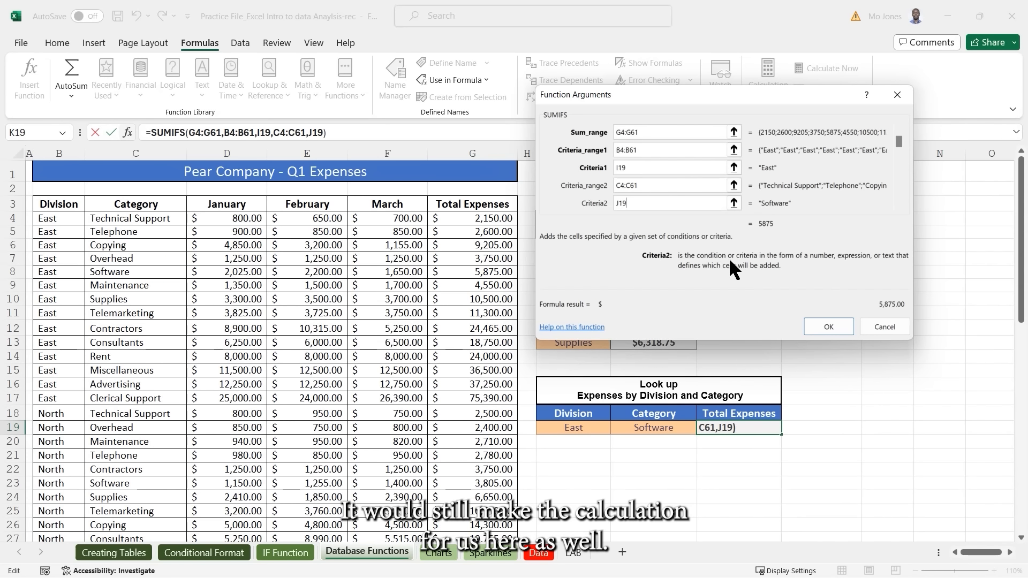
click(825, 326)
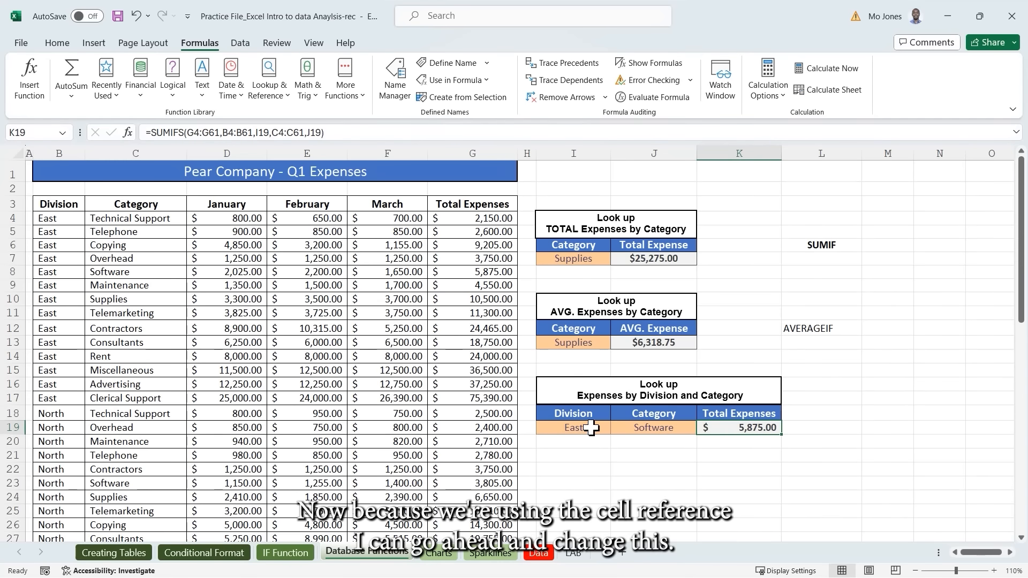
Set the lookup category in J19 to Rent and check the total expenses result in K19.
click(644, 428)
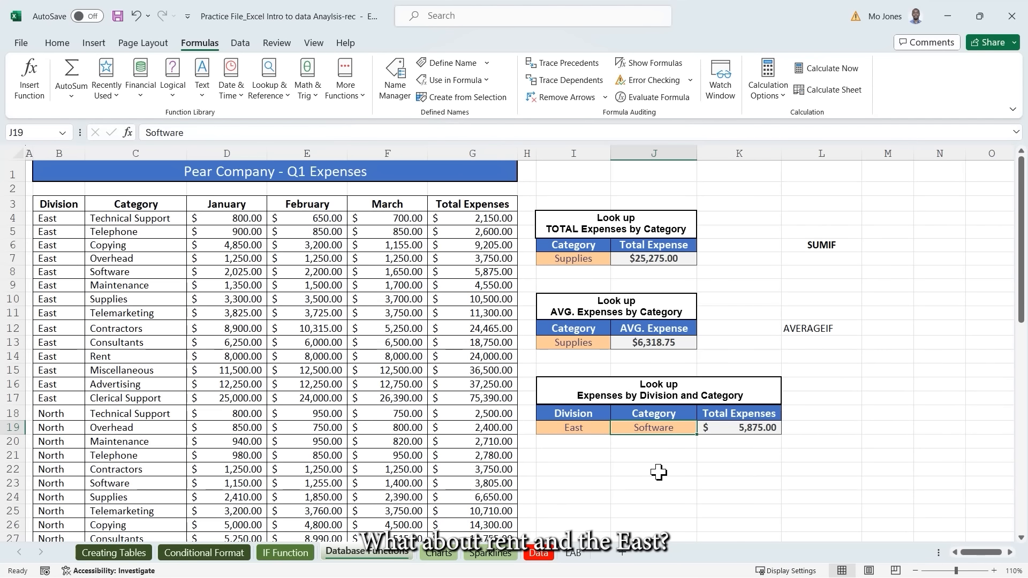
text(Rent)
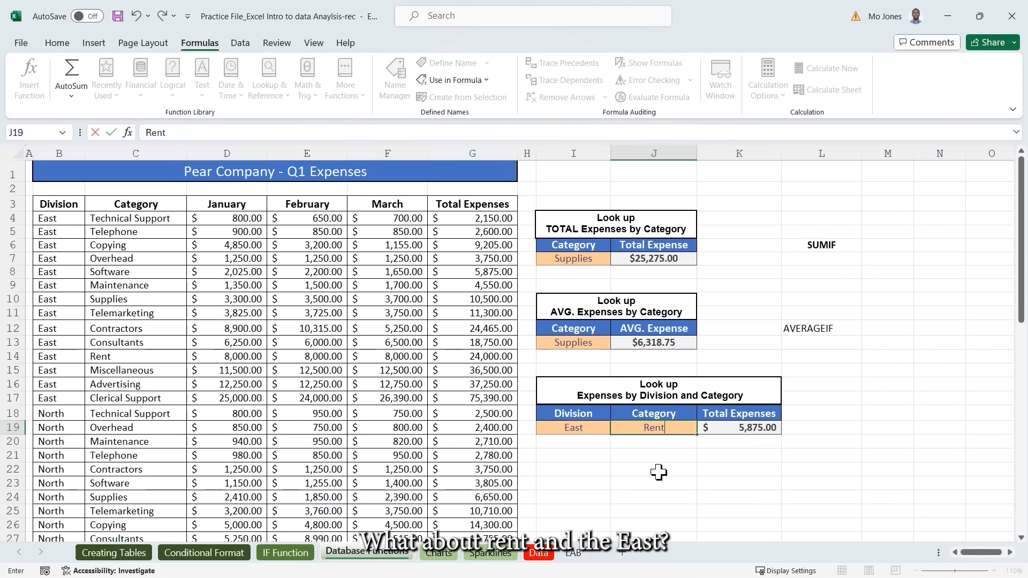
key(Return)
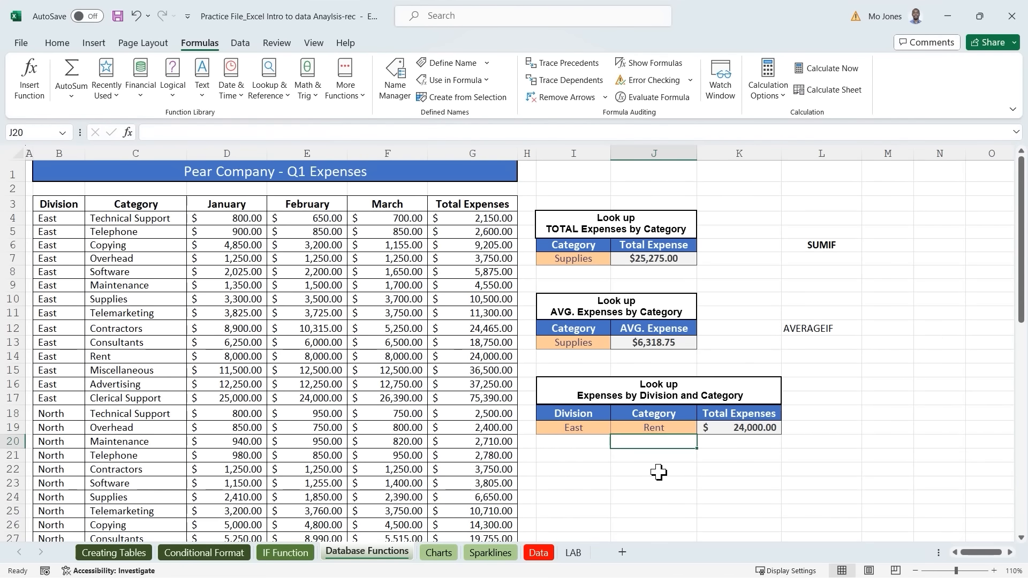
click(762, 428)
Set the lookup division in cell I19 to North.
click(581, 430)
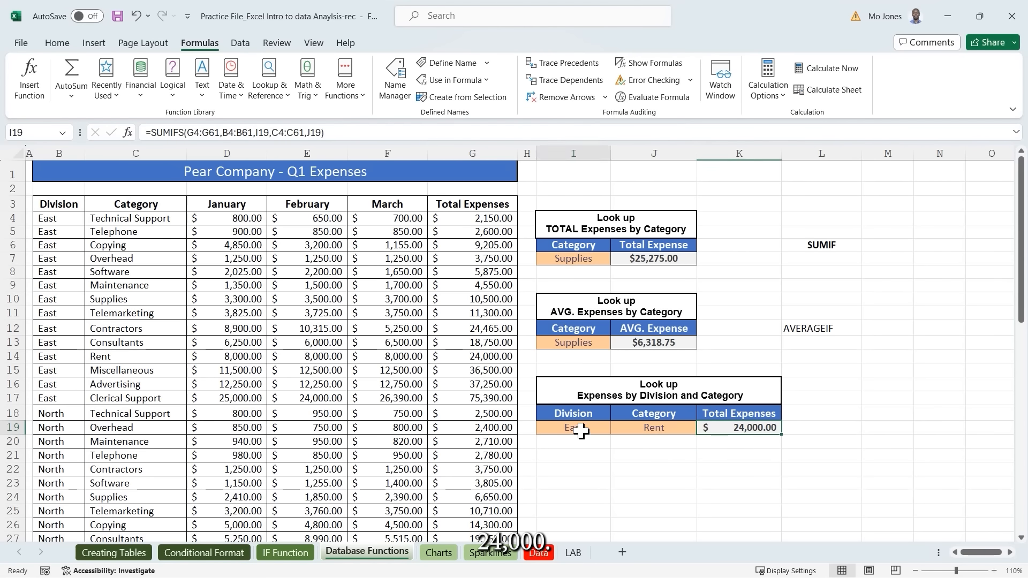
text(North)
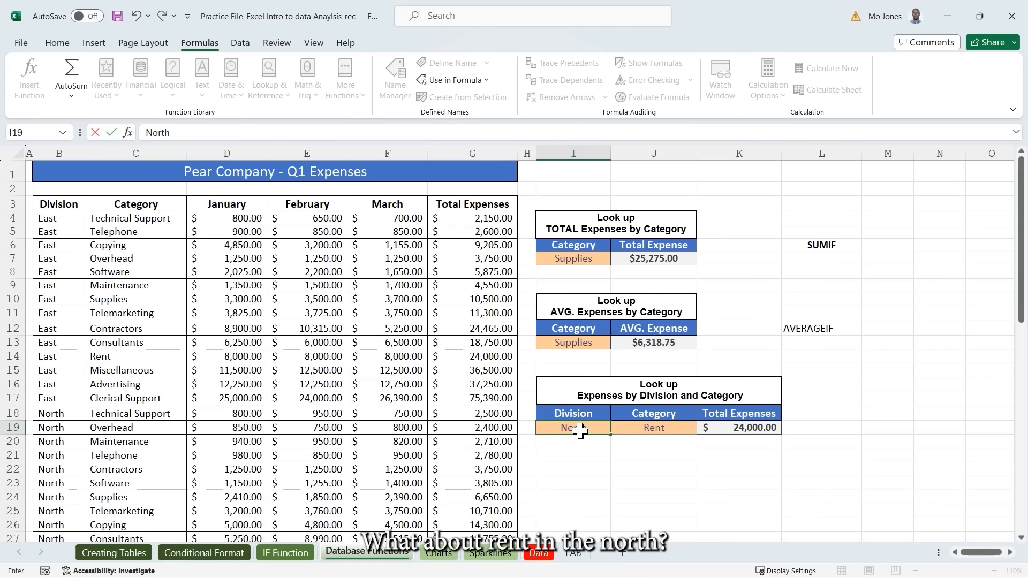
key(Return)
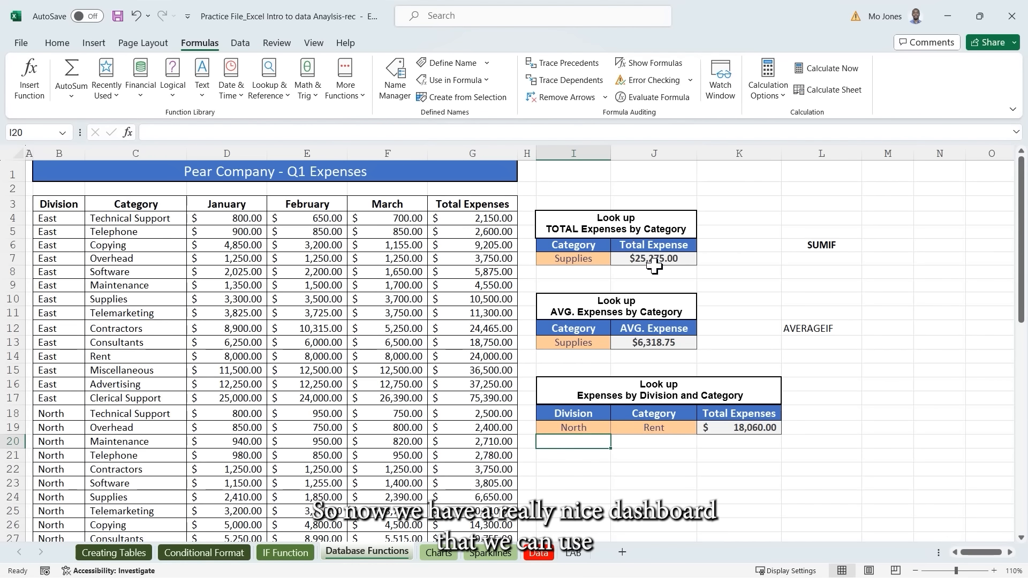
Label the division and category lookup with the function name SUMIFS in cell L16.
click(831, 383)
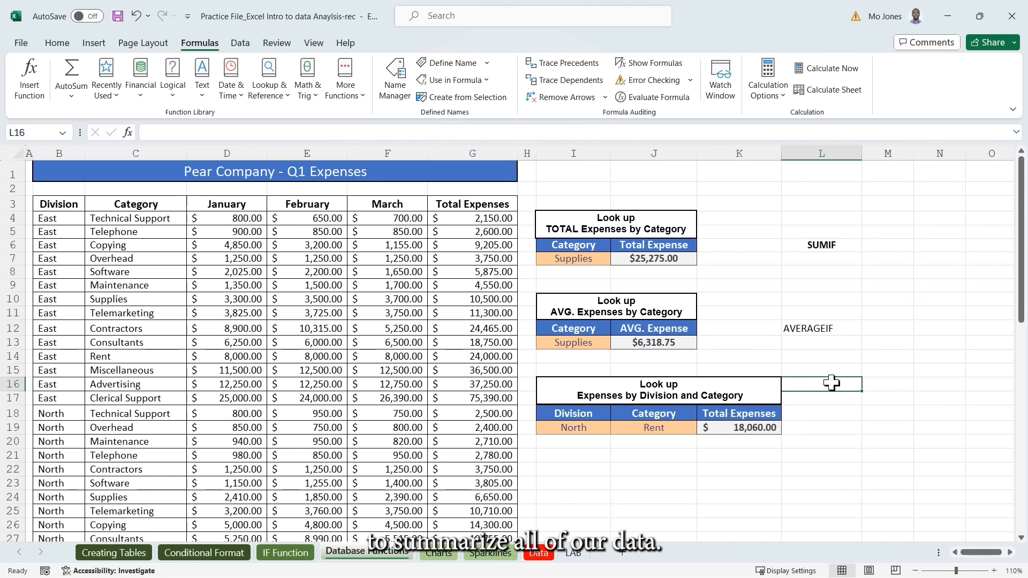
text(SUMIFS)
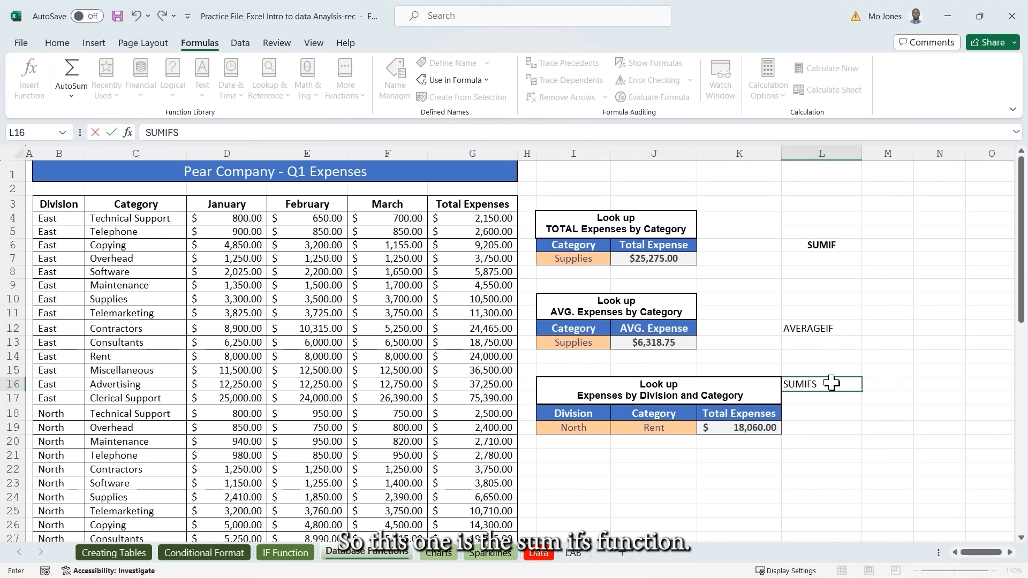
key(Return)
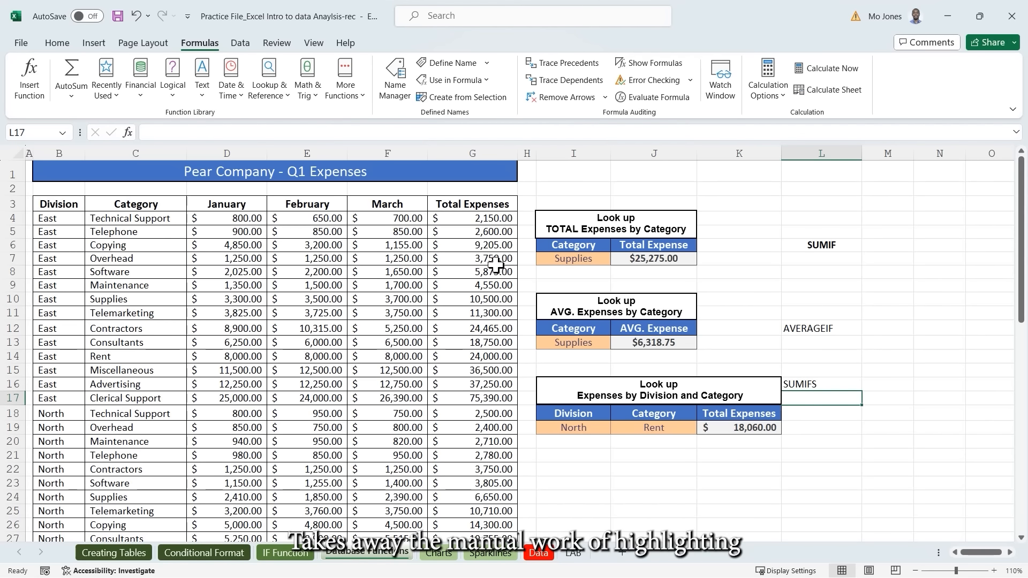
click(133, 259)
click(479, 259)
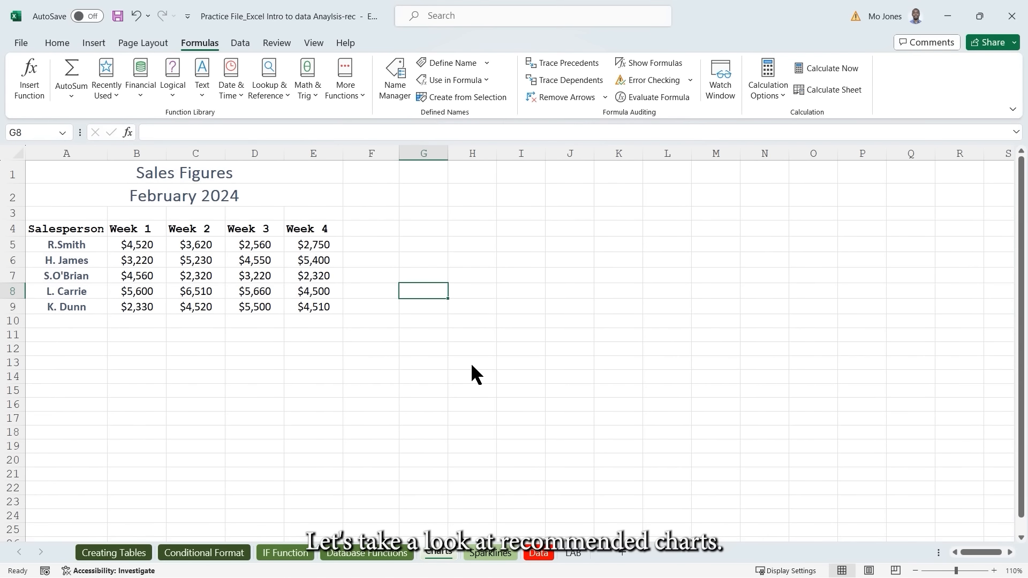
Examine the salesperson list and the Week 1 to Week 4 sales figures on the Charts sheet.
click(94, 248)
click(87, 262)
click(81, 276)
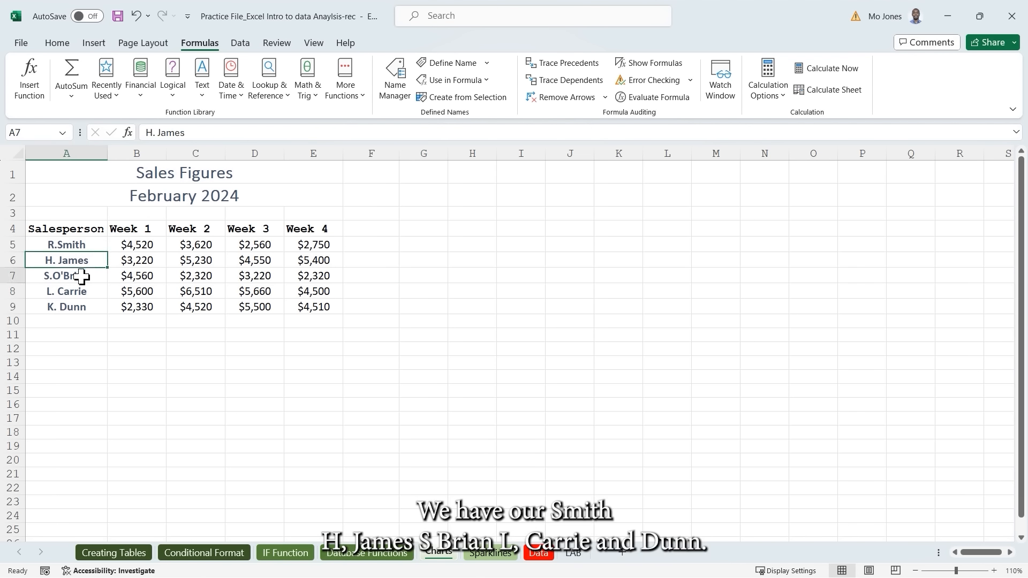
click(81, 292)
click(82, 306)
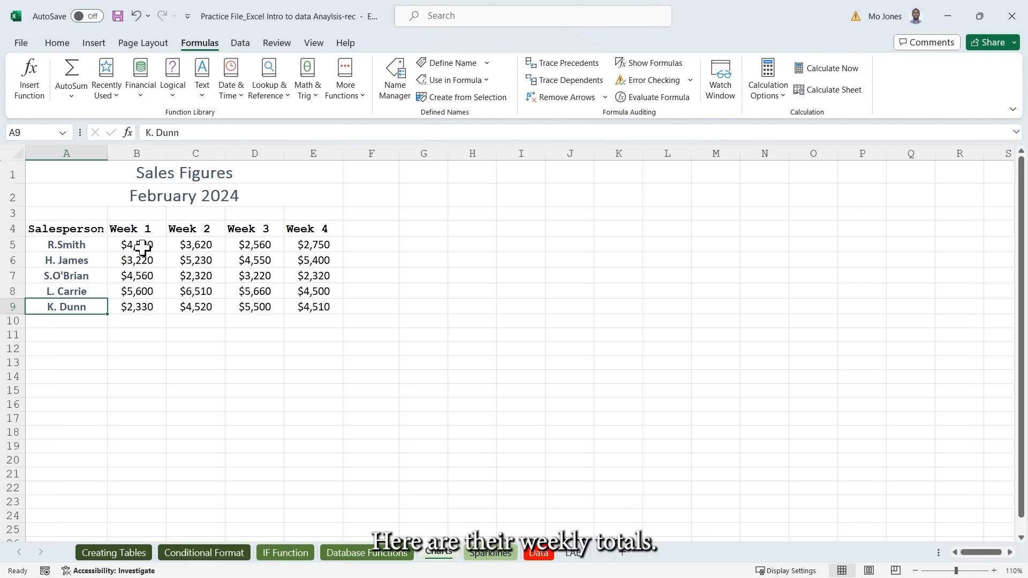
click(143, 246)
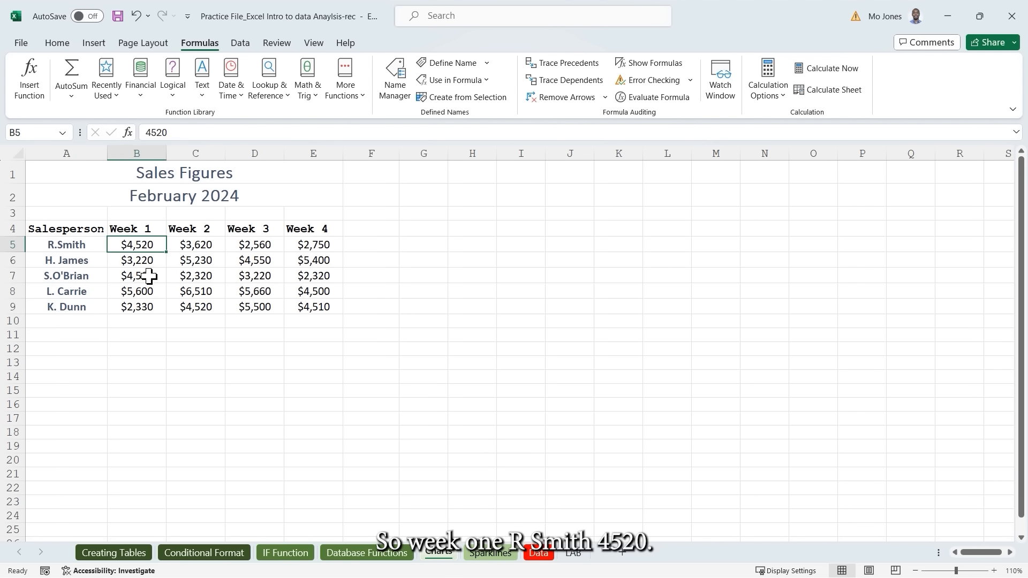
click(204, 249)
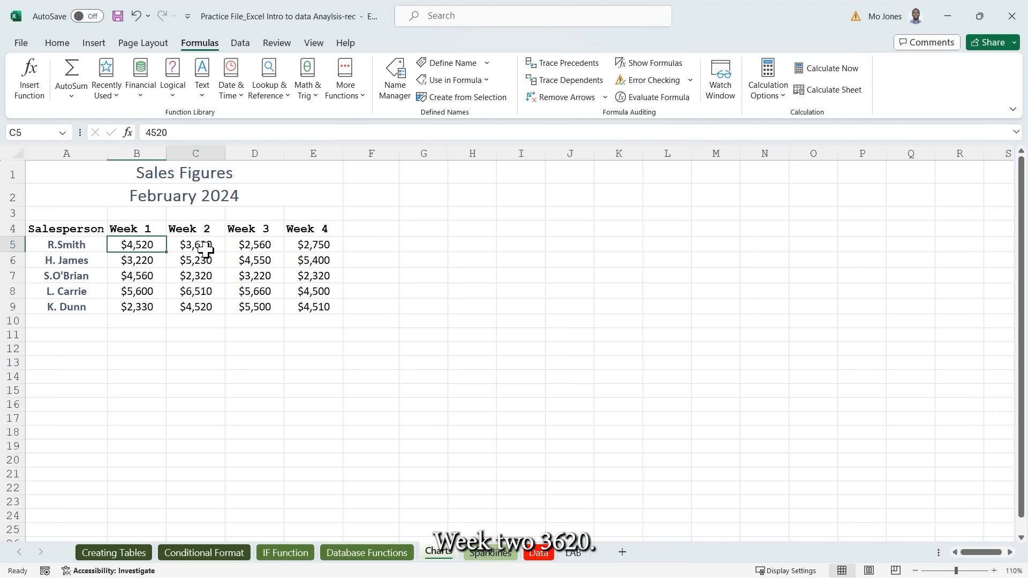
click(262, 246)
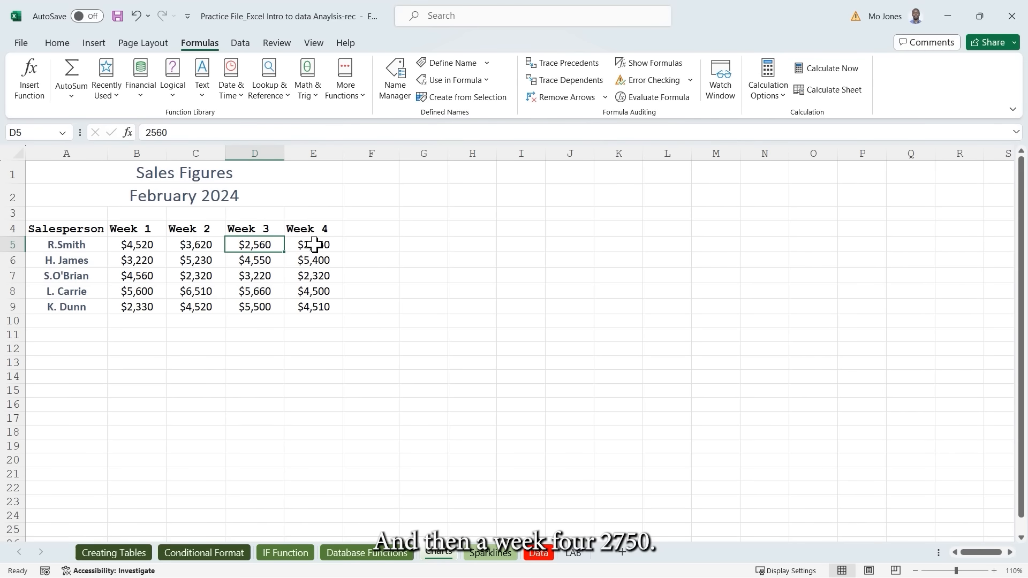
click(315, 245)
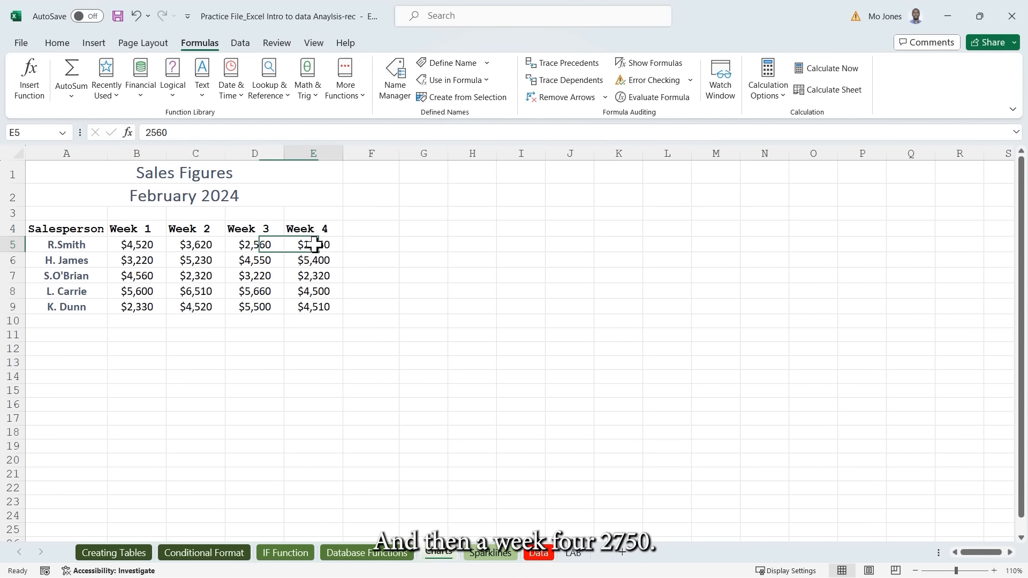
click(237, 259)
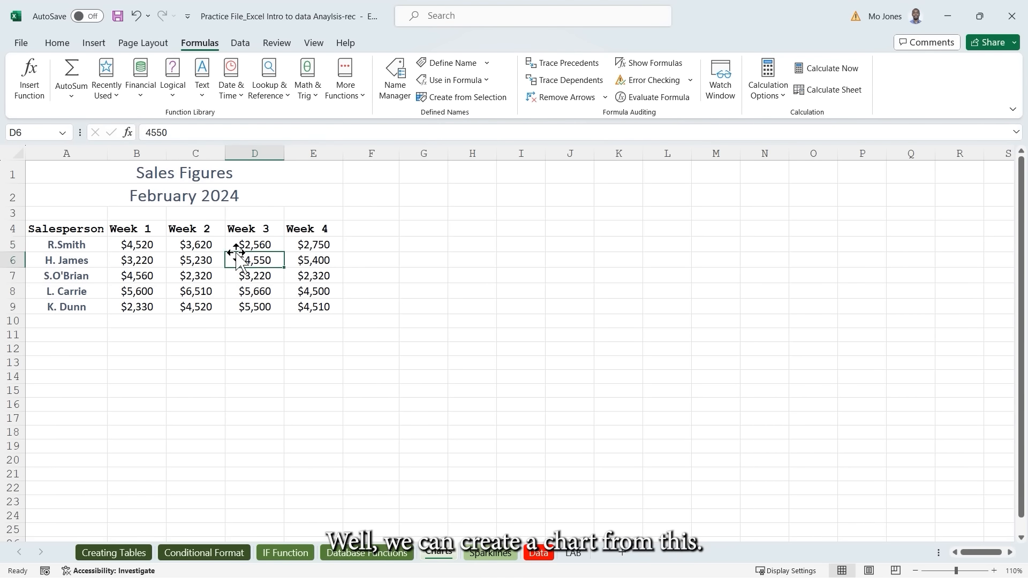
Try selecting the whole sales table A4:E9 as chart data, and reduce the selection to cell D6 inside it.
click(96, 45)
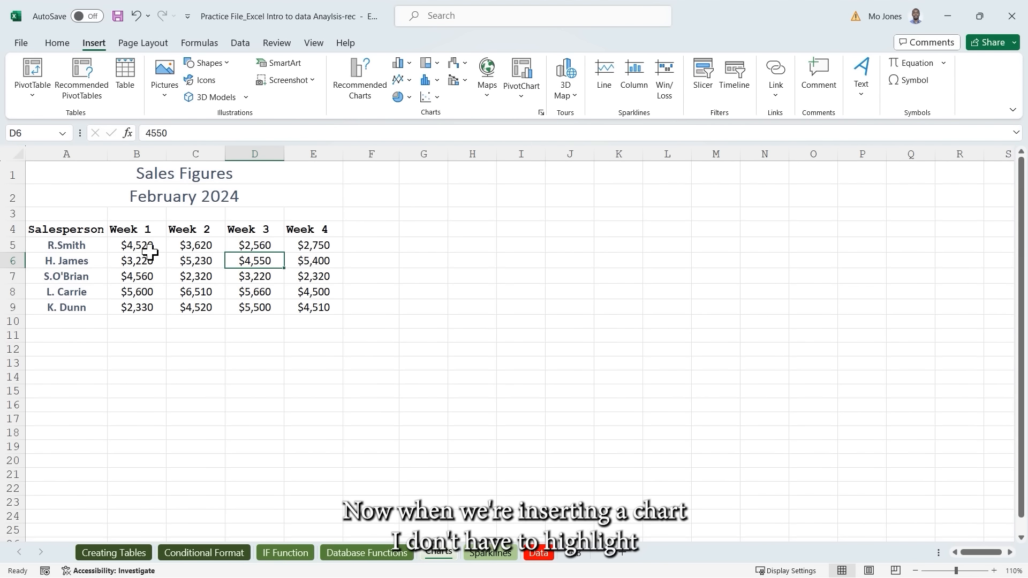
drag(68, 231, 311, 307)
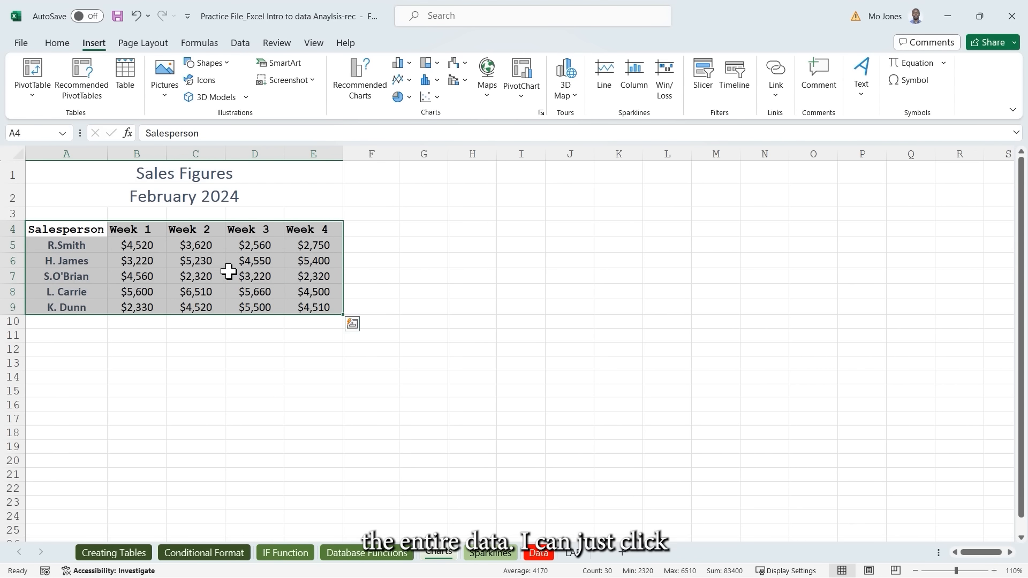
click(235, 261)
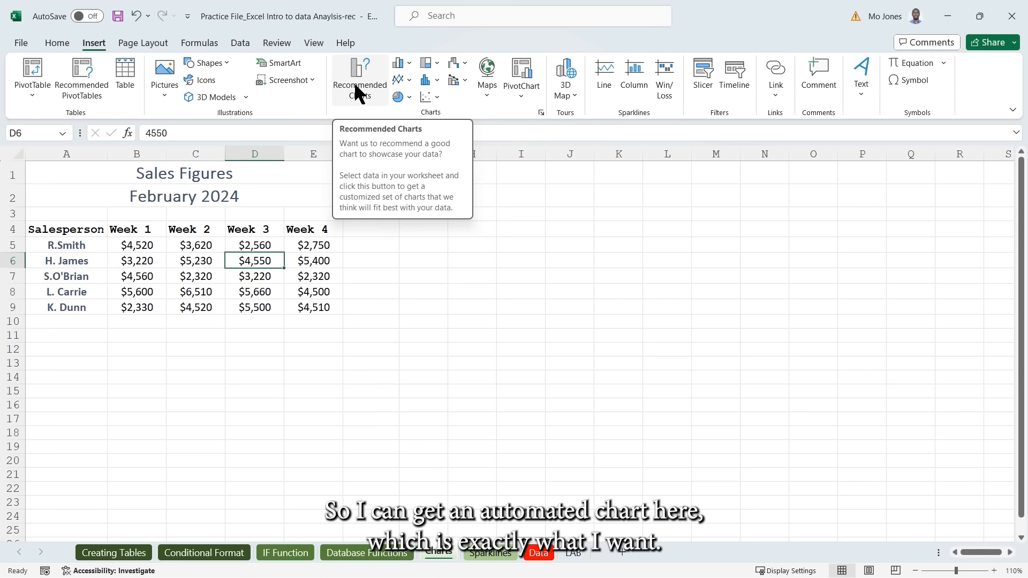
Enter the note ALT+F1 in cell A11 below the sales table and select cell C7 inside the data.
click(83, 339)
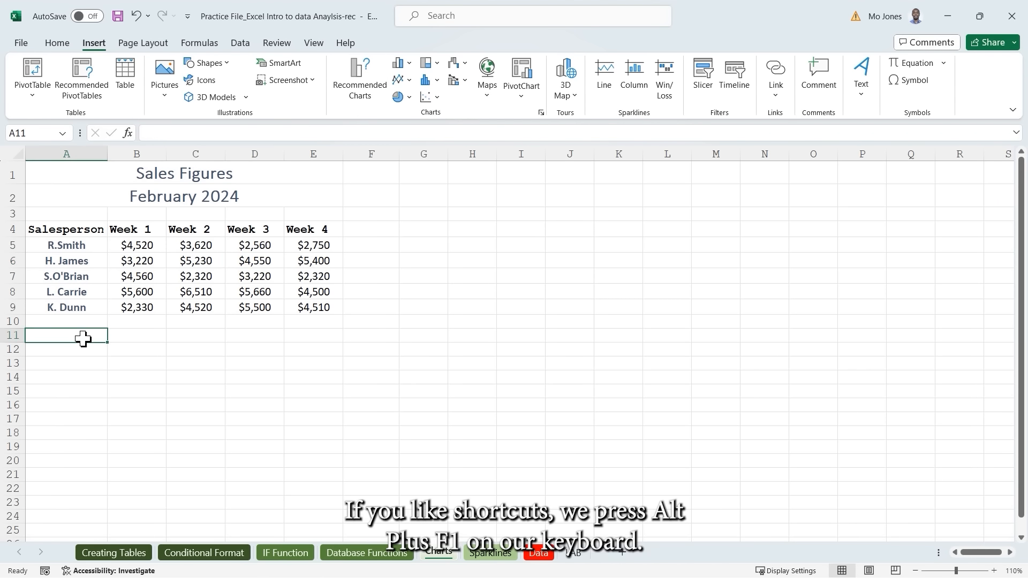
text(ALT+F1)
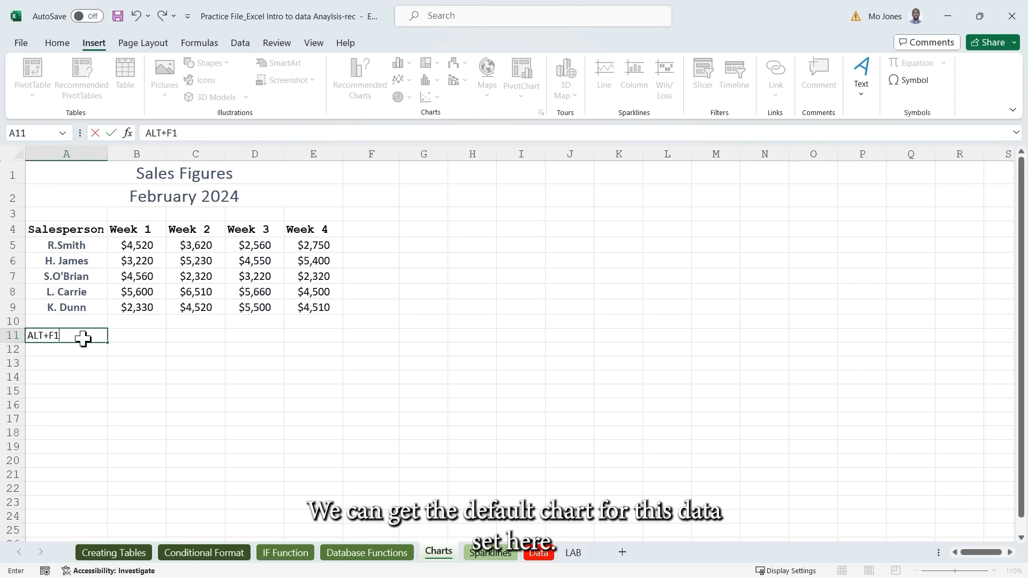
click(202, 274)
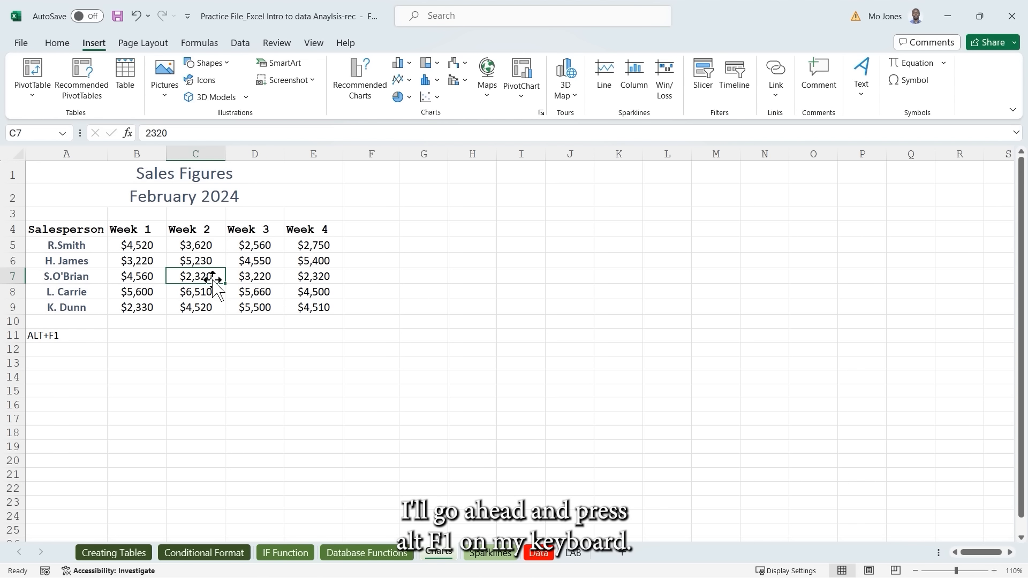
Try out the default chart for the sales table, including moving it up beside the data, and delete it.
key(alt+F1)
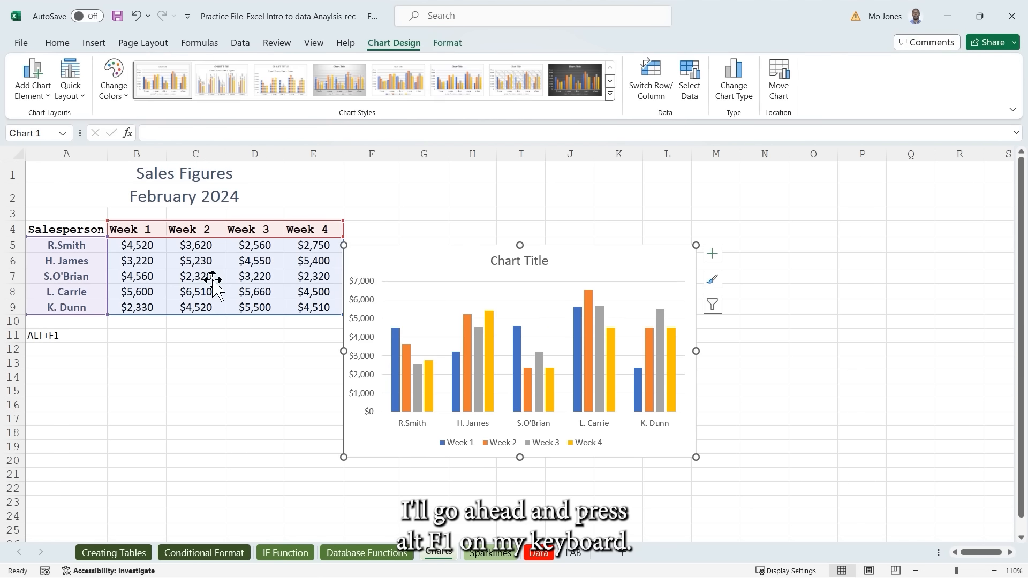
drag(457, 252, 481, 209)
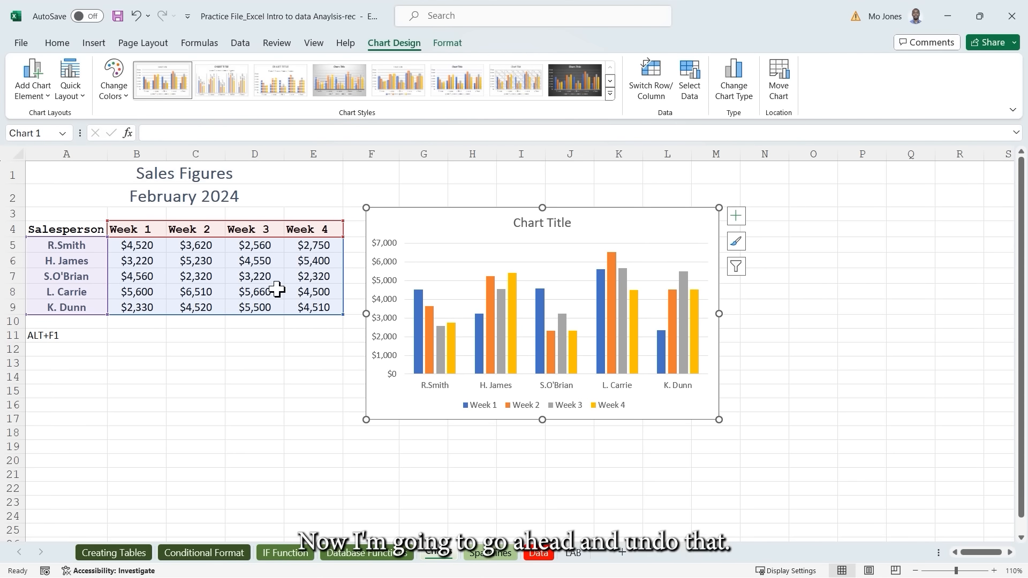
key(ctrl+z)
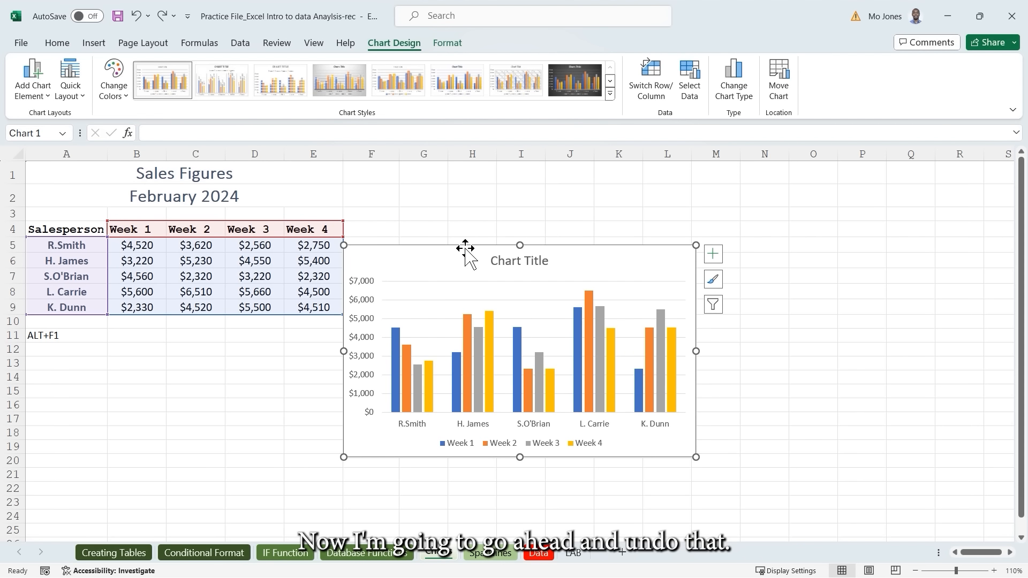
key(Delete)
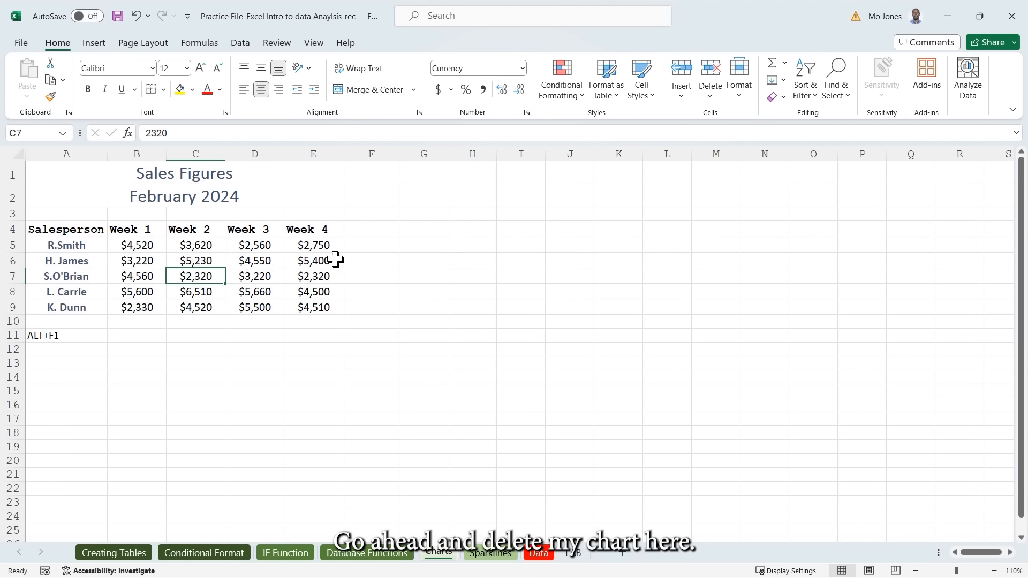
Open the recommended charts for the sales table, using cell C6 as the selected data cell.
click(214, 261)
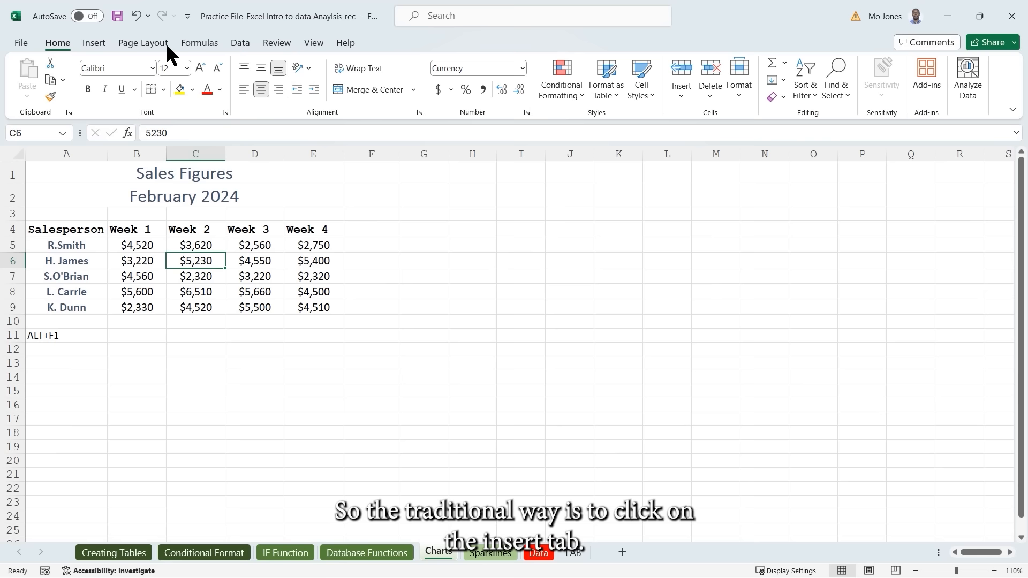
click(94, 43)
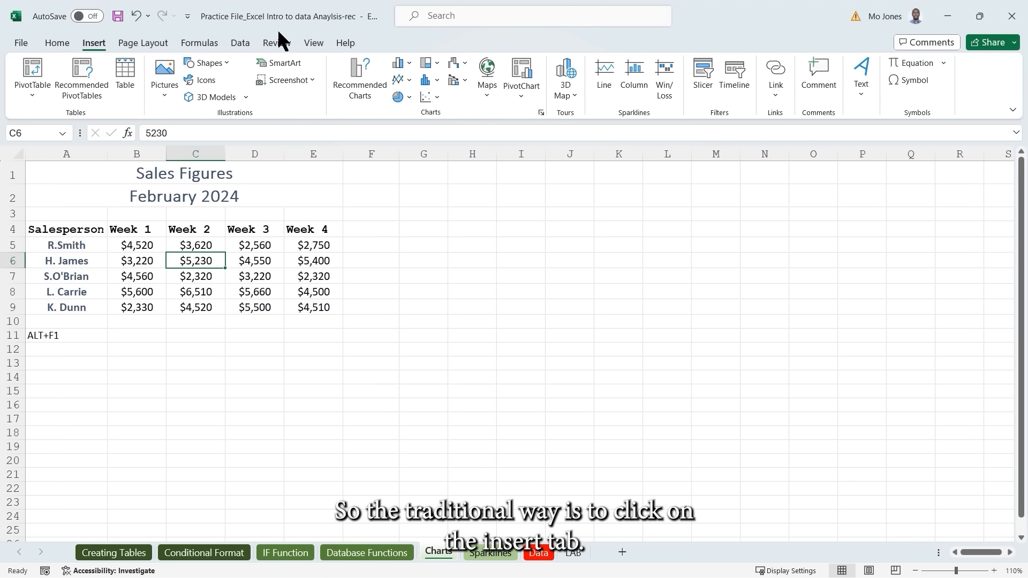
click(360, 92)
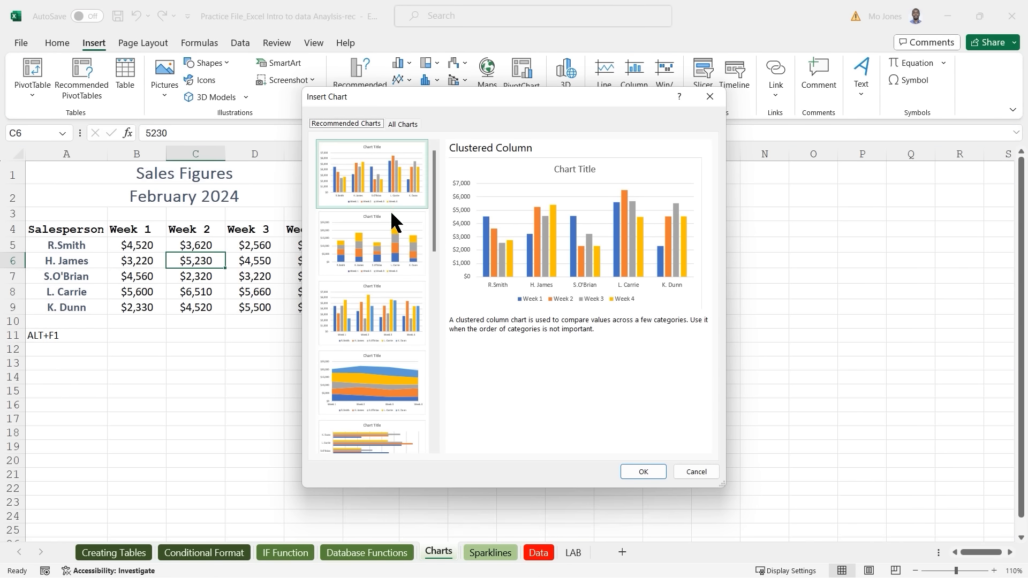
Preview the recommended Stacked Column, Clustered Column by week, Clustered Bar and Line charts for the sales data.
click(383, 243)
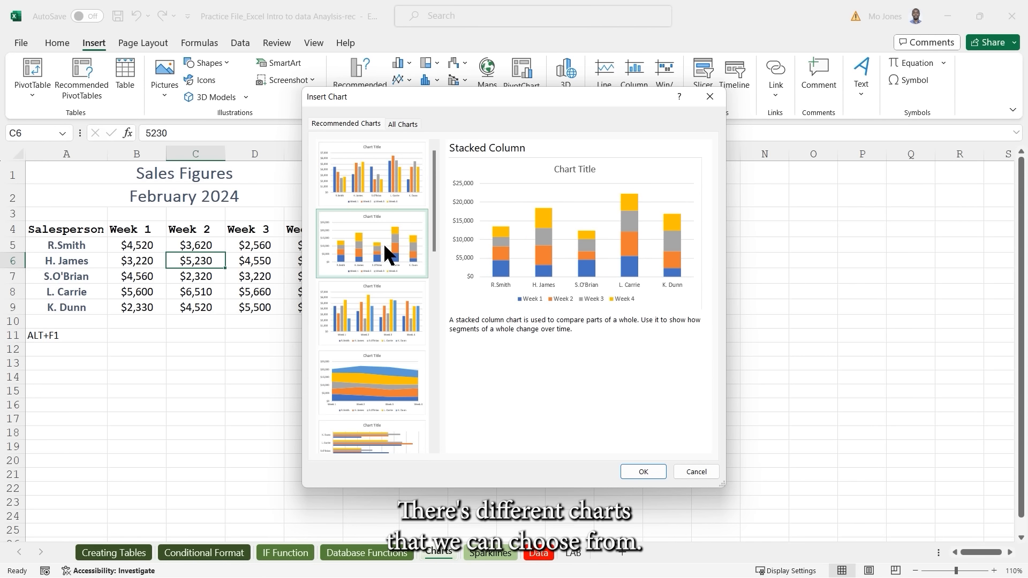
click(384, 312)
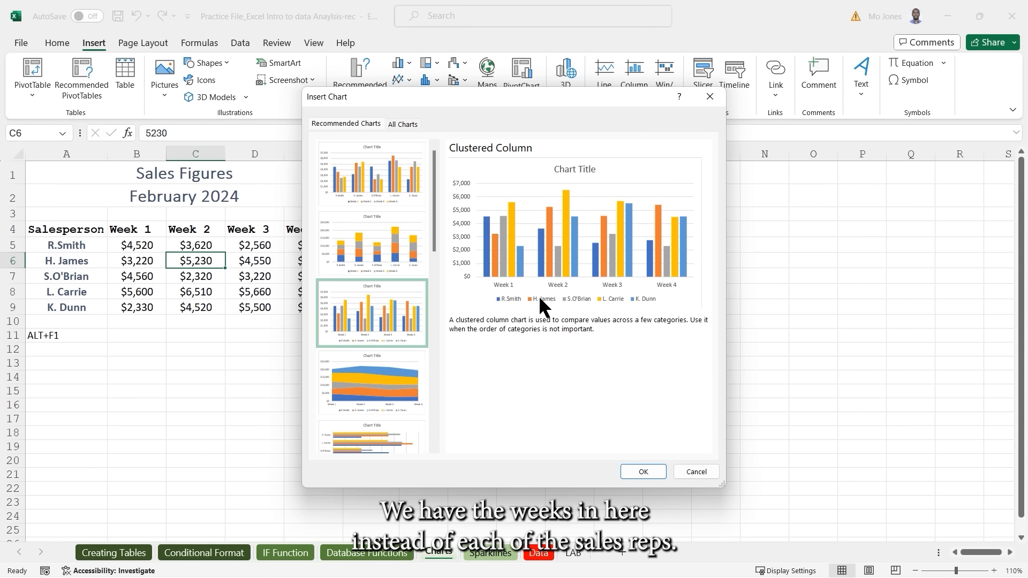
scroll(442, 240, down, 1)
scroll(443, 251, down, 1)
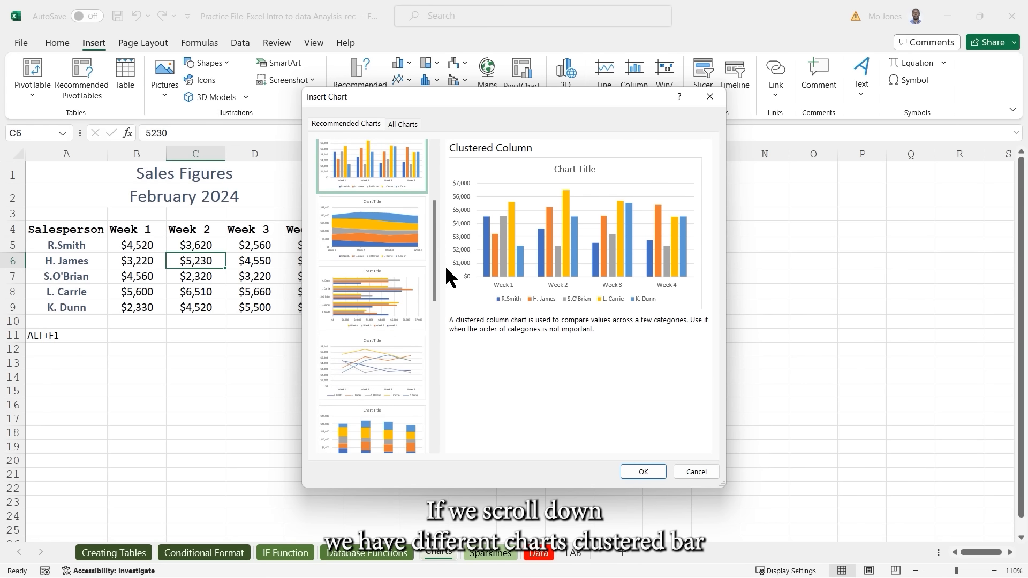
click(394, 291)
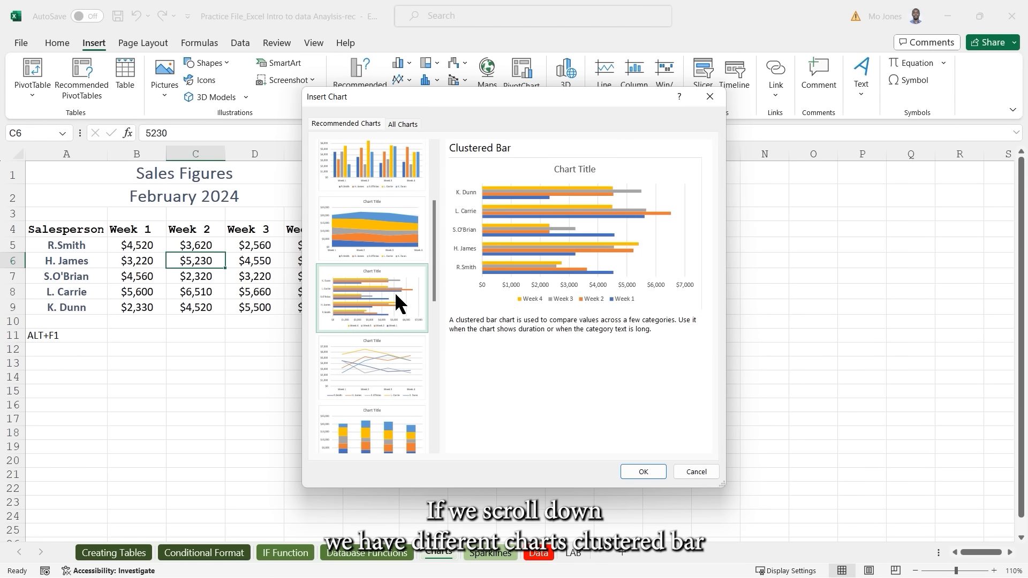
click(390, 354)
drag(432, 233, 412, 162)
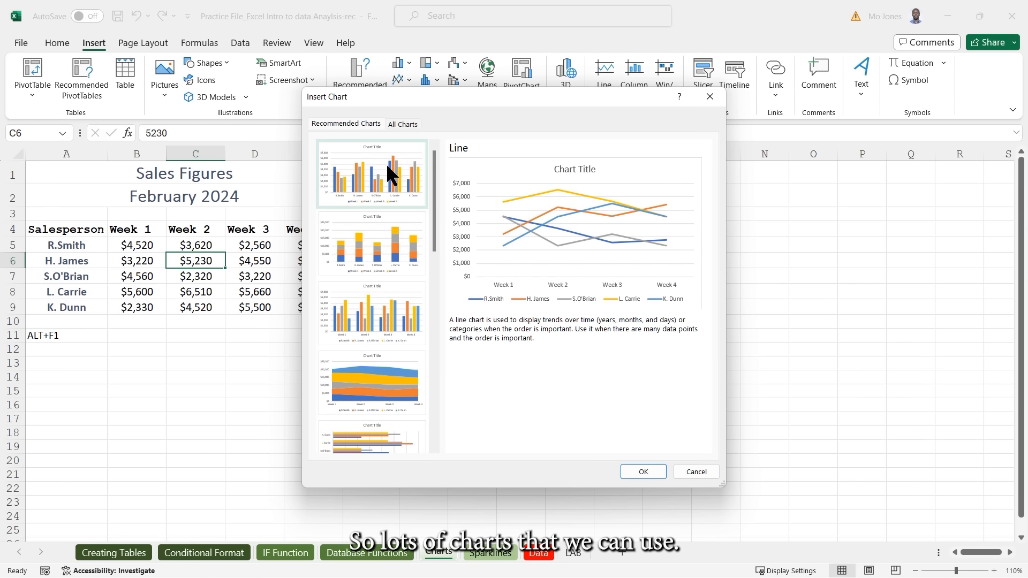
Insert the recommended Clustered Column chart with salespeople on the axis and move it beside the sales table, over columns G to N.
click(387, 162)
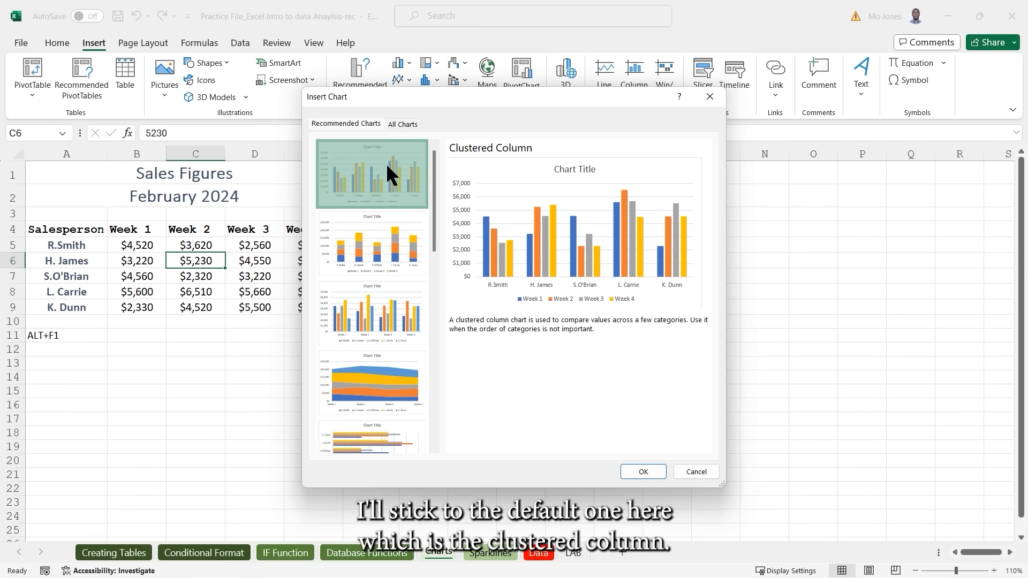
click(644, 471)
drag(546, 246, 602, 207)
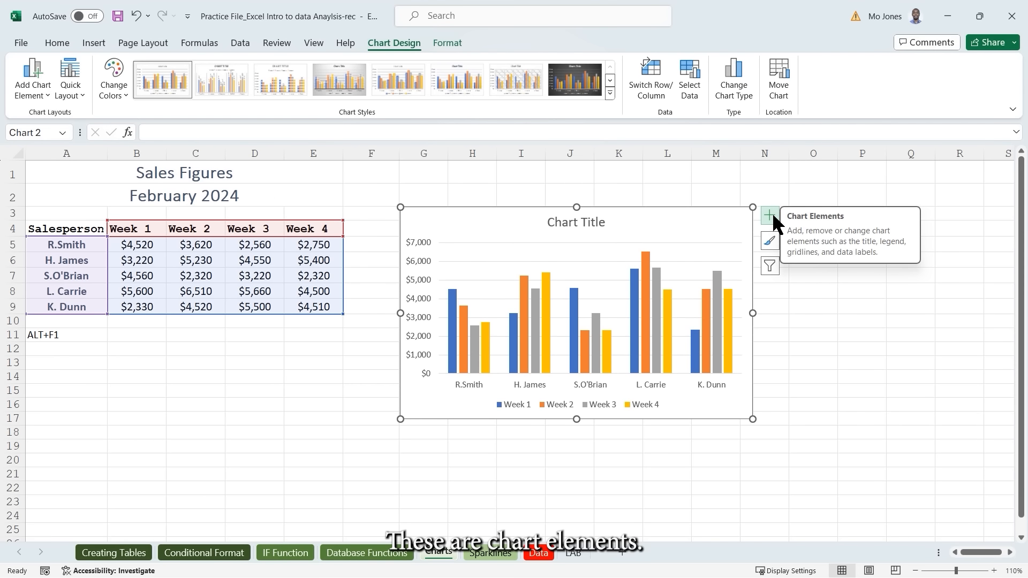
Add axis titles to the chart, keeping only the primary horizontal one and removing the primary vertical one.
click(770, 215)
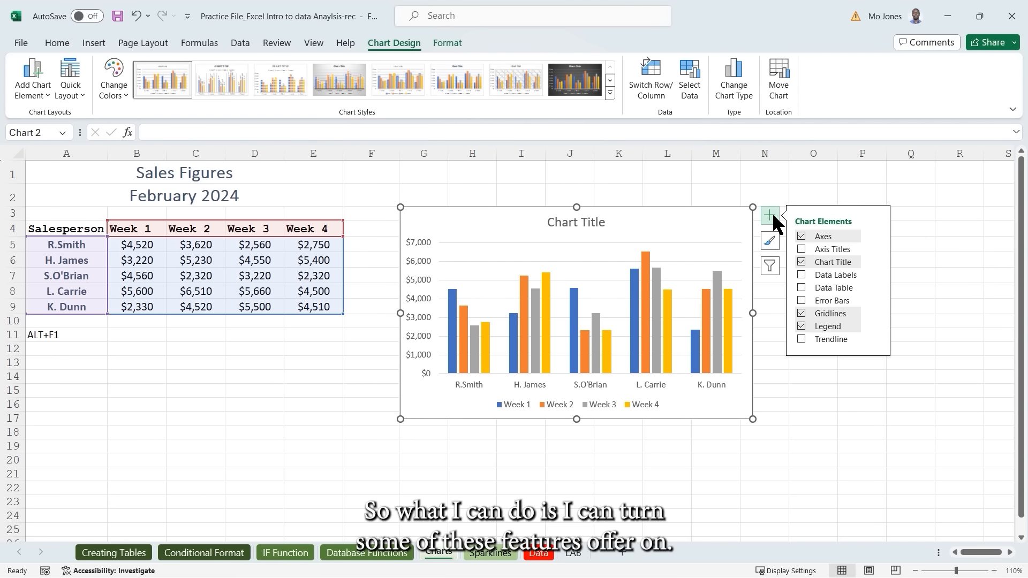
click(821, 249)
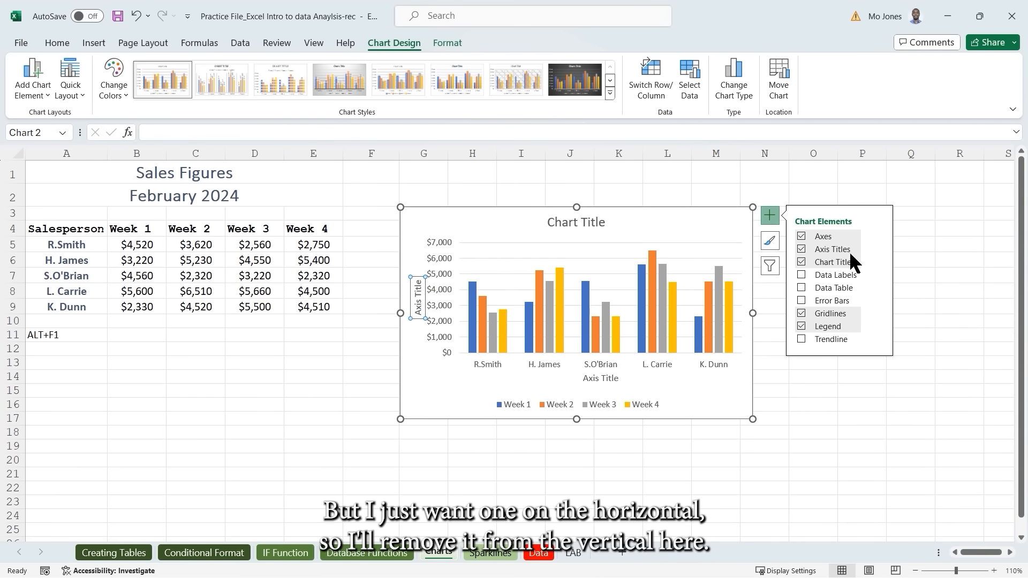
click(875, 250)
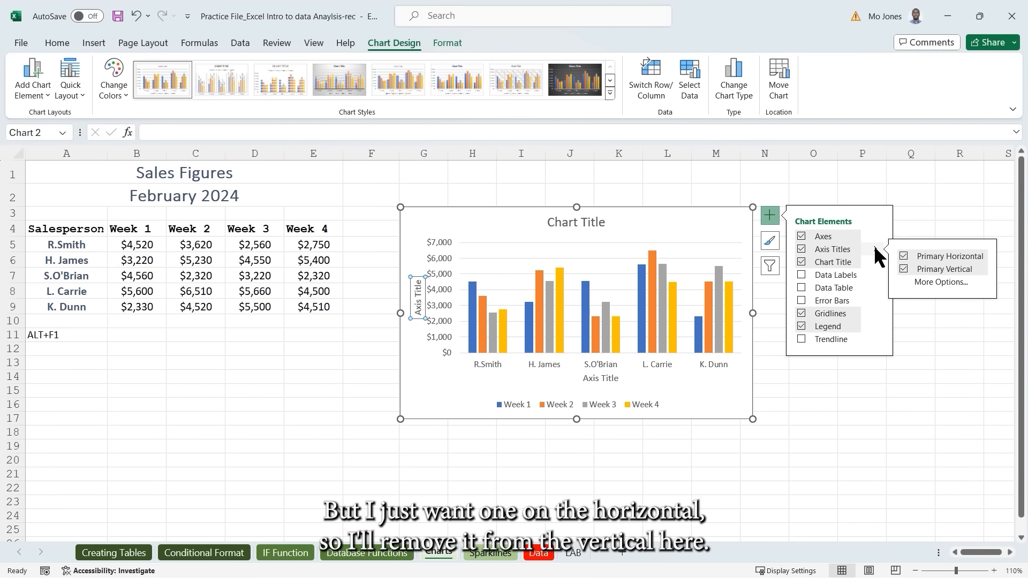
click(905, 268)
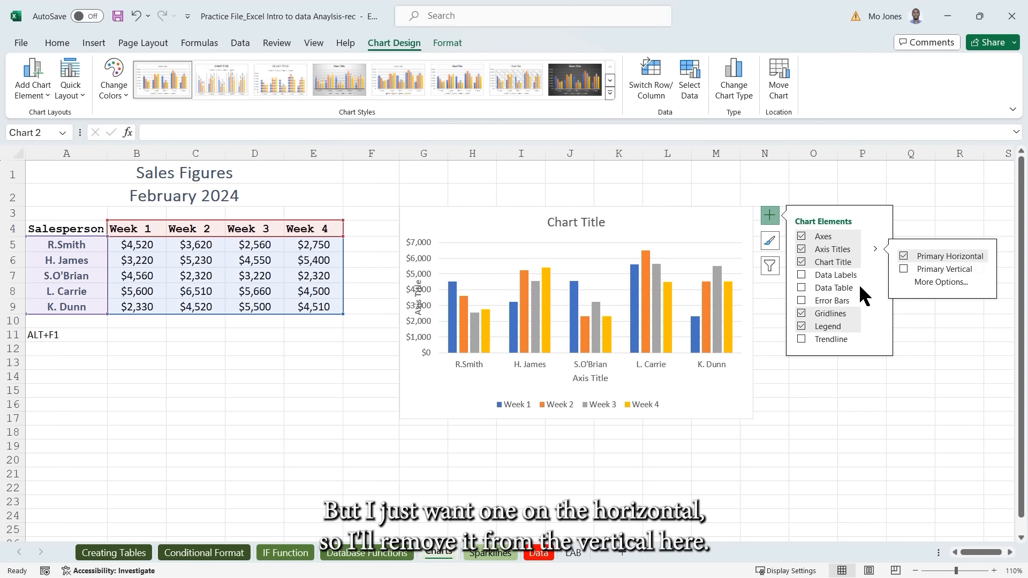
Replace the horizontal axis title's text with Sales Reps.
click(589, 381)
click(578, 381)
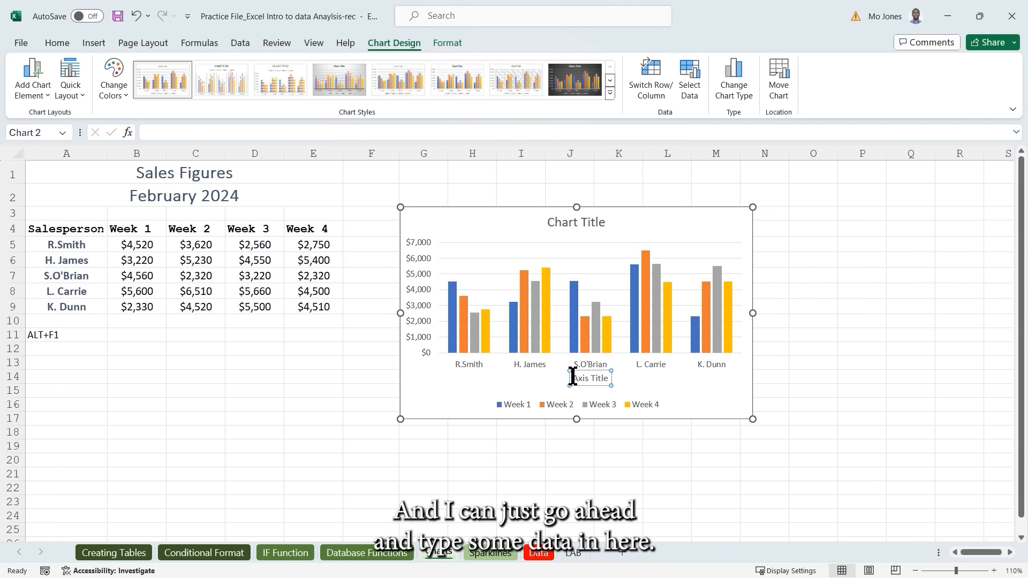
drag(574, 377, 609, 376)
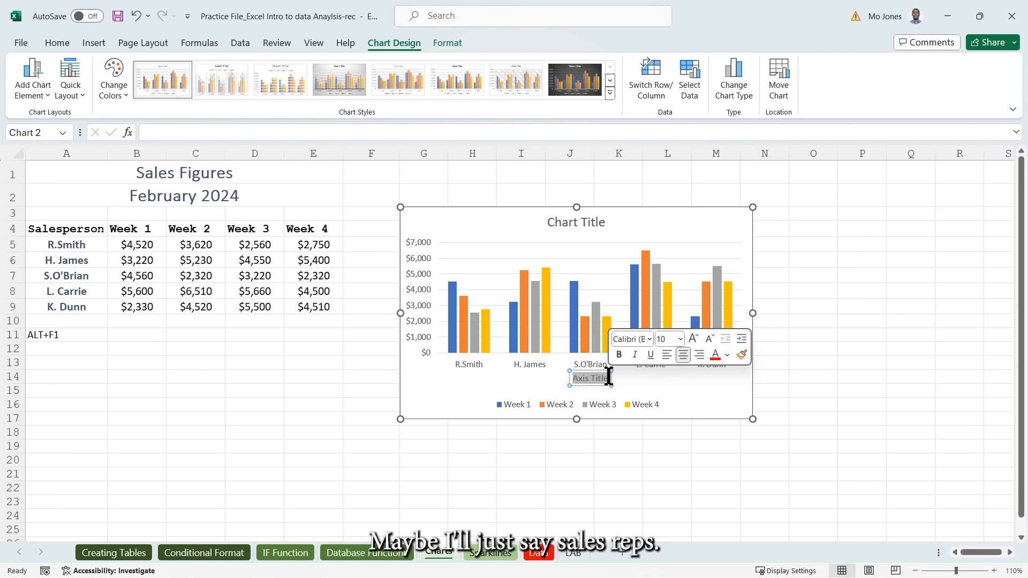
text(Sale)
text(s Rep)
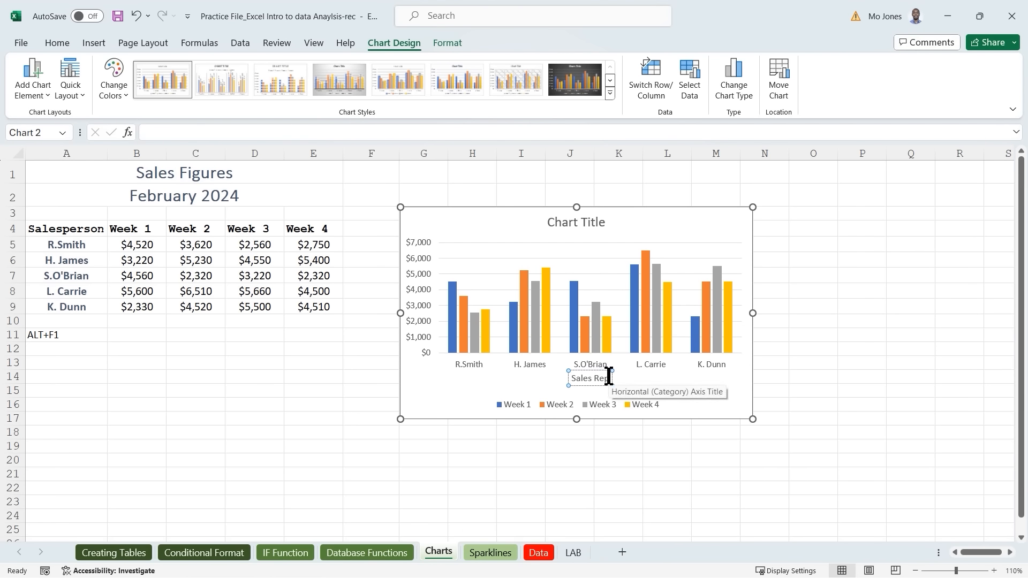
text(s)
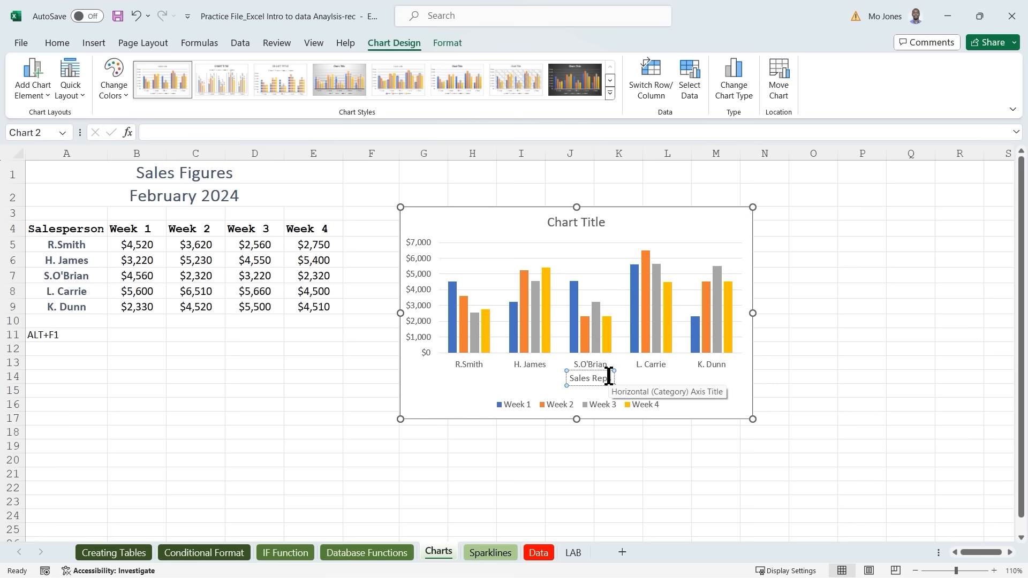
Change the chart title to FEB Sales.
click(569, 222)
drag(547, 221, 607, 224)
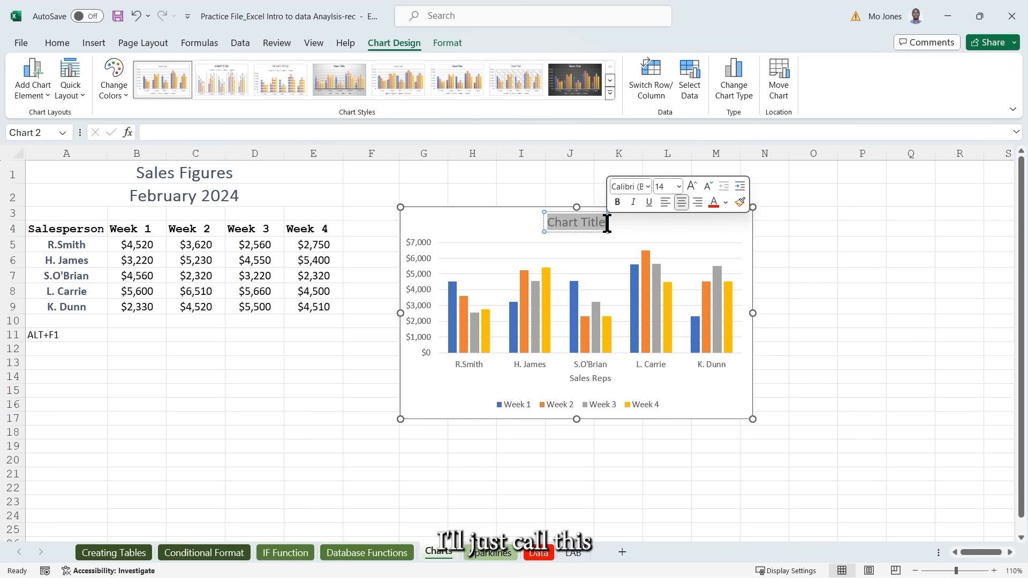
text(FEB)
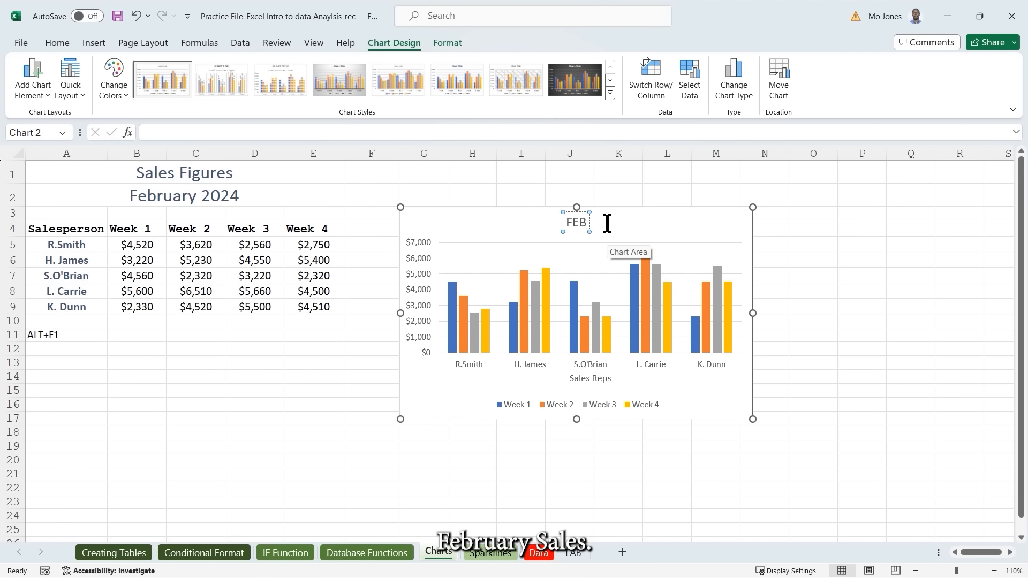
text( Sales)
click(646, 209)
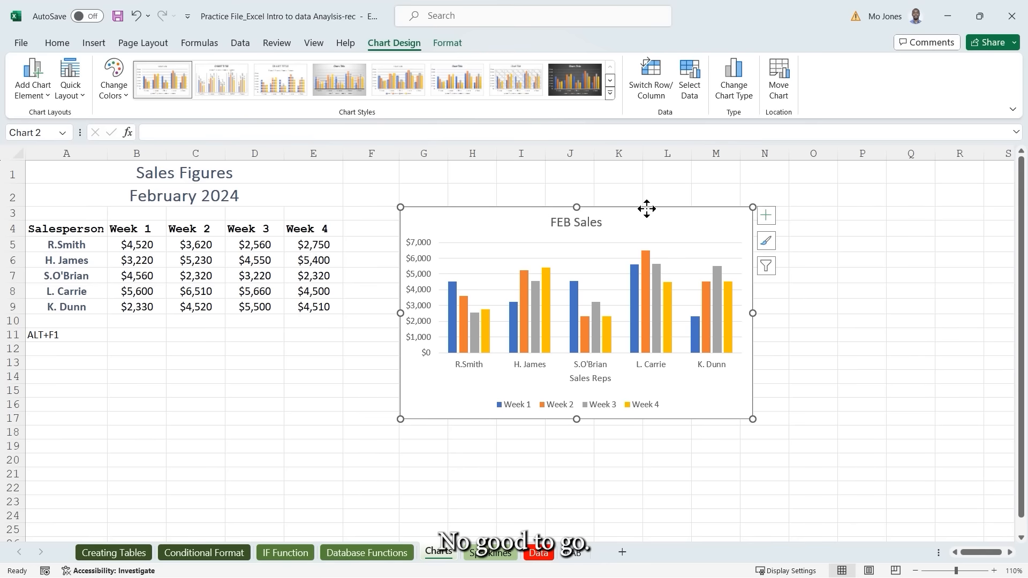
Try hiding the chart's gridlines and its legend, turning each one back on.
click(769, 215)
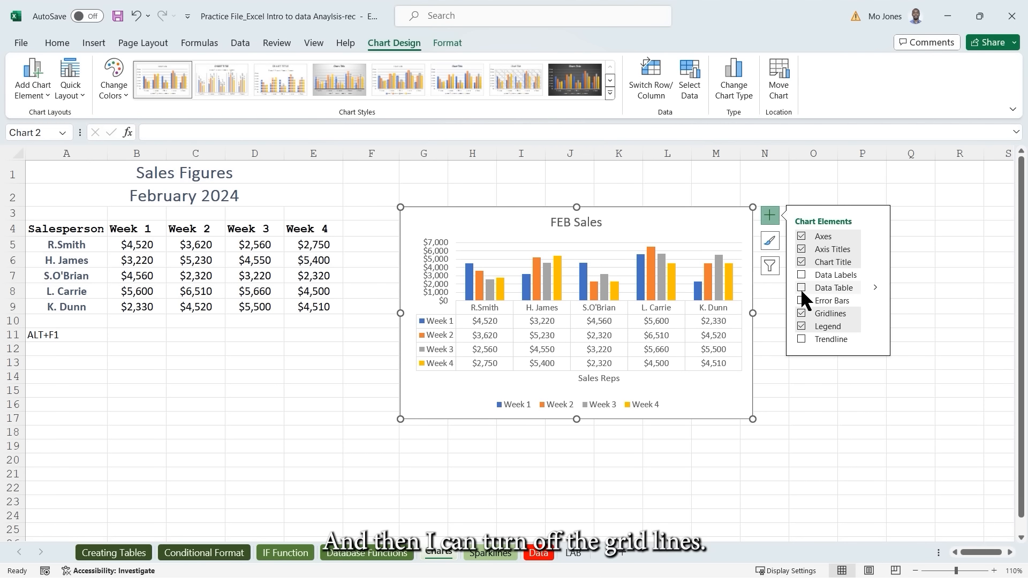
click(801, 314)
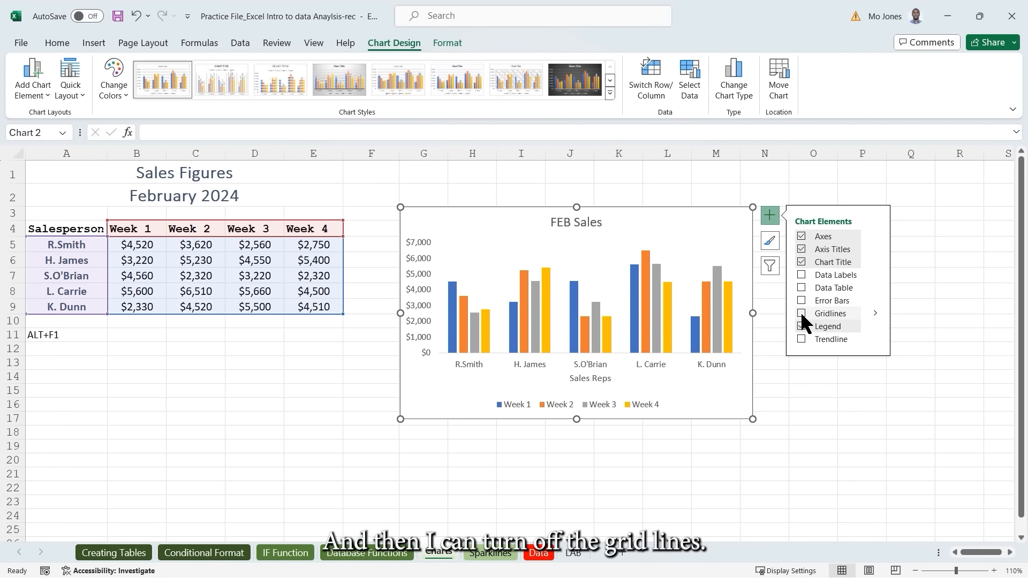
click(802, 315)
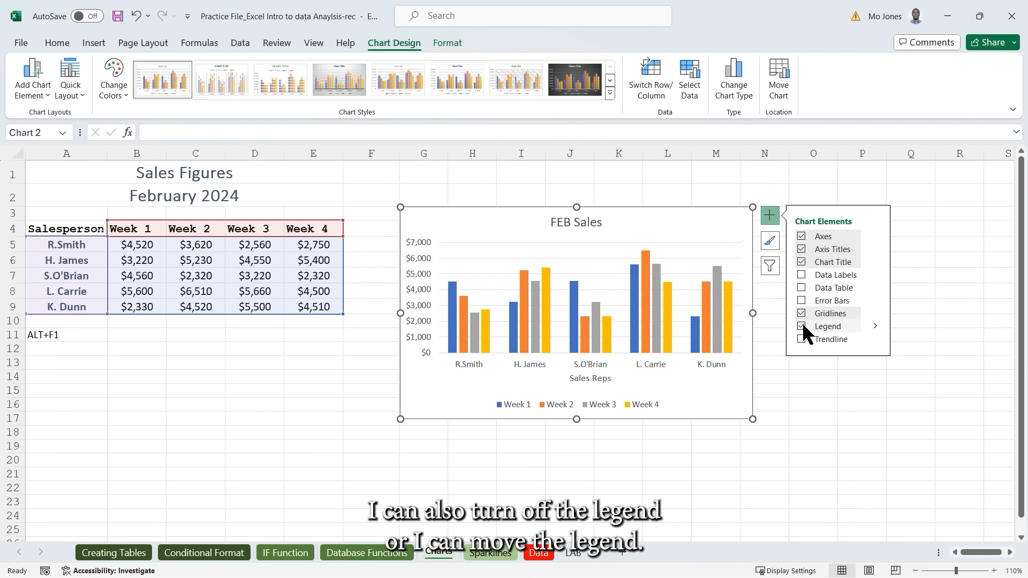
click(802, 326)
click(802, 326)
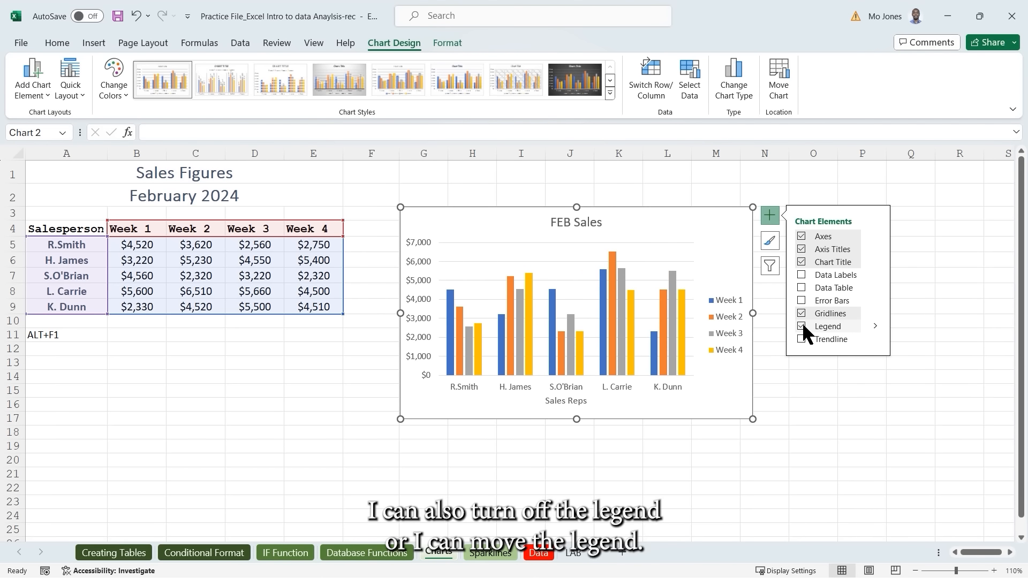
Try the legend at the top of the chart and on its right side.
click(876, 326)
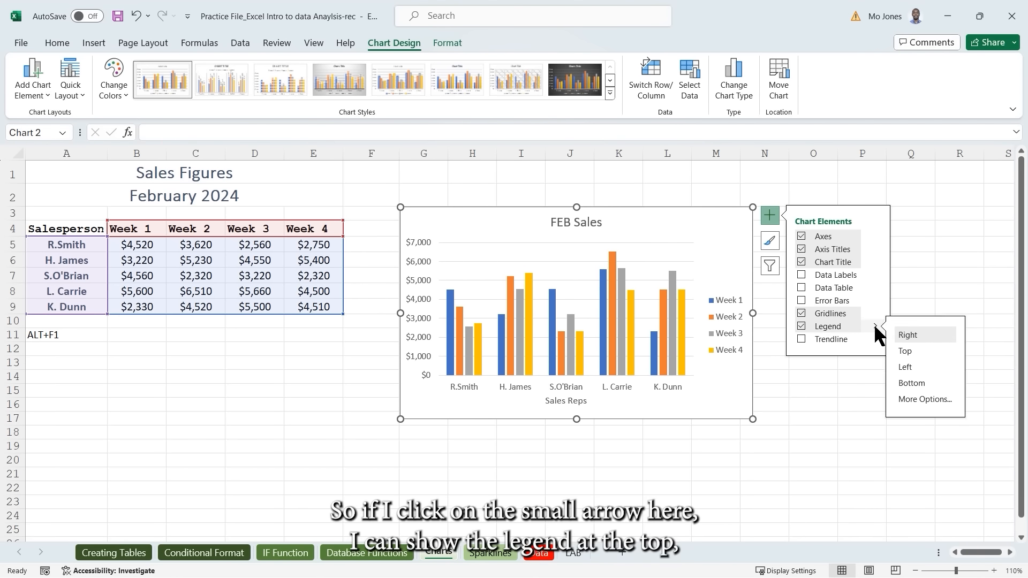
click(906, 351)
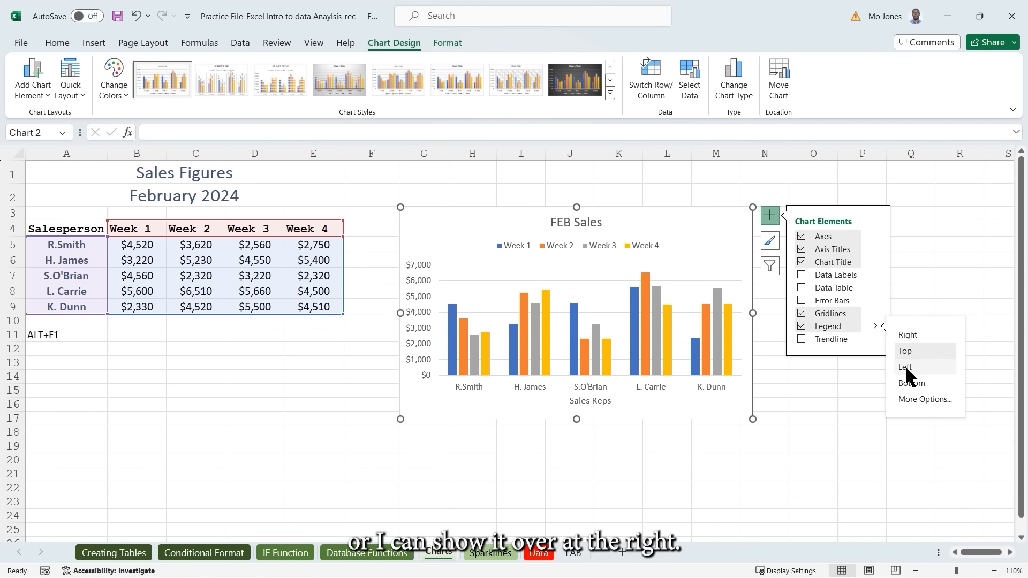
click(908, 336)
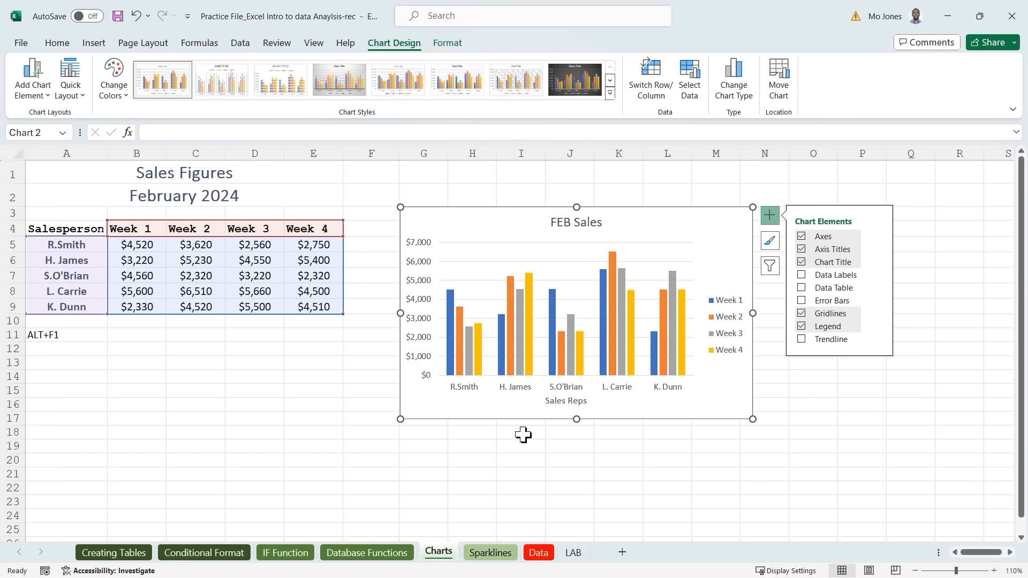
Try the second, third and fifth chart styles on the FEB Sales chart.
click(770, 240)
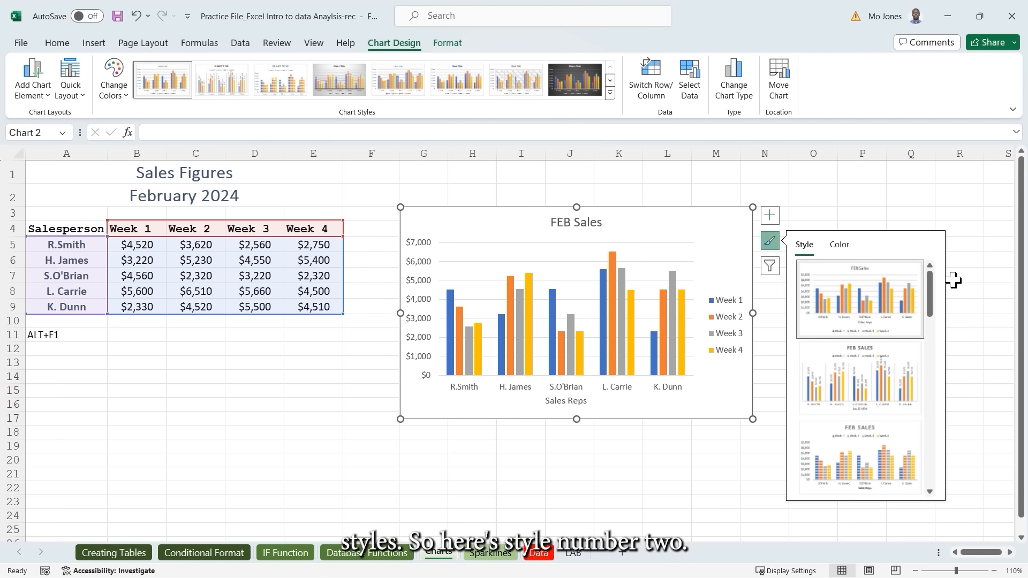
click(852, 362)
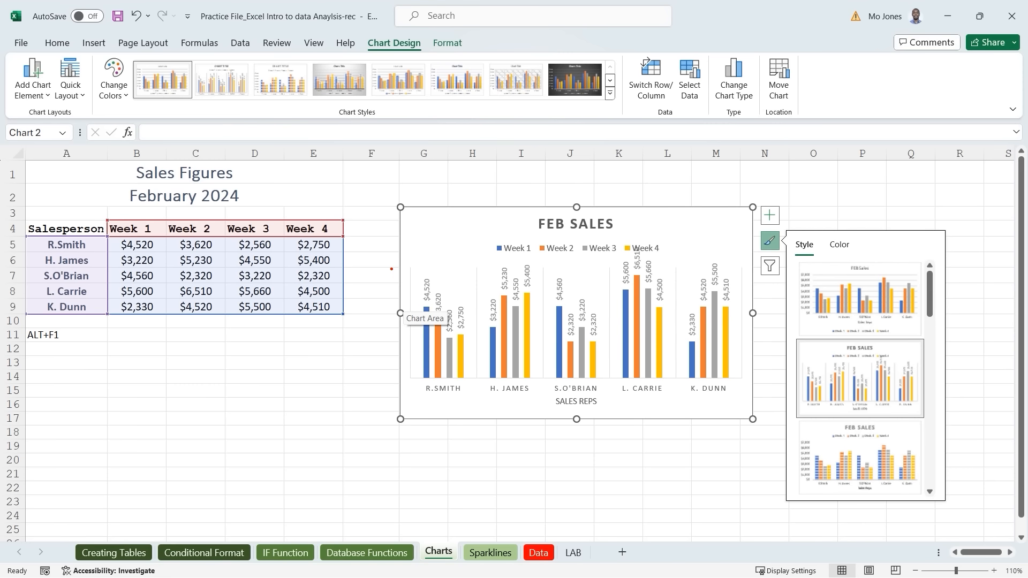
mouse_move(385, 263)
mouse_down()
mouse_move(408, 321)
mouse_move(407, 396)
mouse_up()
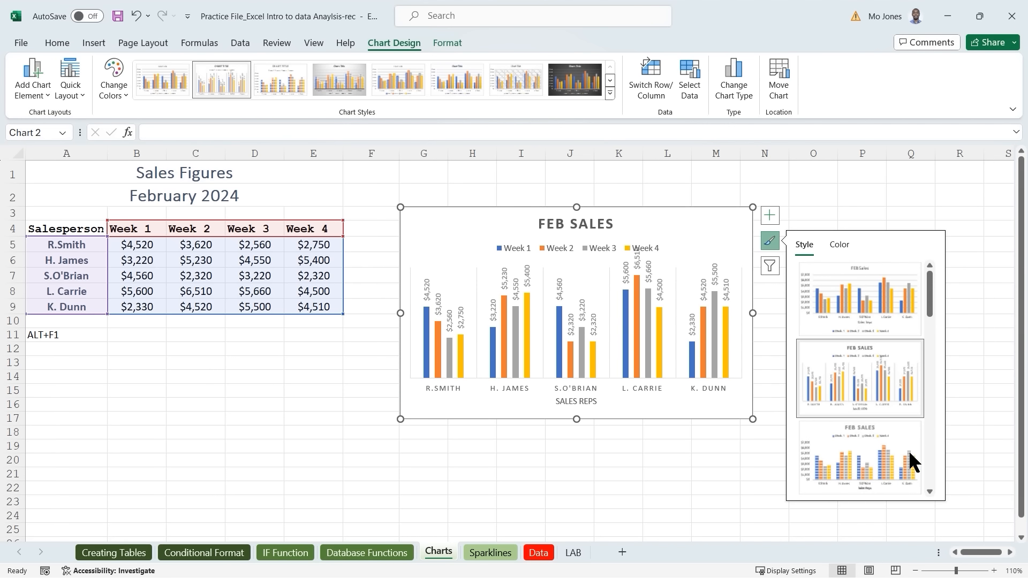
click(871, 448)
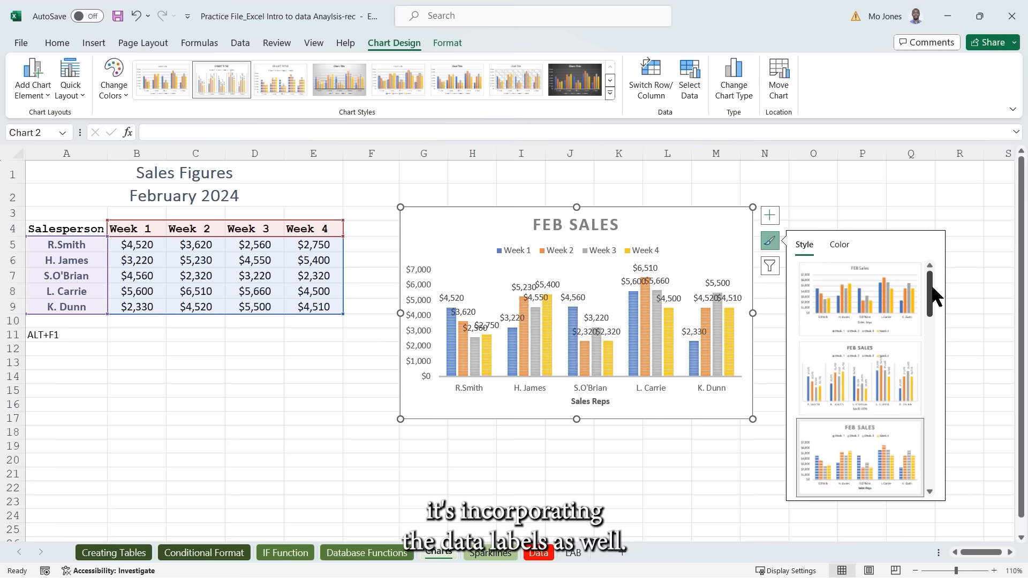
drag(929, 293, 937, 346)
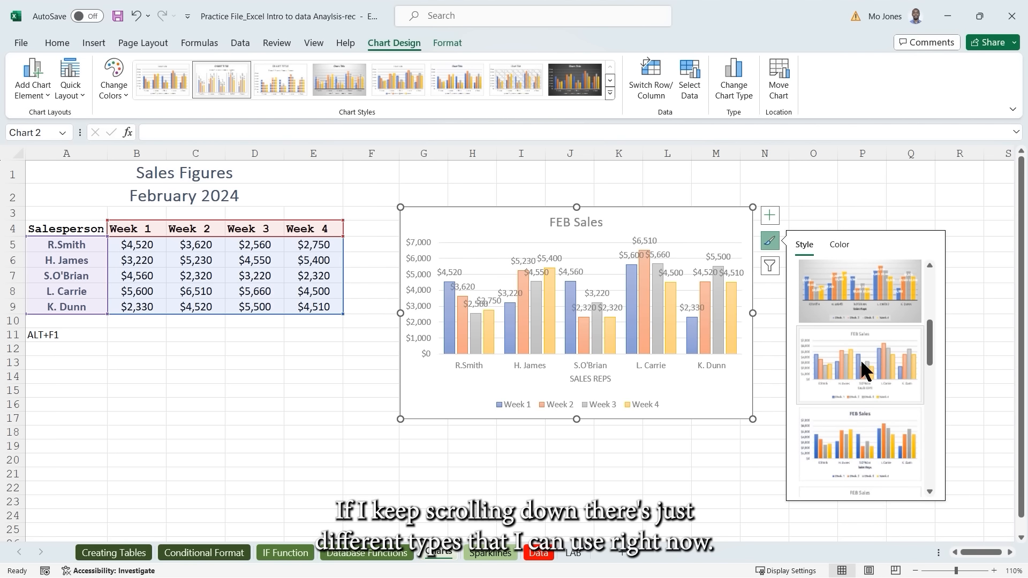
click(860, 359)
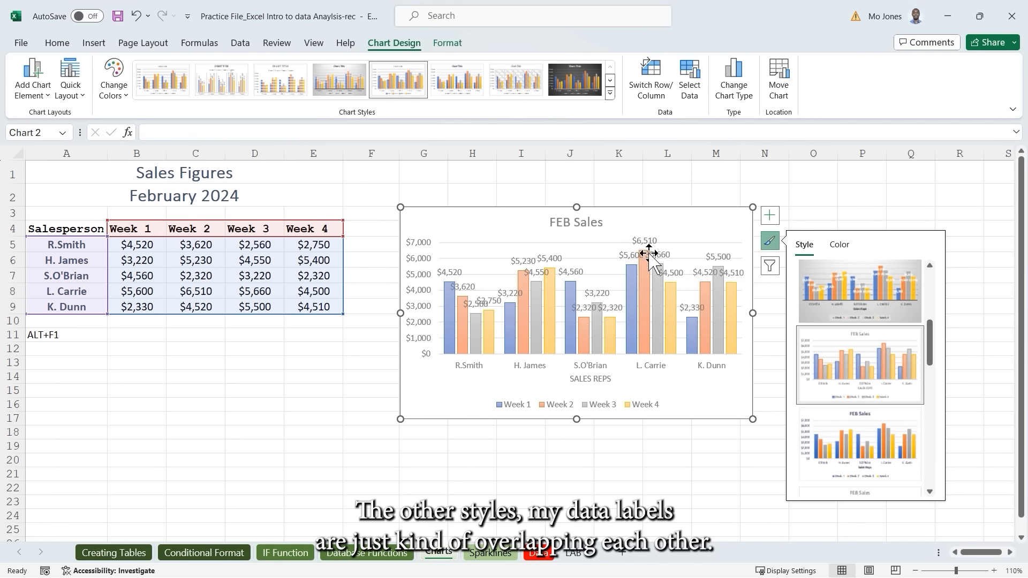
Enlarge the chart to span from column F to column O and rows 1 to 19, and turn off its data labels.
drag(400, 420, 346, 451)
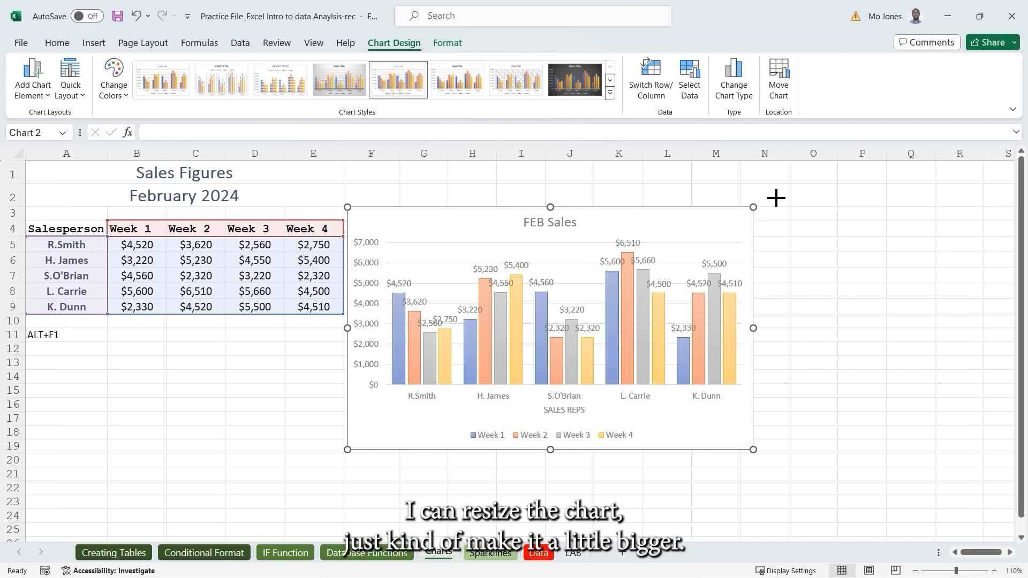
drag(754, 207, 821, 177)
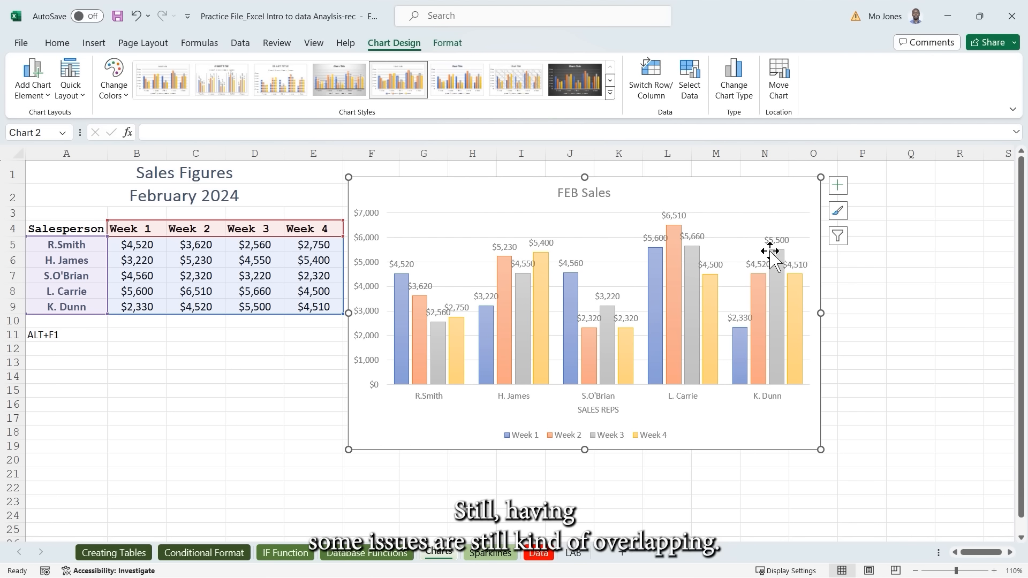
click(838, 185)
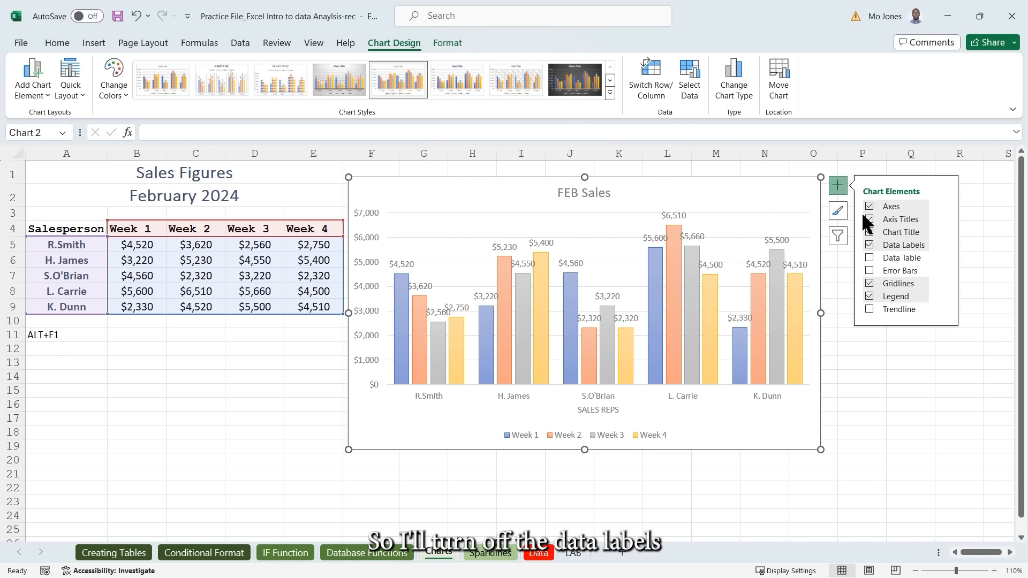
click(869, 243)
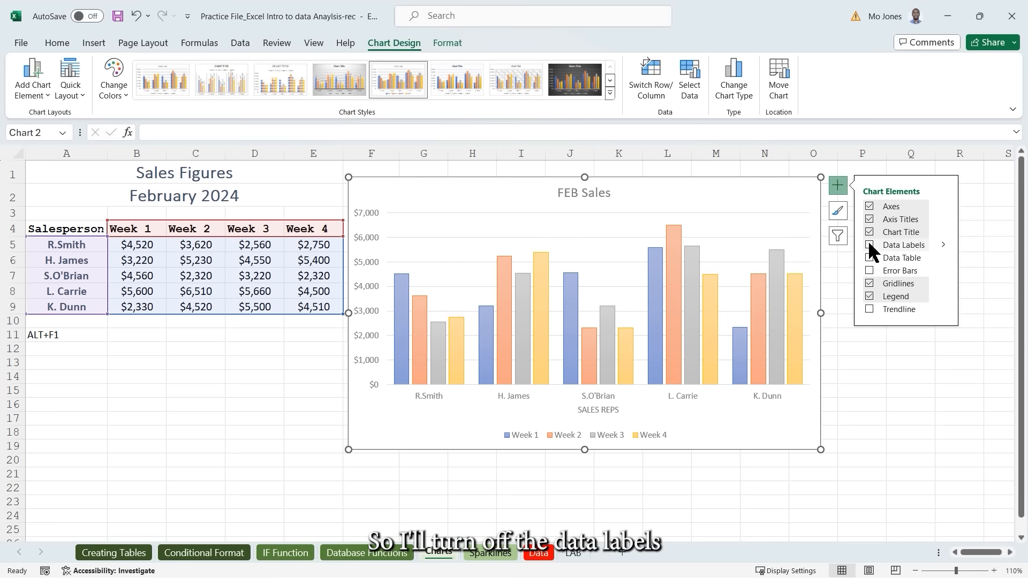
Apply the chart style with the dark gradient background and white text to the FEB Sales chart.
click(838, 210)
drag(994, 294, 996, 340)
click(937, 377)
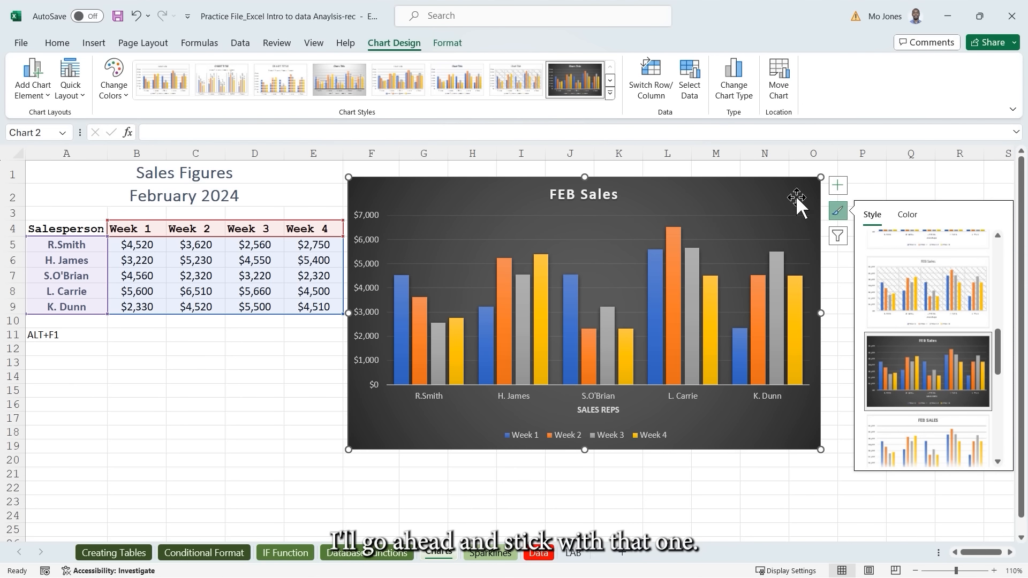
Preview the Colorful and Monochromatic palettes on the chart and keep the first Colorful palette.
click(908, 215)
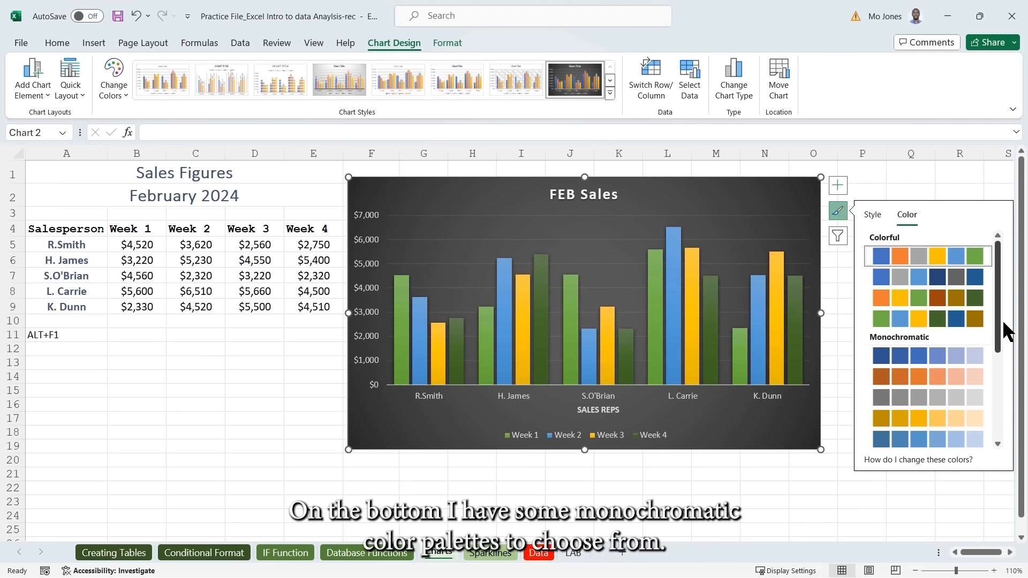
drag(998, 328, 995, 352)
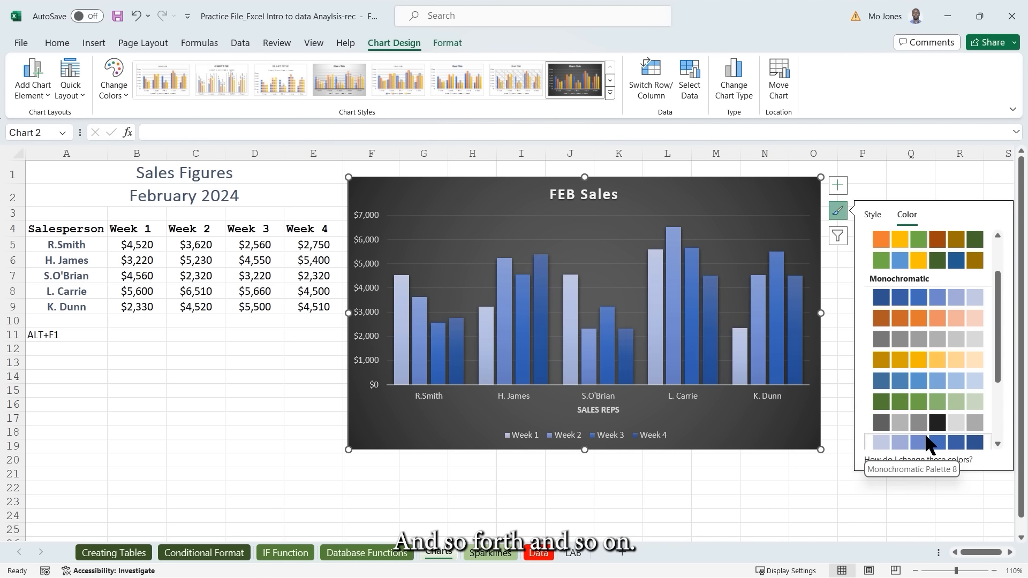
scroll(926, 434, up, 5)
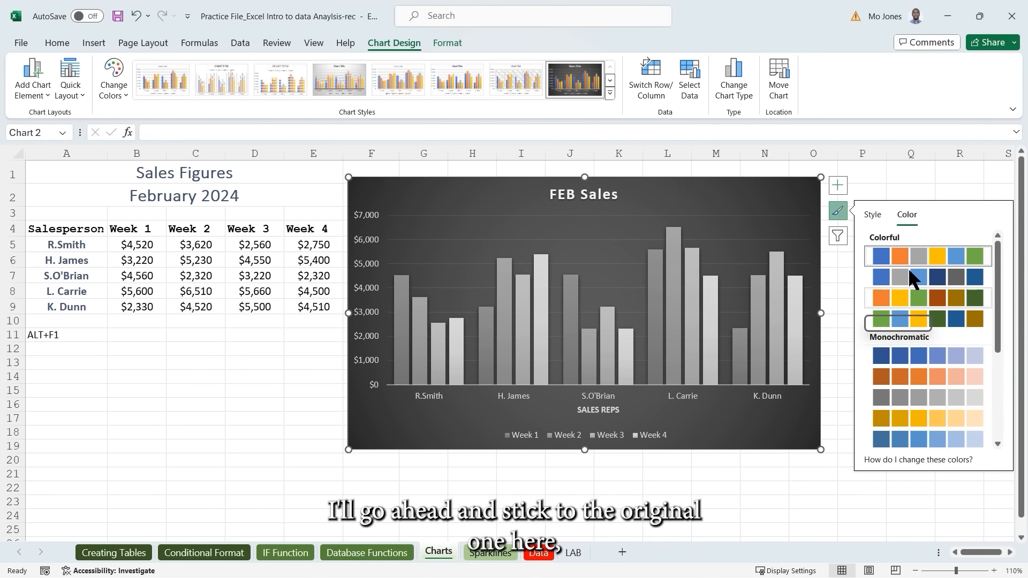
click(900, 249)
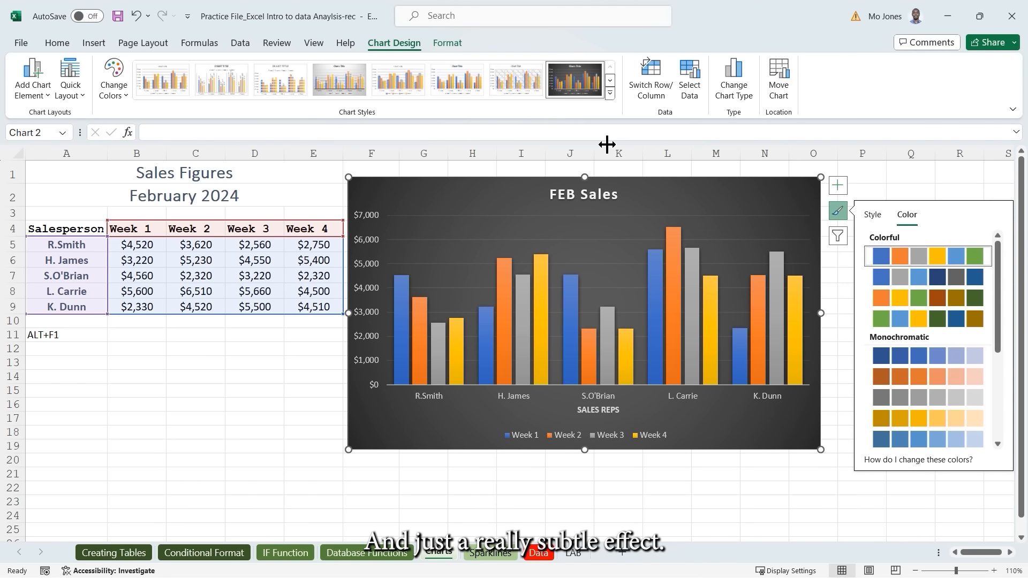
Try switching the FEB Sales chart's rows and columns, and restore the salespeople as the horizontal categories.
click(641, 73)
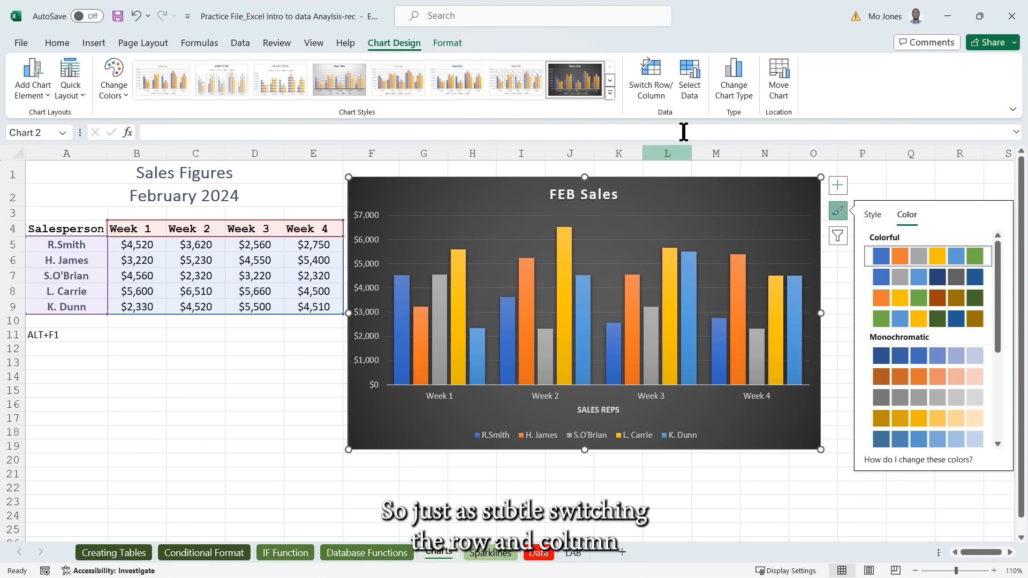
click(656, 83)
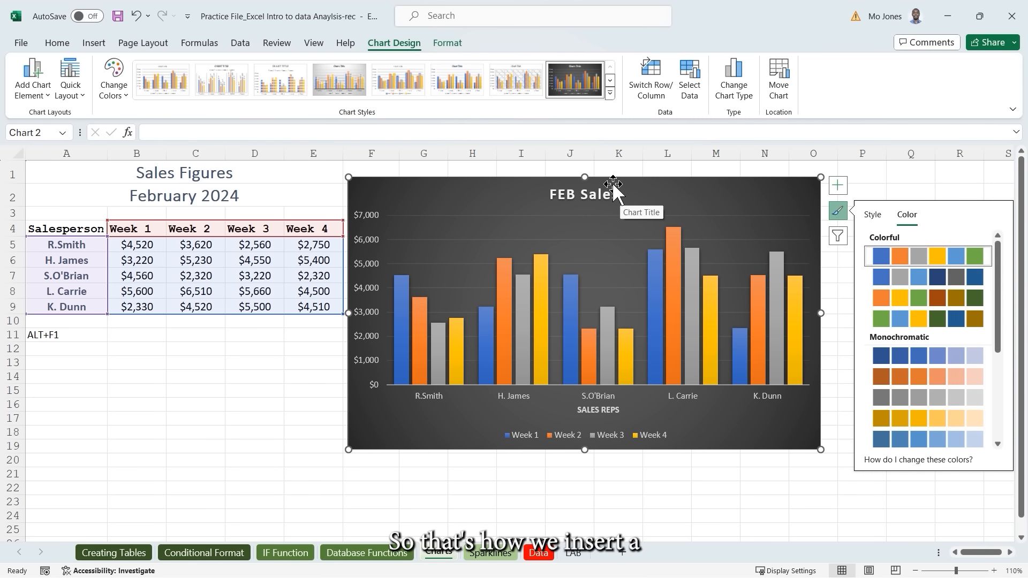
Move the ALT+F1 note from cell A11 to cell A13 on the Charts sheet.
click(232, 361)
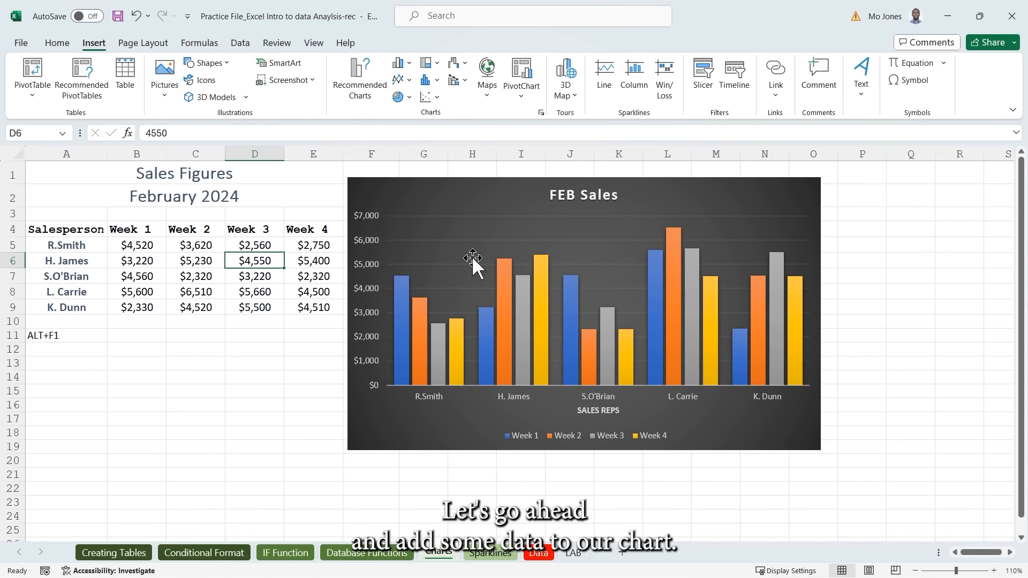
click(192, 261)
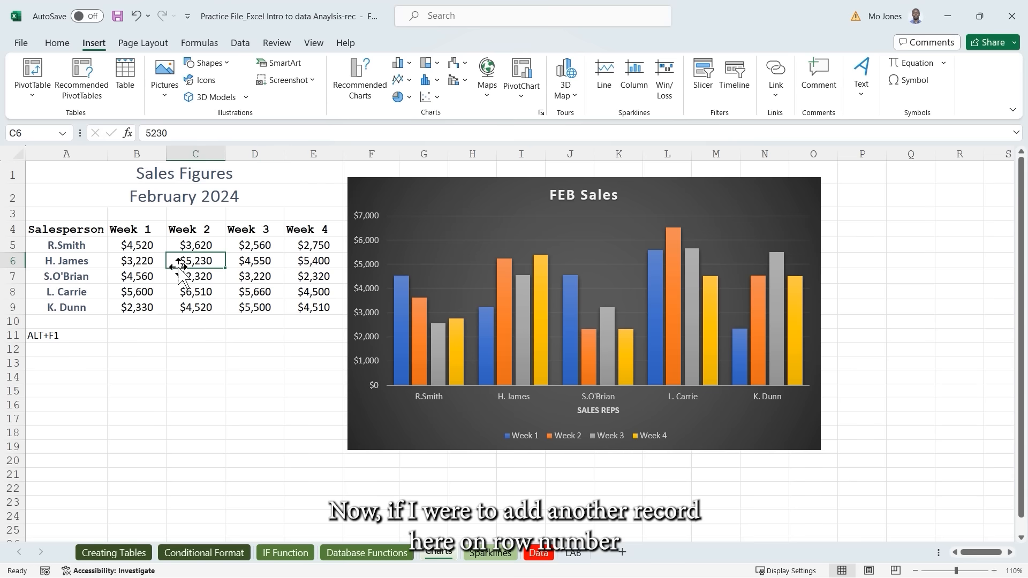
click(58, 336)
drag(76, 344, 76, 361)
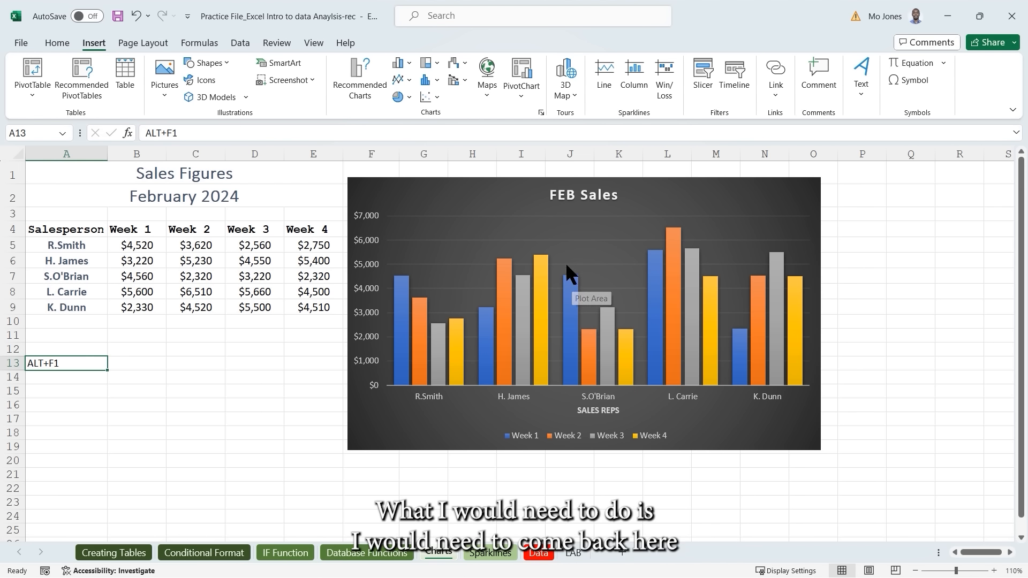
Examine the FEB Sales chart's data range, series and category labels in the data source settings without changing them.
click(585, 182)
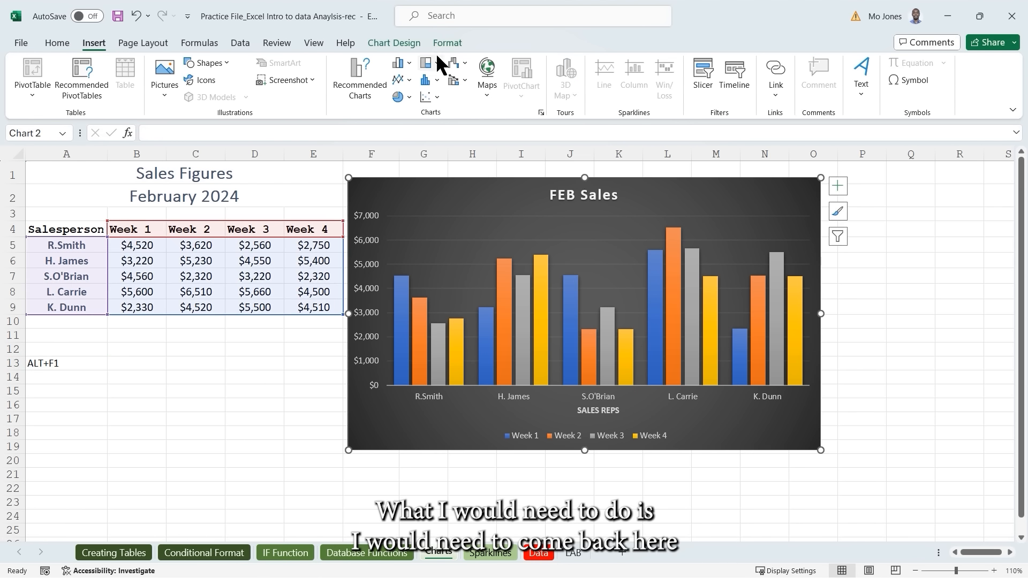
click(401, 41)
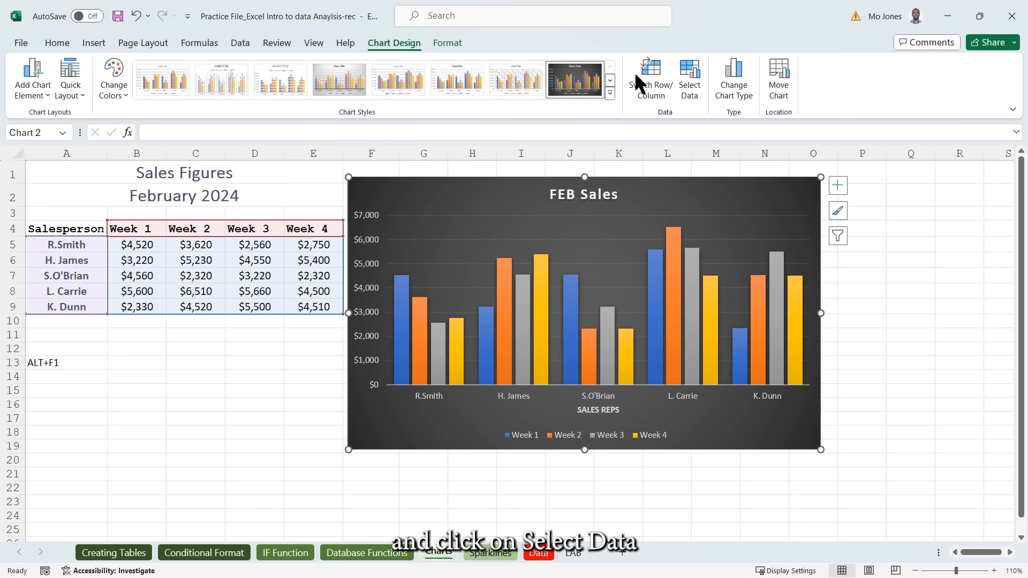
click(690, 92)
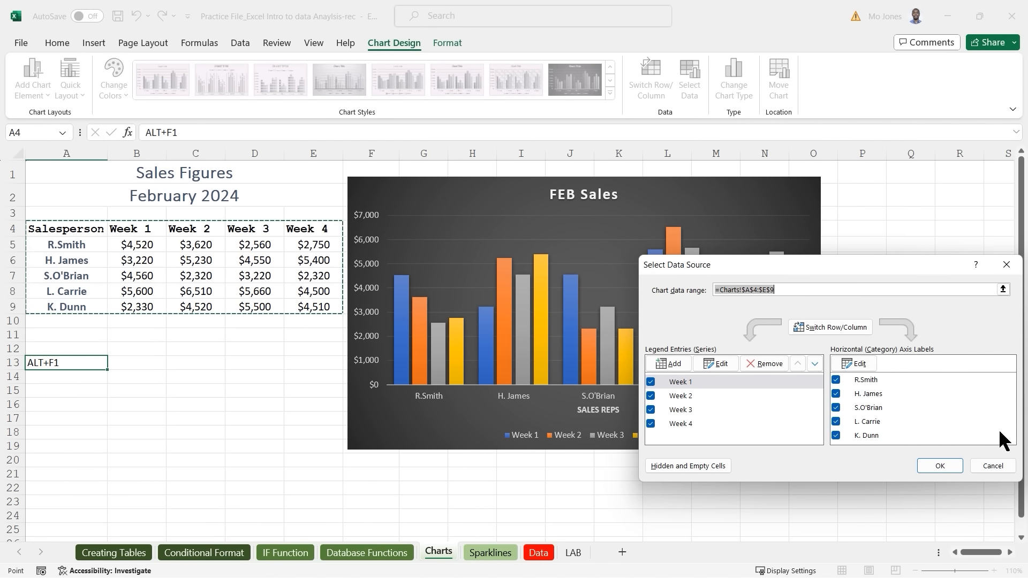
click(994, 466)
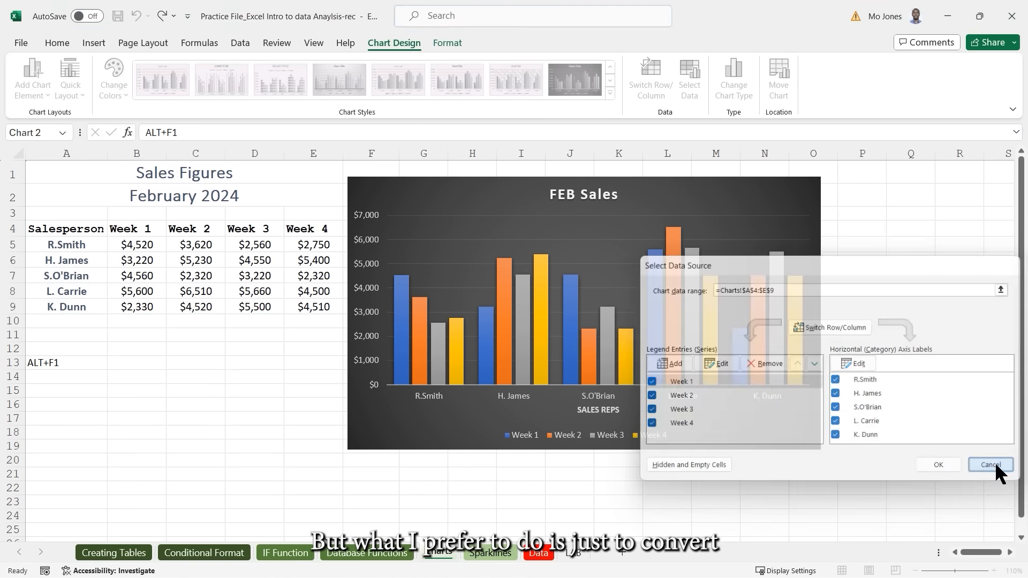
Convert the sales range A4:E9 into a table with headers.
click(179, 356)
click(160, 259)
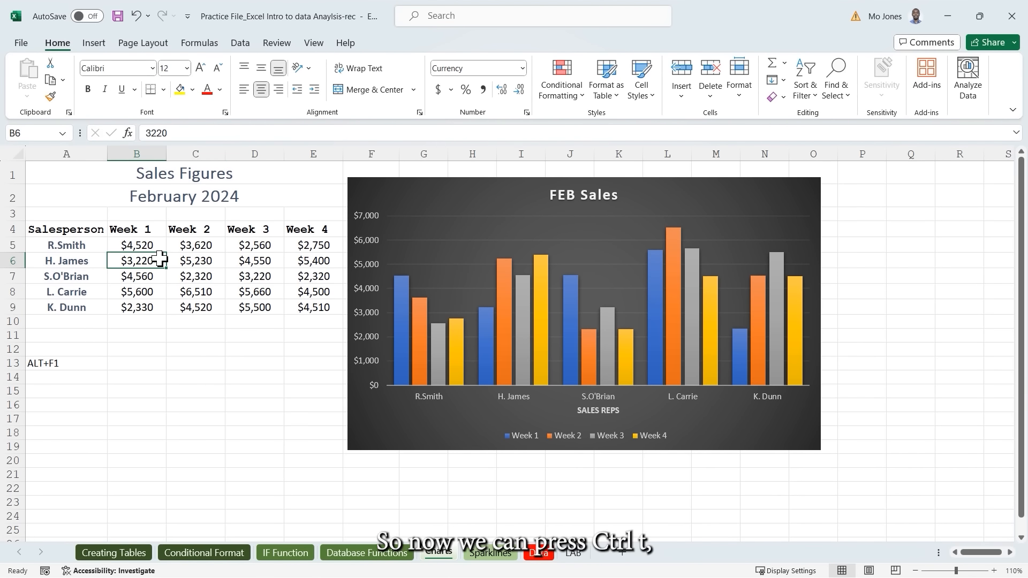
key(ctrl+t)
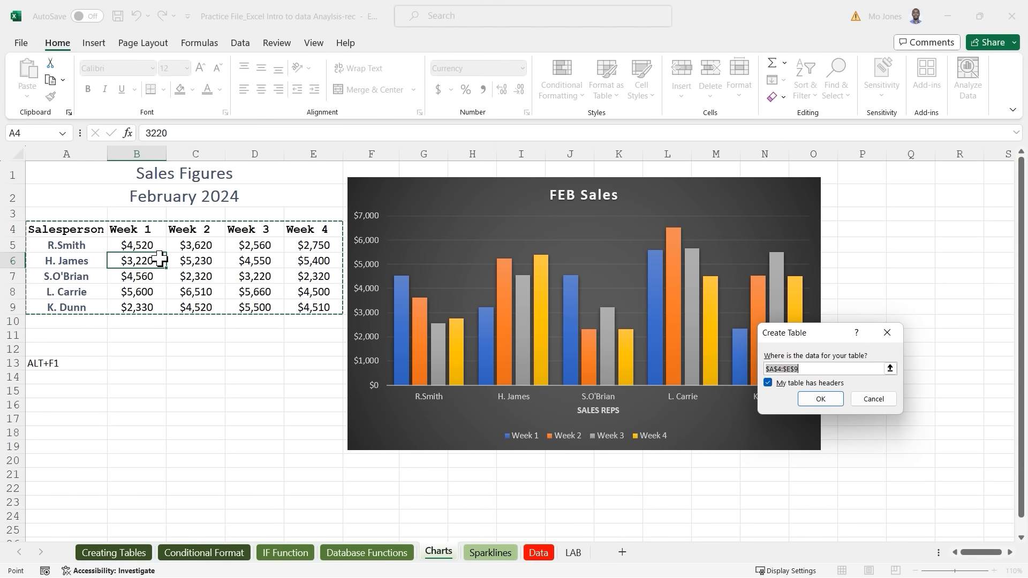
click(820, 399)
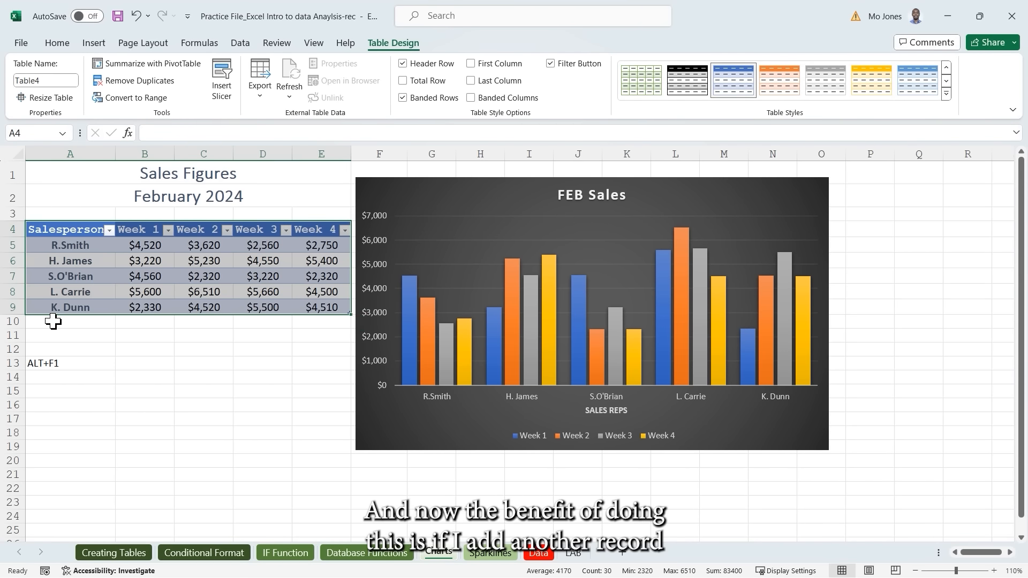
Add a record in row 10 with the salesperson's name and weekly sales of 2500, 3000, 3500 and 4000.
click(51, 322)
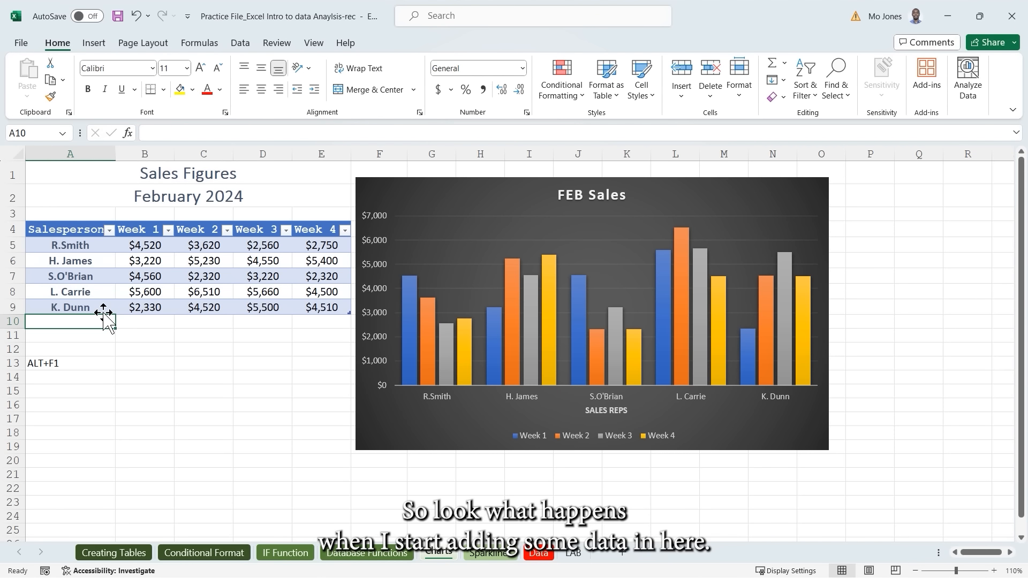
text(M.Jones)
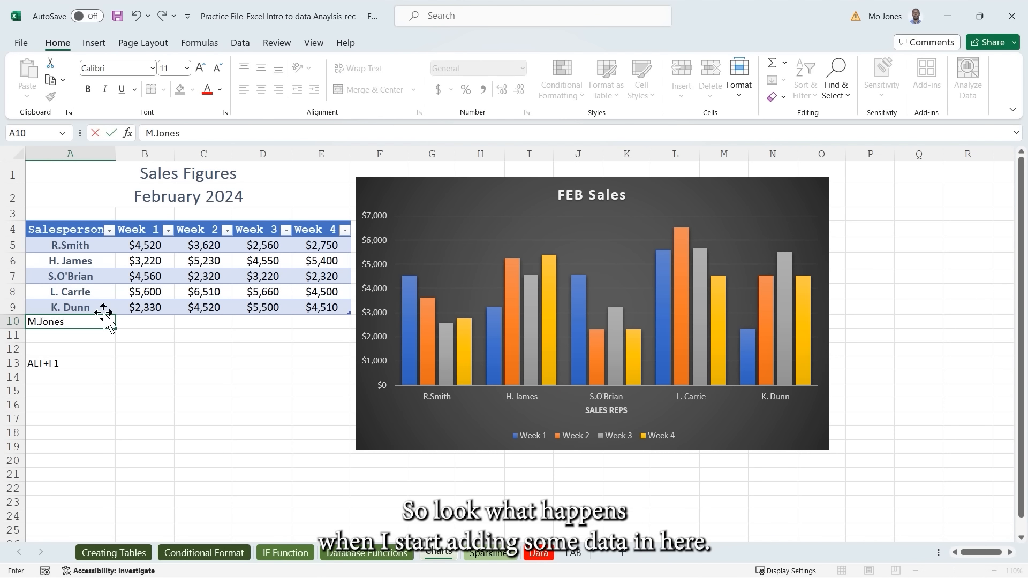
key(Tab)
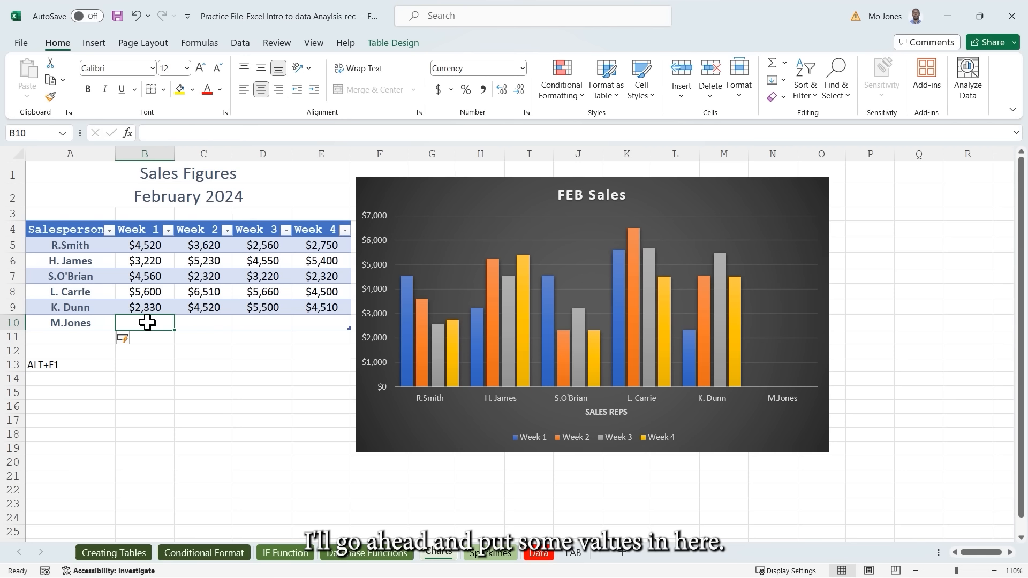
text(2500)
key(Tab)
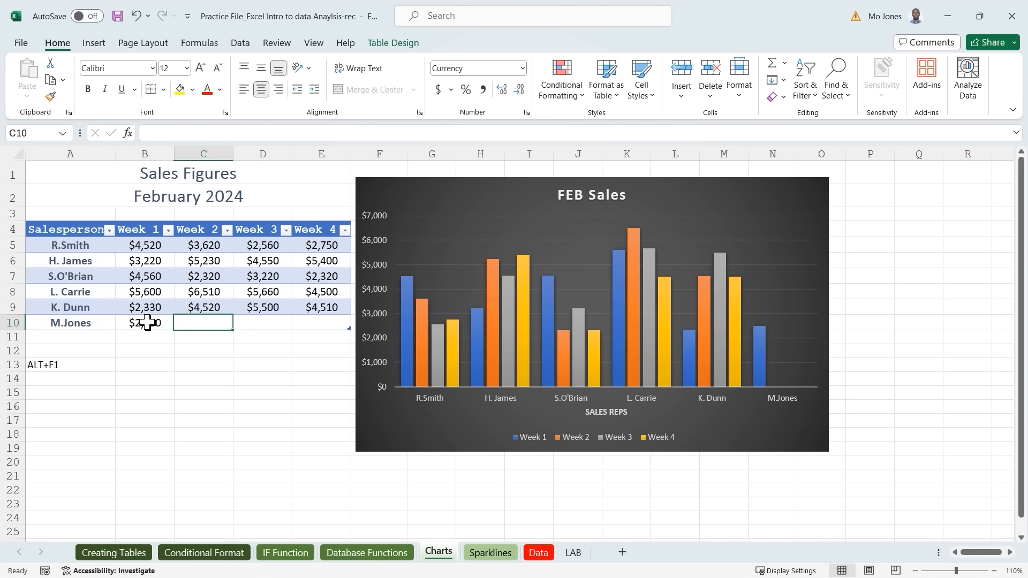
text(3000)
key(Tab)
text(3,500)
key(Tab)
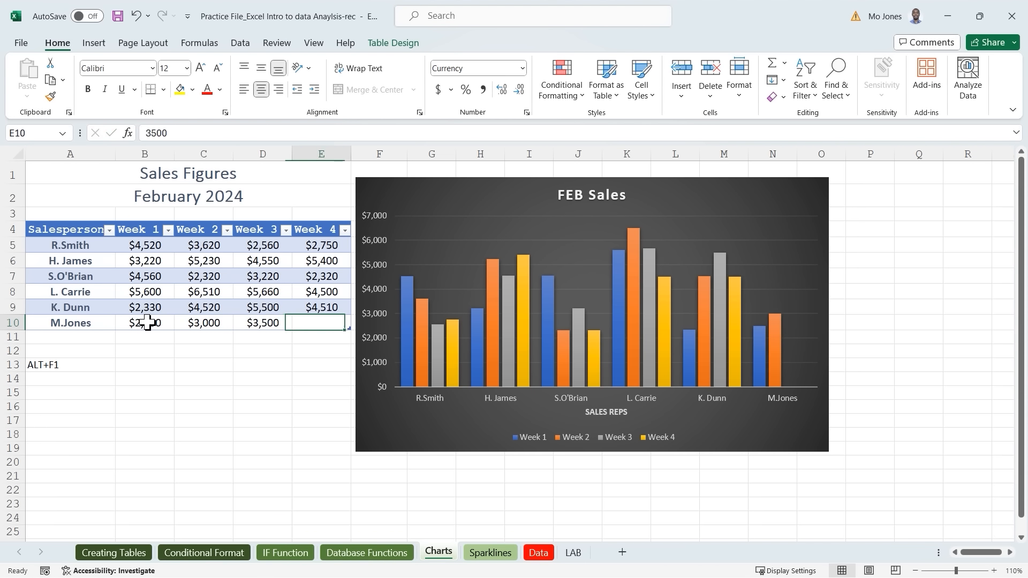
text(4000)
key(Return)
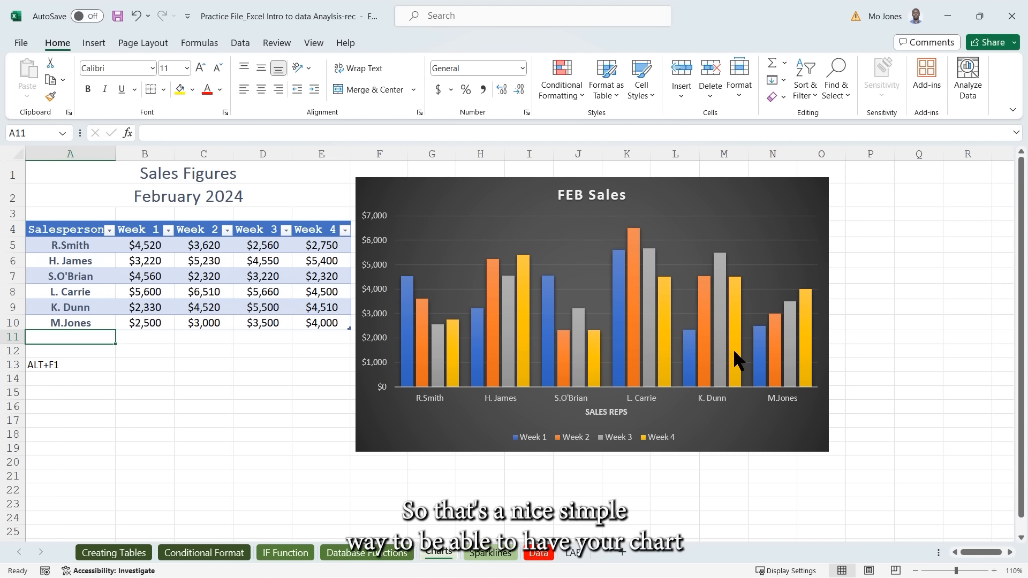
Change the FEB Sales chart's type to 3-D Clustered Column.
click(695, 182)
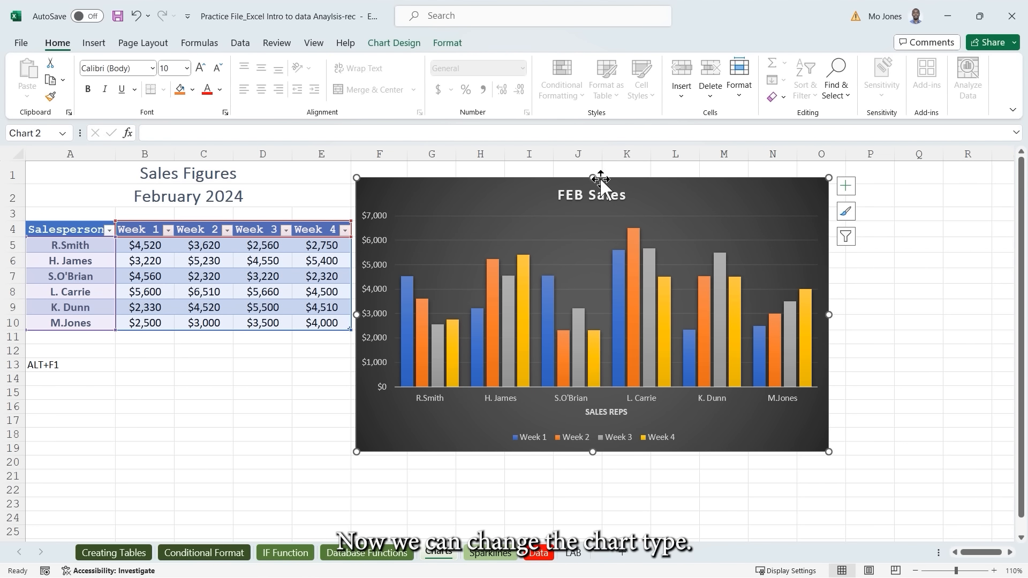
click(411, 48)
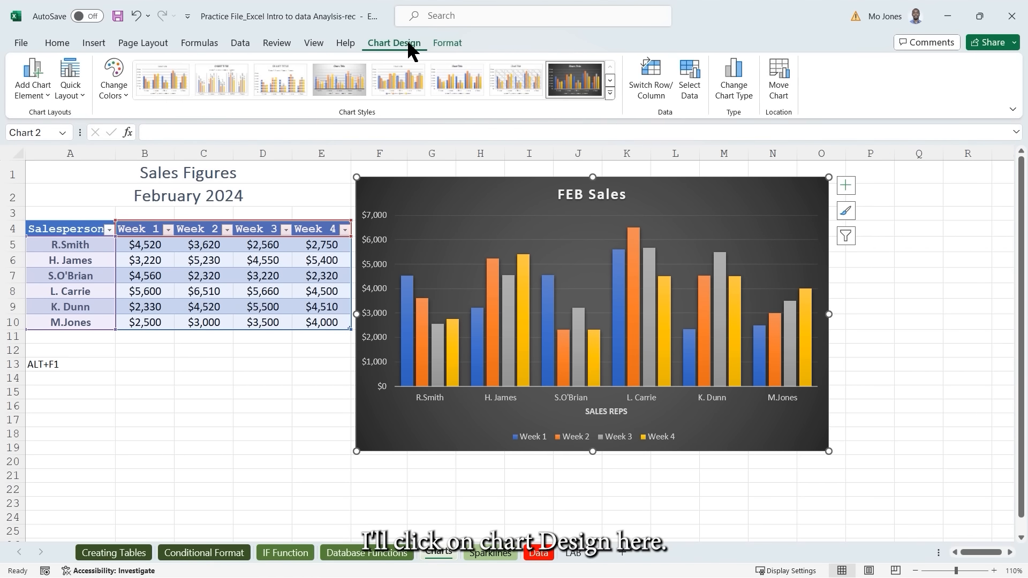
click(740, 86)
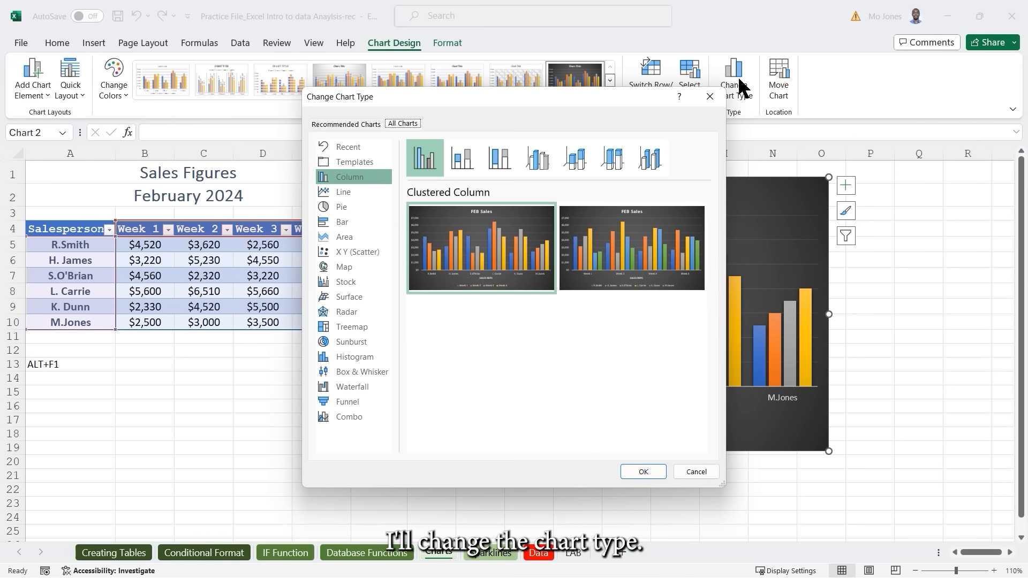
click(545, 168)
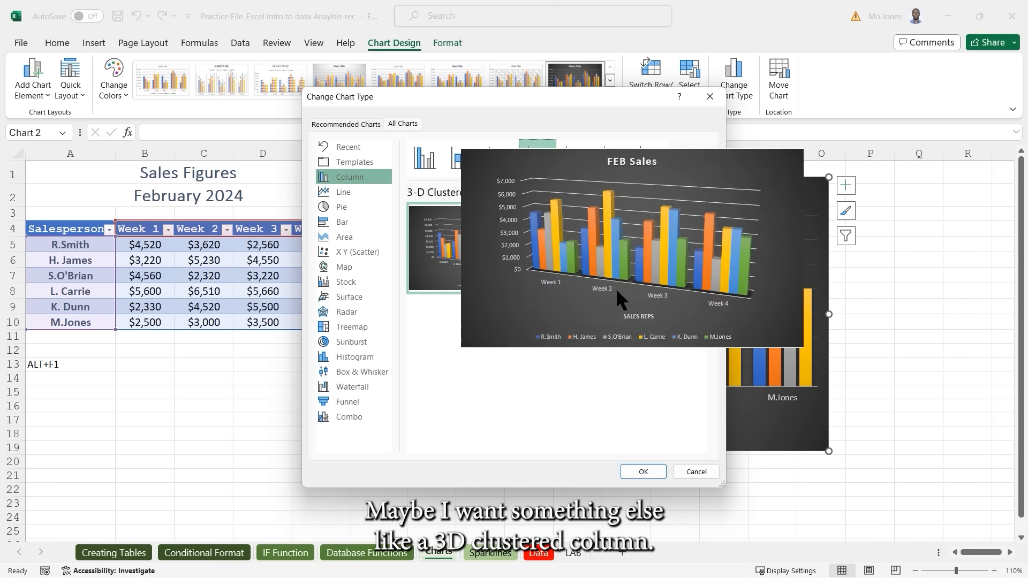
click(643, 472)
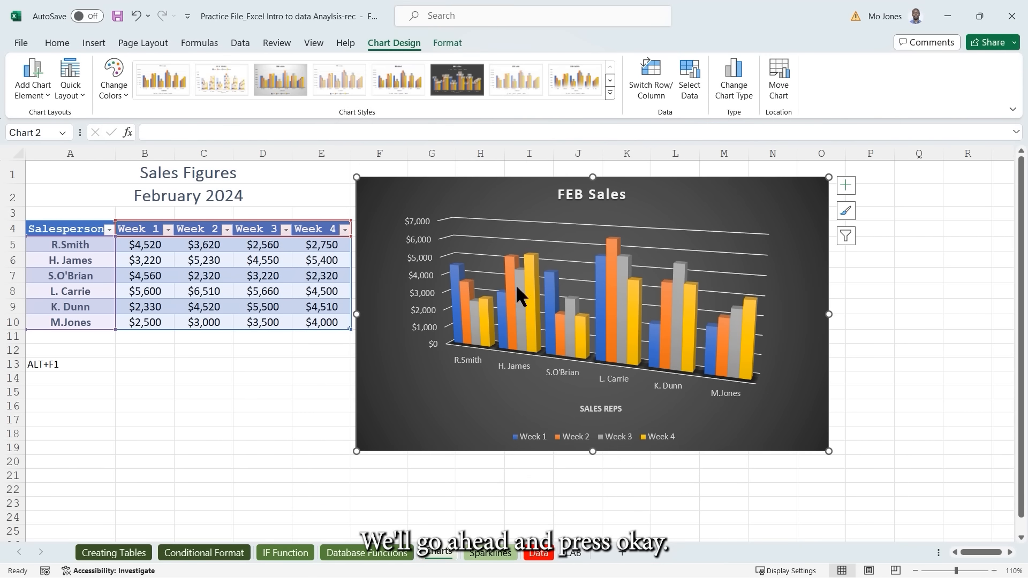
Change the FEB Sales chart's type to a basic Line chart.
click(734, 80)
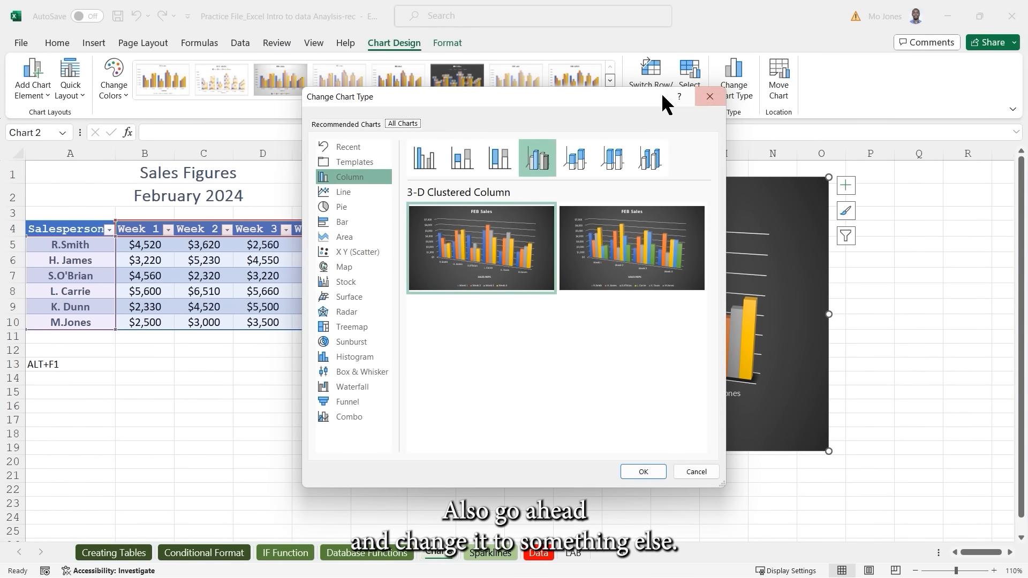
click(353, 197)
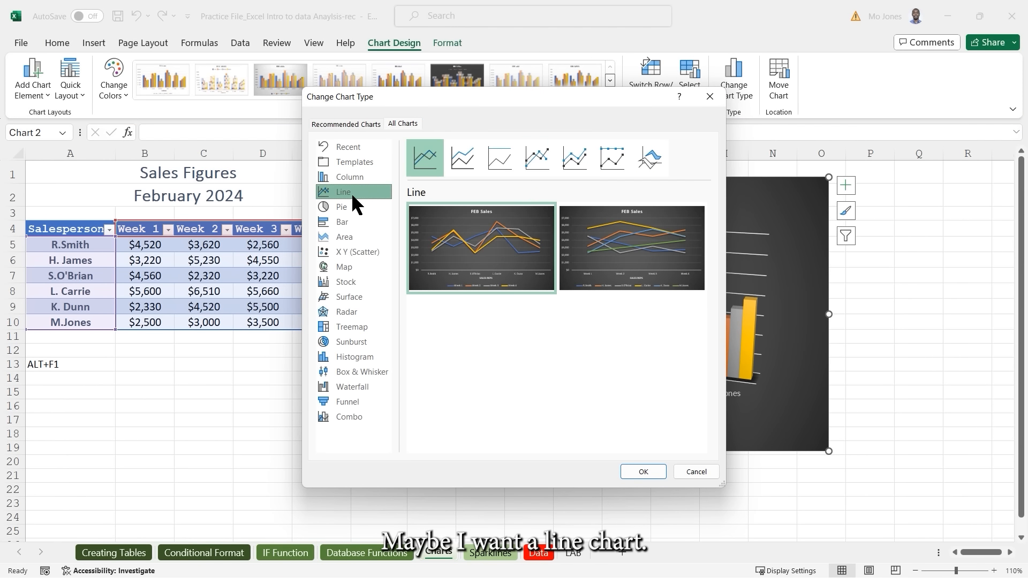
click(643, 471)
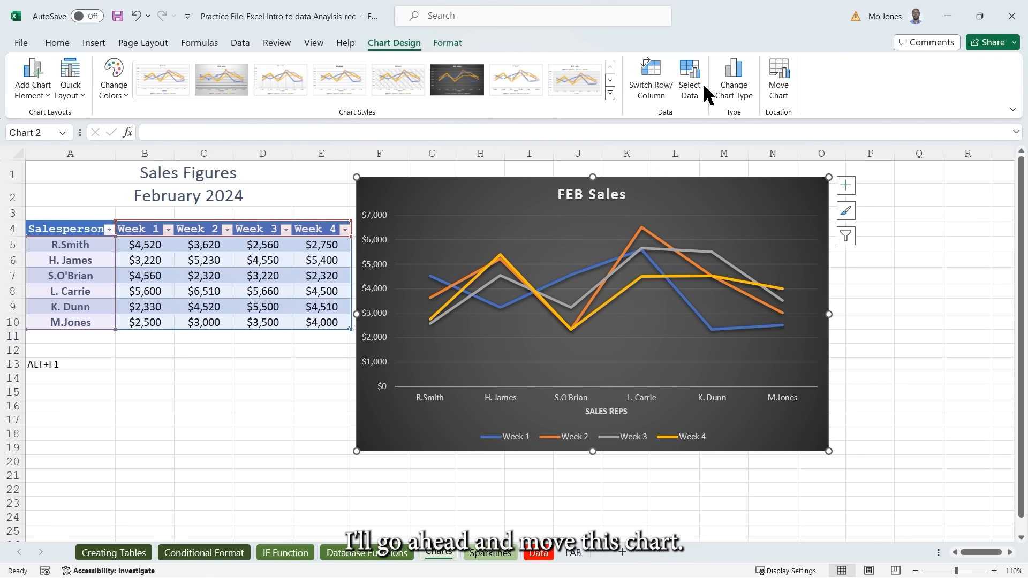
Move the FEB Sales chart to a new sheet named Chart1.
click(780, 80)
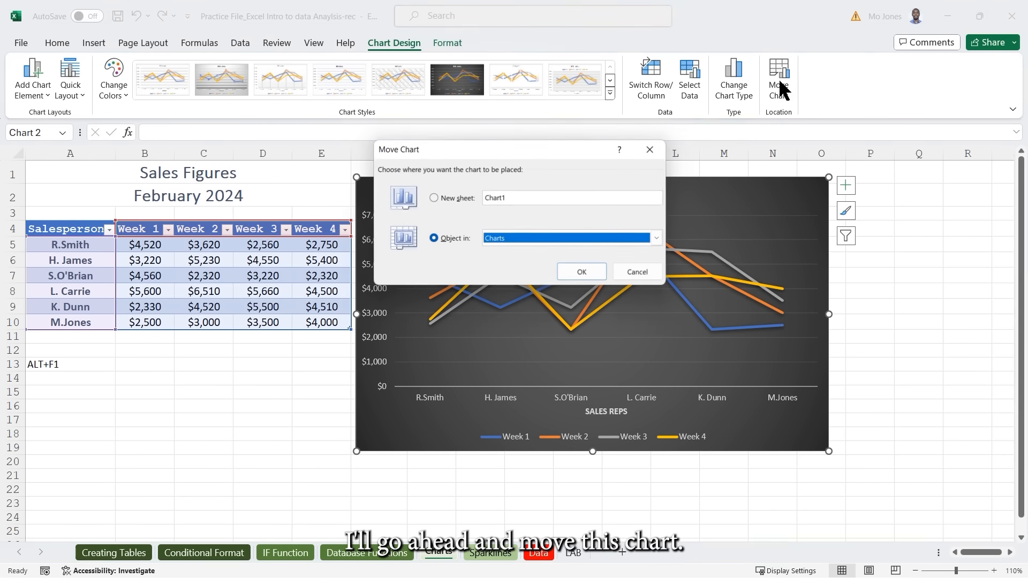
click(434, 197)
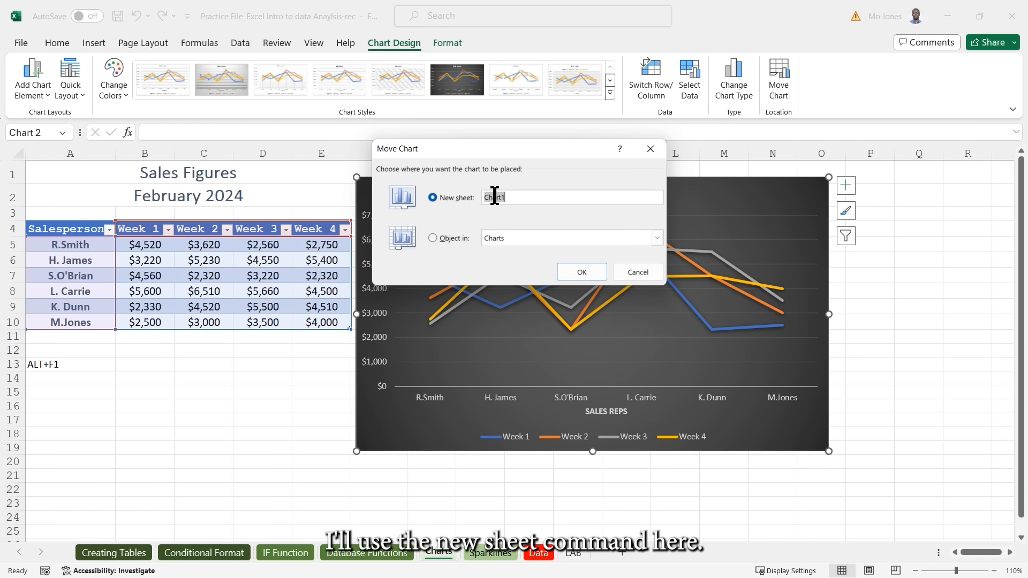
click(586, 272)
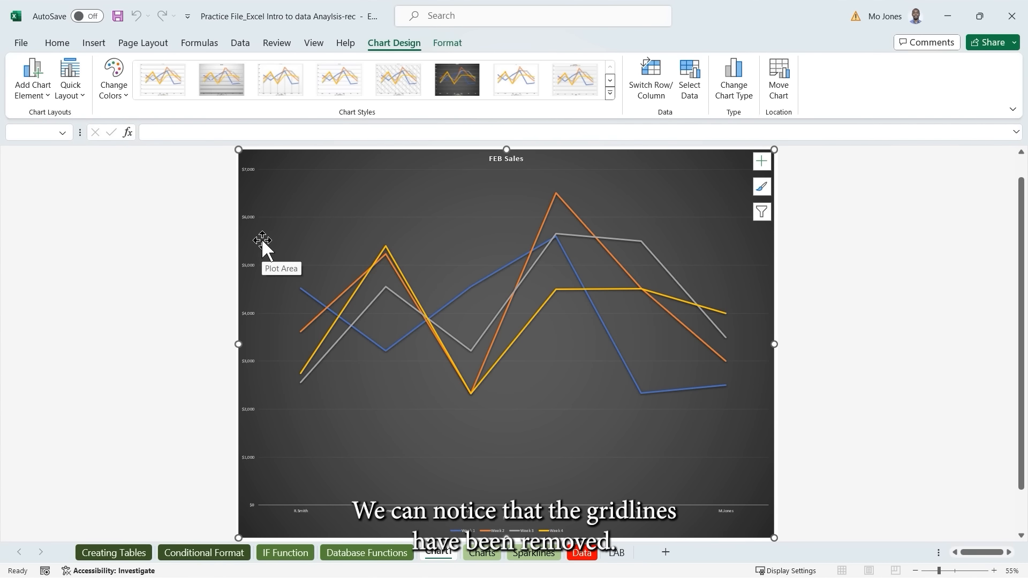
drag(116, 212, 172, 212)
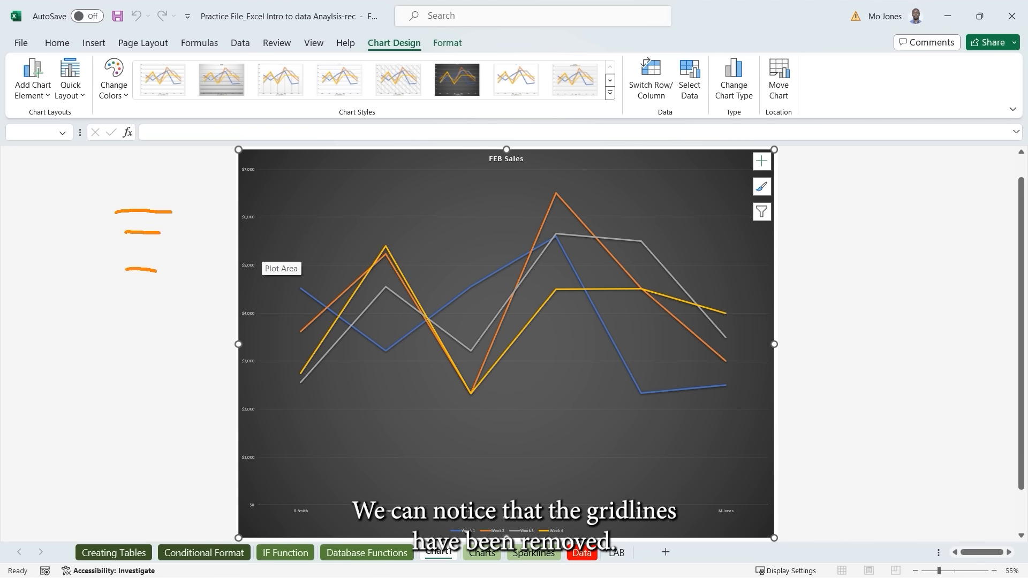
drag(844, 192, 876, 193)
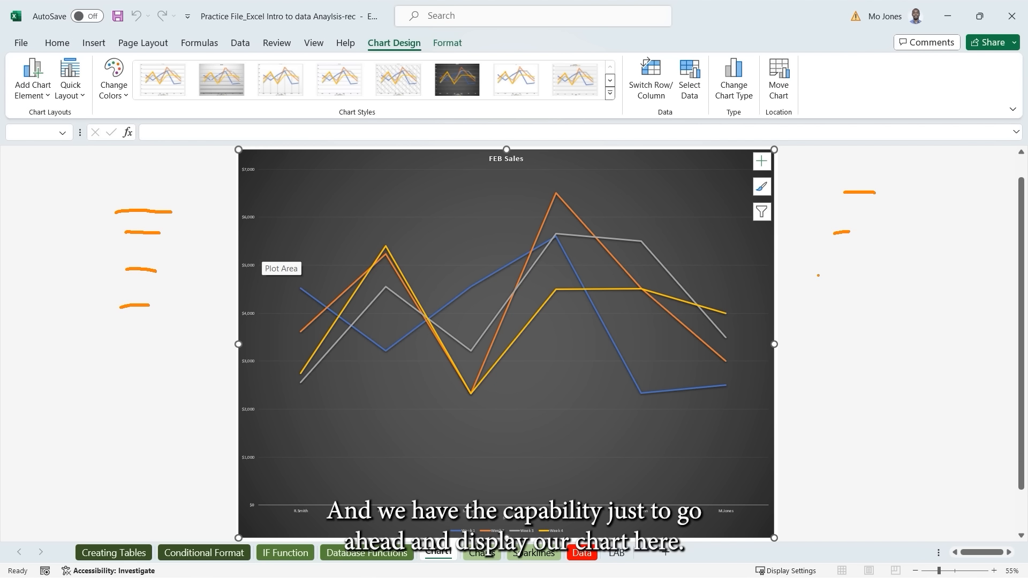
drag(818, 276, 862, 274)
key(Escape)
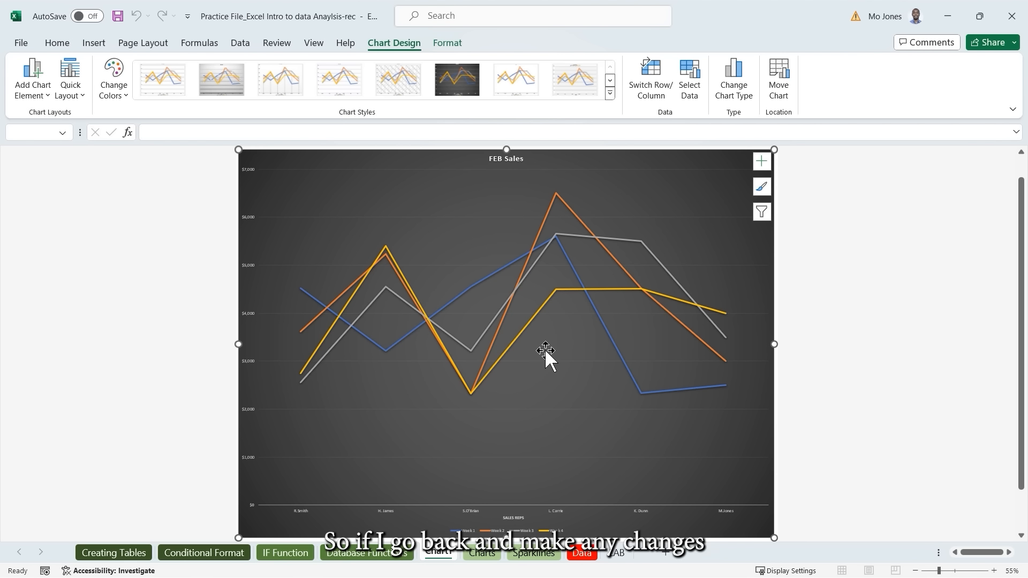
Look at the sales table on the Charts sheet and return to the Chart1 sheet.
click(481, 553)
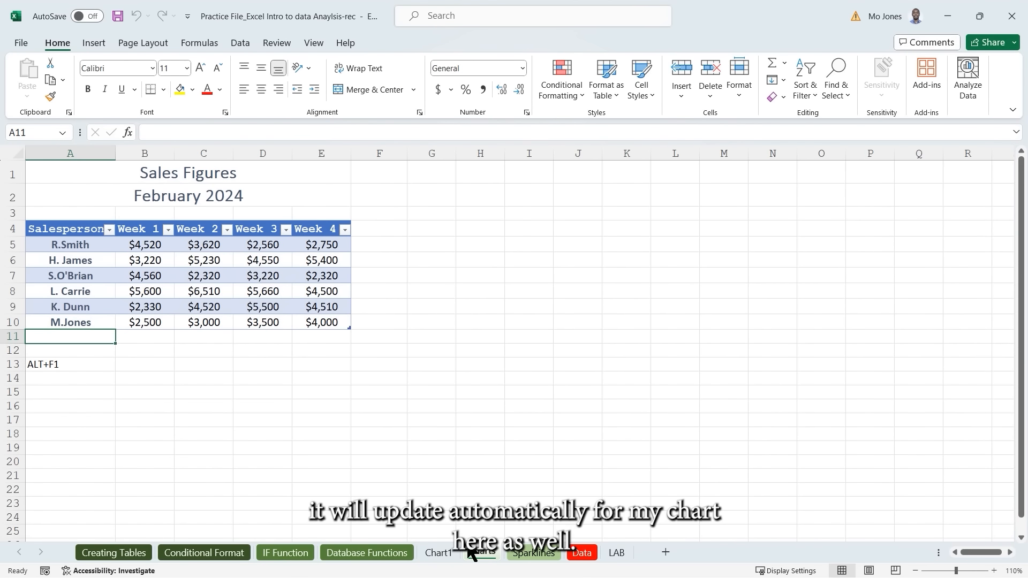
click(439, 553)
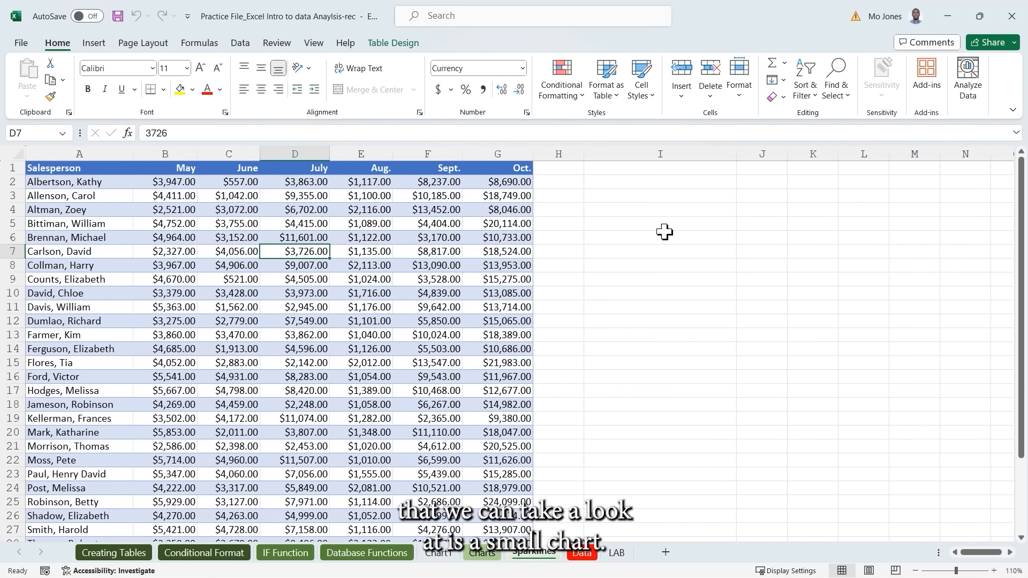
Examine the first salesperson's monthly sales in row 2 from May to October to see how they rise and fall.
click(625, 182)
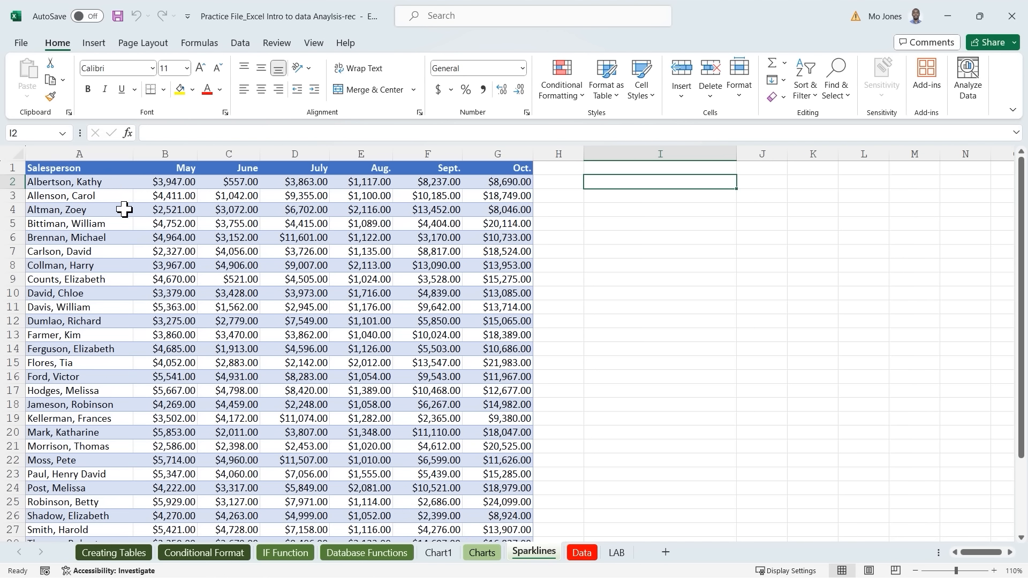
scroll(124, 208, down, 3)
scroll(124, 209, up, 3)
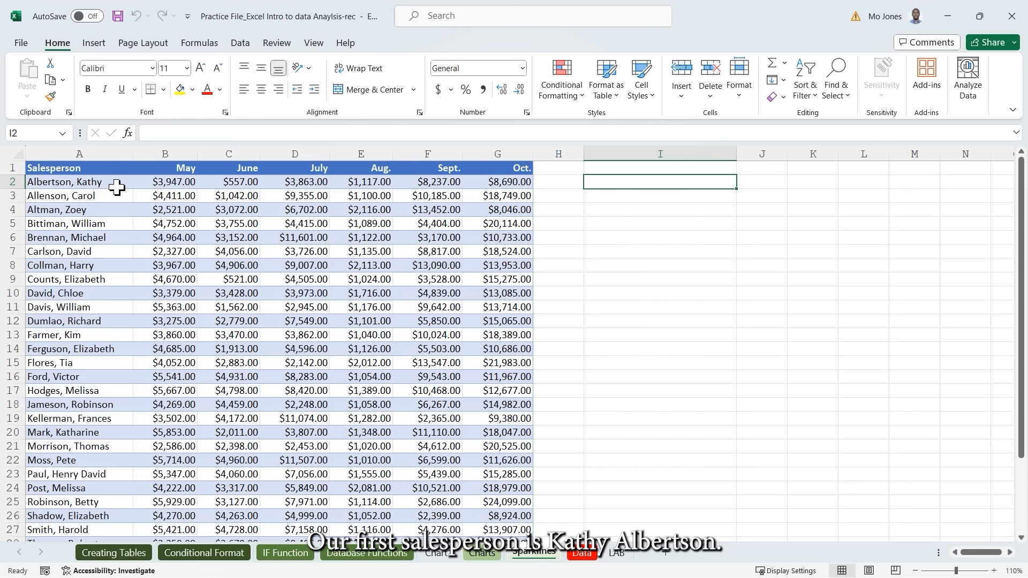
click(174, 182)
click(243, 182)
click(316, 182)
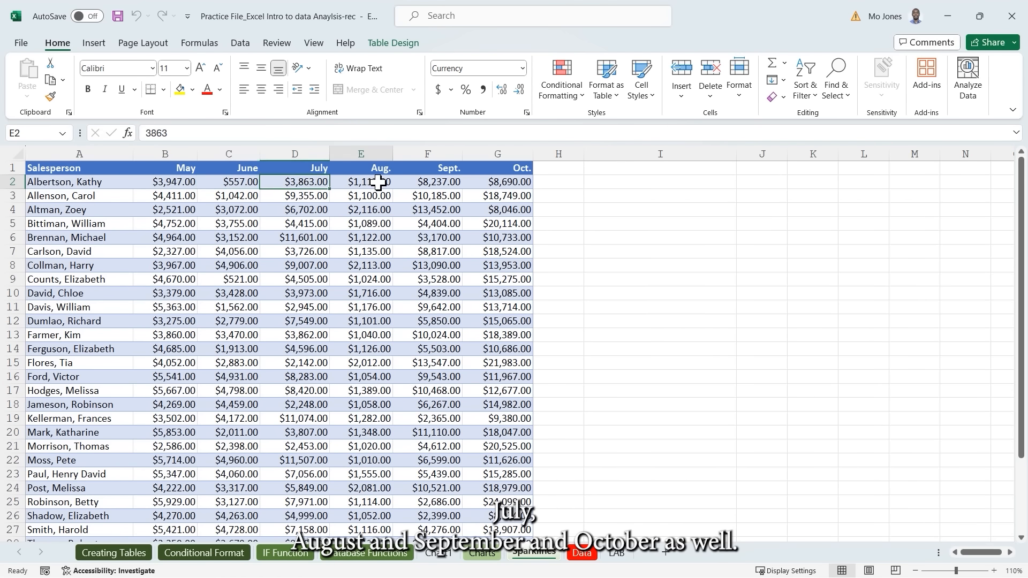
click(369, 182)
click(428, 182)
click(502, 185)
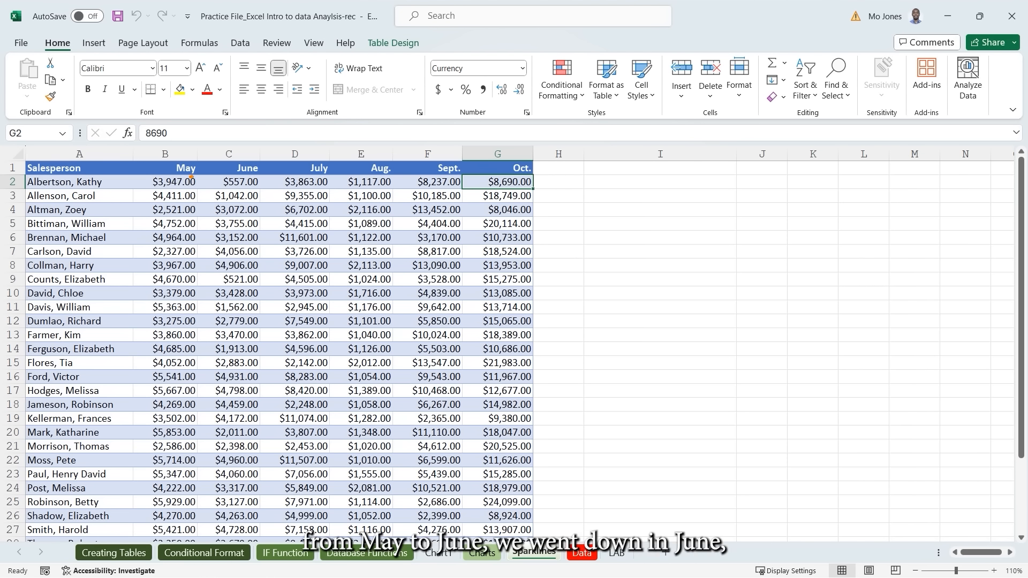
drag(230, 186, 256, 182)
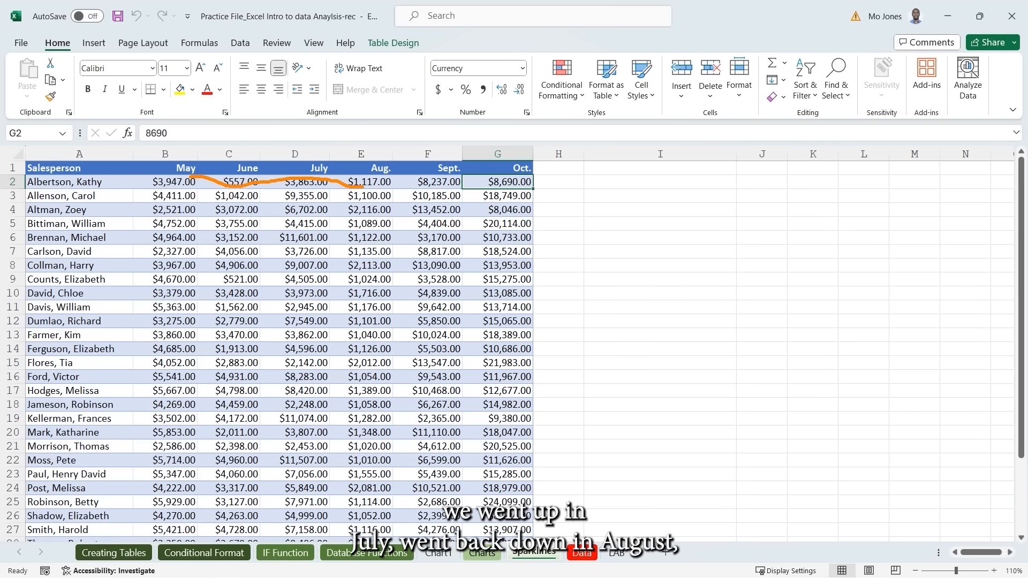
drag(363, 186, 394, 180)
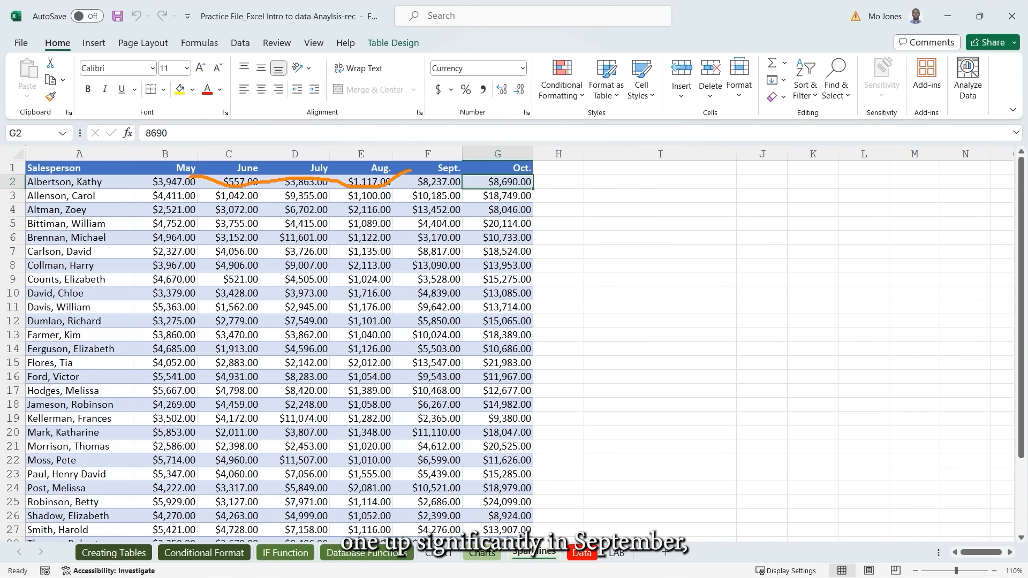
drag(421, 171, 451, 168)
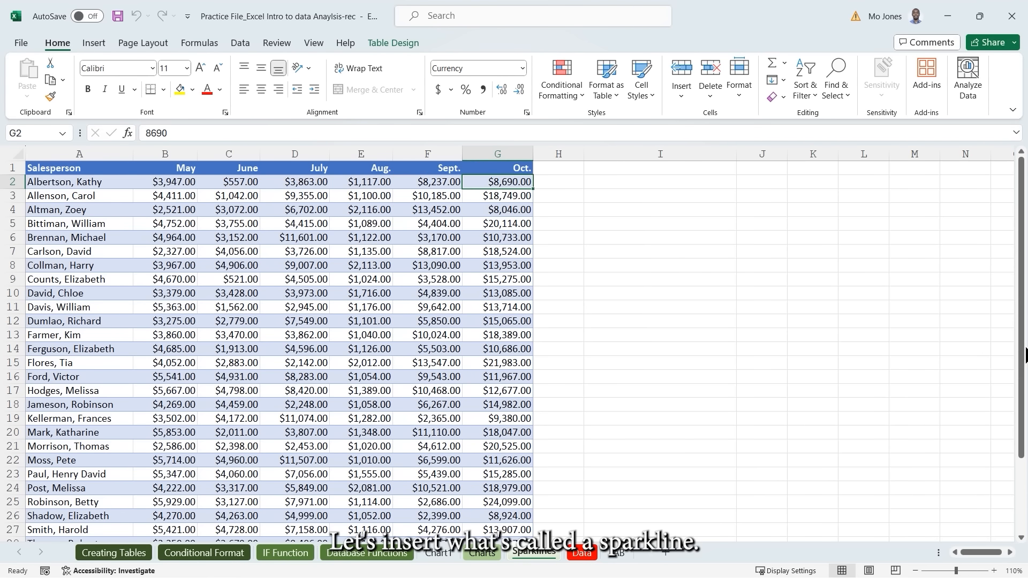
Enter the heading "Trend Analysis" in cell I1, above the cell for the first salesperson's sparkline.
click(605, 184)
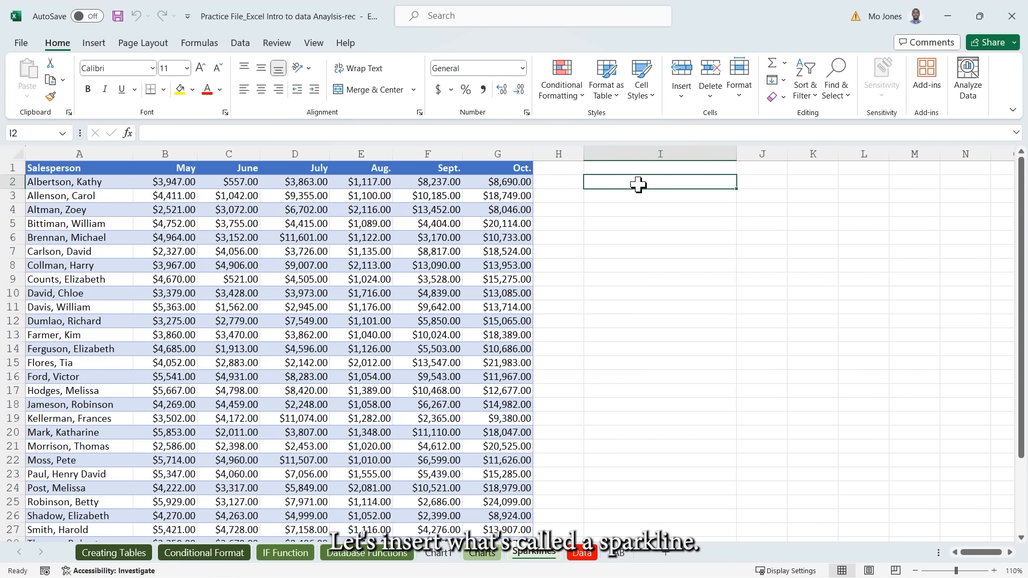
click(622, 167)
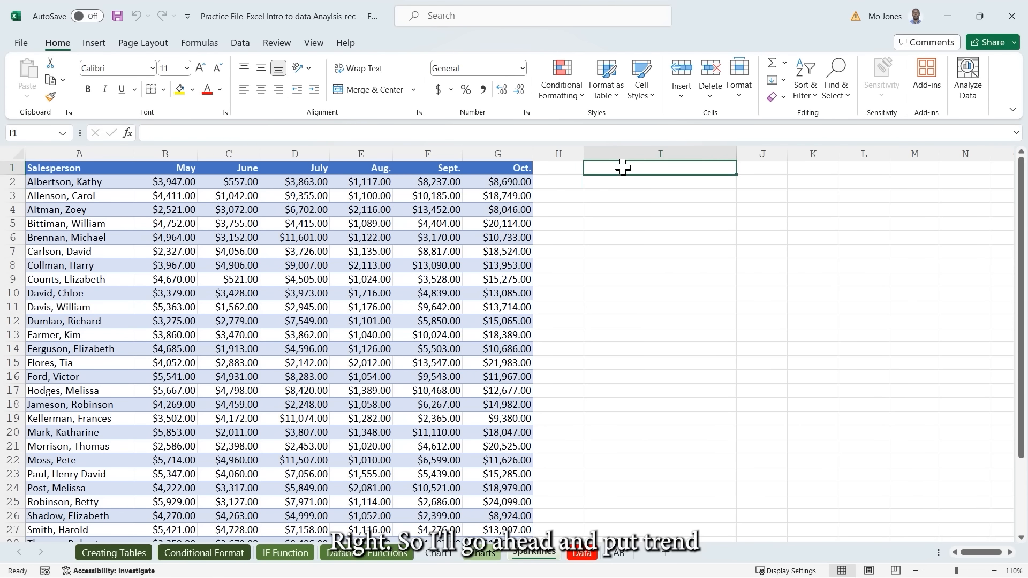
text(Tren)
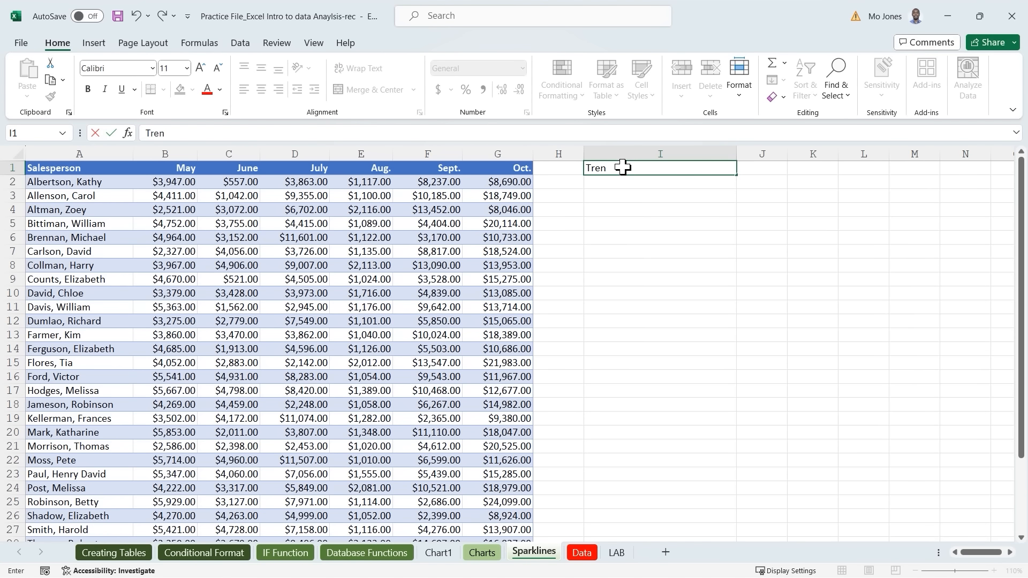
text(d Ana)
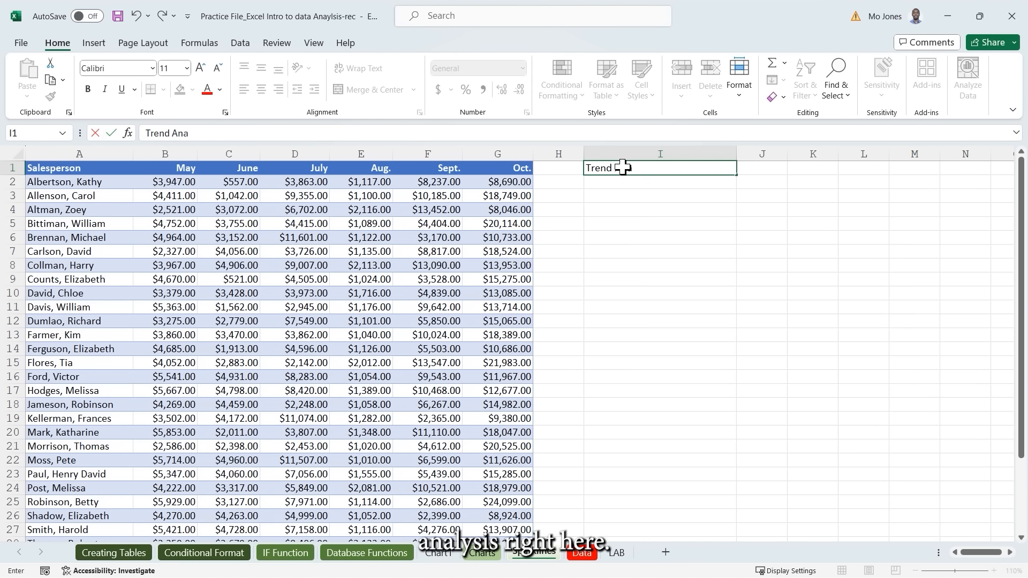
text(lysis)
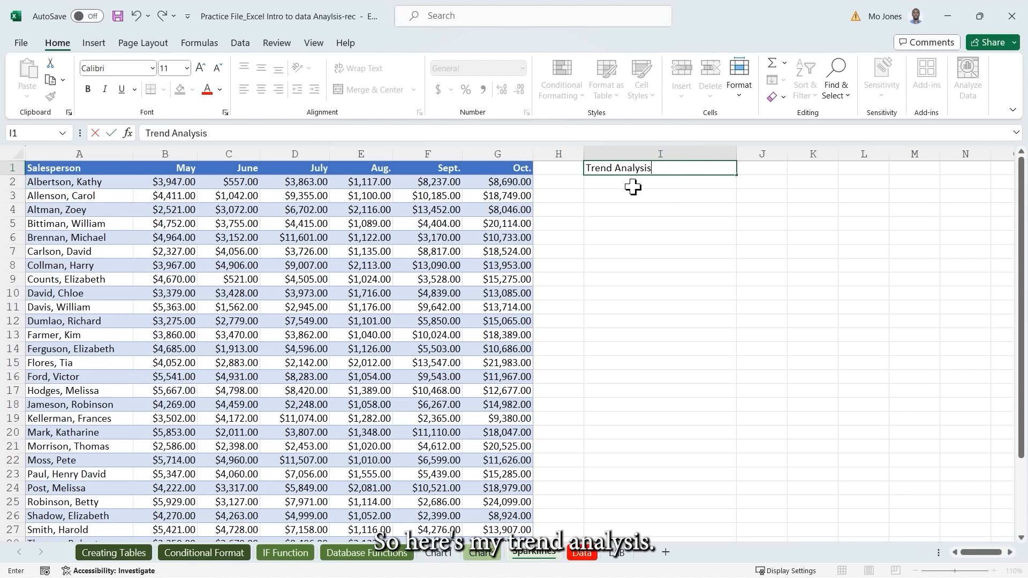
click(633, 186)
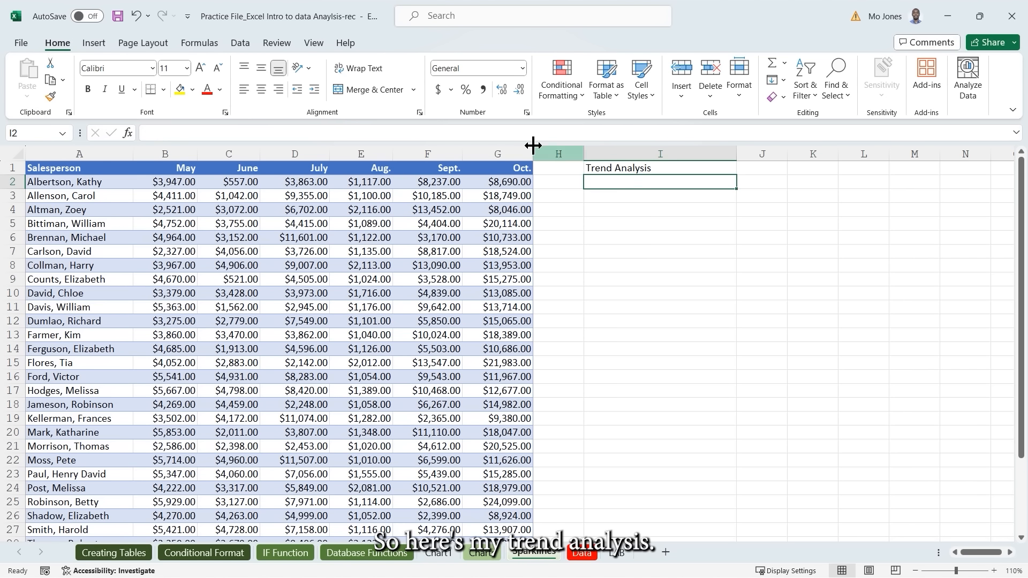
Insert a Line sparkline in cell I2 using the May to October sales in B2:G2 as its data range.
click(96, 44)
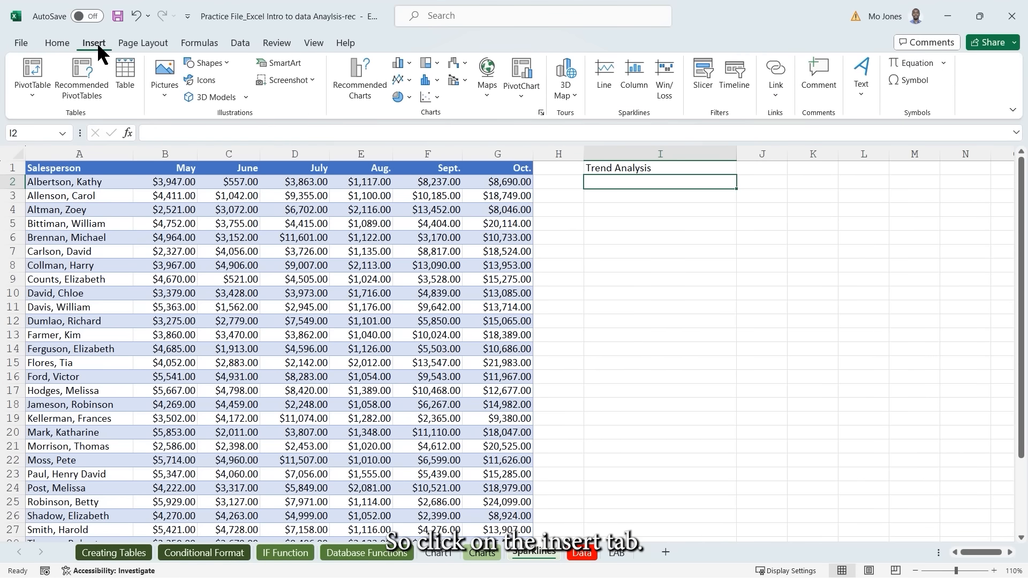
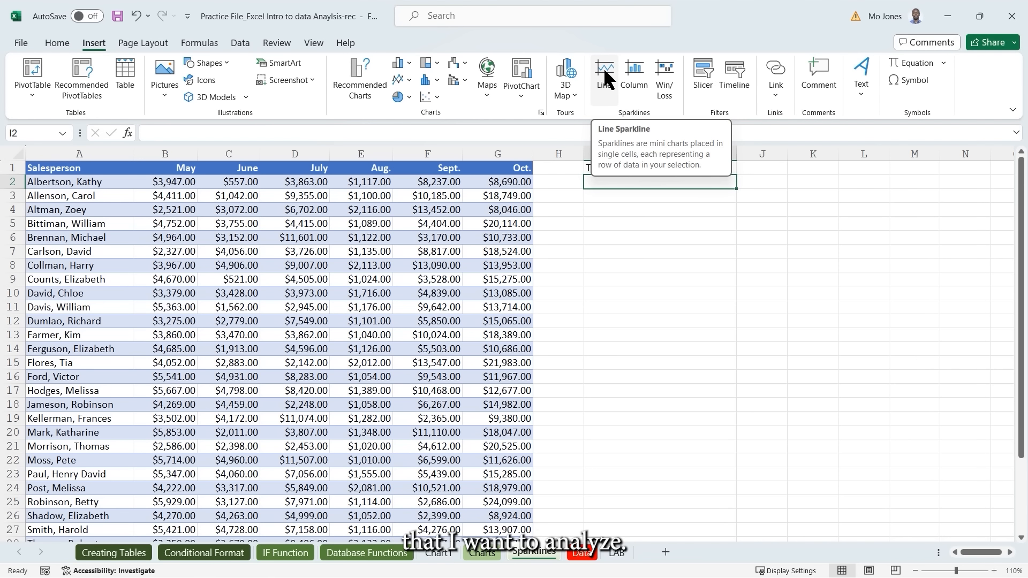
click(605, 78)
drag(801, 311, 634, 203)
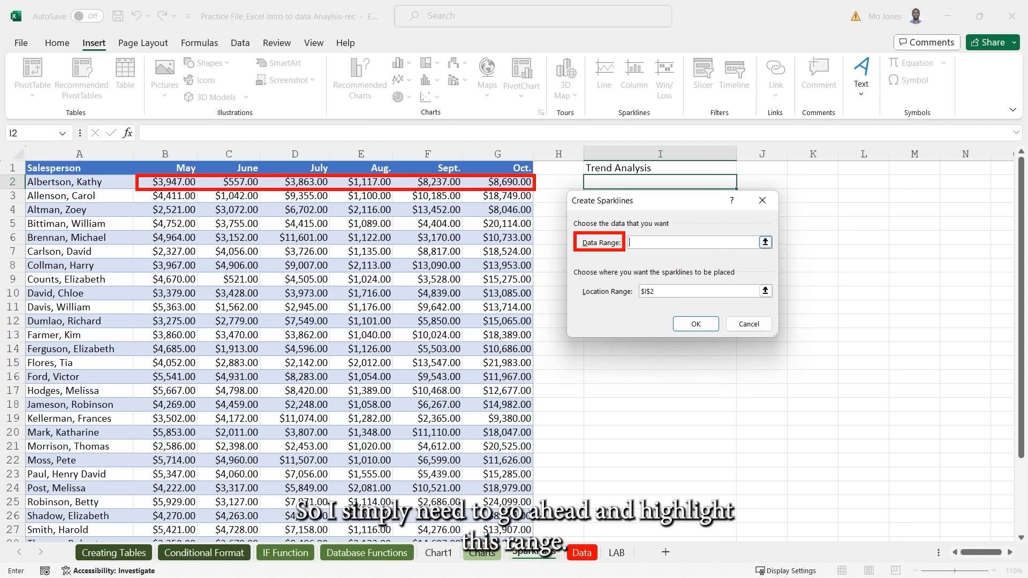
drag(179, 182, 493, 185)
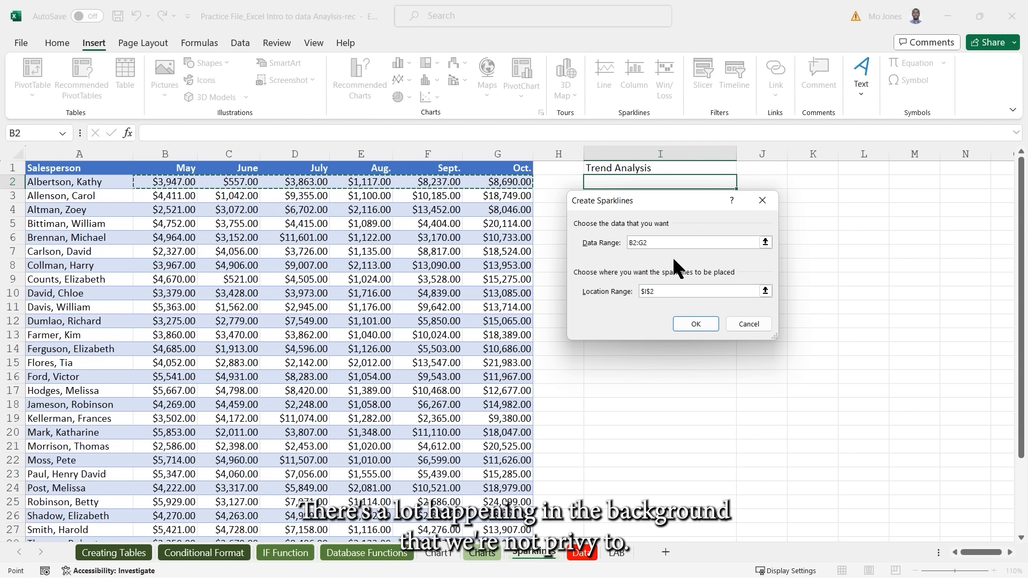
click(691, 323)
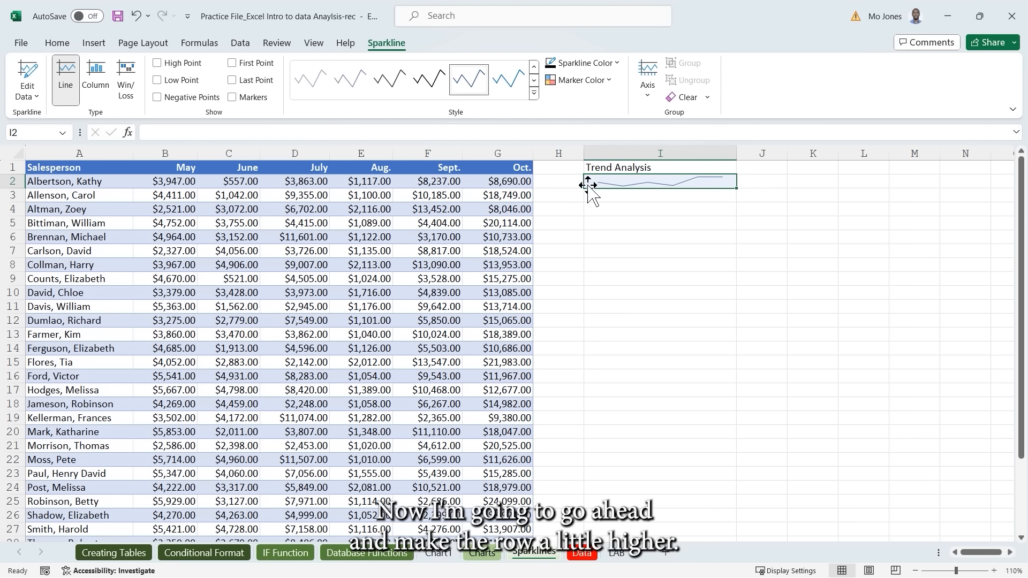
Increase the height of row 2 to make the sparkline larger.
right_click(15, 183)
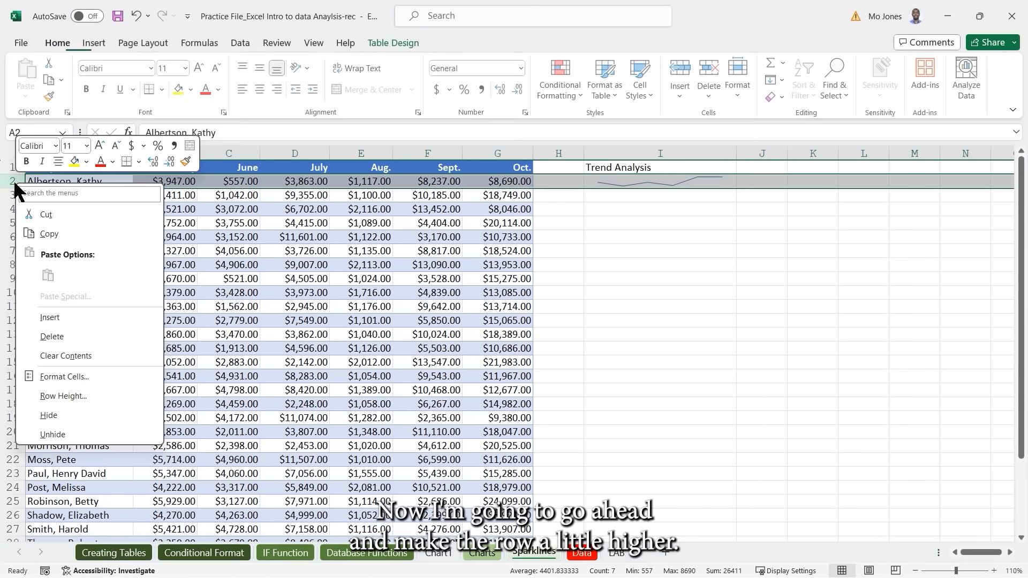
Set the height of row 2 to 28 so its sparkline is easier to read.
click(74, 394)
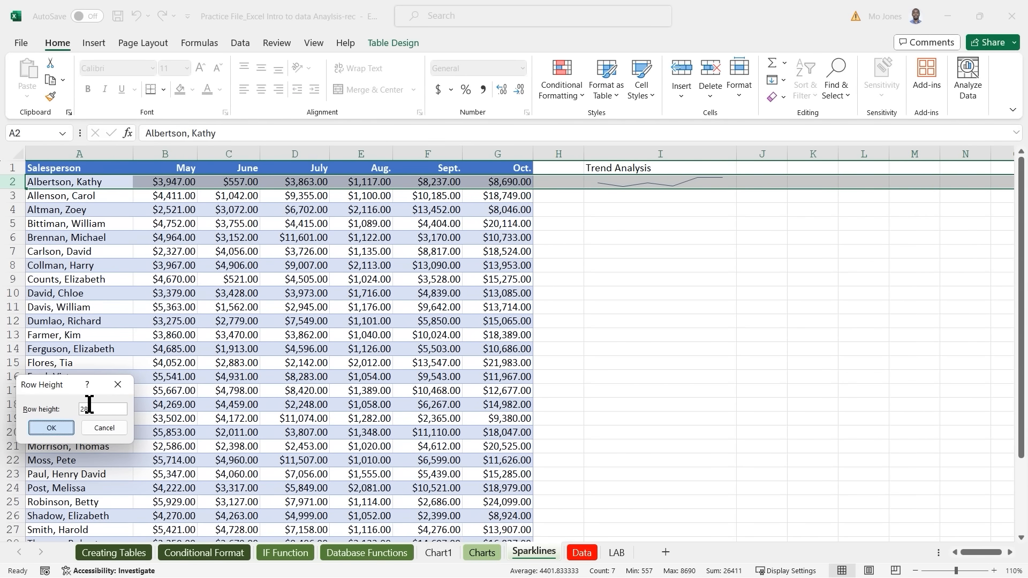
key(Return)
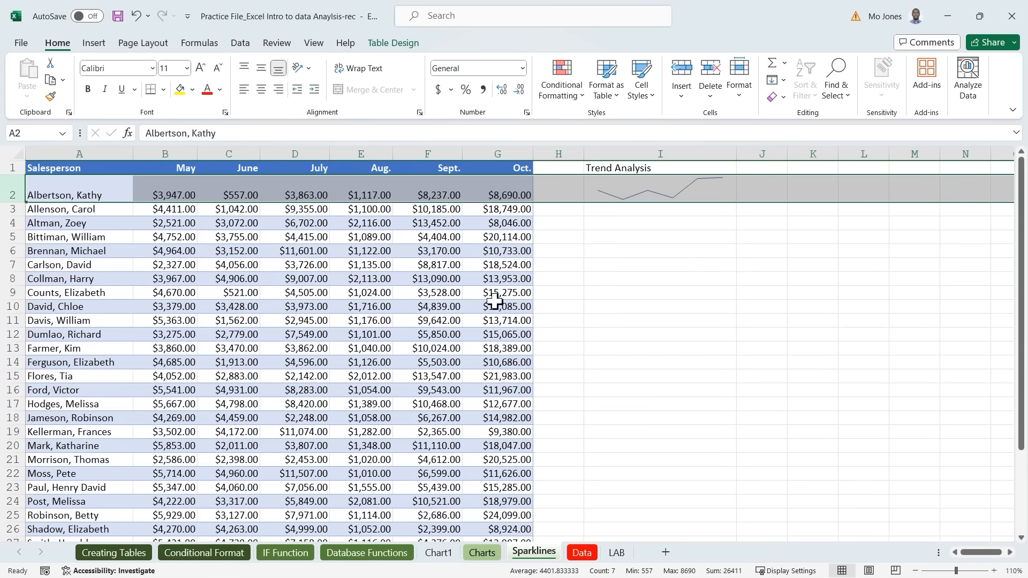
click(612, 223)
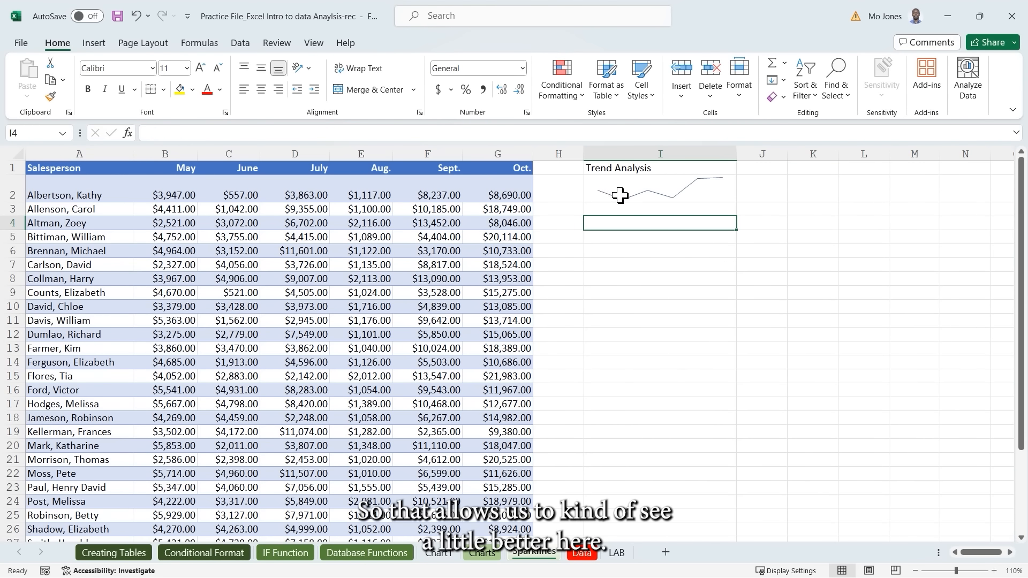
Show the high point and low point markers on the sparkline in cell I2.
click(650, 190)
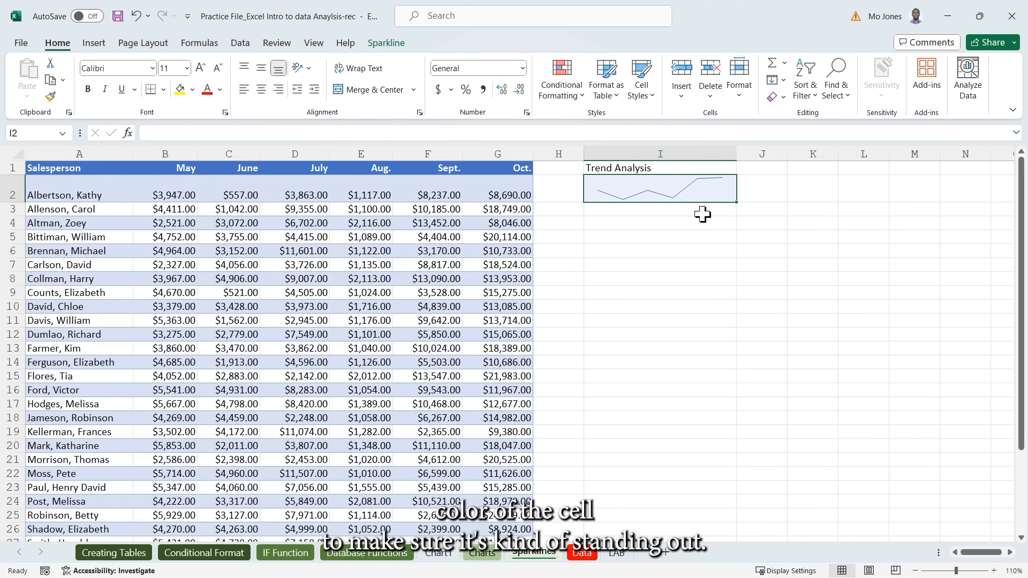
click(641, 214)
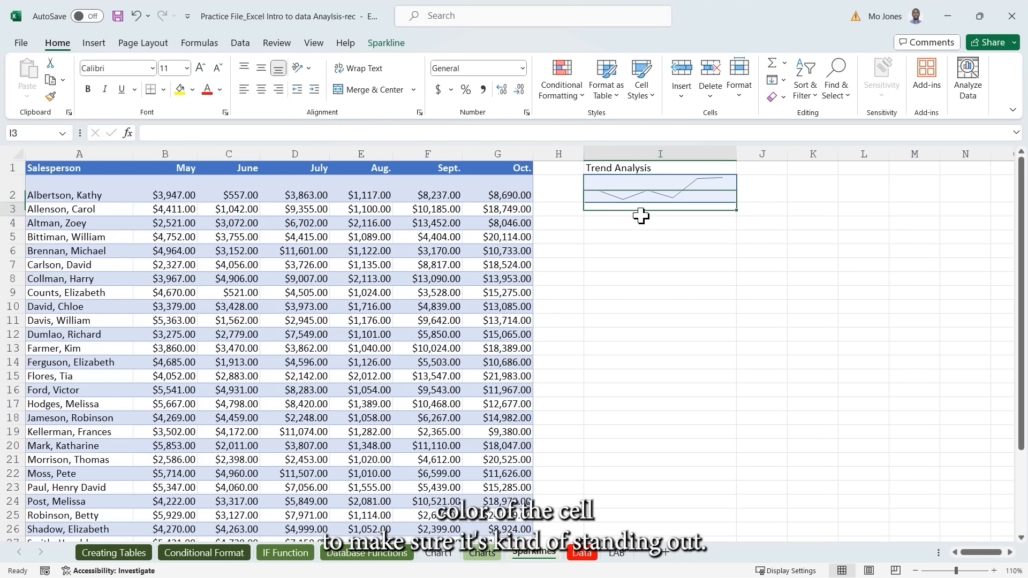
click(649, 190)
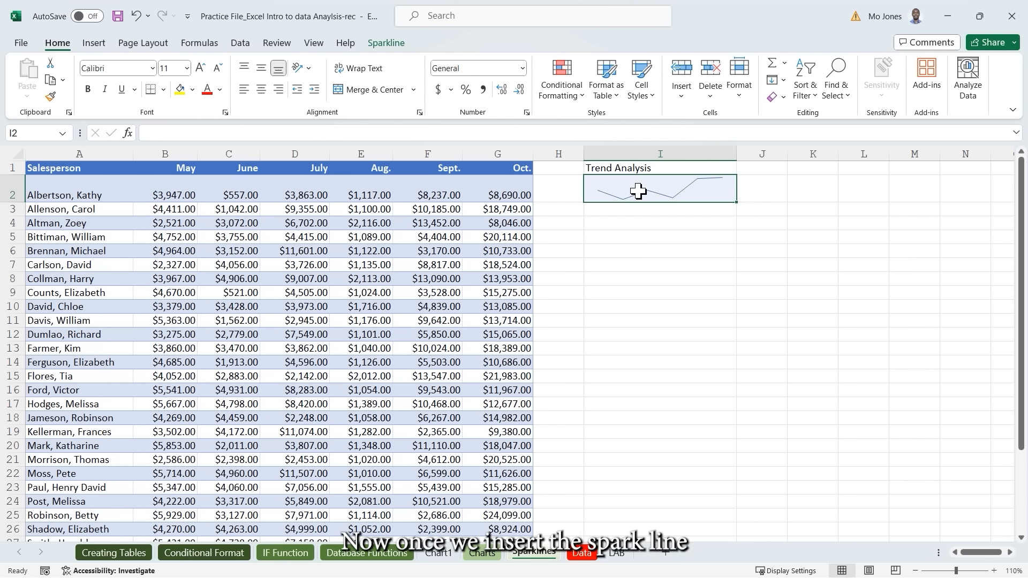
click(393, 43)
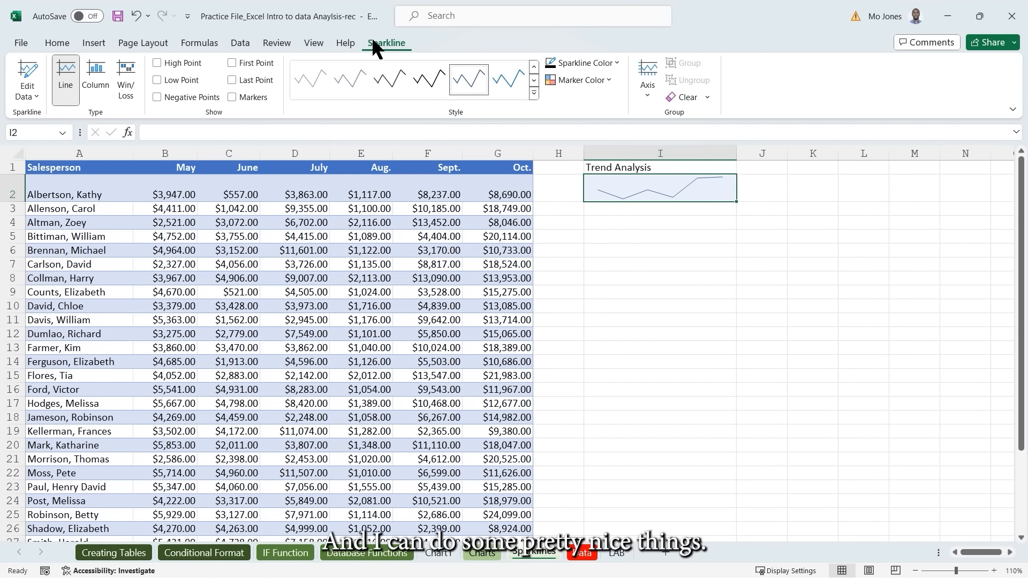
click(157, 63)
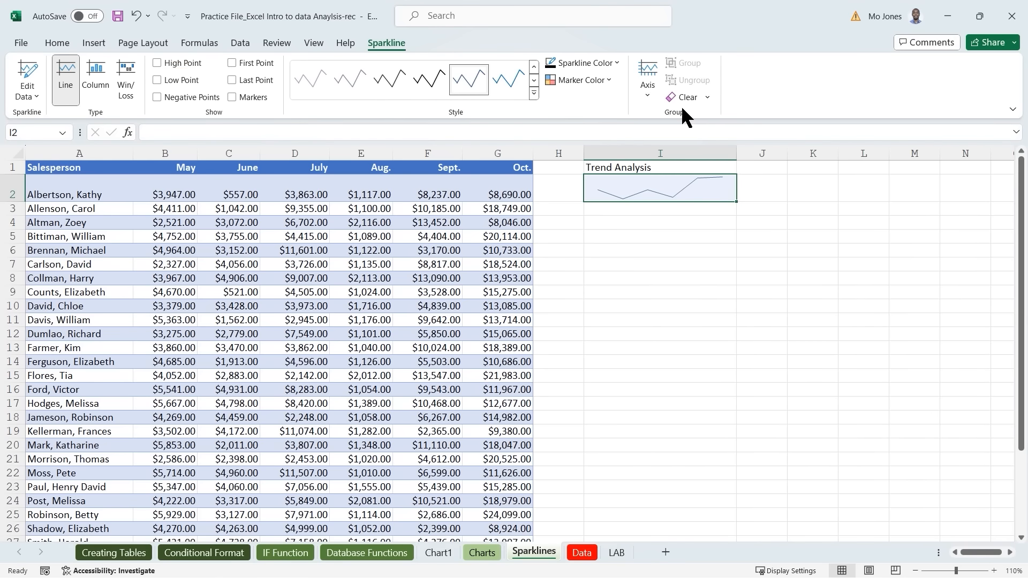
click(157, 63)
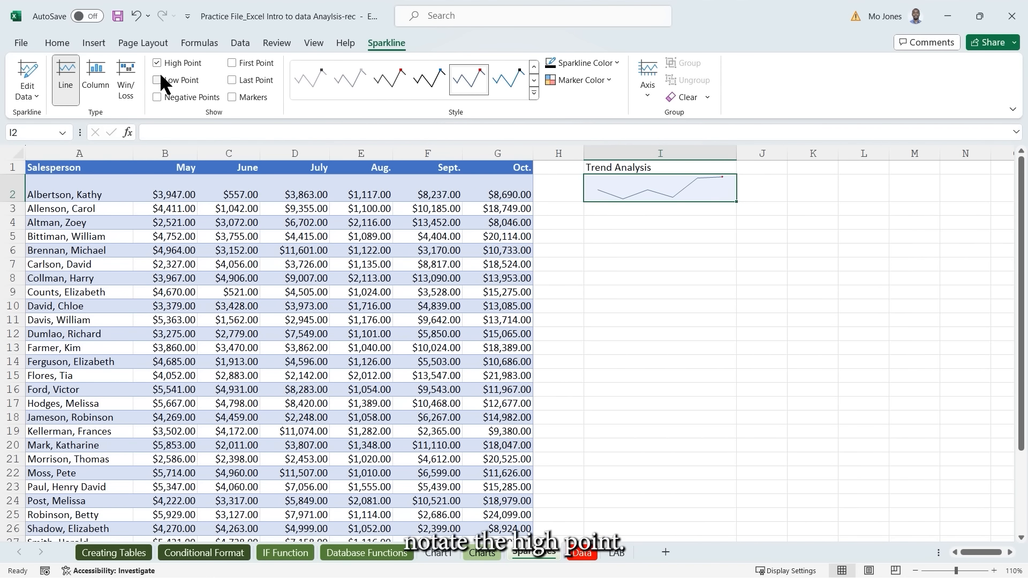
click(158, 81)
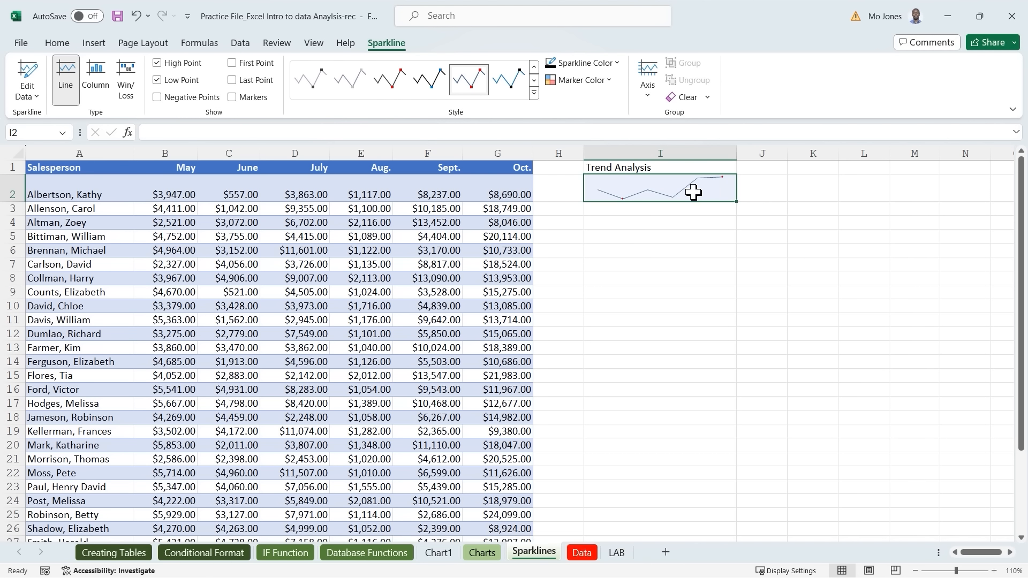
Browse the sparkline styles and apply the orange line style to the sparkline in I2.
click(534, 80)
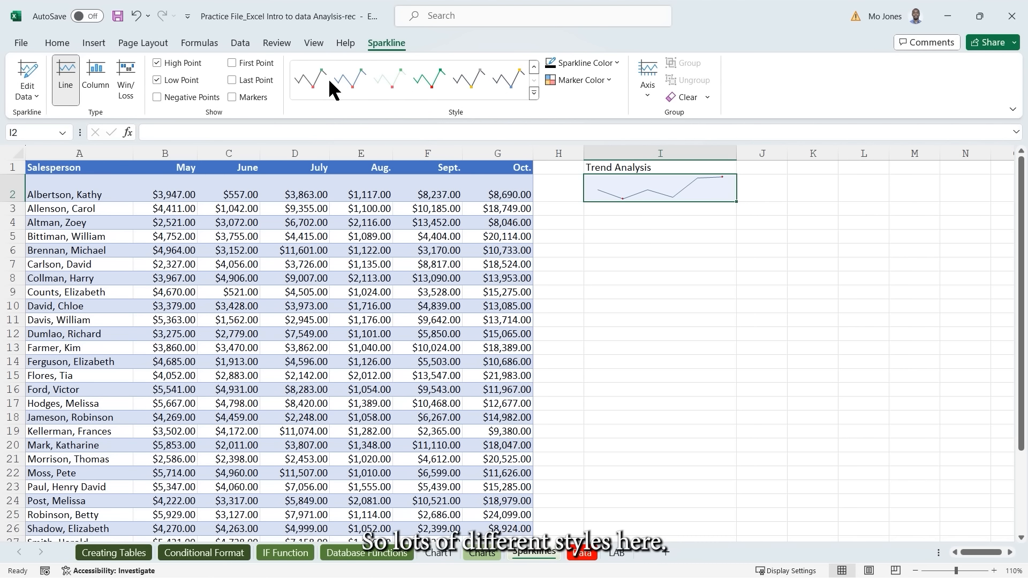
click(534, 67)
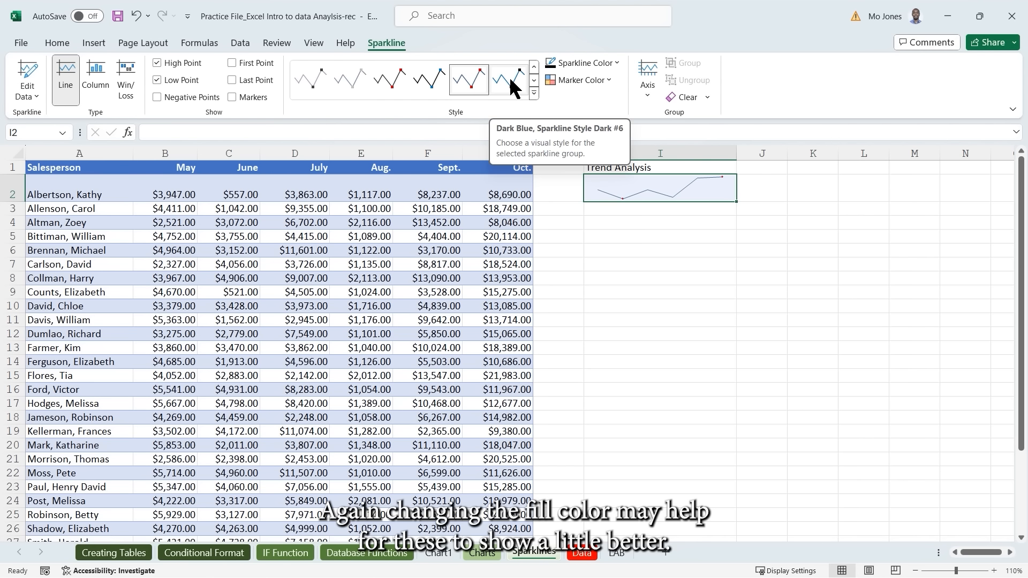
click(534, 80)
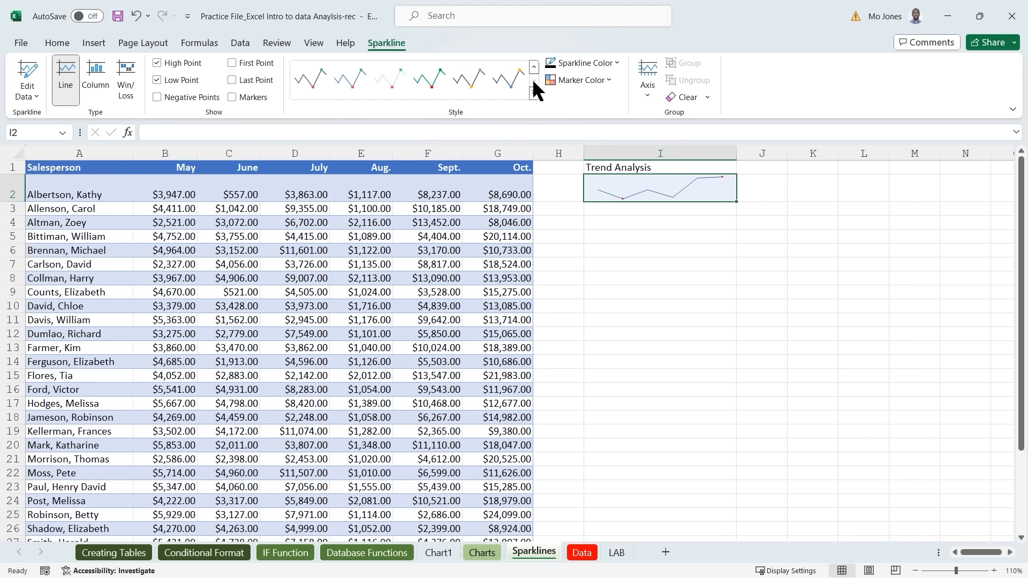
click(534, 66)
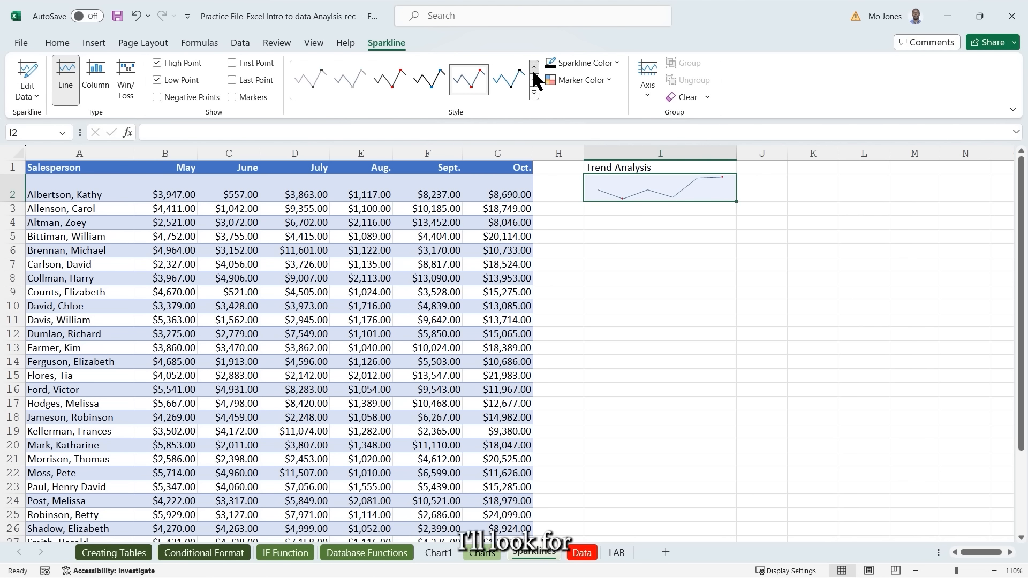
click(535, 80)
click(354, 78)
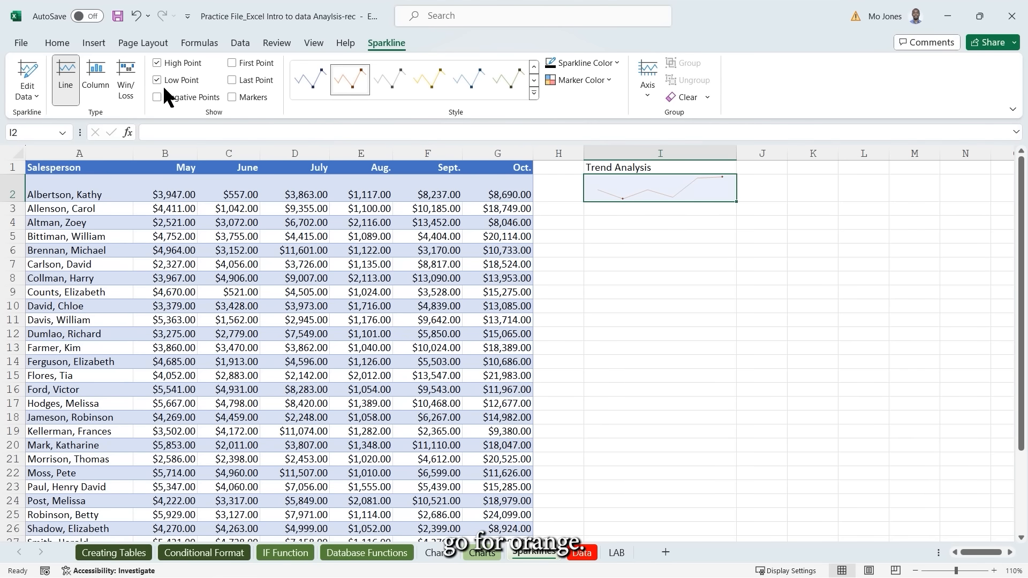
Fill the sparkline cell I2 with the theme color Blue-Gray, Text 2.
click(57, 42)
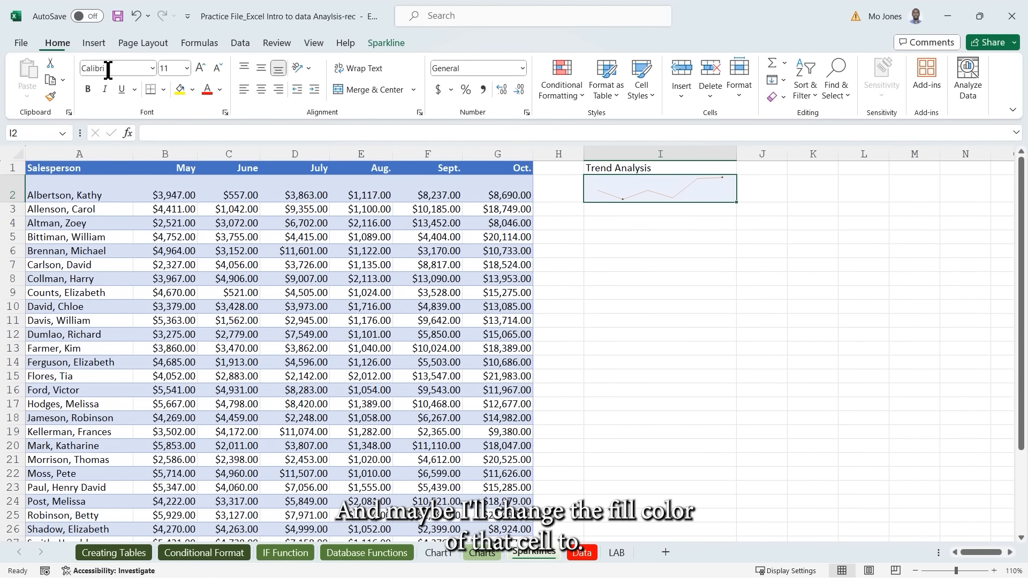
click(193, 87)
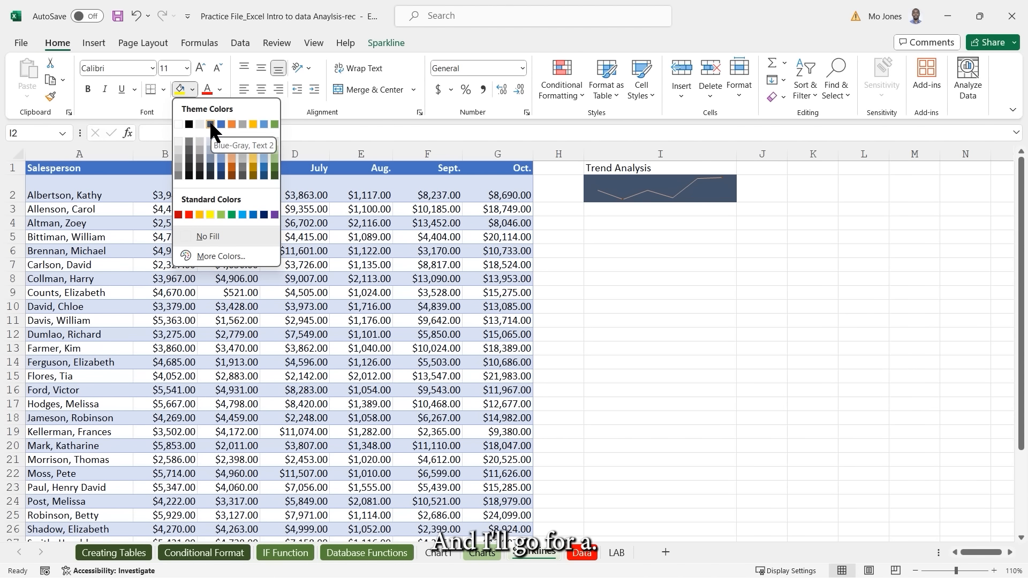
click(211, 124)
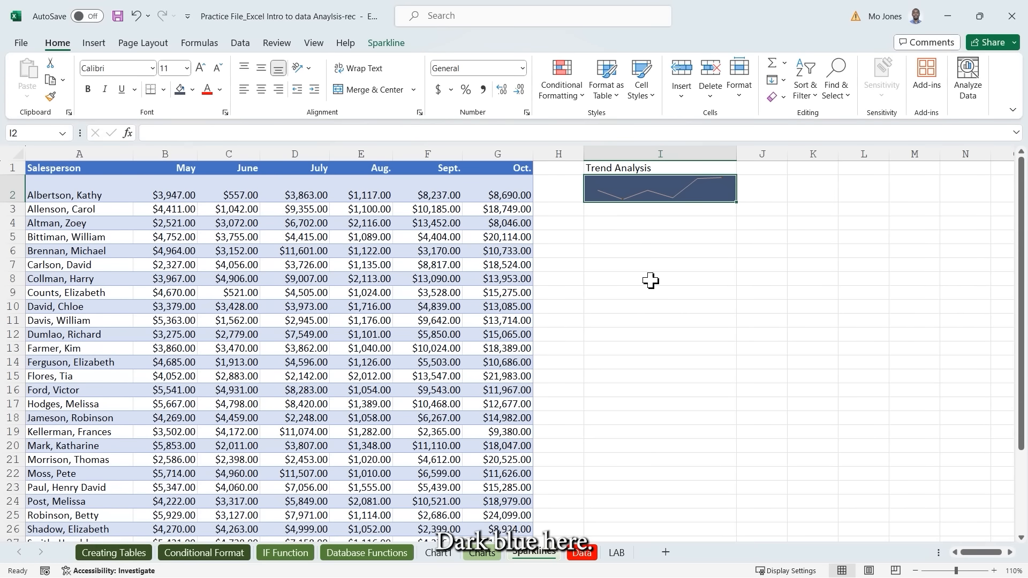
click(668, 229)
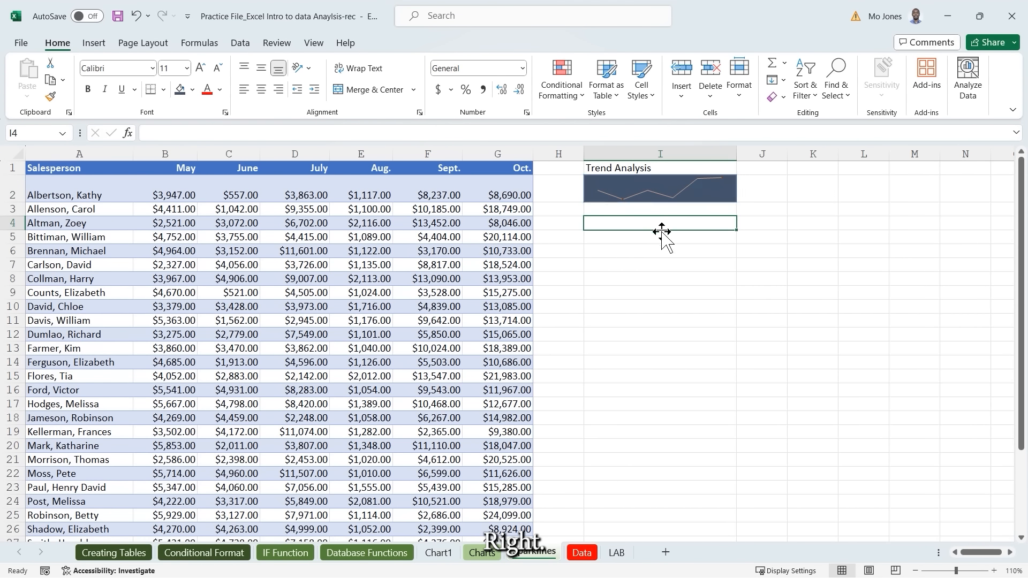
Set the marker color of the I2 sparkline's high point to white.
click(707, 182)
click(375, 43)
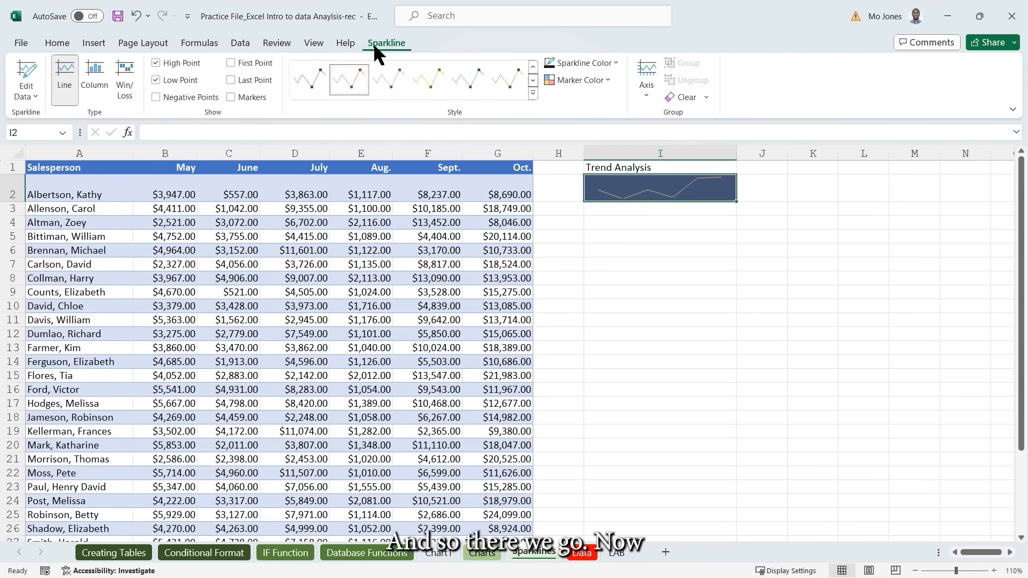
click(606, 80)
mouse_move(629, 140)
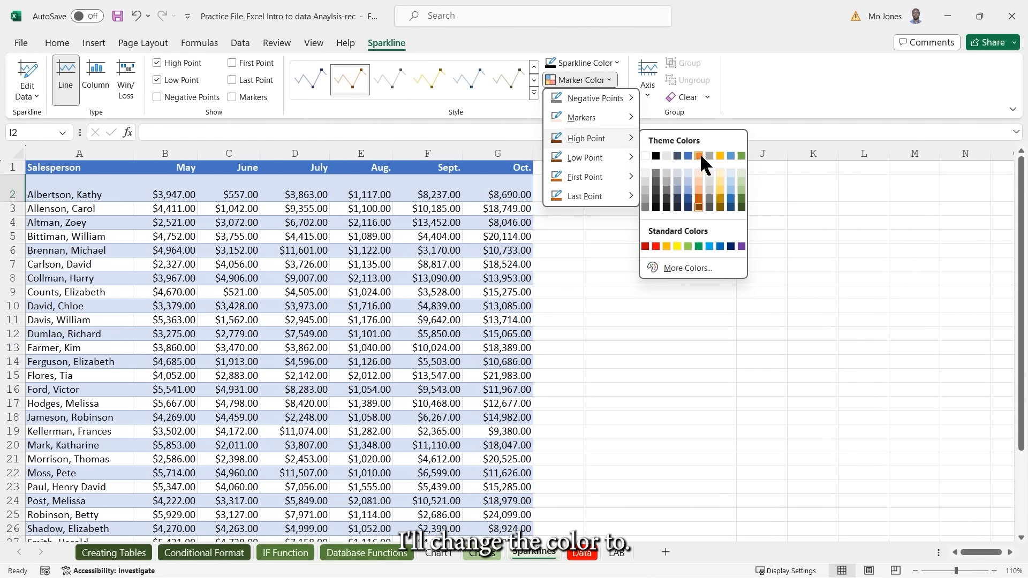
click(645, 155)
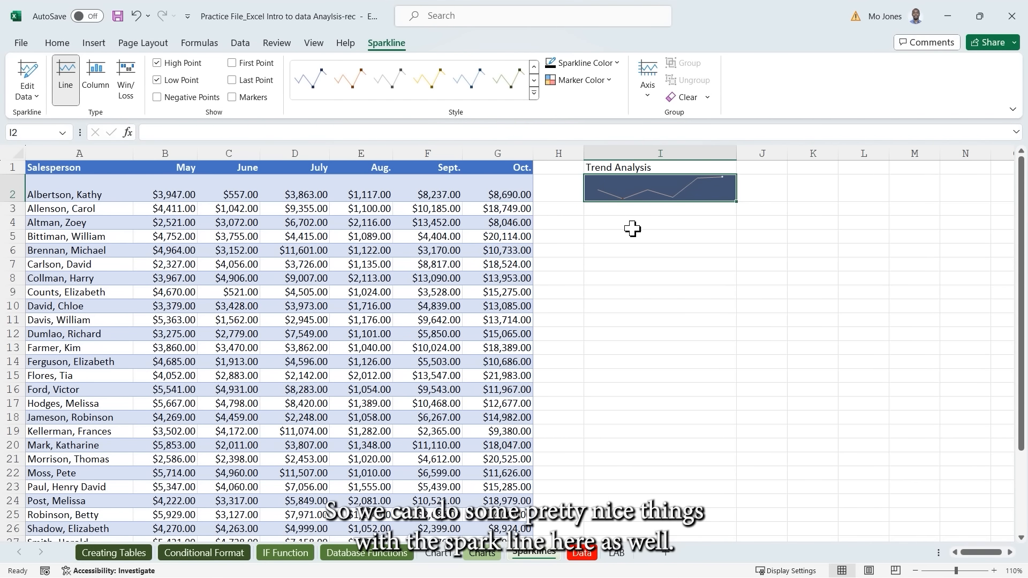
click(660, 222)
Remove the fill color from the sparkline cell I2.
click(651, 190)
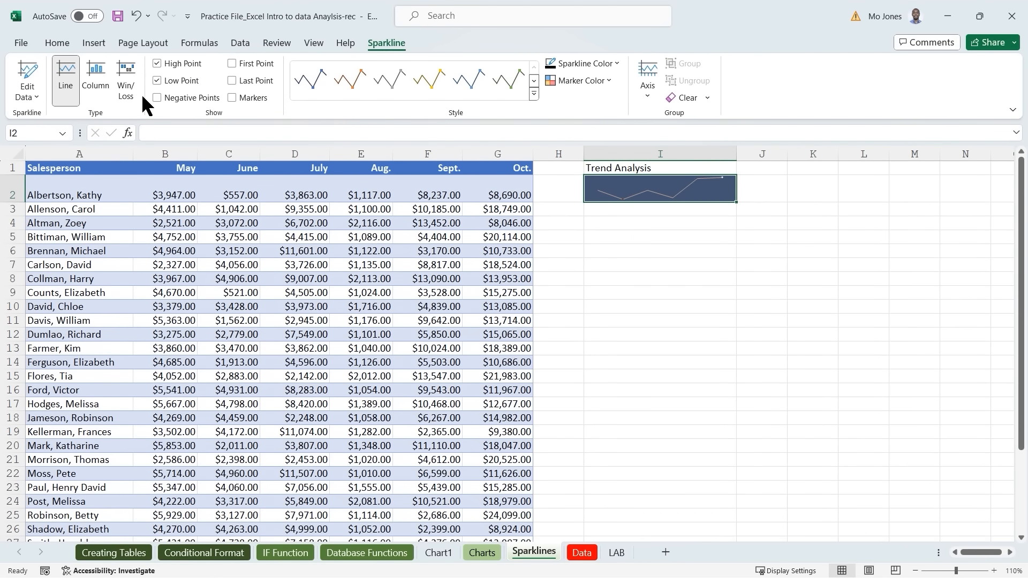
click(56, 43)
click(192, 89)
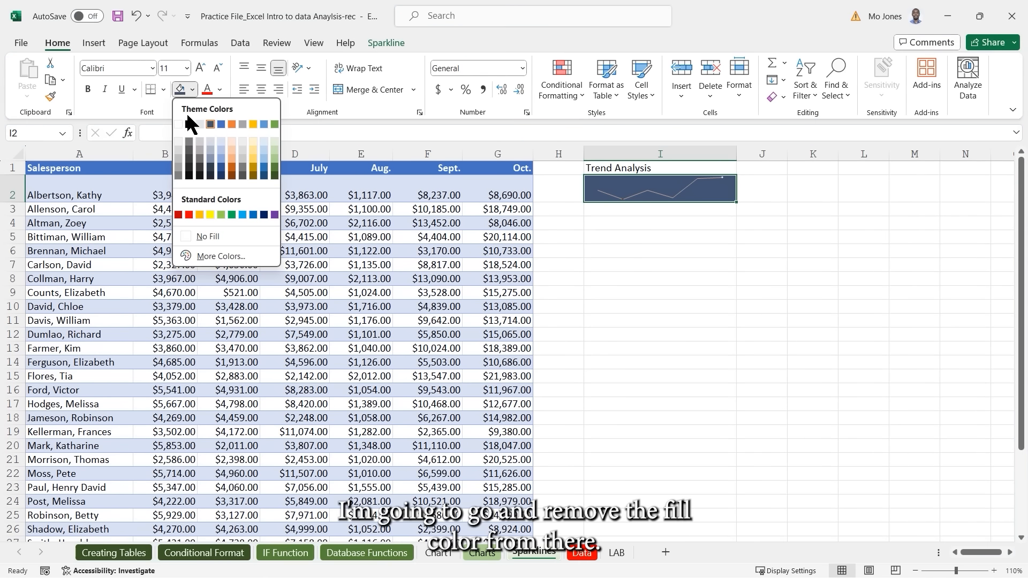
click(207, 236)
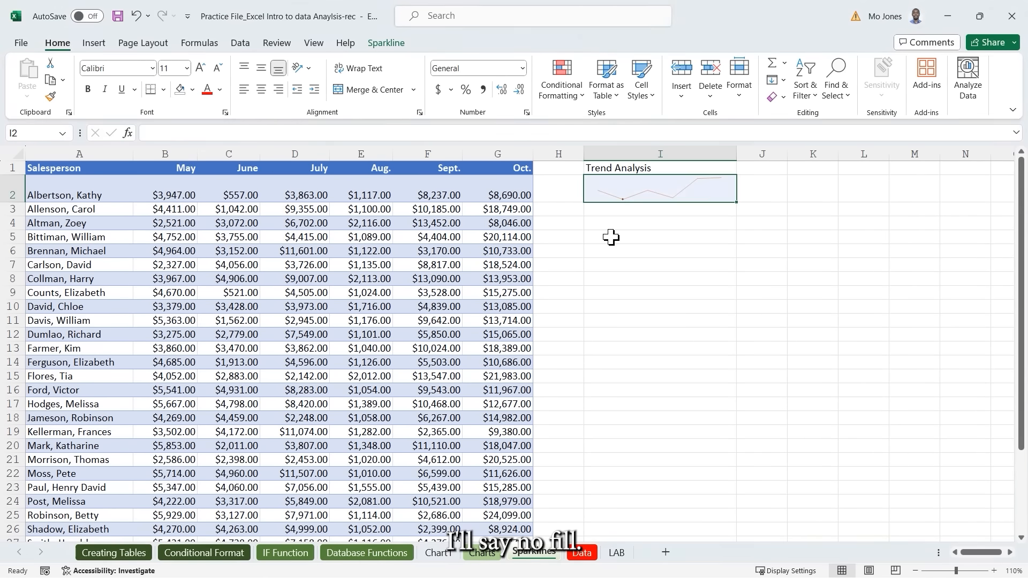
click(704, 234)
Set the marker color of the I2 sparkline's high point to black.
click(695, 191)
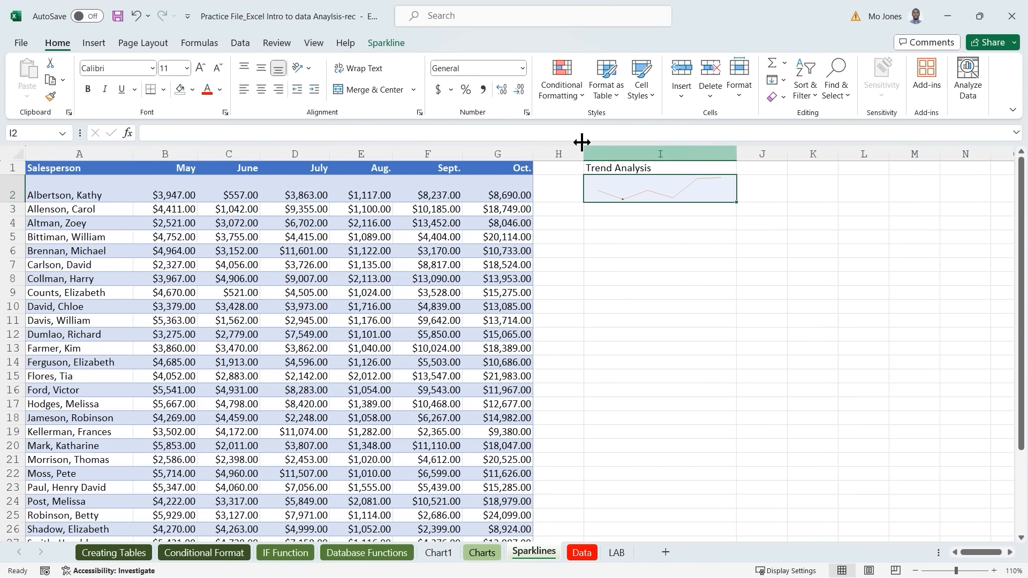
click(381, 45)
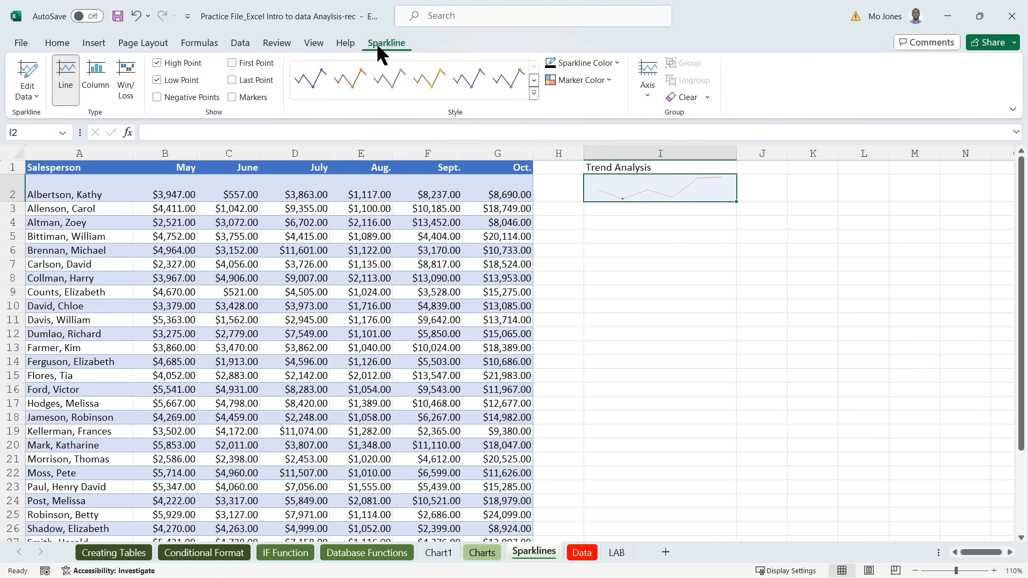
click(609, 80)
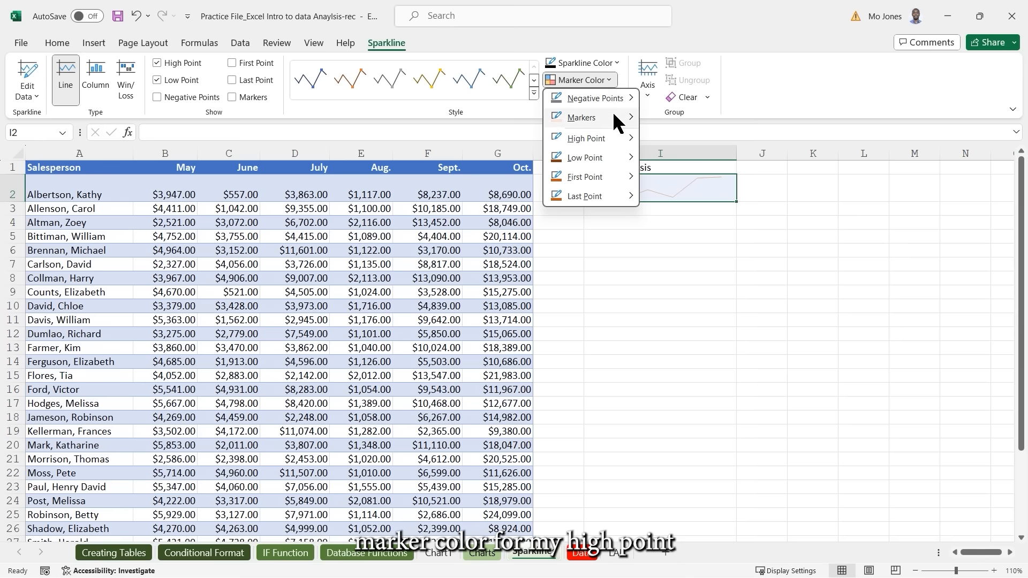
mouse_move(616, 138)
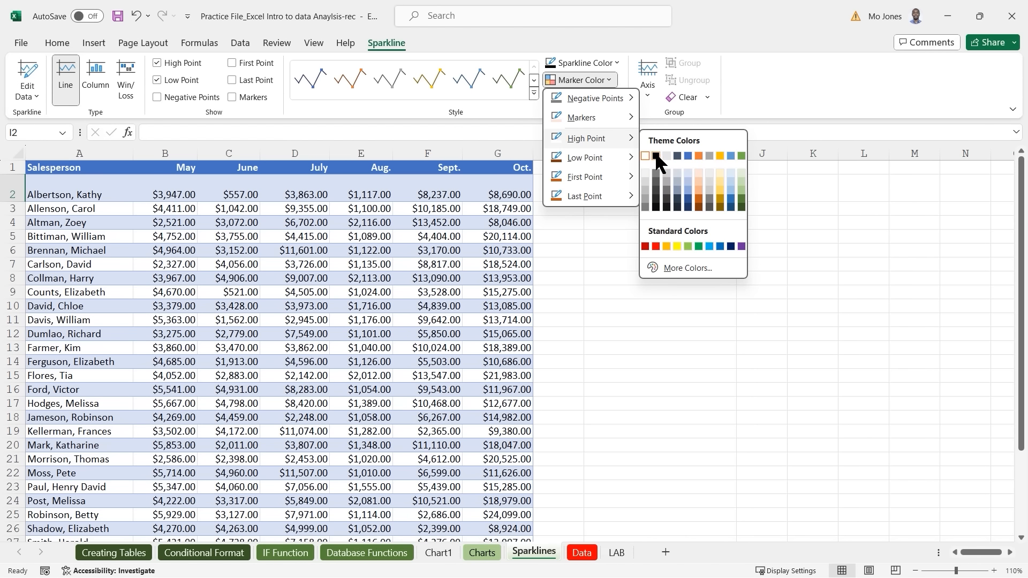
click(655, 157)
click(664, 248)
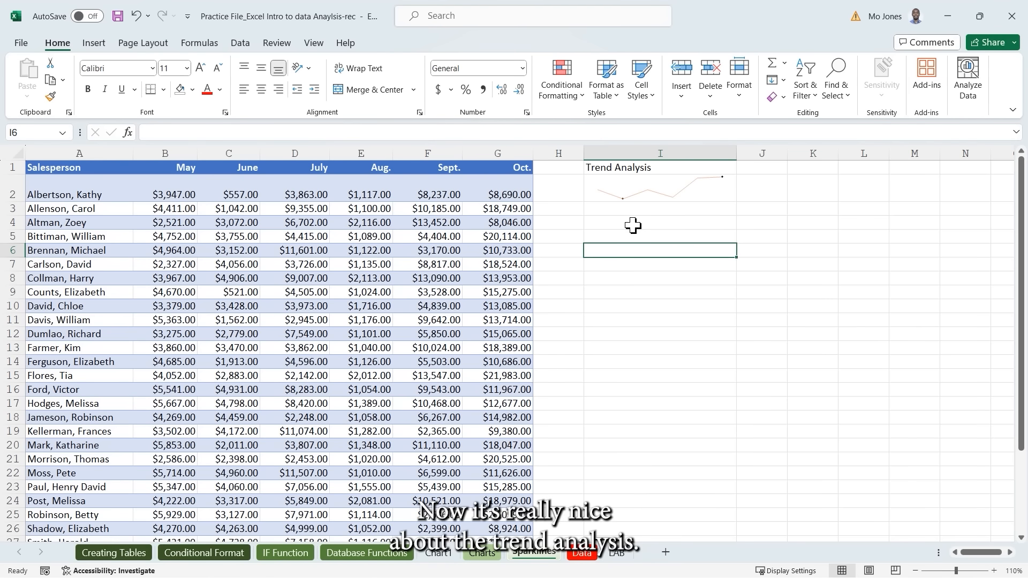
Test the sparkline's link to the data by entering 10000 as the July value in D2, and undo that change.
click(320, 195)
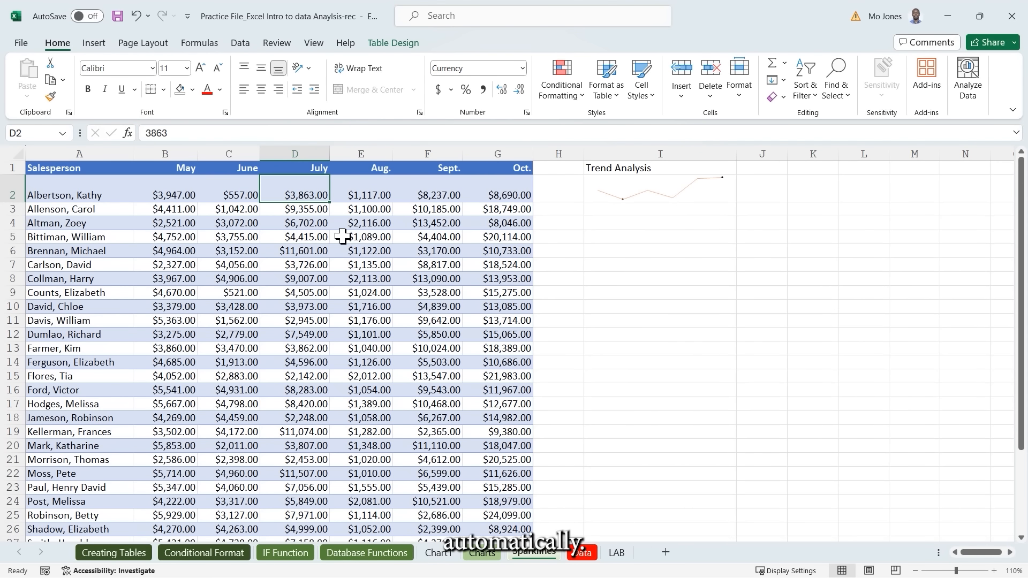
text(10000)
key(Return)
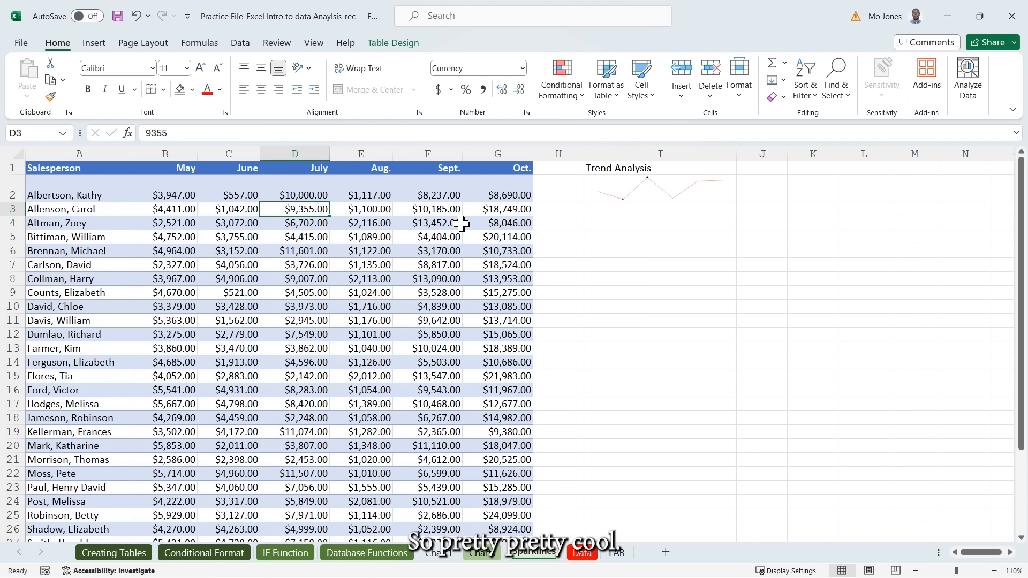
key(ctrl+z)
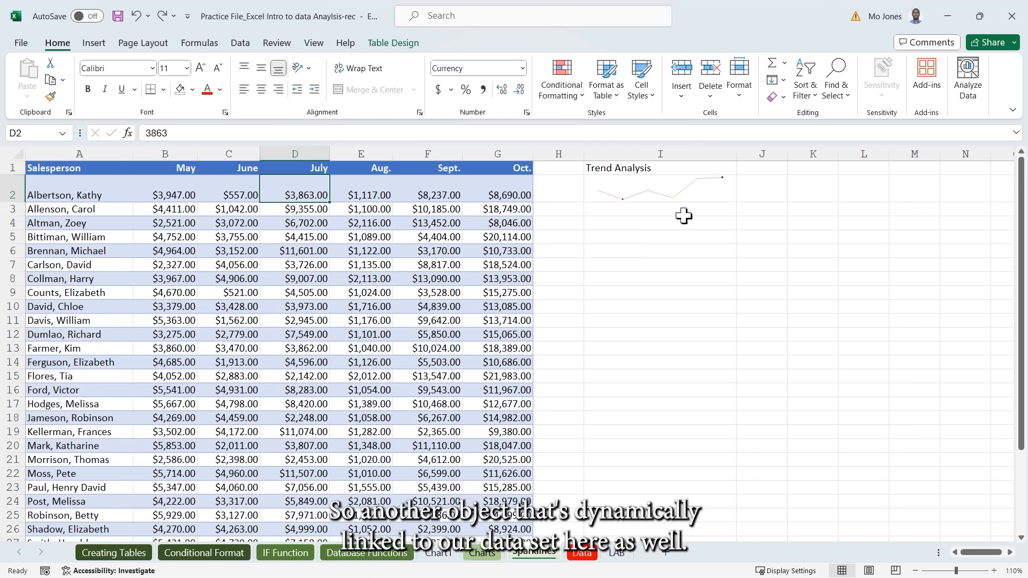
click(351, 194)
click(663, 209)
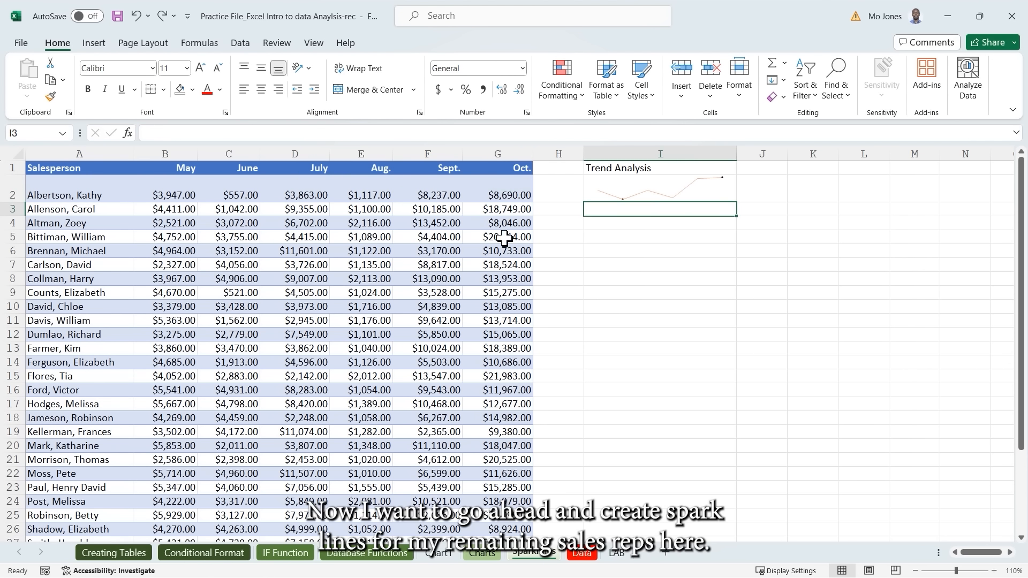
scroll(505, 237, down, 2)
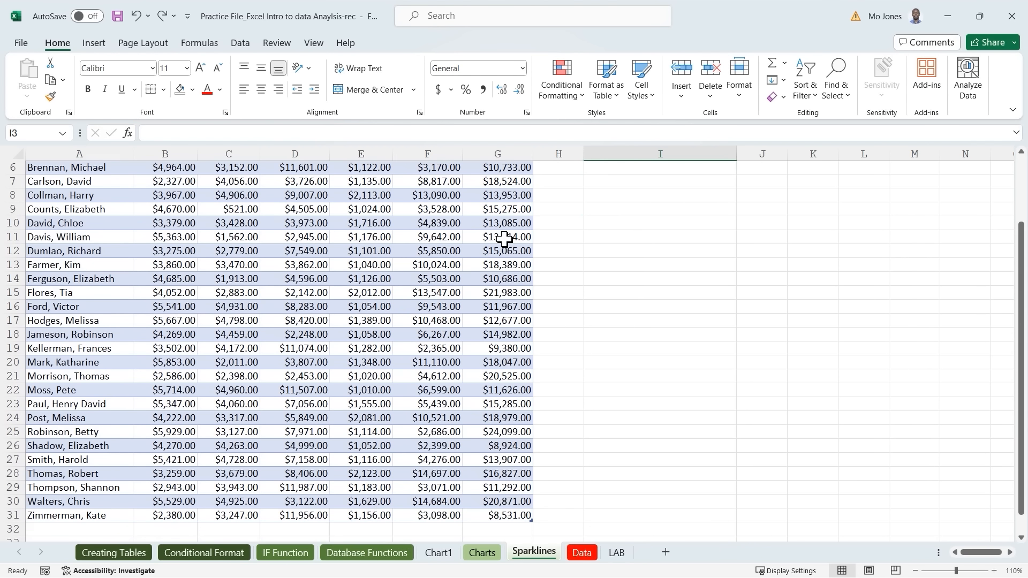
scroll(505, 237, up, 2)
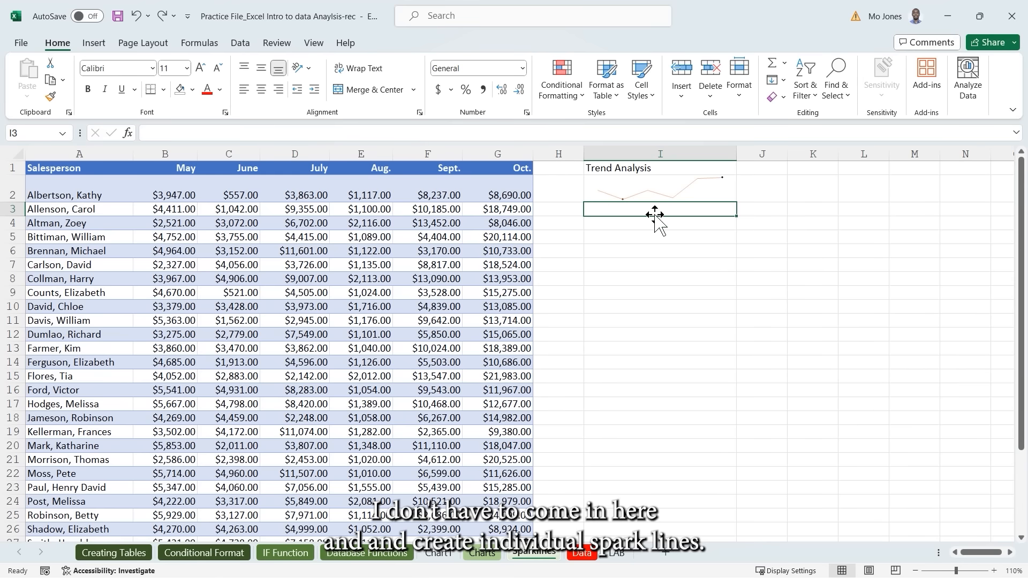
Try the Column and Win/Loss types on the I2 sparkline, and set it back to Line.
click(707, 193)
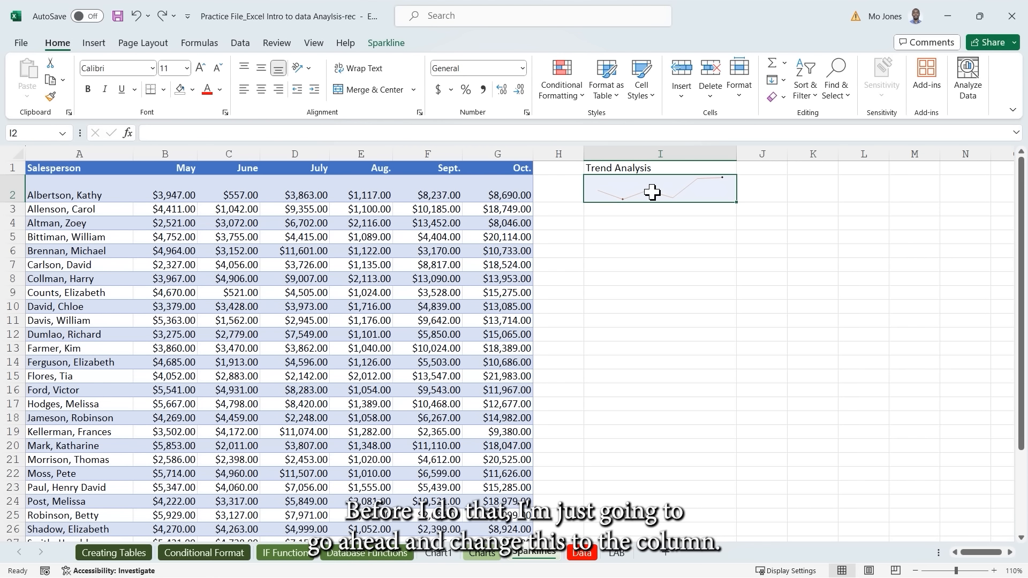
click(382, 44)
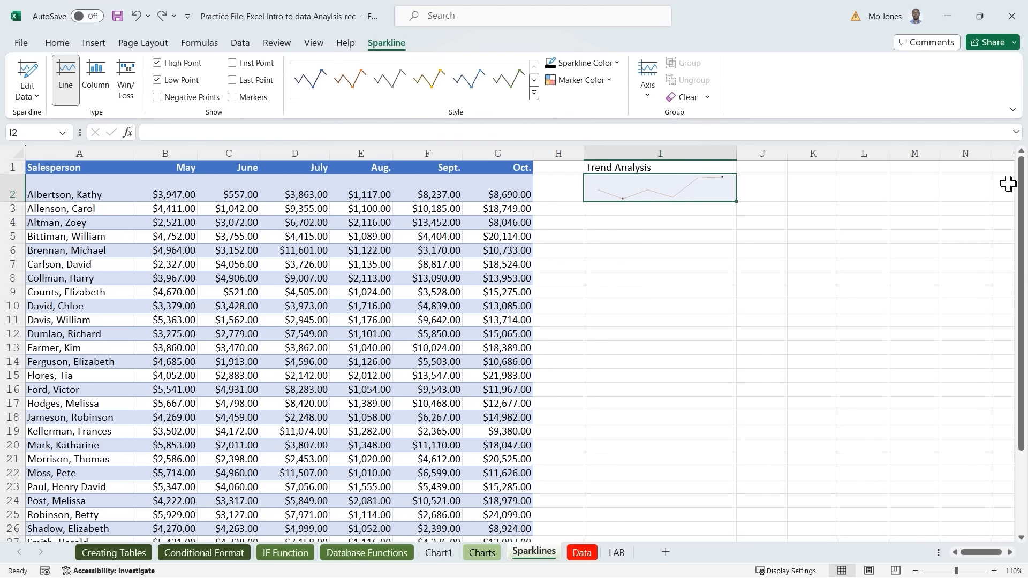
click(97, 78)
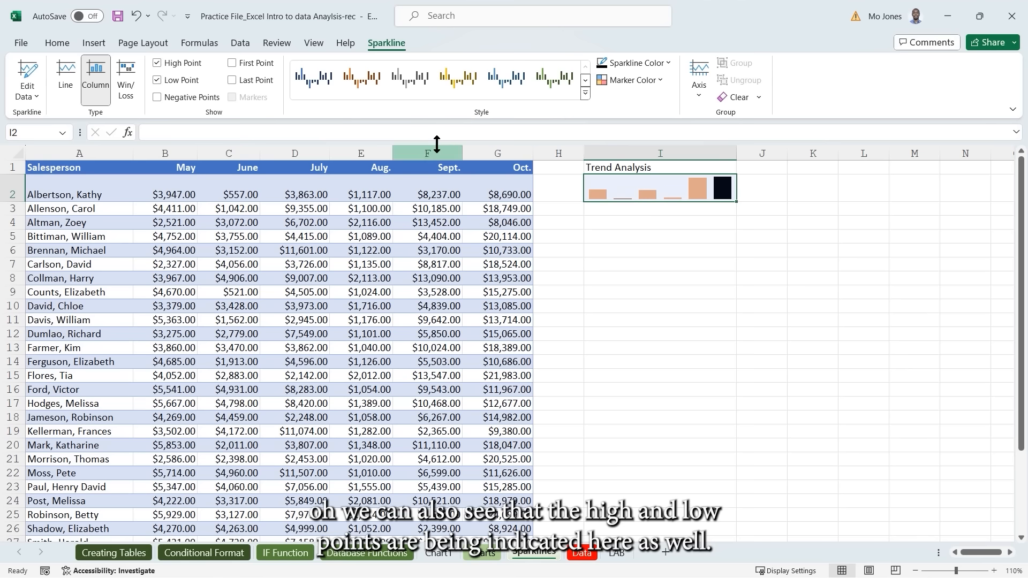
click(126, 85)
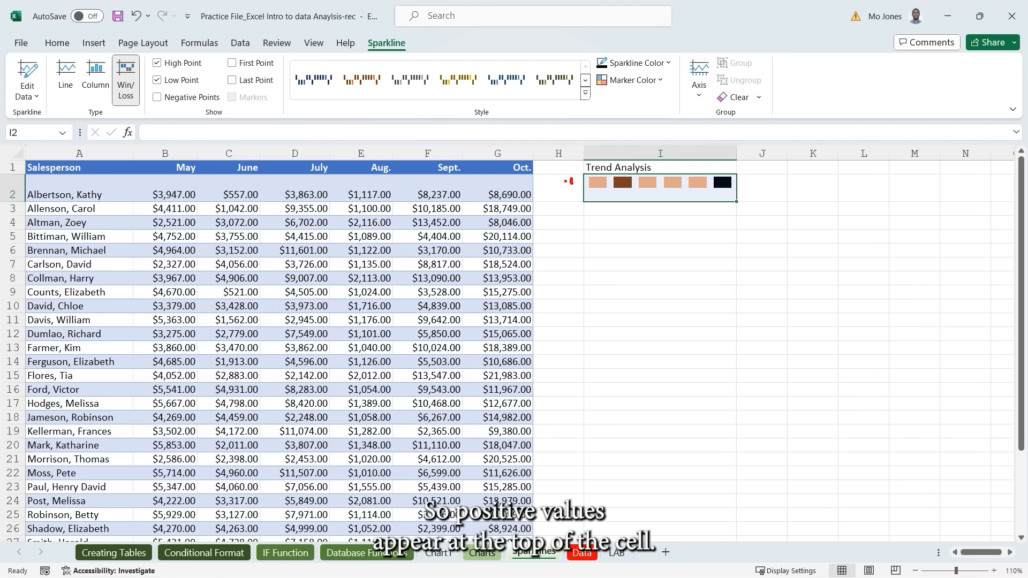
drag(566, 196, 575, 195)
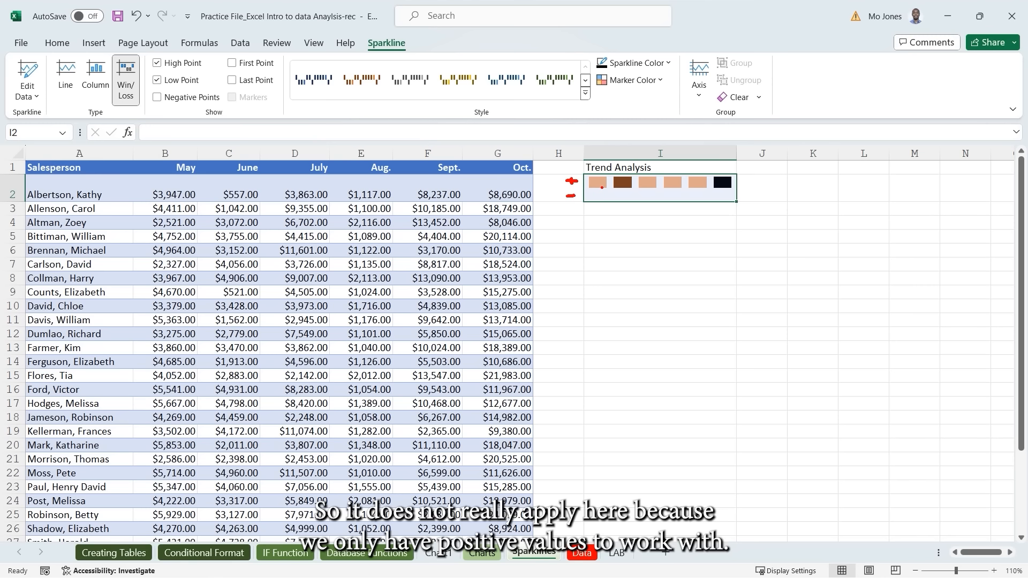
key(Escape)
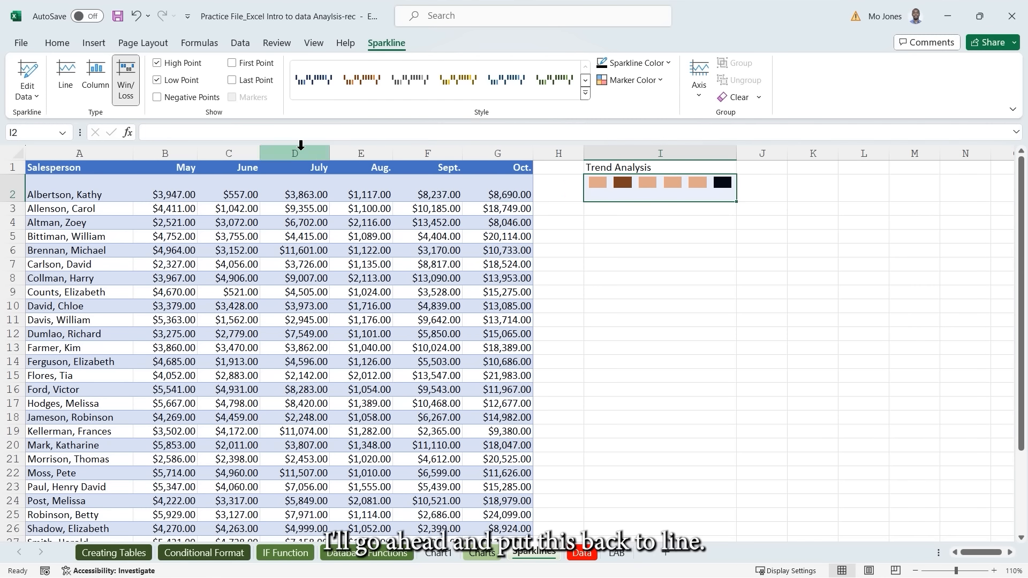
click(65, 81)
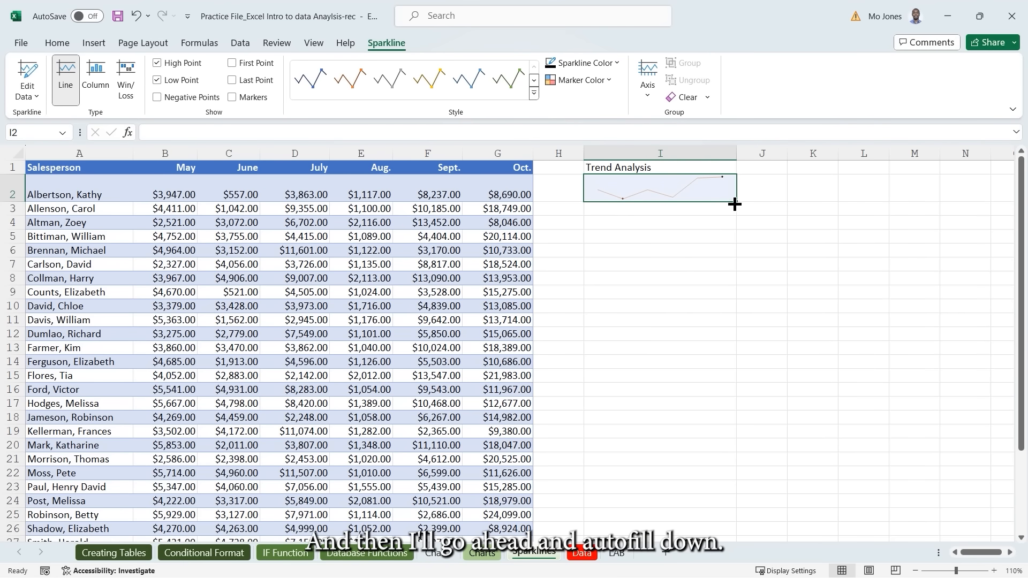
Autofill the I2 sparkline down through I31 to create sparklines for the remaining sales reps.
mouse_move(738, 202)
mouse_down()
mouse_move(748, 559)
mouse_move(737, 496)
mouse_up()
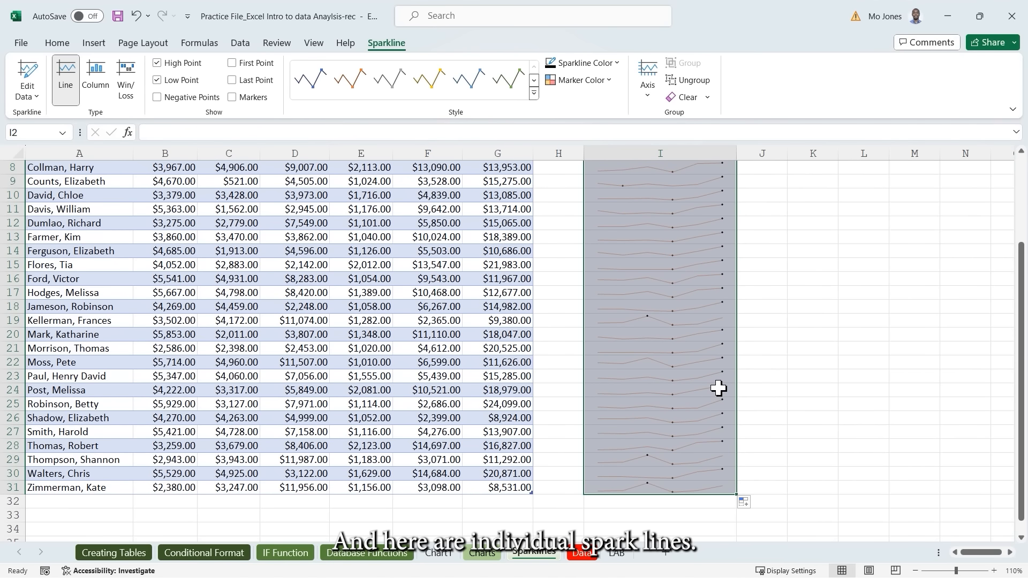
scroll(718, 389, up, 3)
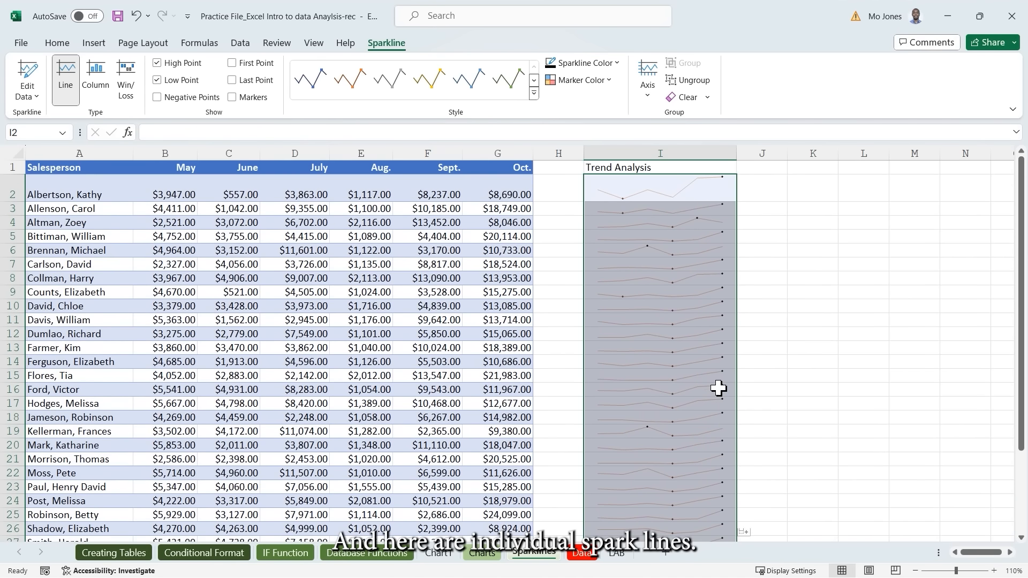
Set the height of rows 2 through 31 to 28, and clear the row selection.
mouse_move(17, 188)
mouse_down()
mouse_move(27, 556)
mouse_move(20, 500)
mouse_up()
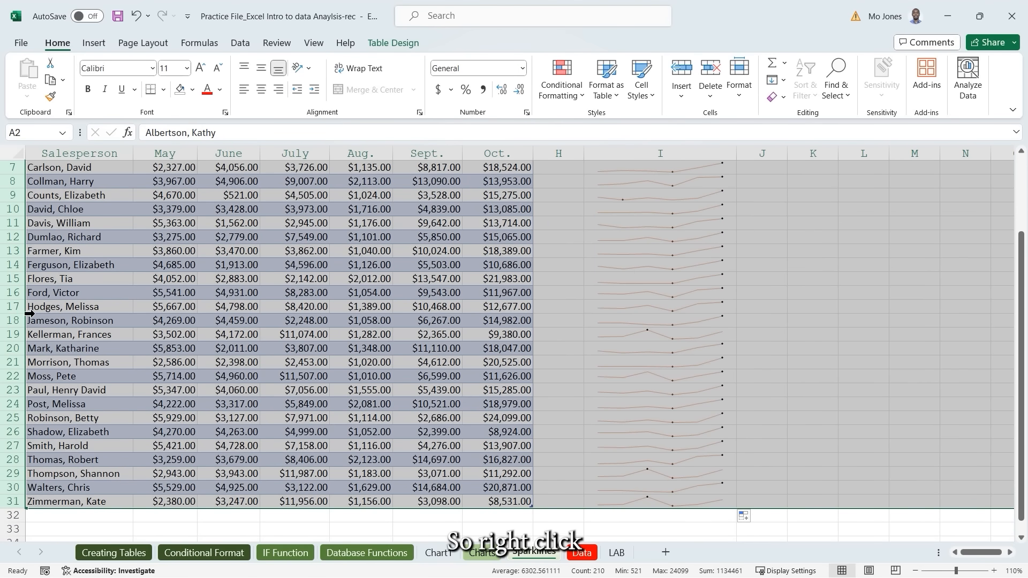
right_click(13, 290)
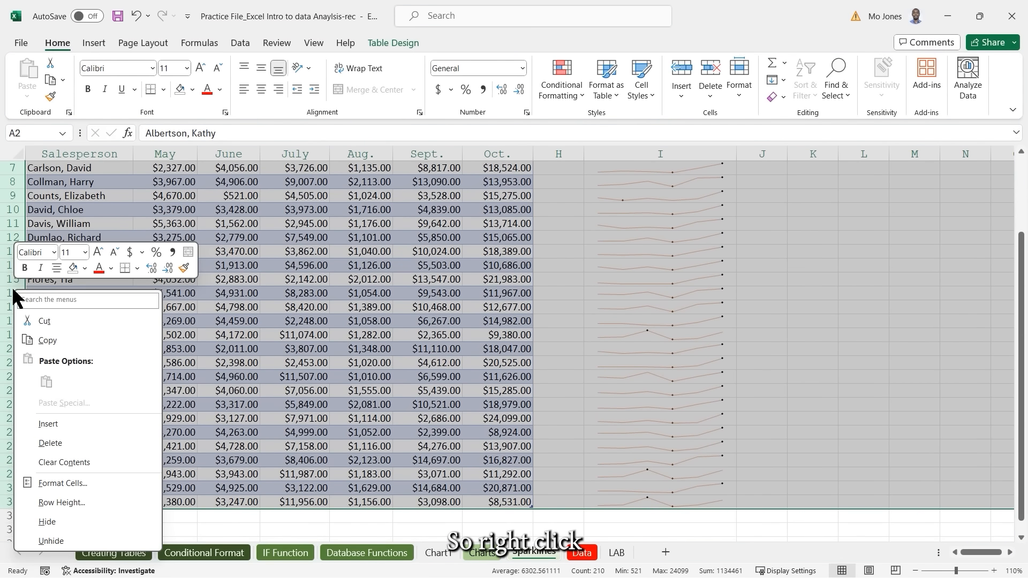
click(76, 504)
text(28)
key(Return)
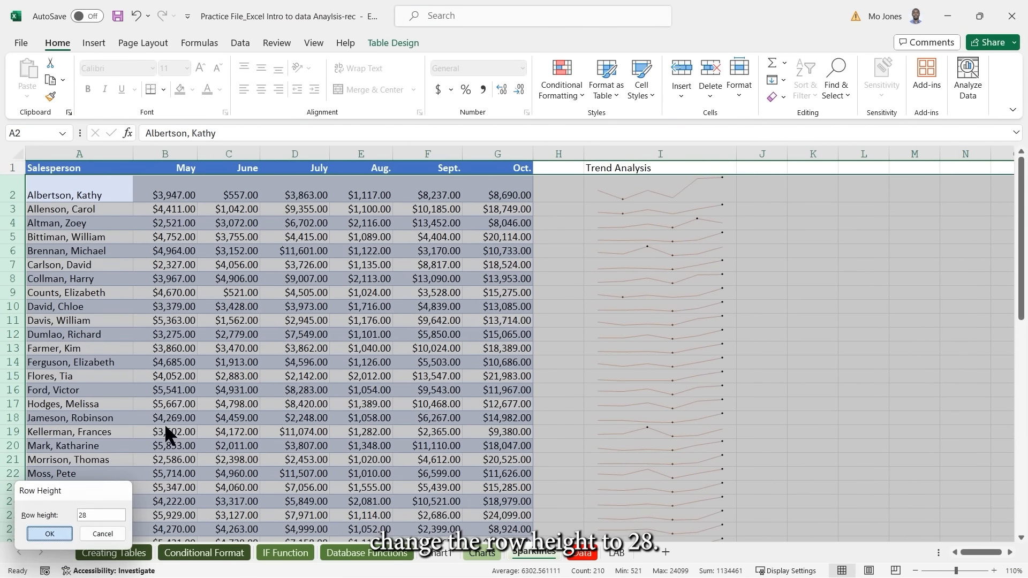
click(794, 243)
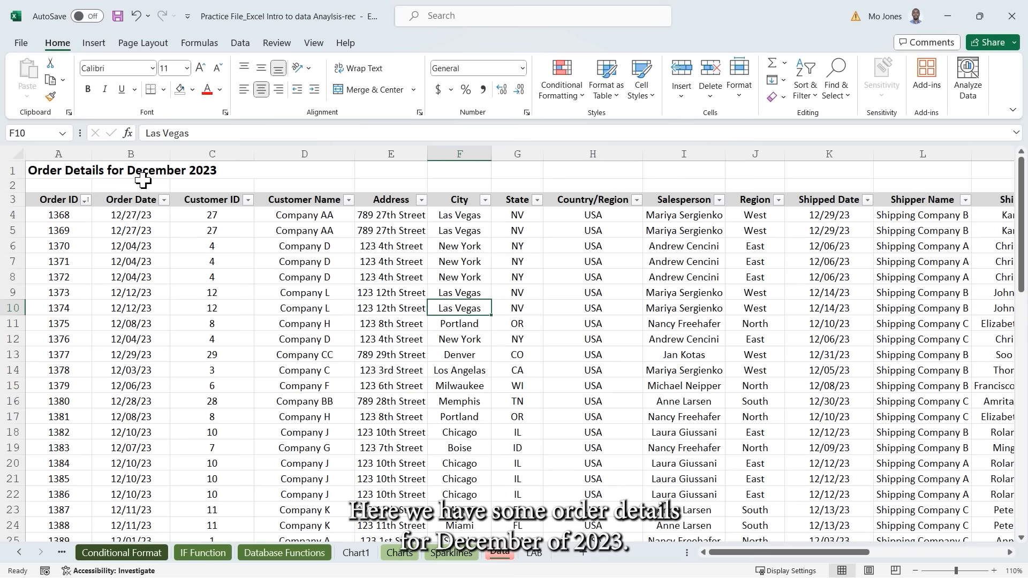
Look through the December 2023 order records on the Data sheet down to the last entry.
click(157, 245)
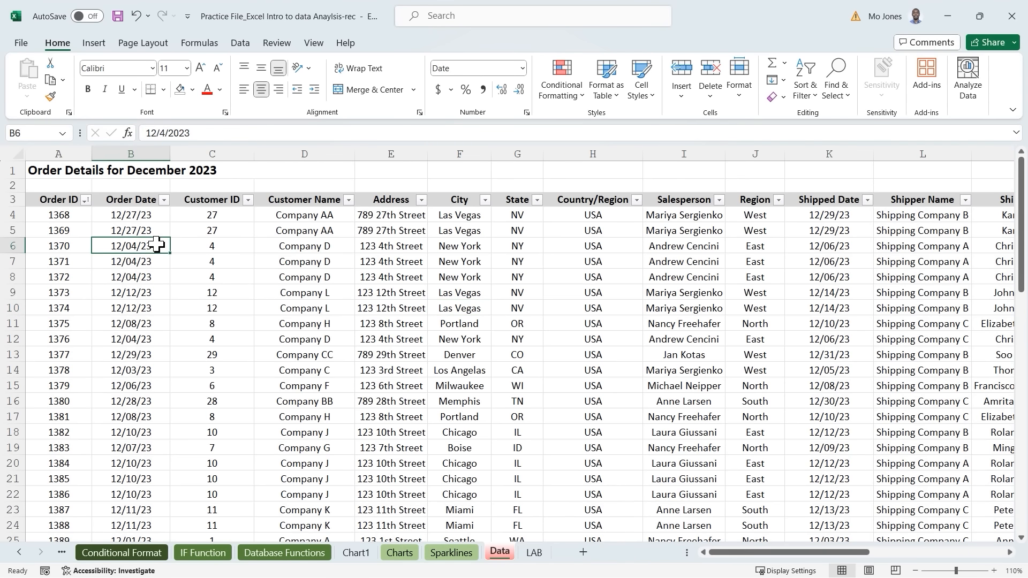
scroll(157, 245, down, 6)
scroll(157, 244, down, 12)
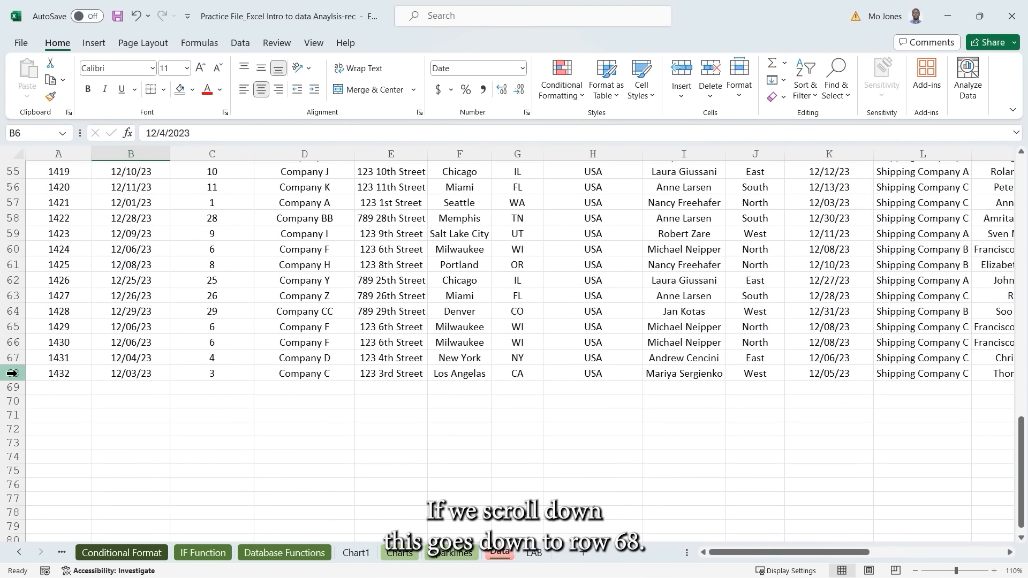
click(18, 377)
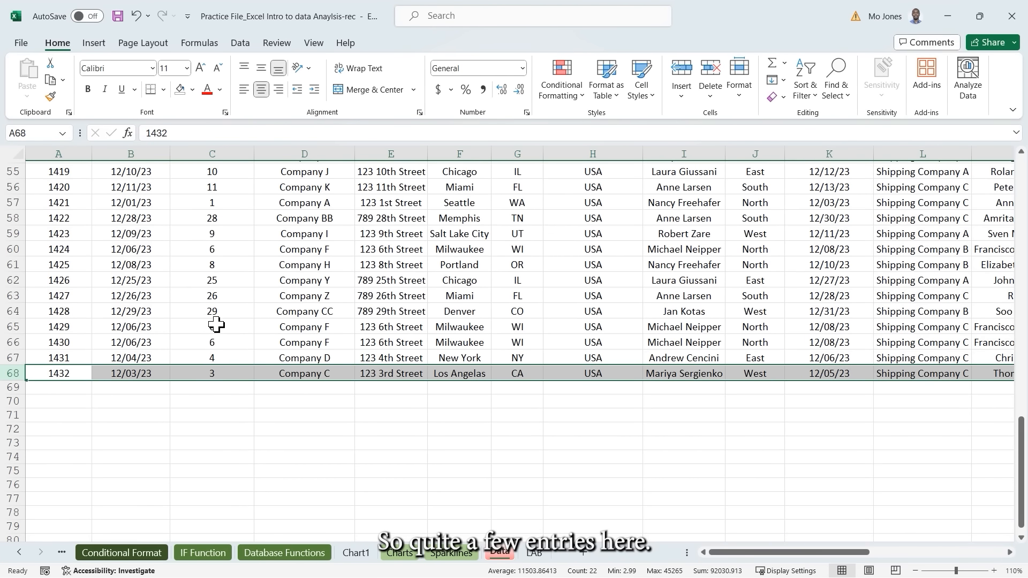
scroll(216, 324, up, 18)
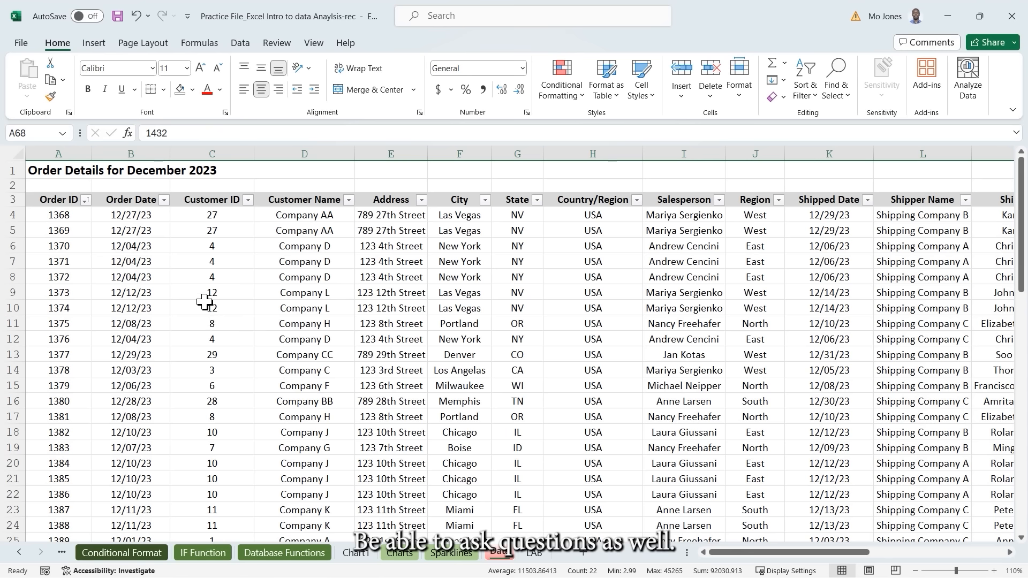
Review the order table's columns, from Order ID, Order Date and Customer ID through City, State, Region, Salesperson, Product Name and Category.
click(65, 200)
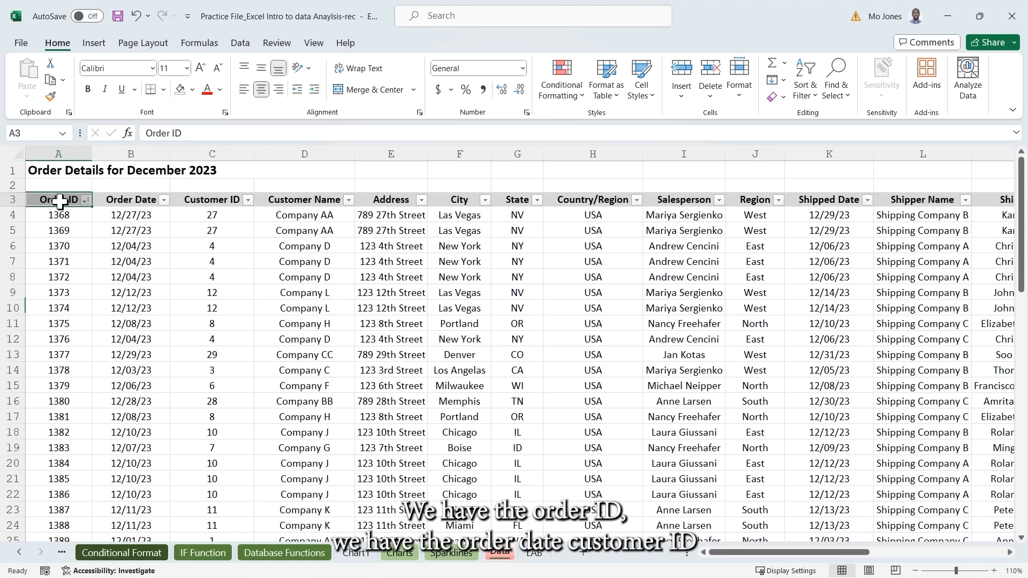
click(139, 200)
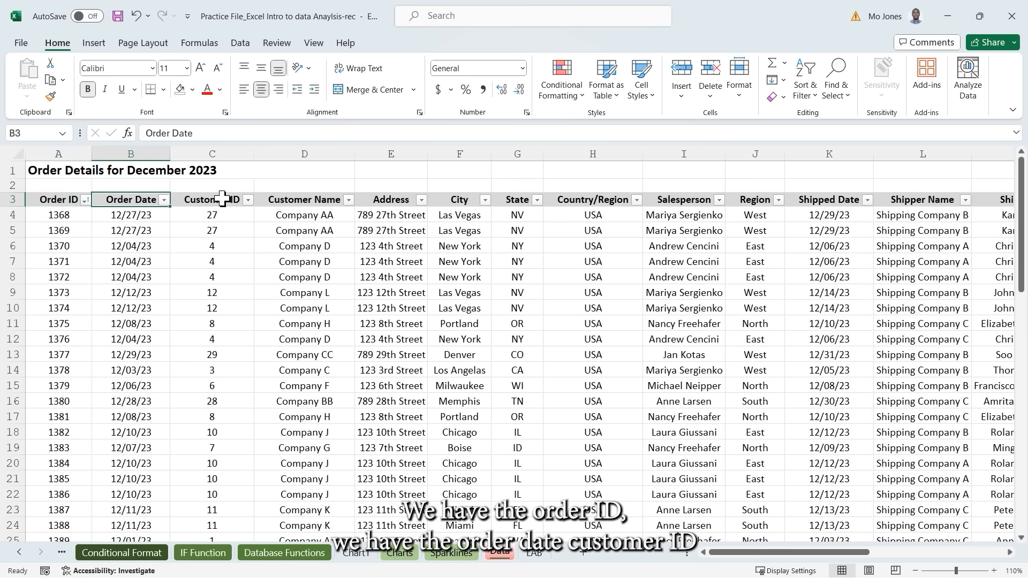
click(214, 198)
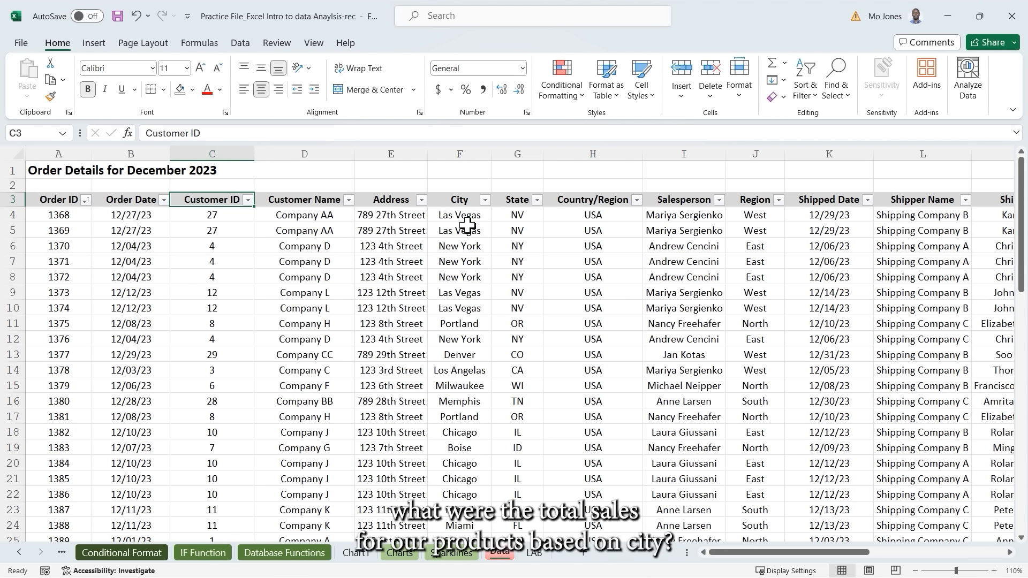
drag(464, 215, 463, 355)
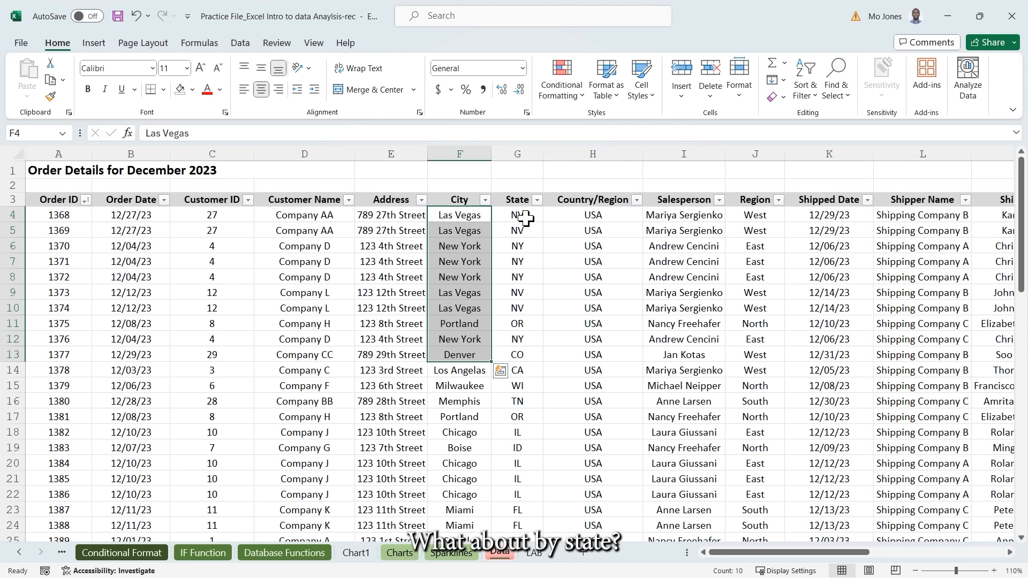
drag(525, 218, 522, 276)
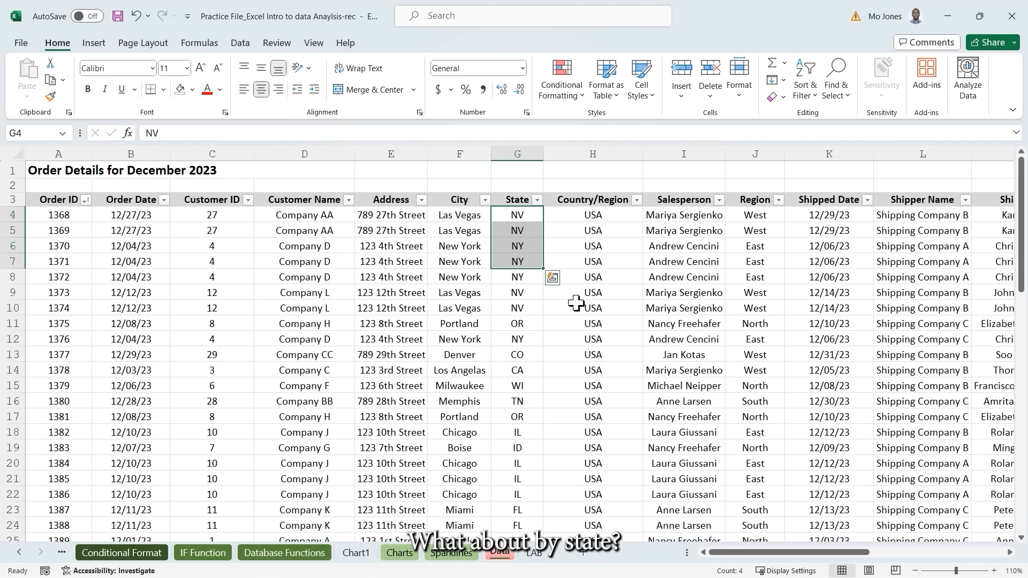
click(755, 368)
scroll(824, 546, right, 2)
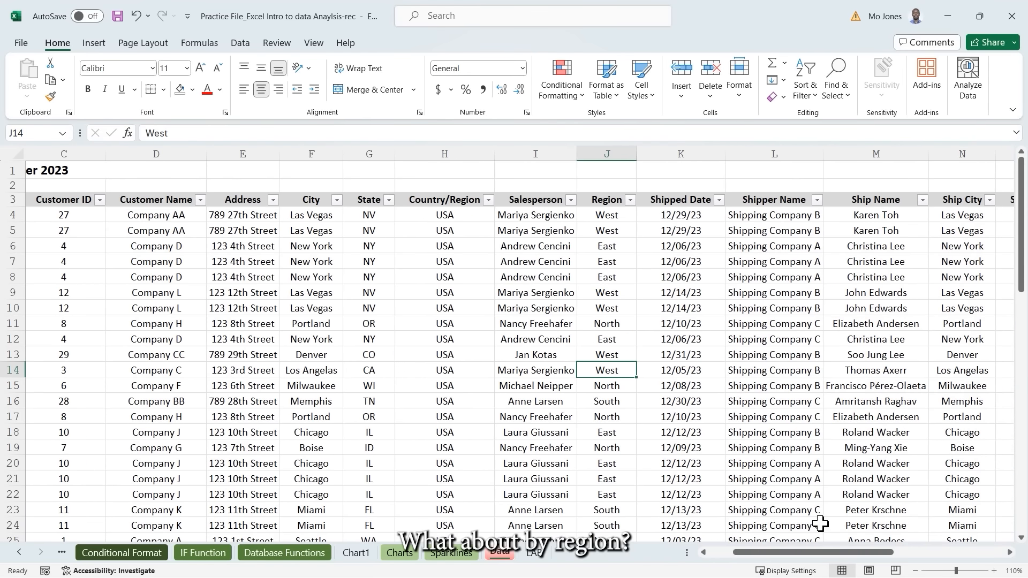
click(615, 232)
click(534, 232)
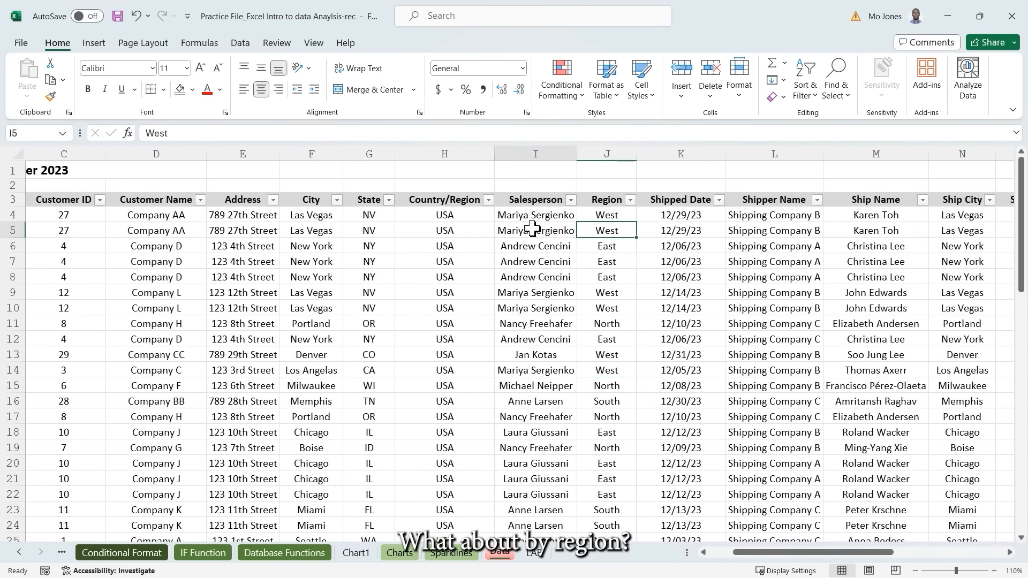
drag(825, 549, 926, 535)
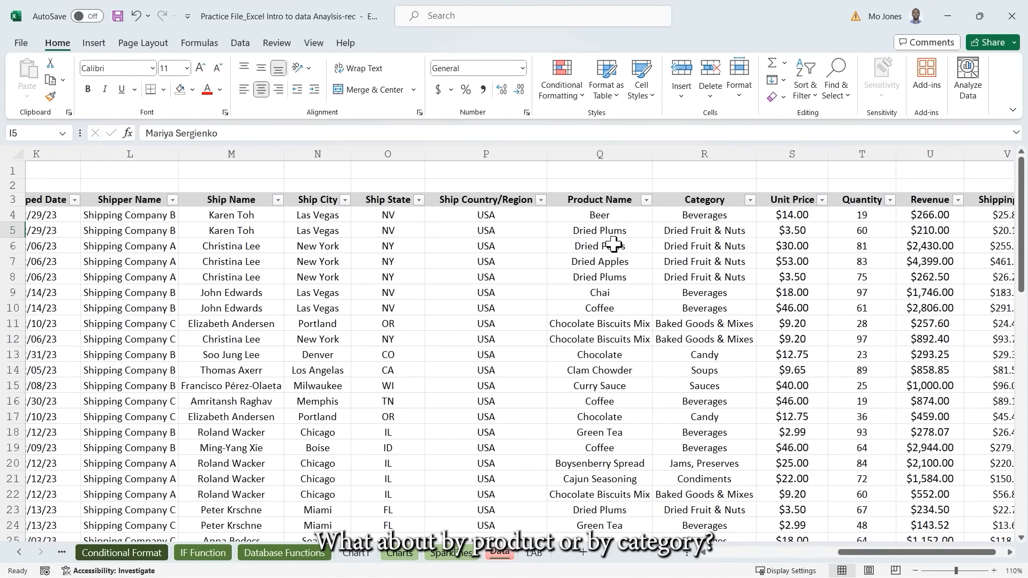
click(608, 231)
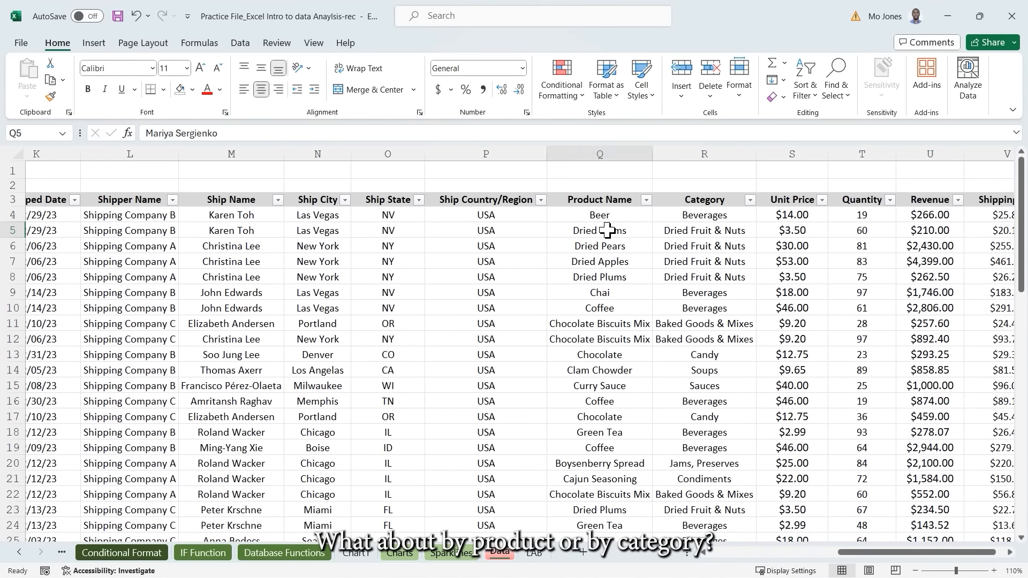
click(715, 231)
drag(926, 552, 934, 548)
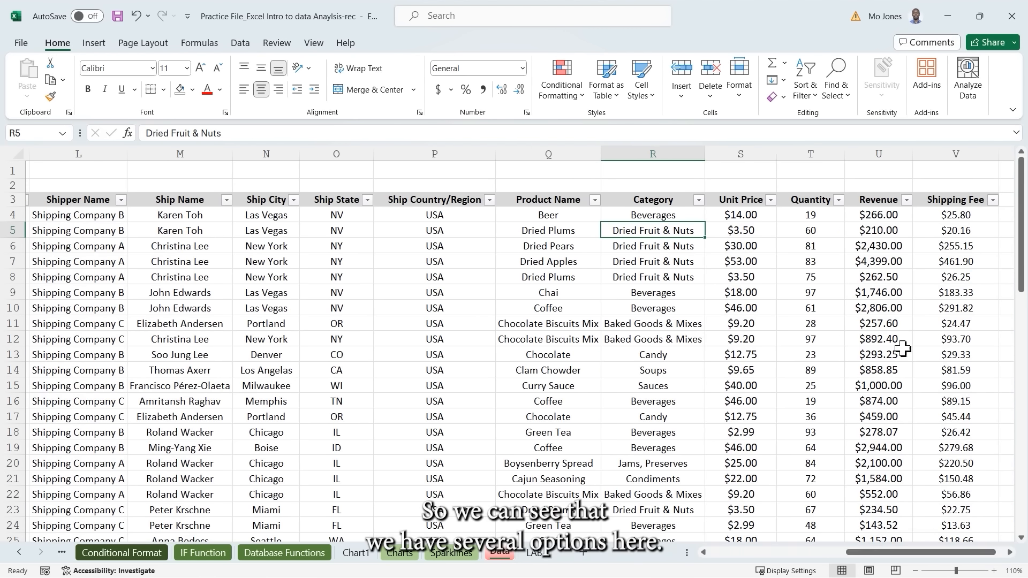
Inspect the Revenue column and examine the distinct values in the Category and Product Name filter lists.
click(879, 153)
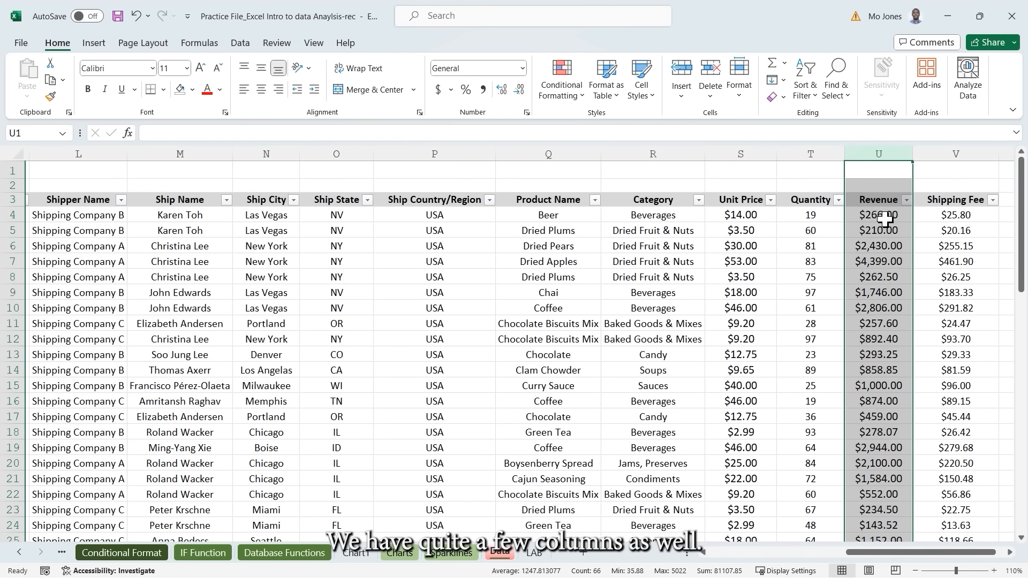
click(698, 202)
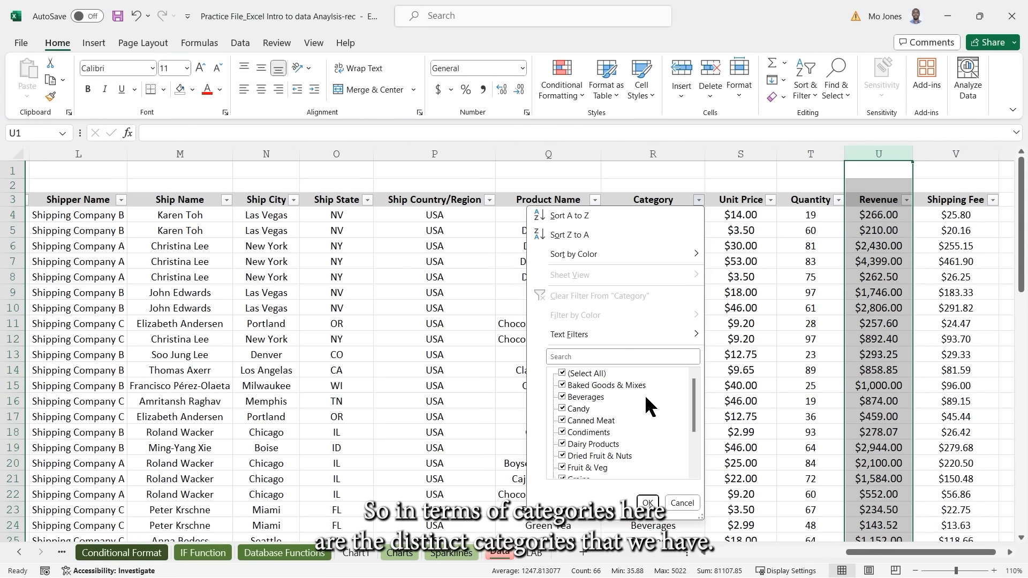
mouse_move(695, 394)
mouse_down()
mouse_move(695, 443)
mouse_move(699, 377)
mouse_up()
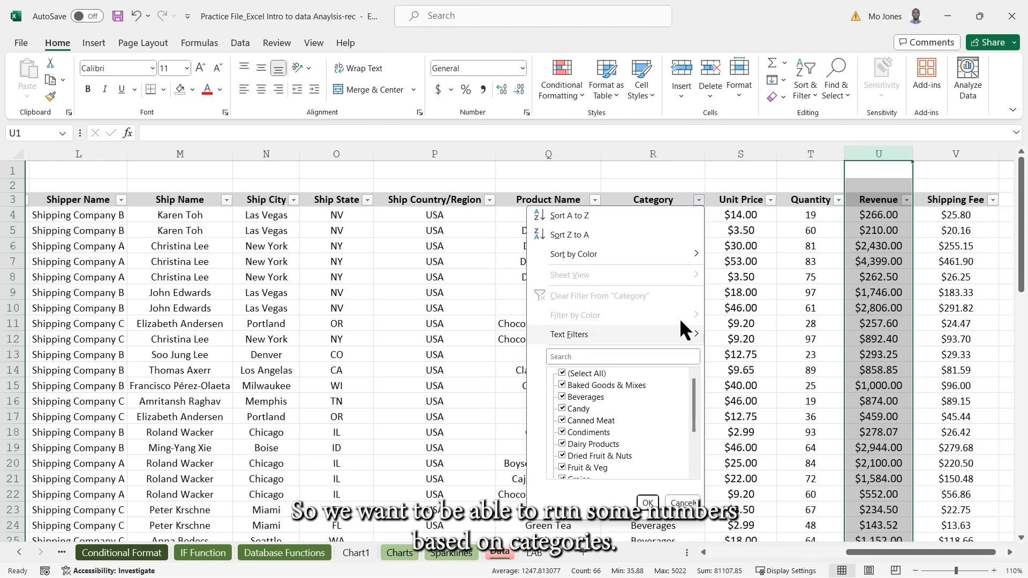
click(592, 205)
click(594, 201)
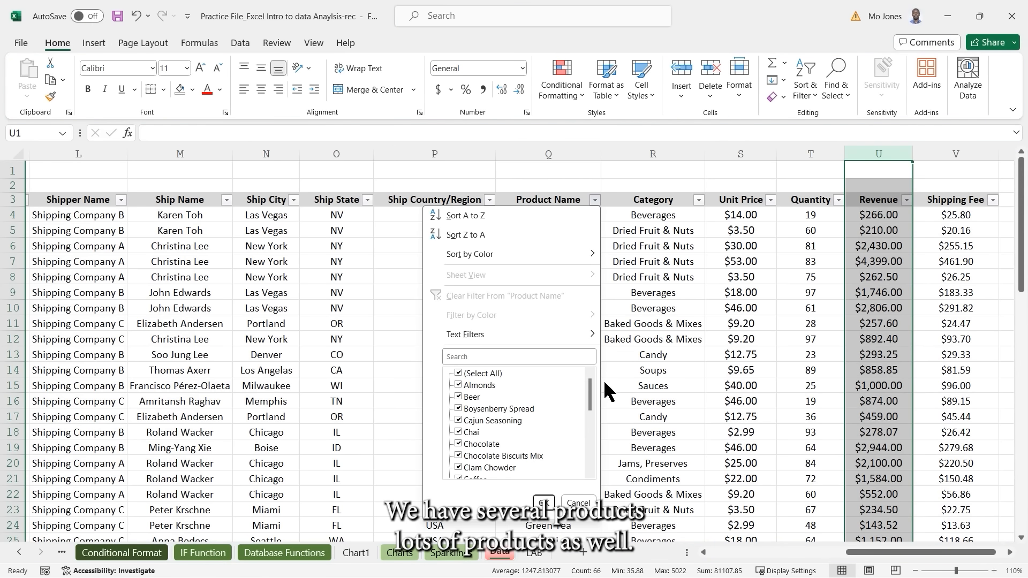
drag(592, 402, 594, 441)
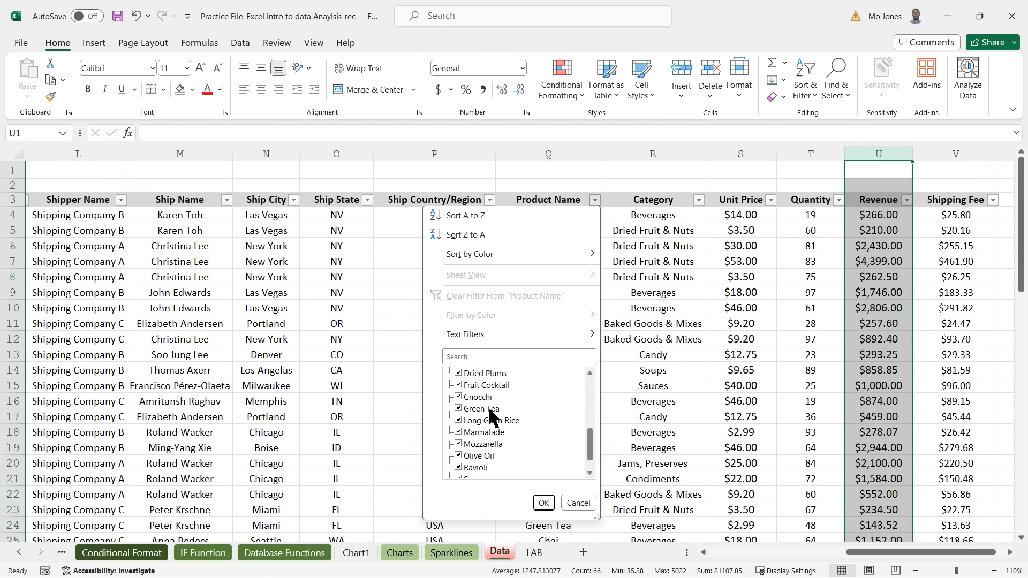
Examine the distinct values in the Region and Salesperson filter lists, then skim the December 2023 order records.
click(536, 171)
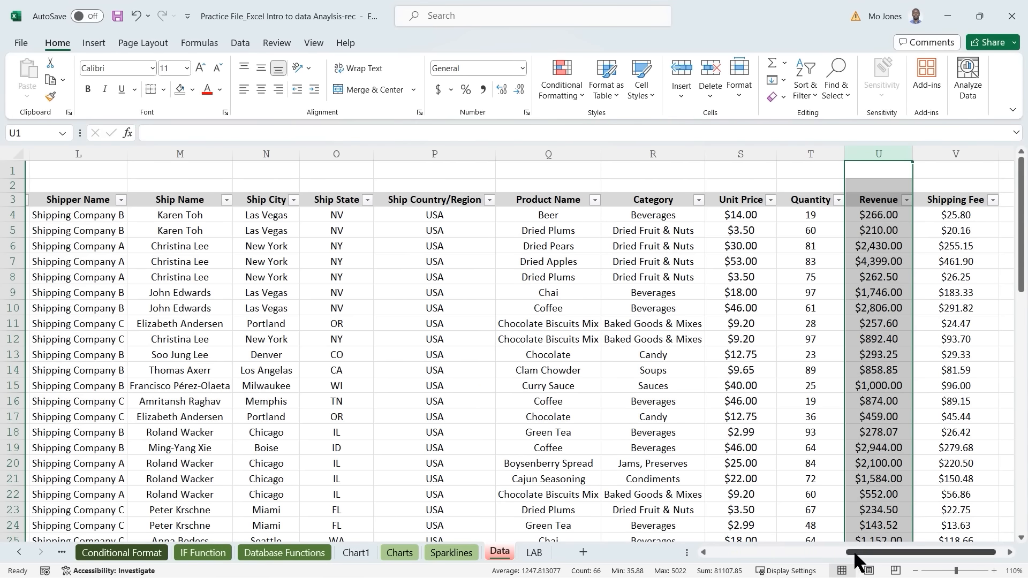
drag(854, 554, 712, 564)
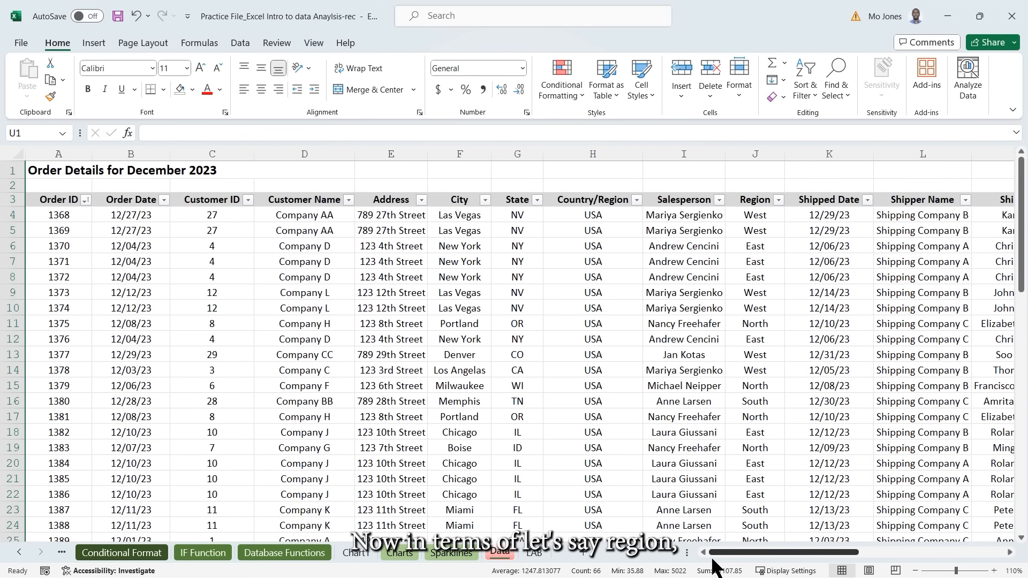
click(778, 200)
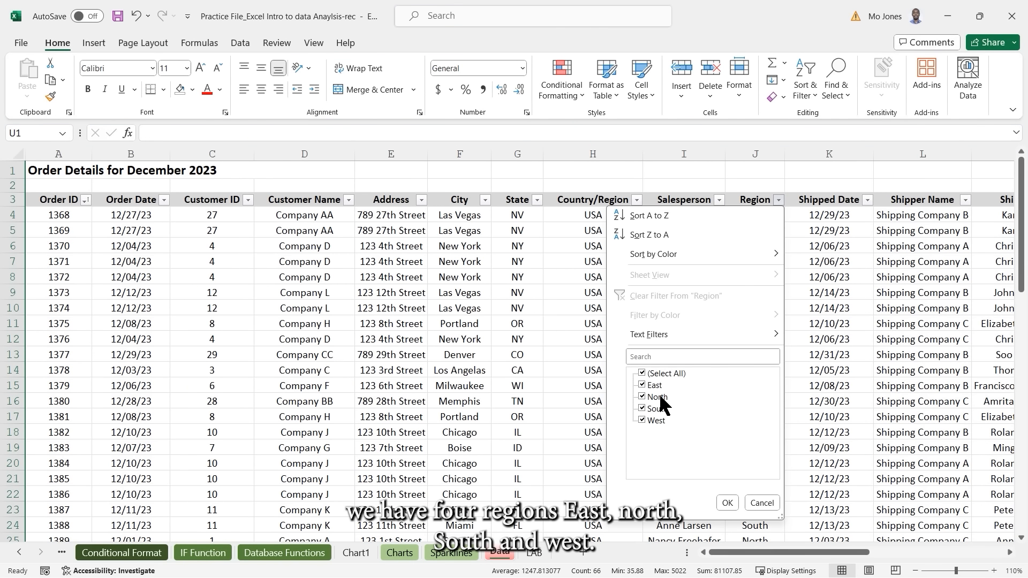
click(710, 172)
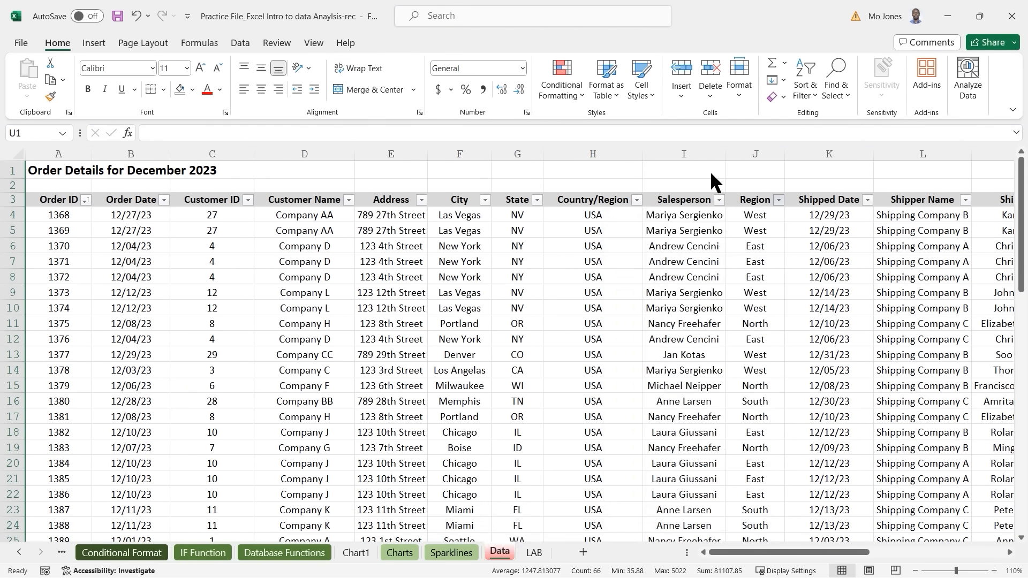
click(719, 200)
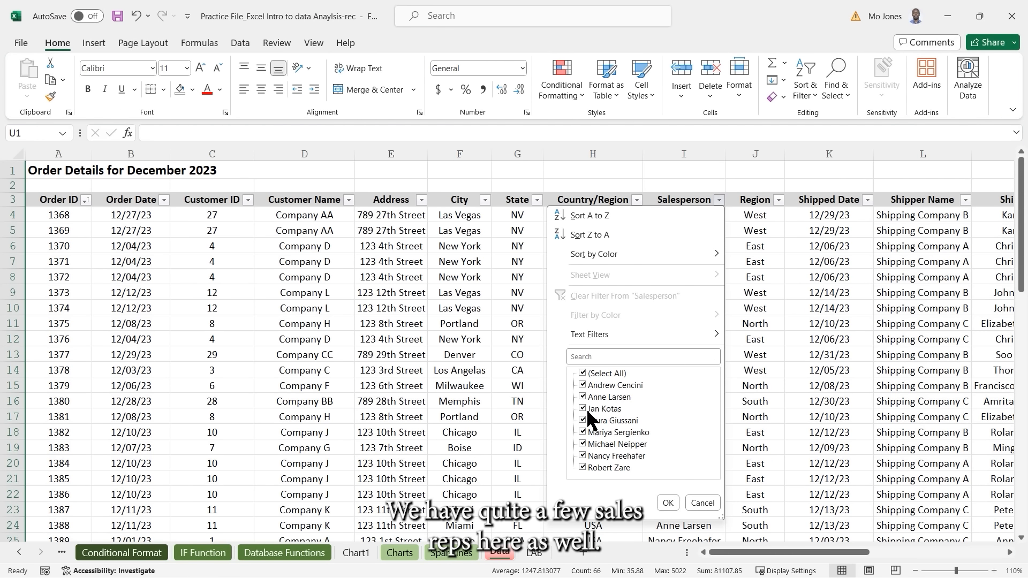
click(431, 245)
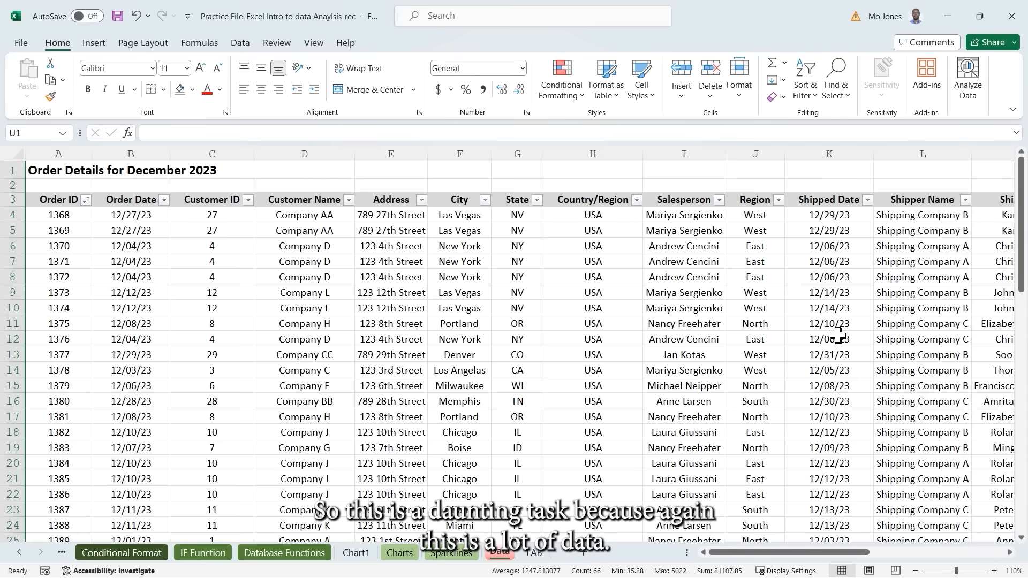
scroll(839, 336, down, 1)
scroll(838, 335, down, 5)
scroll(835, 334, up, 6)
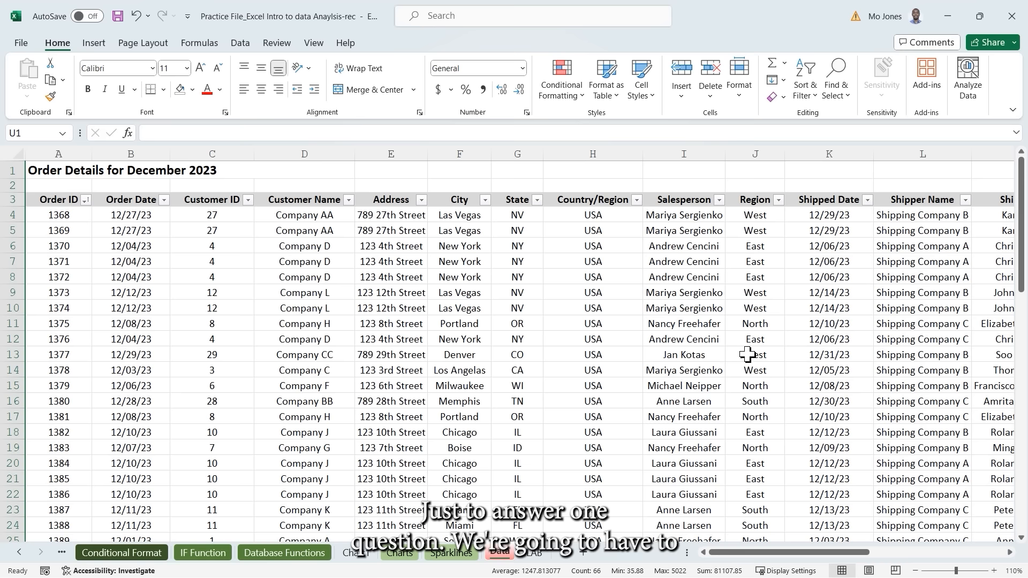
click(813, 169)
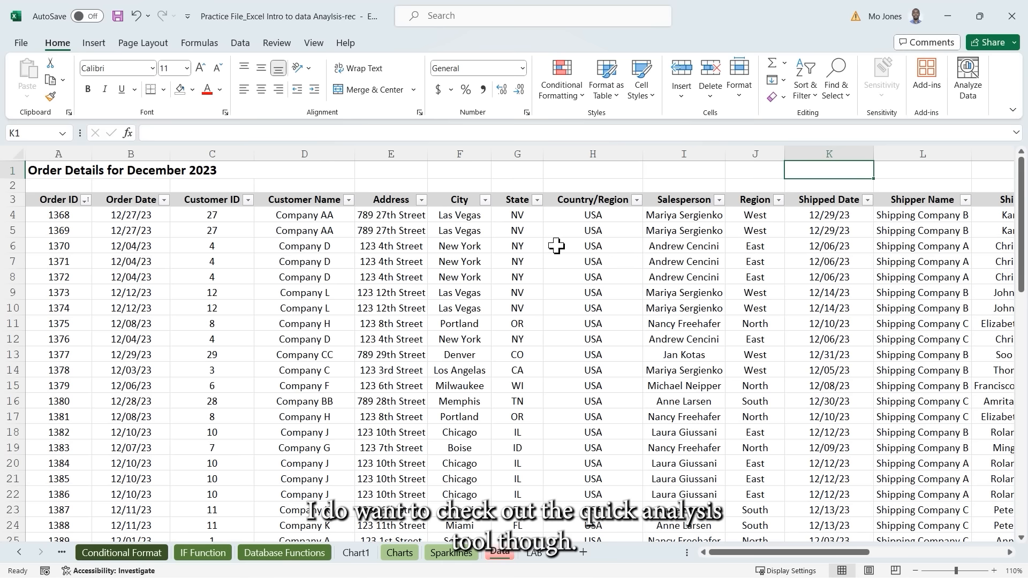
Add a shortcut note above the order data, with "Quickly Analyze" in H1 and "CTRL+Q" in I1.
click(591, 171)
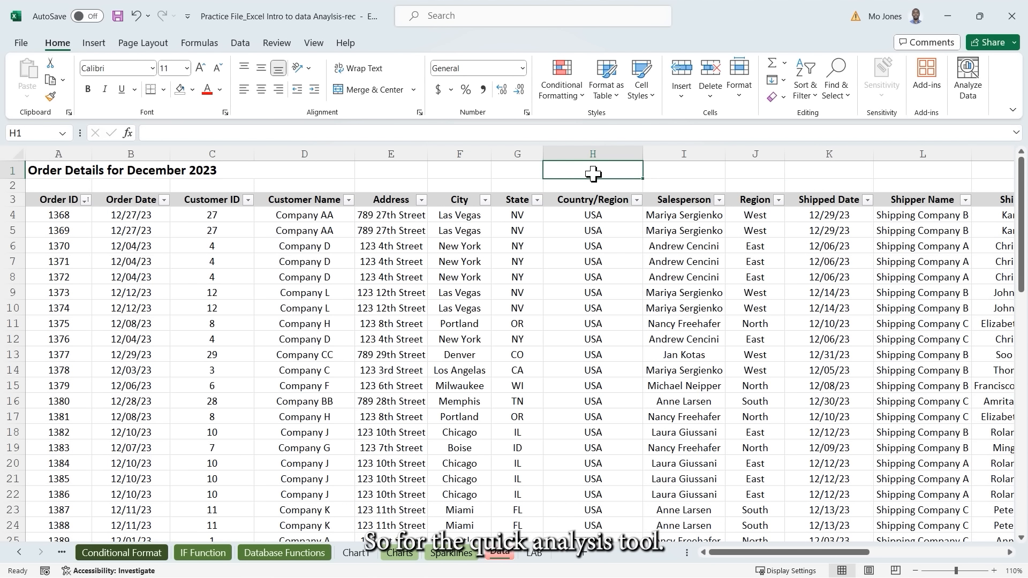
text(Quick)
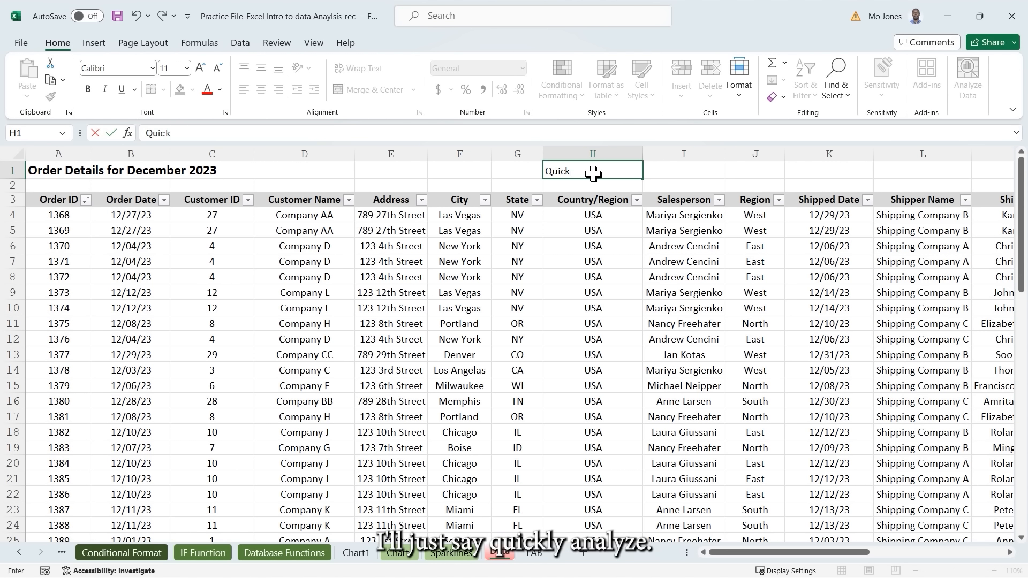
text(ly Ana)
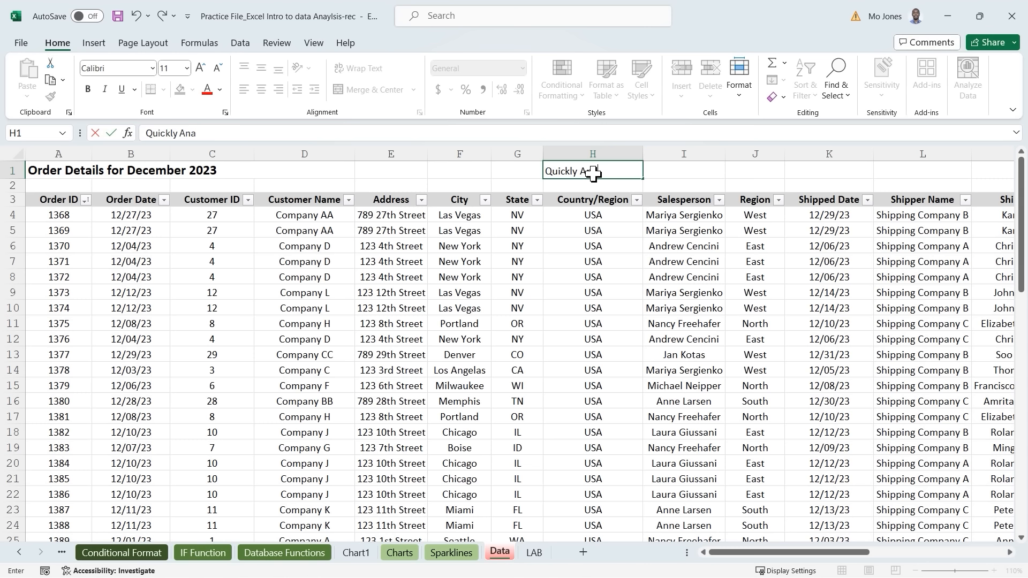
text(lyze)
key(Tab)
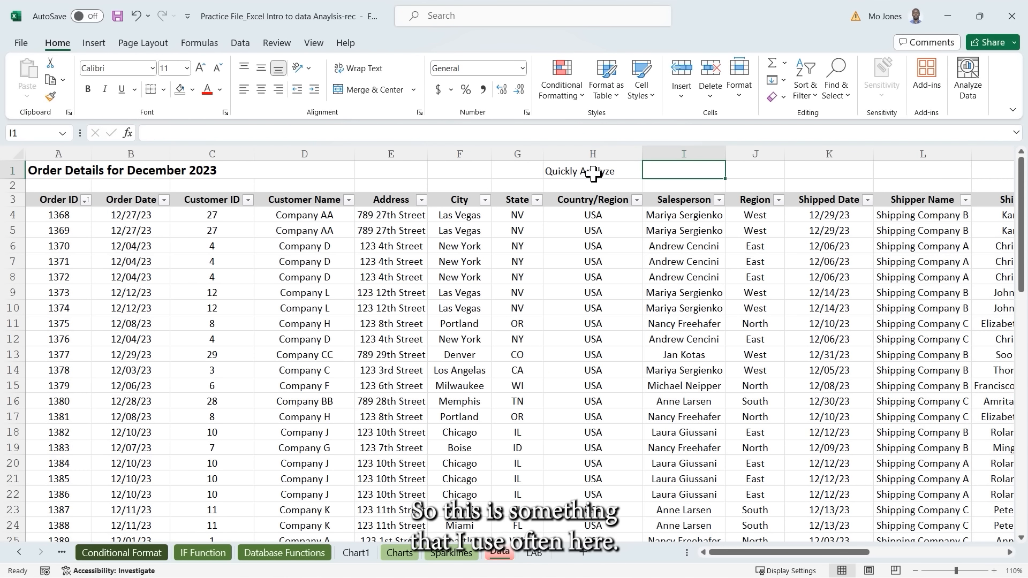
text(CT)
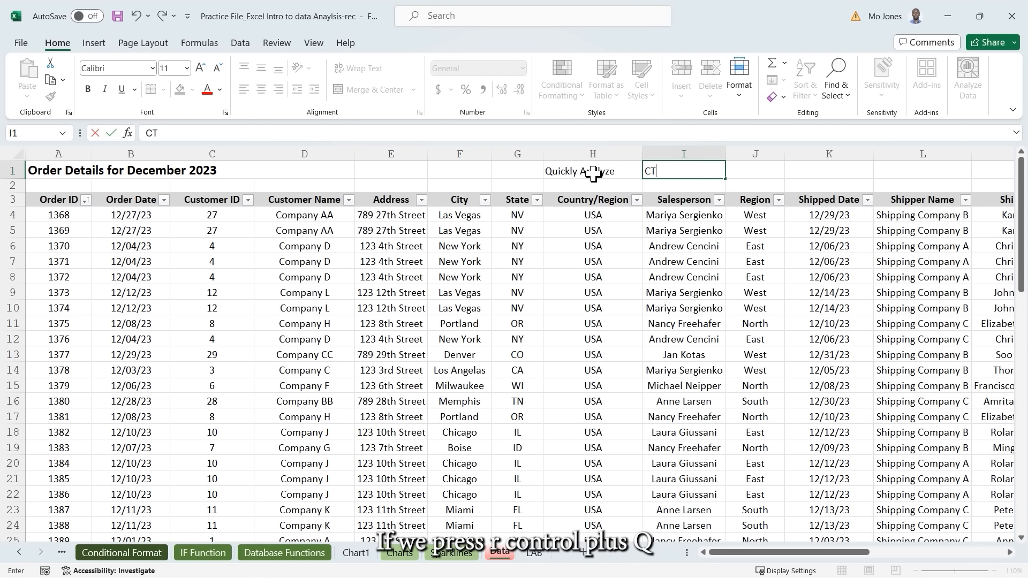
text(RL+)
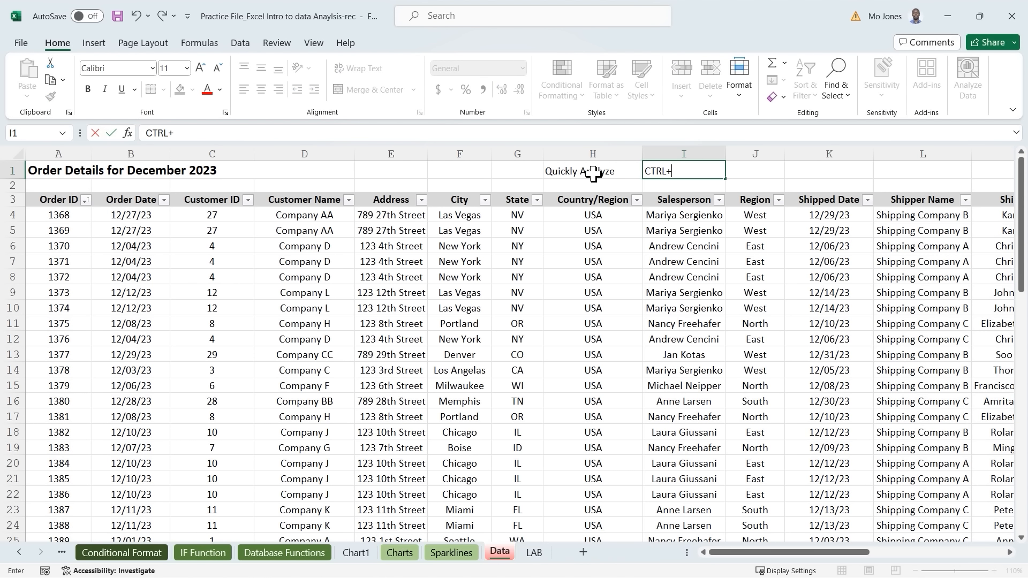
text(Q)
Use Quick Analysis on the order data to create the suggested PivotTable of summed Revenue by Region.
click(521, 277)
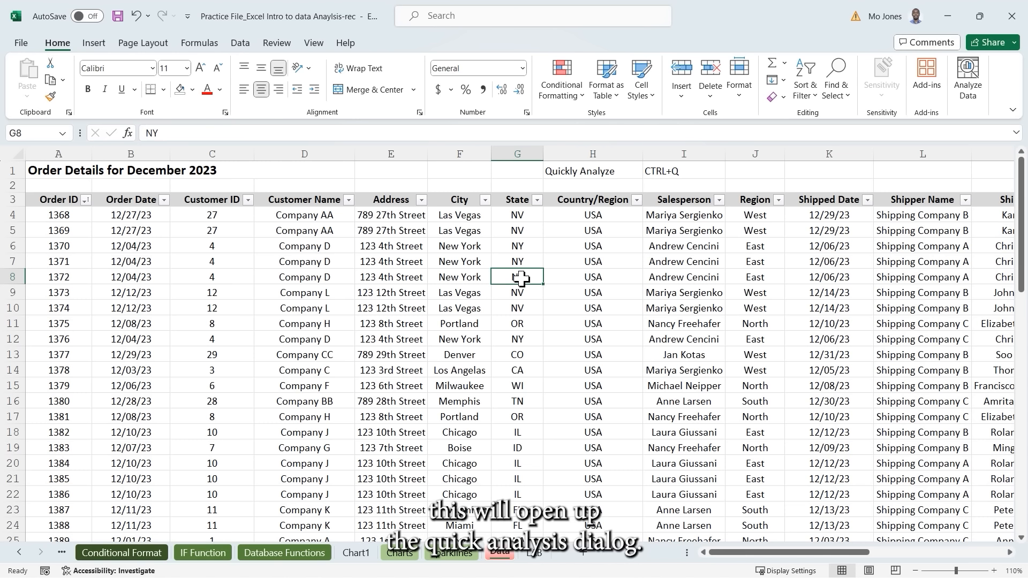
key(ctrl+q)
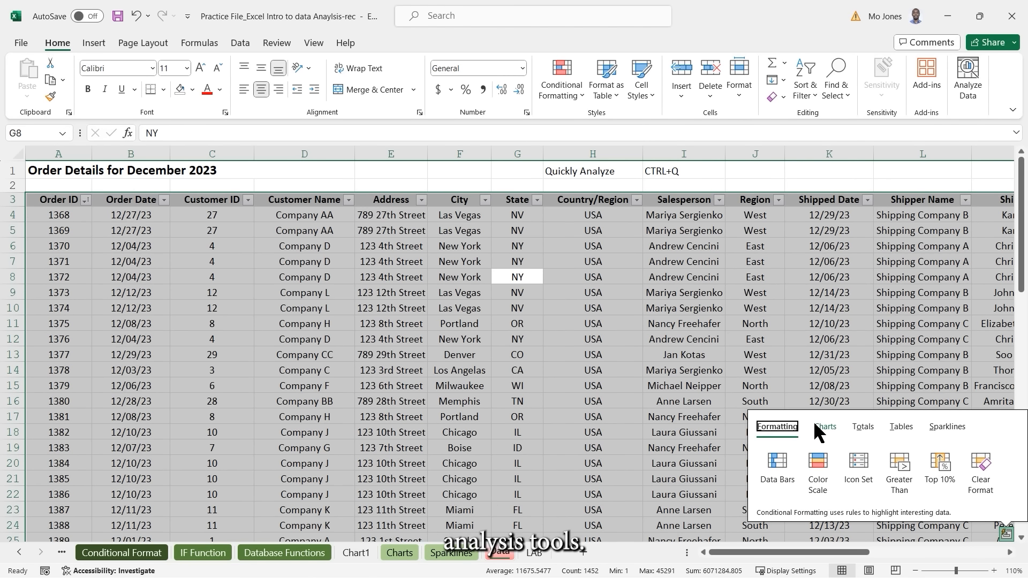
click(901, 434)
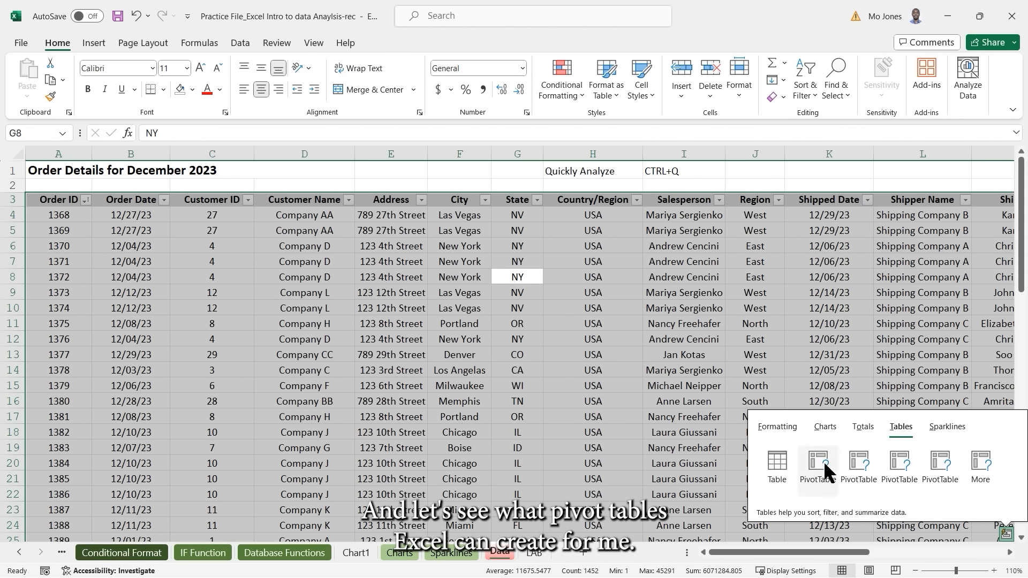
mouse_move(821, 462)
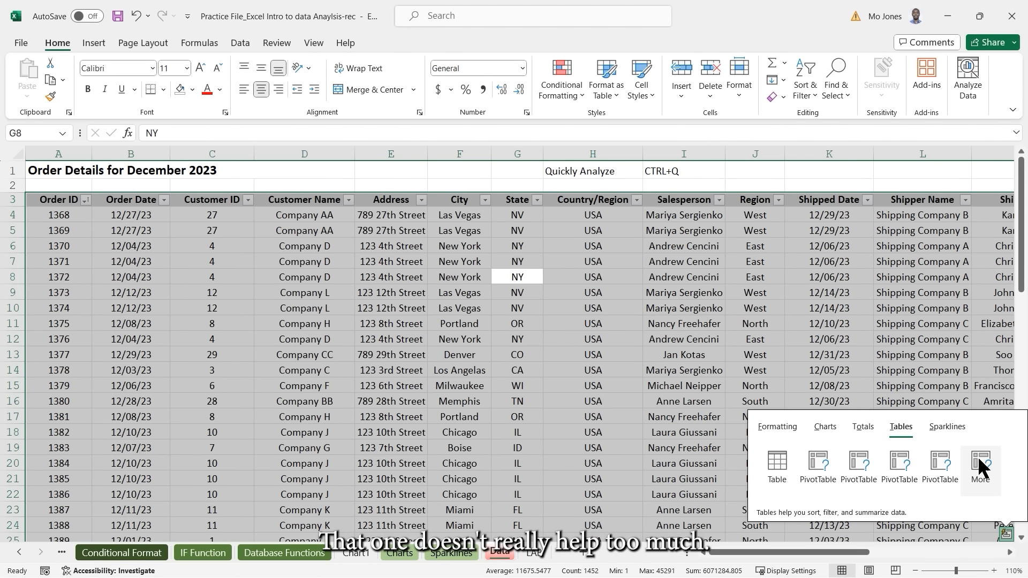
click(819, 461)
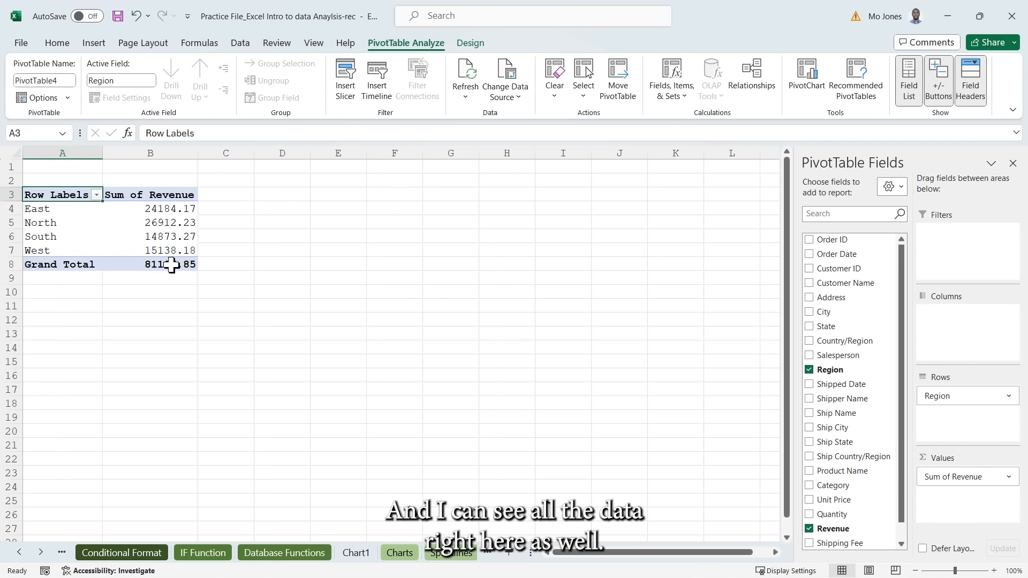
click(172, 265)
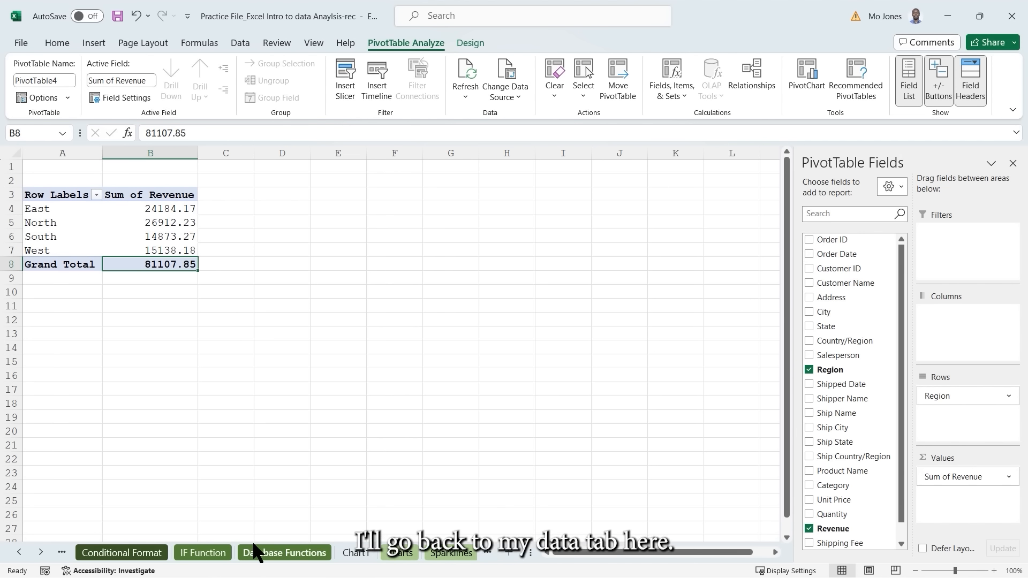
Return to the Data sheet and convert the order range A3:V68 into a table with headers.
click(40, 552)
click(40, 552)
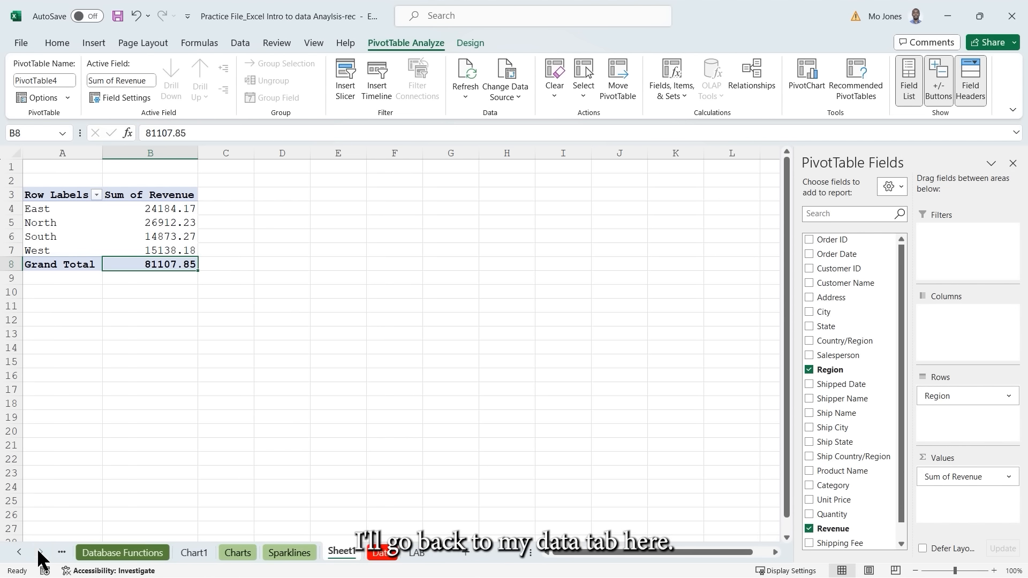
click(384, 552)
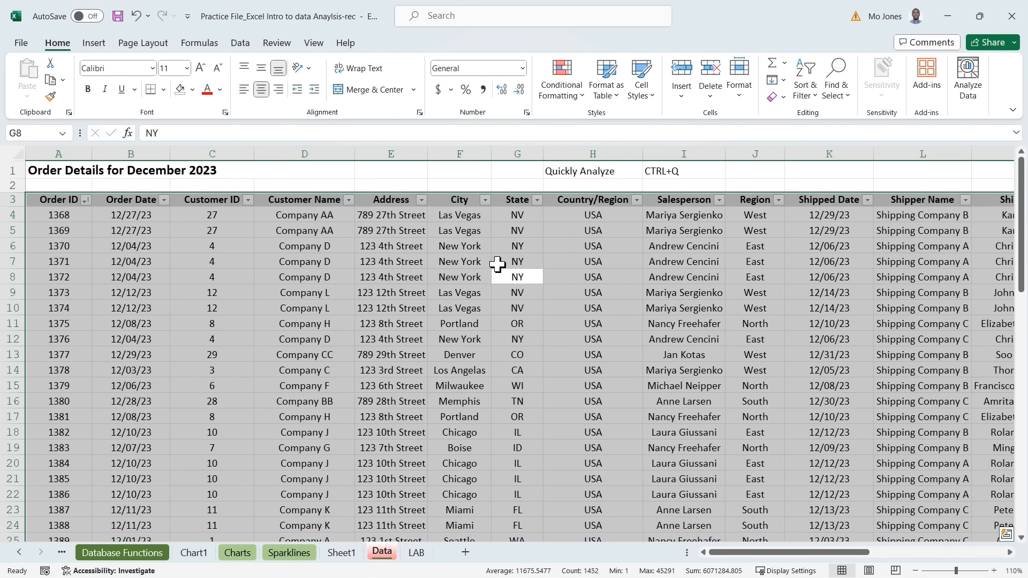
click(452, 261)
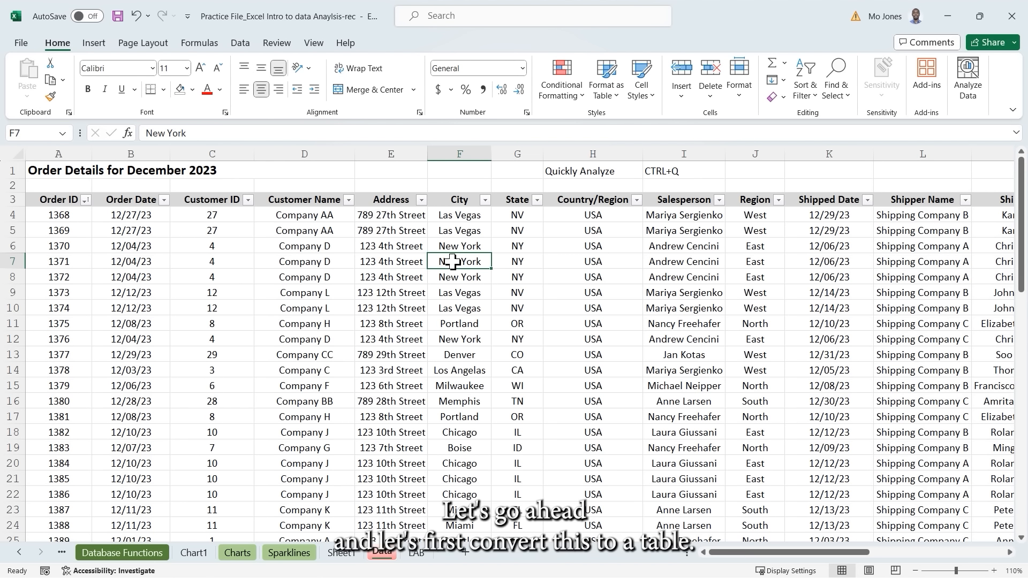
click(408, 288)
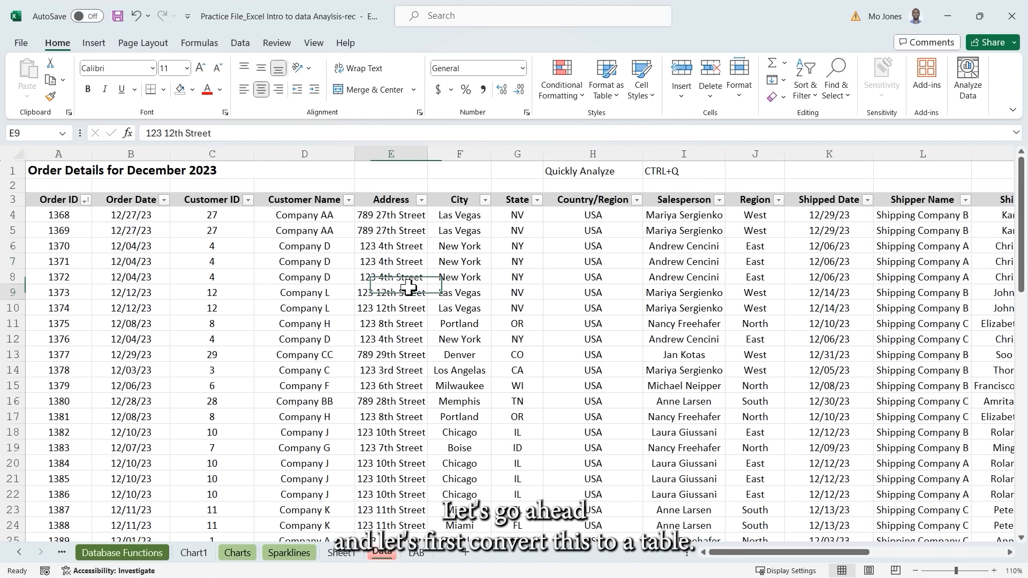
key(ctrl+t)
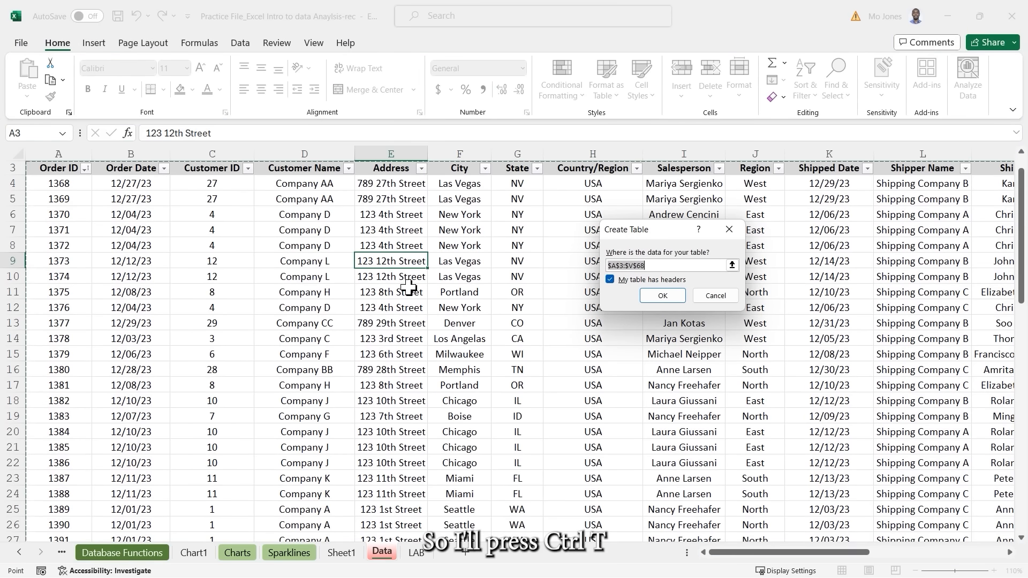
key(Return)
scroll(408, 288, up, 1)
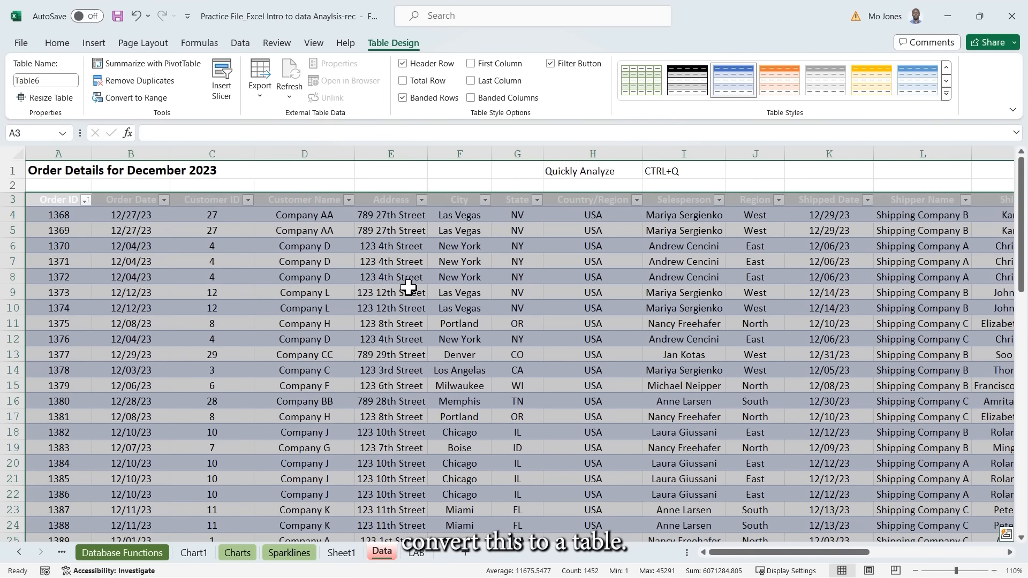
Insert a blank PivotTable based on the order table on a new worksheet.
click(546, 240)
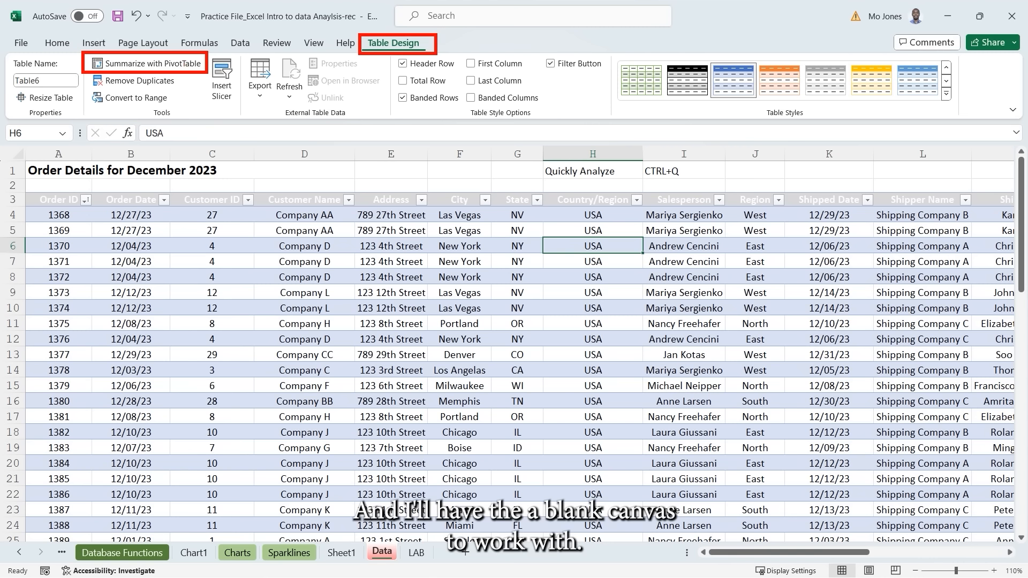
click(94, 45)
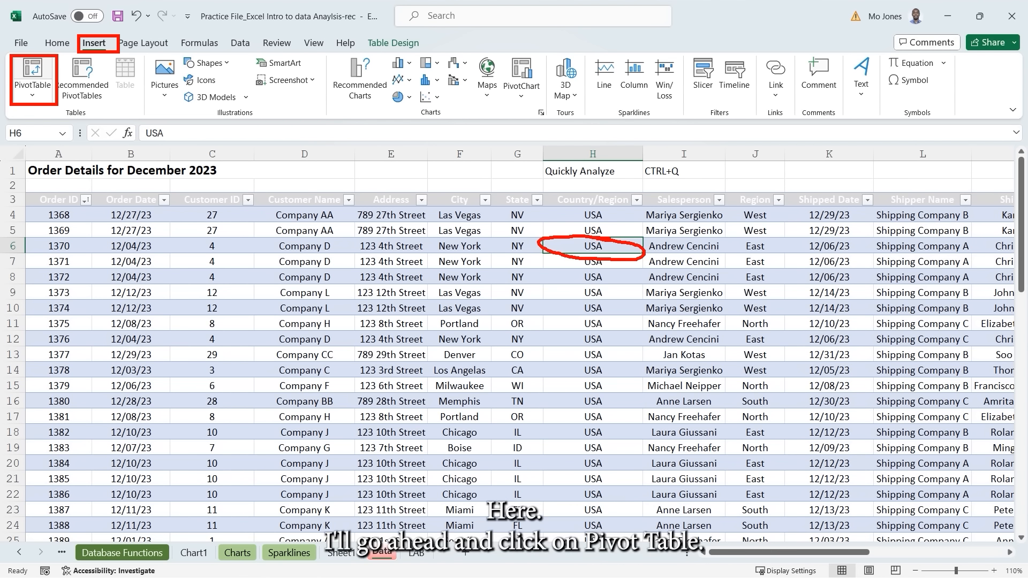
click(33, 75)
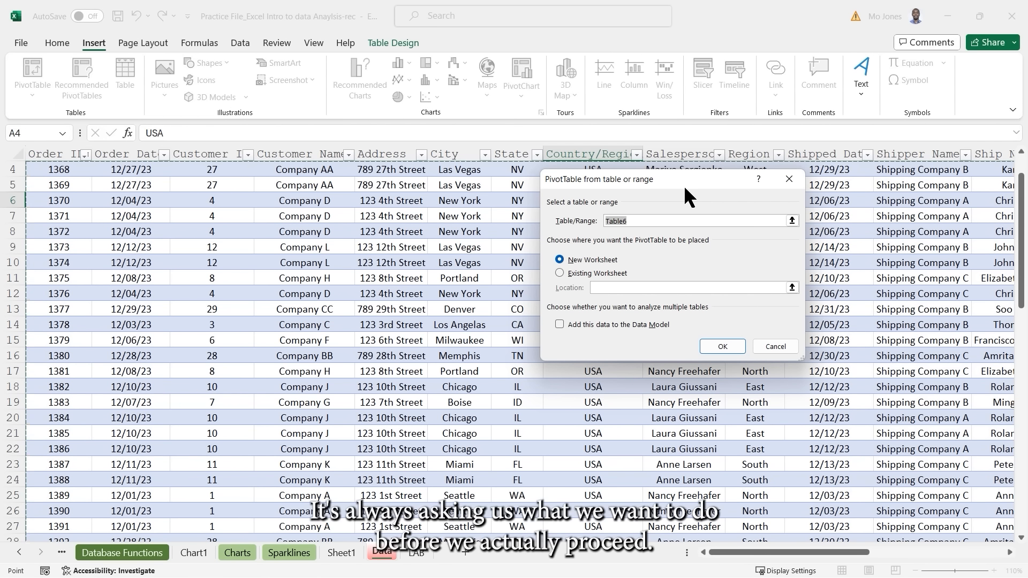
drag(684, 187, 519, 97)
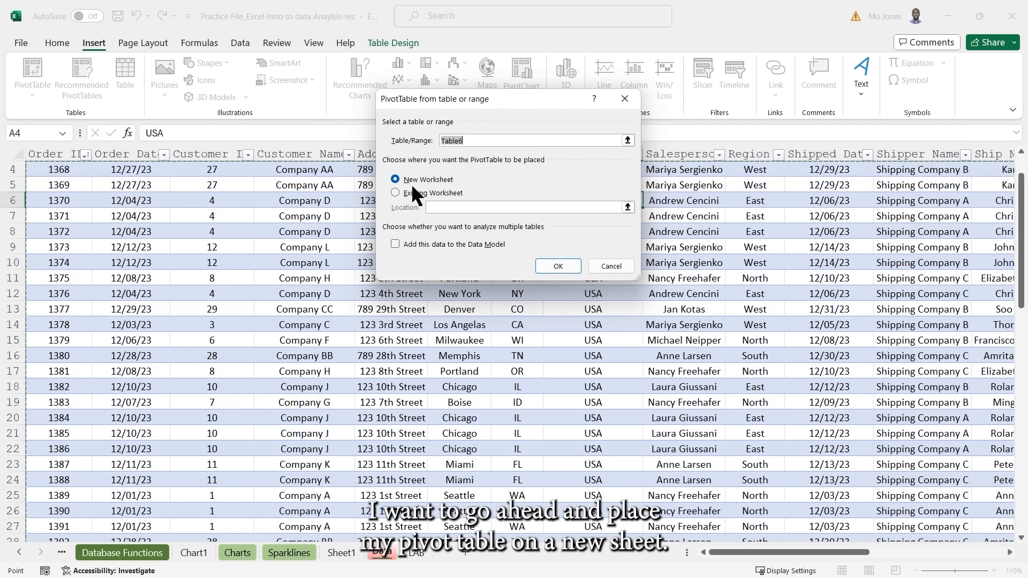
click(558, 266)
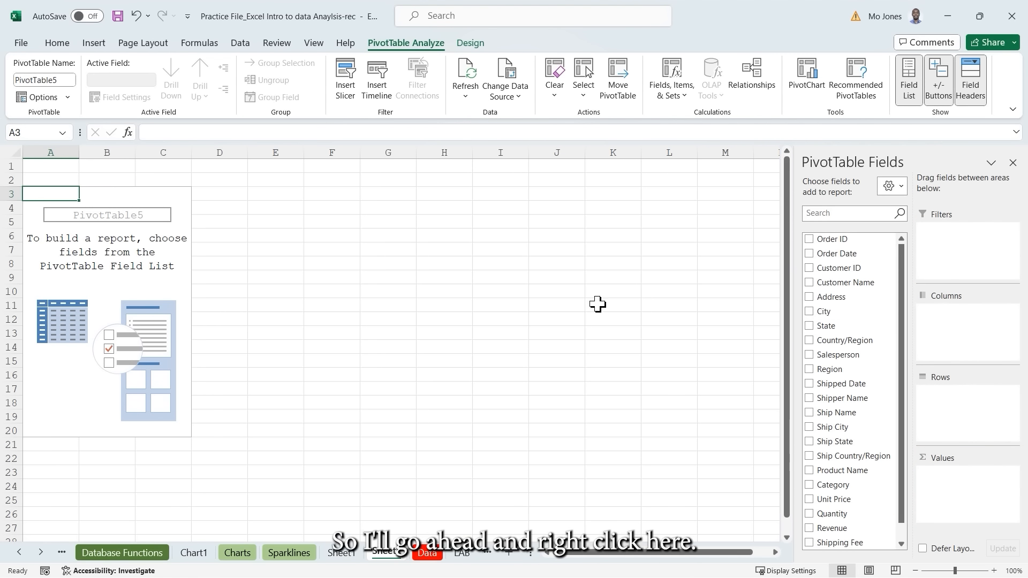
Open the options of the blank PivotTable and enter "December Sales" as its name.
right_click(130, 238)
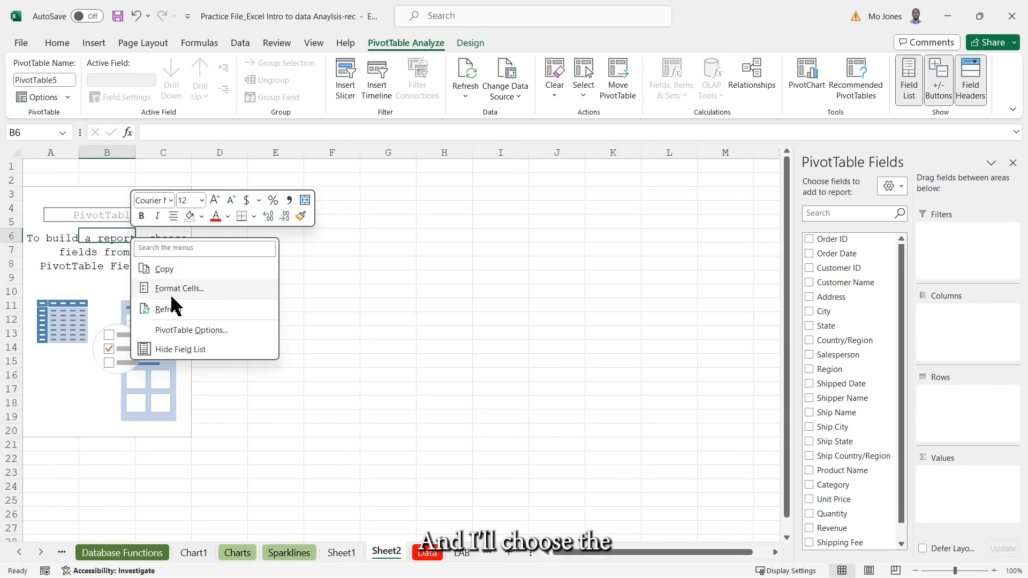
click(212, 330)
drag(172, 23, 464, 146)
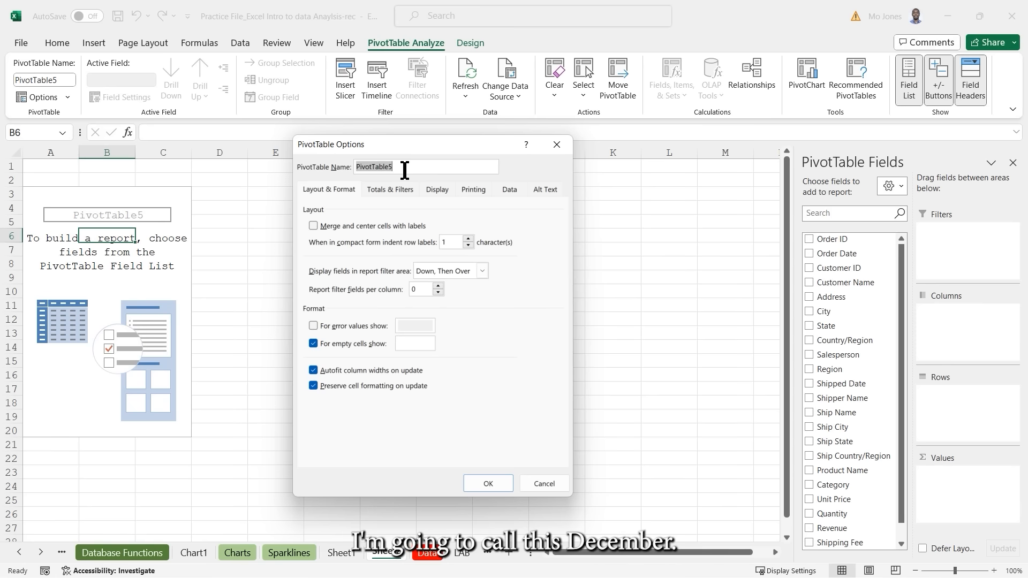
text(December Sal)
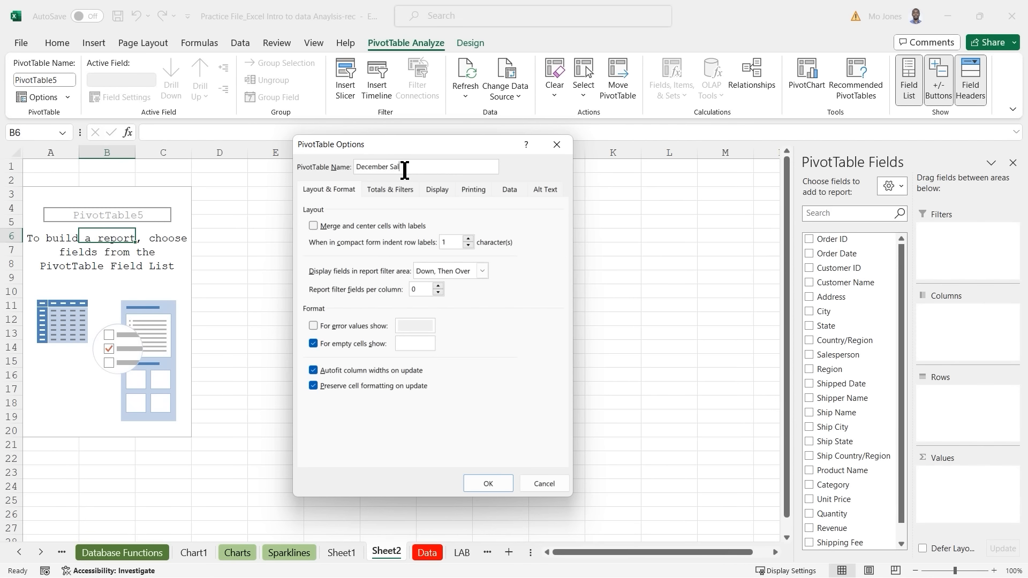
text(es)
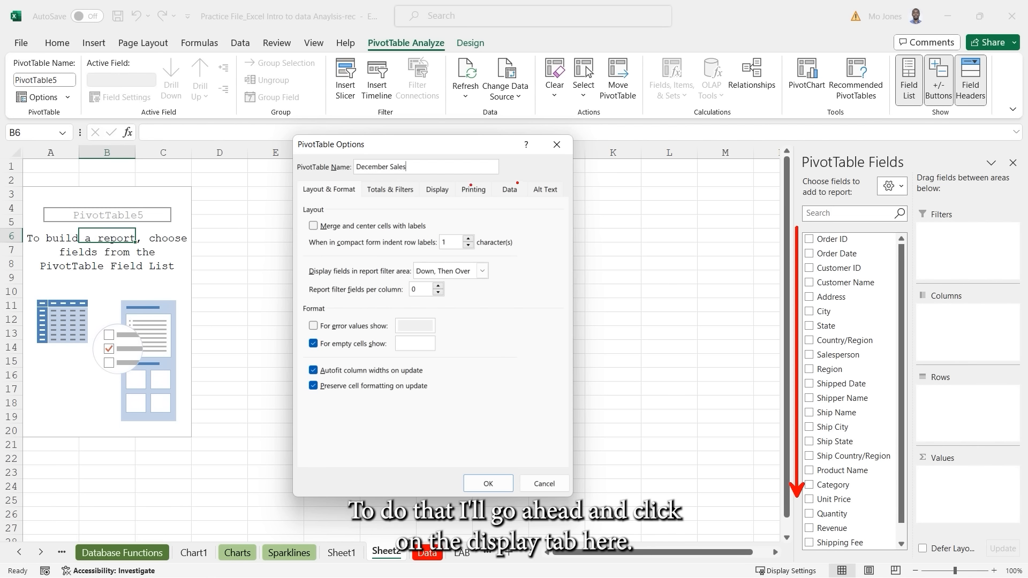
Set the PivotTable's field list to sort A to Z and apply the options with the December Sales name.
mouse_move(448, 183)
mouse_down()
mouse_move(420, 187)
mouse_move(445, 200)
mouse_move(451, 183)
mouse_up()
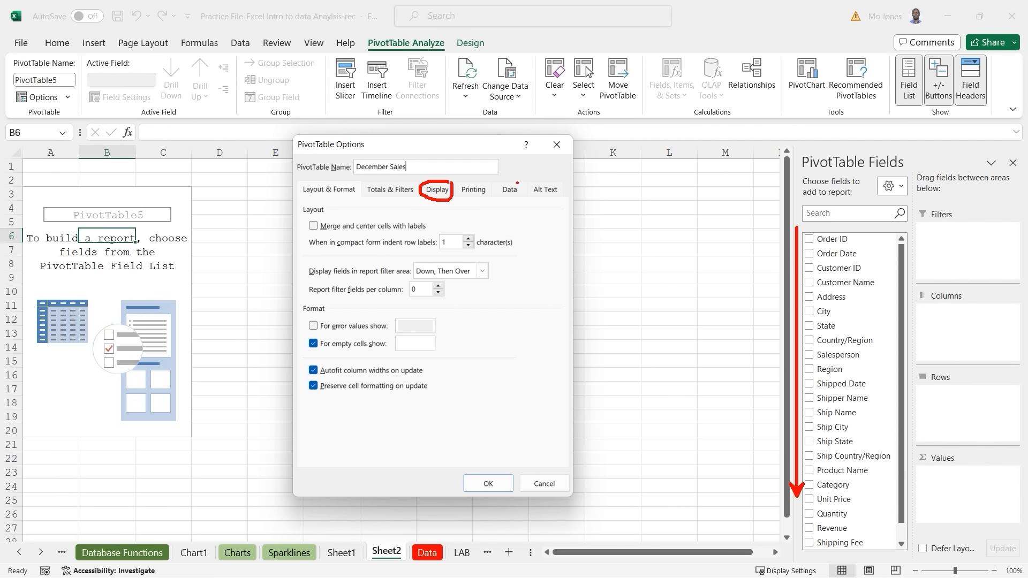
key(Escape)
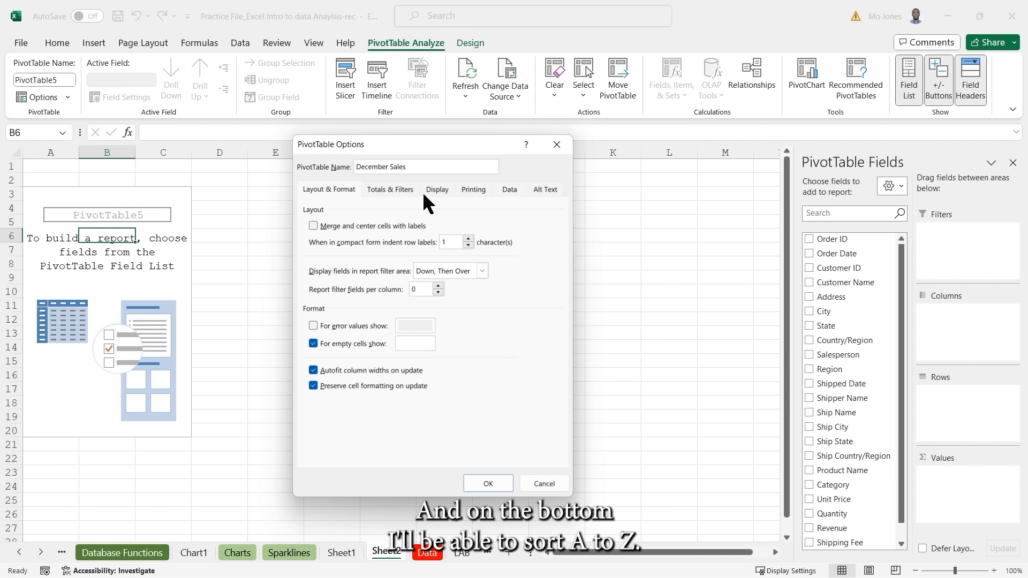
click(443, 192)
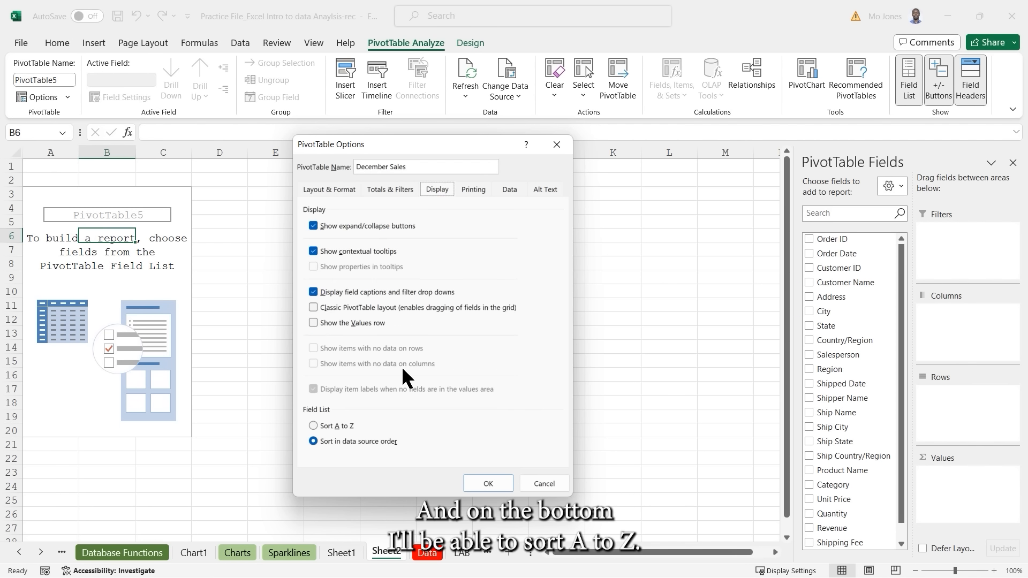
click(322, 425)
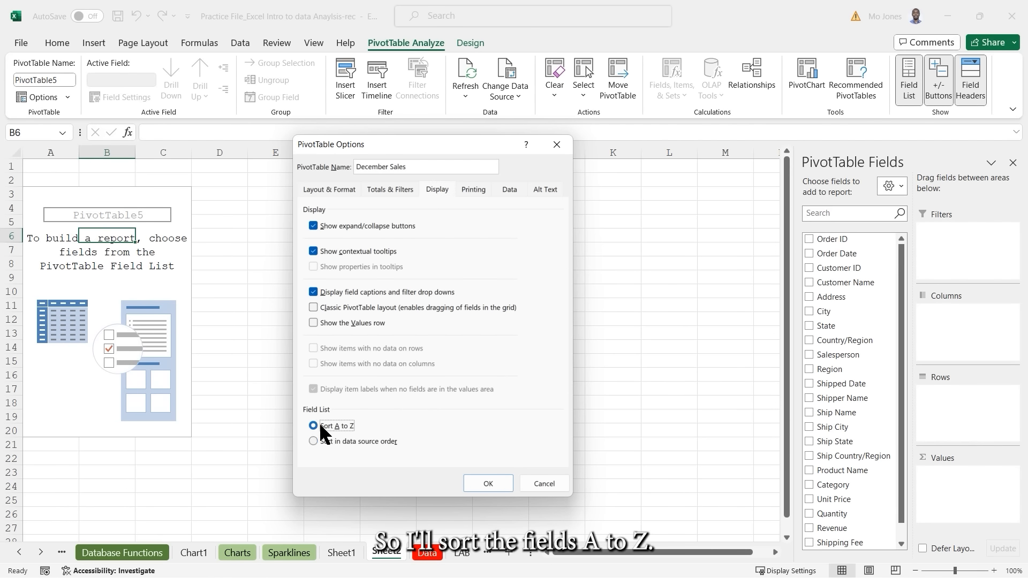
click(488, 483)
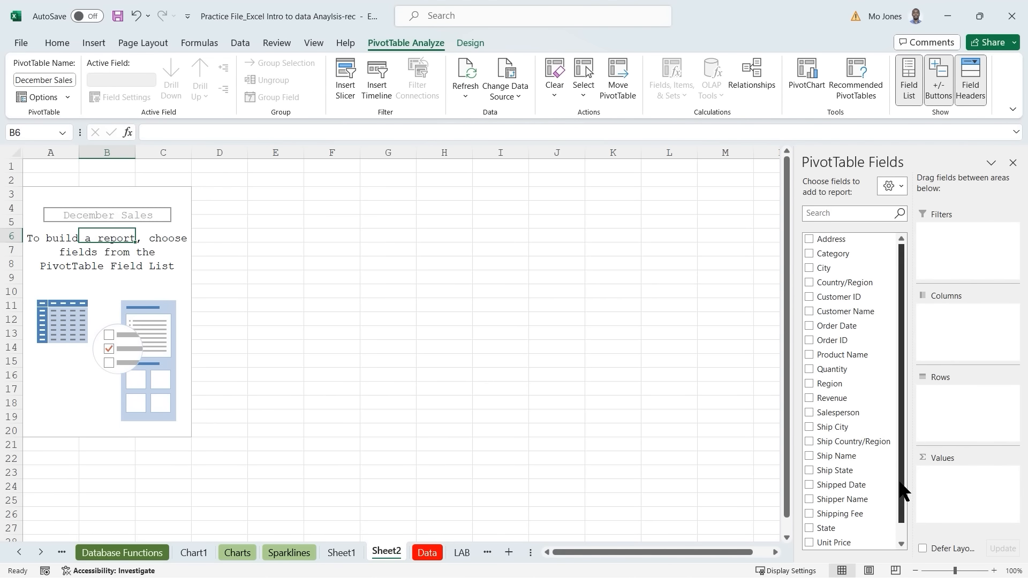
Add the Revenue field to the PivotTable values and give it the Accounting number format.
scroll(901, 498, down, 1)
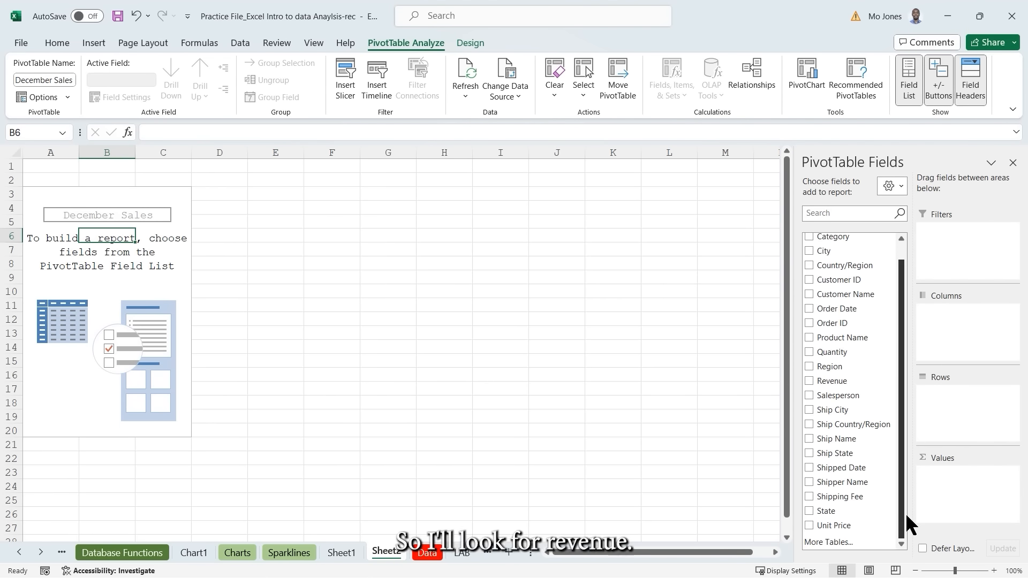
drag(838, 381, 952, 482)
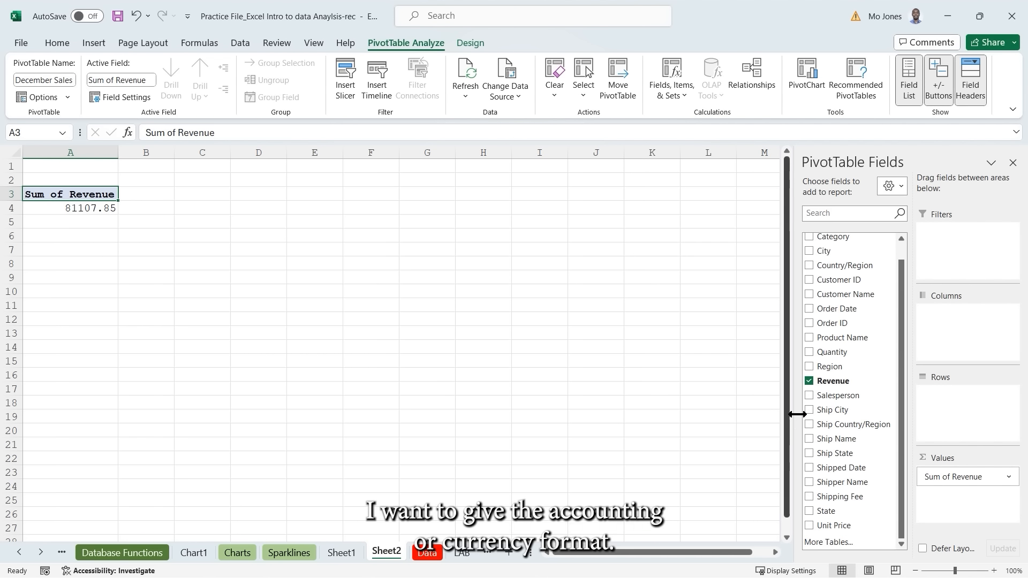
click(1009, 479)
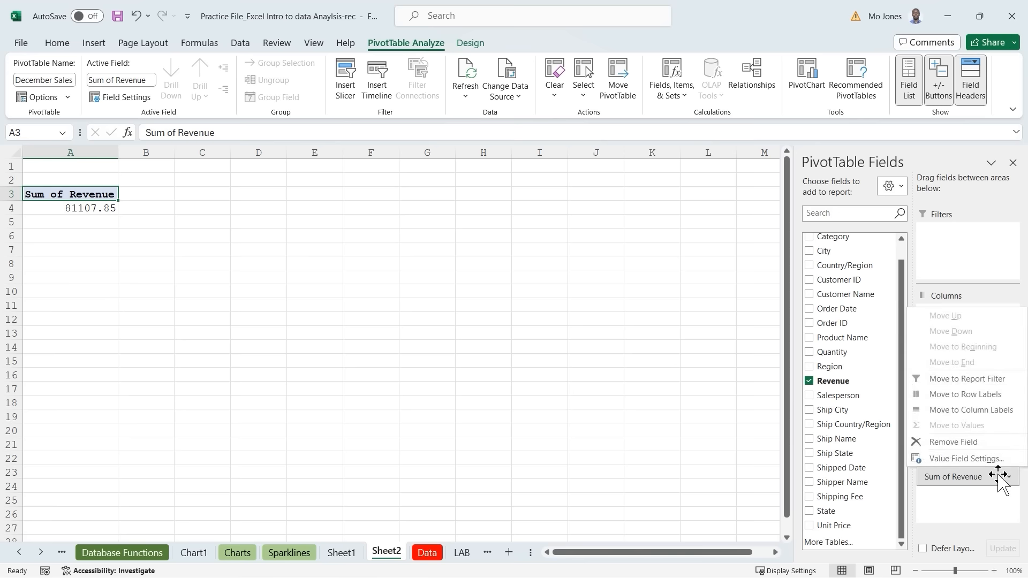
click(964, 458)
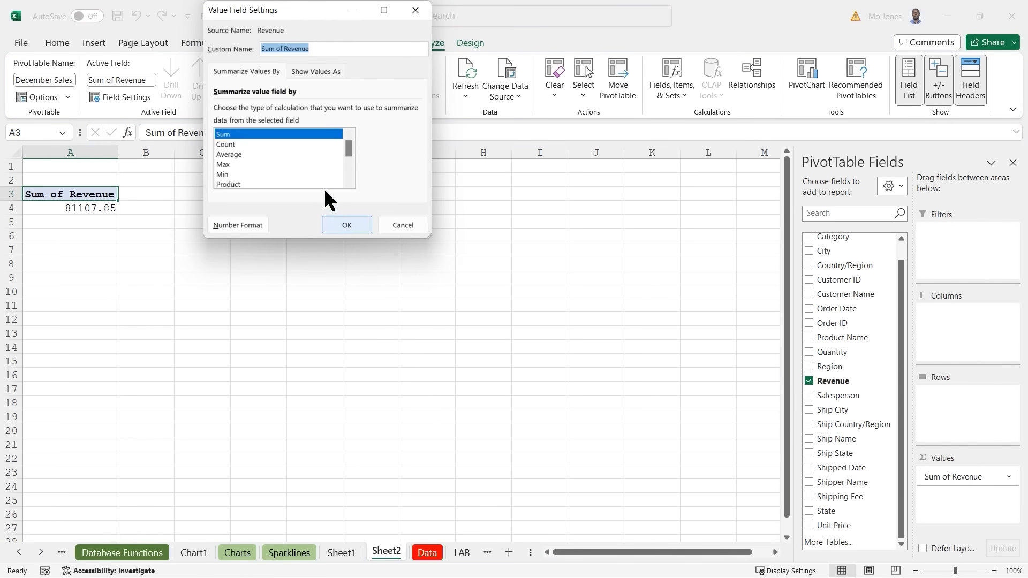
drag(304, 12, 386, 112)
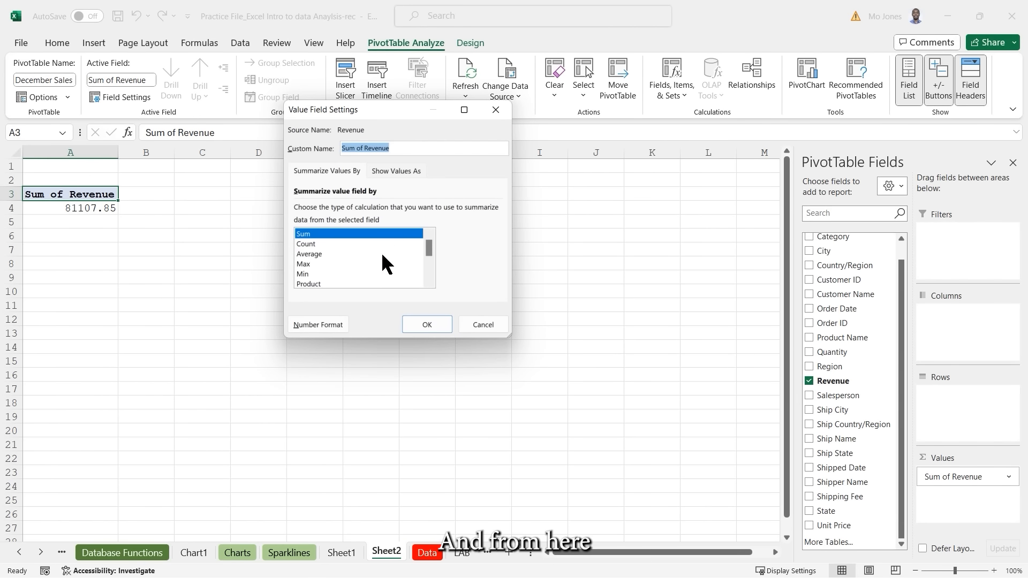
click(321, 324)
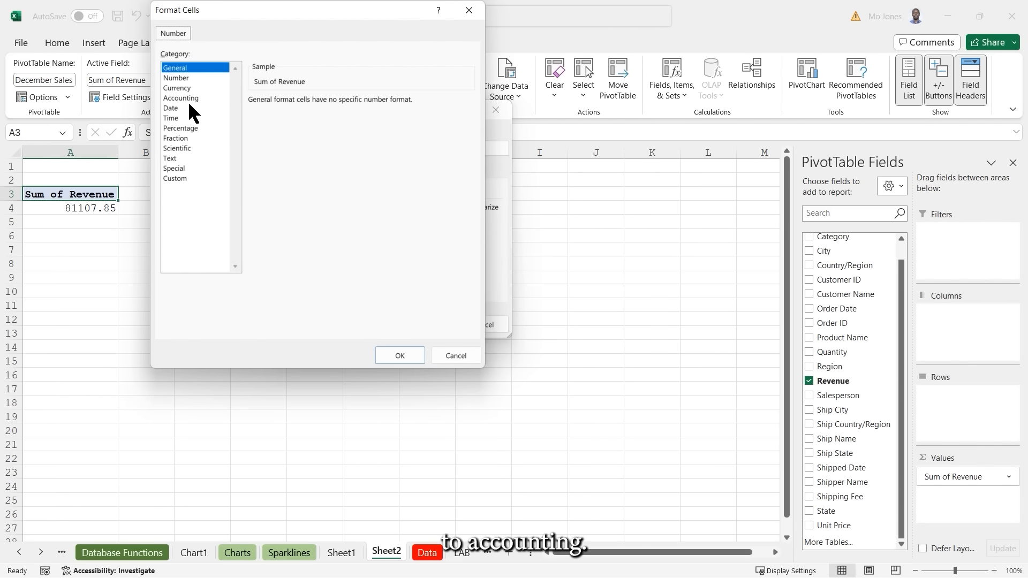
click(186, 98)
click(401, 355)
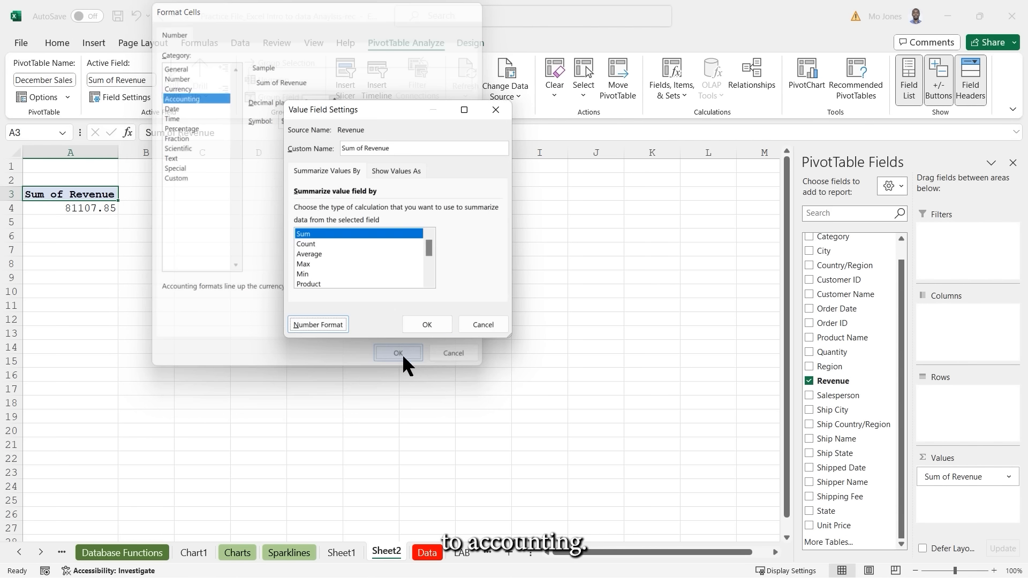
click(428, 323)
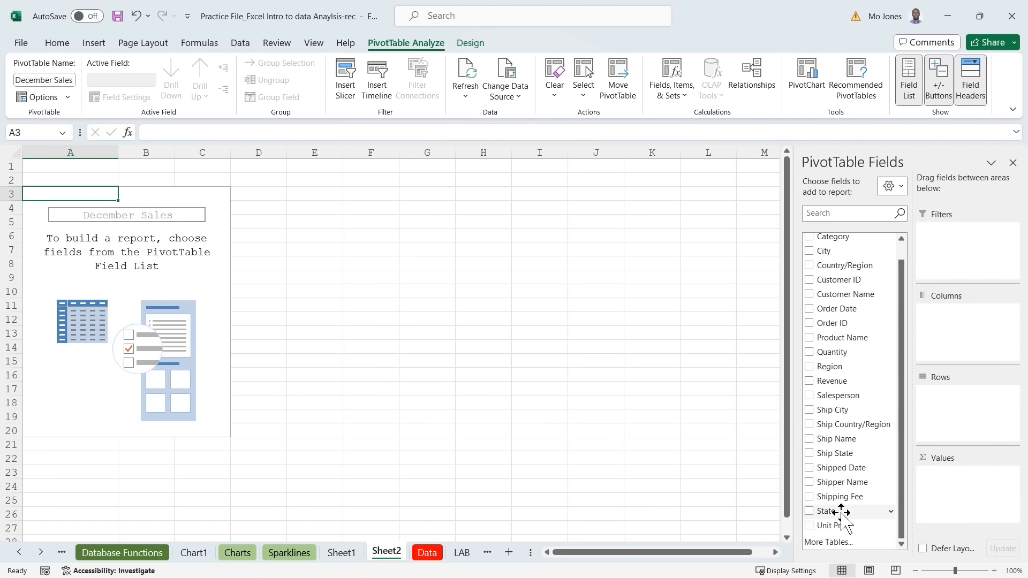
Try adding Revenue to the values by placing it directly and by selecting the field, removing it each time.
drag(839, 384, 914, 470)
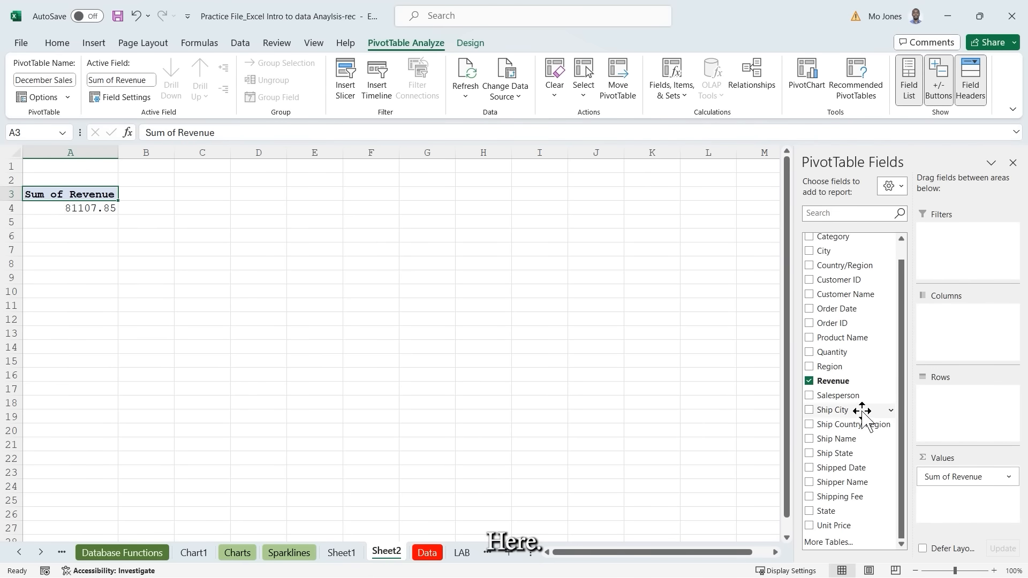
click(809, 381)
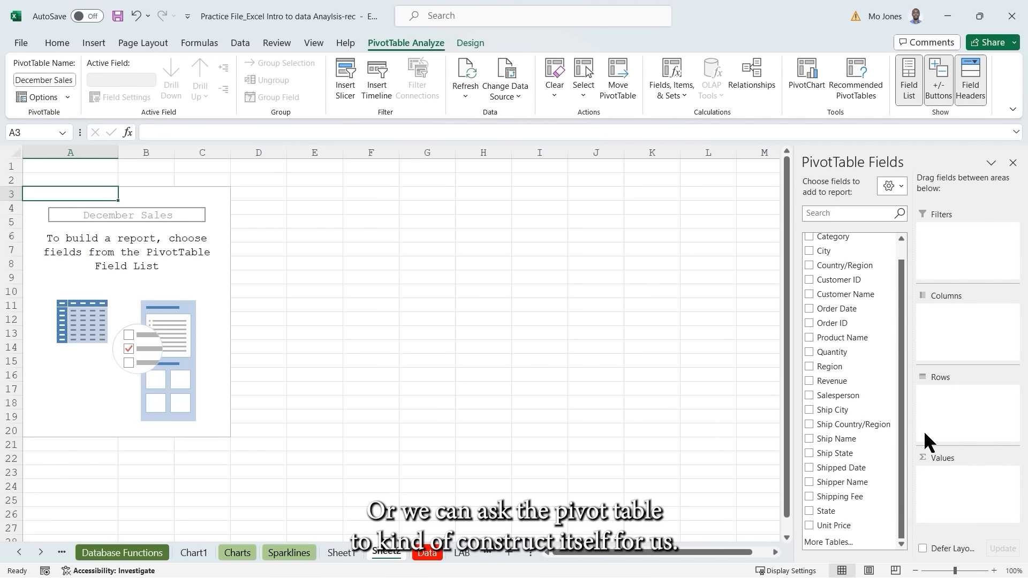
click(809, 381)
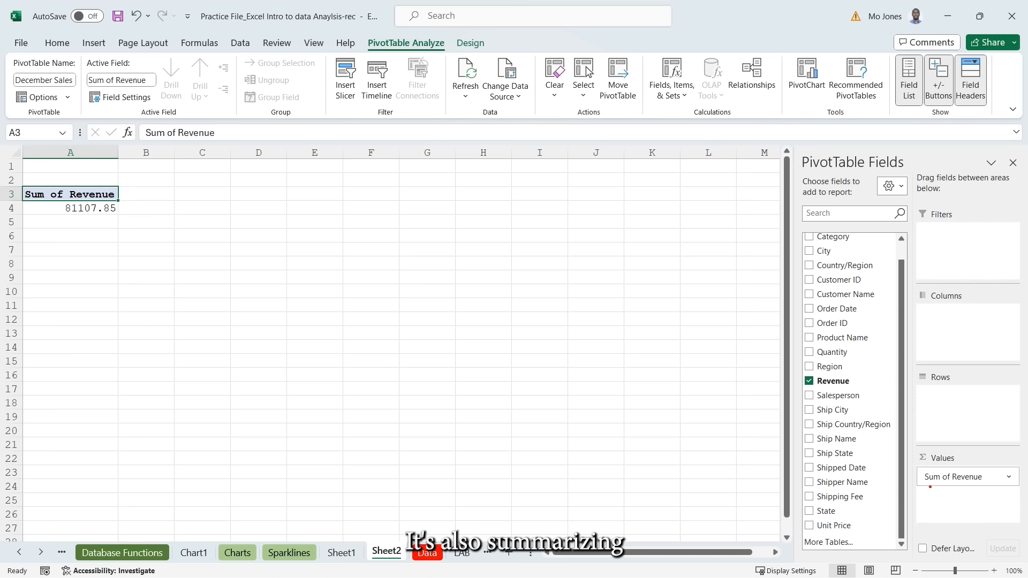
drag(930, 487, 928, 517)
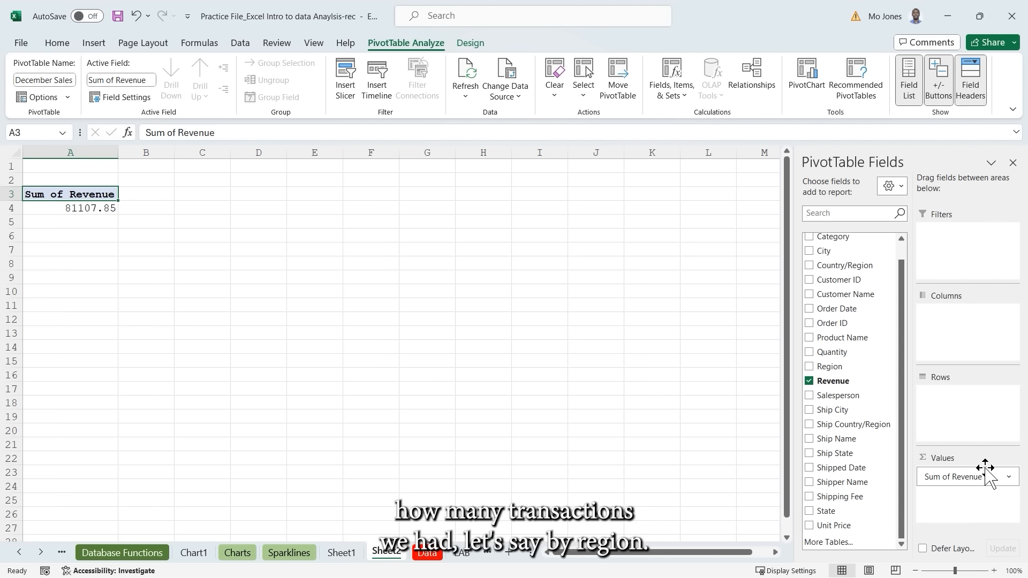
drag(968, 484, 825, 381)
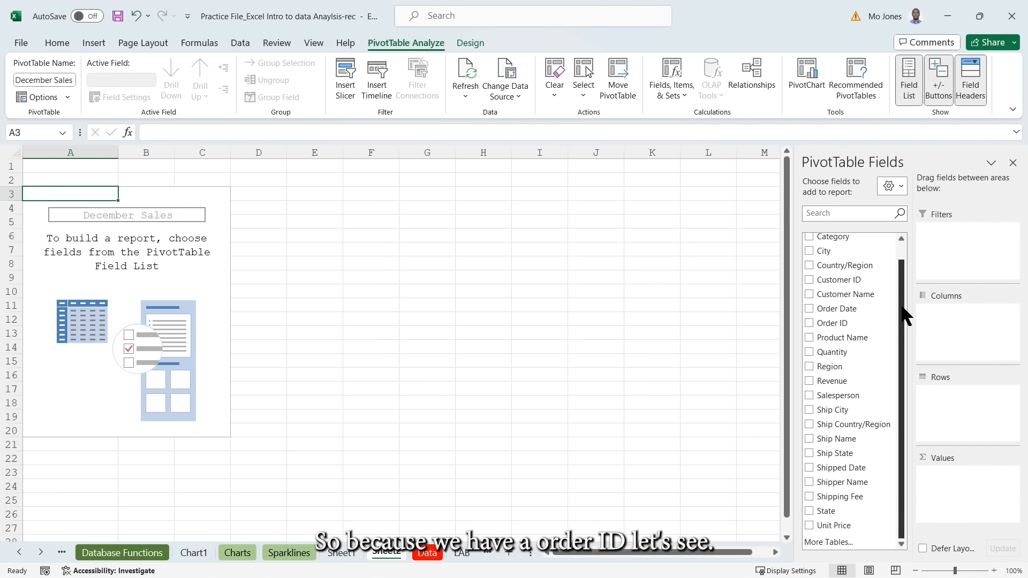
Add Order ID to the PivotTable values and set its summary calculation to Count.
drag(905, 310, 904, 275)
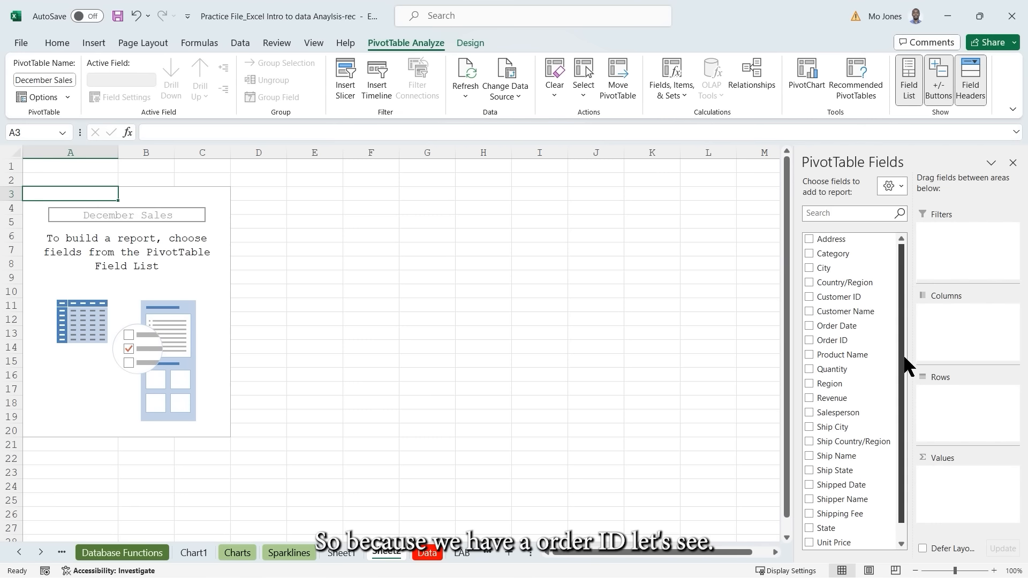
click(809, 341)
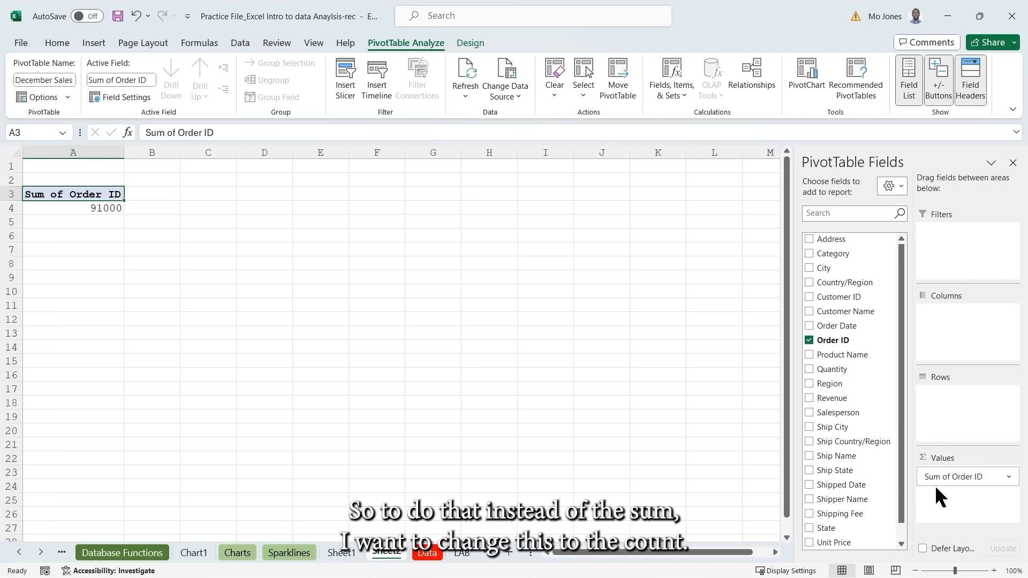
click(1009, 477)
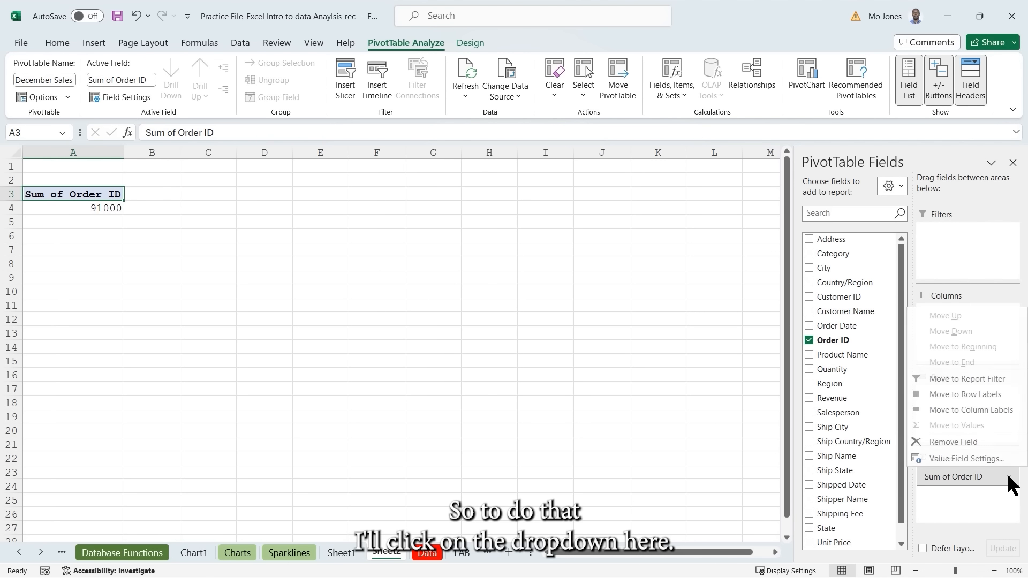
click(966, 459)
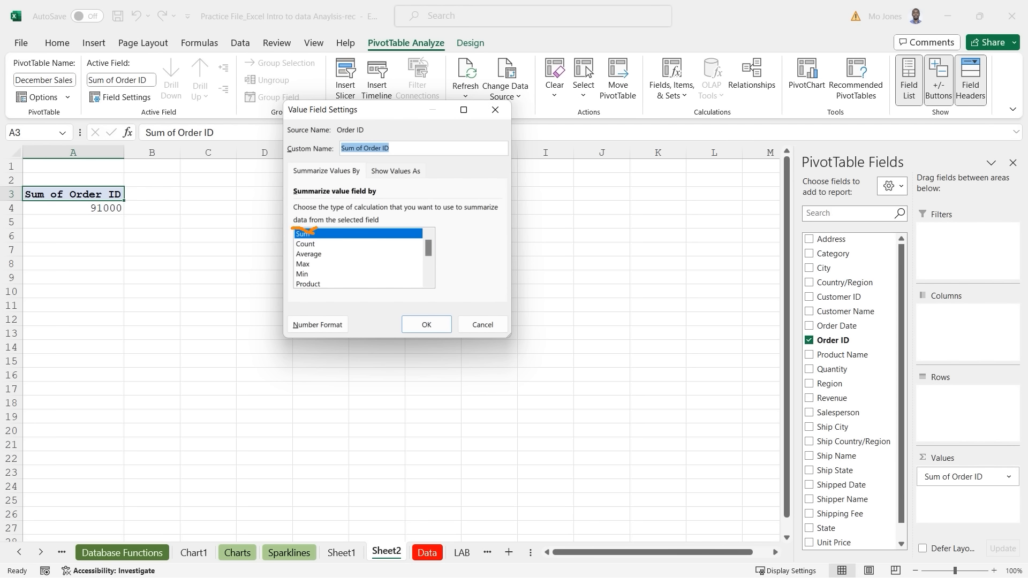
drag(323, 239, 366, 218)
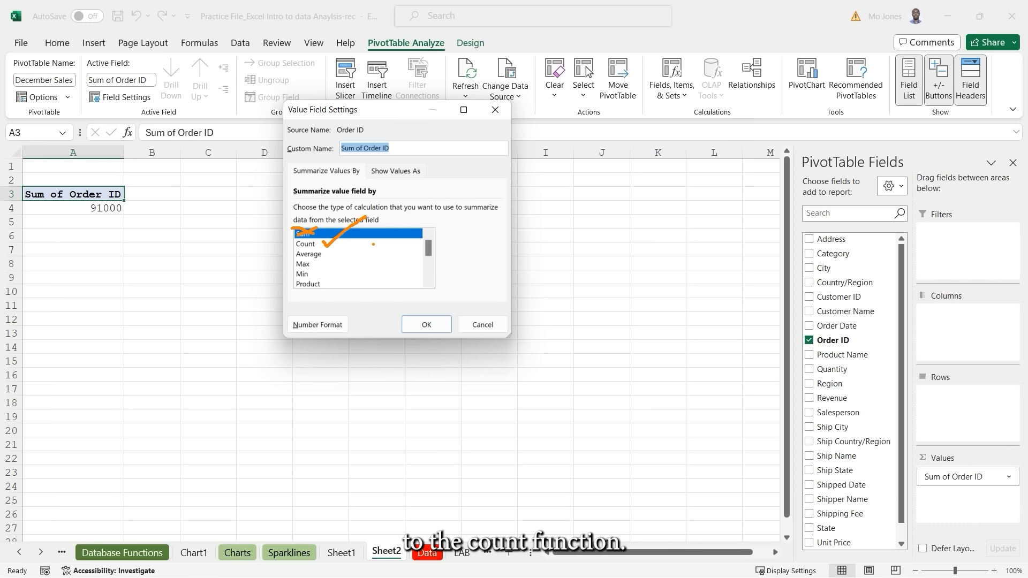
key(Escape)
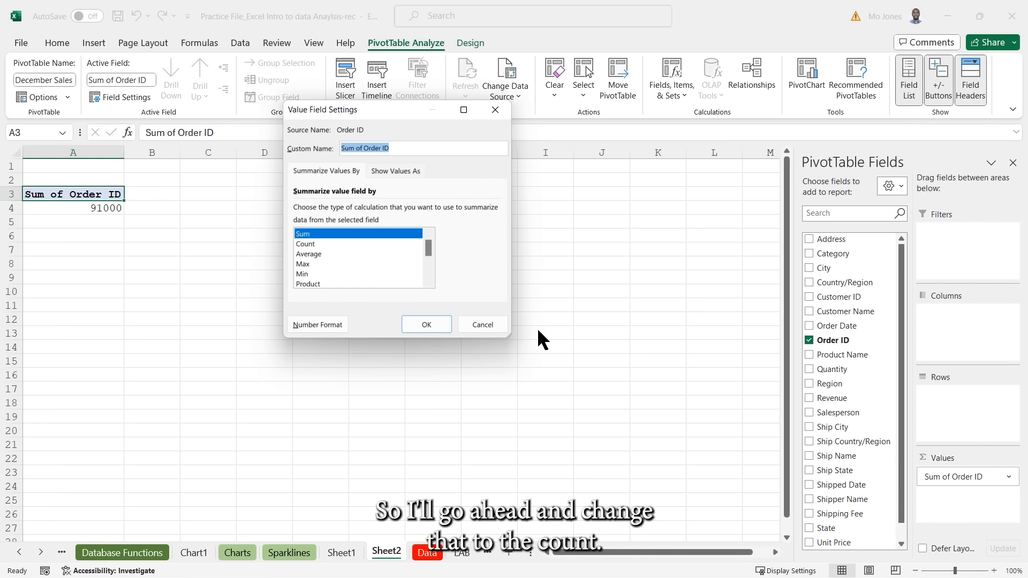
click(307, 244)
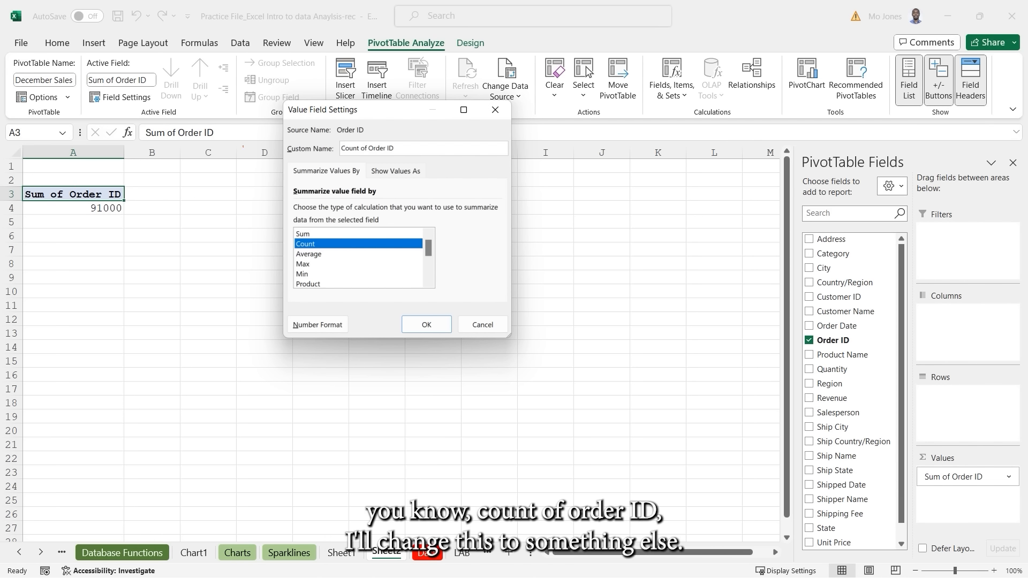
Give the Order ID value field the custom name "Orders" and apply the field settings.
drag(116, 195, 333, 144)
key(Escape)
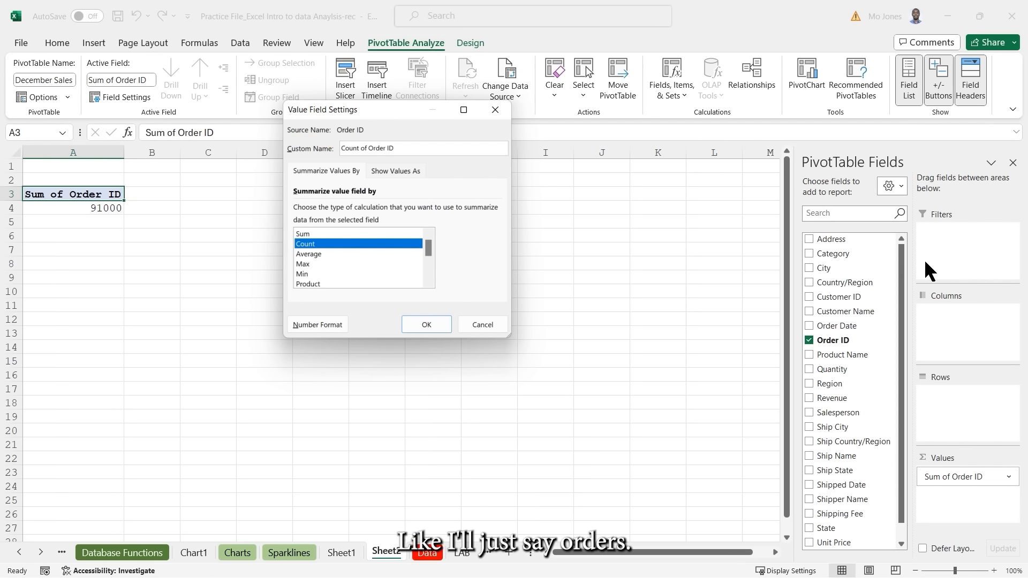
drag(407, 148, 338, 149)
text(Orders)
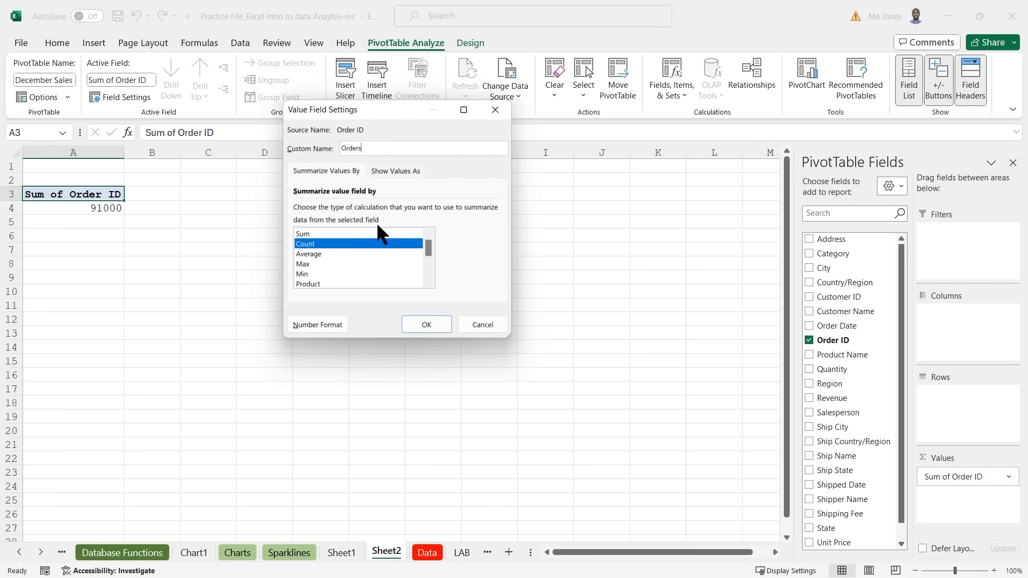
click(427, 324)
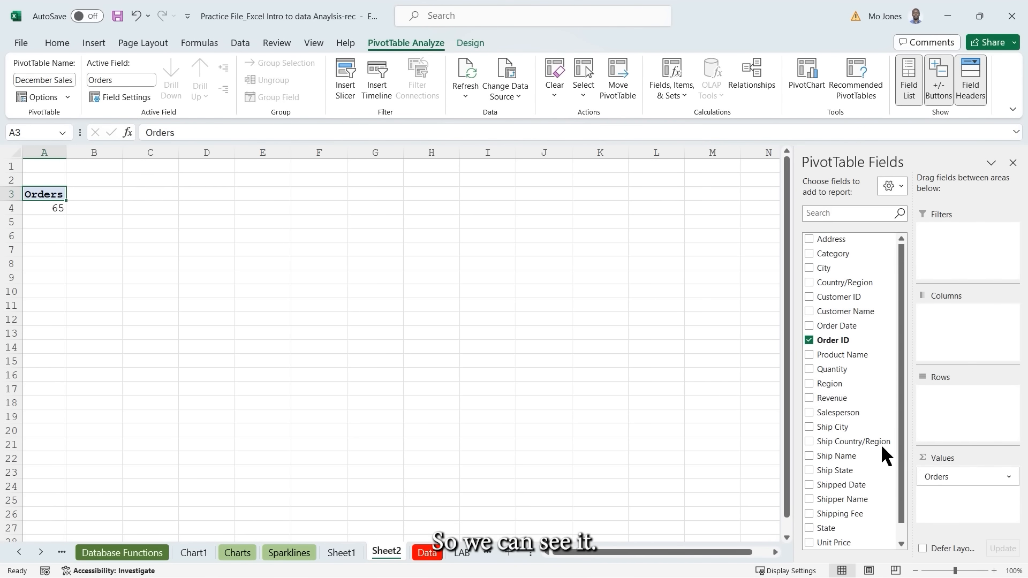
Add the Region field as row labels to break down the orders by region.
mouse_move(52, 210)
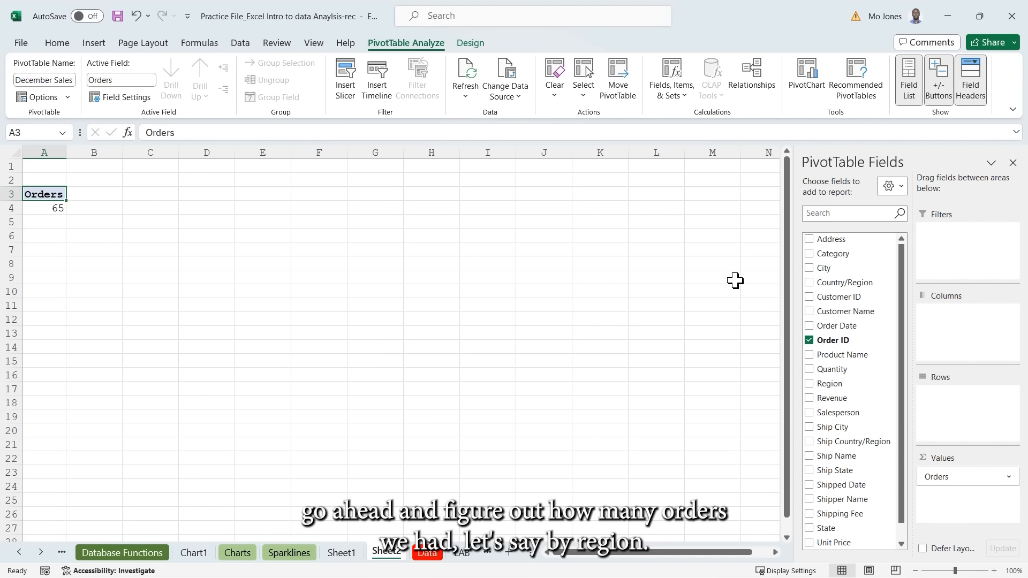
click(811, 384)
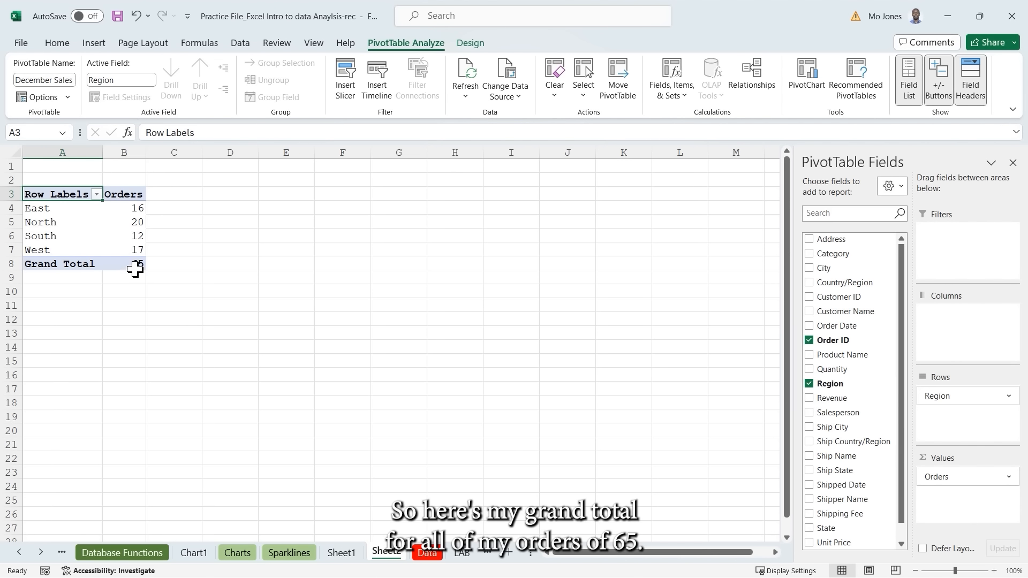
mouse_move(135, 270)
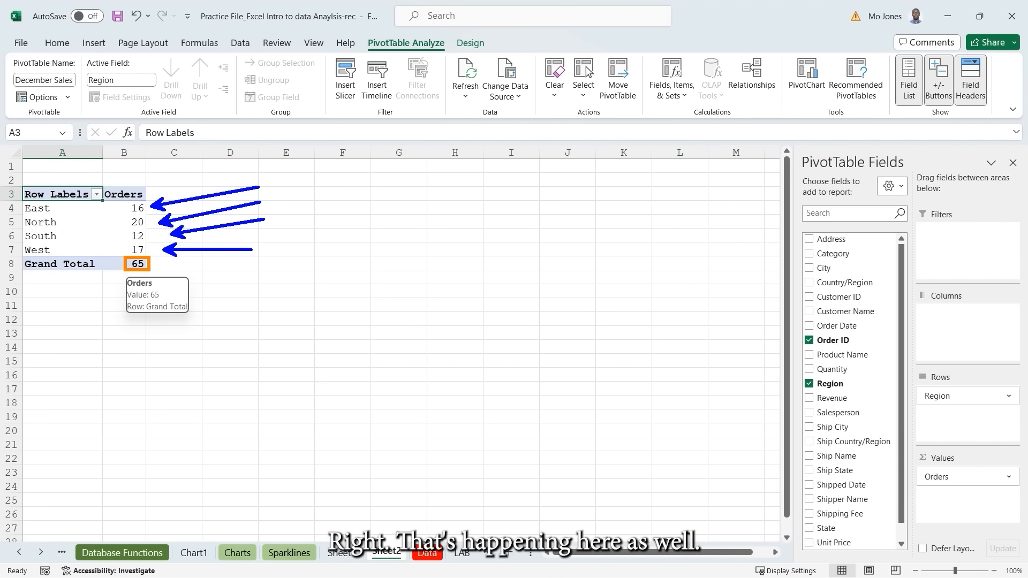
key(Escape)
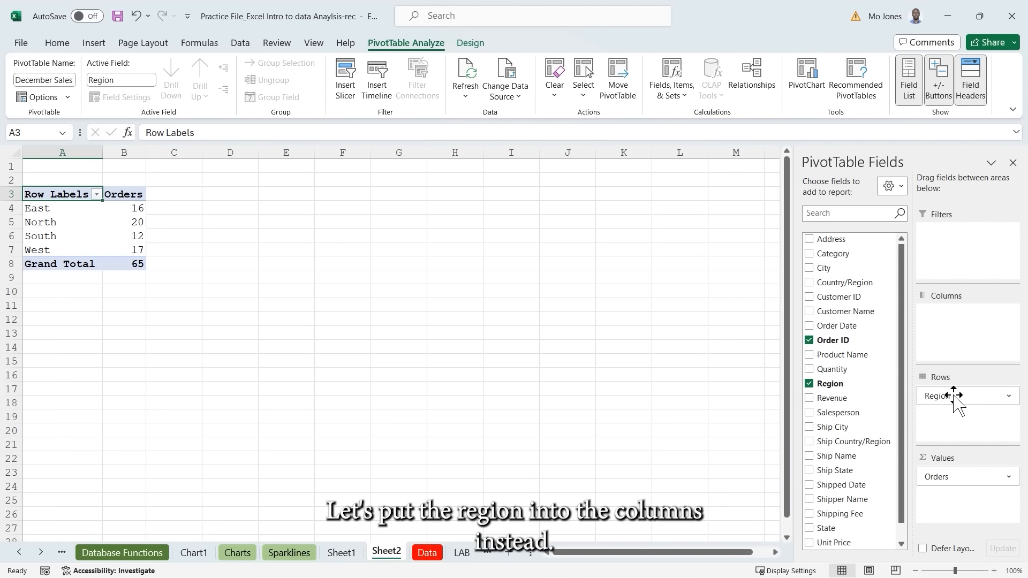
Move Region from the rows to the columns and add Ship State as the row field.
drag(954, 396, 949, 337)
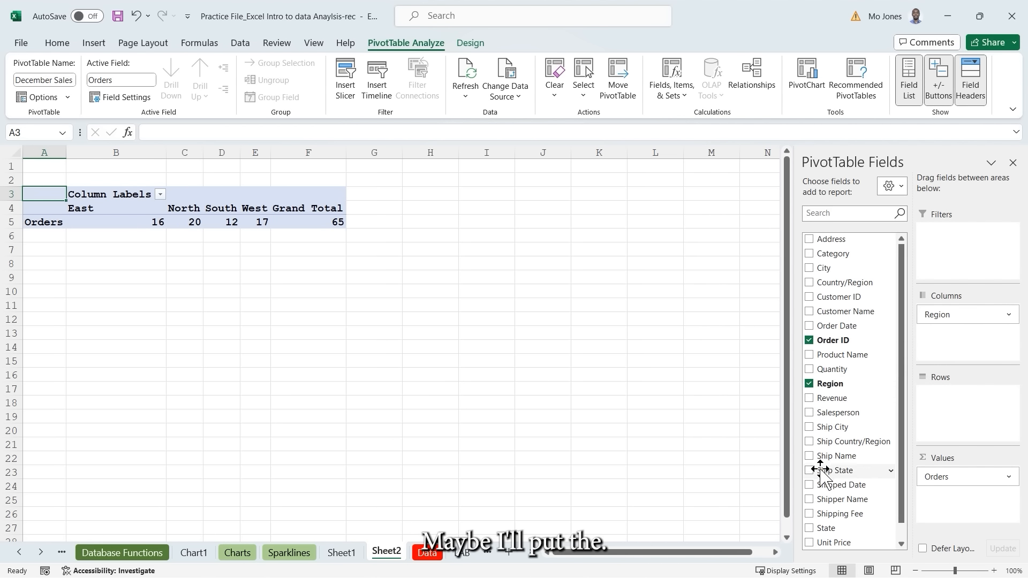
drag(812, 476, 969, 432)
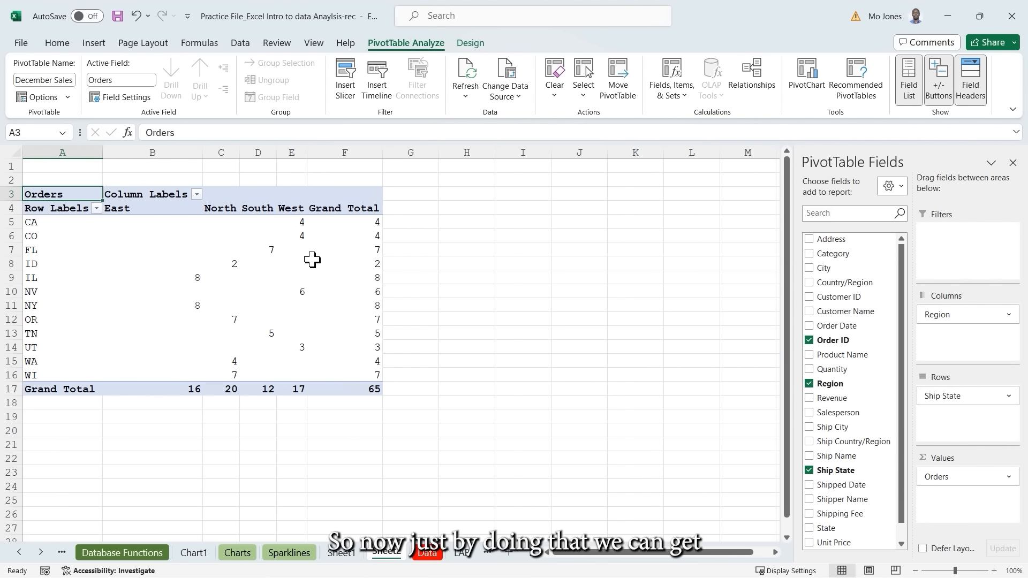
mouse_move(311, 261)
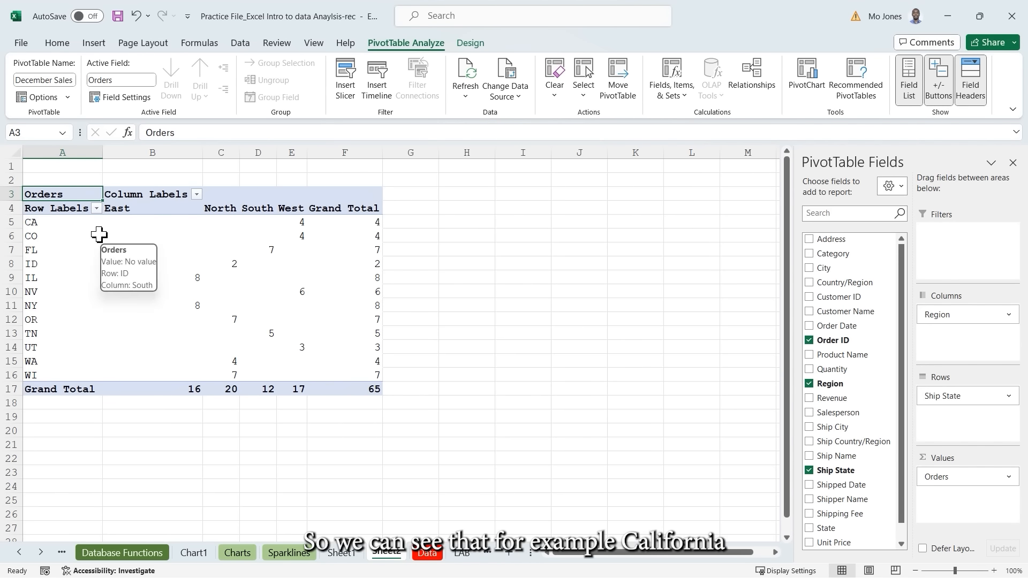
Examine the order counts by state and region, including California, Illinois, Idaho and Florida.
click(300, 224)
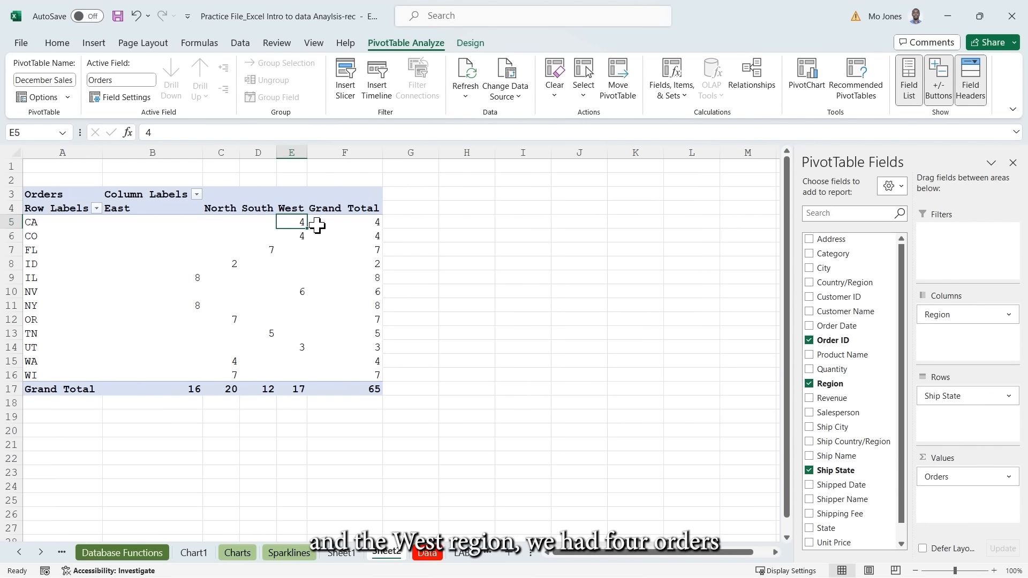
mouse_move(375, 220)
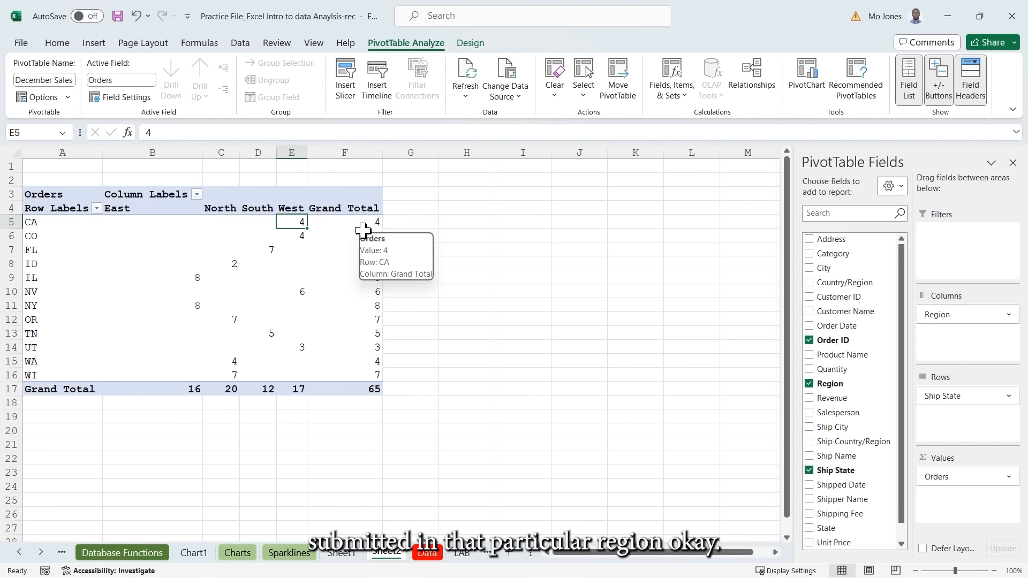
click(198, 278)
click(232, 266)
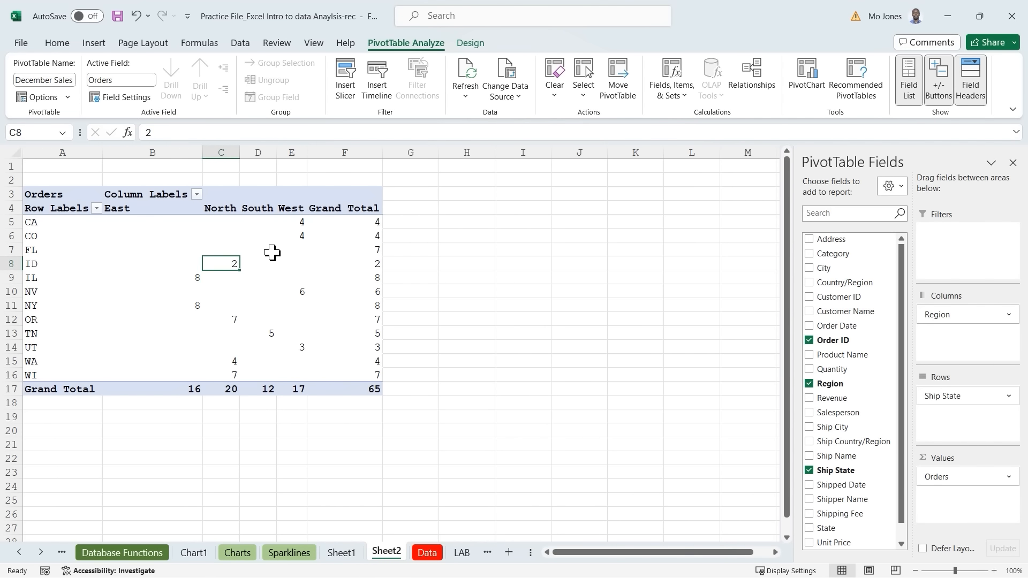
click(273, 254)
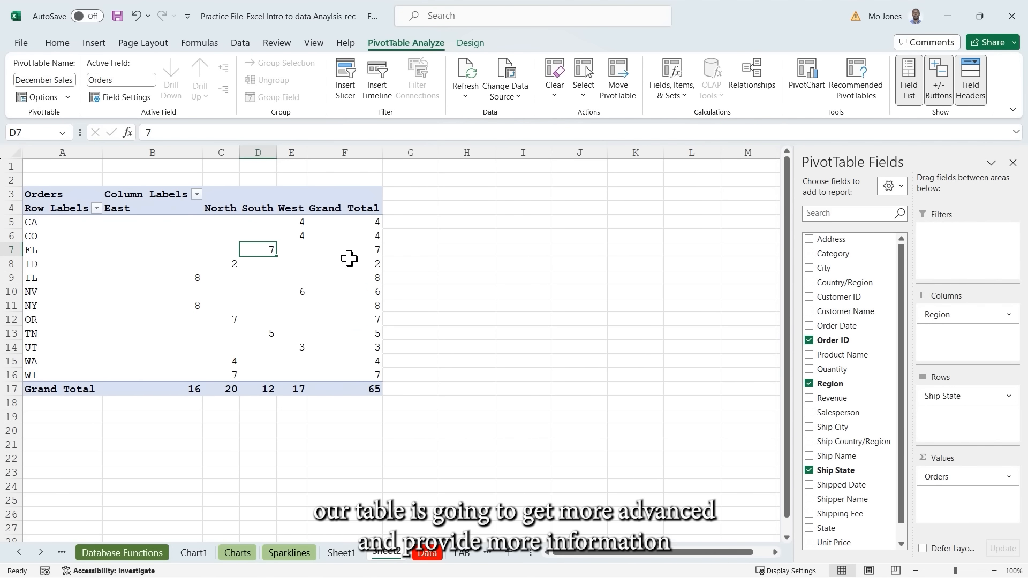
mouse_move(269, 289)
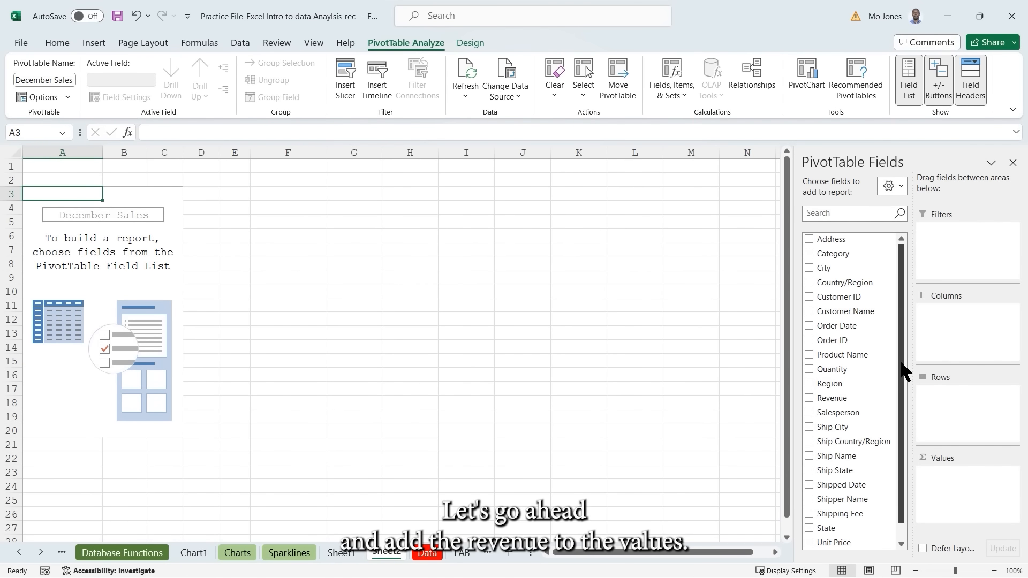
Add Revenue to the PivotTable values and apply the Accounting number format to it.
drag(831, 399, 970, 495)
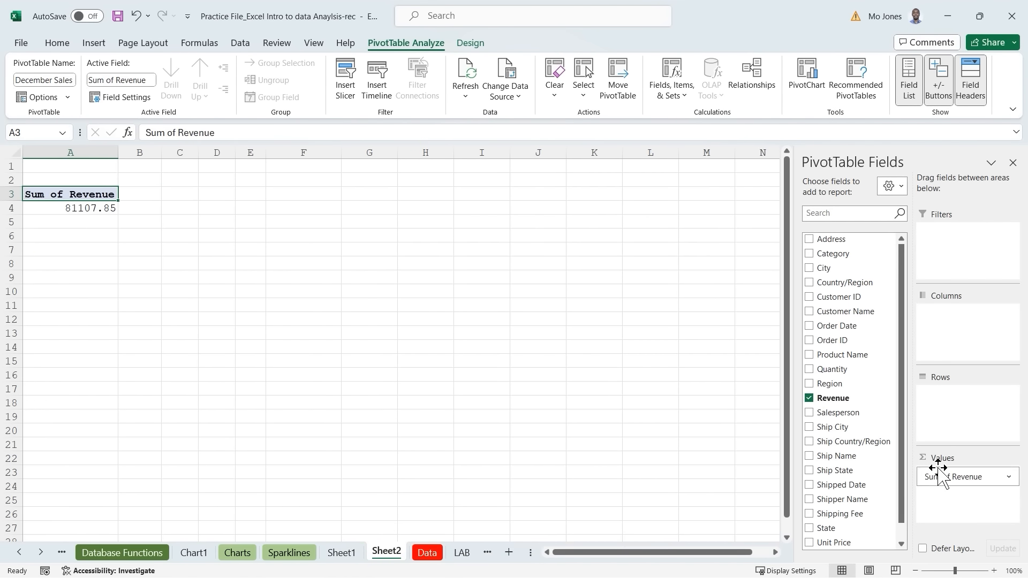
click(1010, 477)
click(986, 460)
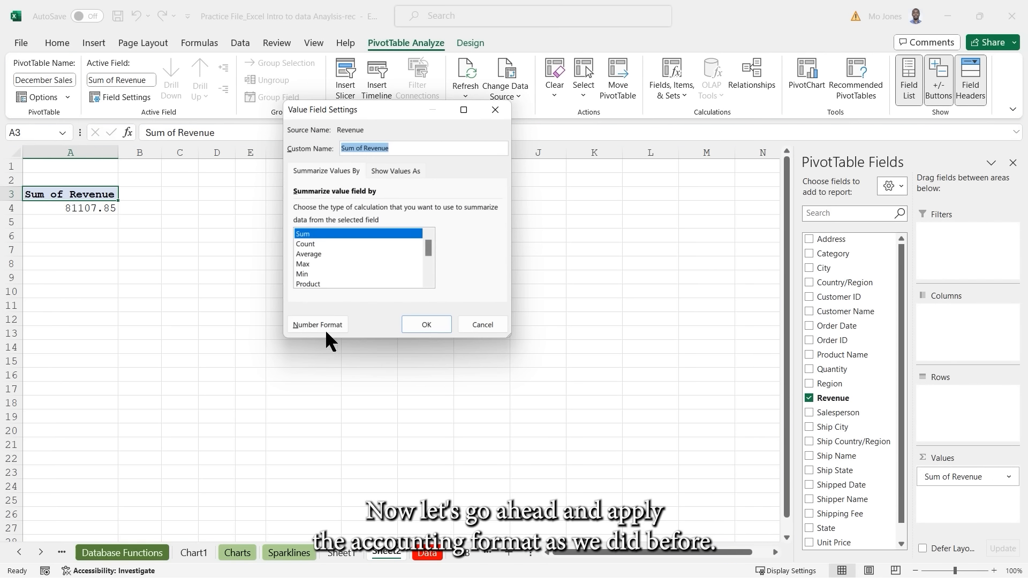
click(320, 323)
click(267, 133)
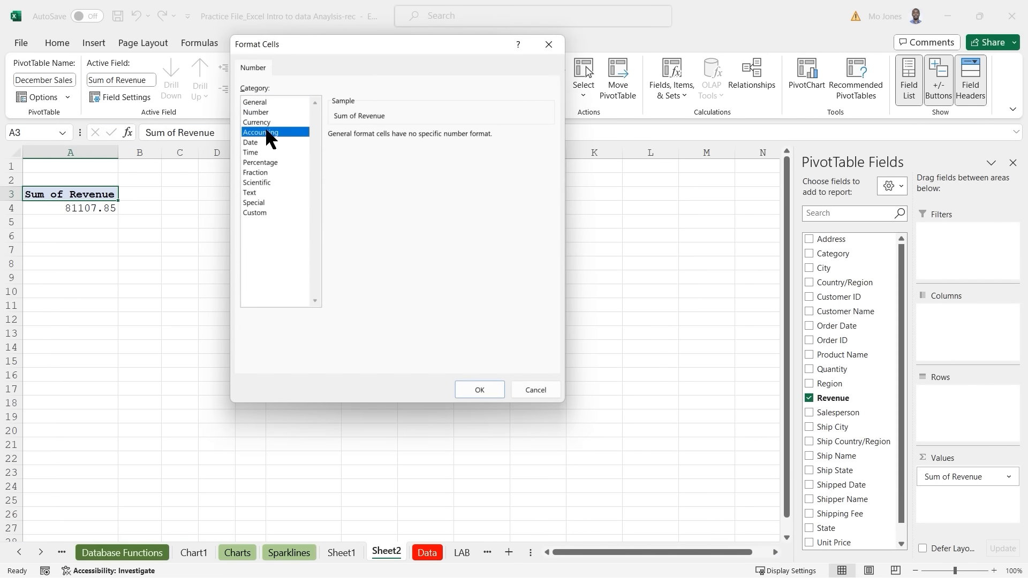
click(483, 391)
click(433, 324)
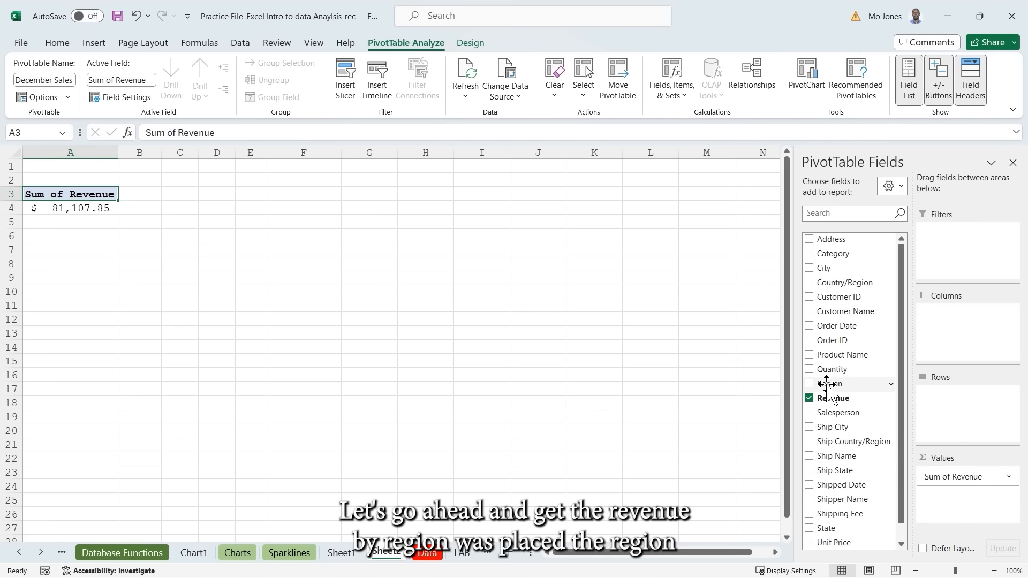
Place Region in the columns and Category in the rows to break the revenue down by both fields.
drag(827, 385, 932, 329)
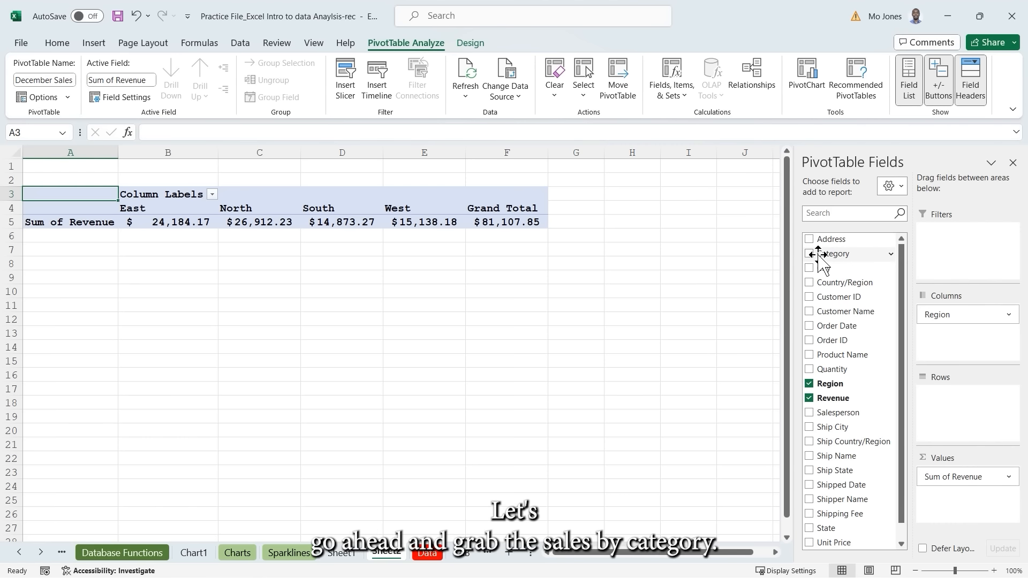
drag(819, 254, 952, 401)
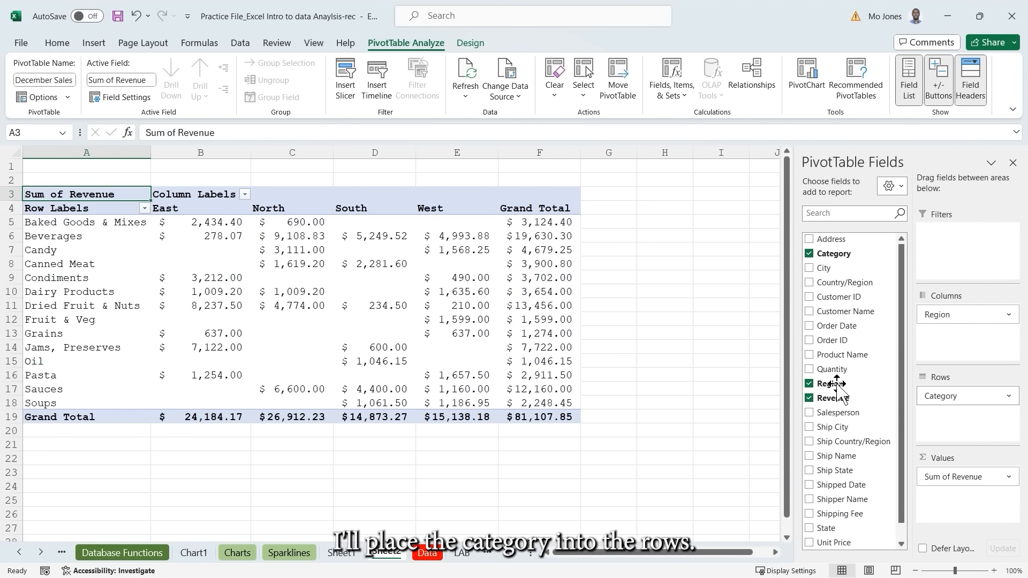
mouse_move(509, 348)
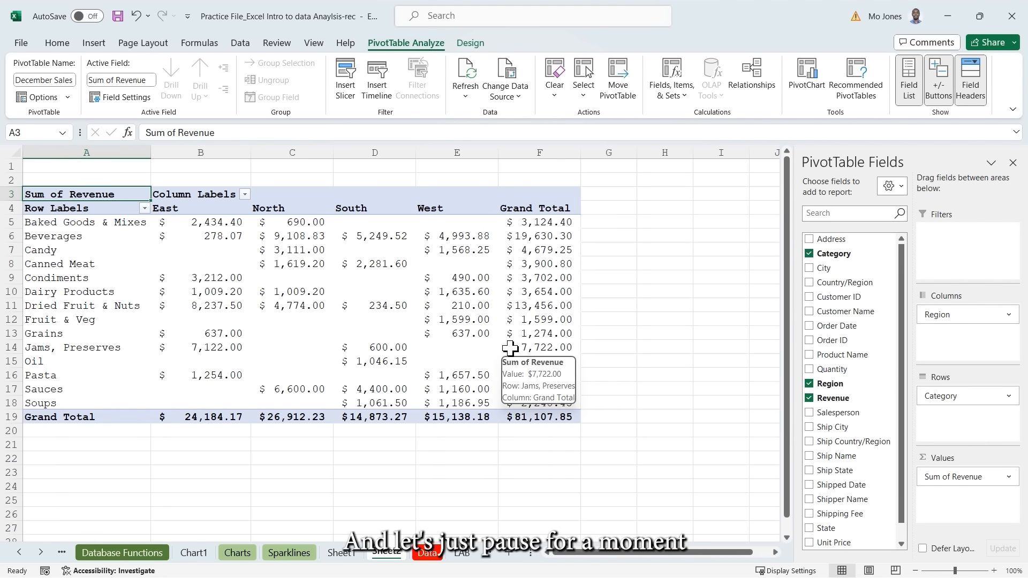
Change the PivotTable's report layout to tabular form.
click(327, 252)
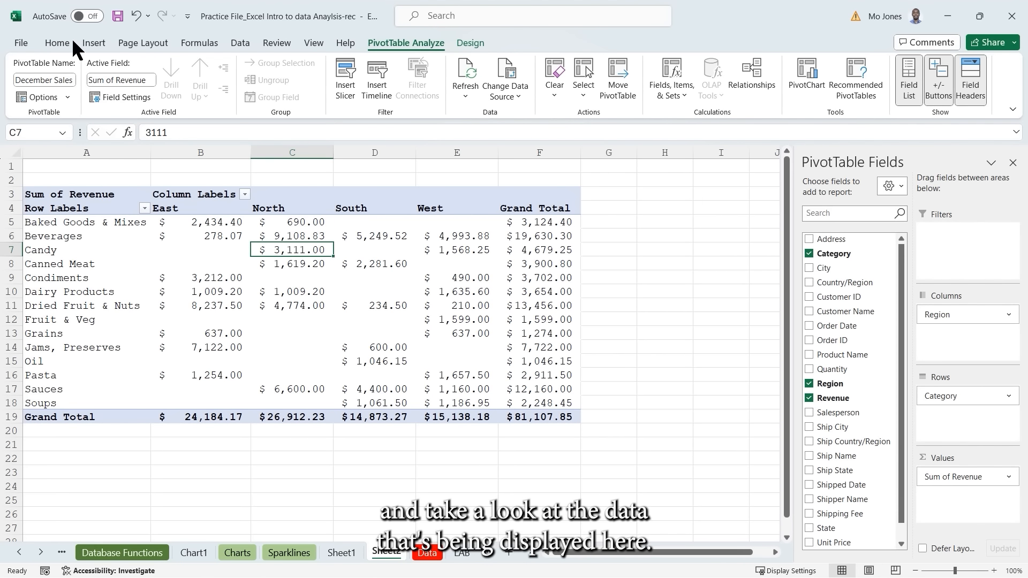
click(49, 44)
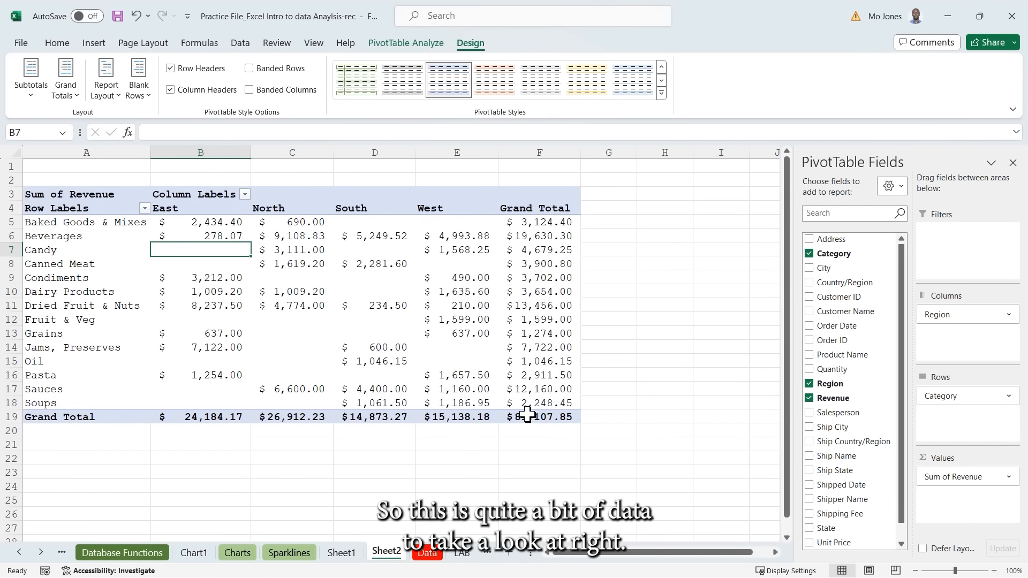
click(211, 222)
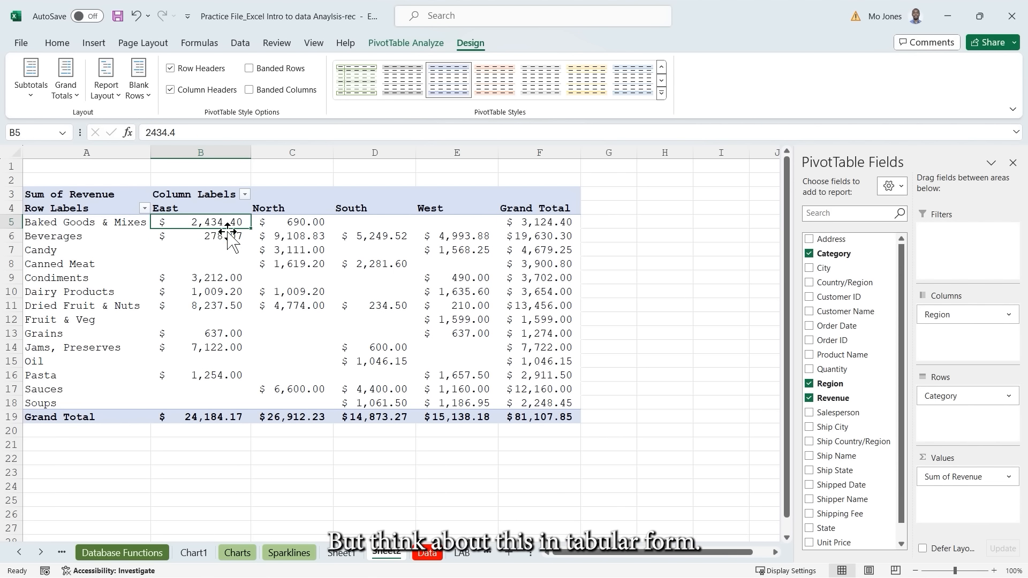
click(308, 250)
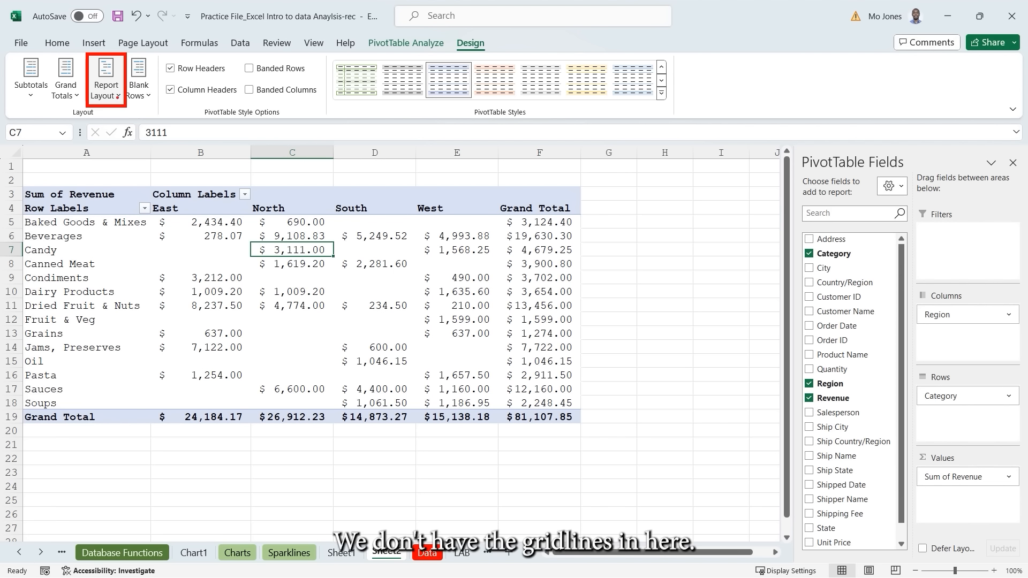
click(114, 96)
click(146, 171)
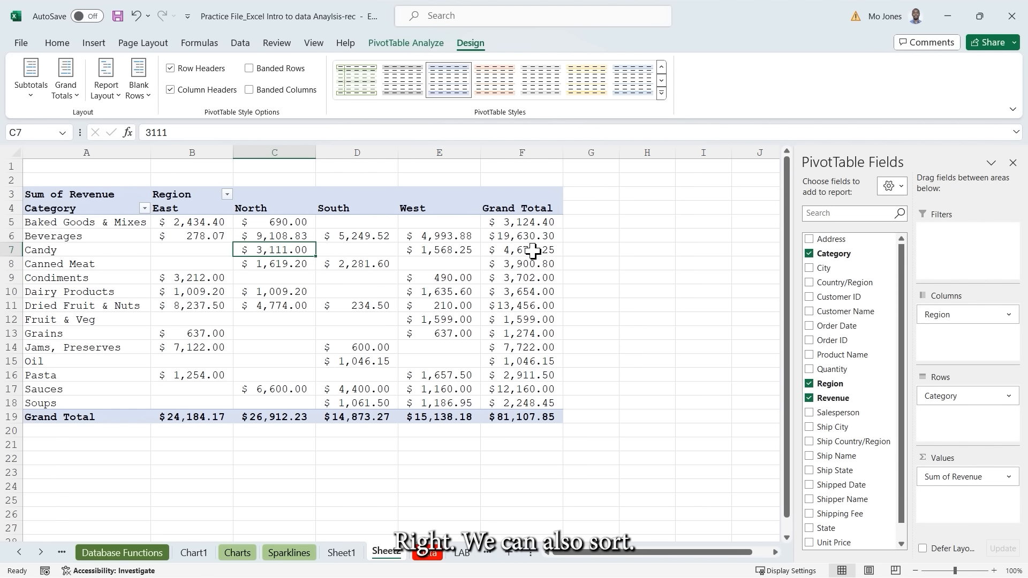
Sort the categories by their Grand Total revenue from largest to smallest and examine the highest and lowest rows.
click(527, 224)
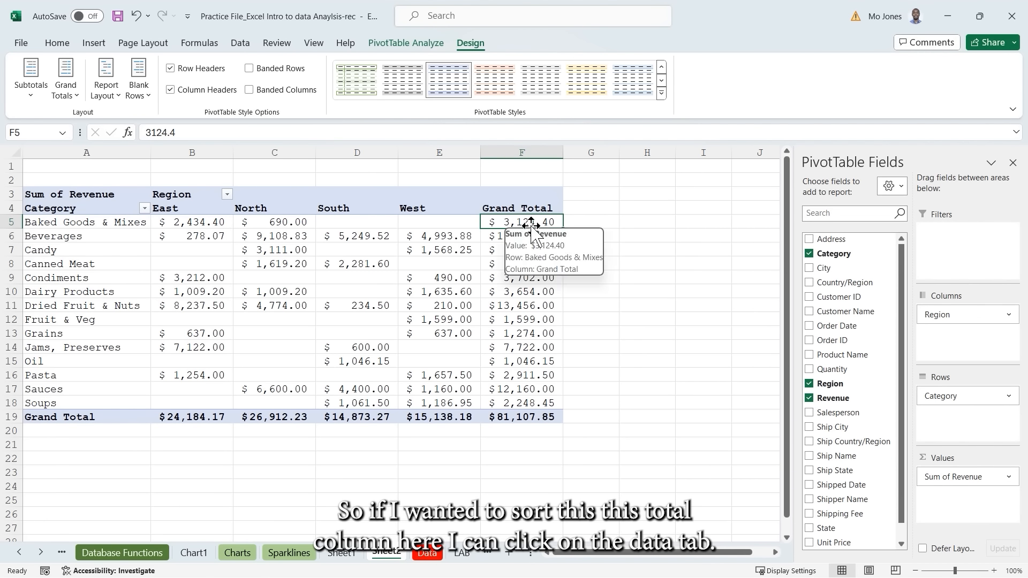
click(242, 44)
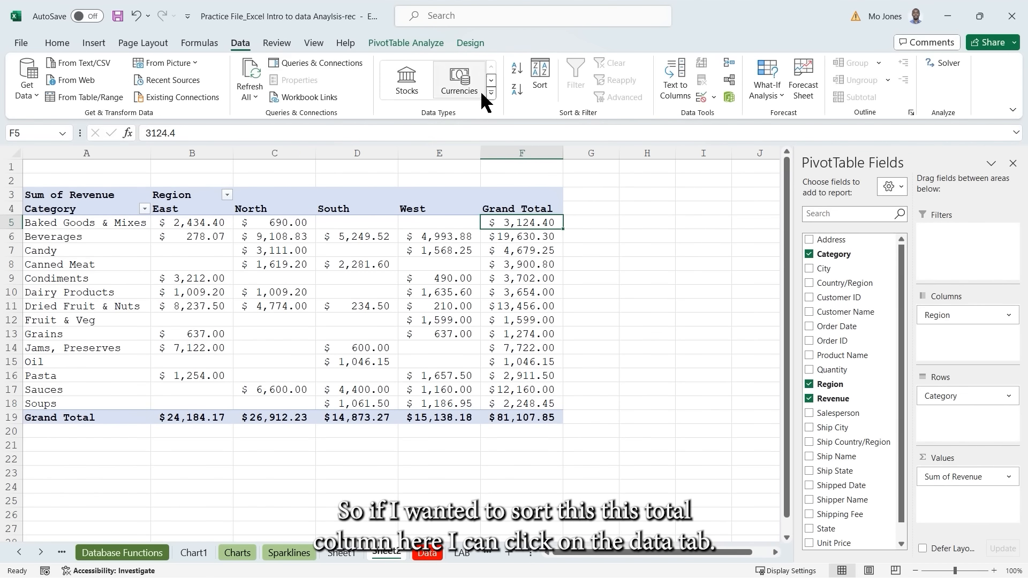
click(516, 89)
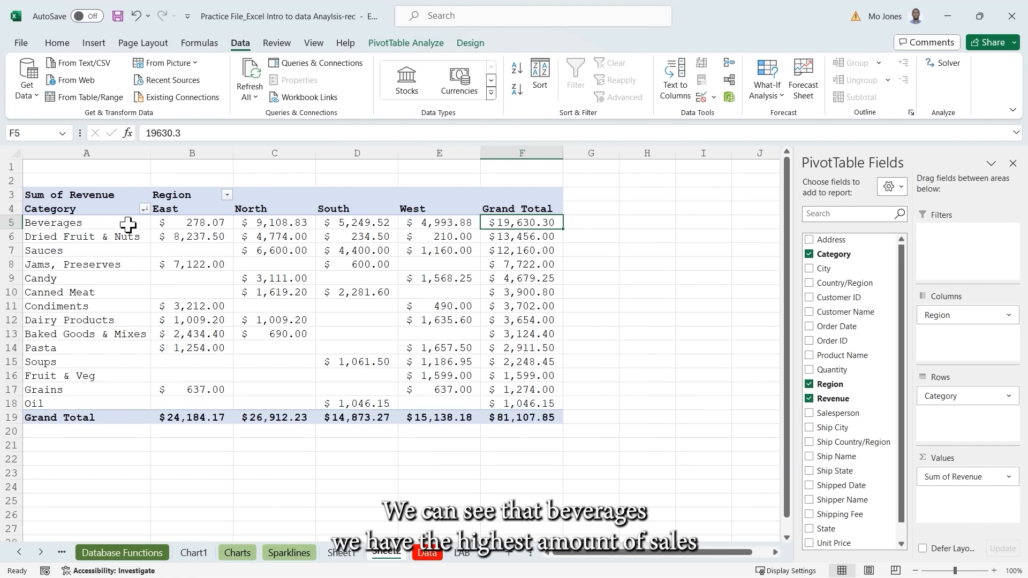
drag(128, 223, 507, 222)
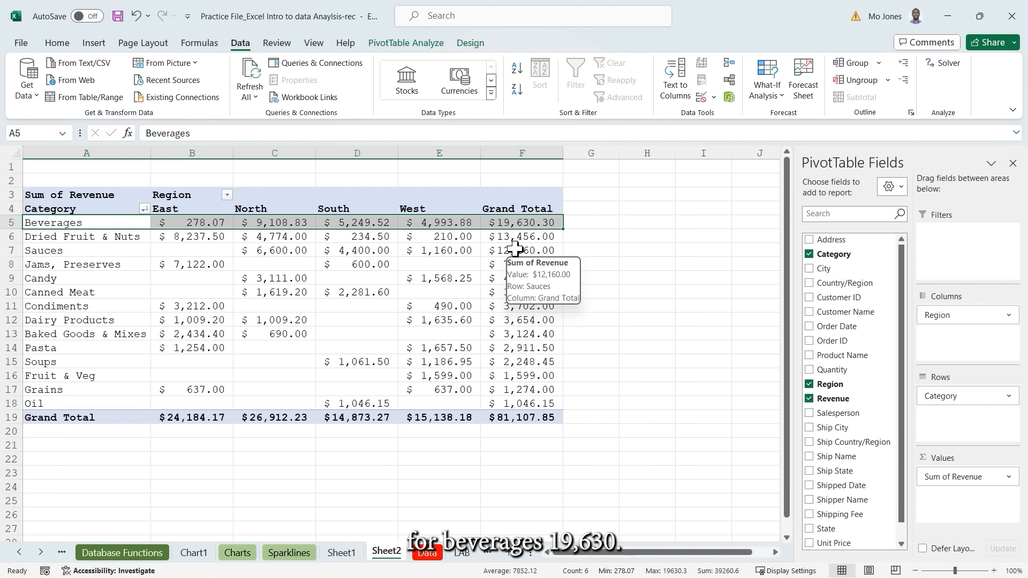
click(528, 404)
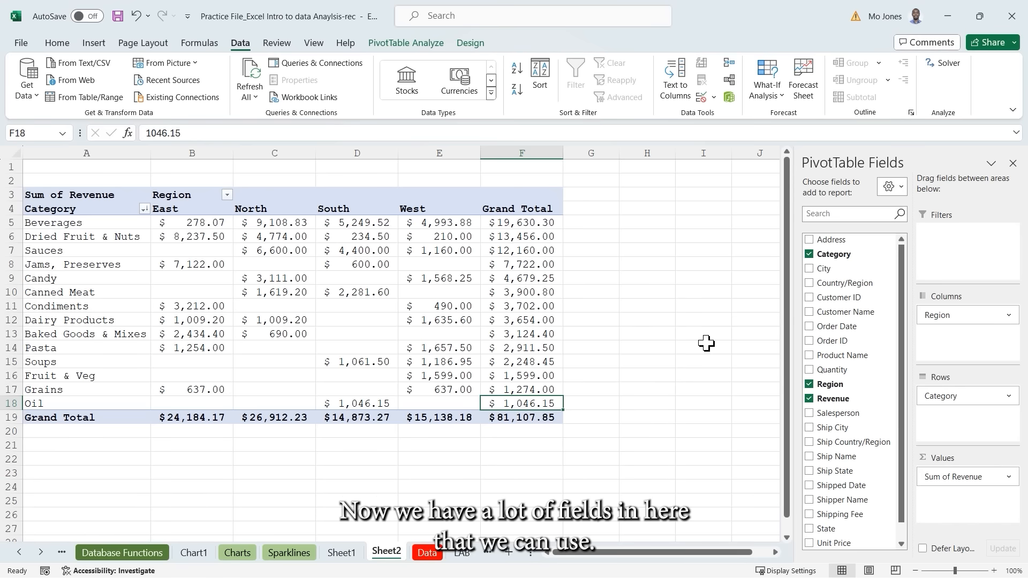
Move Region from the columns to the rows, above Category.
scroll(904, 289, down, 1)
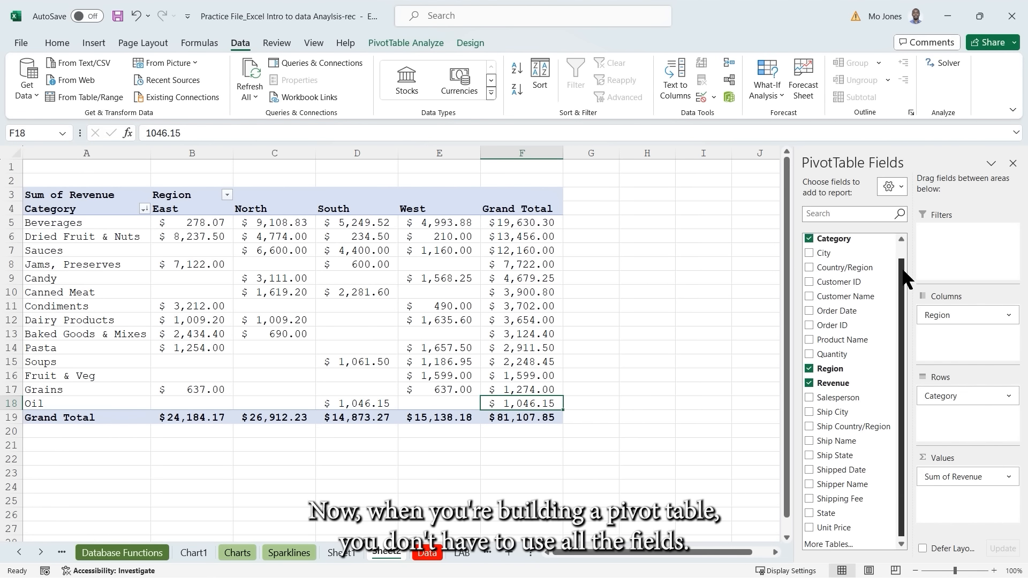
scroll(903, 286, up, 1)
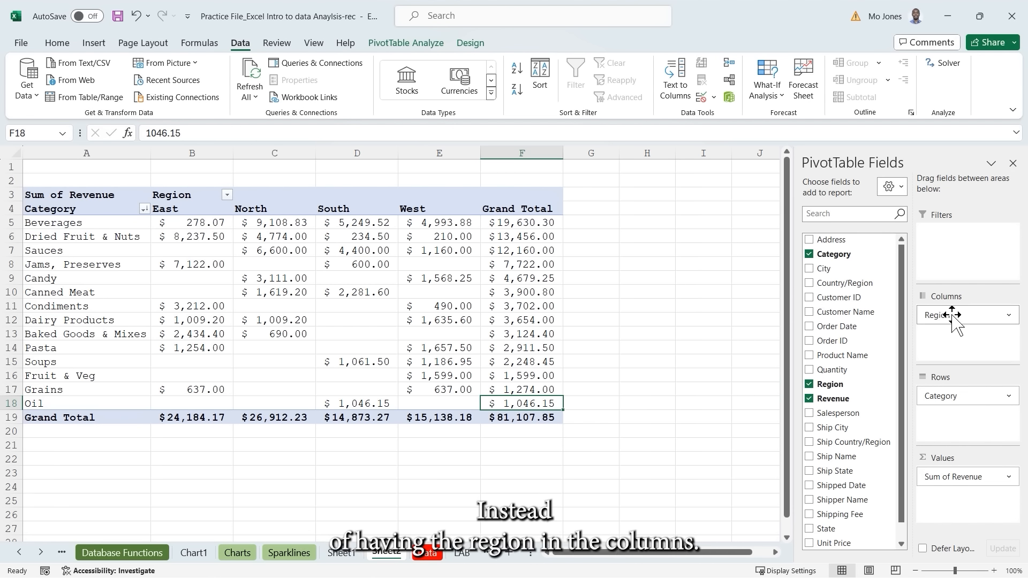
drag(958, 316, 959, 397)
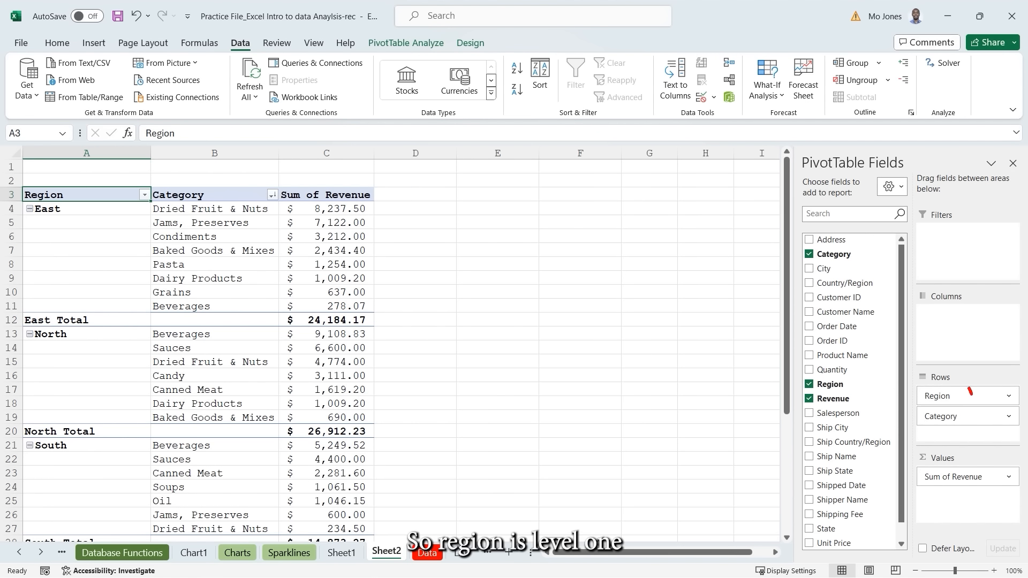
drag(964, 413, 964, 421)
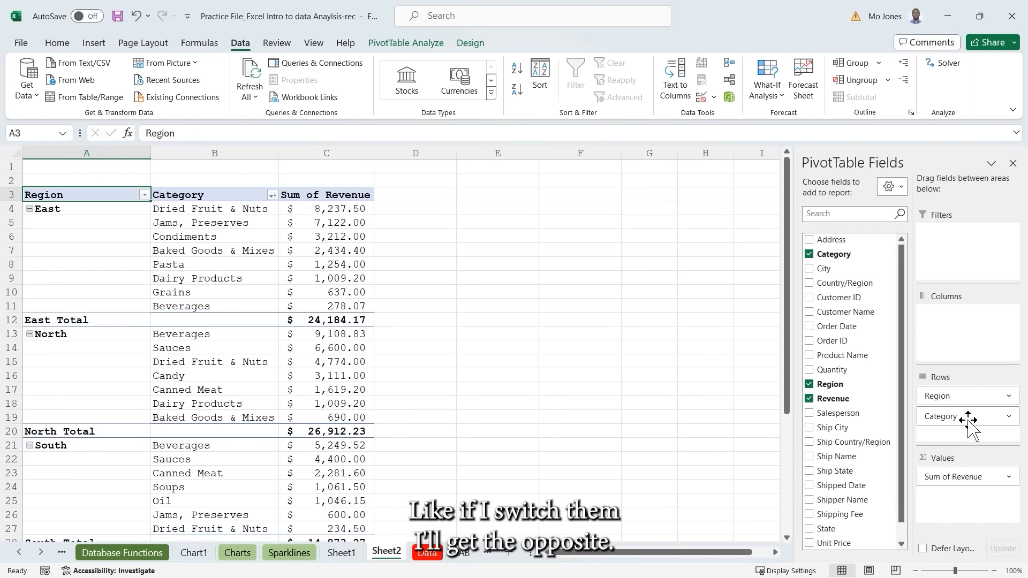
Swap the row levels so Category sits above Region and review the report down to its grand total.
drag(968, 420, 968, 395)
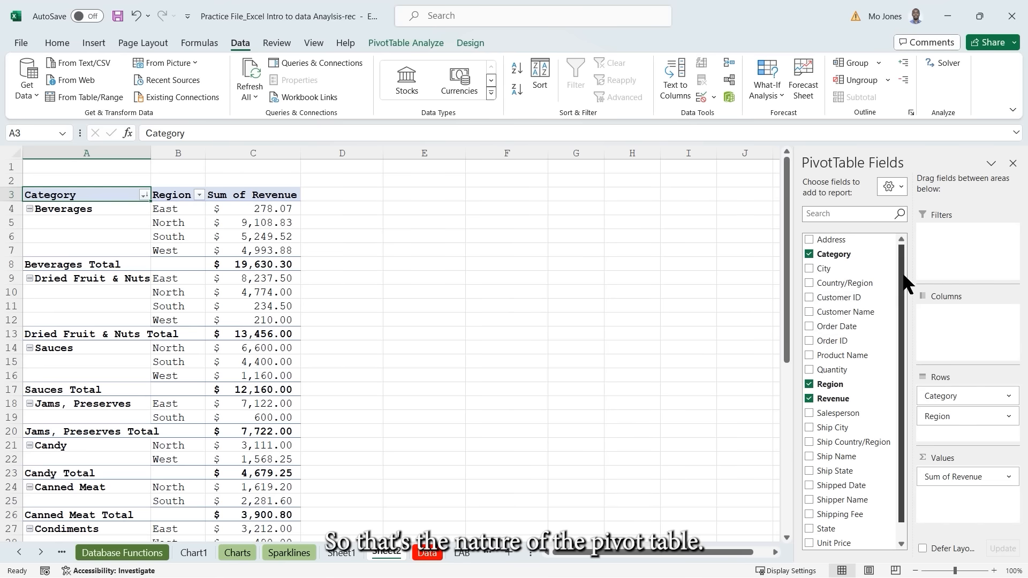
drag(903, 274, 904, 282)
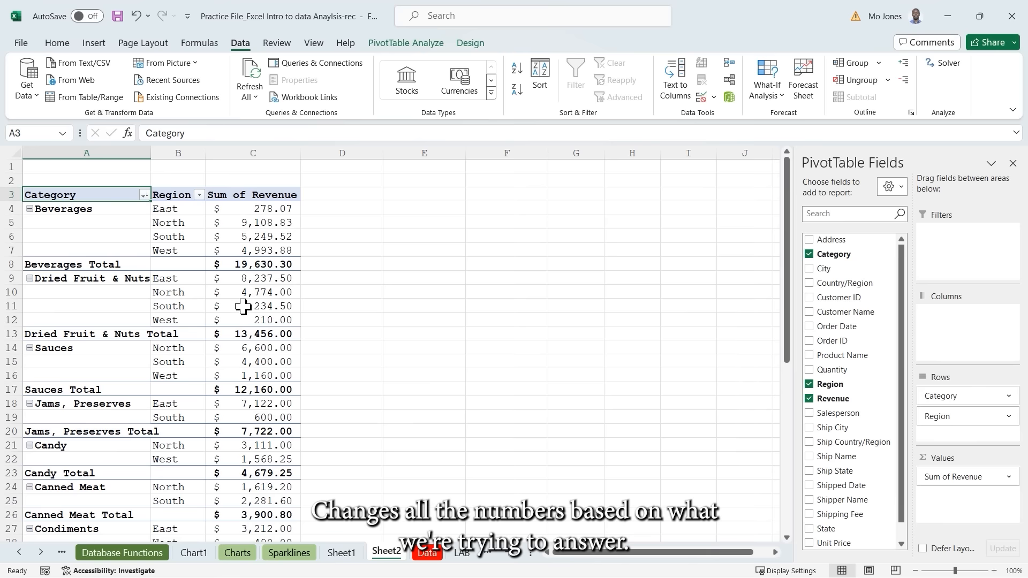
scroll(243, 307, down, 10)
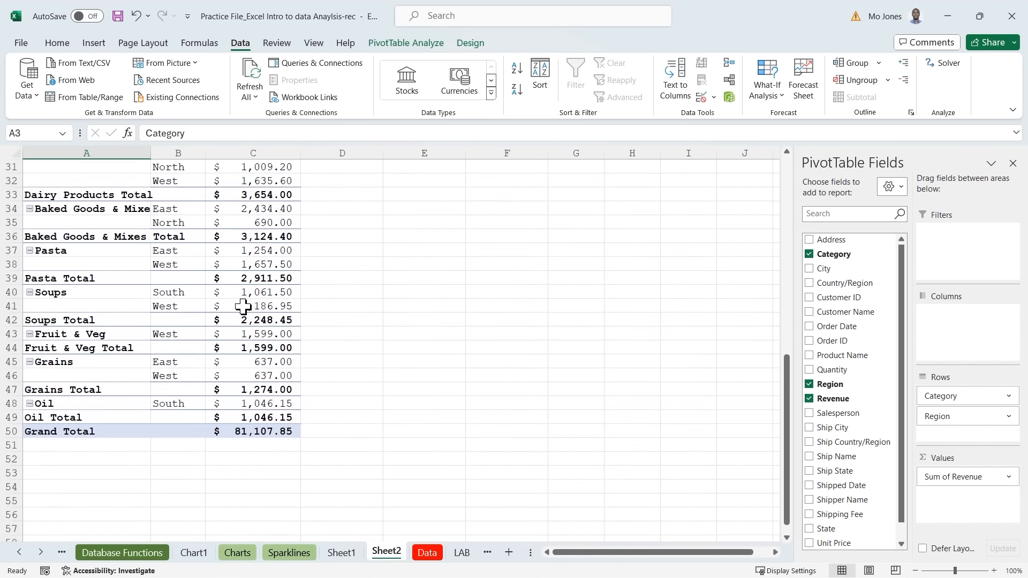
scroll(243, 306, up, 10)
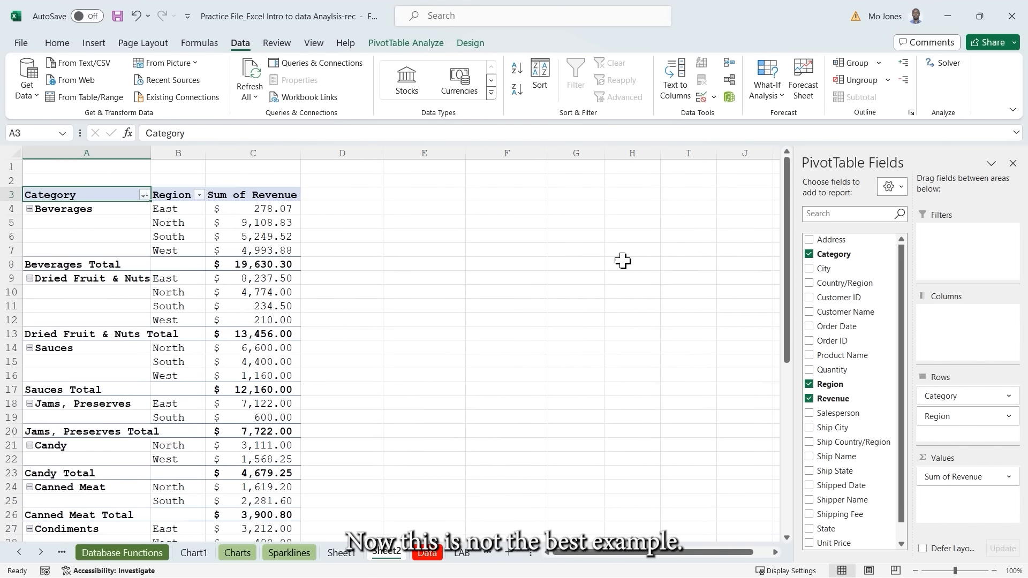
Put Region back above Category in the rows, review the regional breakdown, and return Region to the columns.
drag(959, 416, 959, 394)
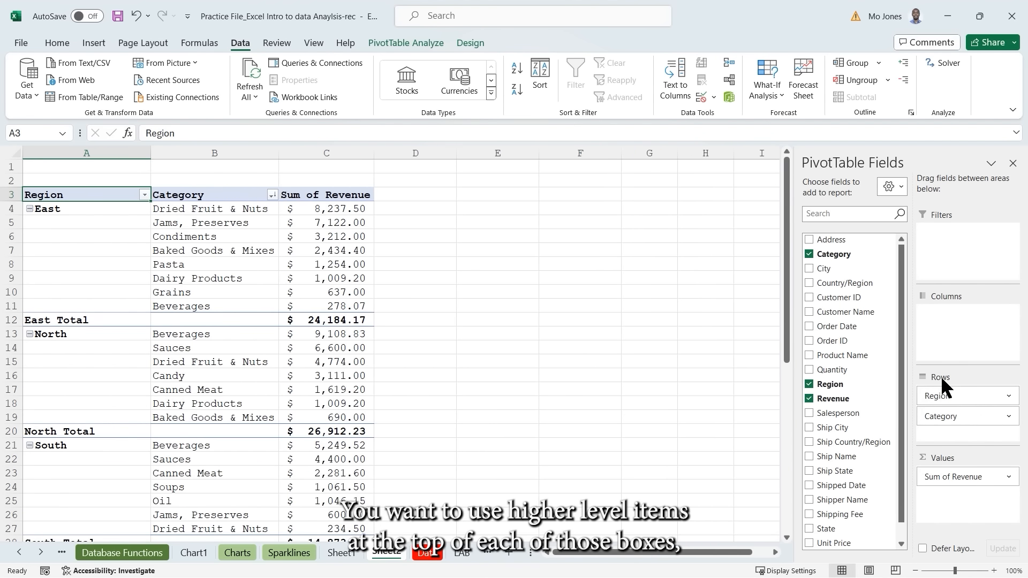
scroll(342, 324, down, 4)
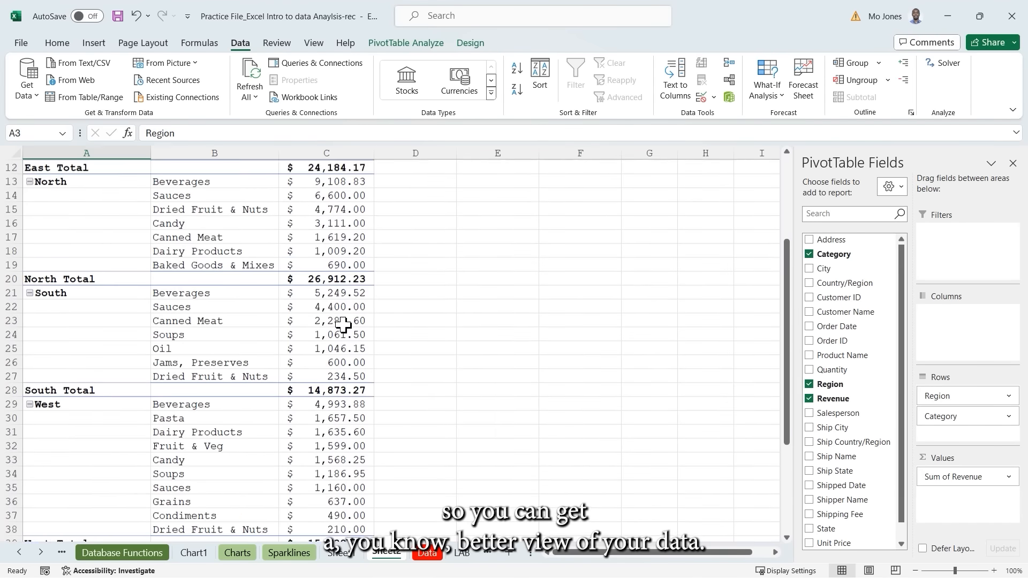
scroll(342, 324, up, 4)
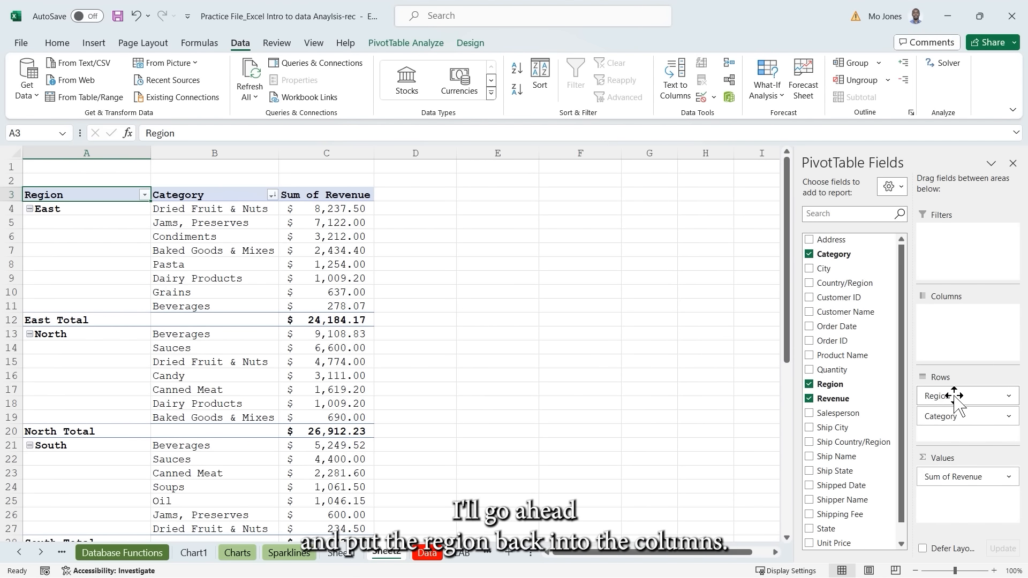
drag(959, 396, 972, 340)
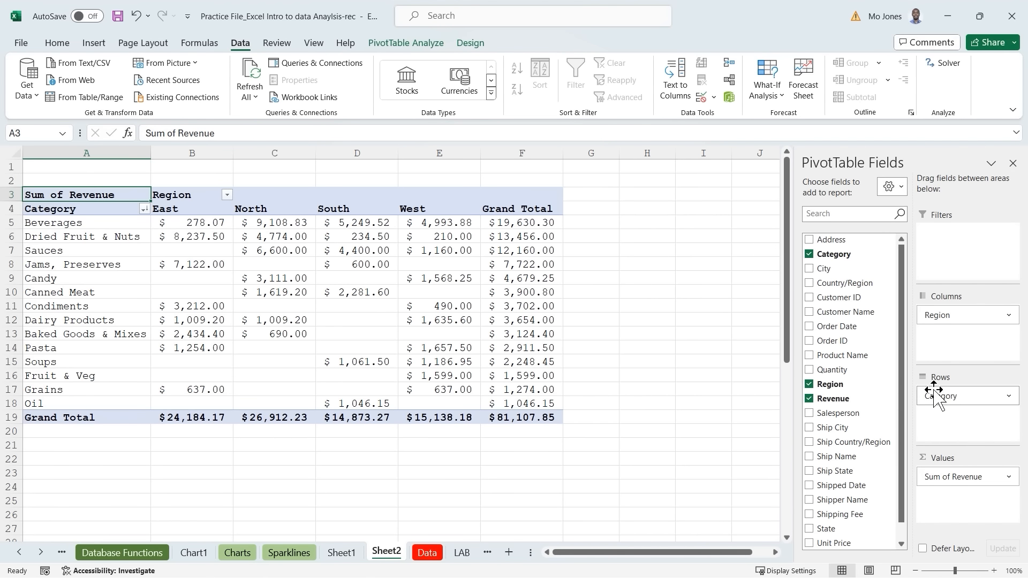
Replace Category with City as the row field of the revenue report.
click(809, 255)
drag(811, 268, 943, 399)
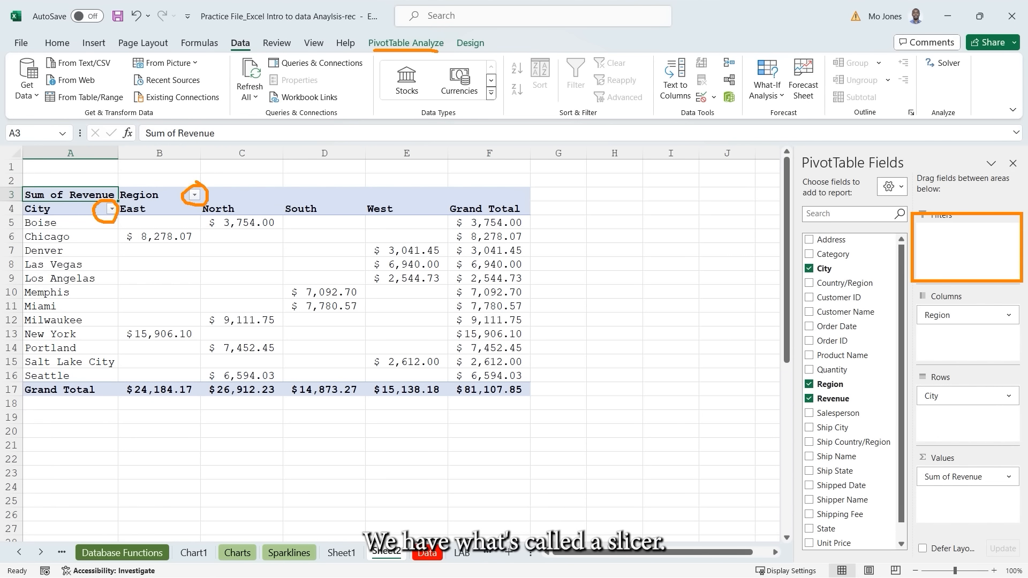
Show the PivotTable analysis tools and look over the filter options of the City row field.
click(416, 44)
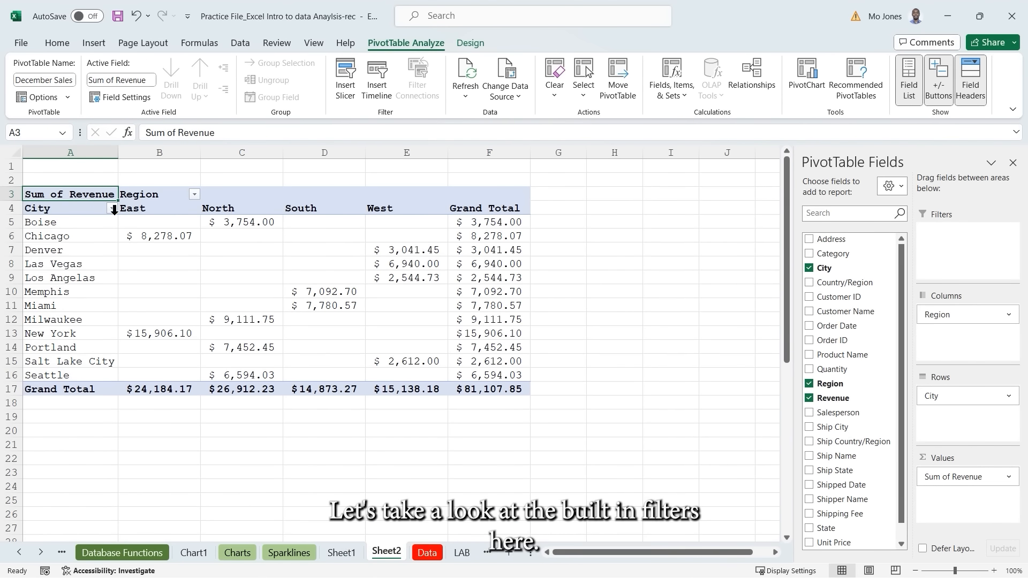
click(174, 249)
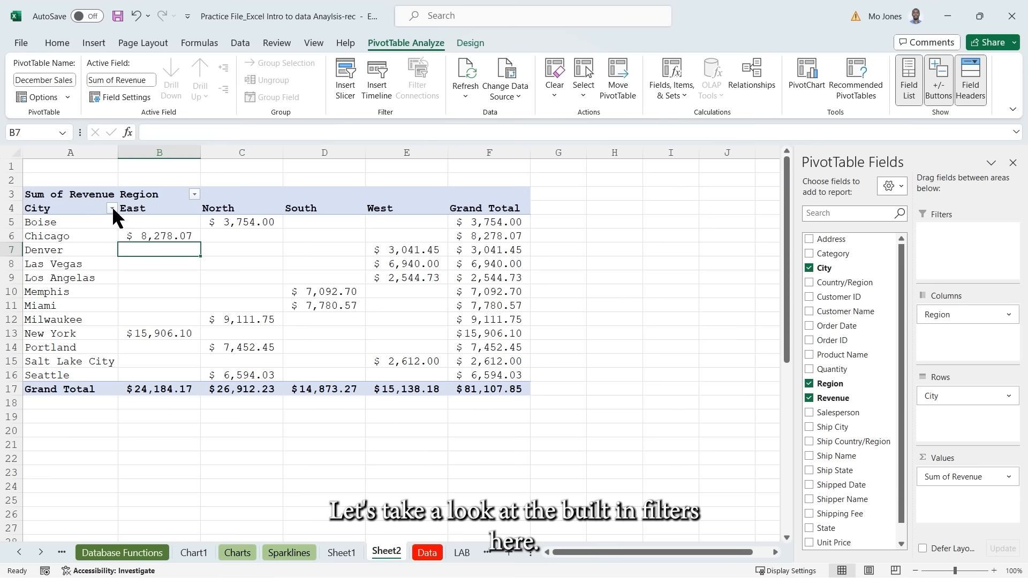
click(111, 208)
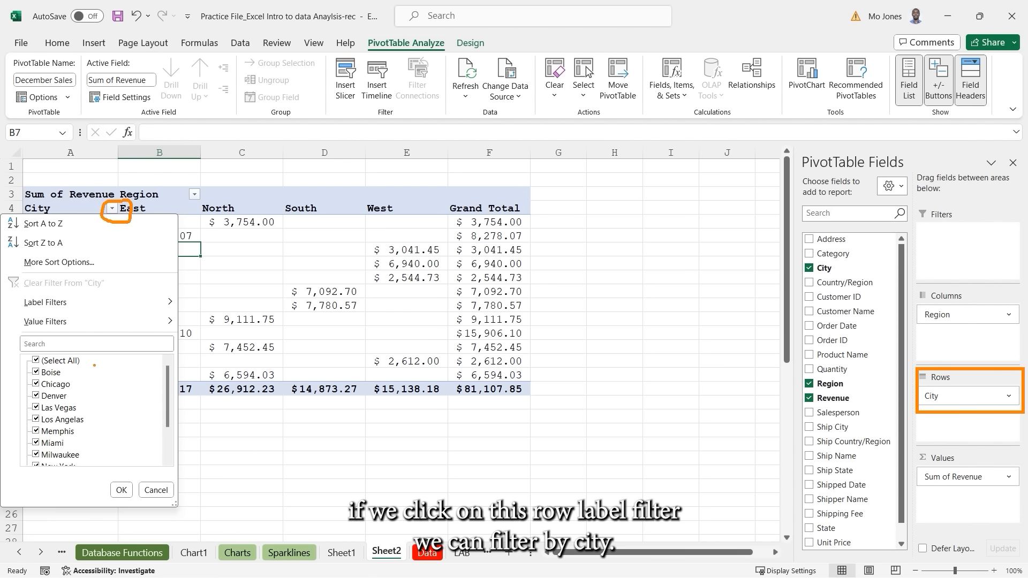
key(Escape)
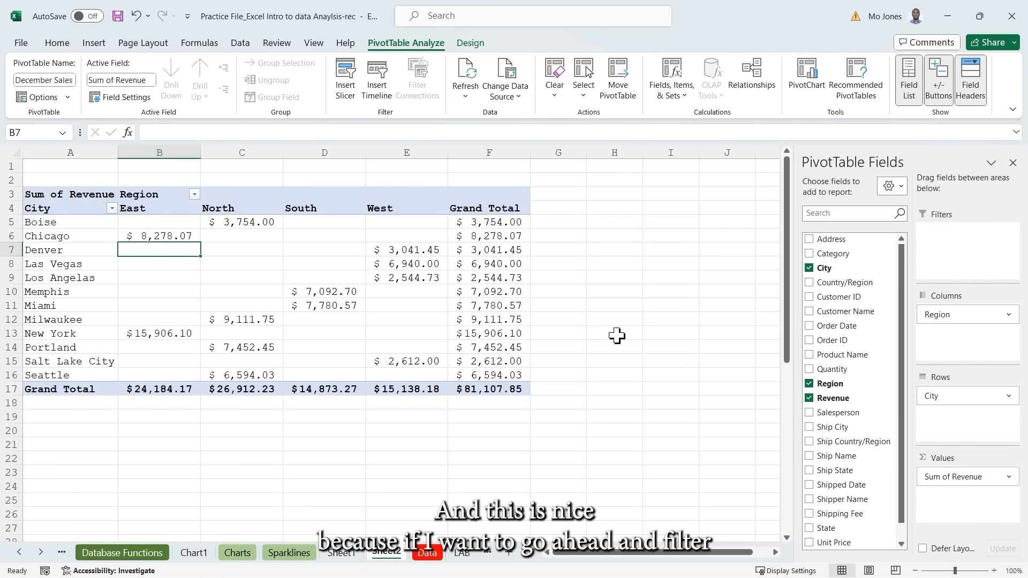
Filter the City rows to only Chicago and Denver, and clear that filter after reviewing the report.
click(113, 209)
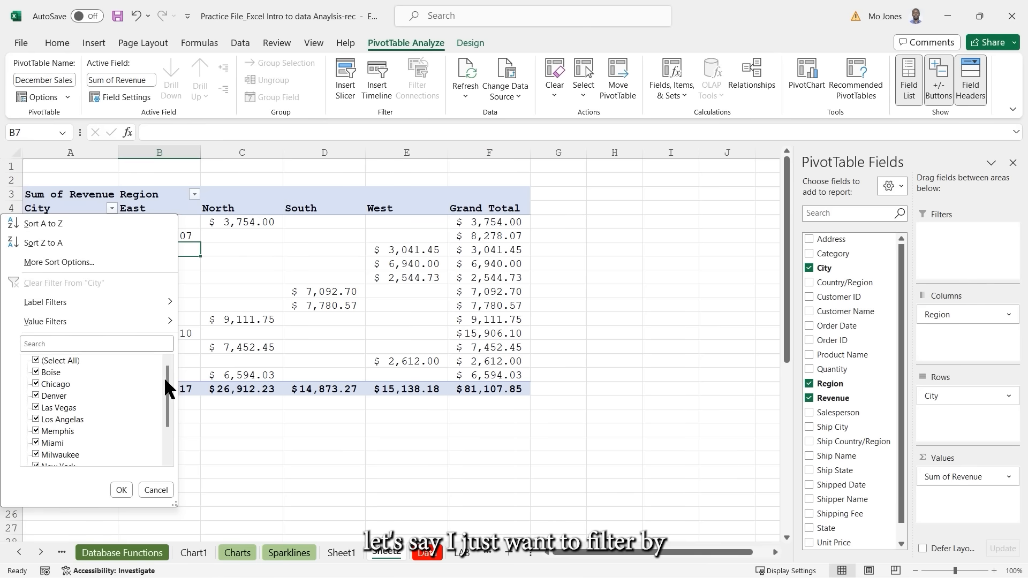
drag(169, 390, 169, 417)
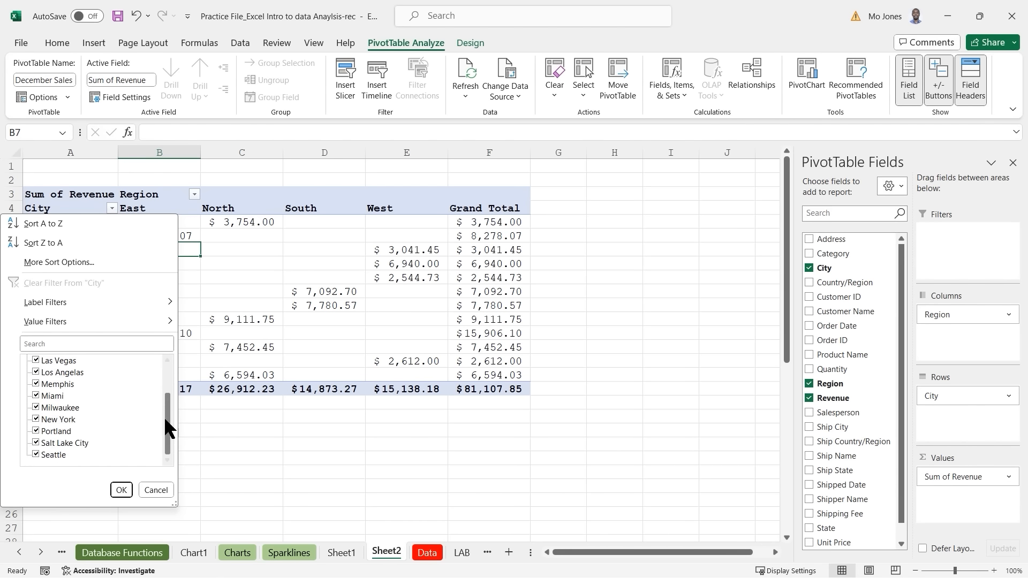
scroll(62, 399, up, 2)
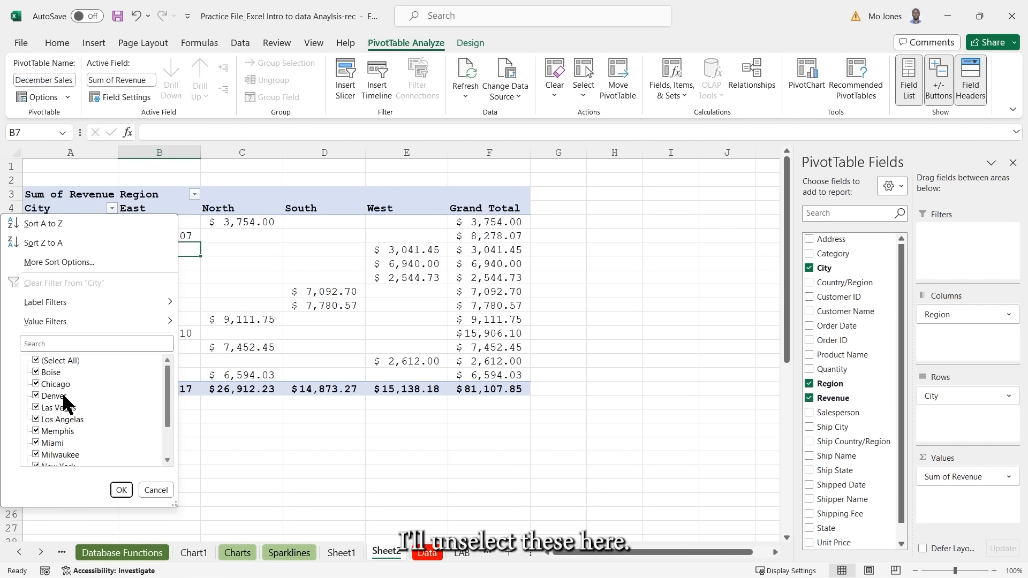
click(36, 361)
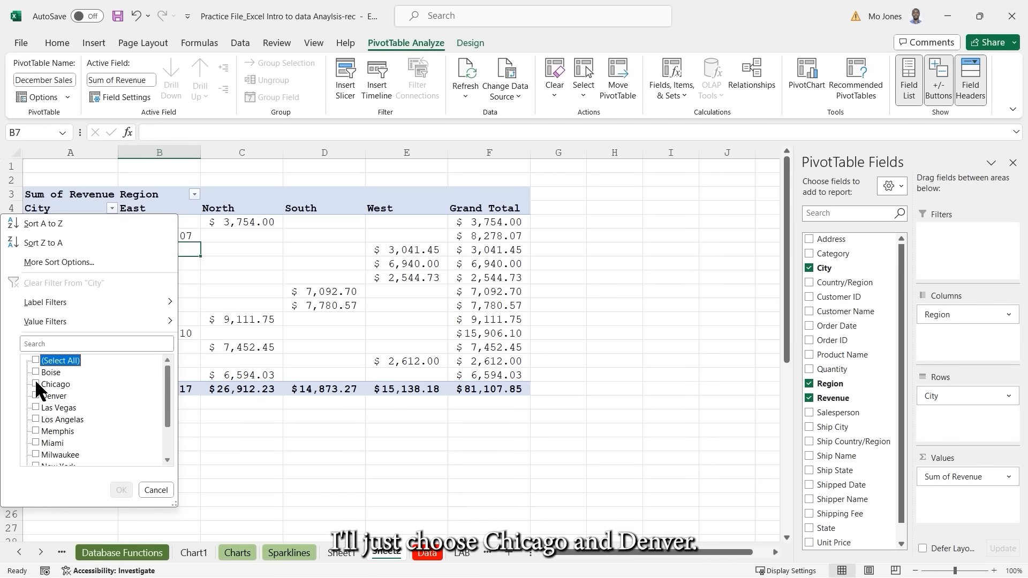
click(36, 384)
click(36, 396)
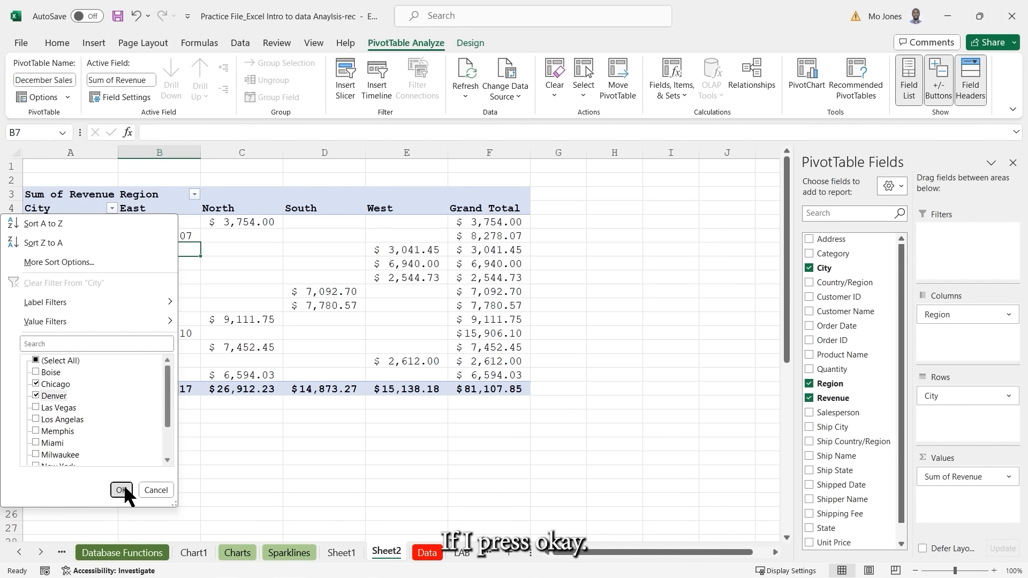
click(121, 490)
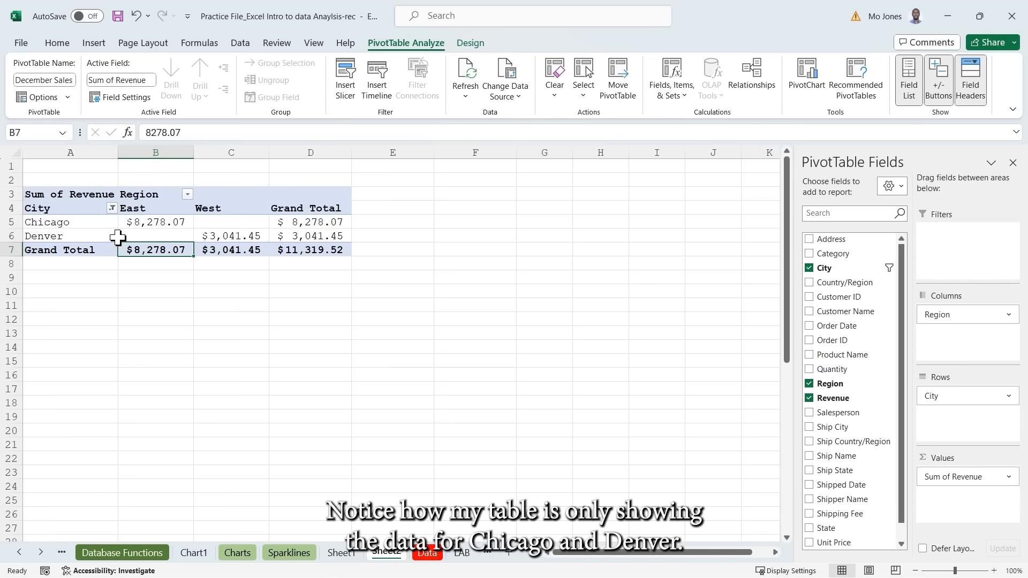
mouse_move(304, 225)
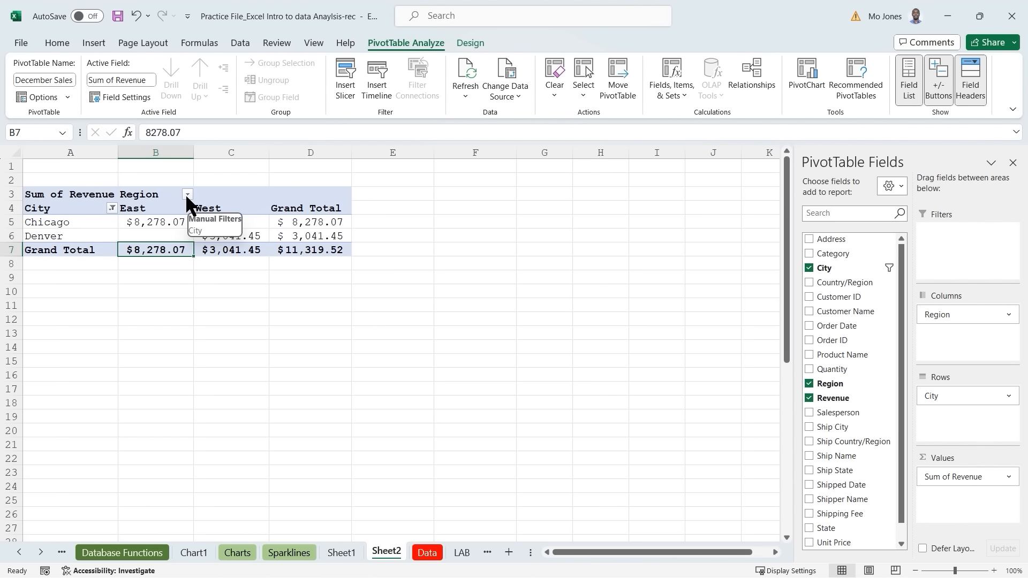
click(112, 208)
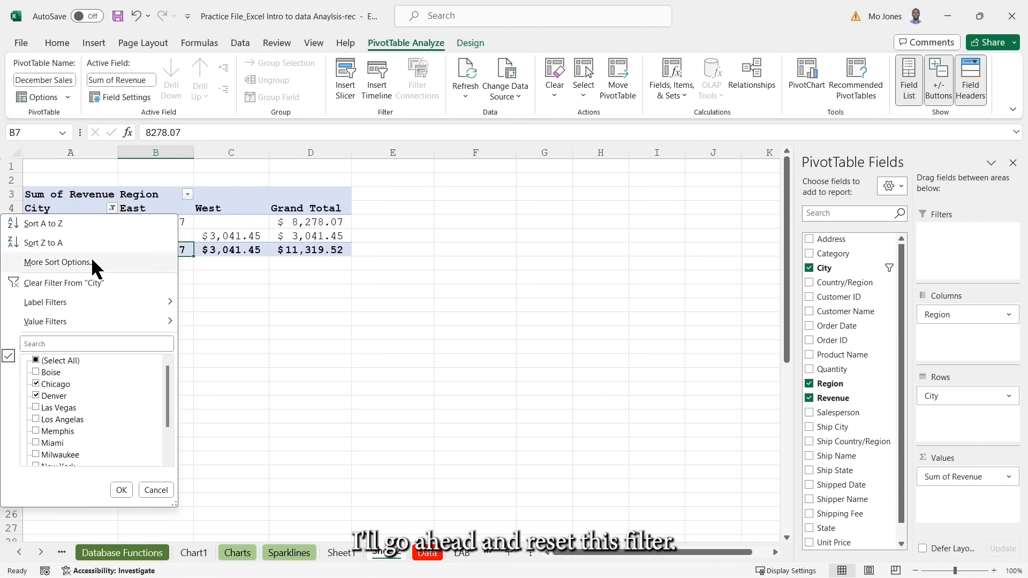
click(82, 282)
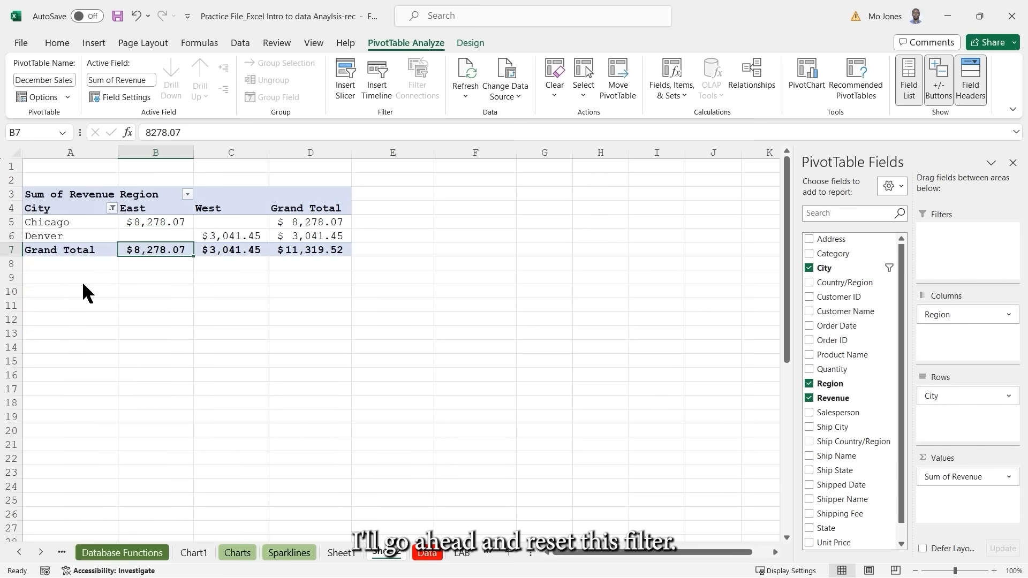
Filter the Region columns to East only, and clear that filter after reviewing the report.
click(195, 194)
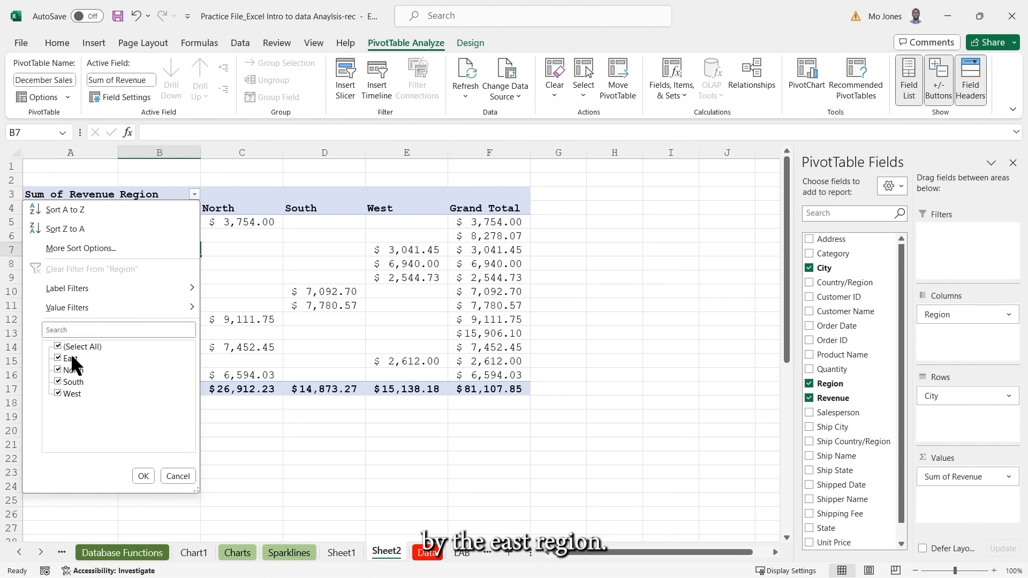
click(65, 369)
click(62, 381)
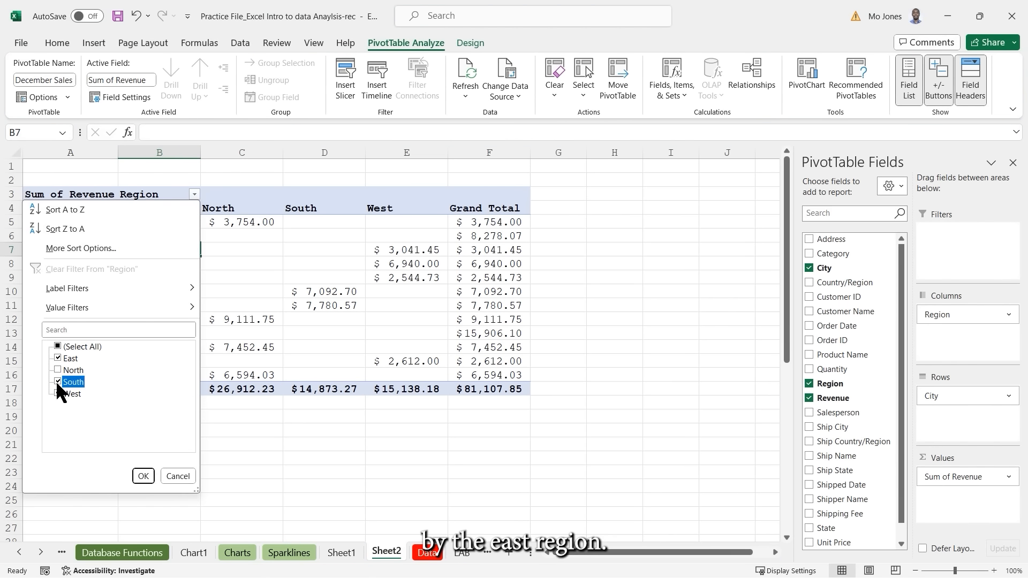
click(65, 394)
click(144, 476)
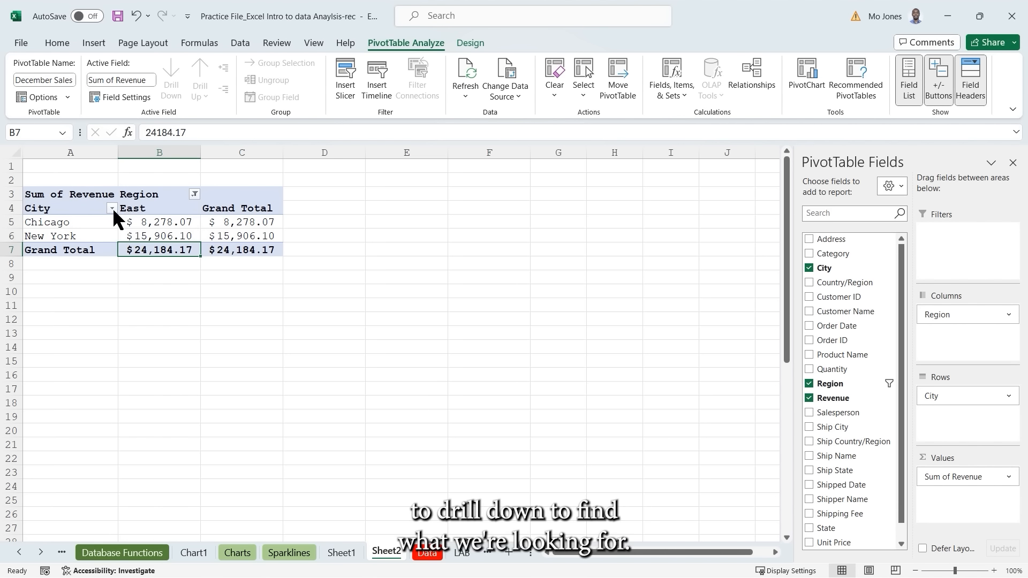
click(195, 195)
click(92, 269)
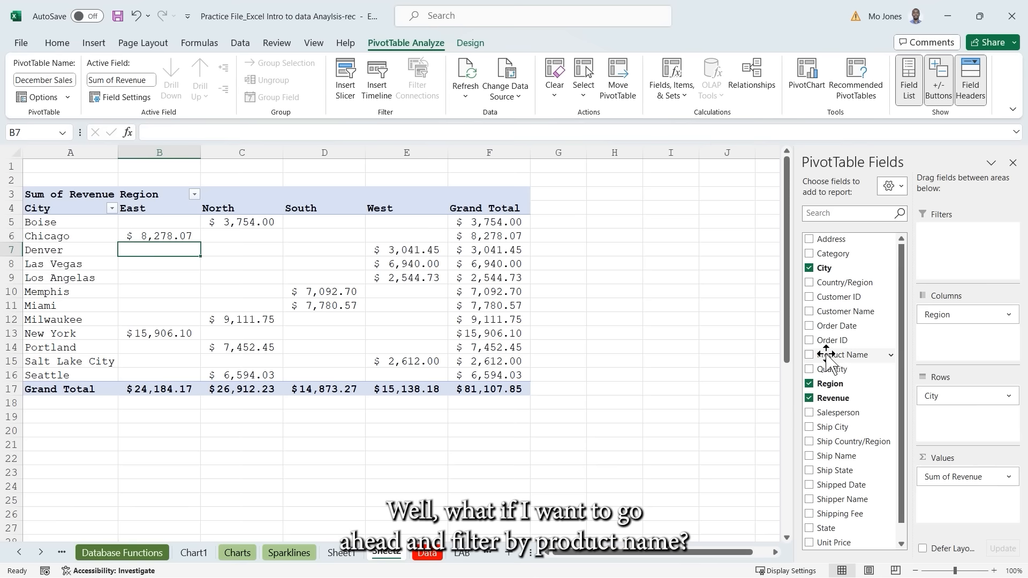
Add Product Name as a report filter and limit it to Almonds, Beer and Boysenberry Spread.
drag(835, 356, 969, 249)
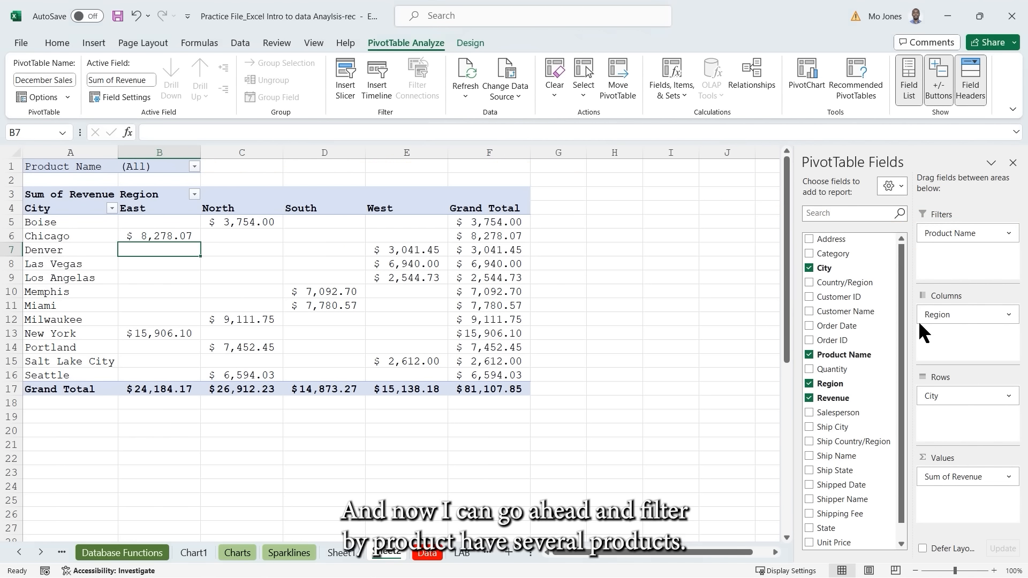
click(195, 167)
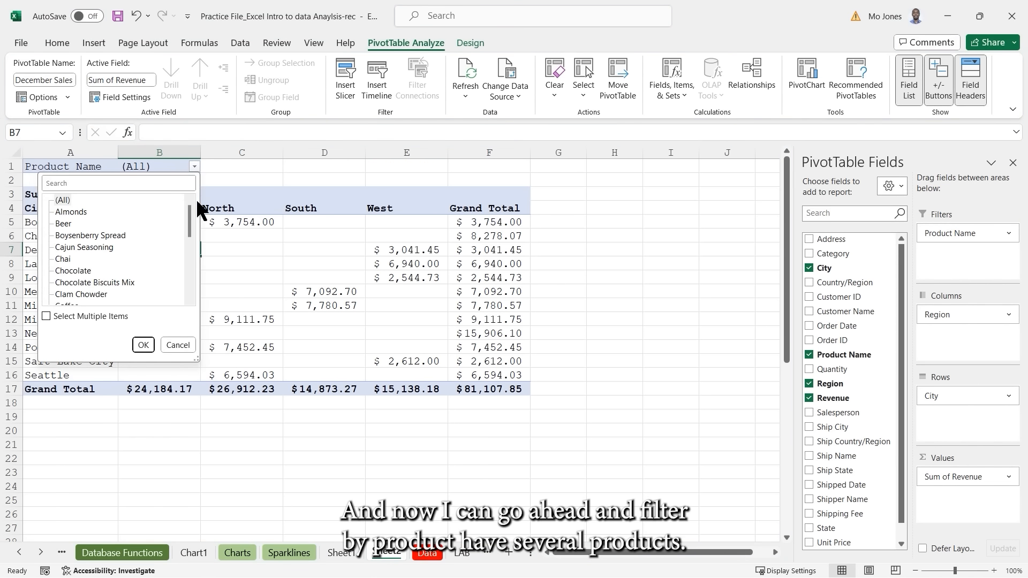
scroll(188, 235, down, 1)
drag(187, 230, 188, 208)
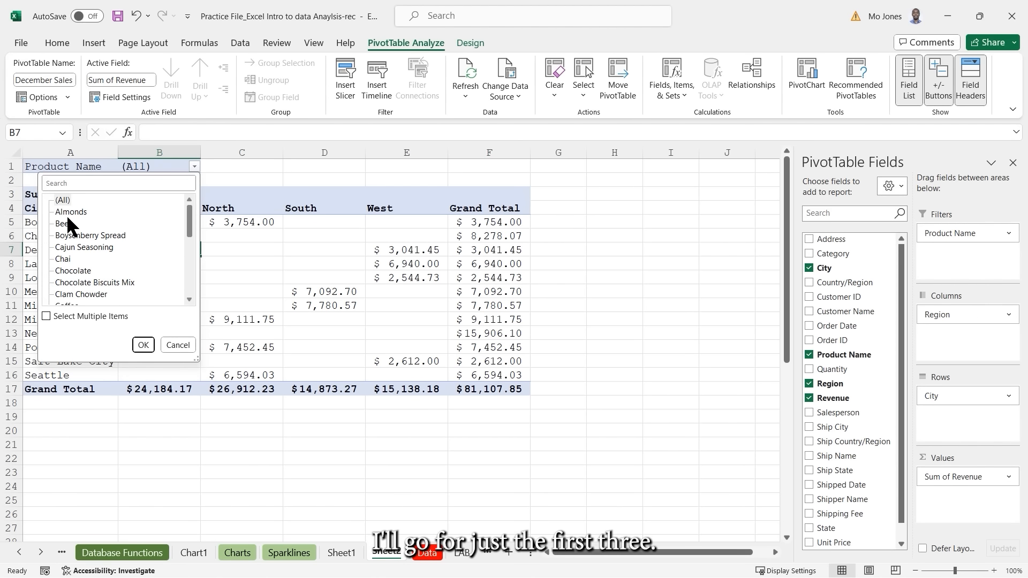
click(47, 317)
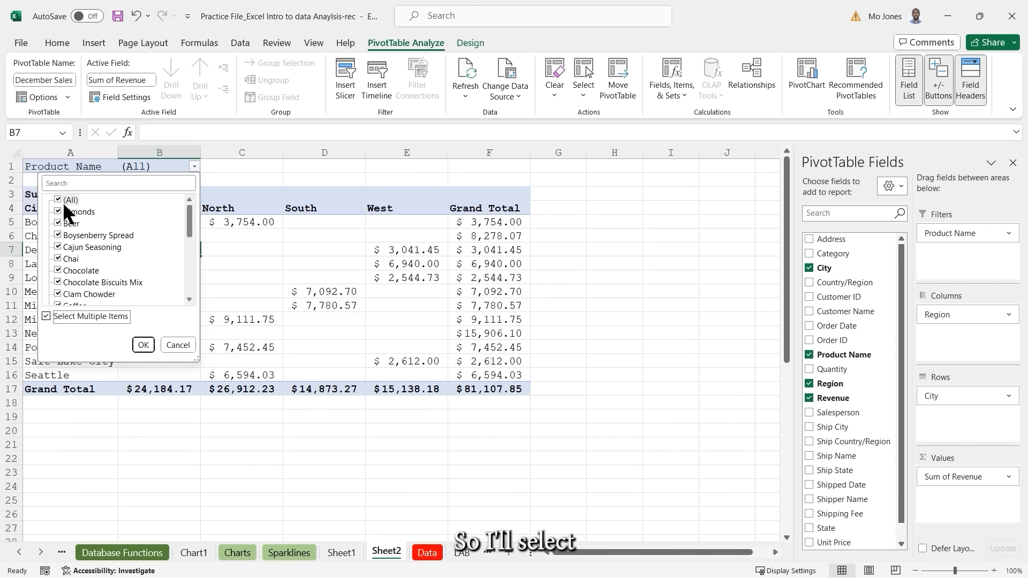
click(58, 201)
click(59, 212)
click(58, 224)
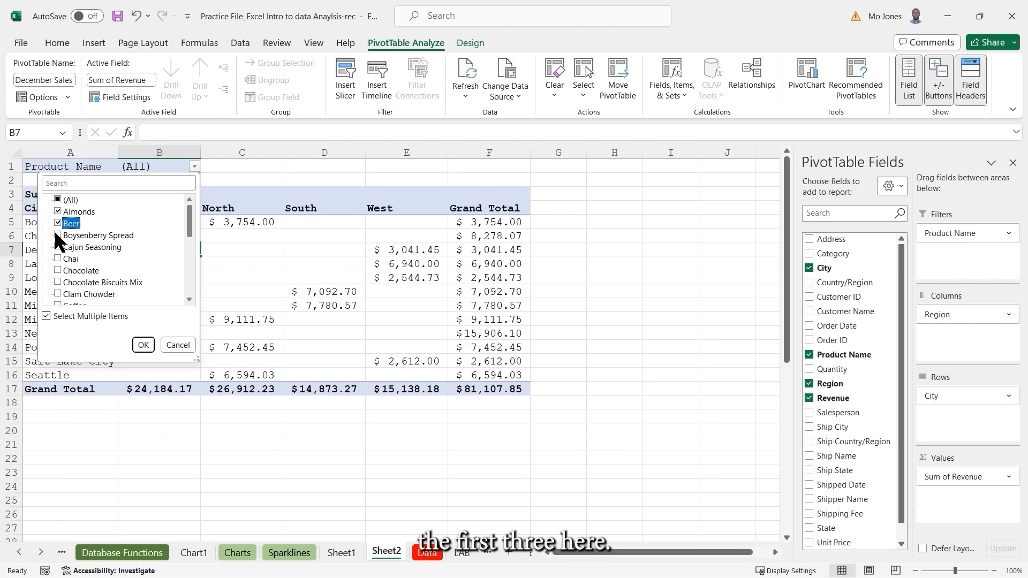
click(58, 236)
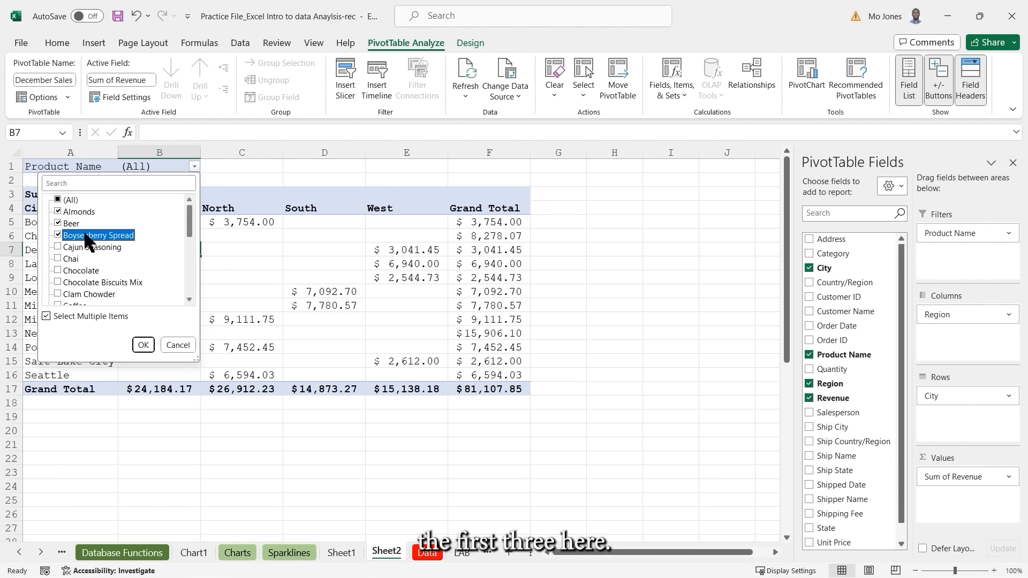
click(144, 346)
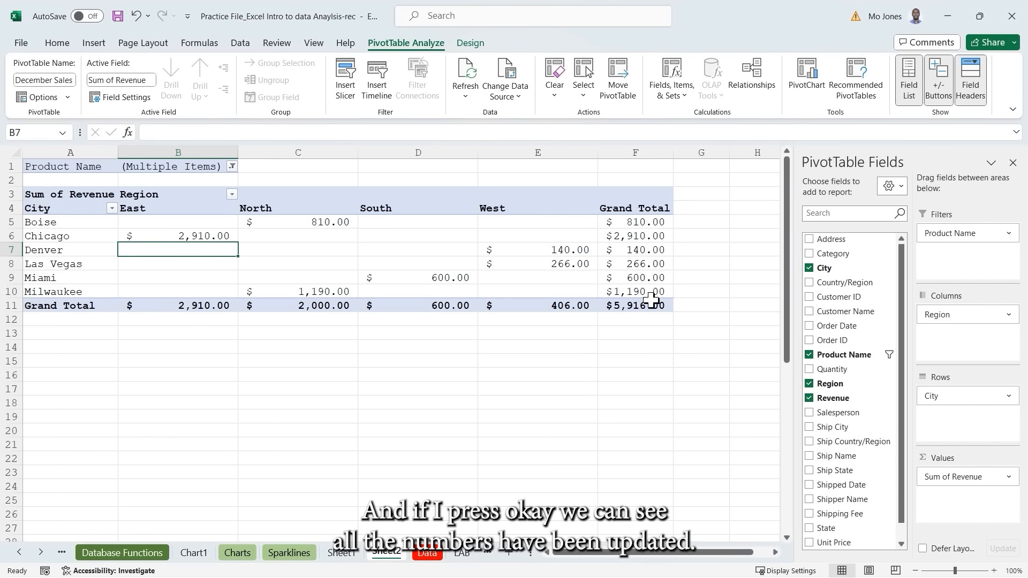
Check the active Product Name filter and reset it to include all products.
mouse_move(611, 301)
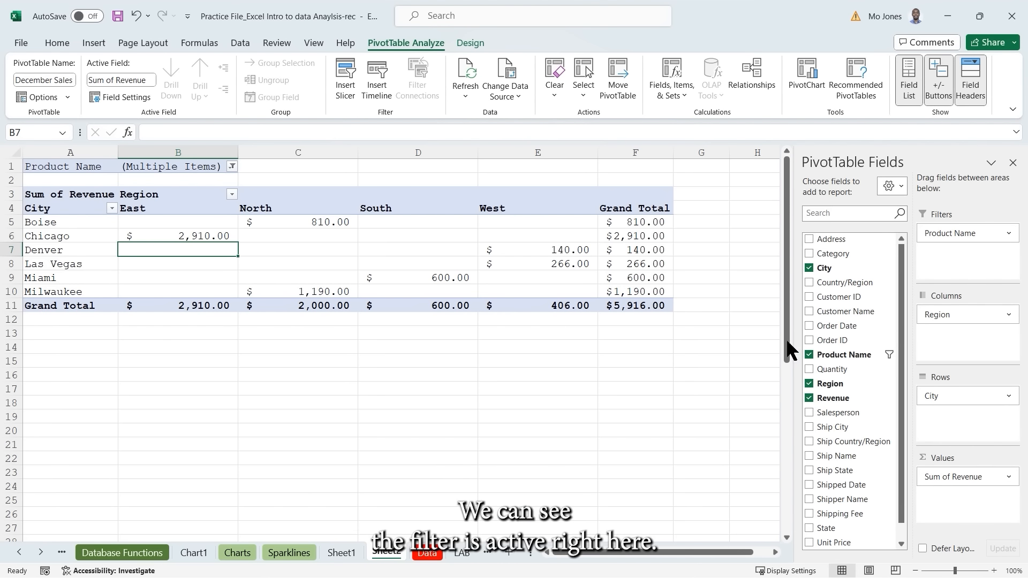
click(891, 355)
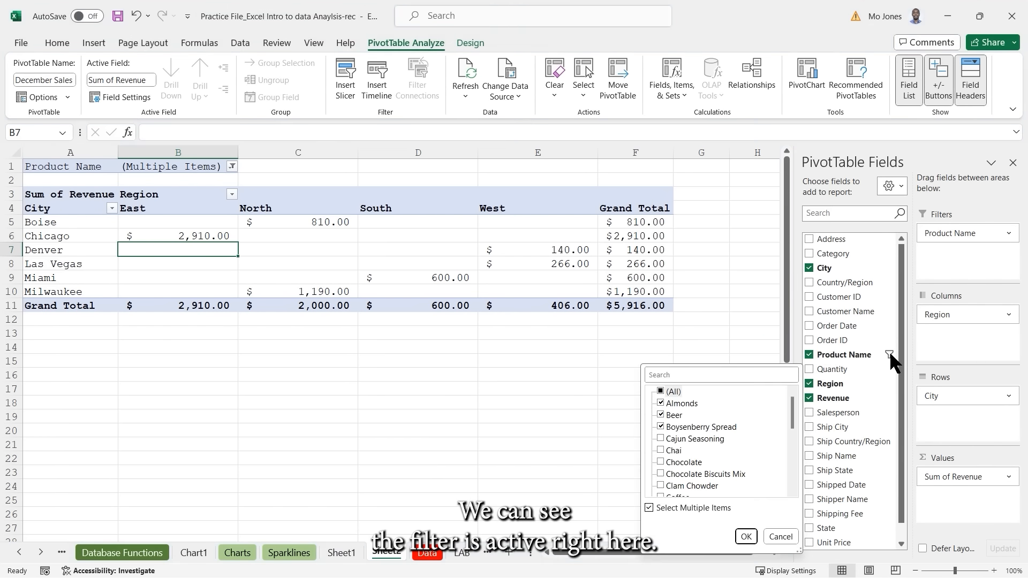
click(220, 161)
click(232, 166)
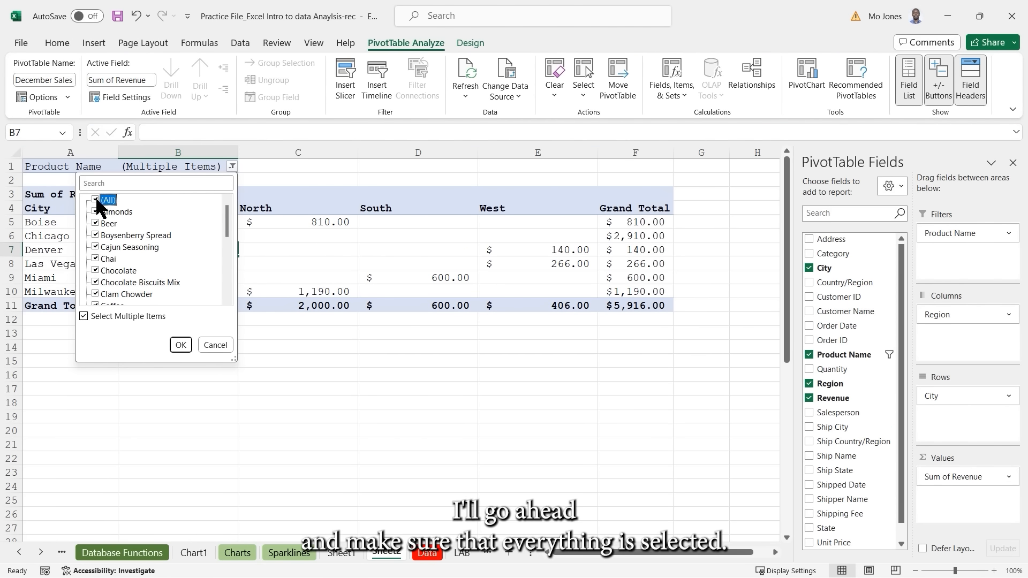
click(180, 345)
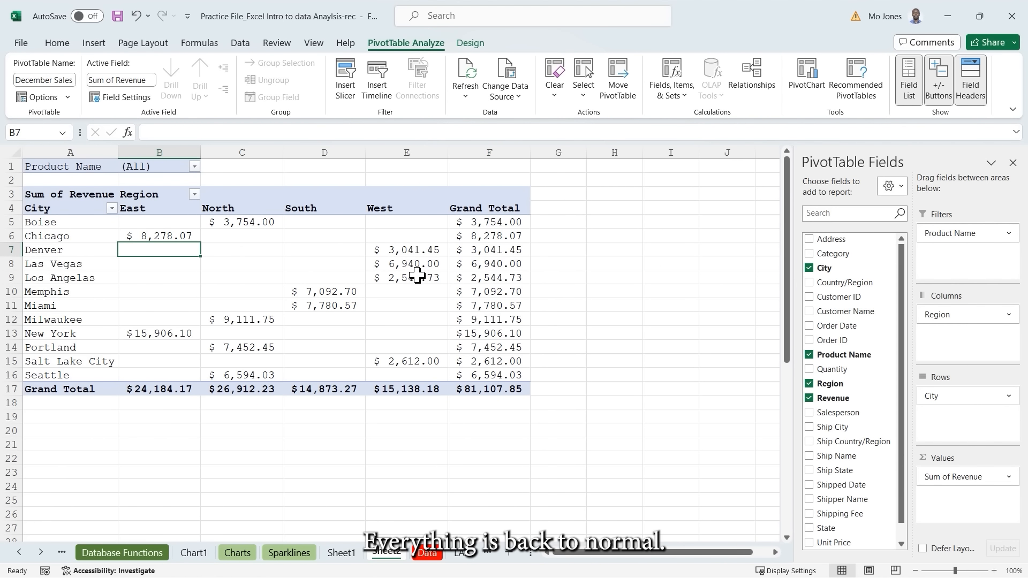
Insert slicers for the Region, Salesperson and State fields of the PivotTable.
mouse_move(417, 276)
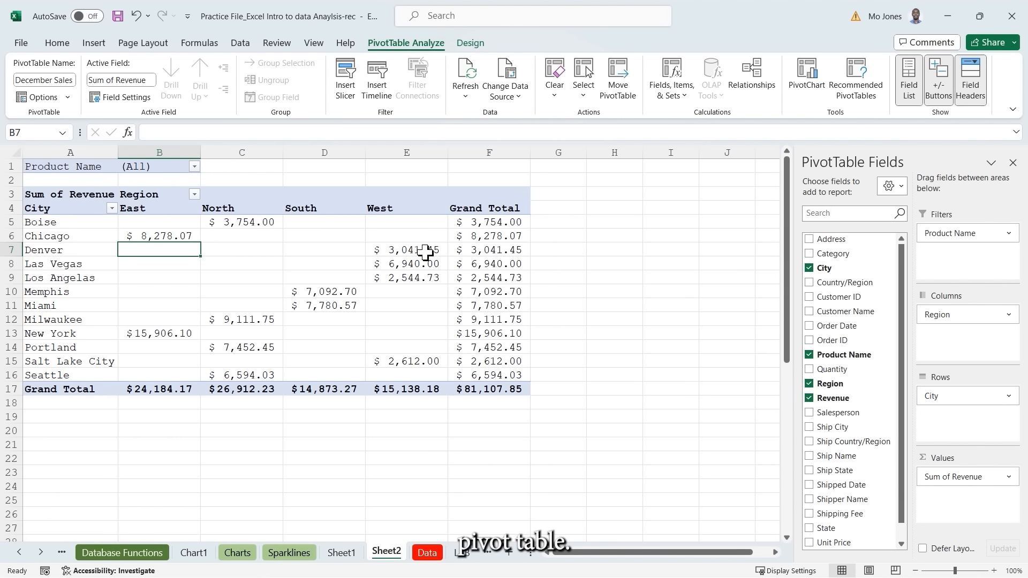
mouse_move(404, 250)
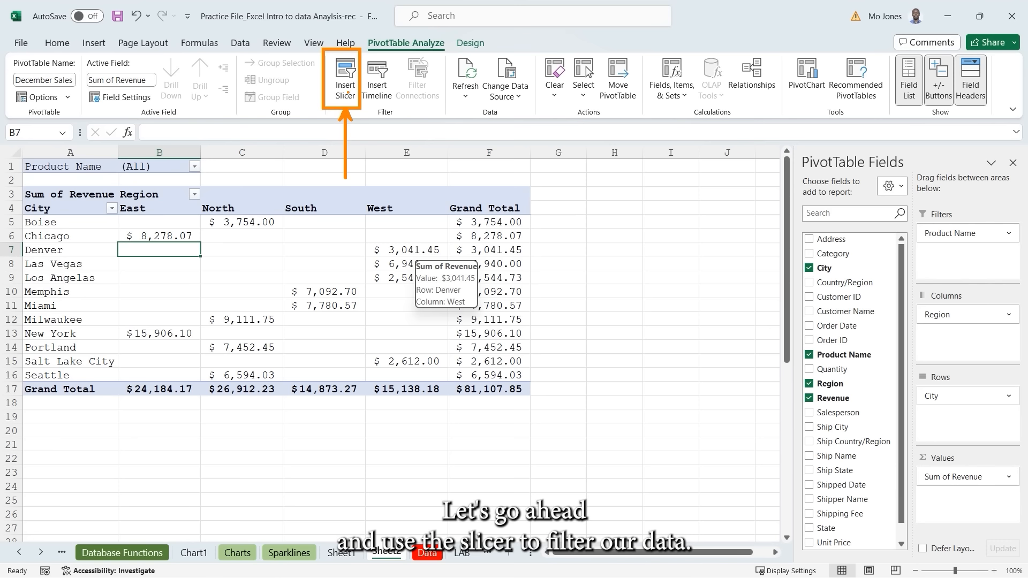
click(338, 89)
drag(637, 242, 686, 220)
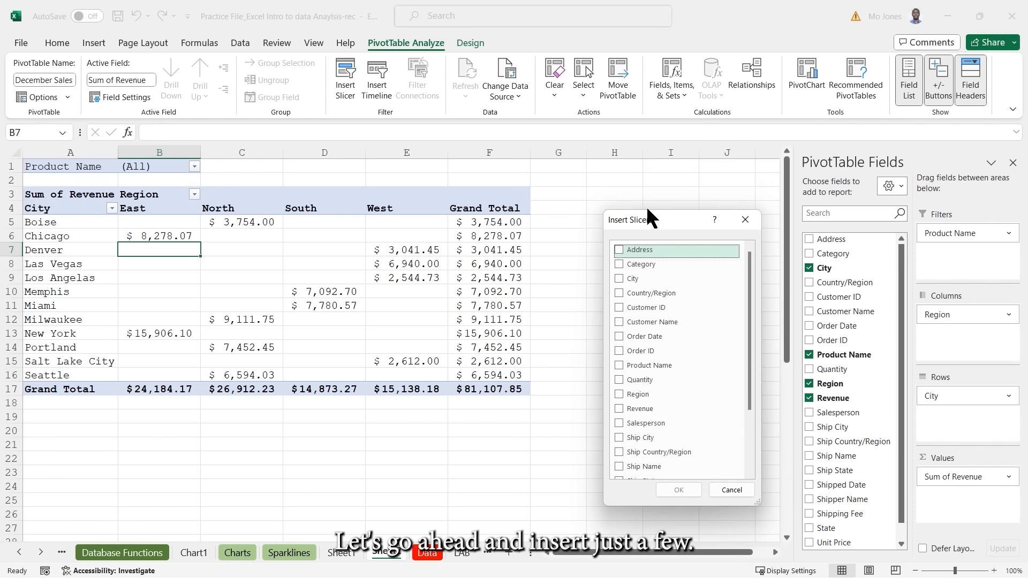
drag(650, 227, 633, 189)
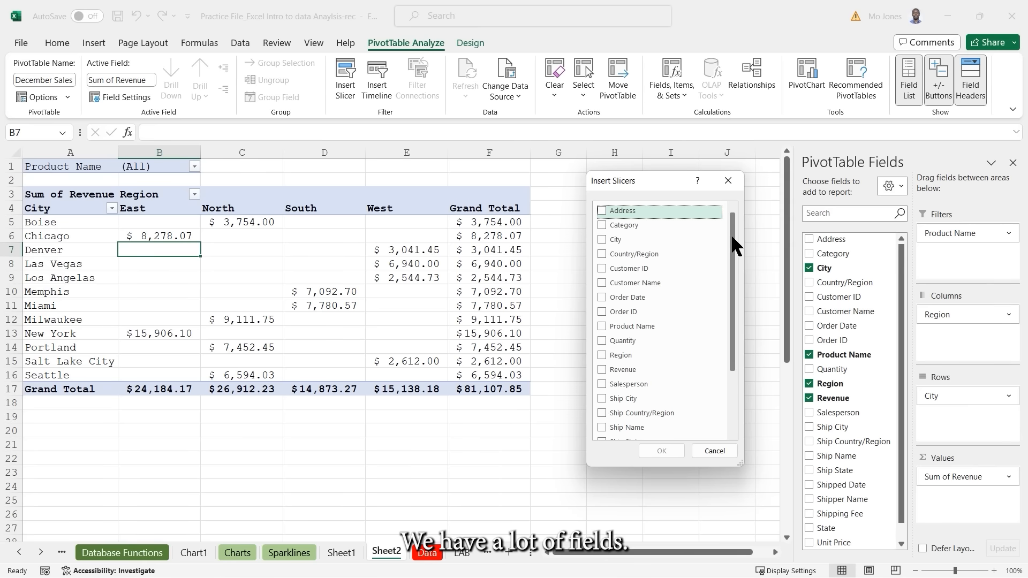
drag(731, 233, 742, 321)
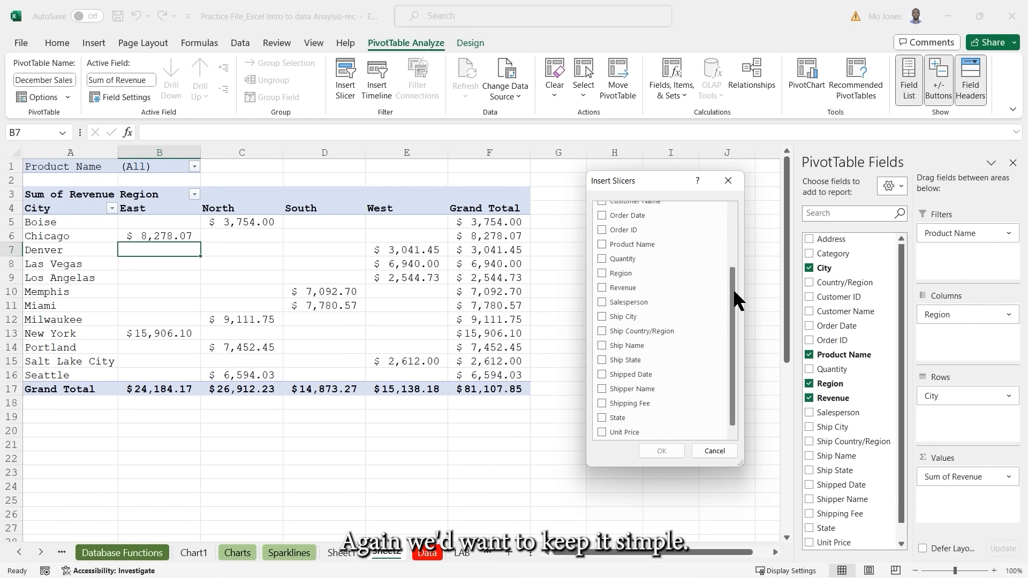
click(604, 410)
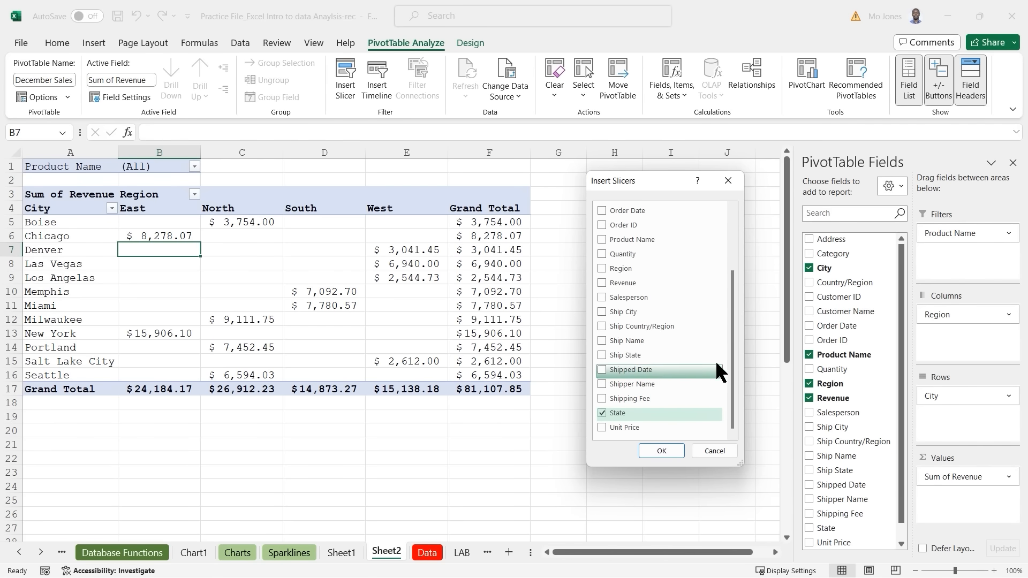
drag(731, 323, 731, 318)
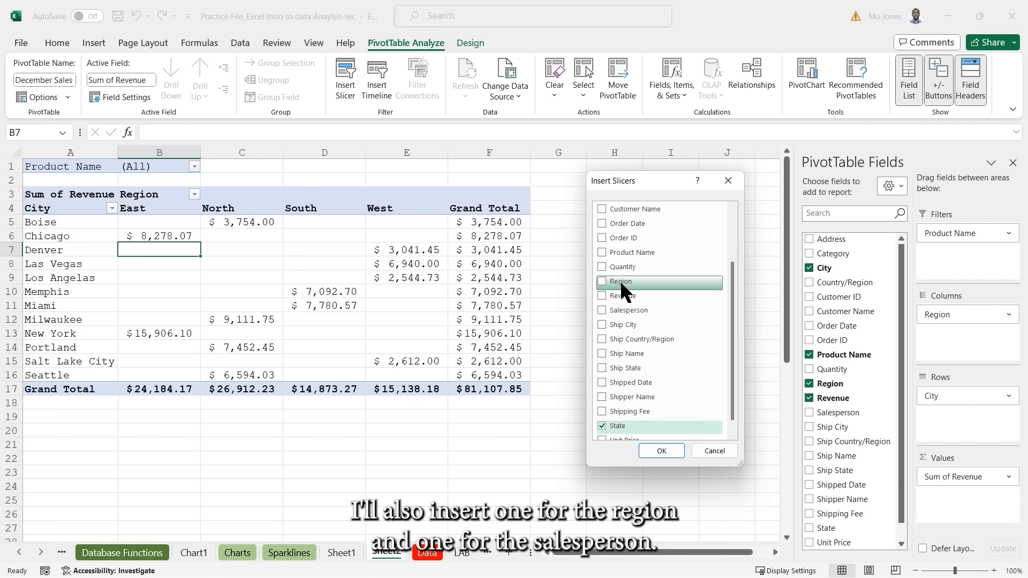
click(602, 283)
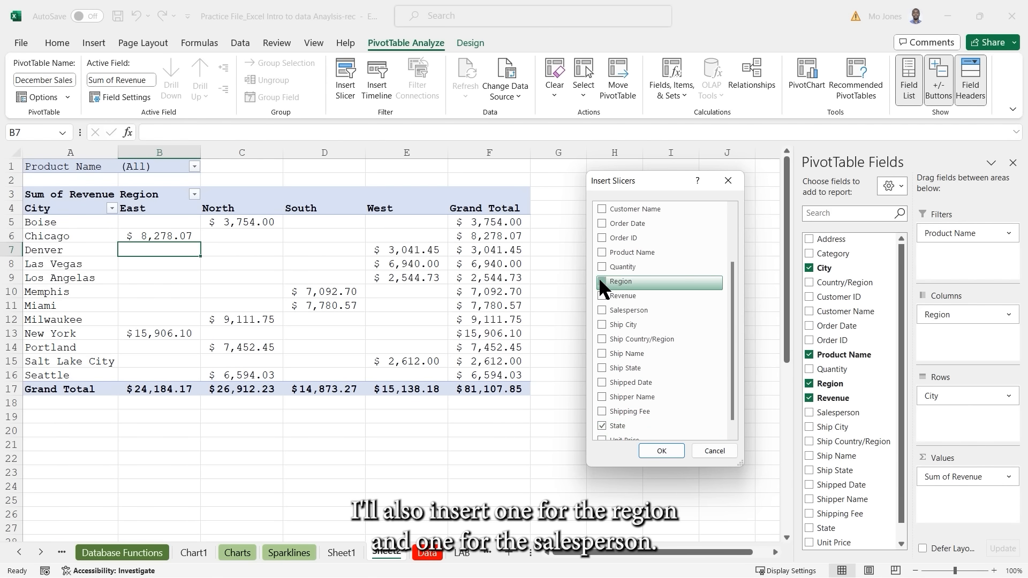
click(601, 309)
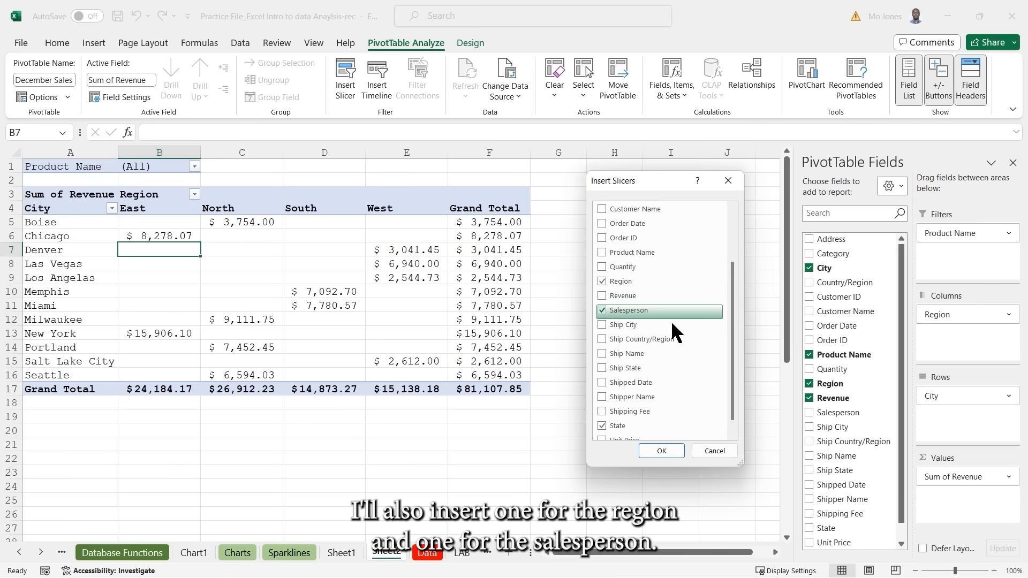
click(660, 451)
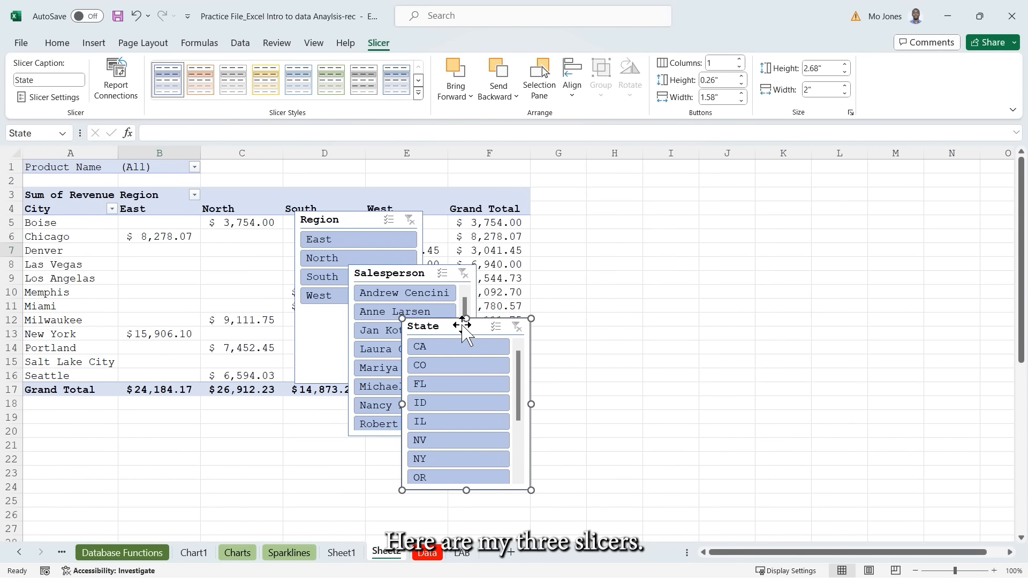
Move the State and Salesperson slicers onto empty cells beside the PivotTable and lengthen them to about 4.18" and 3.41" high.
drag(464, 325, 705, 183)
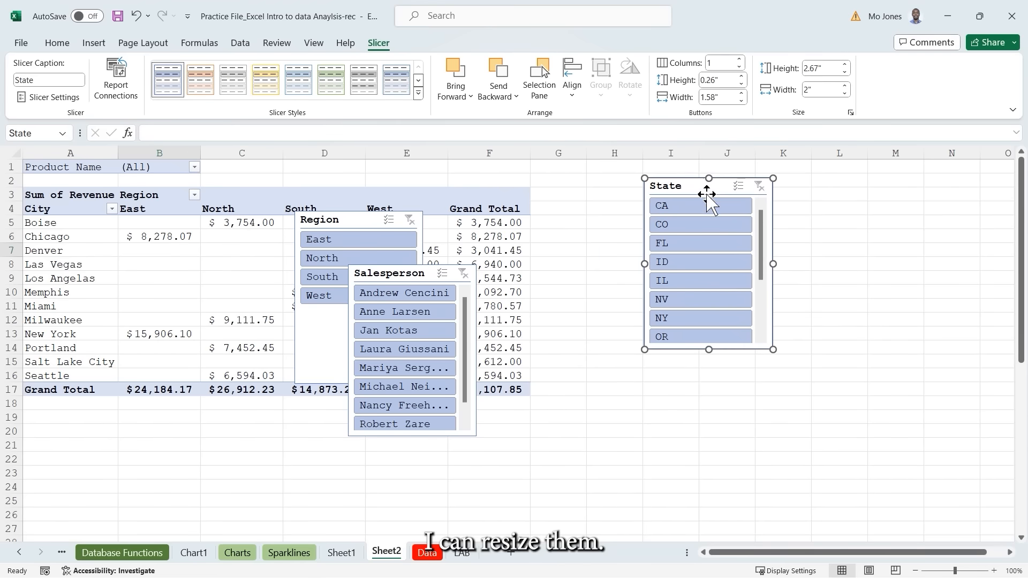
drag(709, 351, 711, 445)
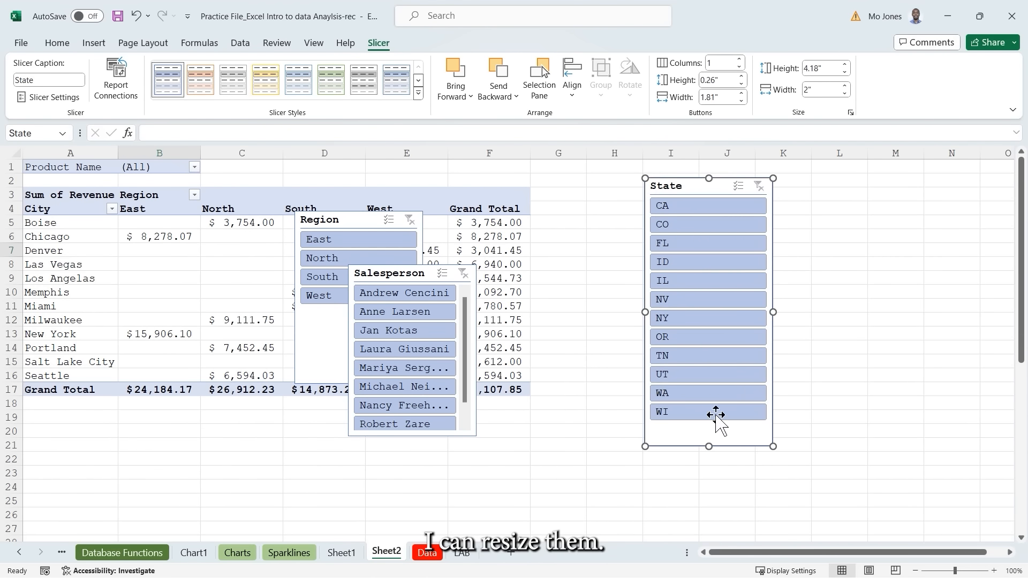
drag(714, 188, 779, 184)
drag(402, 273, 624, 181)
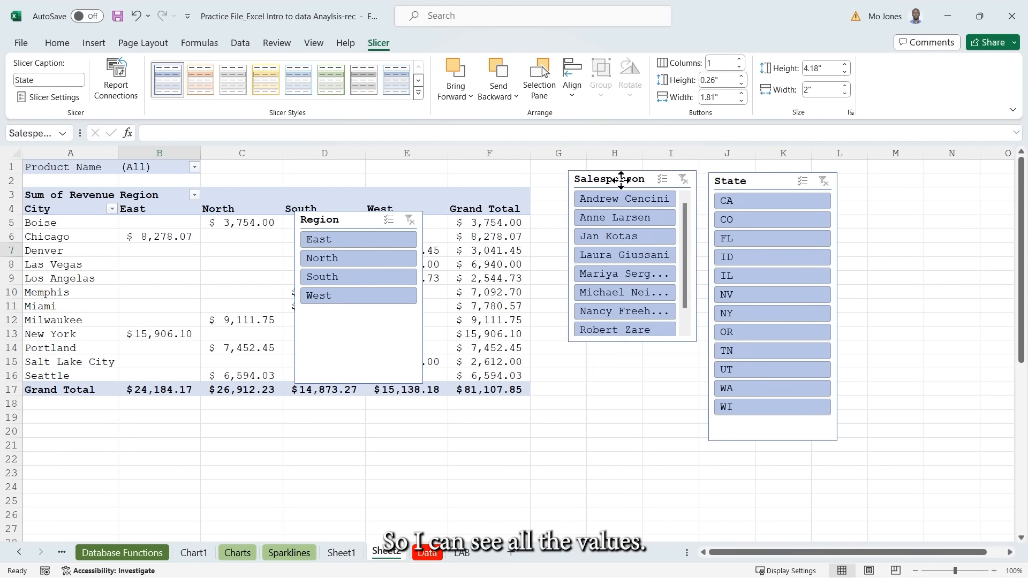
drag(633, 354, 635, 395)
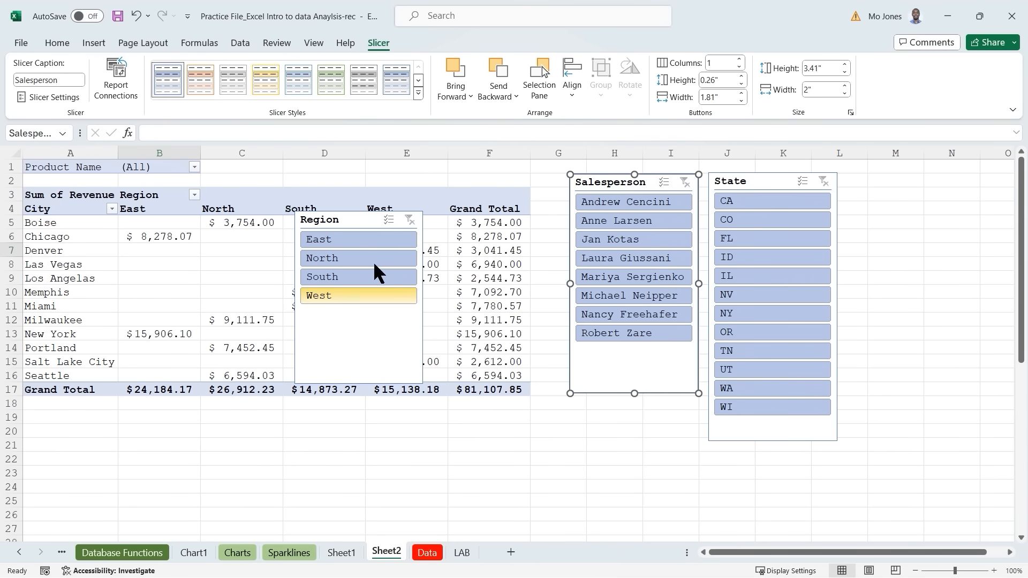
Place the Region slicer beside State, shrink it to about 1.77" high, and shorten the Salesperson slicer to about 2.85".
drag(360, 223, 911, 184)
drag(911, 348, 909, 289)
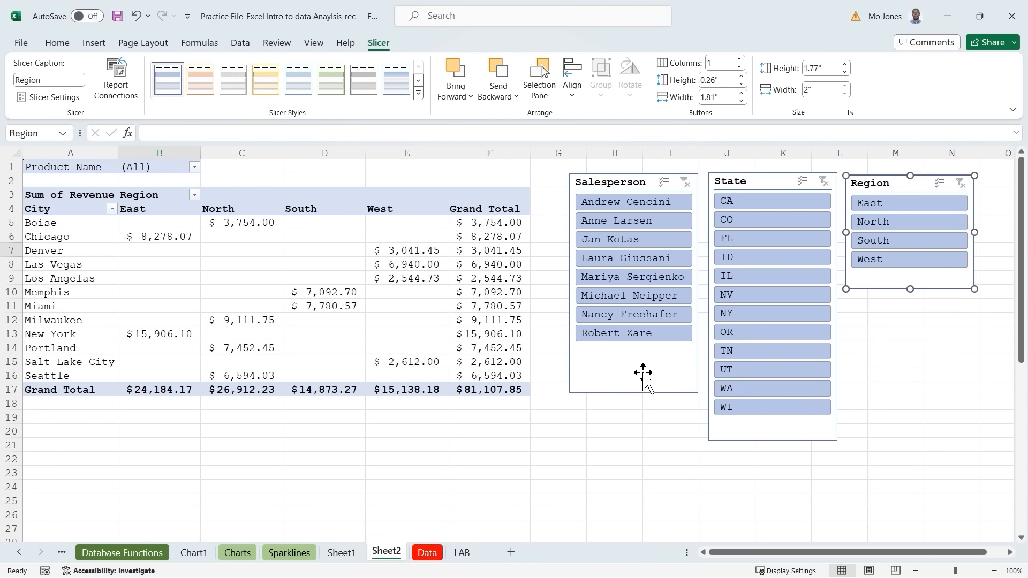
click(634, 392)
drag(634, 393, 635, 357)
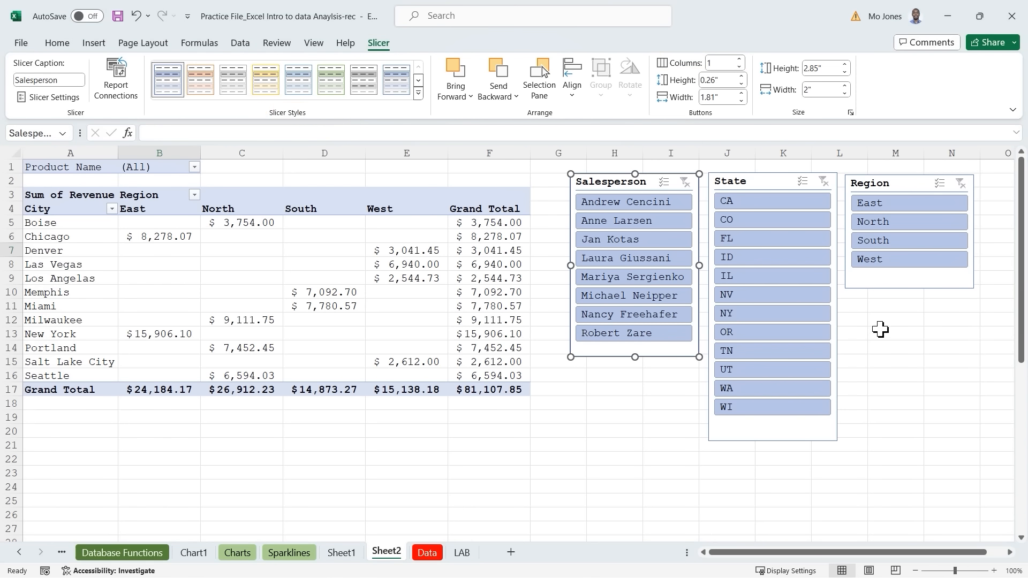
Give each slicer its own color style: orange for Salesperson, green for State and yellow for Region.
click(204, 84)
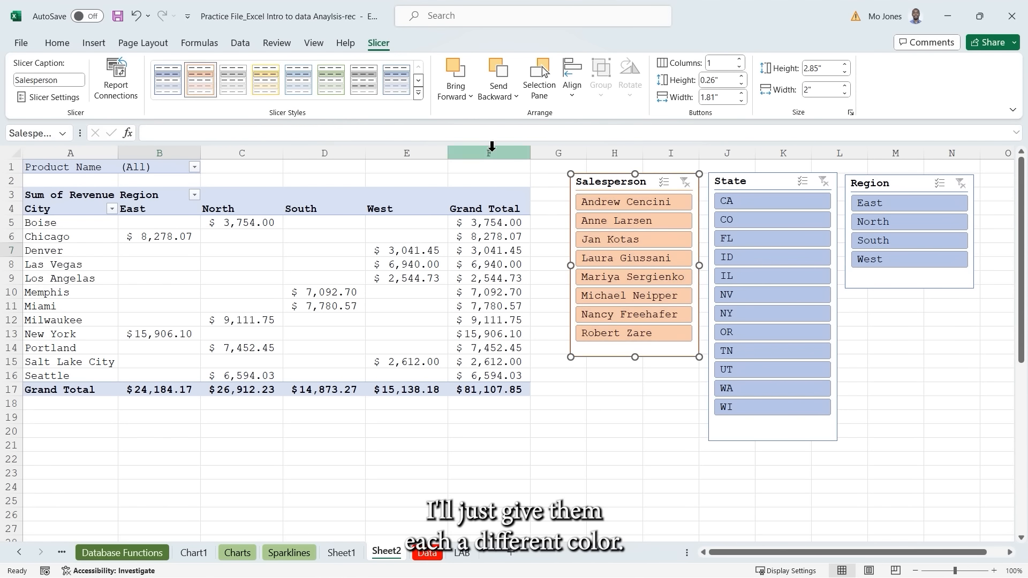
click(736, 185)
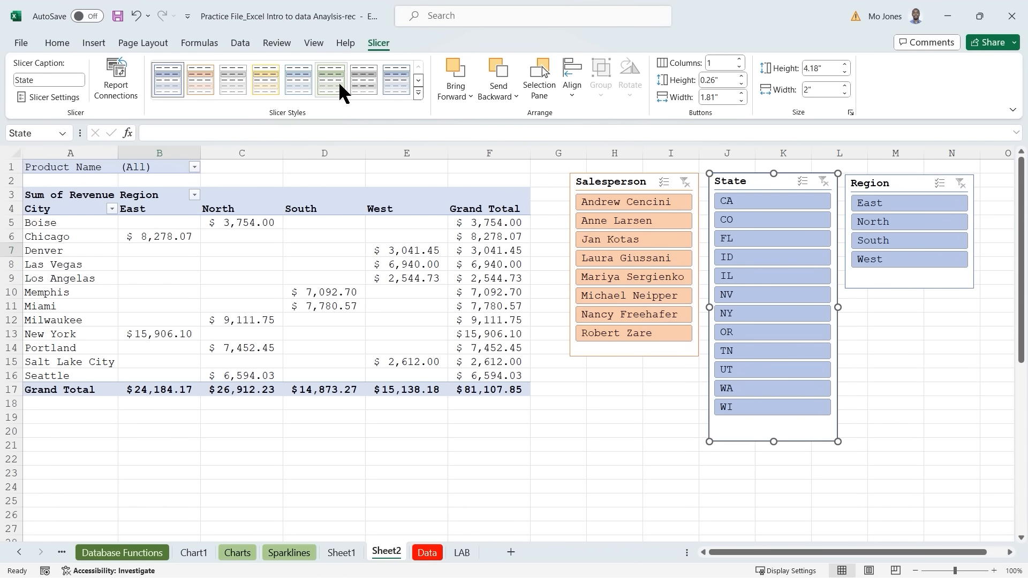
click(338, 89)
click(883, 185)
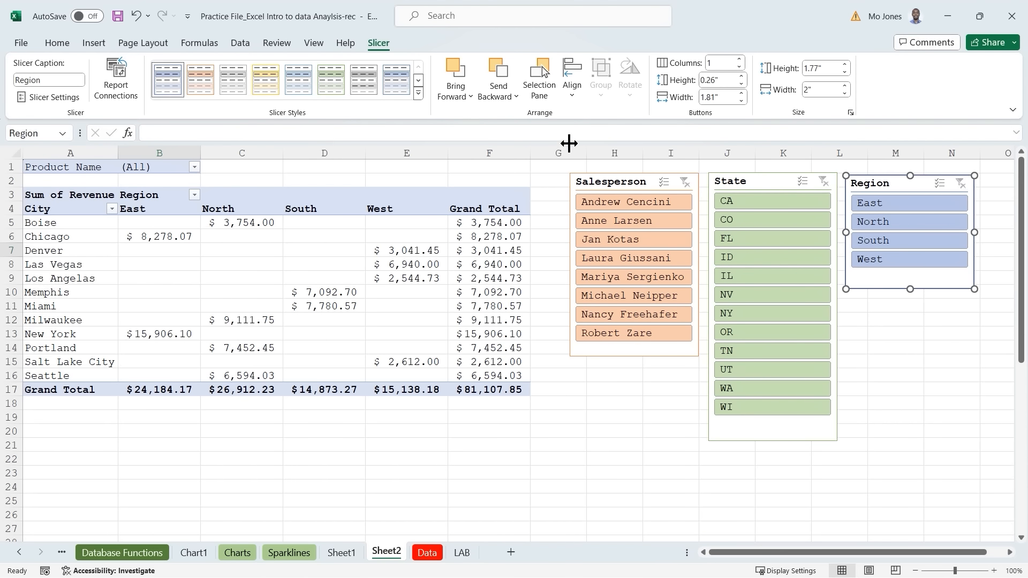
click(268, 86)
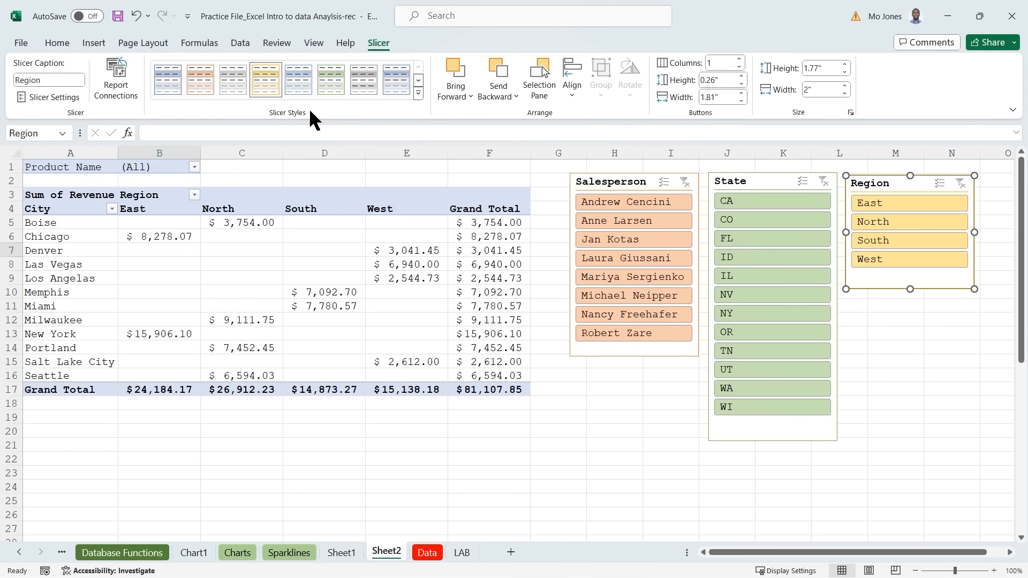
Filter the report by slicer to the East region and clear it, and do the same for the sixth-listed salesperson.
click(882, 201)
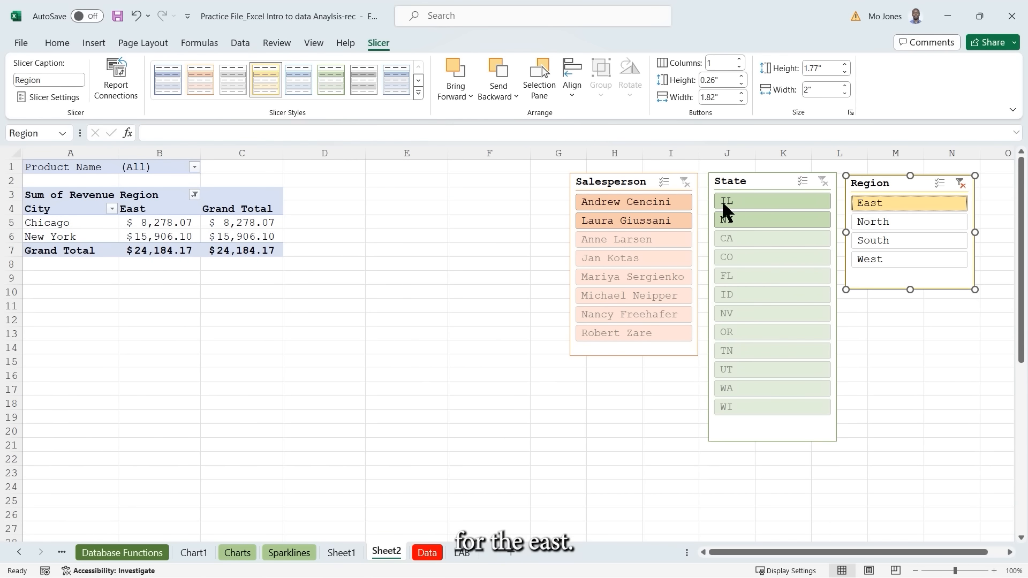
click(959, 184)
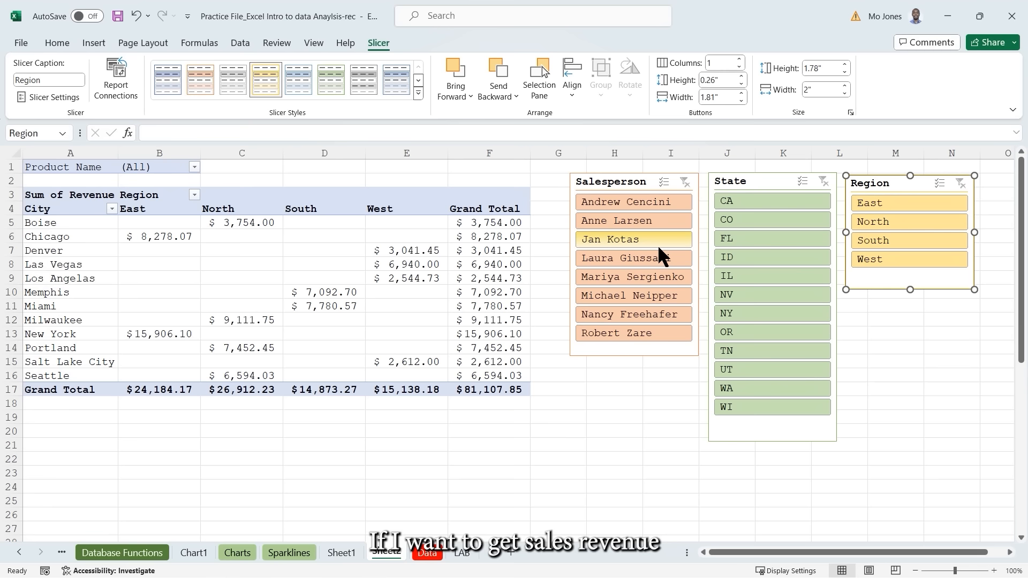
click(647, 297)
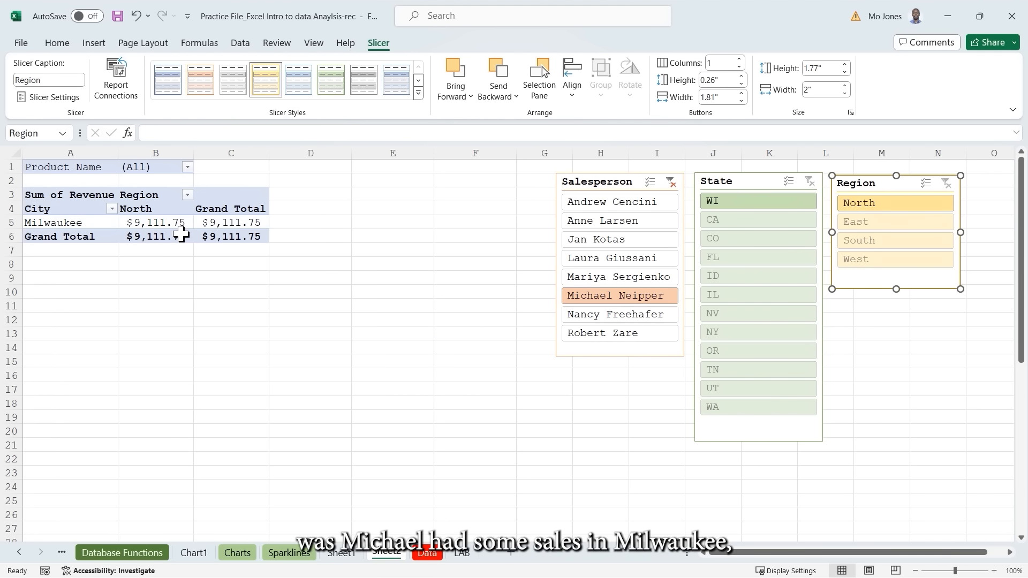
mouse_move(184, 232)
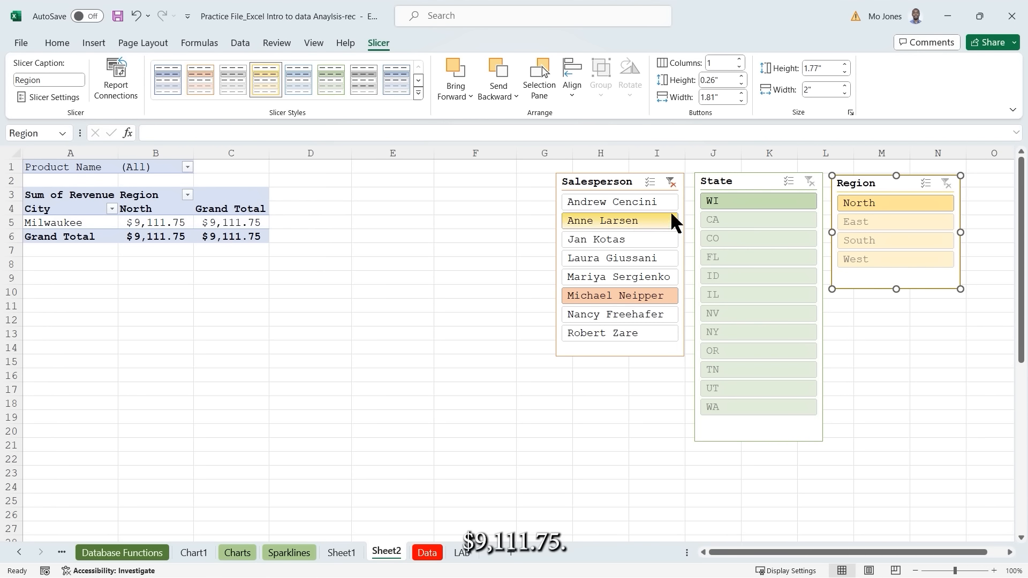
click(673, 181)
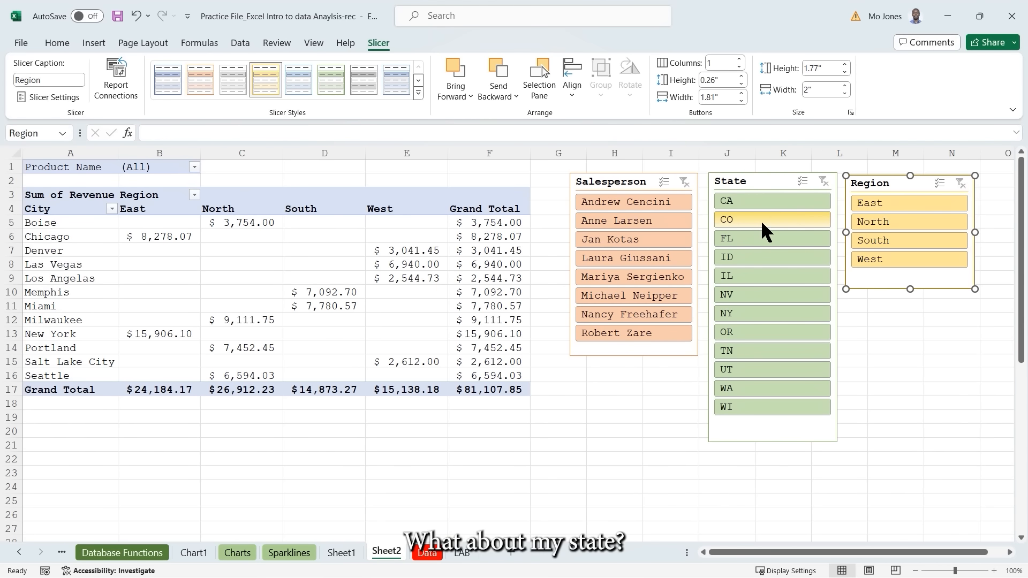
Filter by the State slicer to CA and clear it, and do the same for CO, FL, NY and OR together.
click(758, 202)
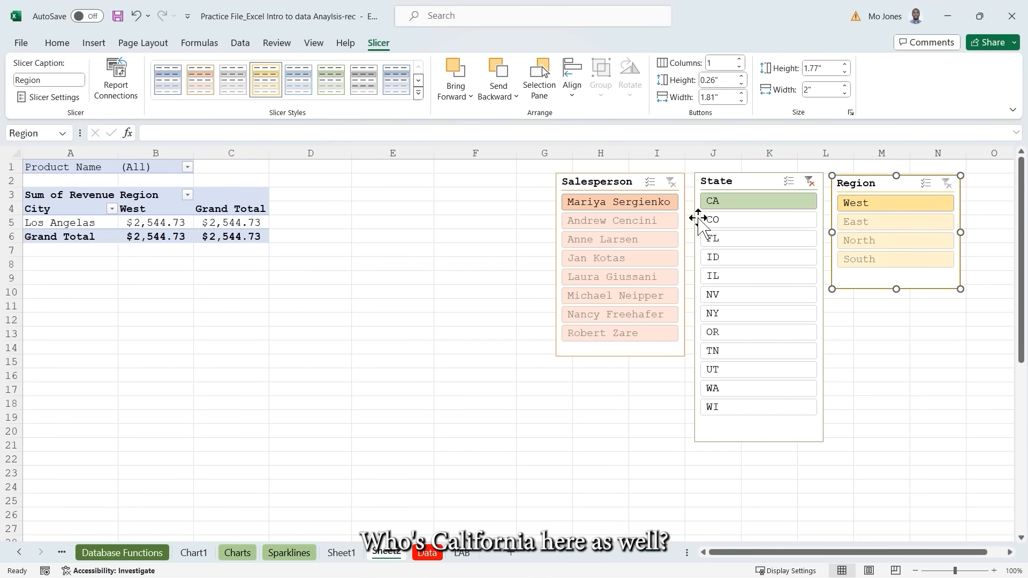
click(809, 181)
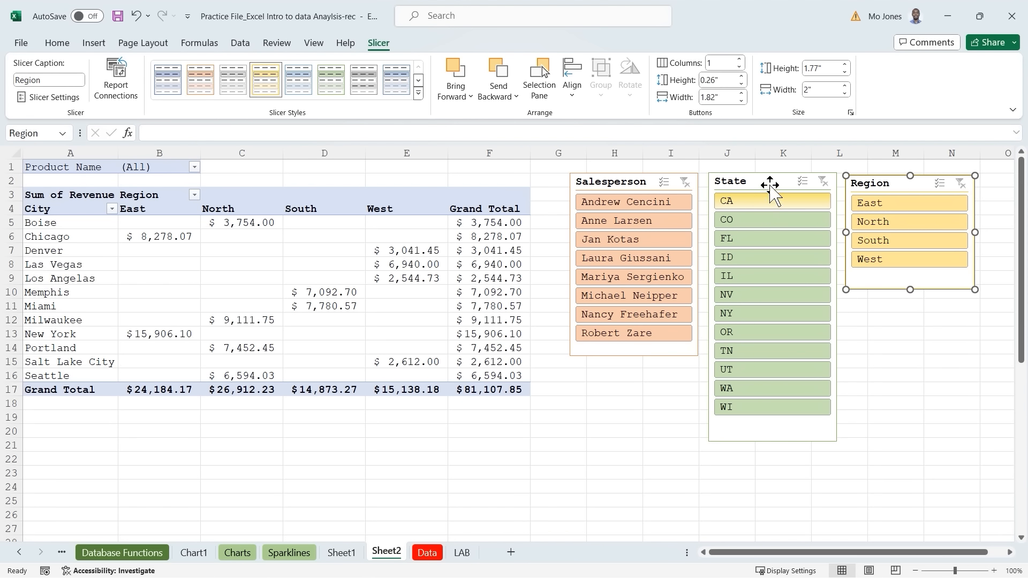
click(749, 217)
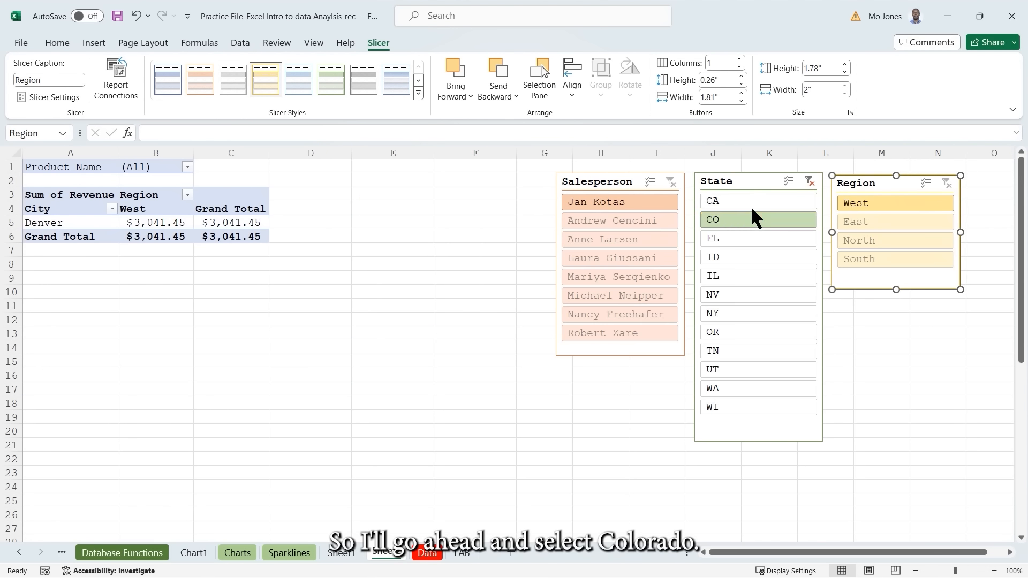
ctrl+click(734, 236)
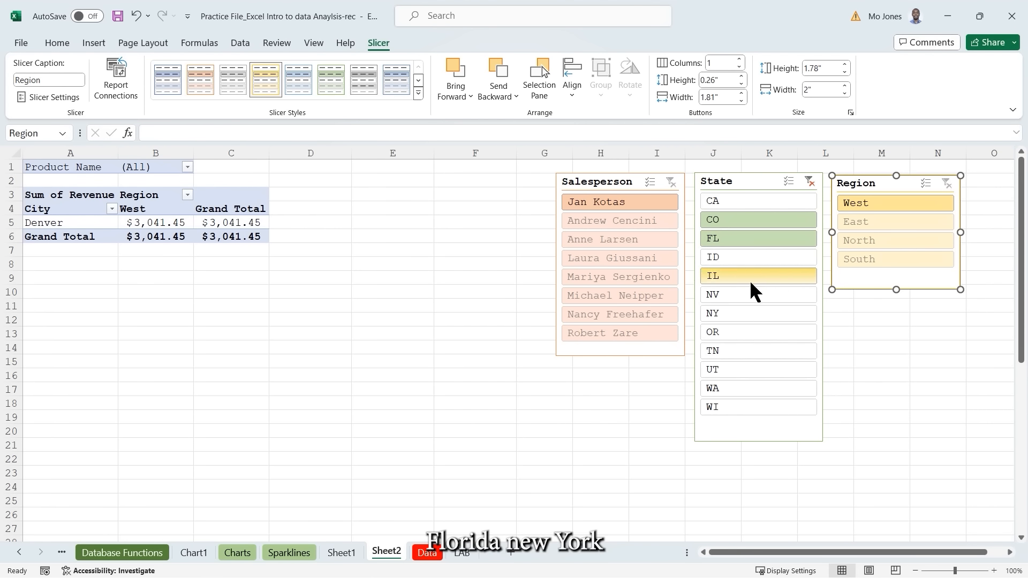
ctrl+click(761, 319)
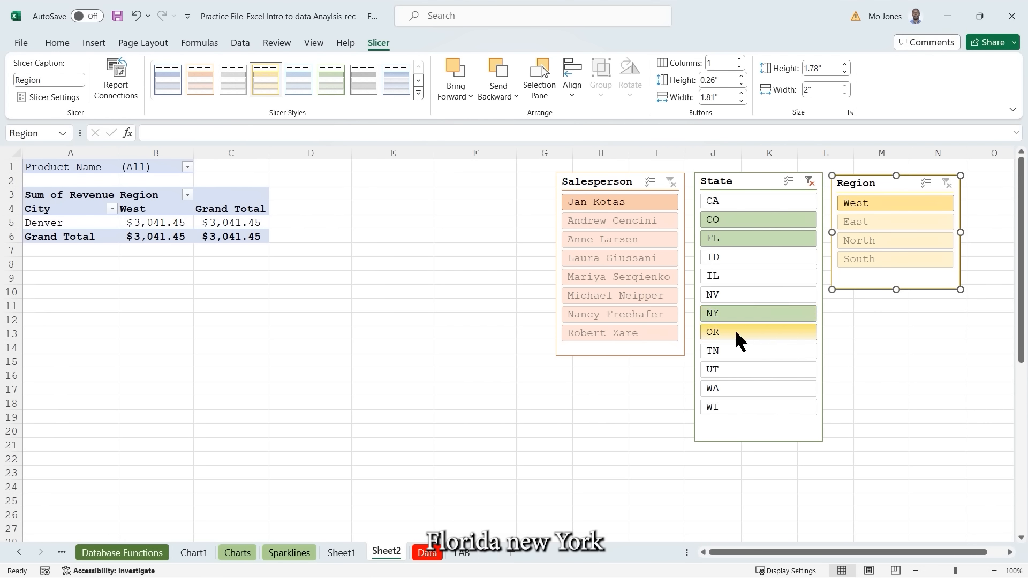
ctrl+click(735, 329)
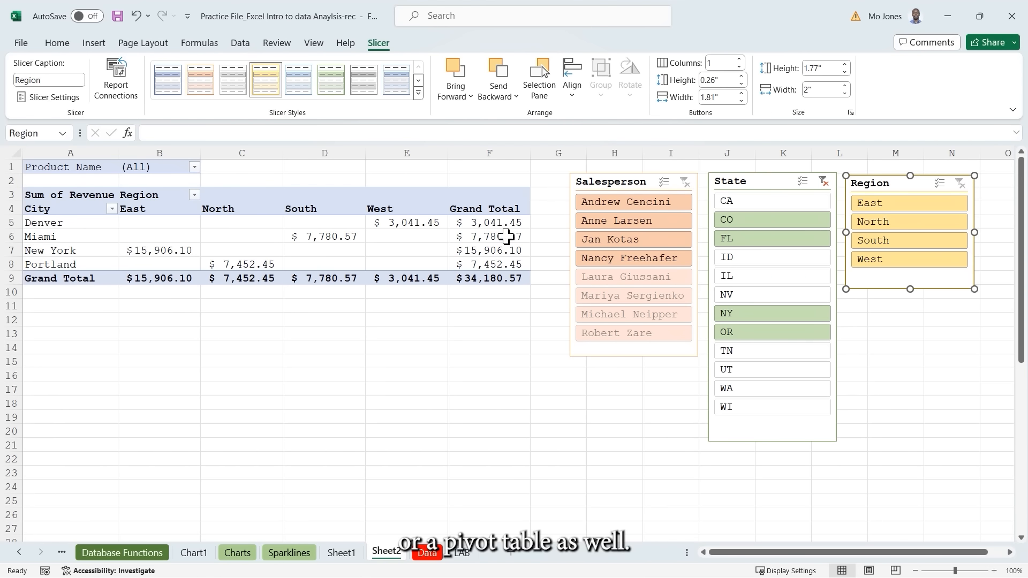
click(824, 181)
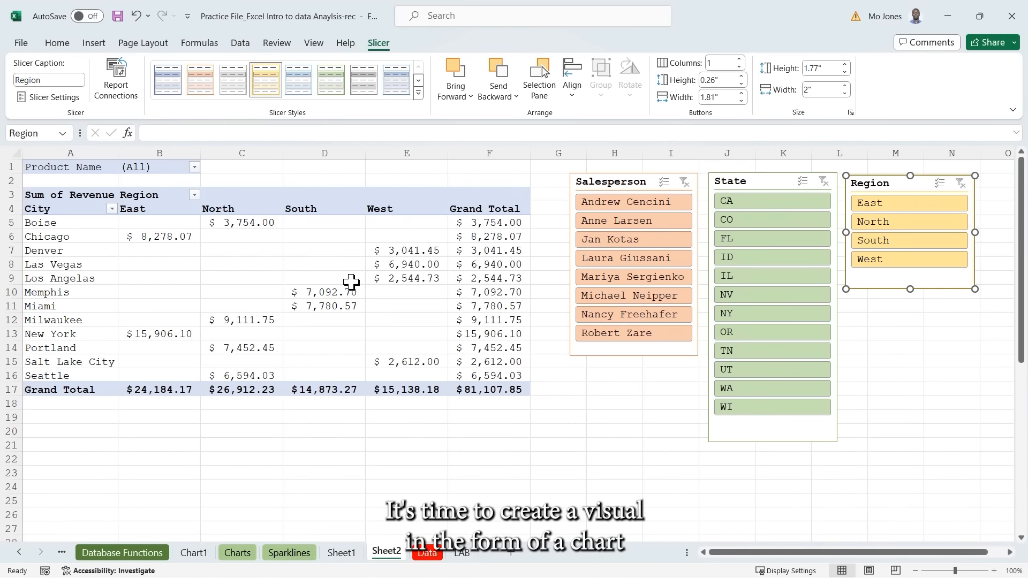
Delete the State and Salesperson slicers and move the Region slicer just below the PivotTable's city column.
click(326, 273)
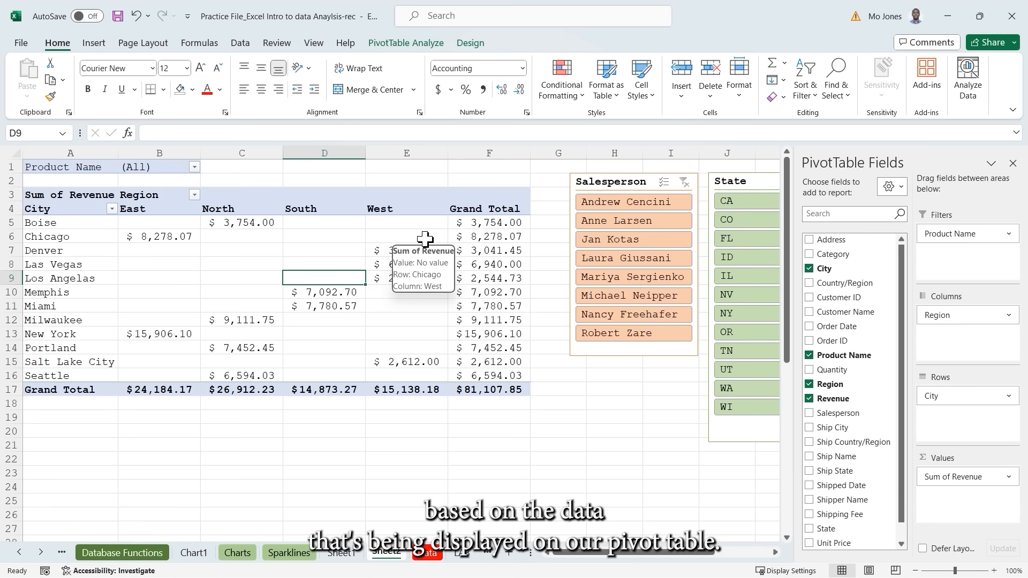
click(617, 376)
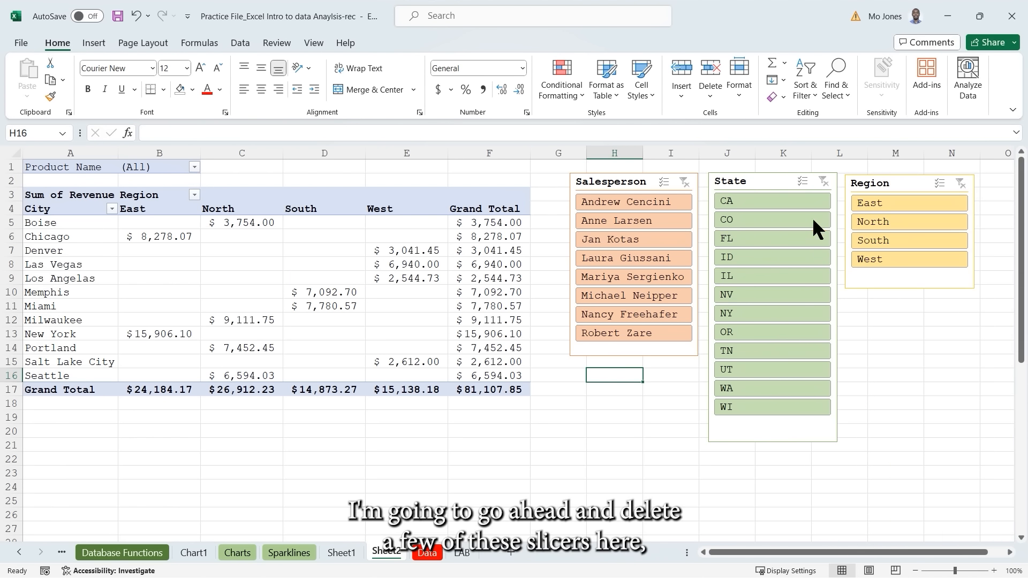
click(782, 182)
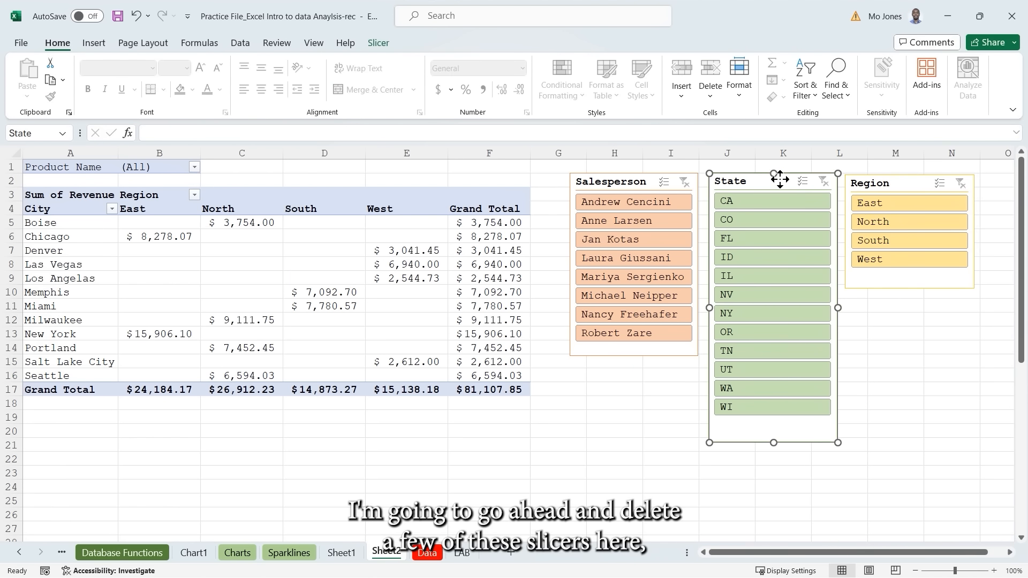
key(Delete)
click(632, 178)
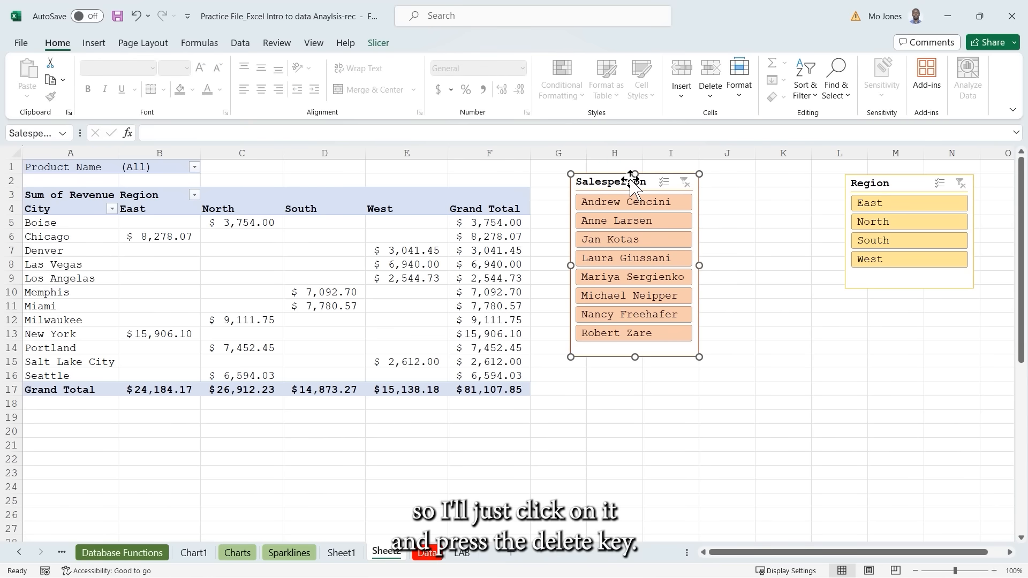
key(Delete)
drag(870, 185, 54, 428)
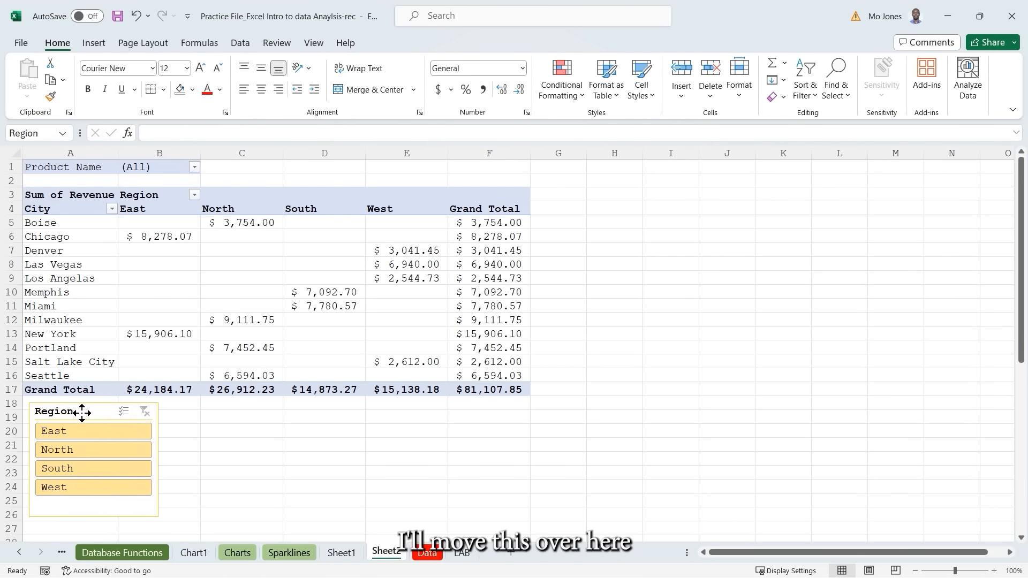
Insert a clustered column PivotChart based on the December Sales PivotTable.
click(344, 262)
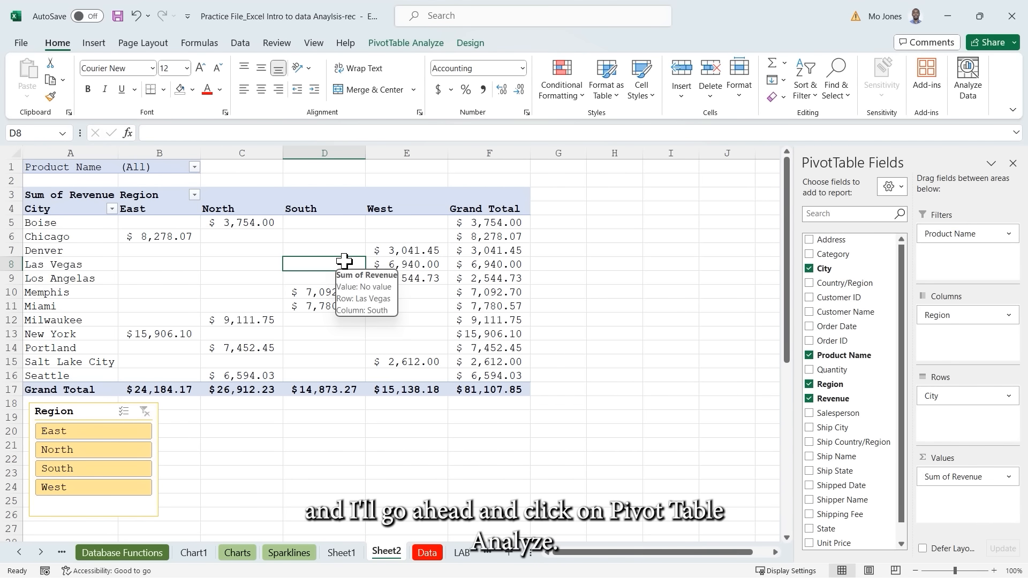
click(399, 44)
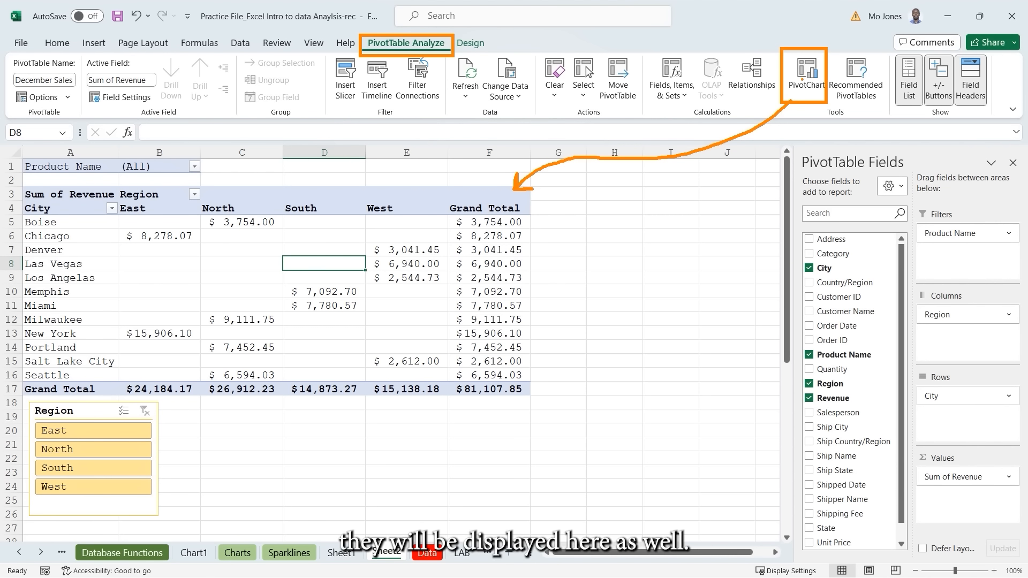
click(806, 86)
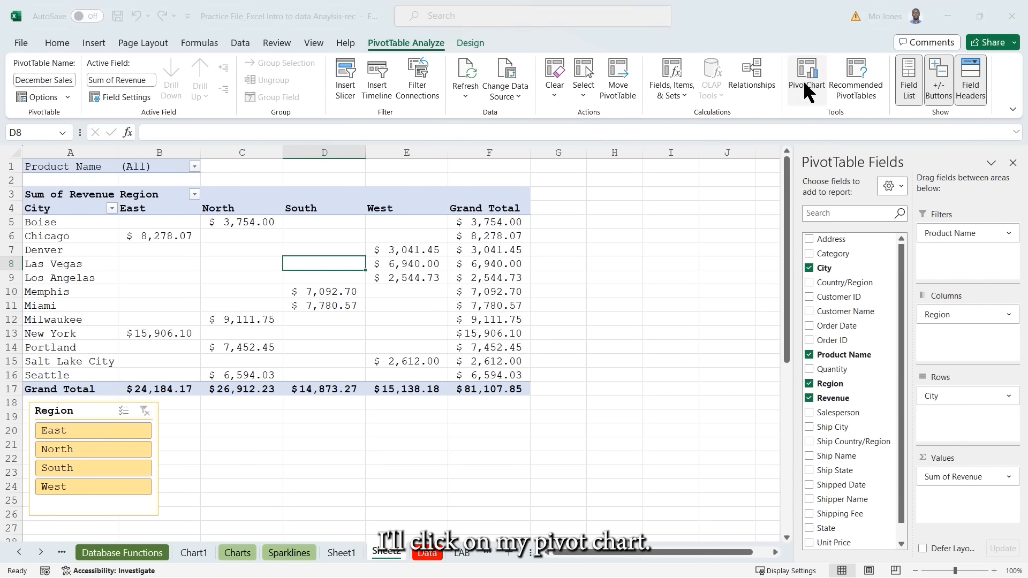
mouse_move(493, 255)
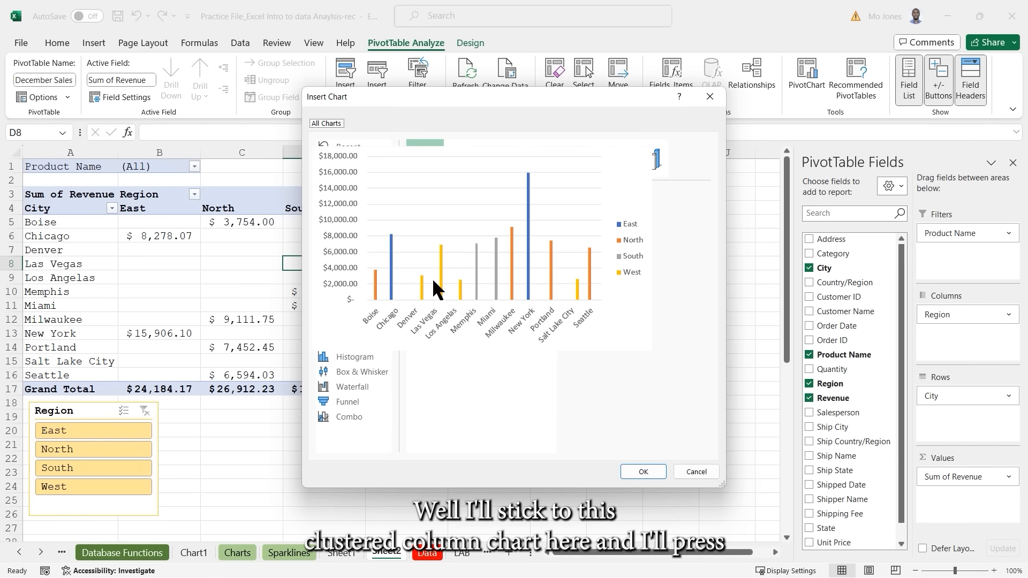
click(644, 471)
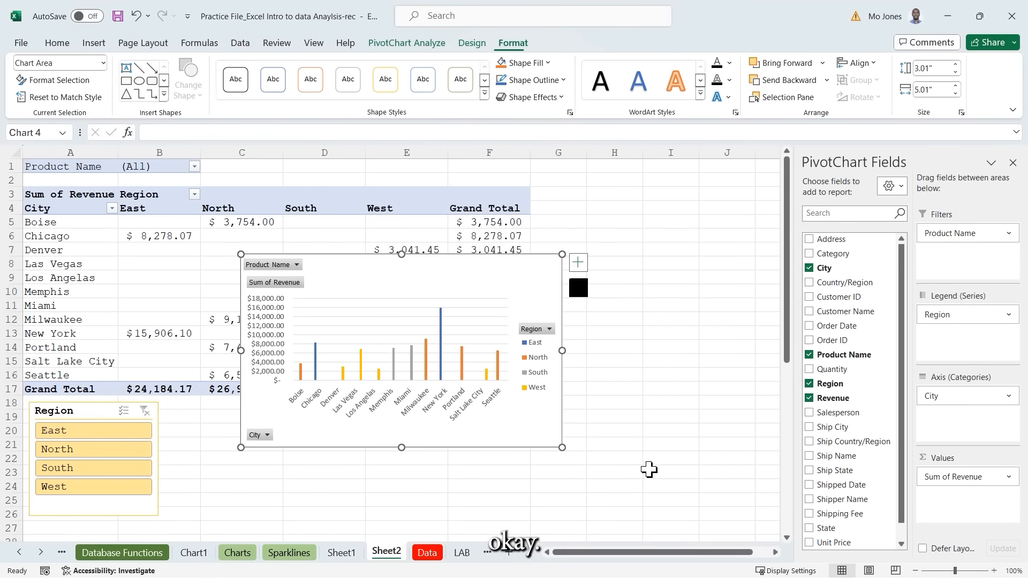
Hide the field list, place the chart beside the PivotTable, and enlarge it to about 4.43" high by 6.89" wide.
drag(499, 258, 700, 204)
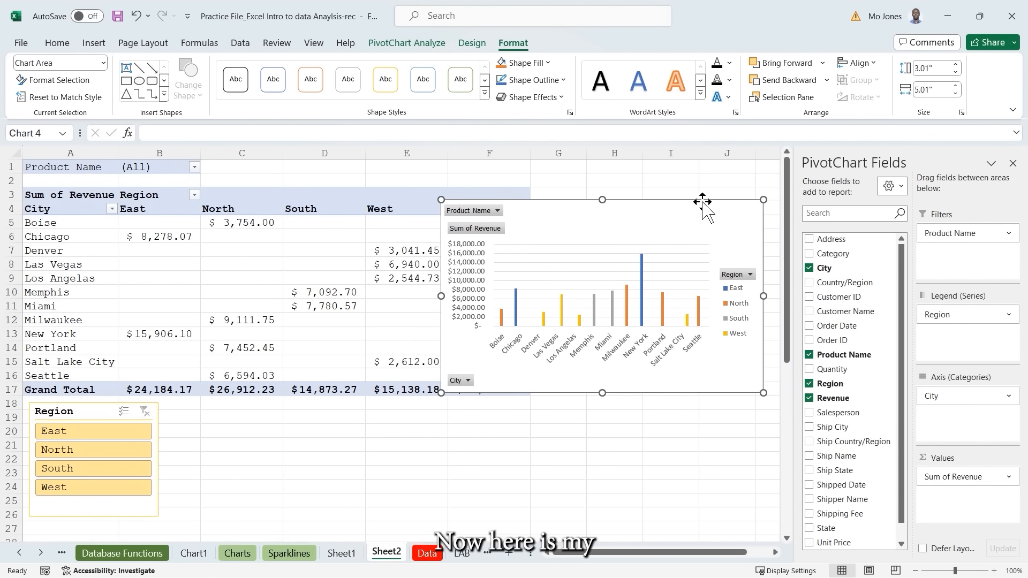
click(1014, 163)
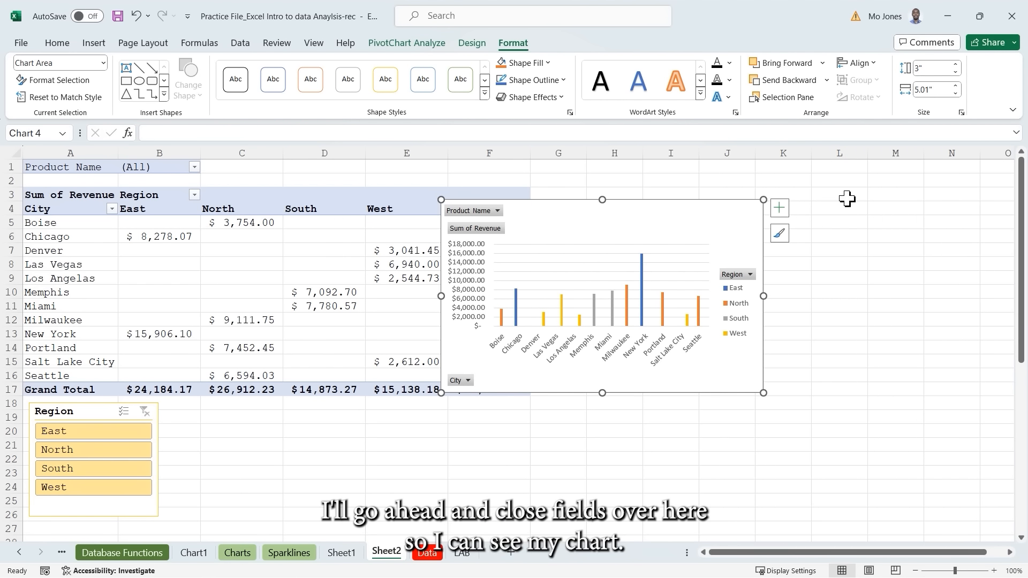
drag(701, 208, 798, 187)
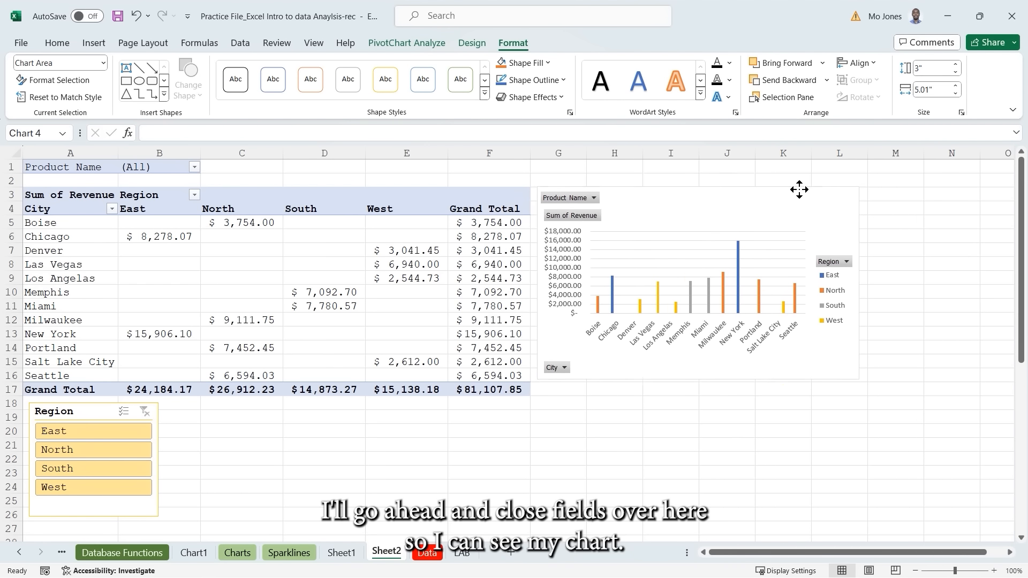
drag(860, 379, 981, 470)
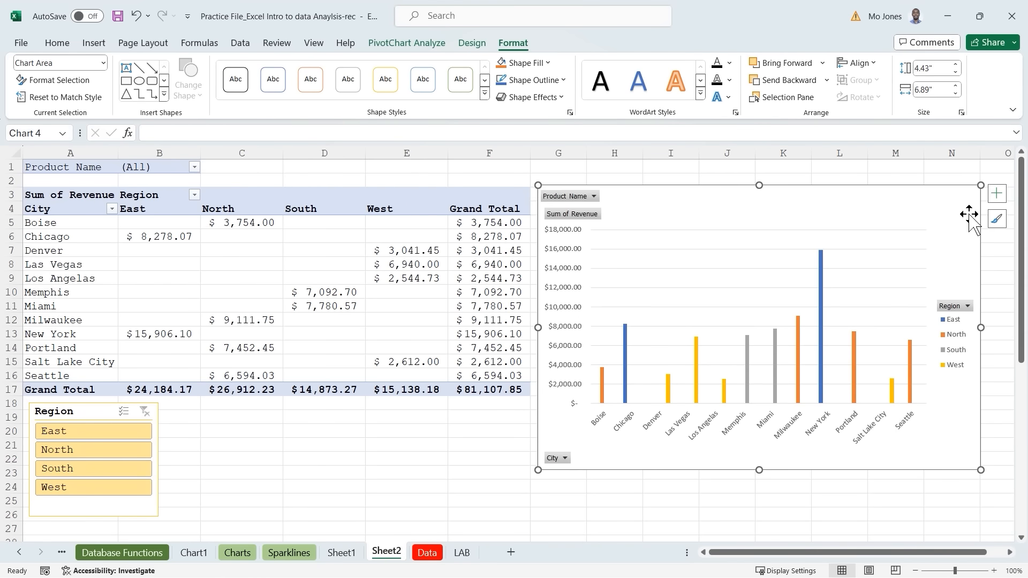
Apply the dark gray background chart style to the PivotChart.
click(998, 196)
click(997, 219)
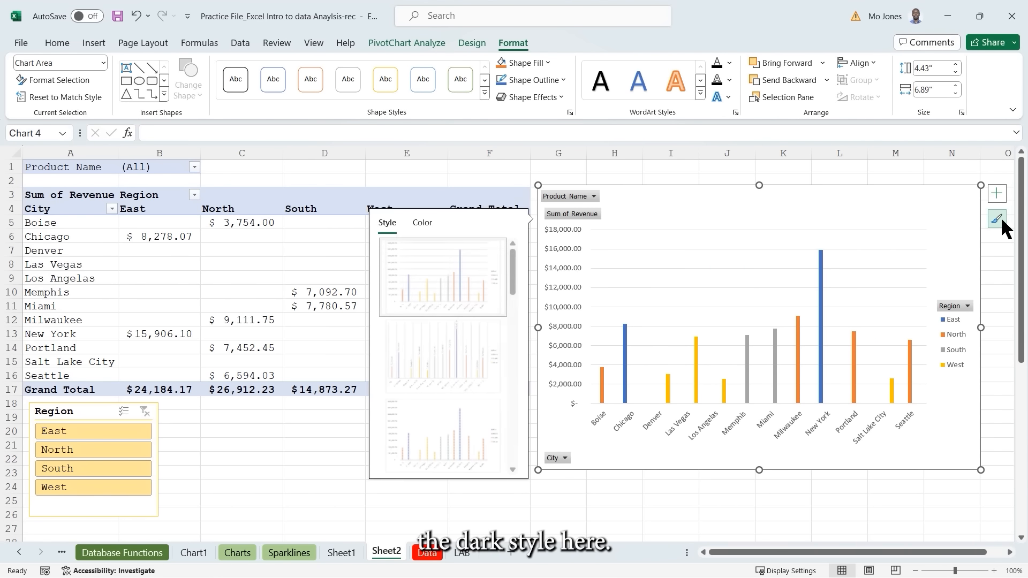
drag(514, 272, 473, 374)
click(477, 377)
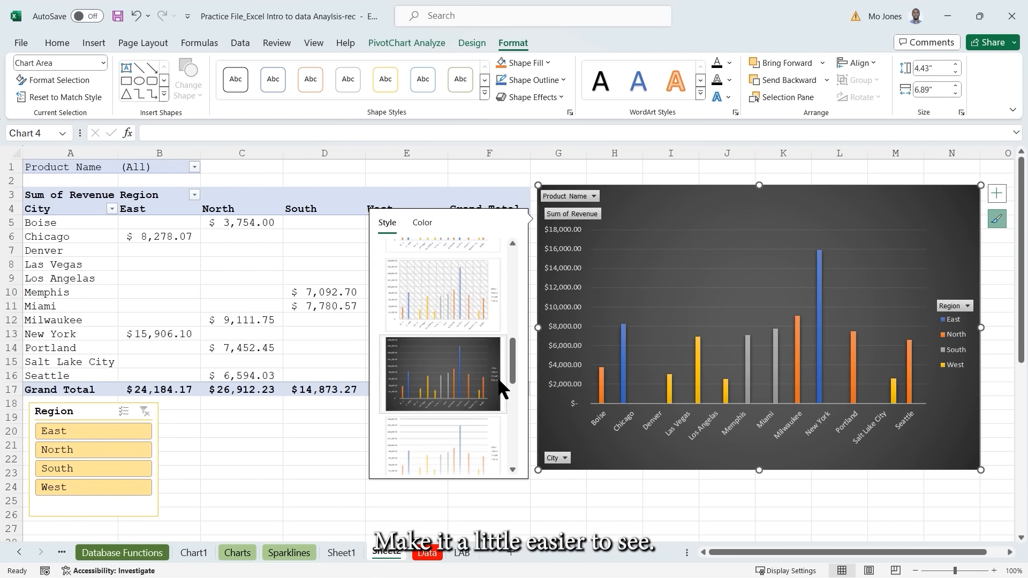
click(781, 495)
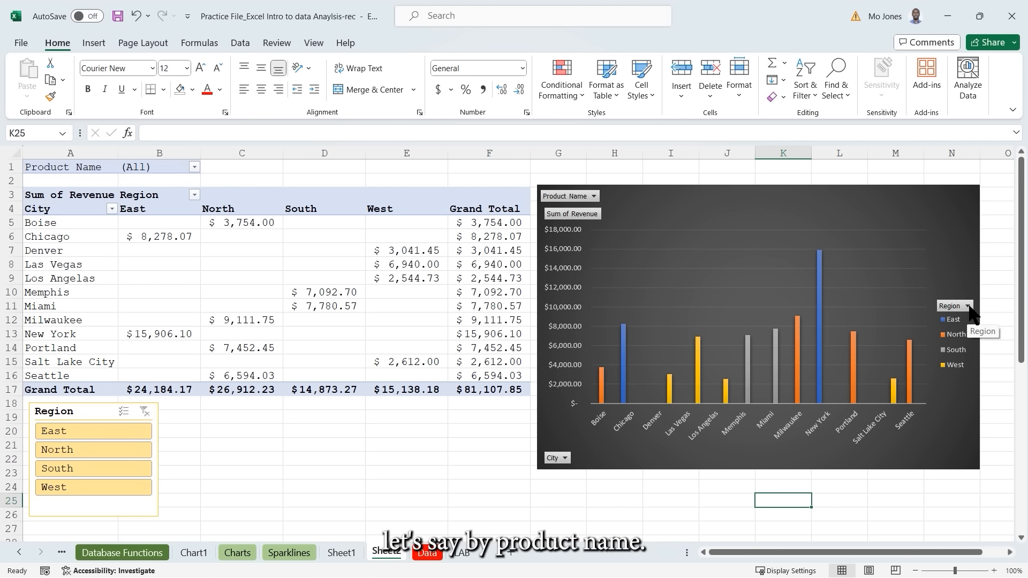
Filter the PivotChart by Product Name to Almonds, Beer, Boysenberry Spread, Cajun Seasoning and Chai.
click(594, 198)
click(594, 197)
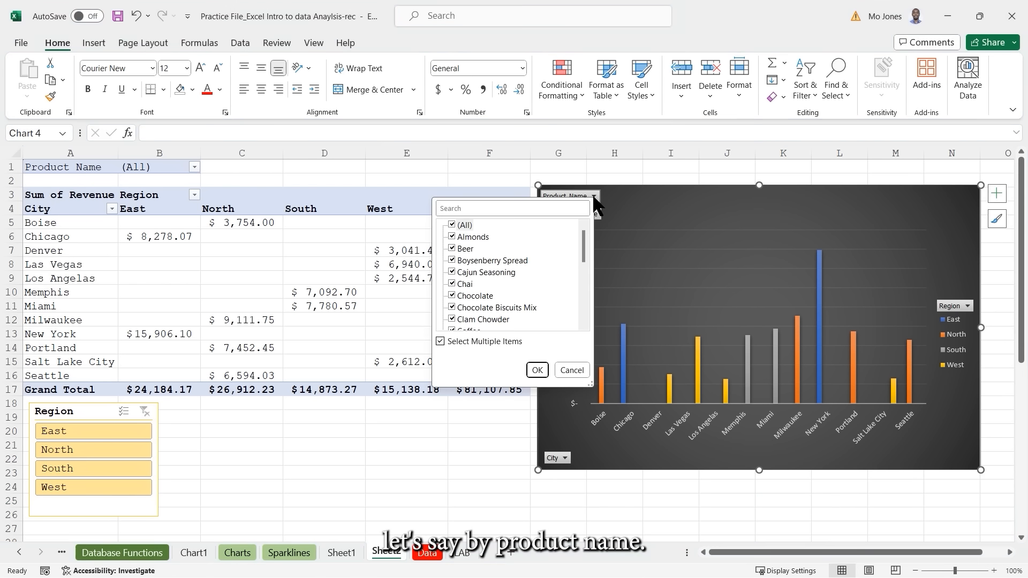
click(451, 227)
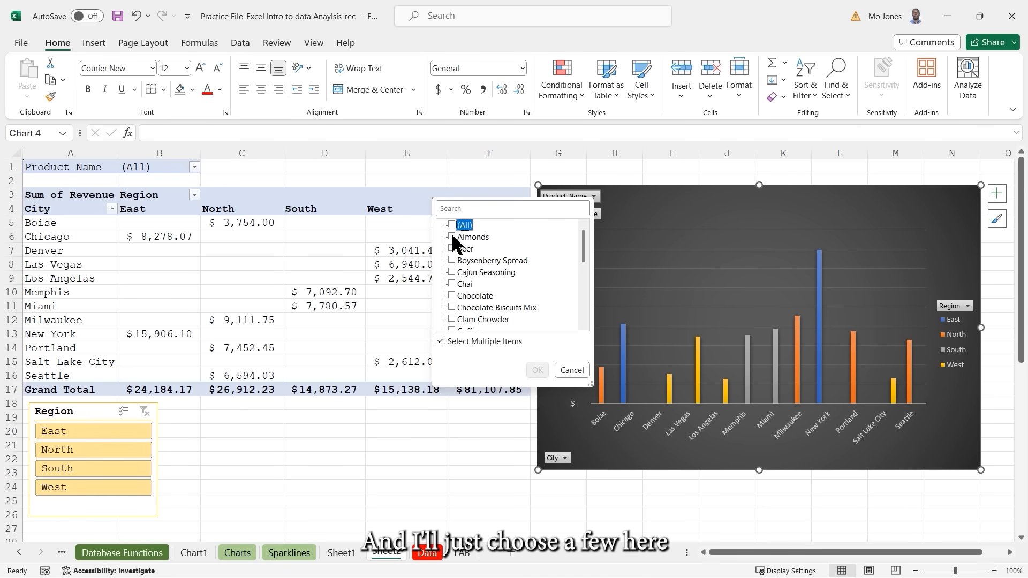
click(452, 237)
click(451, 248)
click(452, 260)
click(452, 272)
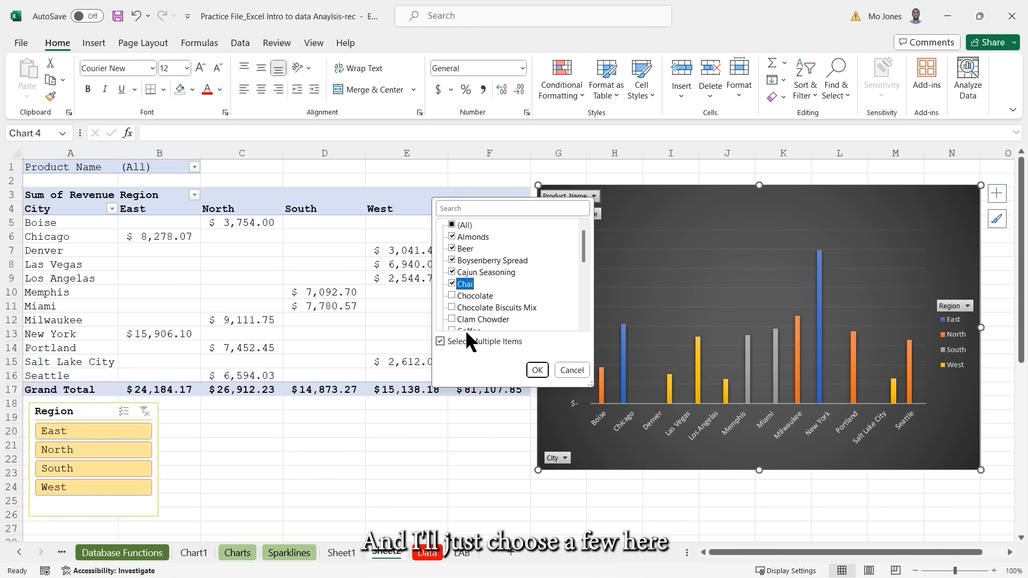
click(539, 370)
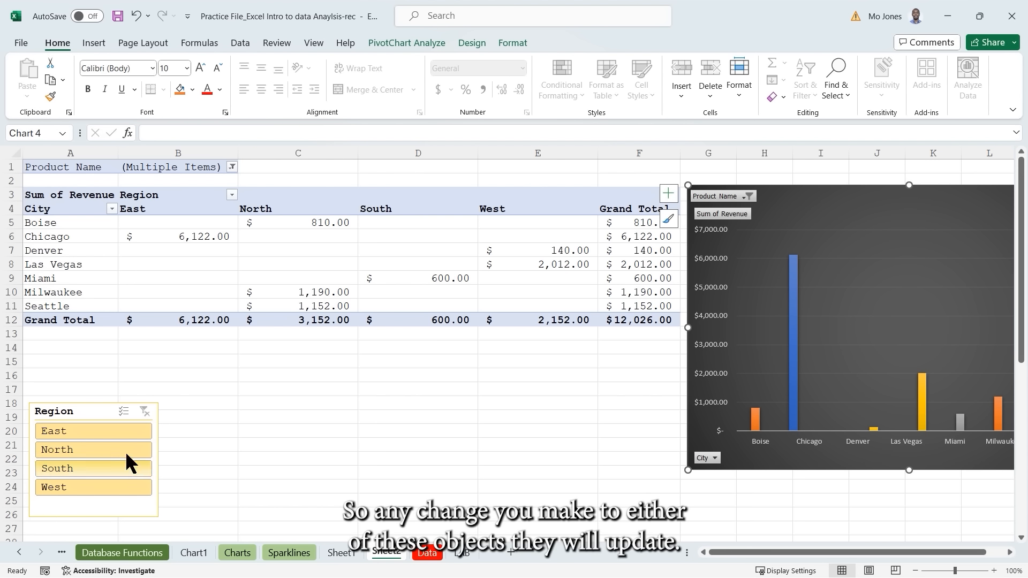
Filter the report and chart to the East region with the slicer, and clear that filter.
click(91, 430)
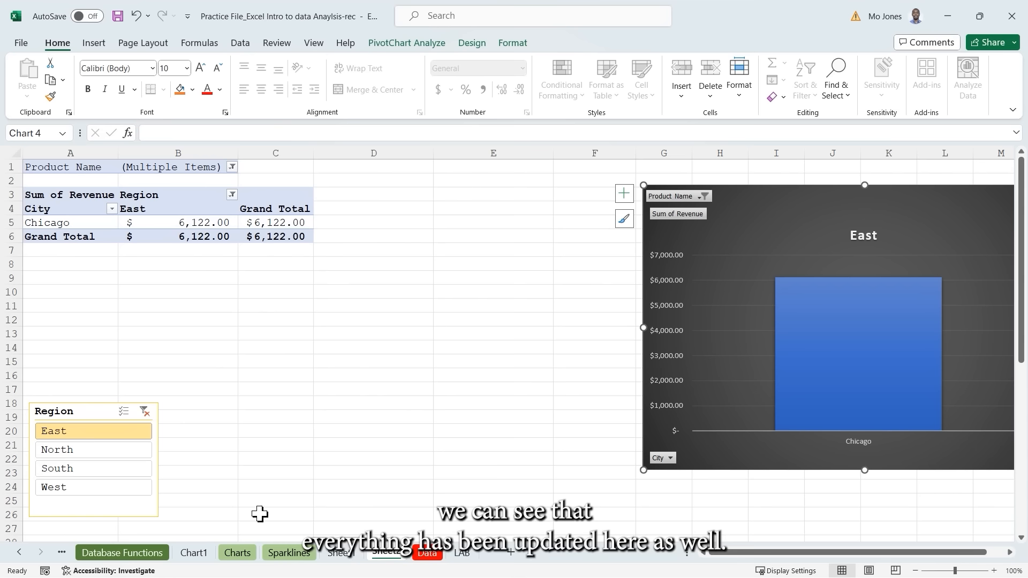
click(146, 411)
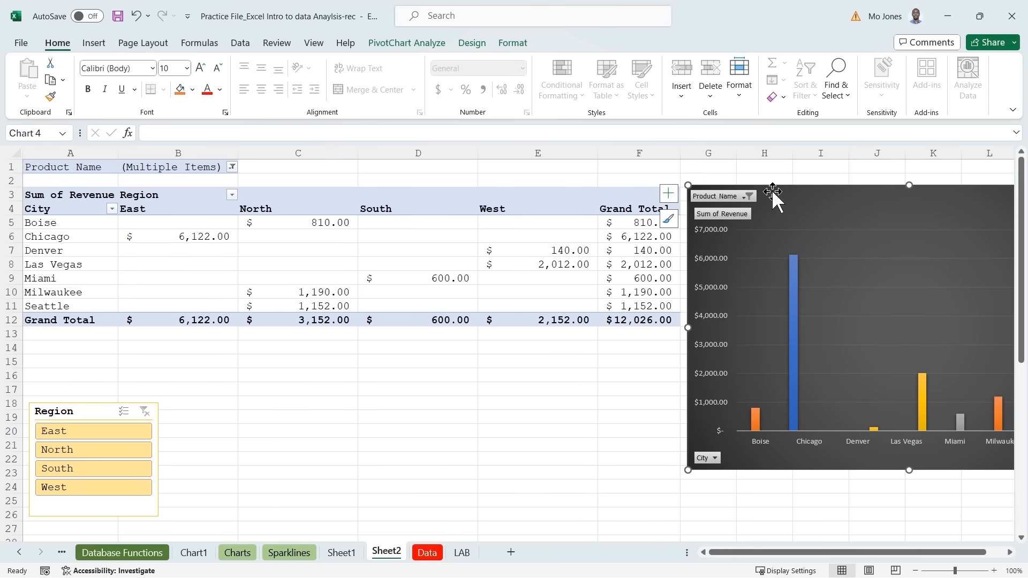
Clear the chart's Product Name filter so all products are included, and reposition the chart beside the PivotTable.
drag(817, 199, 655, 209)
click(588, 206)
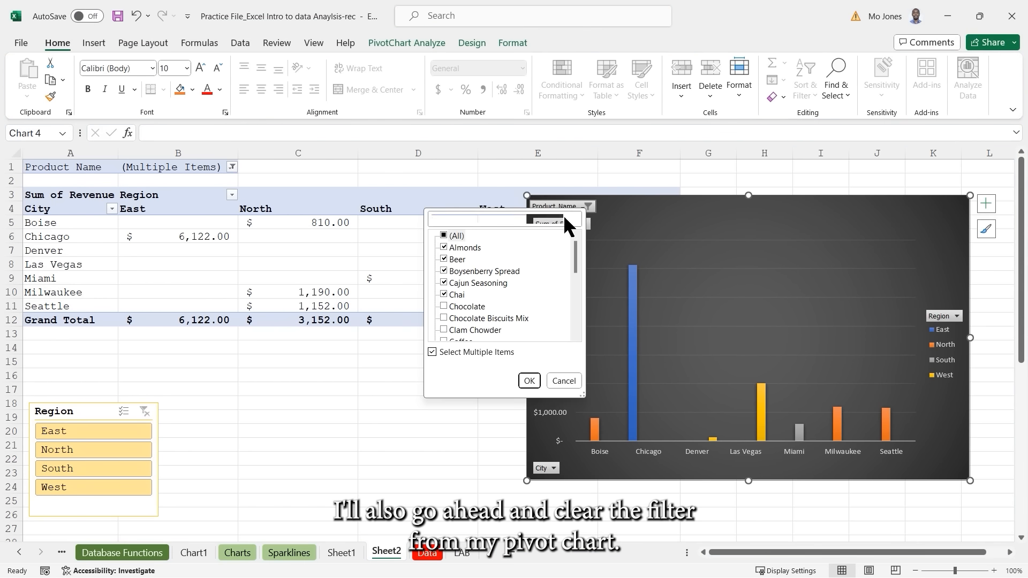
click(444, 235)
click(527, 381)
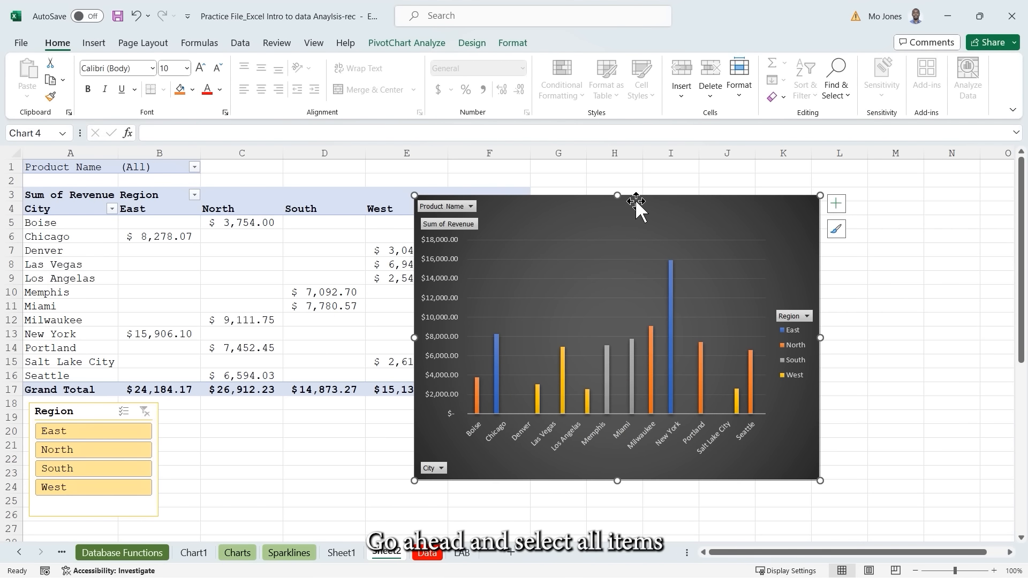
drag(643, 206, 762, 186)
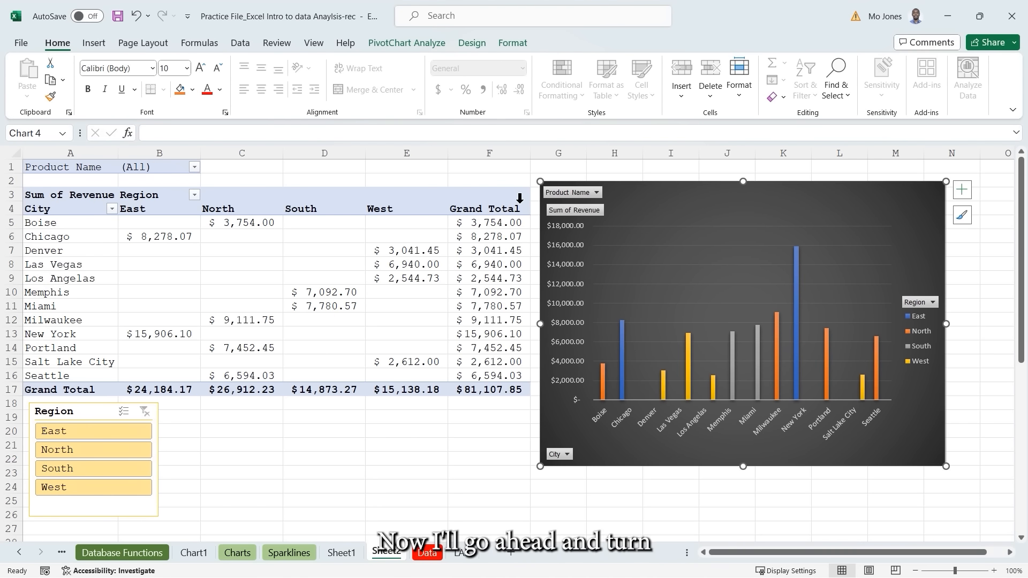
Show the PivotTable field list and move the chart over the table so that it is fully in view.
click(439, 202)
right_click(422, 223)
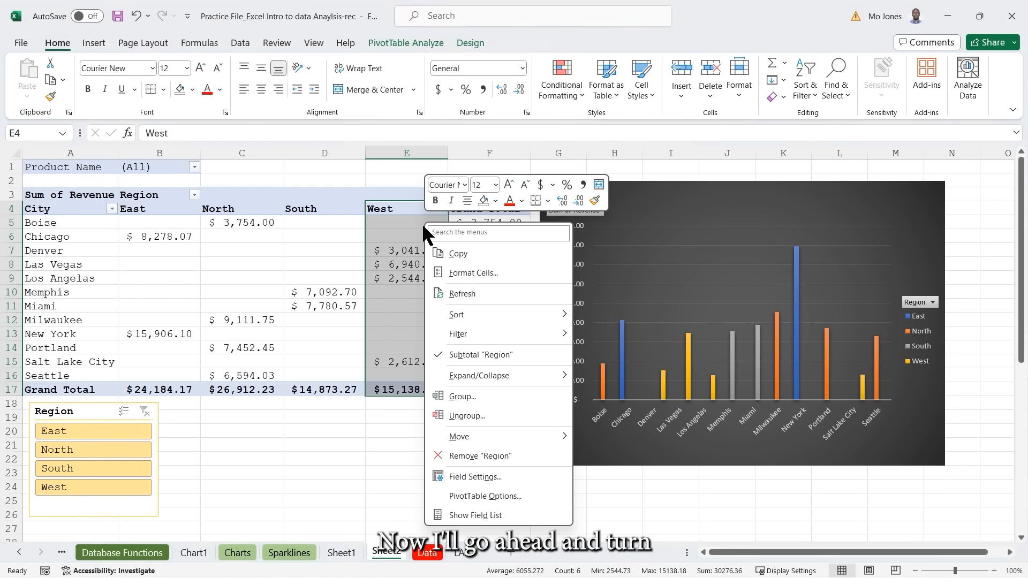
click(481, 514)
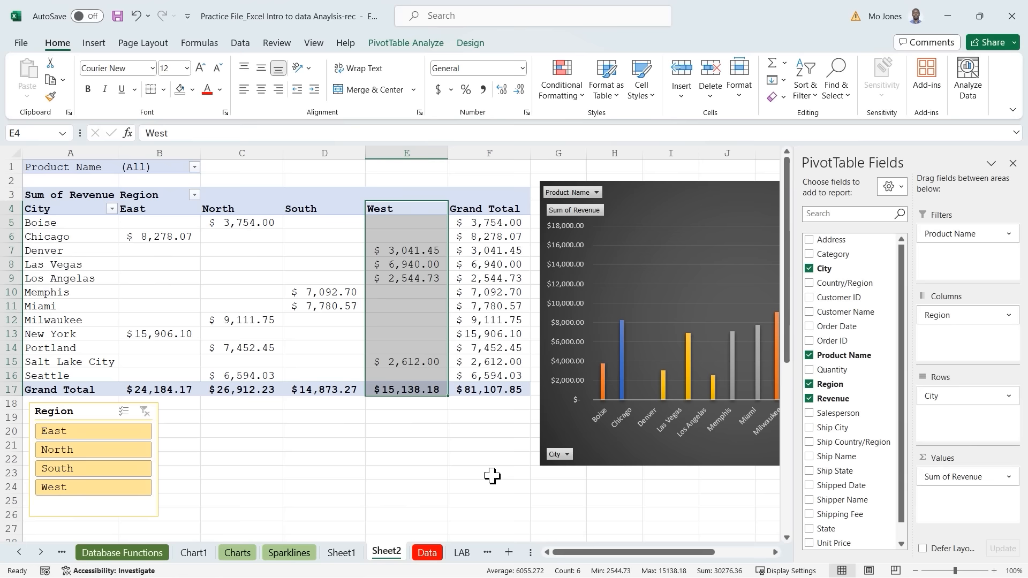
click(678, 189)
drag(677, 188, 397, 227)
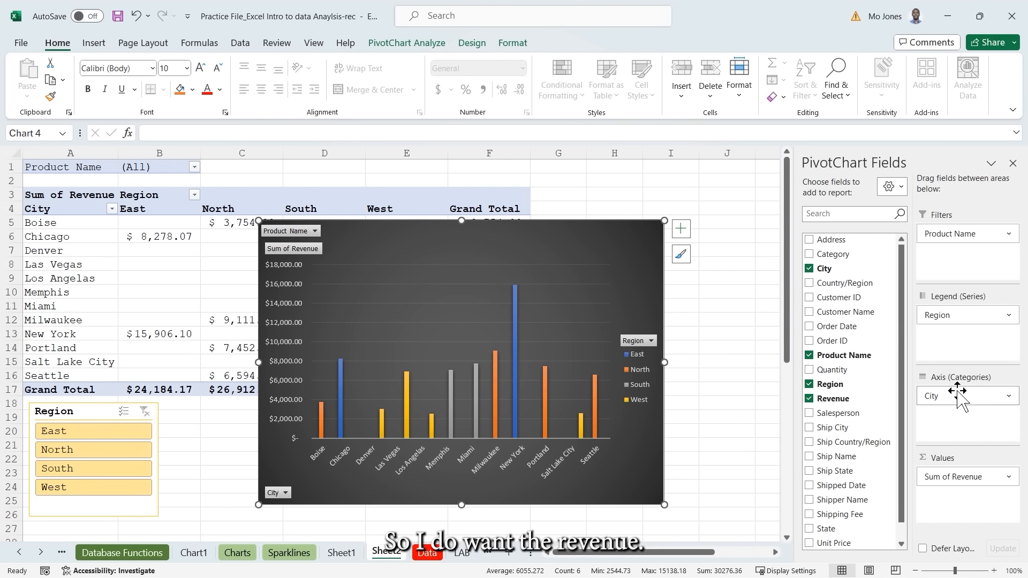
Remove Product Name, Region and City from the PivotTable layout, keeping only Sum of Revenue.
click(190, 251)
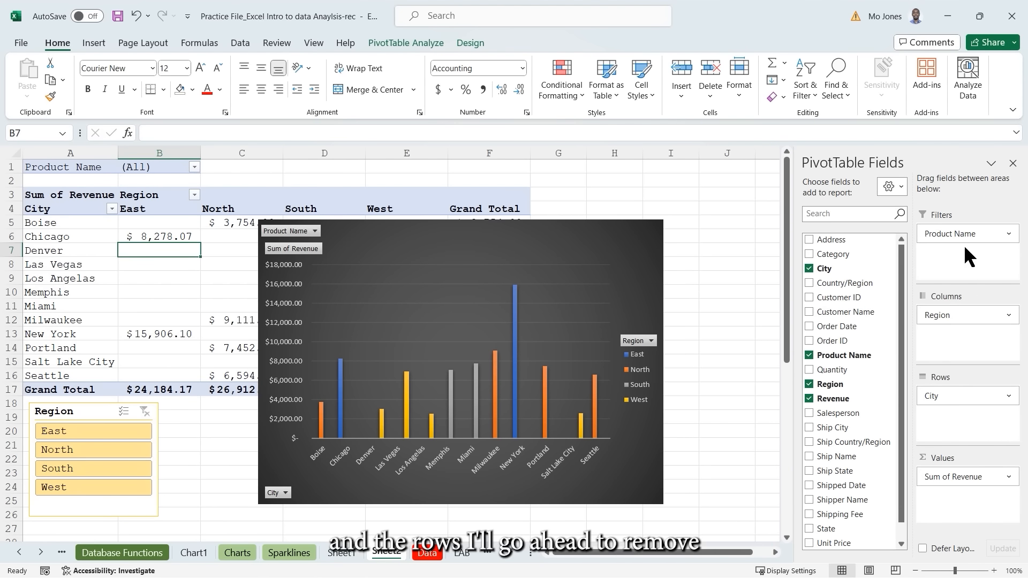
drag(964, 234, 849, 281)
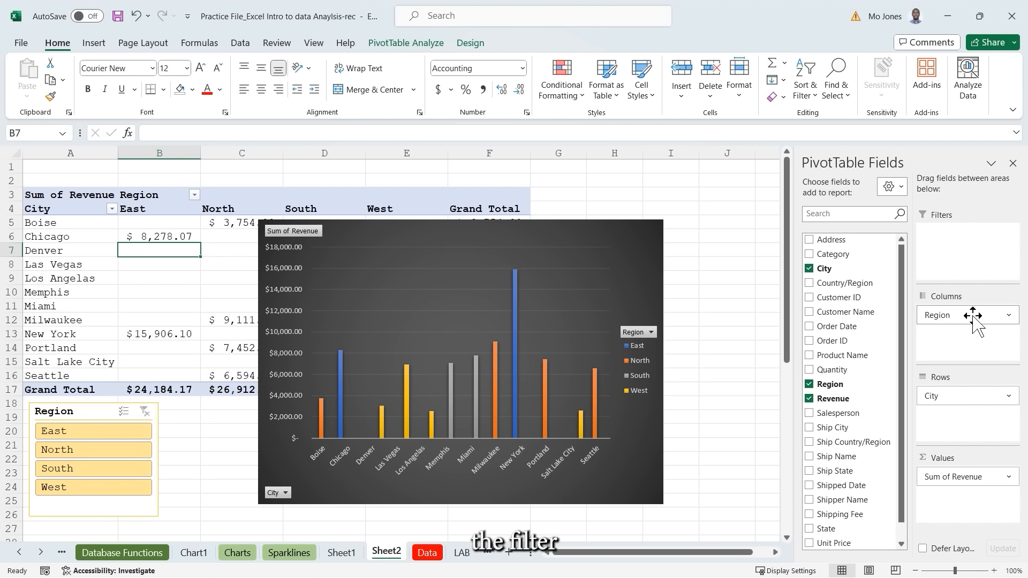
drag(973, 316, 853, 310)
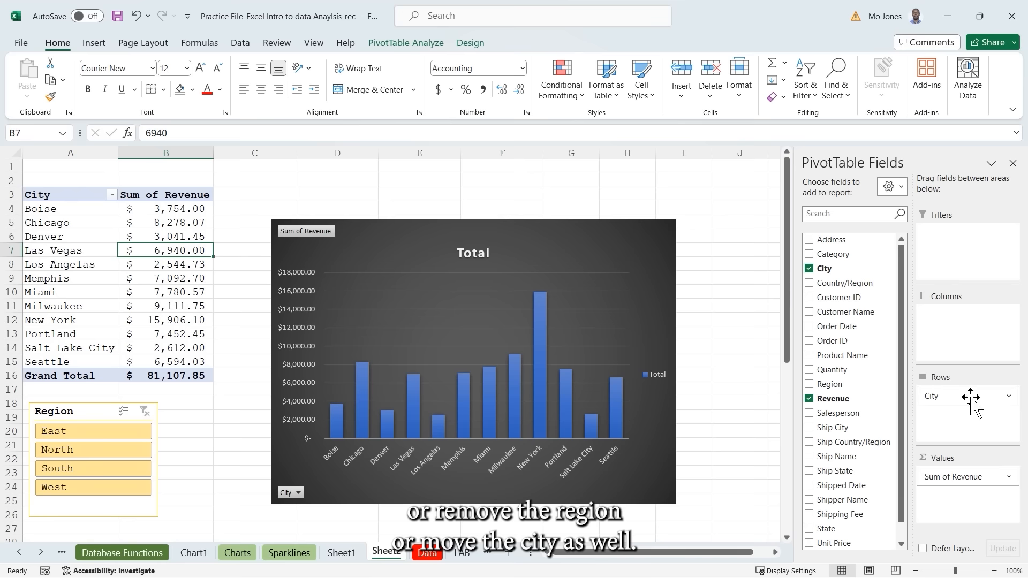
drag(971, 397, 859, 351)
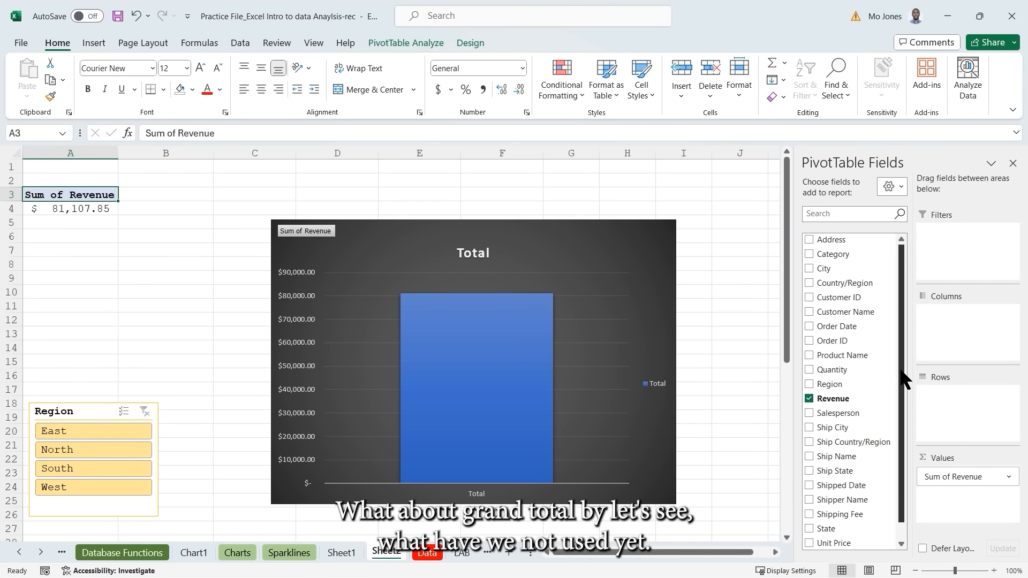
Add the Ship Name field to the PivotTable rows to break revenue down by recipient.
scroll(901, 396, down, 1)
scroll(901, 388, up, 1)
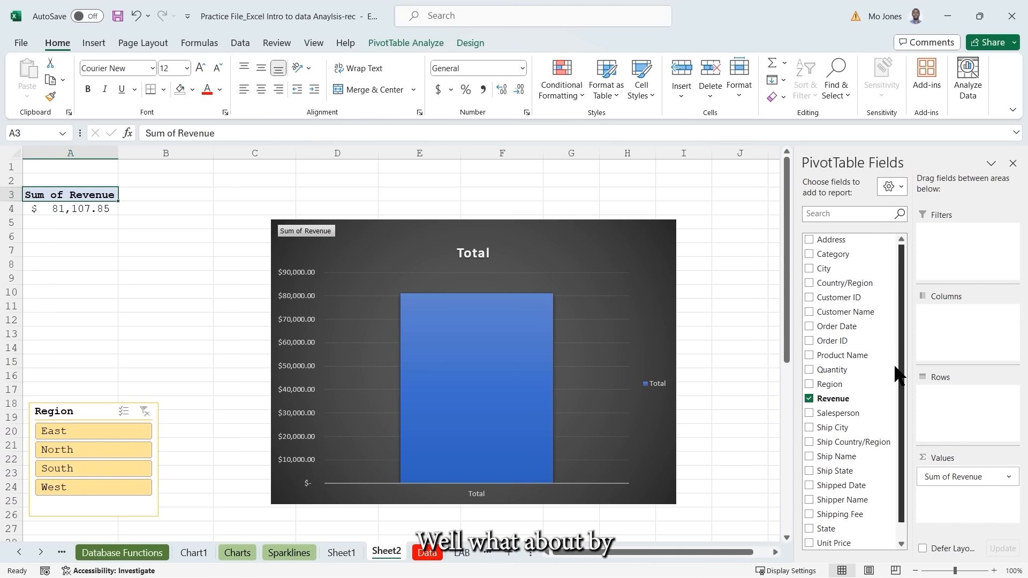
scroll(895, 375, down, 1)
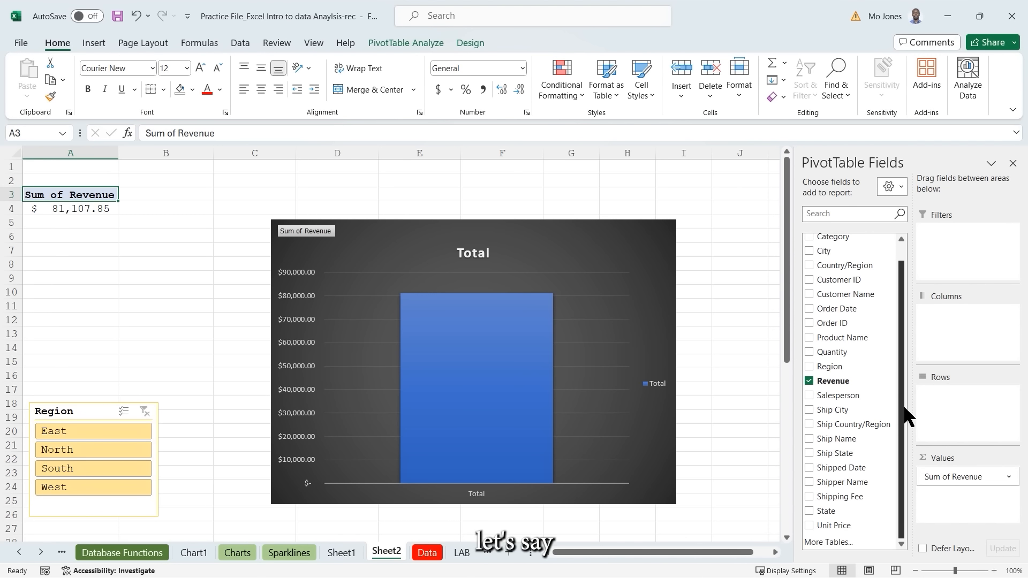
drag(841, 440, 952, 396)
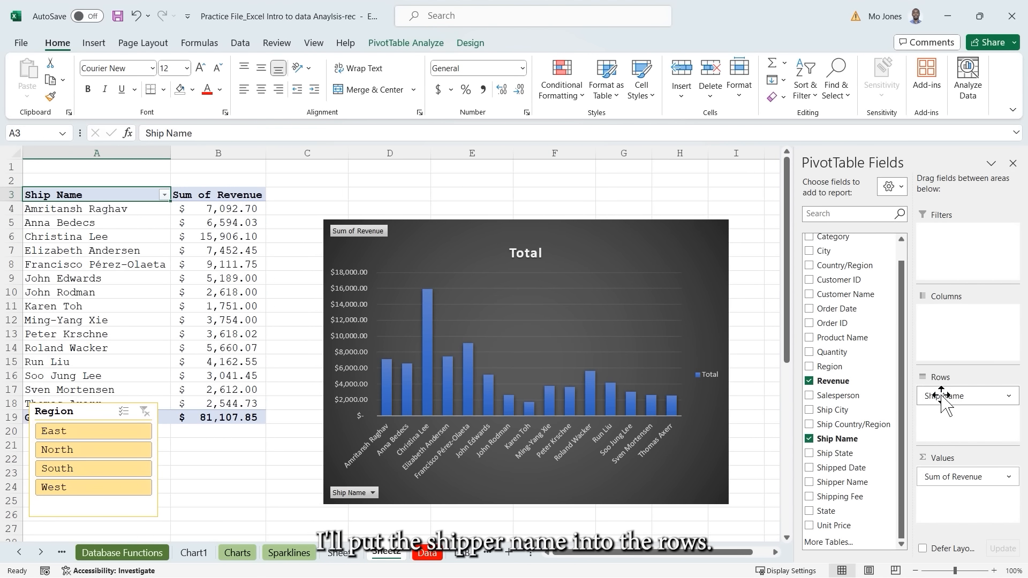
mouse_move(449, 367)
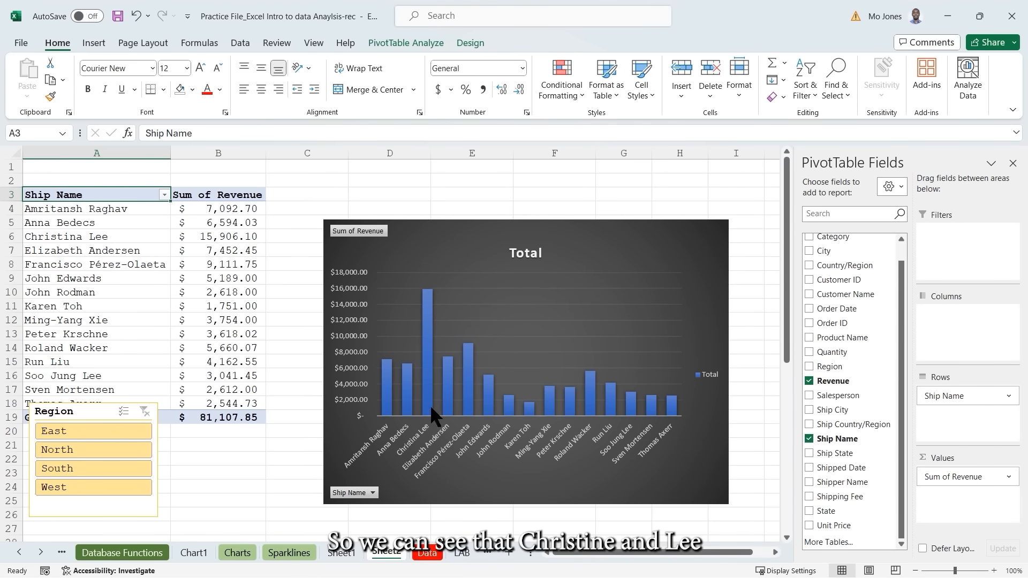
mouse_move(429, 407)
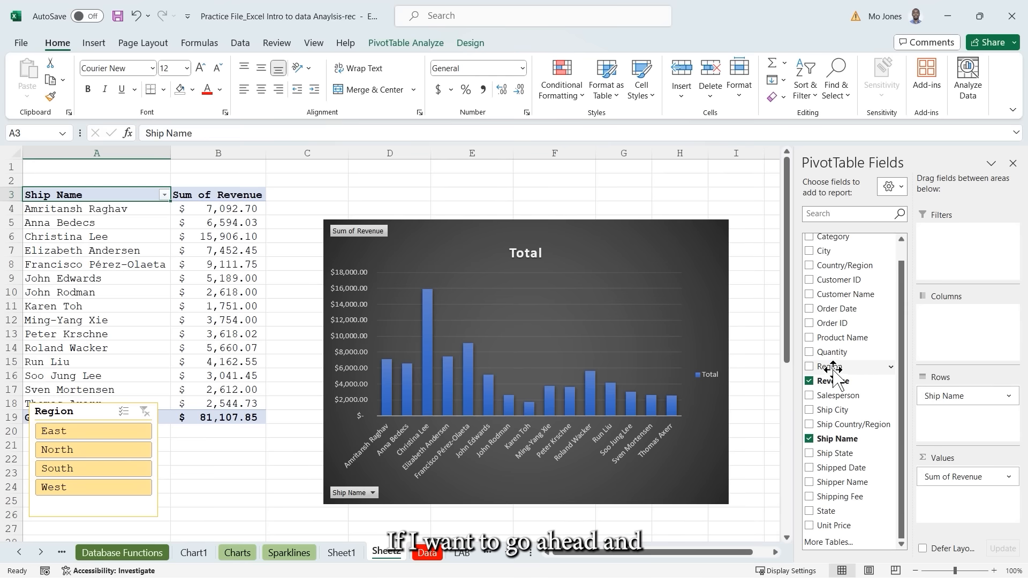
Split the revenue by Region across the PivotTable columns, and replace Region there with Category.
drag(833, 364, 961, 345)
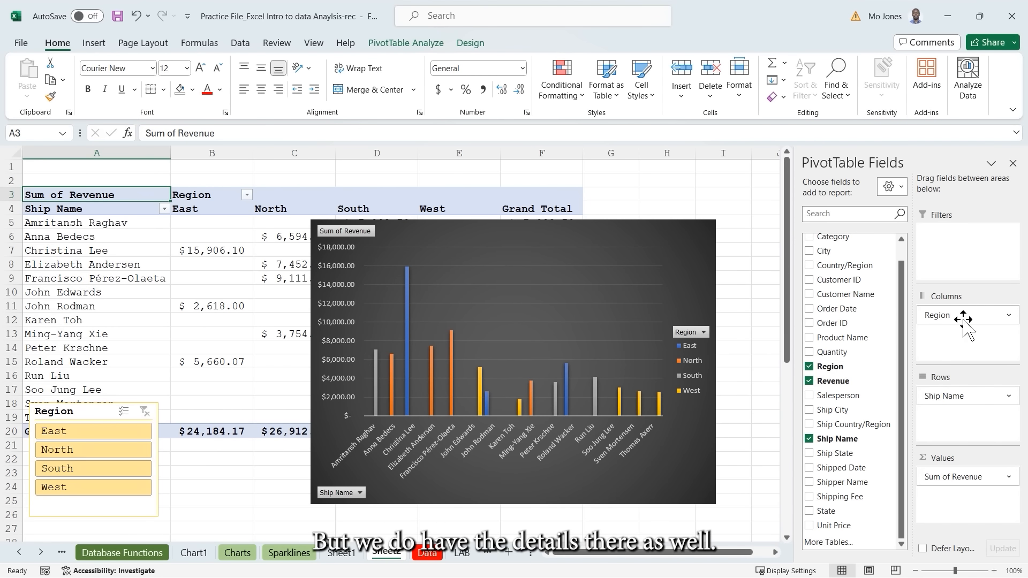
drag(964, 322, 832, 345)
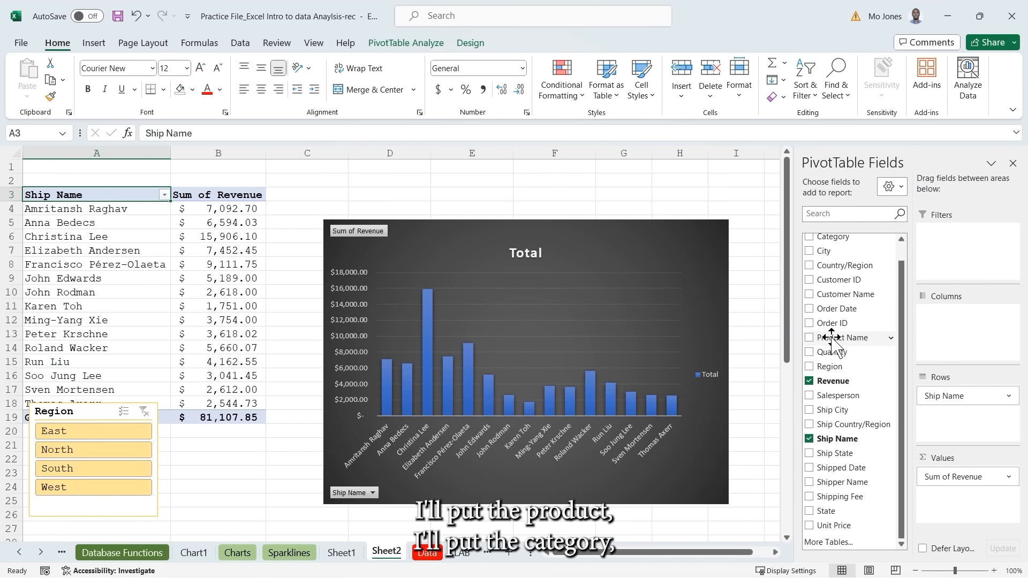
drag(833, 237, 970, 325)
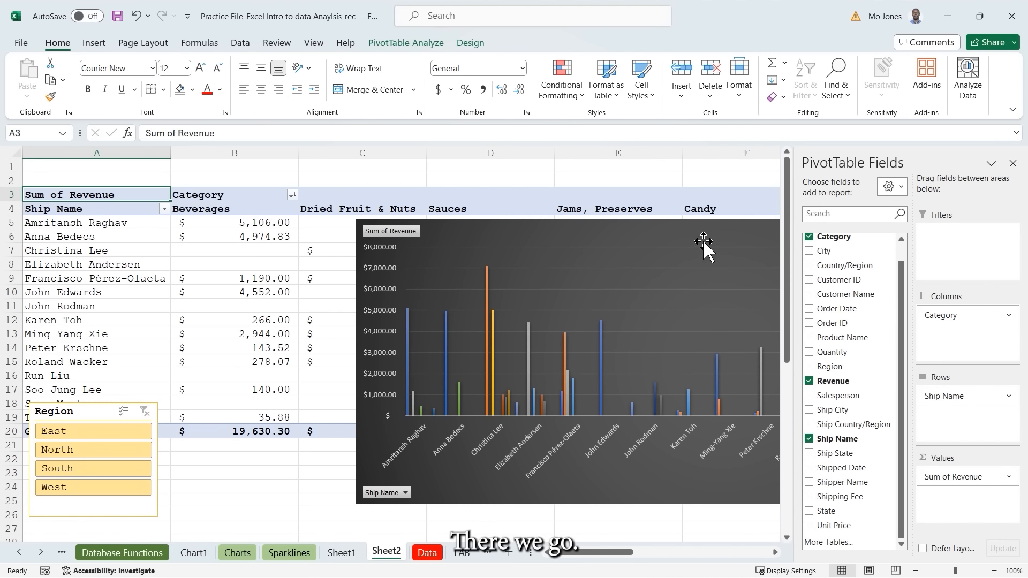
Change the PivotChart's type to a basic Pie chart.
click(642, 226)
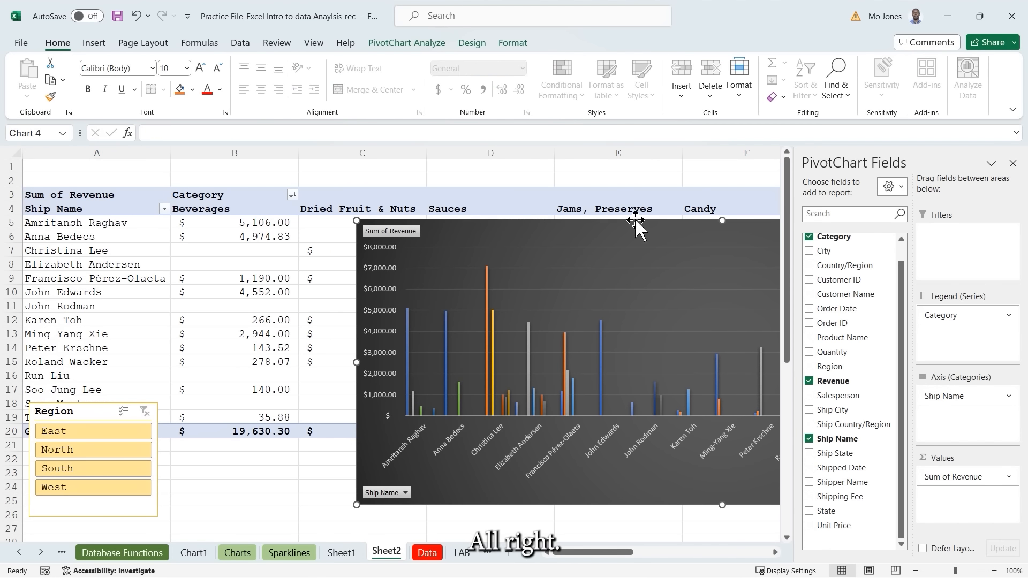
right_click(722, 220)
click(782, 308)
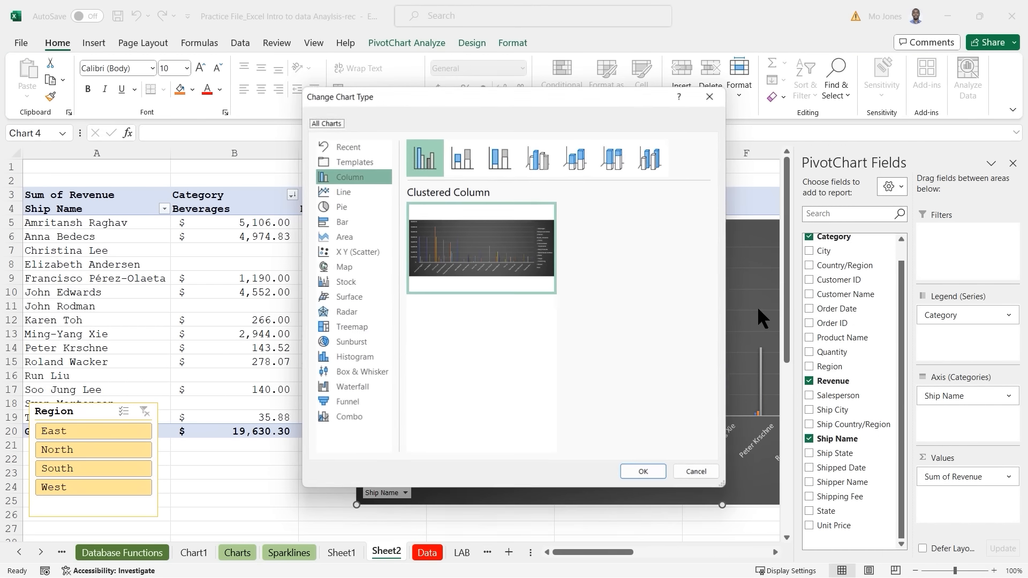
click(346, 193)
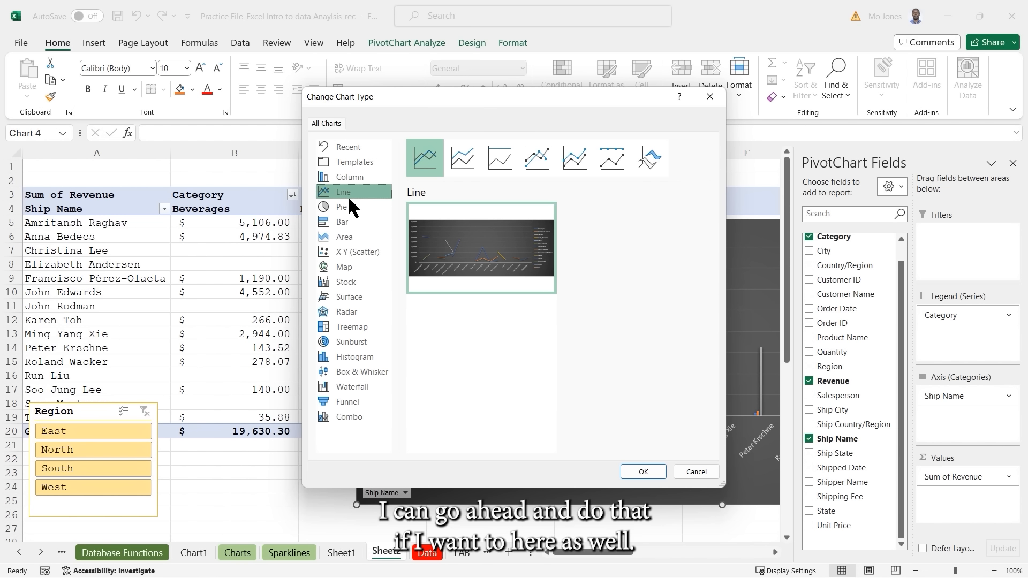
click(346, 207)
click(644, 471)
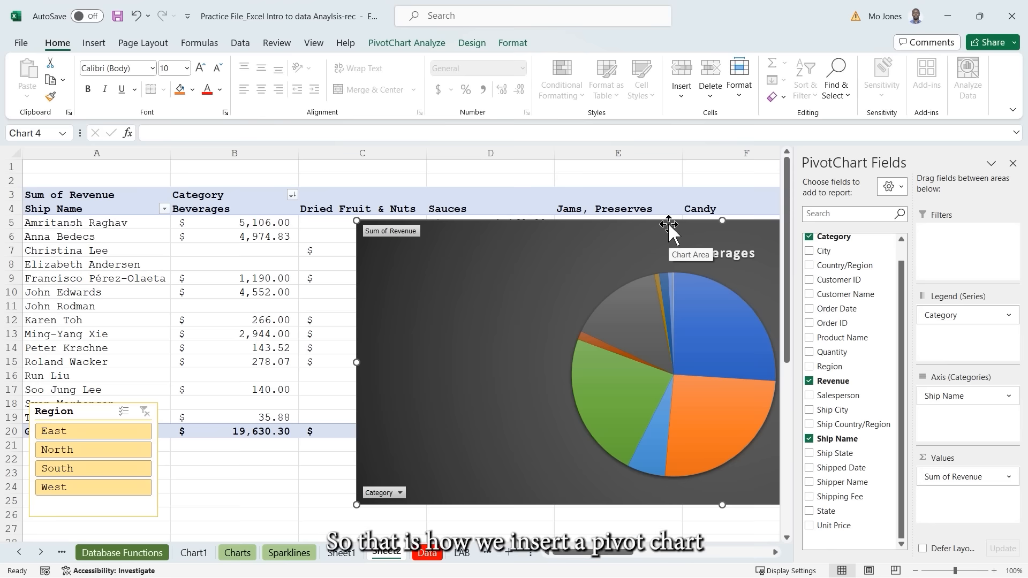
Change the PivotChart's type to 3-D Clustered Column.
right_click(720, 220)
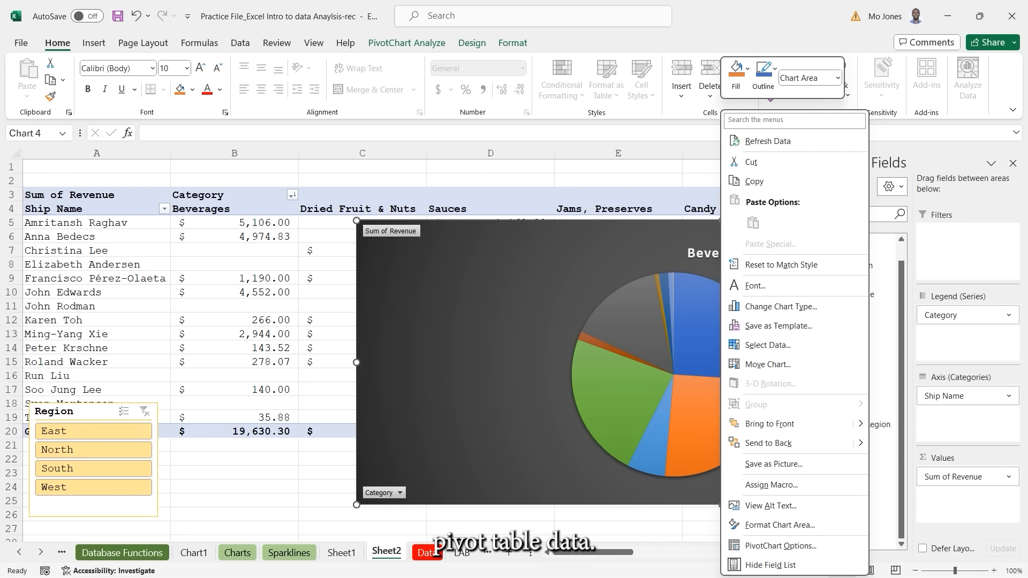
key(Escape)
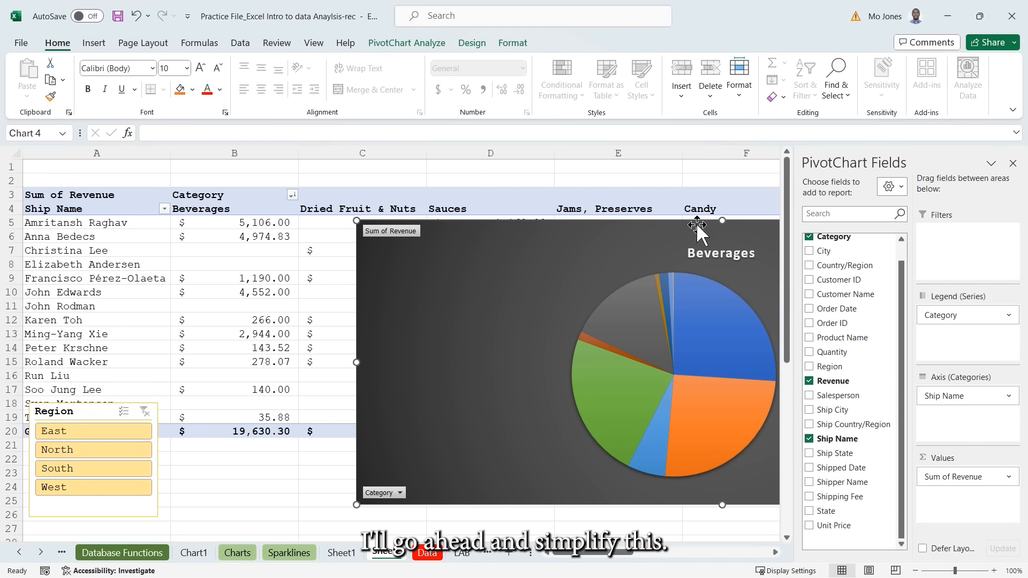
right_click(725, 224)
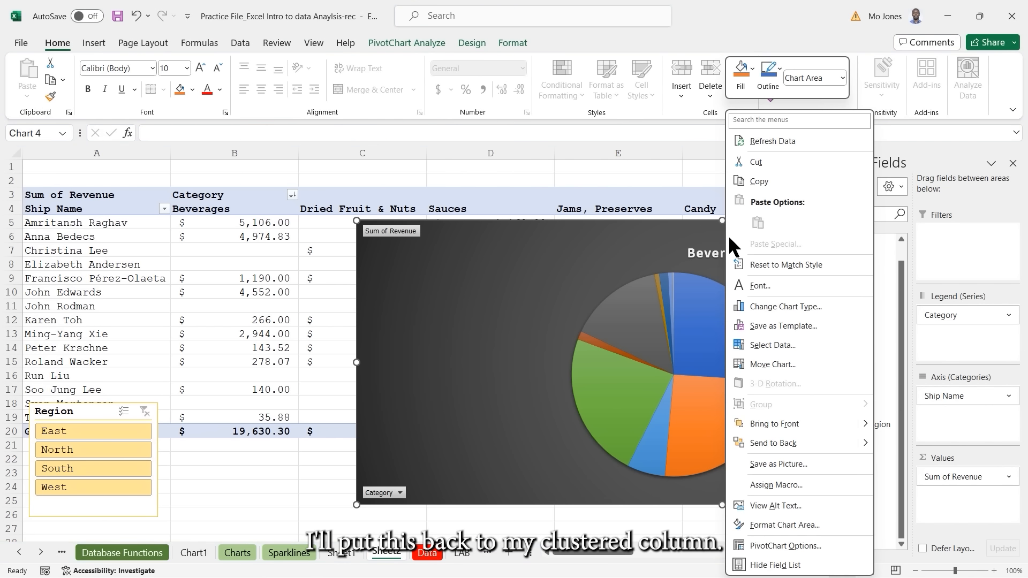
click(787, 306)
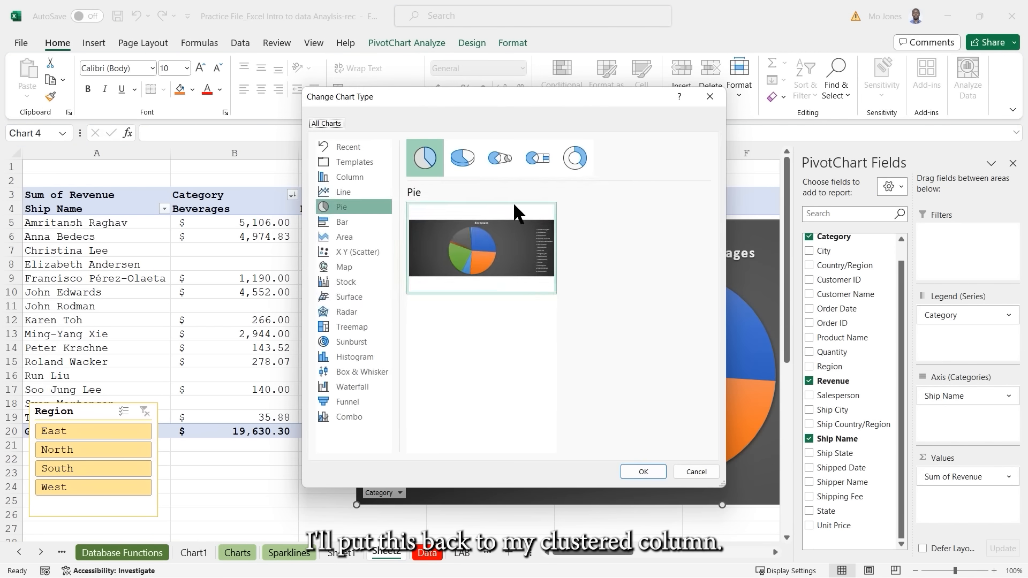
click(348, 176)
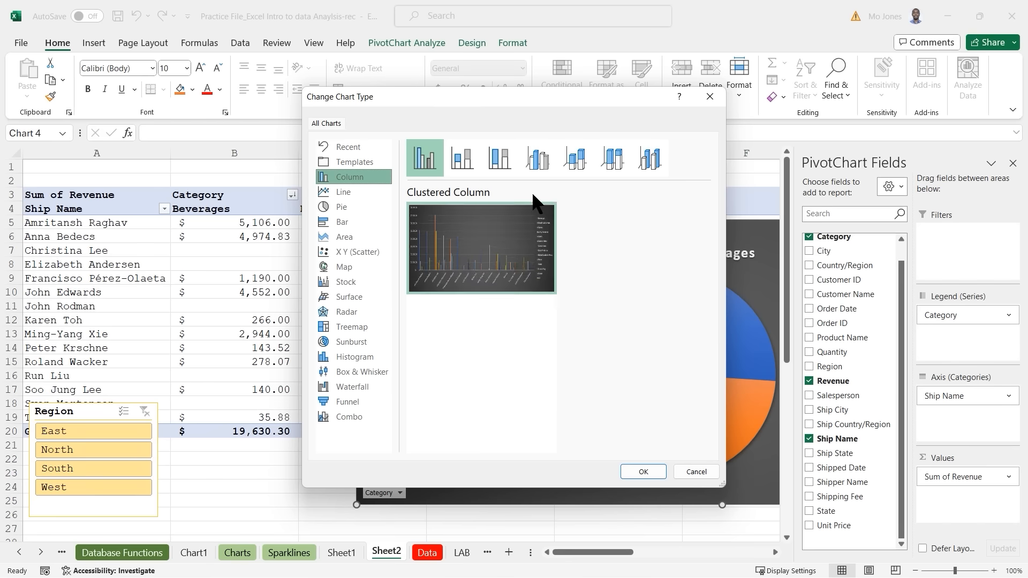
click(533, 159)
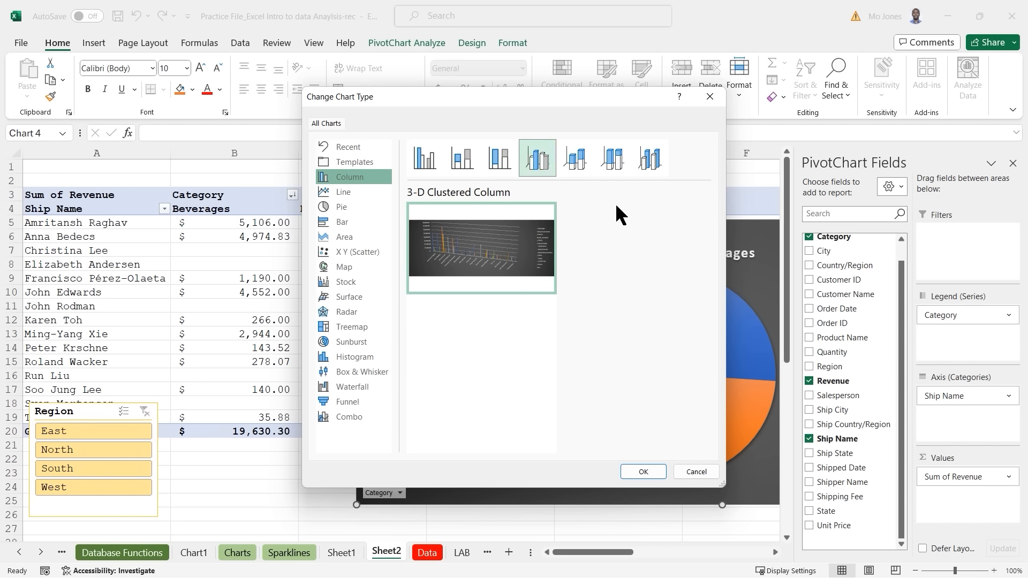
click(645, 473)
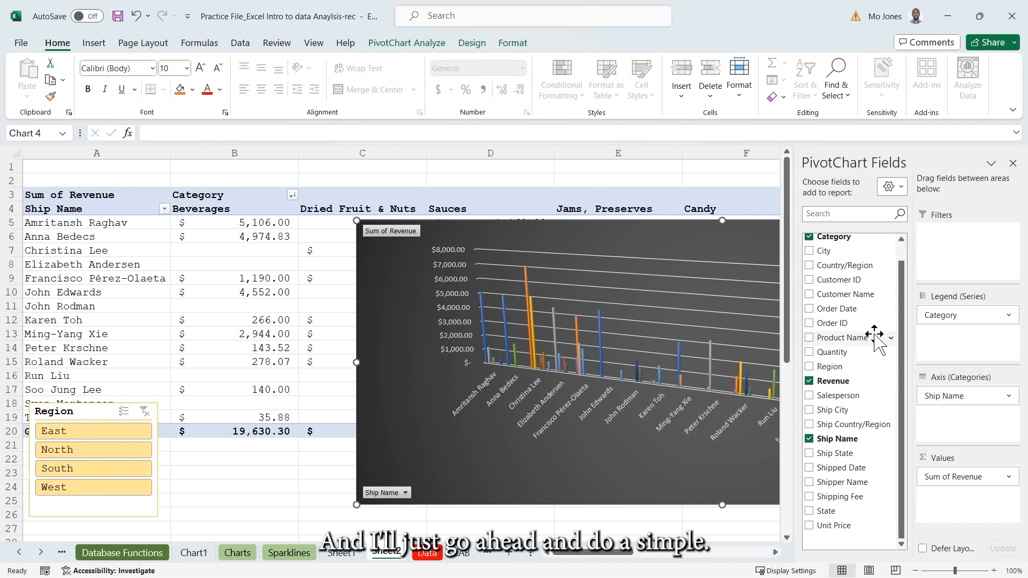
Remove Category and Ship Name from the PivotTable layout, use State as the row field, and close the field list.
scroll(905, 271, up, 2)
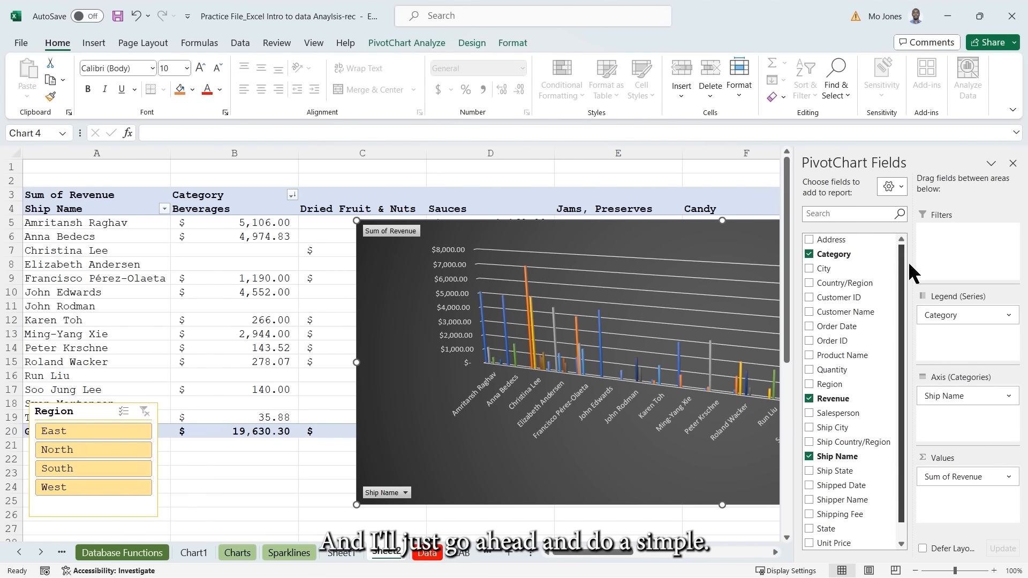
click(264, 291)
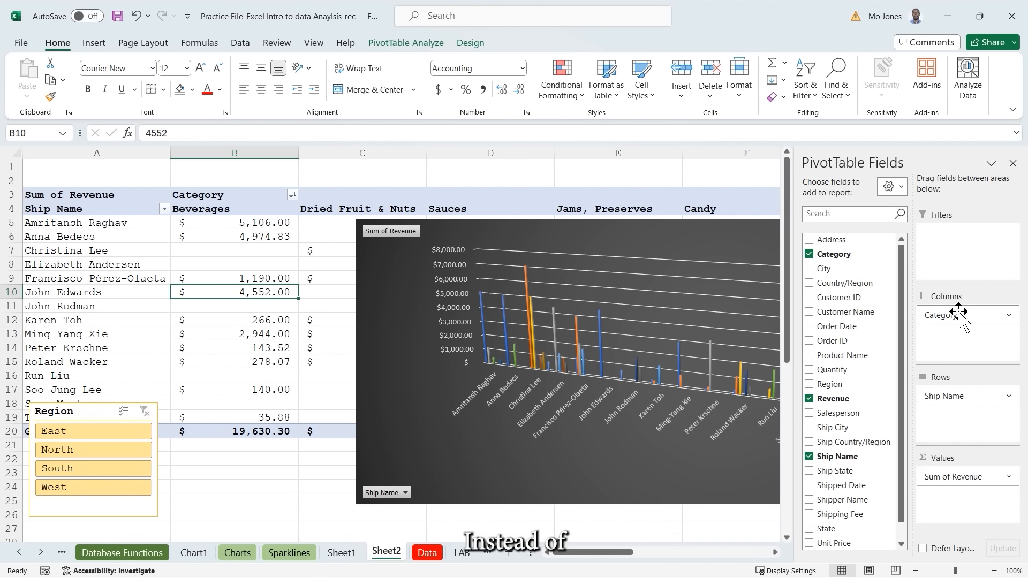
drag(959, 316, 851, 277)
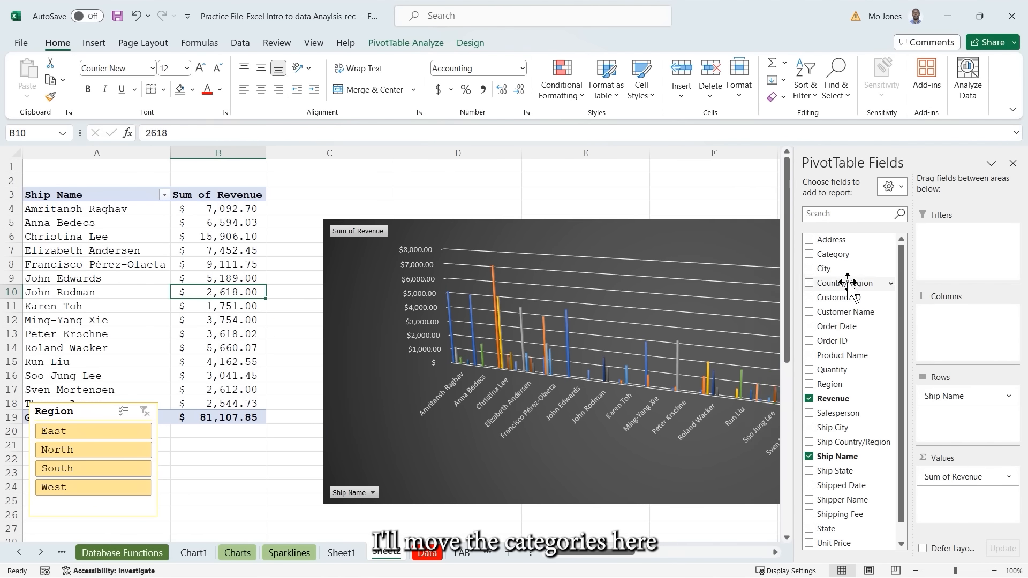
drag(959, 399, 879, 345)
drag(864, 332, 863, 333)
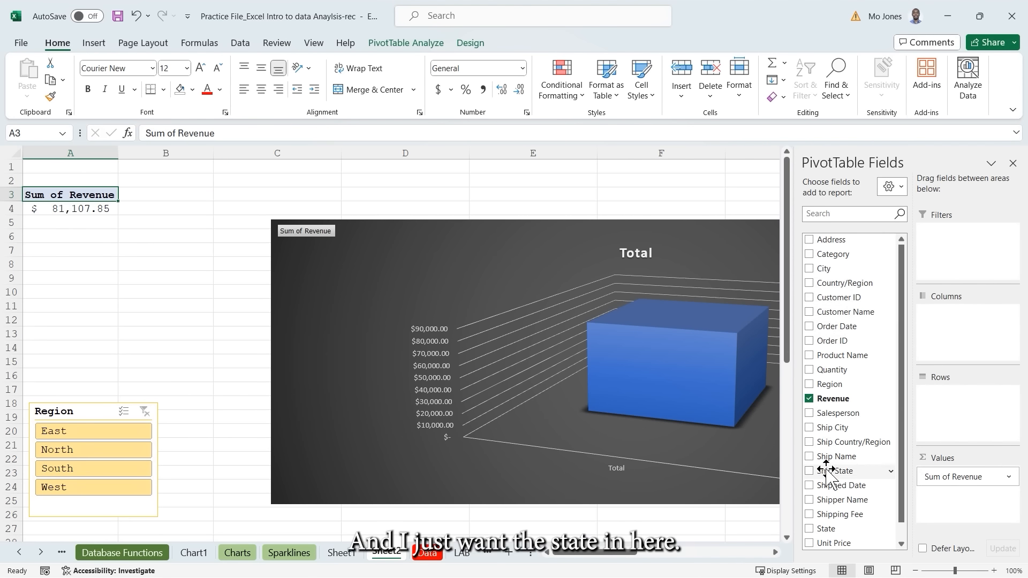
drag(825, 529, 959, 426)
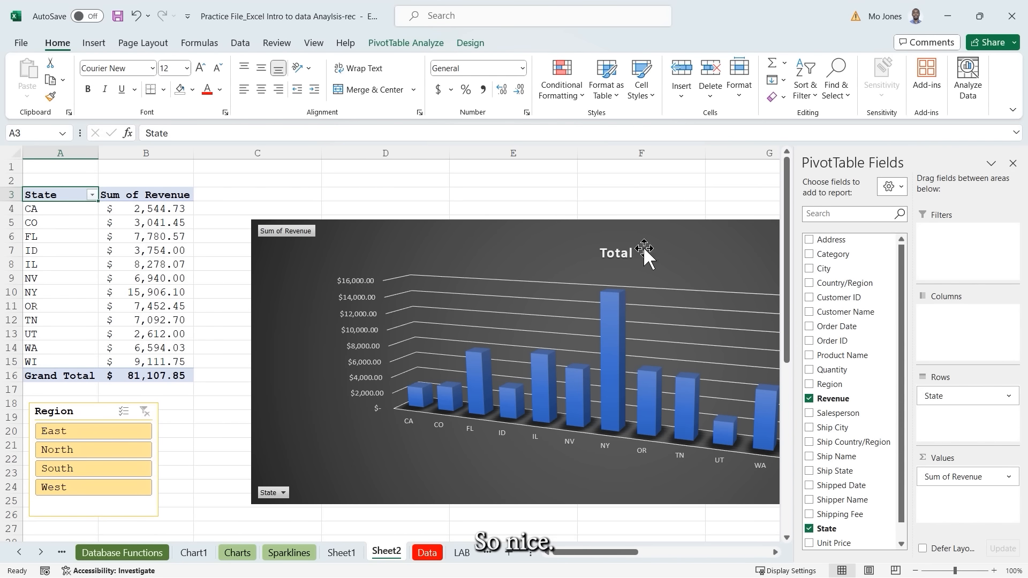
click(1012, 163)
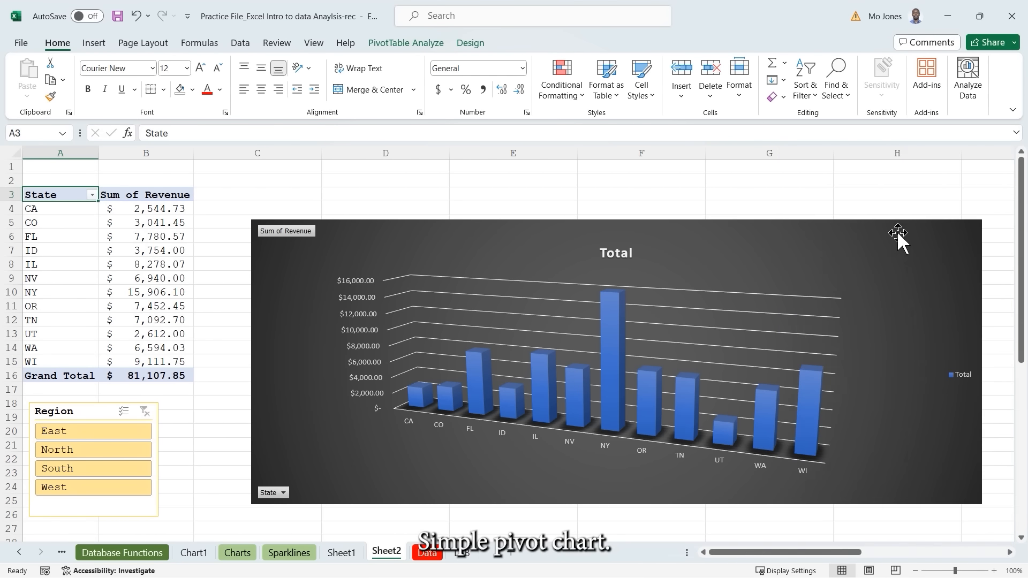